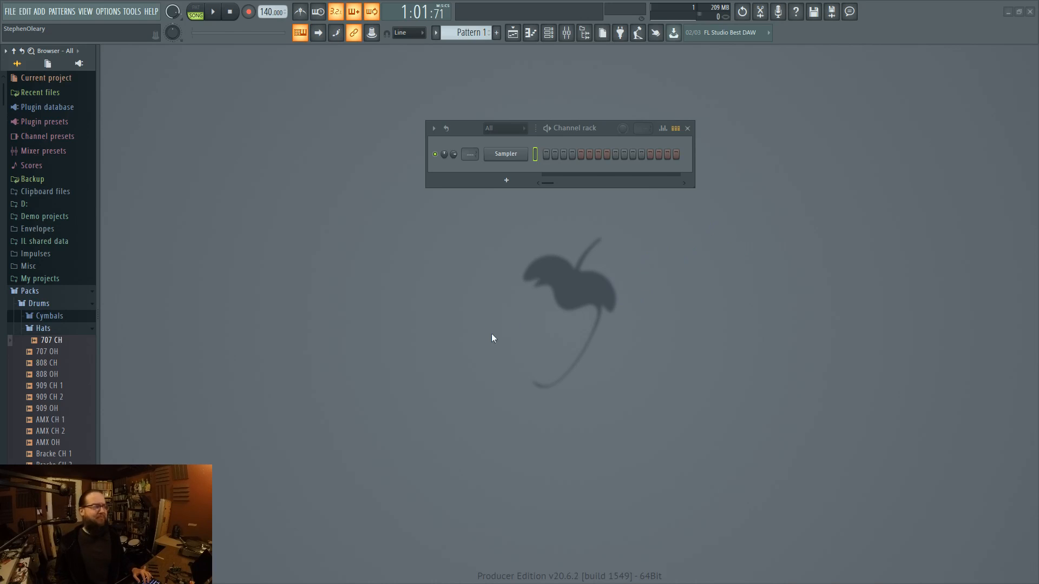
# - Collapse the Packs folder in the browser and look through the Minimal project templates without loading one
pyautogui.click(30, 290)
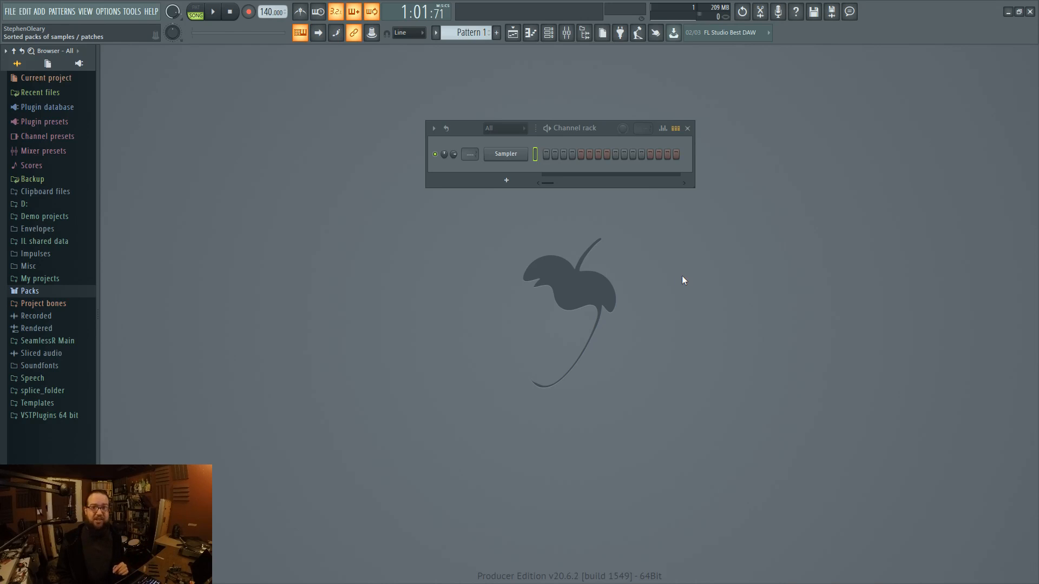
pyautogui.click(11, 11)
pyautogui.moveTo(25, 12)
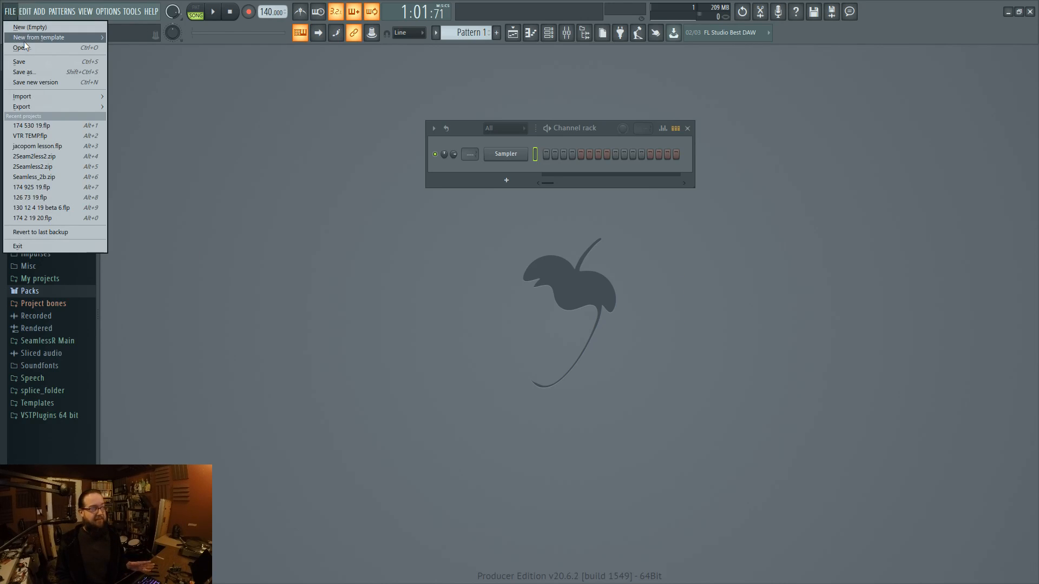
pyautogui.moveTo(24, 41)
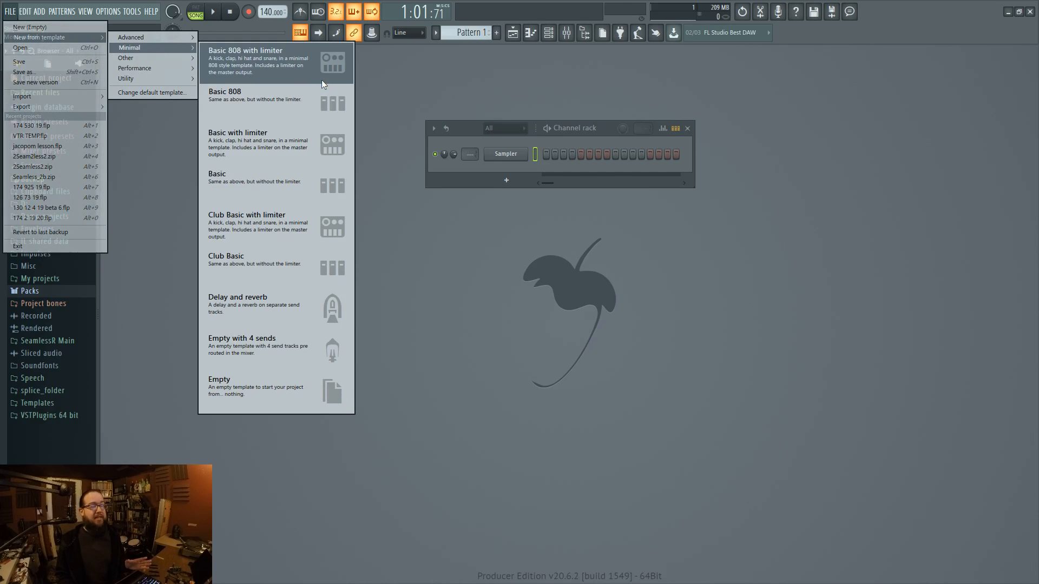
pyautogui.click(518, 246)
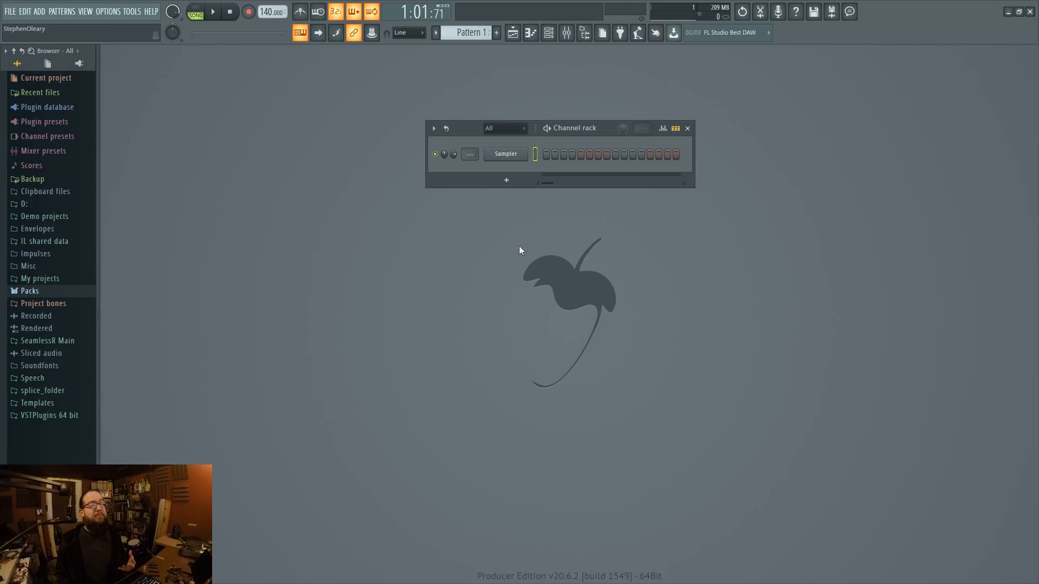
# - View the mixer together with the channel rack and close the mixer again
pyautogui.click(567, 32)
pyautogui.click(21, 12)
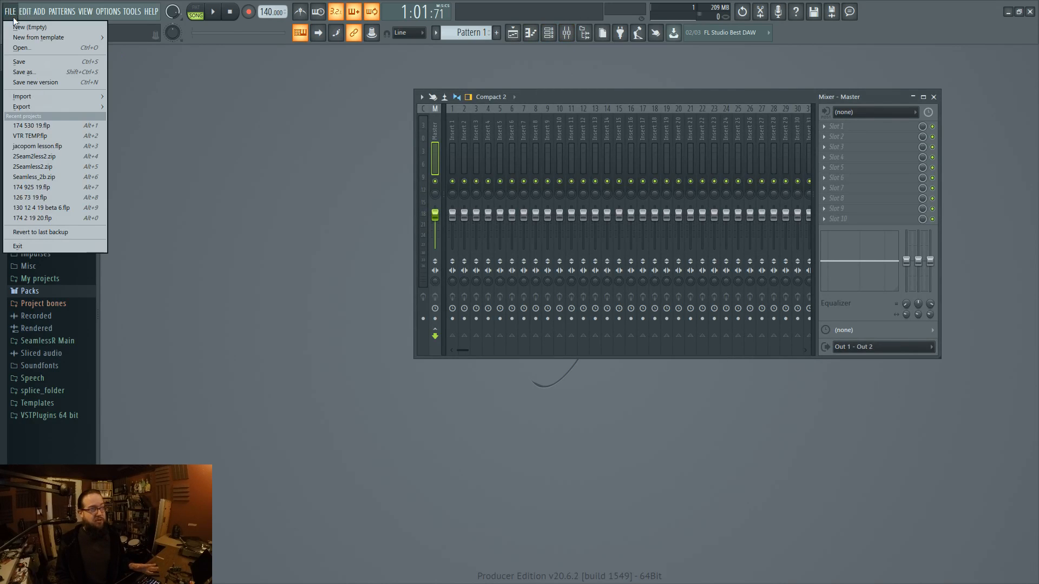
pyautogui.moveTo(39, 12)
pyautogui.click(764, 76)
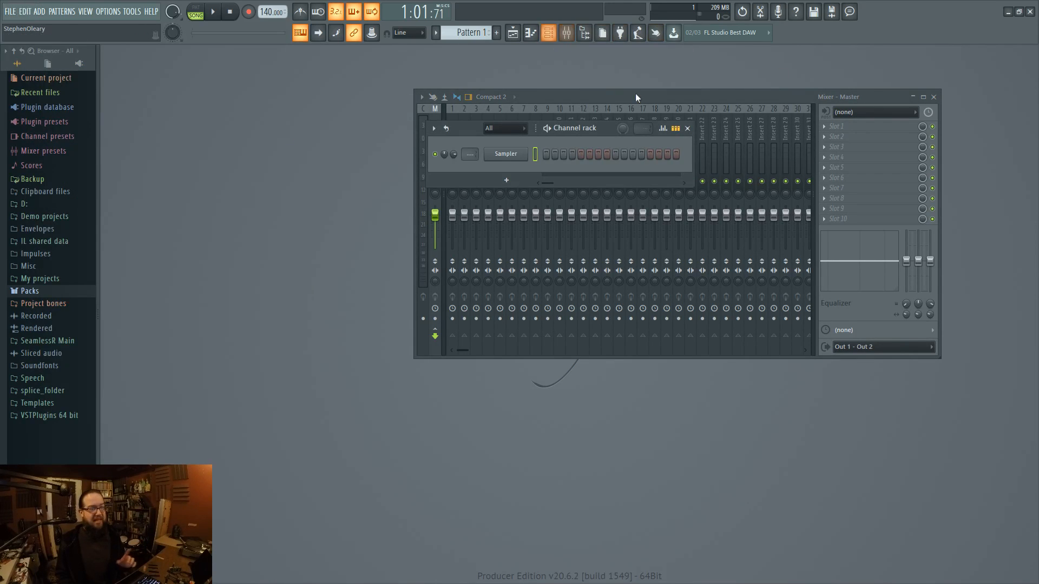
pyautogui.click(934, 98)
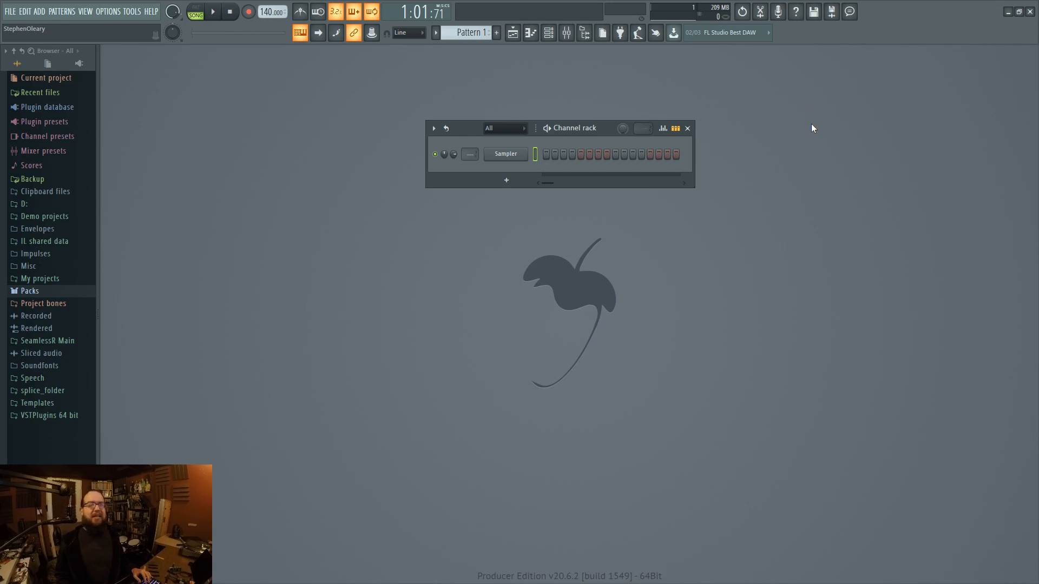
pyautogui.moveTo(610, 124)
pyautogui.mouseDown()
pyautogui.moveTo(595, 117)
pyautogui.moveTo(625, 127)
pyautogui.moveTo(610, 126)
pyautogui.mouseUp()
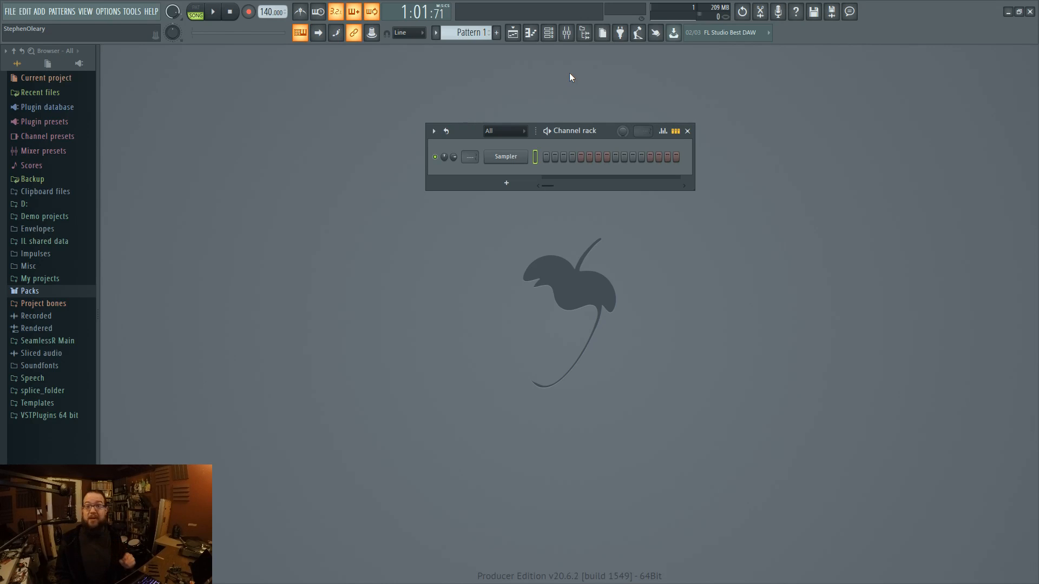
# - Expand the Packs folder, collapse its Hats subfolder, and reopen Drums to list the drum categories
pyautogui.click(32, 291)
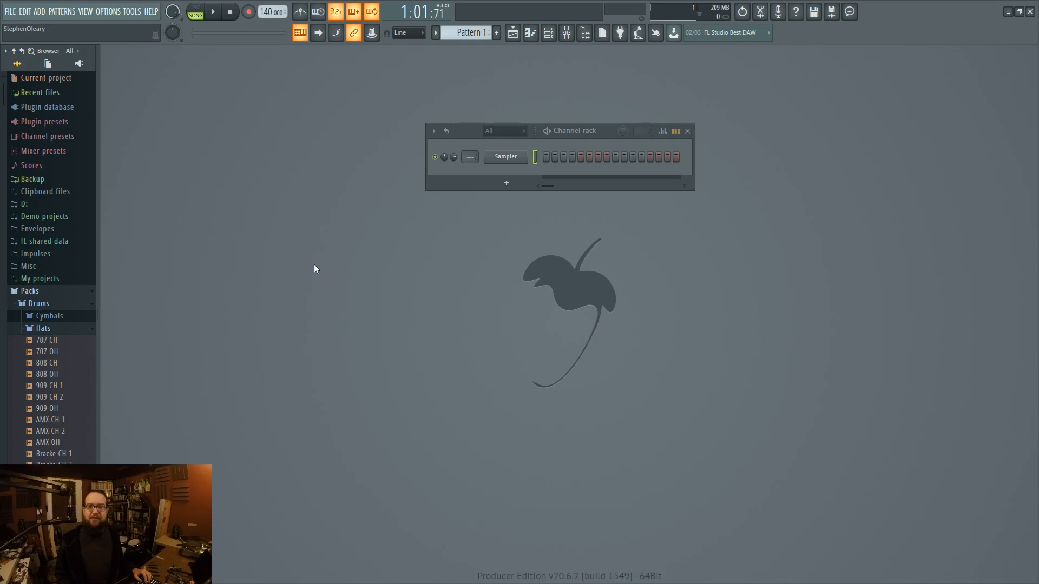
pyautogui.click(60, 292)
pyautogui.click(52, 293)
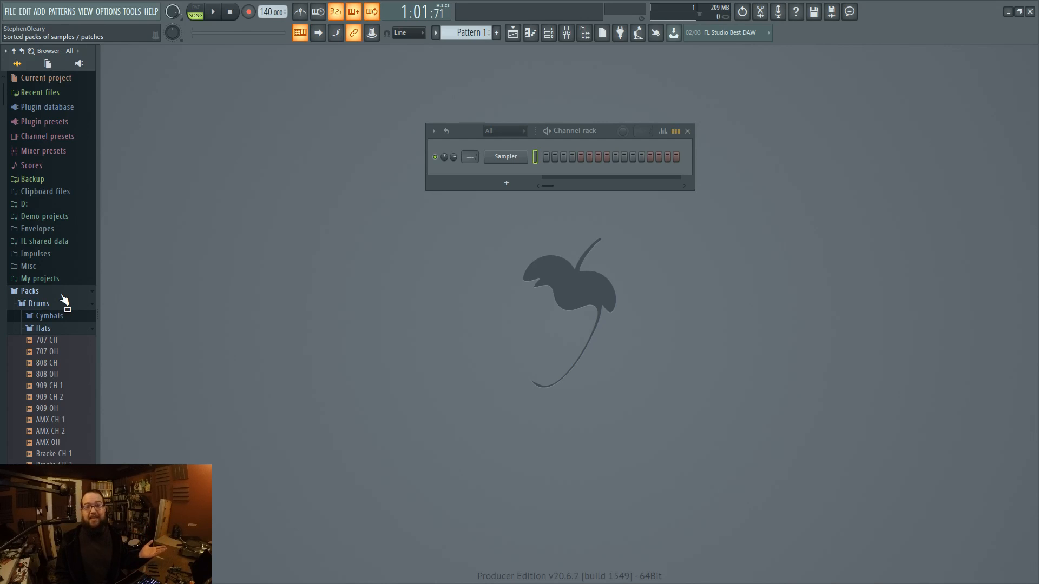
pyautogui.scroll(-5, 63, 294)
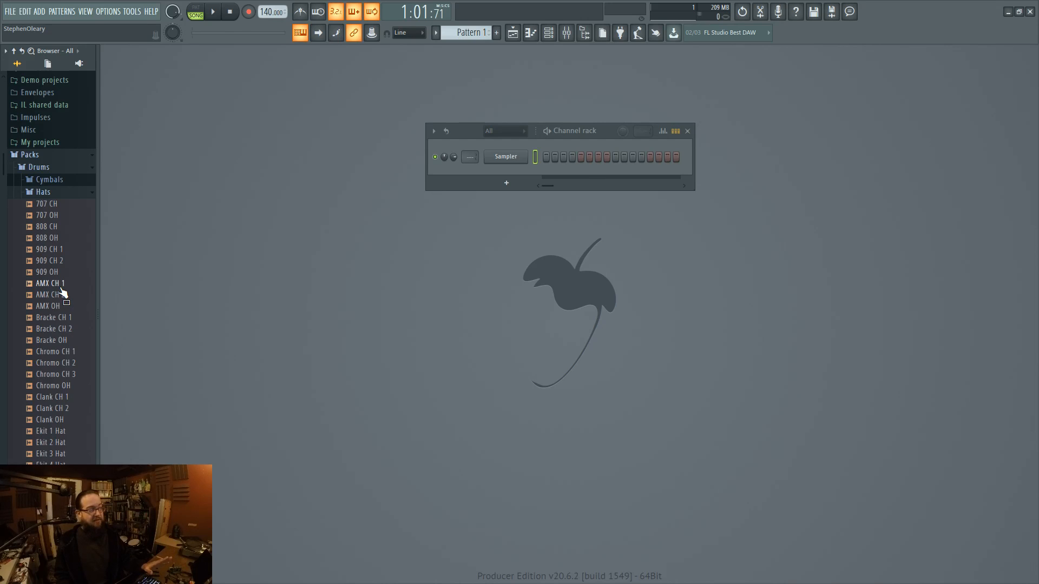
pyautogui.click(45, 193)
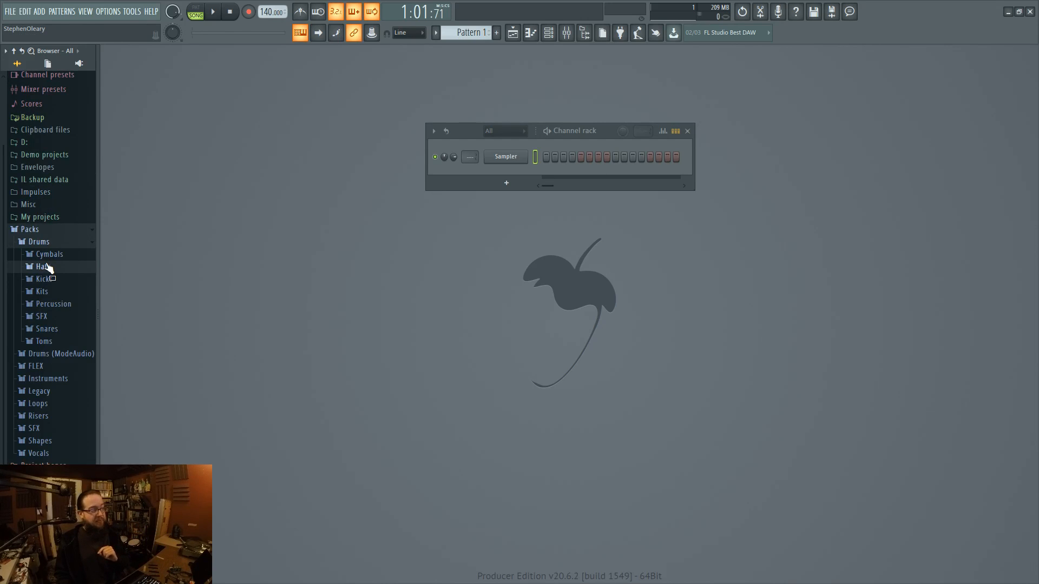
pyautogui.click(61, 243)
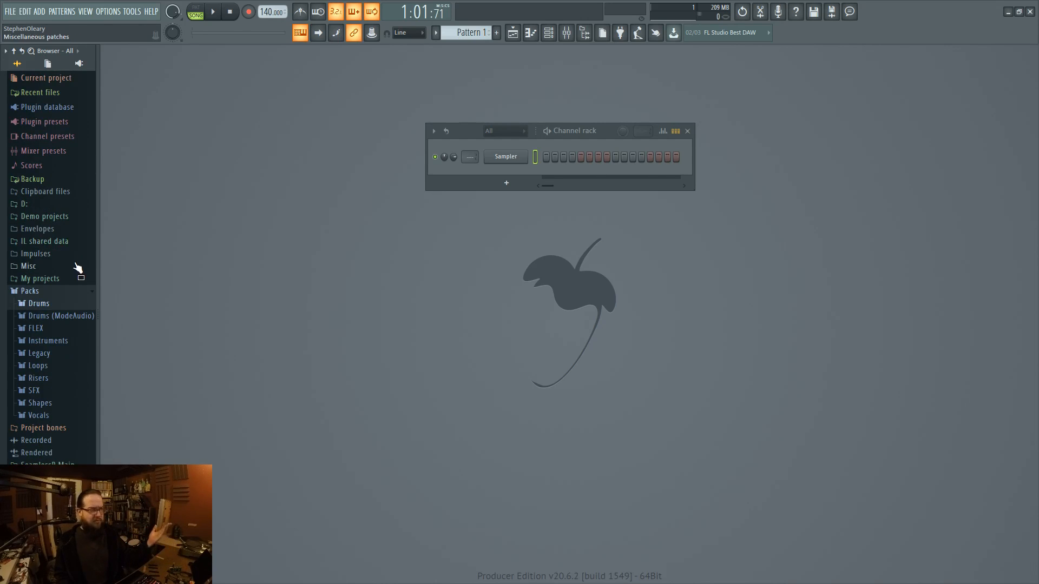
pyautogui.click(41, 306)
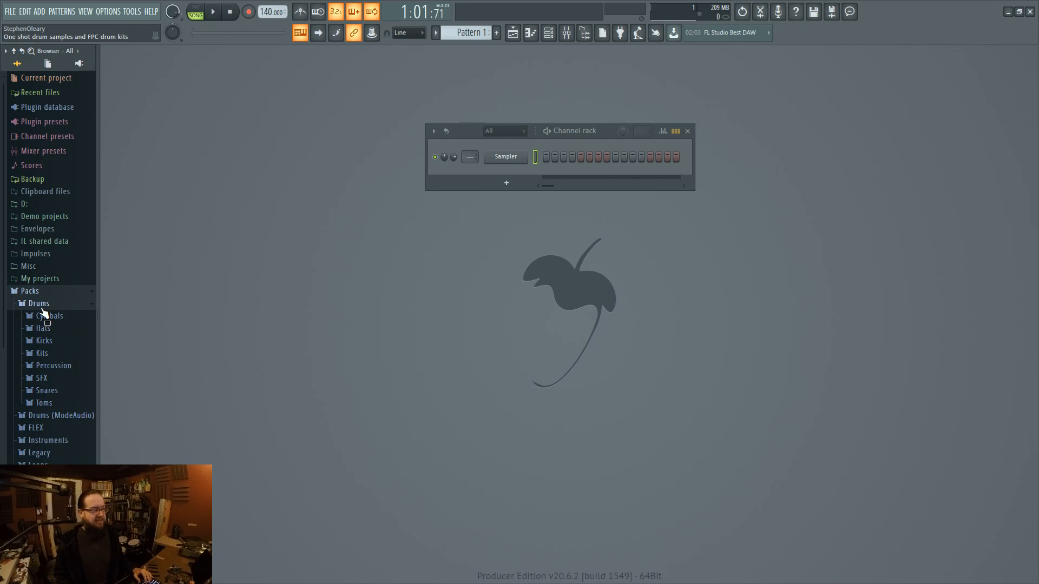
# - Open the Kicks folder within Drums and browse down to the Minimal Kick samples
pyautogui.click(72, 343)
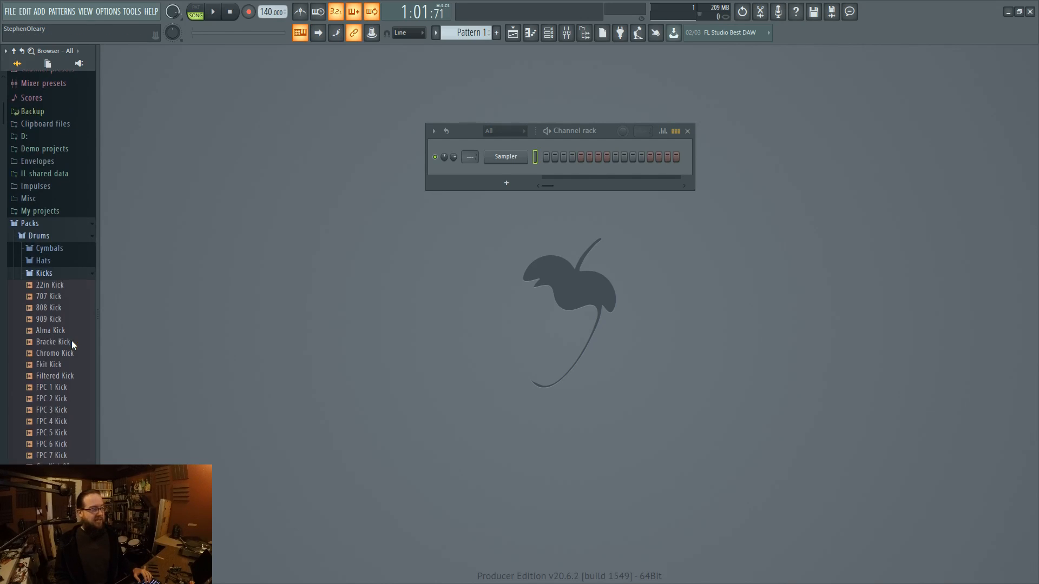
pyautogui.click(63, 283)
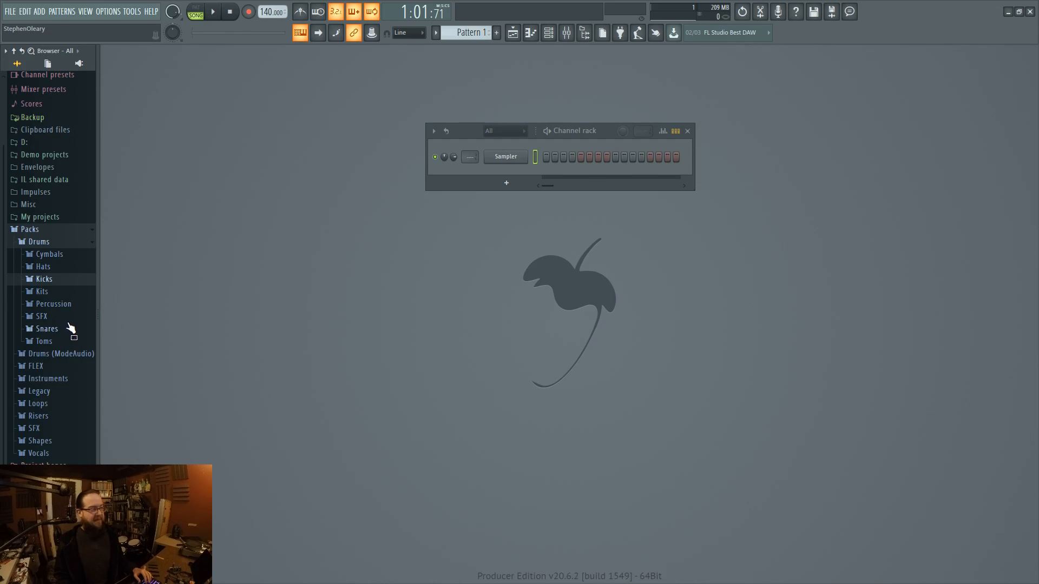
pyautogui.click(77, 296)
pyautogui.click(74, 295)
pyautogui.click(70, 278)
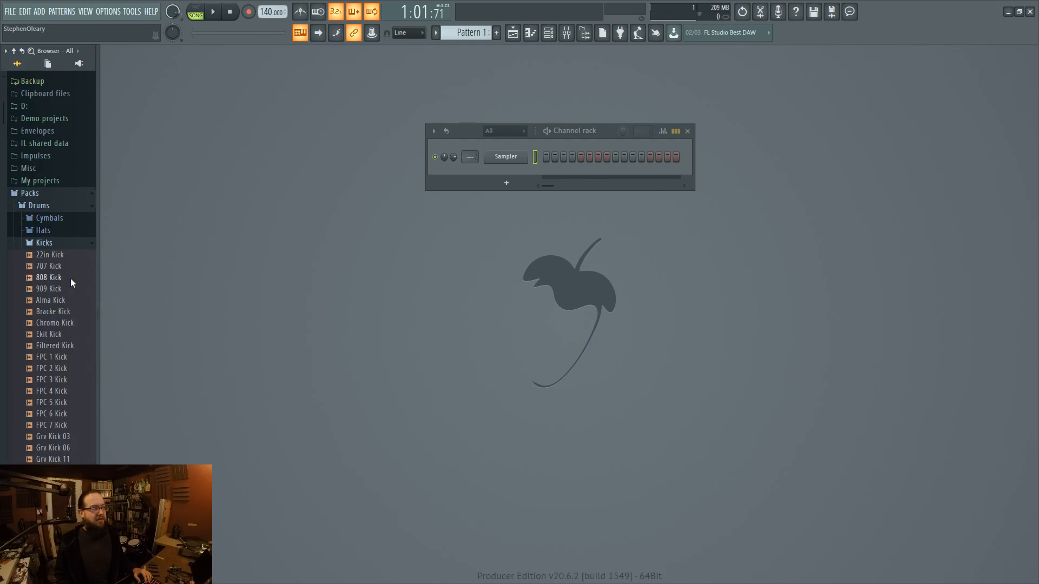
pyautogui.scroll(-3, 69, 368)
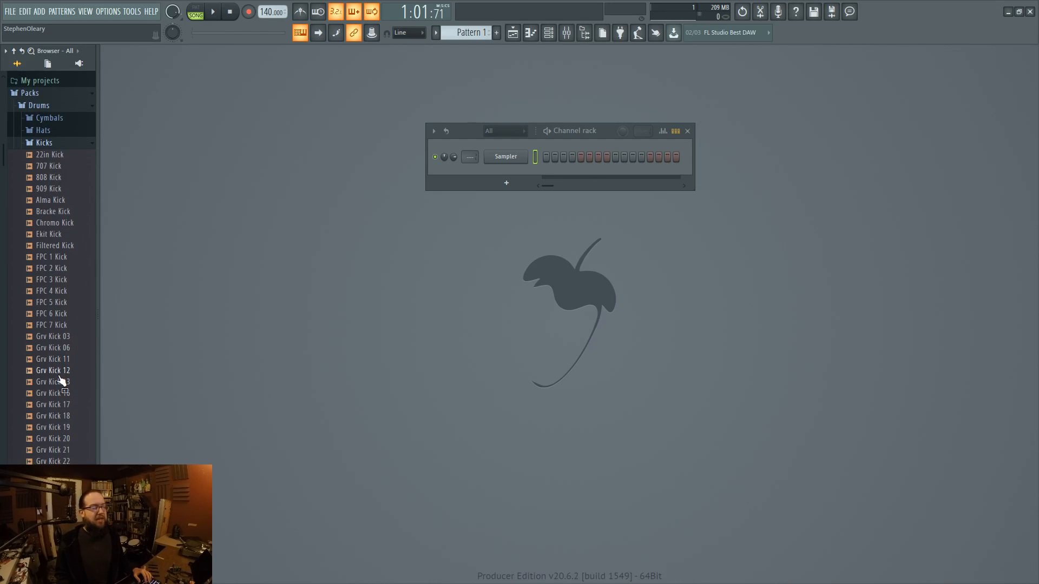
pyautogui.scroll(-10, 71, 321)
pyautogui.scroll(-1, 70, 321)
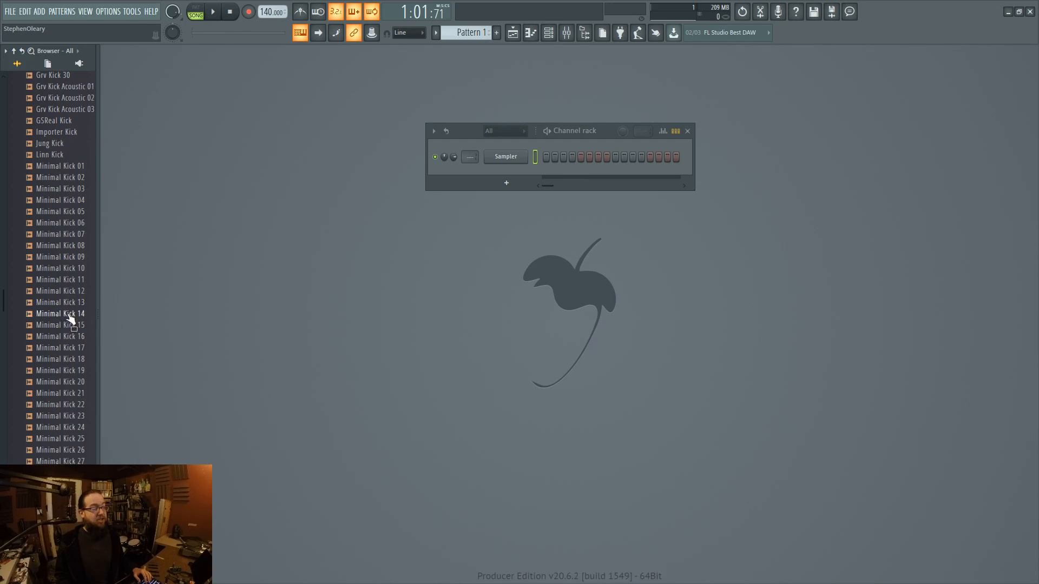
# - Audition several Minimal Kick and Monster Kick samples from the Kicks folder
pyautogui.click(69, 349)
pyautogui.click(70, 350)
pyautogui.click(65, 326)
pyautogui.click(57, 417)
pyautogui.scroll(-4, 57, 418)
pyautogui.click(57, 418)
pyautogui.click(58, 361)
pyautogui.click(58, 416)
pyautogui.click(59, 575)
pyautogui.scroll(-5, 58, 575)
pyautogui.scroll(-6, 59, 325)
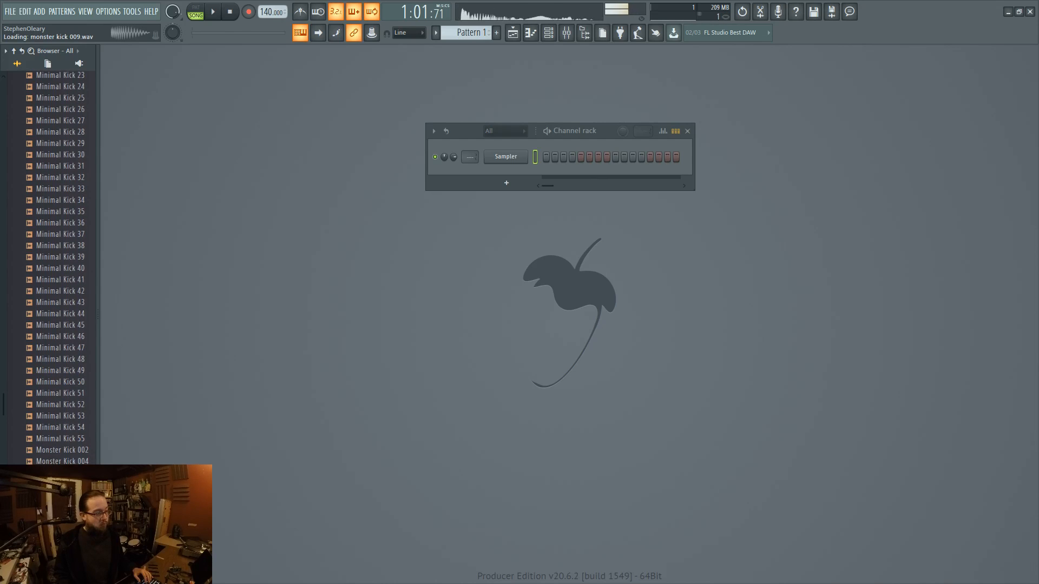
# - Audition the Monster Kick samples around number 050 and open Monster Kick 050 in a new channel
pyautogui.click(70, 395)
pyautogui.click(69, 405)
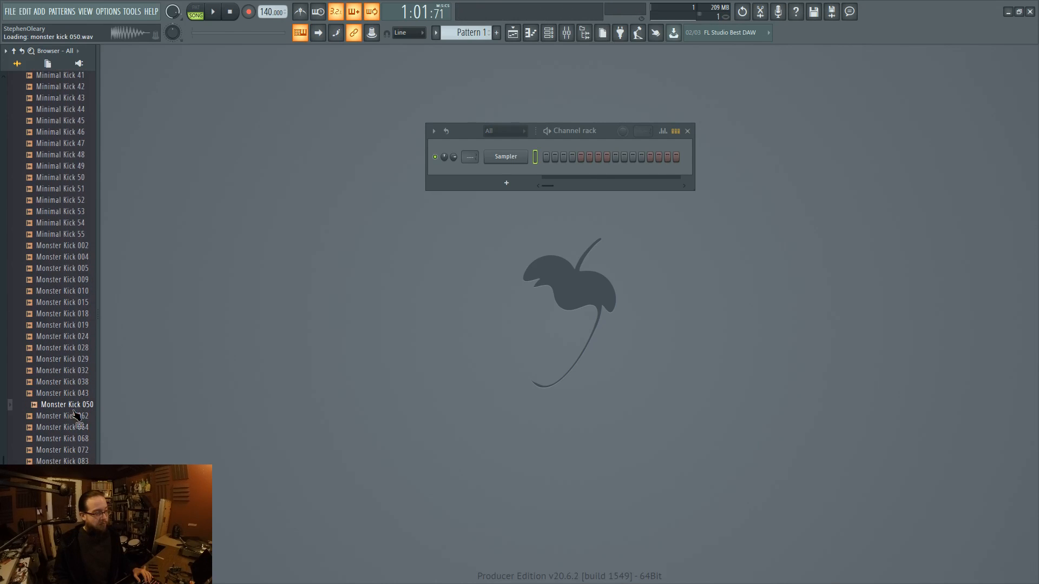
pyautogui.click(77, 439)
pyautogui.click(77, 428)
pyautogui.click(76, 417)
pyautogui.click(77, 406)
pyautogui.click(76, 395)
pyautogui.click(77, 405)
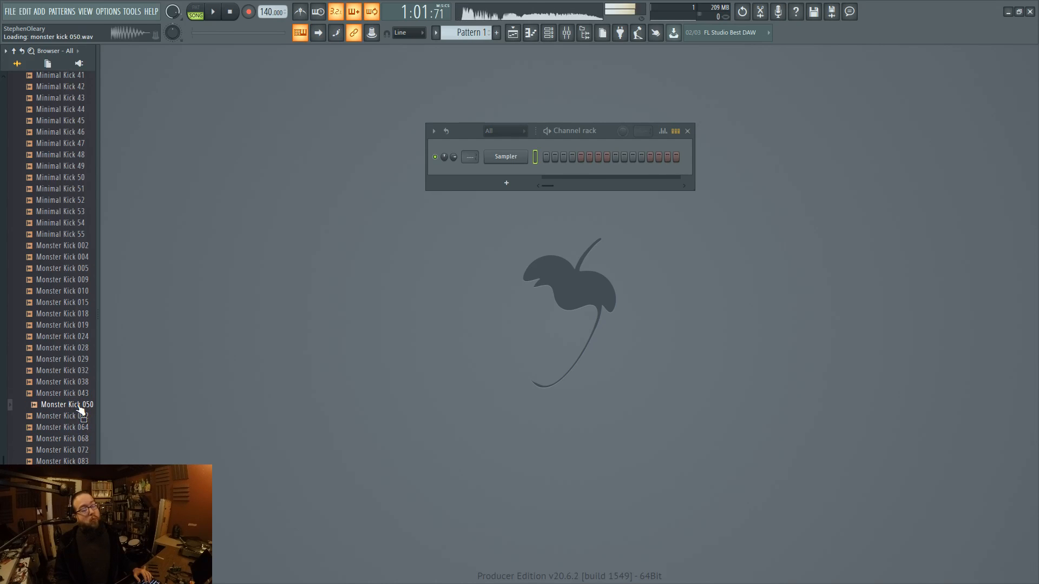
pyautogui.rightClick(77, 405)
pyautogui.click(98, 416)
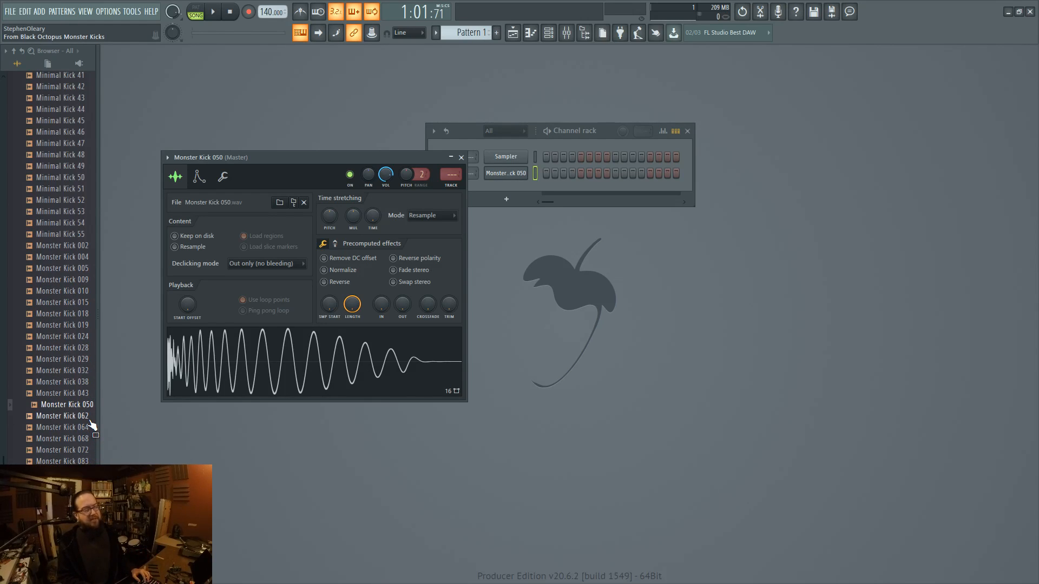
# - Audition the neighbouring kick samples above Monster Kick 050 one by one, finishing on Monster Kick 043
pyautogui.press('Up')
pyautogui.press('Up')
pyautogui.press('Up')
pyautogui.press('Up')
pyautogui.press('Up')
pyautogui.press('Up')
pyautogui.press('Up')
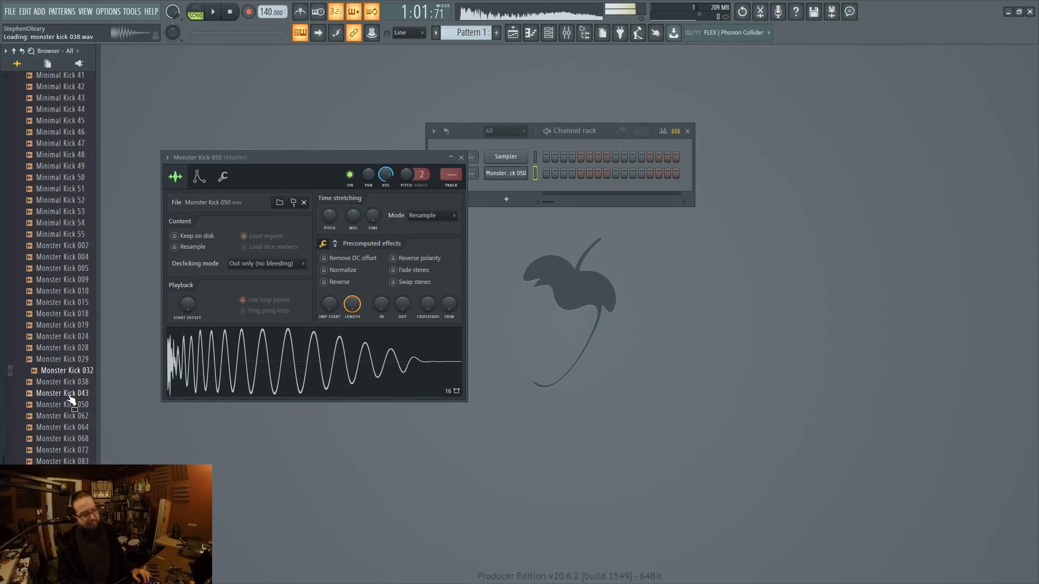
pyautogui.press('Up')
pyautogui.press('Down')
pyautogui.press('Down')
pyautogui.press('Down')
pyautogui.press('Down')
pyautogui.press('Down')
pyautogui.press('Down')
pyautogui.press('Down')
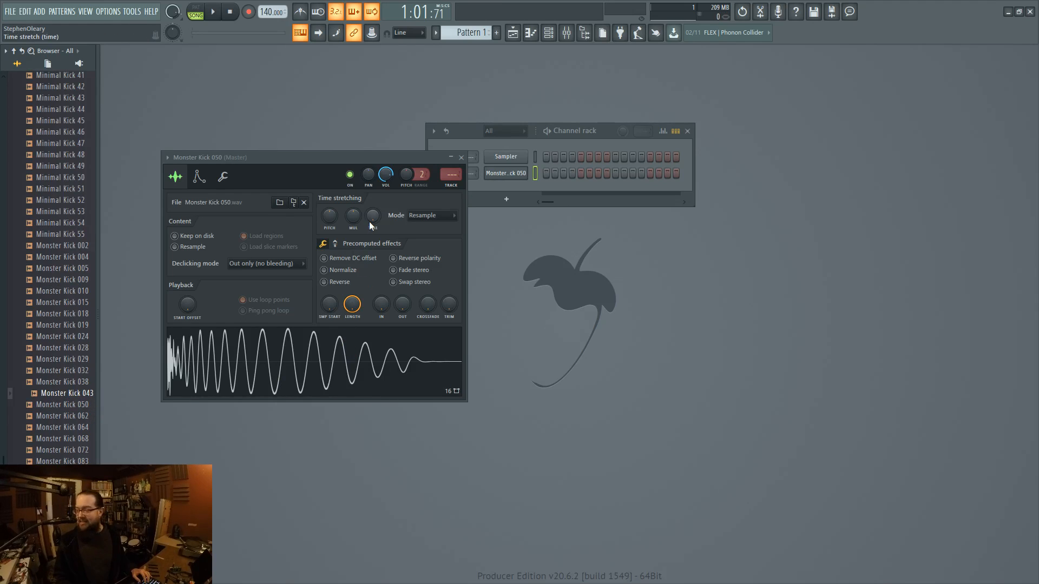
# - Place the channel settings windows below the channel rack and load Monster Kick 043 into the empty Sampler channel
pyautogui.moveTo(323, 163); pyautogui.dragTo(631, 229)
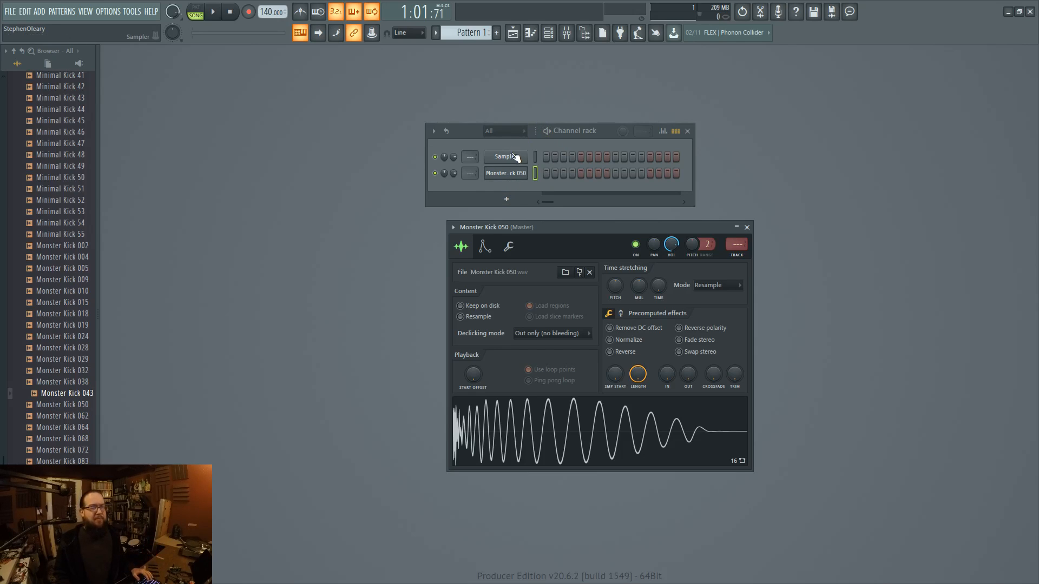
pyautogui.click(499, 159)
pyautogui.click(514, 171)
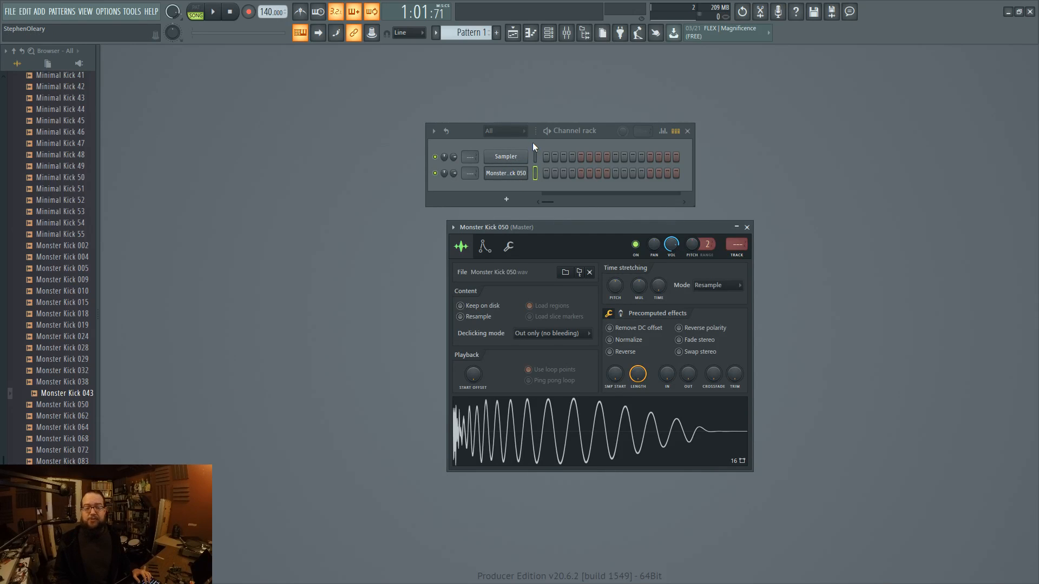
pyautogui.click(527, 159)
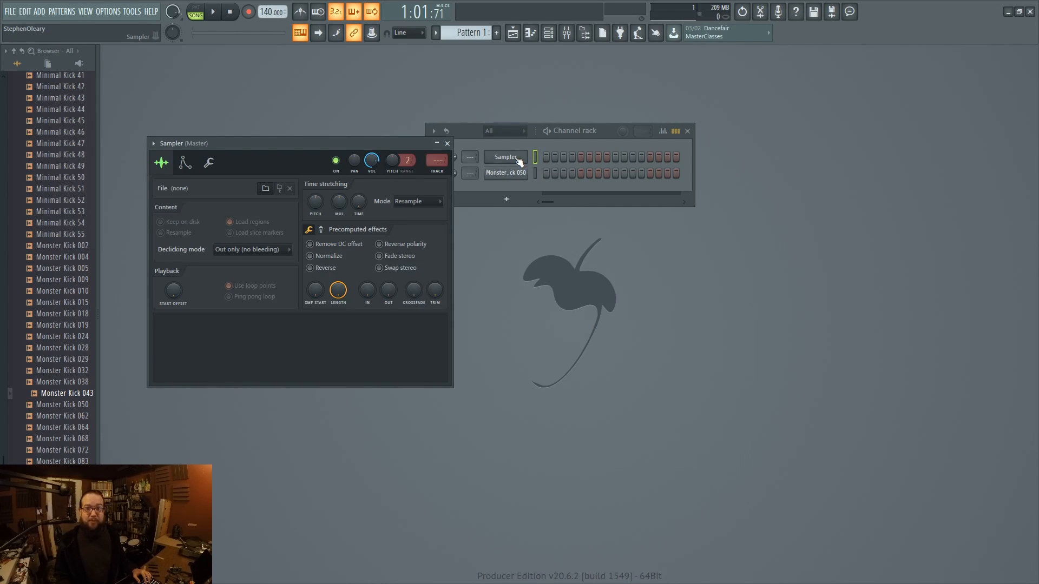
pyautogui.moveTo(390, 144); pyautogui.dragTo(423, 232)
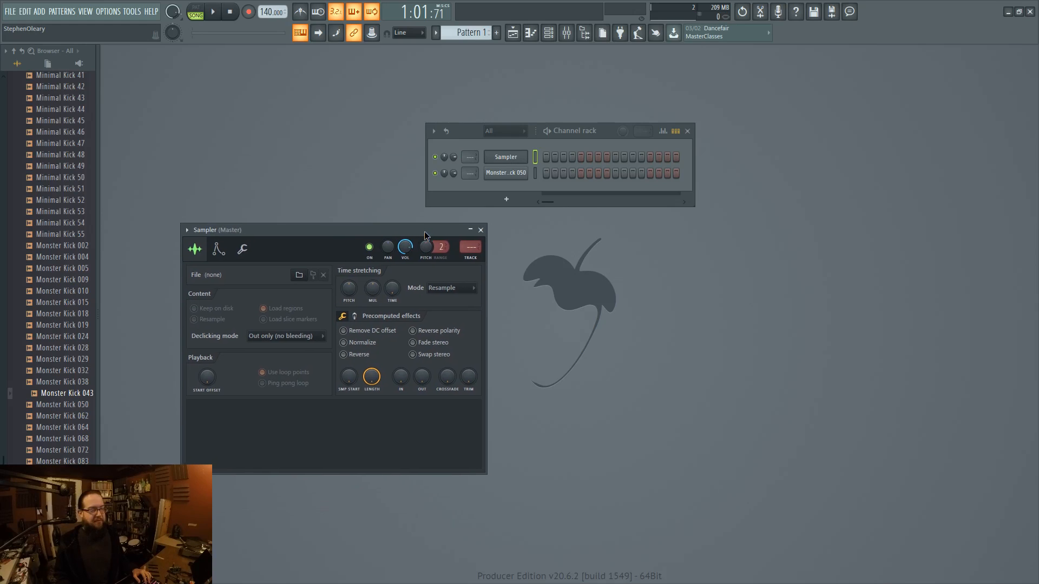
pyautogui.click(521, 173)
pyautogui.moveTo(558, 221); pyautogui.dragTo(471, 236)
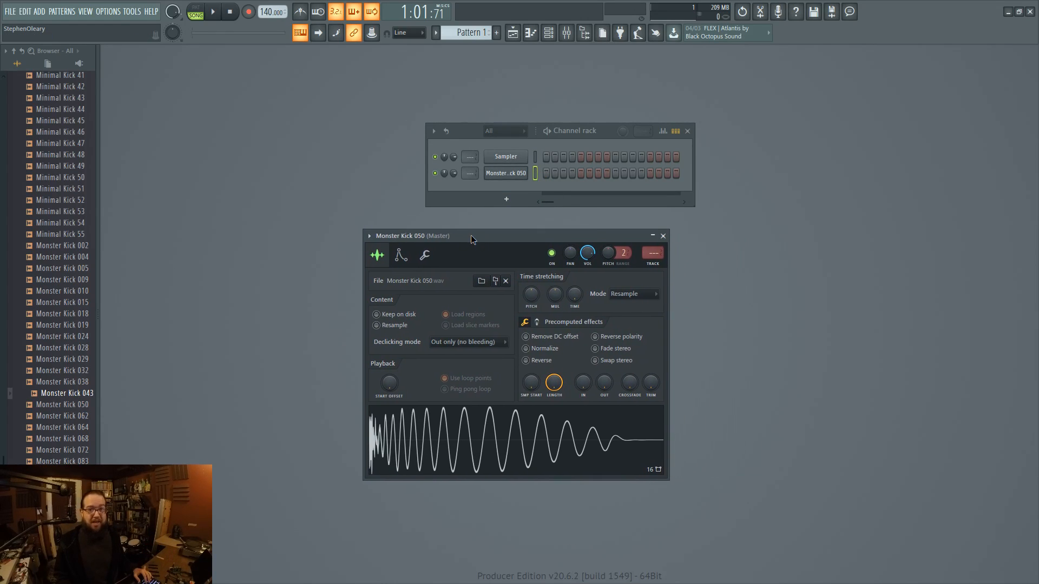
pyautogui.moveTo(88, 397); pyautogui.dragTo(519, 160)
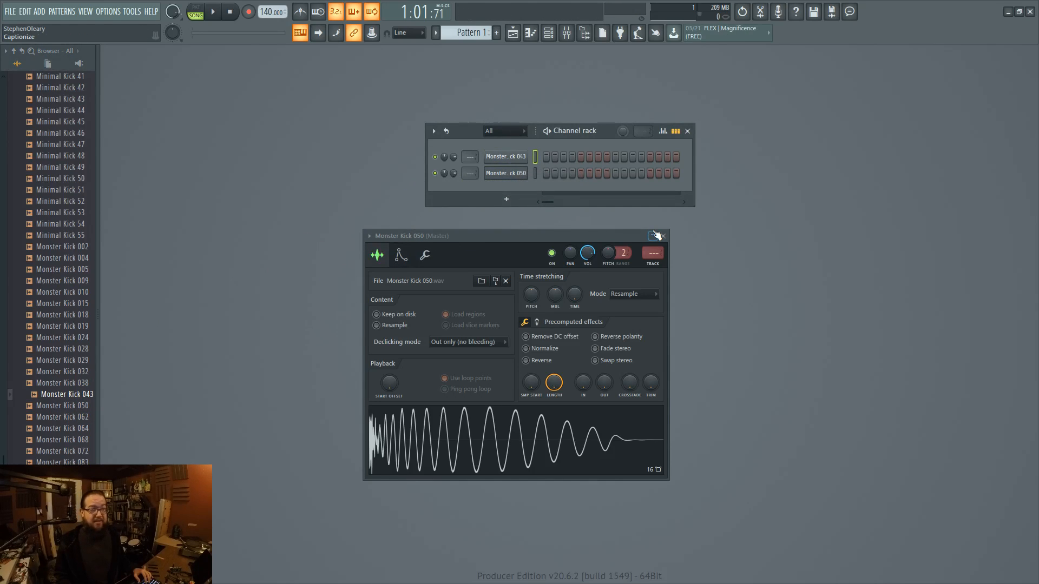
# - Audition Monster Kick 010 and load it into the Monster Kick 050 channel in place of its sample
pyautogui.click(90, 293)
pyautogui.click(506, 173)
pyautogui.click(506, 173)
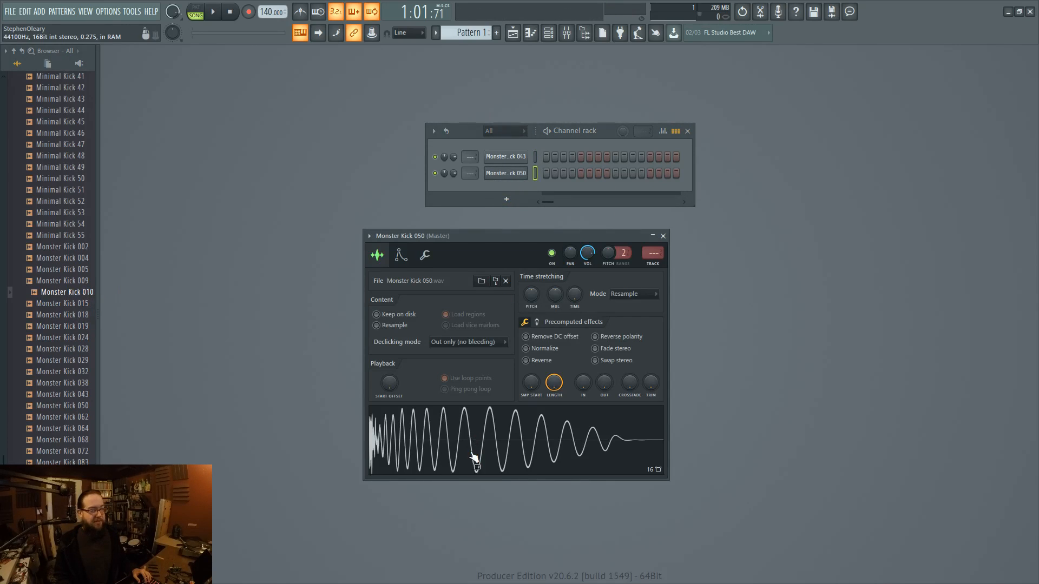
pyautogui.moveTo(88, 299); pyautogui.dragTo(530, 439)
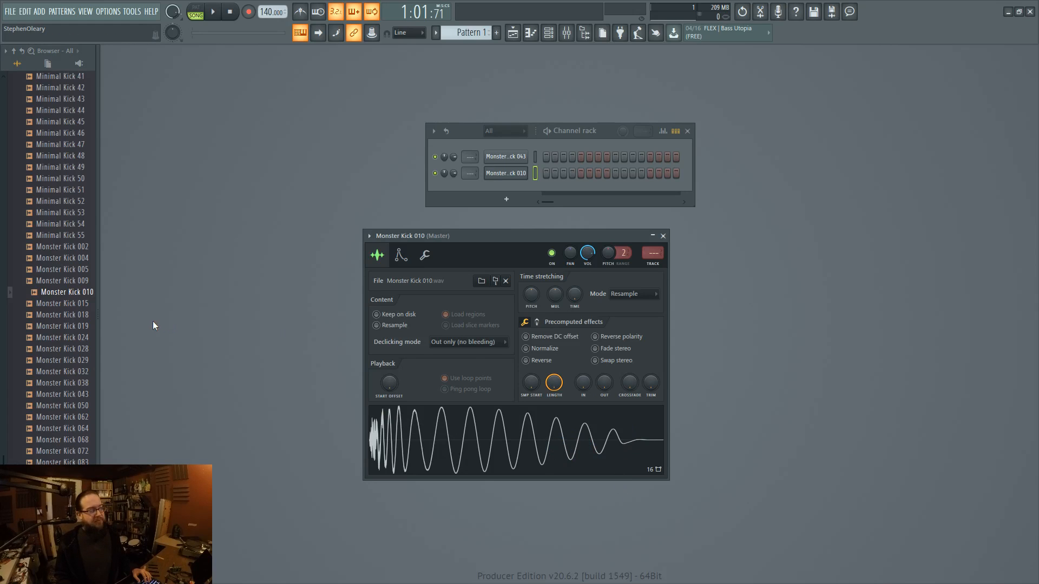
# - Open Monster Kick 010 in an additional new channel
pyautogui.rightClick(81, 291)
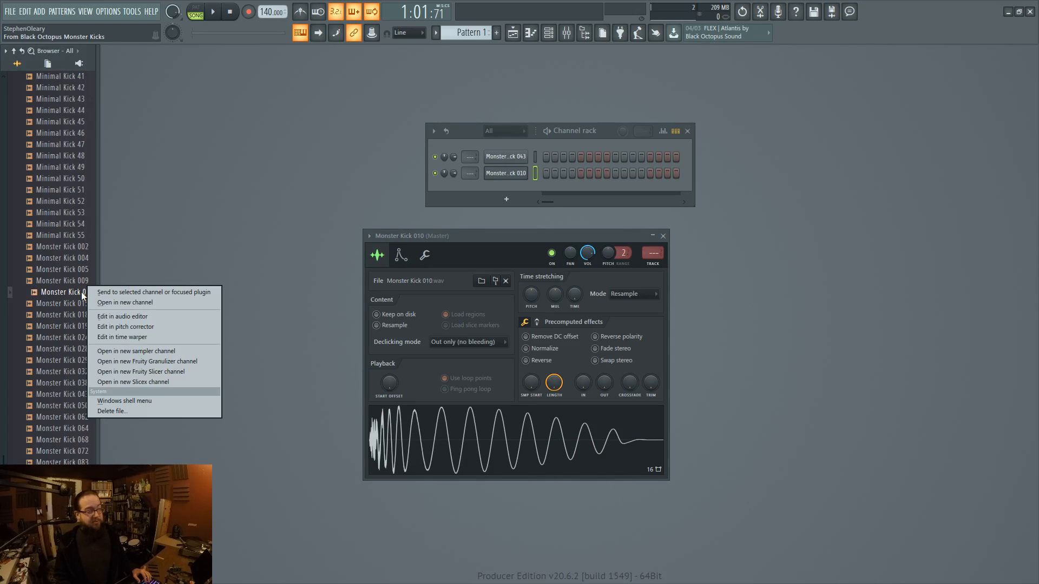
pyautogui.click(112, 302)
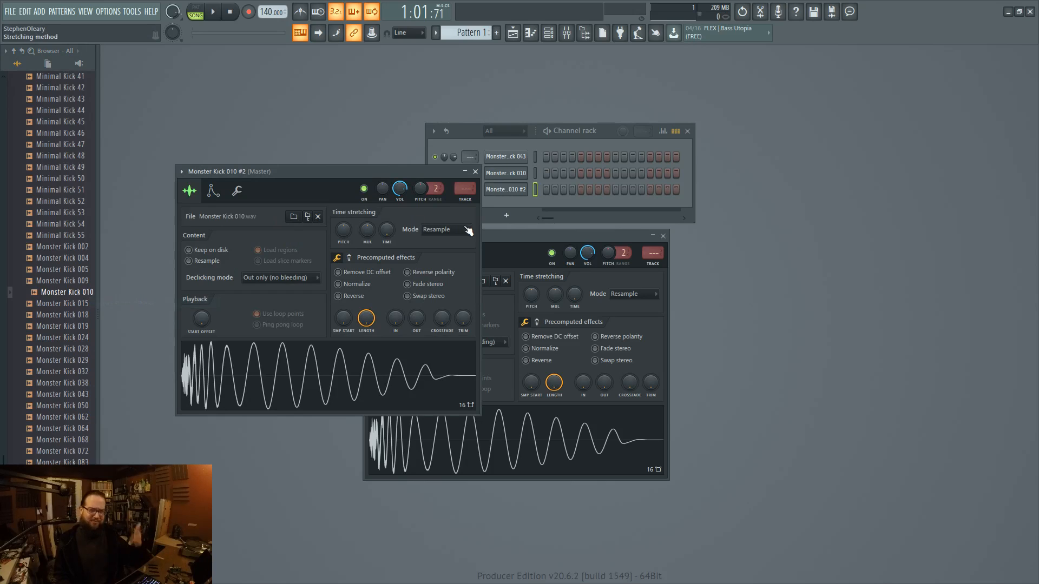
# - Clone the Monster Kick 010 #2 channel in the channel rack
pyautogui.click(559, 201)
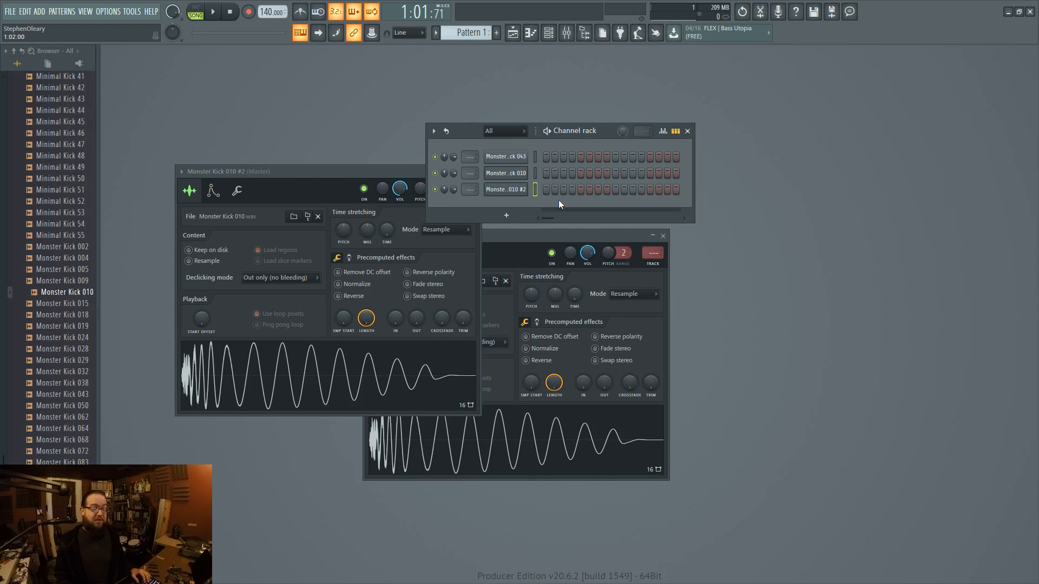
pyautogui.rightClick(513, 189)
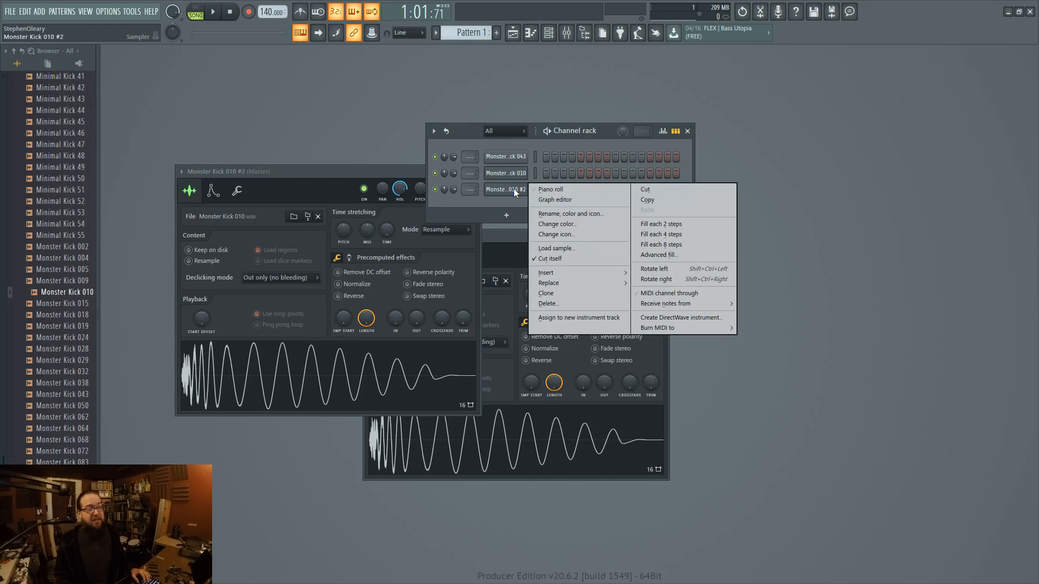
pyautogui.click(570, 293)
pyautogui.rightClick(505, 207)
pyautogui.click(521, 183)
pyautogui.moveTo(536, 178); pyautogui.dragTo(536, 212)
# - Delete the cloned channel and both remaining Monster Kick 010 channels, keeping only the Monster Kick 043 channel
pyautogui.rightClick(535, 212)
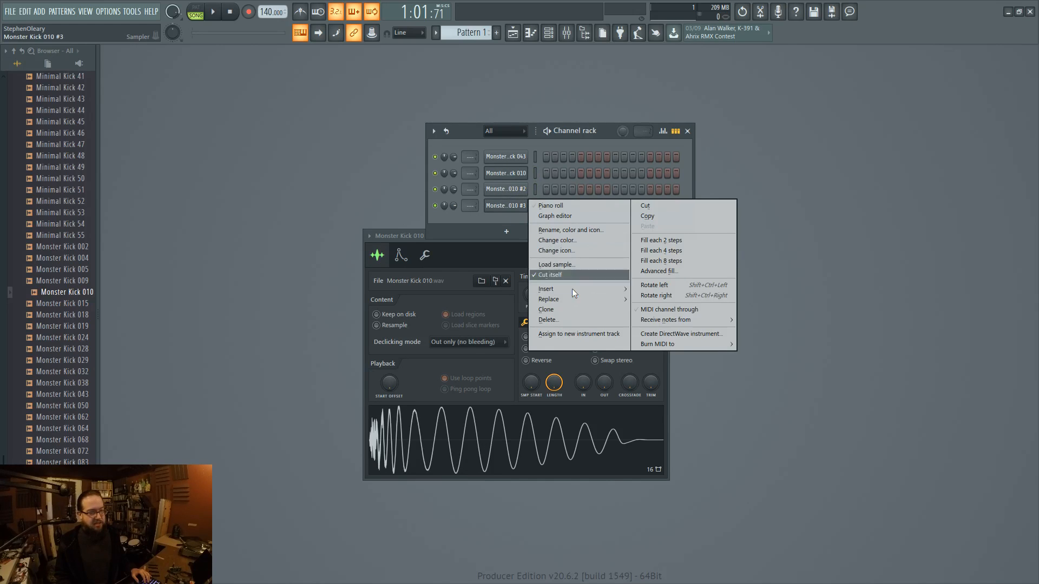
pyautogui.click(573, 317)
pyautogui.click(580, 319)
pyautogui.rightClick(513, 192)
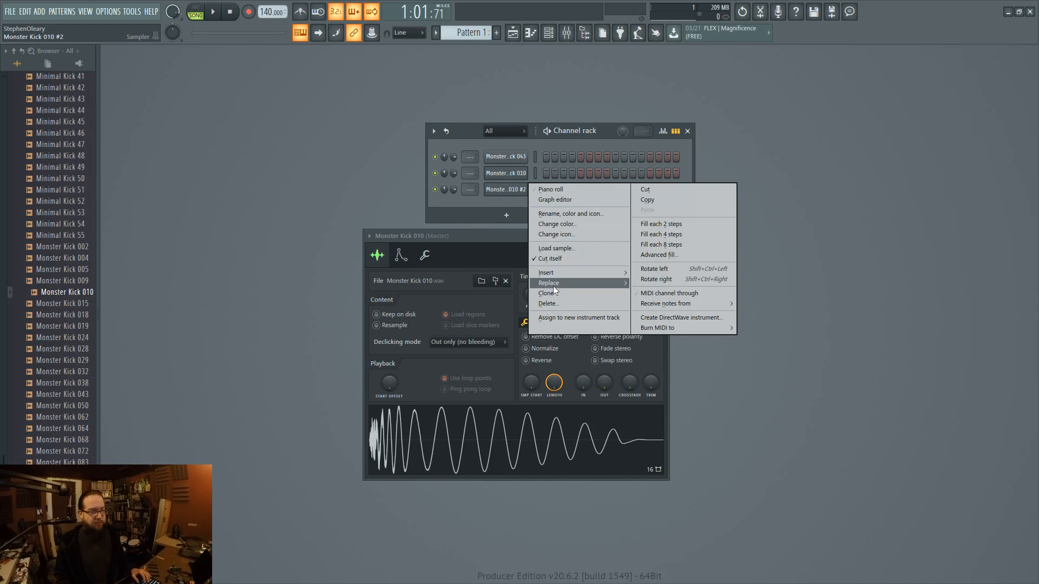
pyautogui.click(556, 280)
pyautogui.click(575, 324)
pyautogui.rightClick(511, 174)
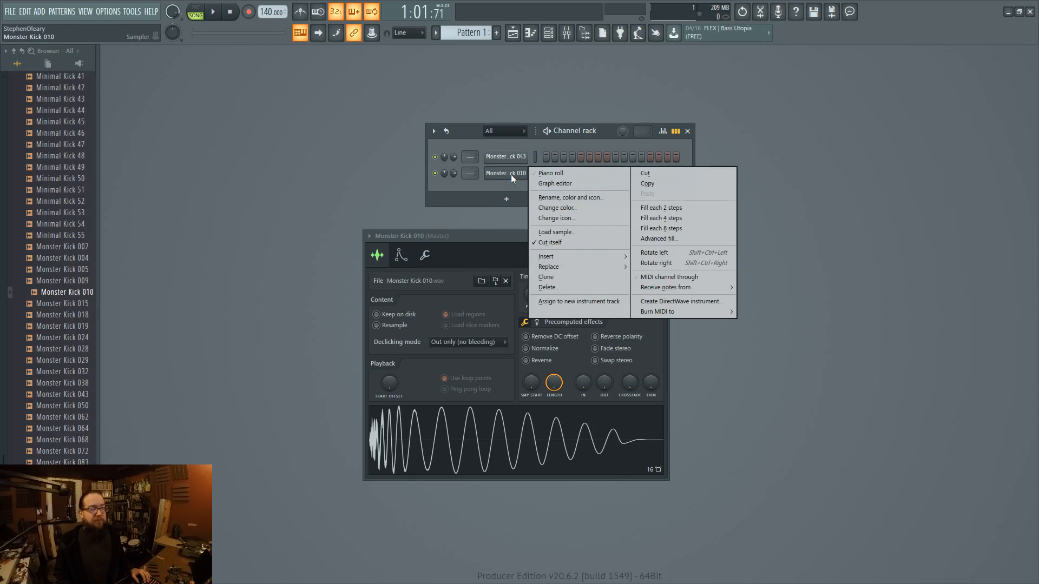
pyautogui.click(595, 277)
pyautogui.click(573, 320)
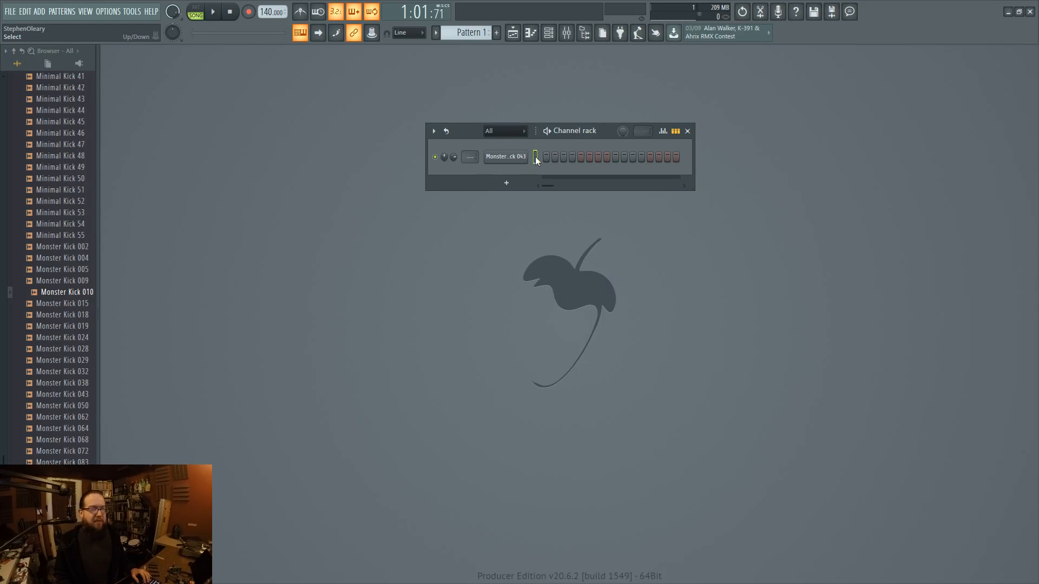
# - Open the Monster Kick 043 channel settings and place the window well below the channel rack
pyautogui.click(508, 157)
pyautogui.moveTo(412, 231); pyautogui.dragTo(619, 208)
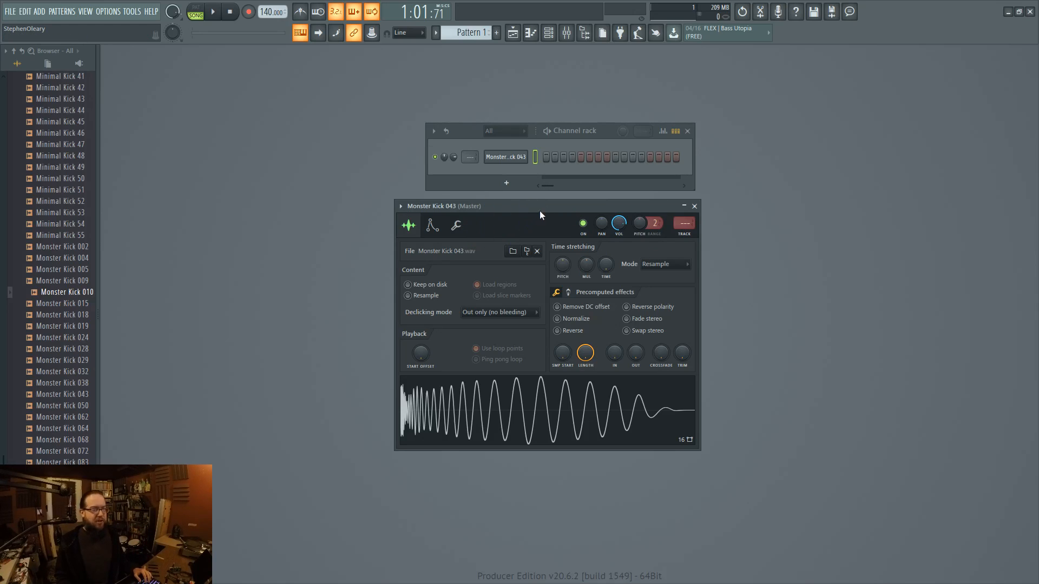
pyautogui.moveTo(600, 128); pyautogui.dragTo(603, 128)
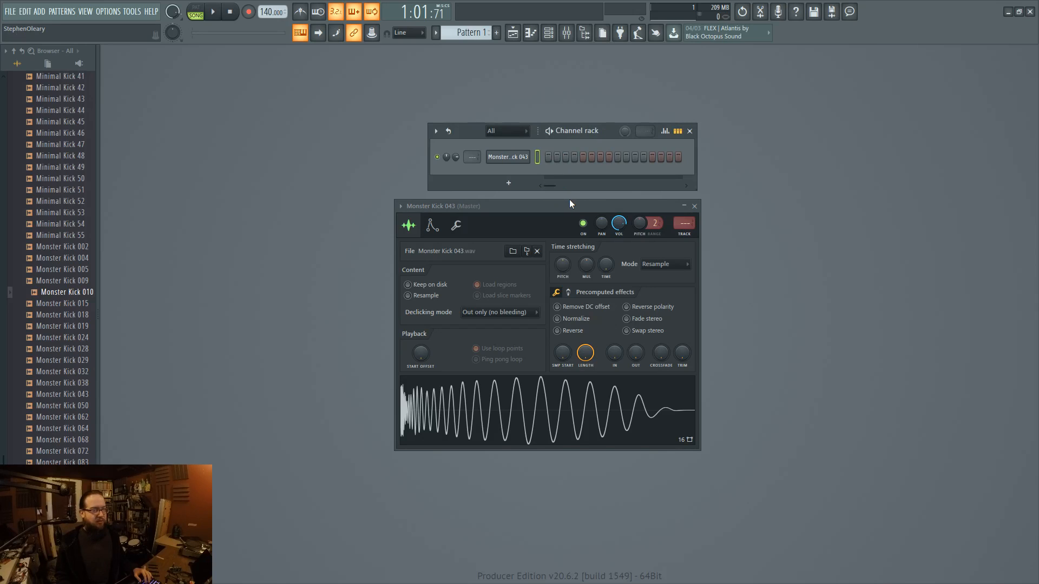
pyautogui.moveTo(568, 201); pyautogui.dragTo(582, 245)
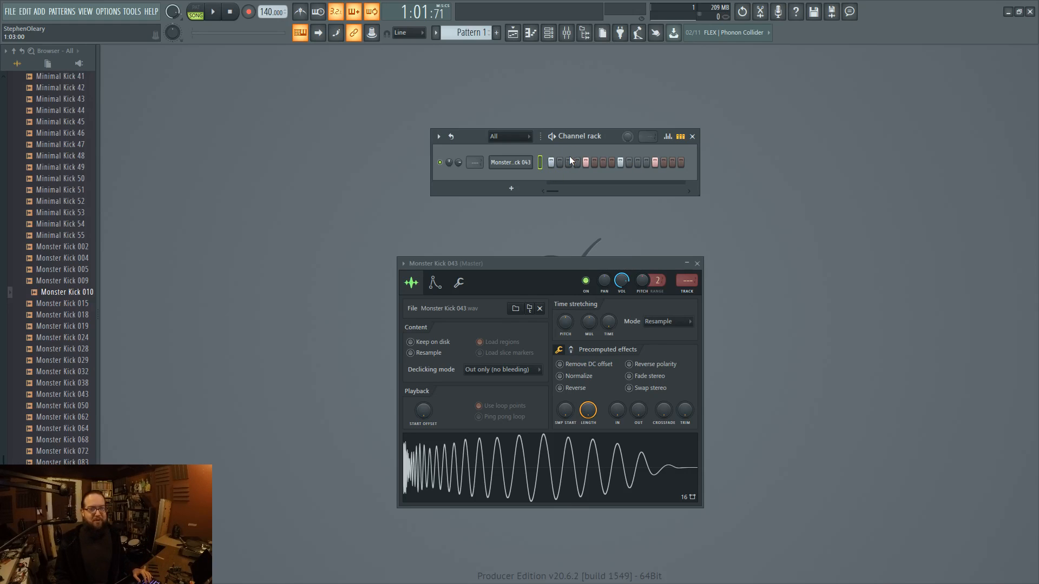
# - Switch playback to pattern mode, play the four-hit Monster Kick 043 pattern briefly, and nudge the channel rack upward
pyautogui.click(195, 7)
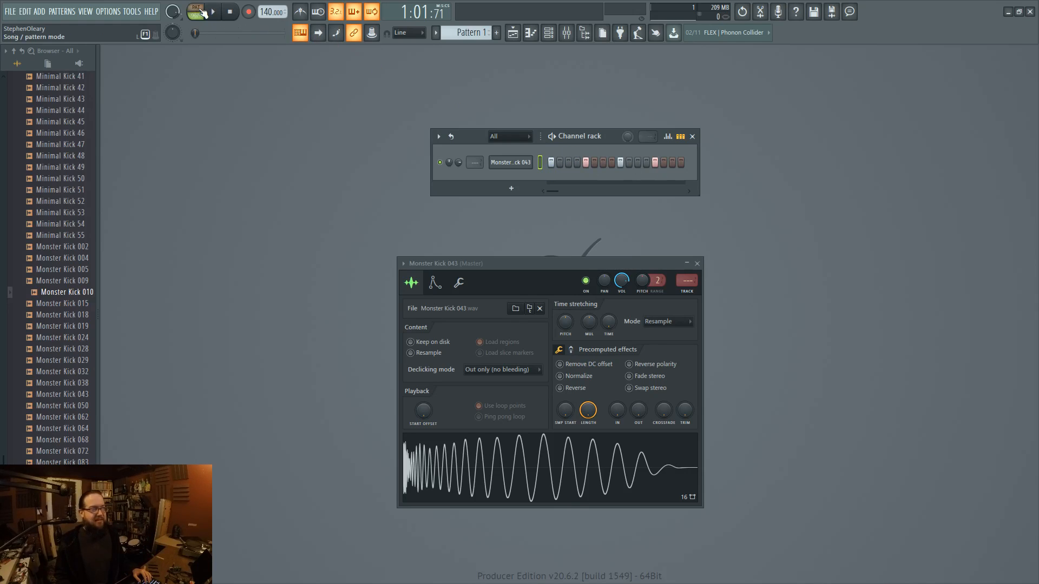
pyautogui.click(213, 12)
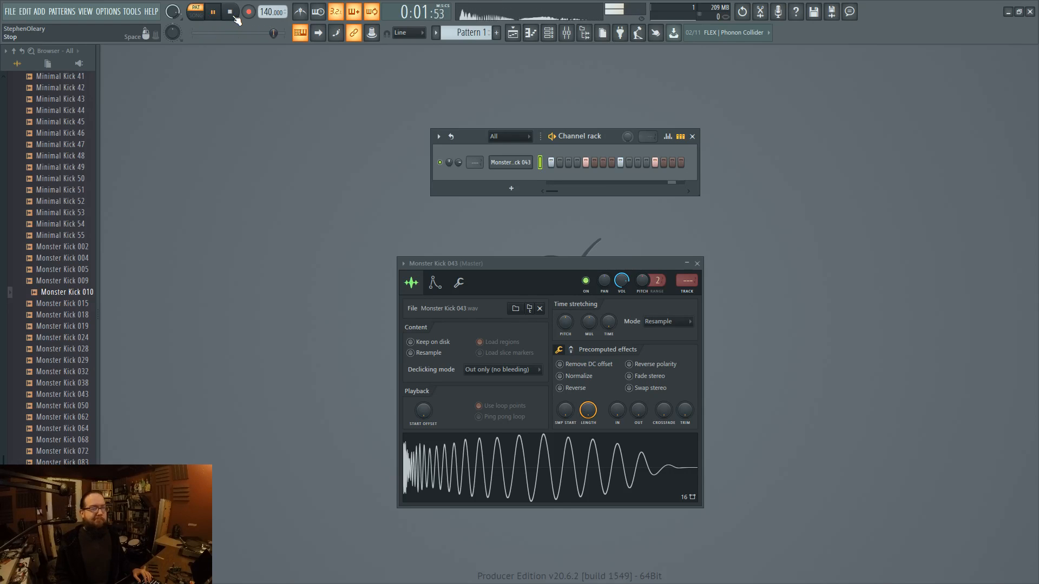
pyautogui.click(230, 12)
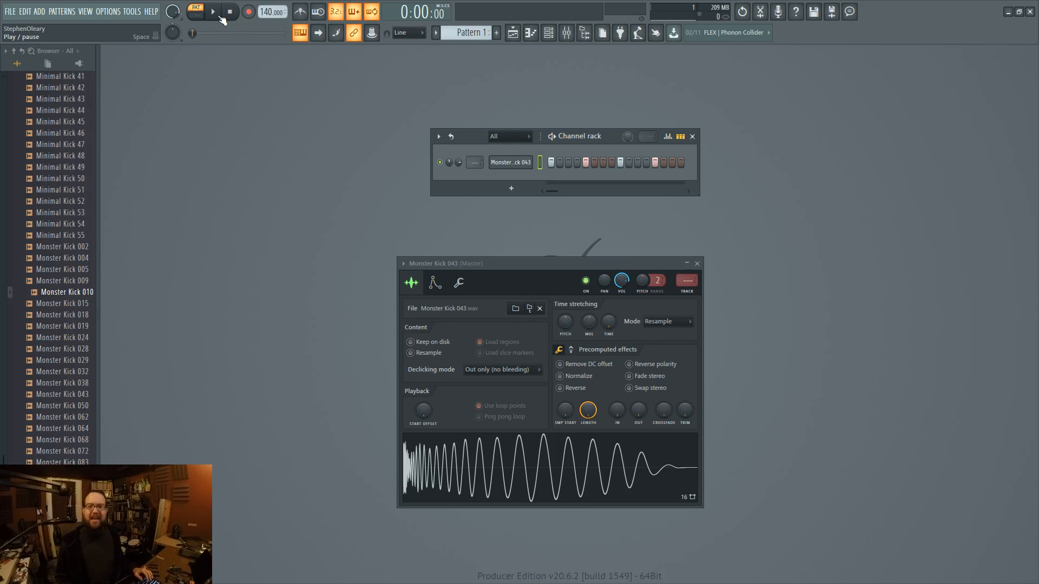
pyautogui.moveTo(611, 141); pyautogui.dragTo(606, 137)
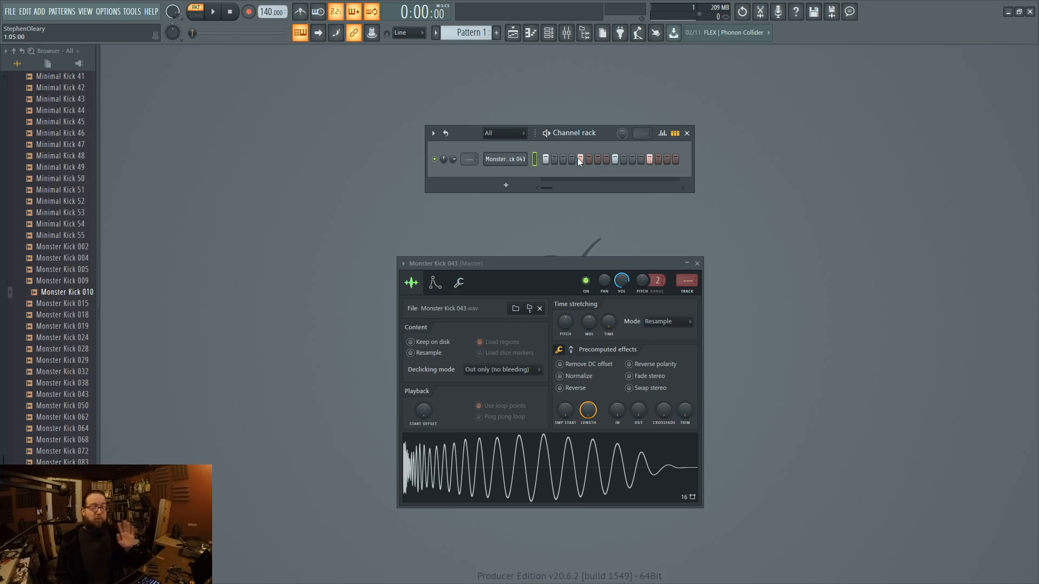
pyautogui.moveTo(597, 137)
pyautogui.mouseDown()
pyautogui.moveTo(605, 109)
pyautogui.moveTo(595, 131)
pyautogui.mouseUp()
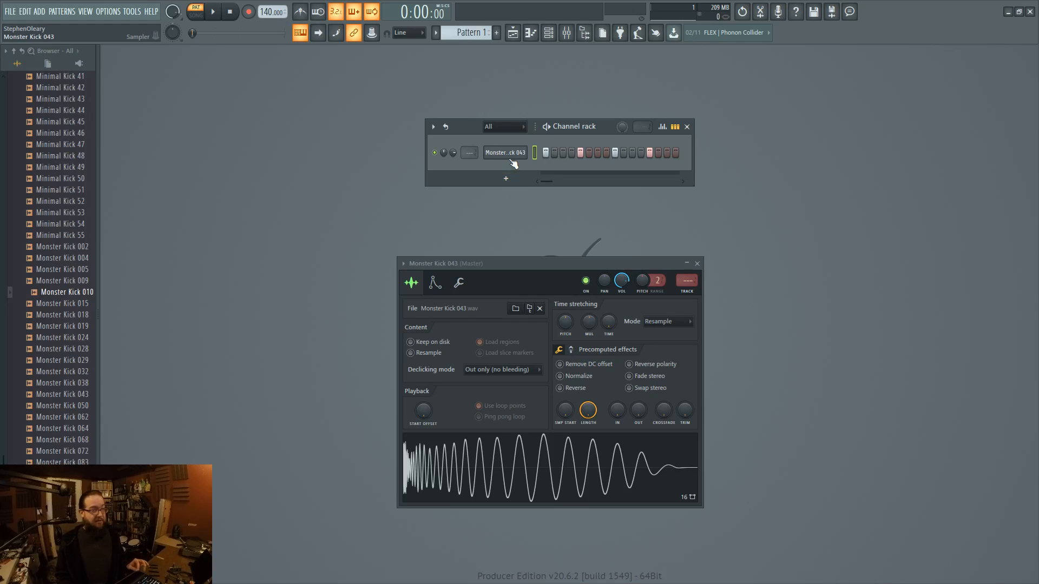
# - Switch from the Kicks to the Hats folder in the browser, audition samples and open Grv CH 03 in a new channel
pyautogui.scroll(15, 56, 173)
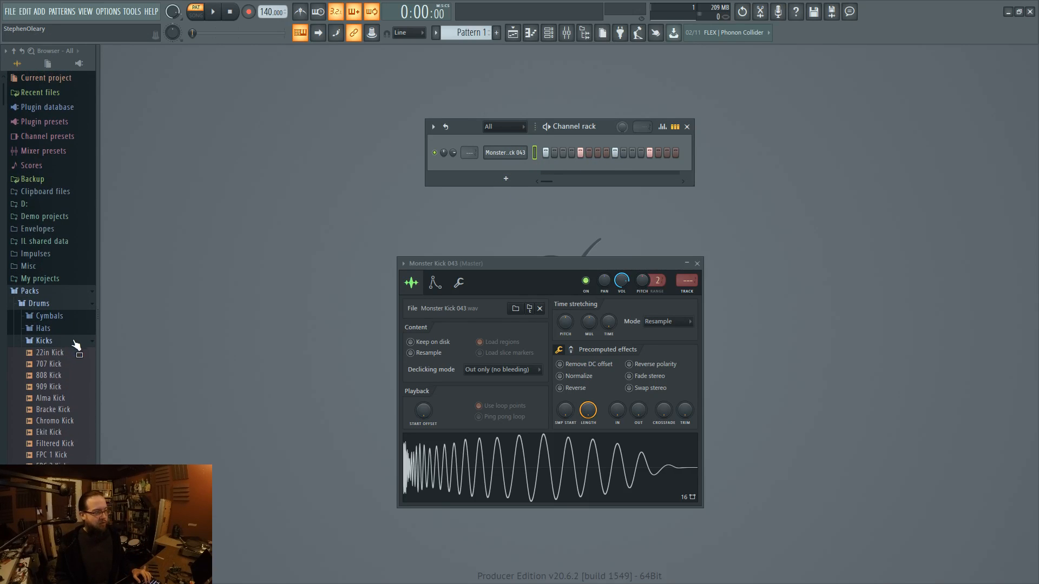
pyautogui.click(73, 341)
pyautogui.click(70, 329)
pyautogui.scroll(-4, 61, 303)
pyautogui.click(61, 381)
pyautogui.click(64, 325)
pyautogui.click(68, 460)
pyautogui.scroll(-6, 53, 336)
pyautogui.rightClick(70, 222)
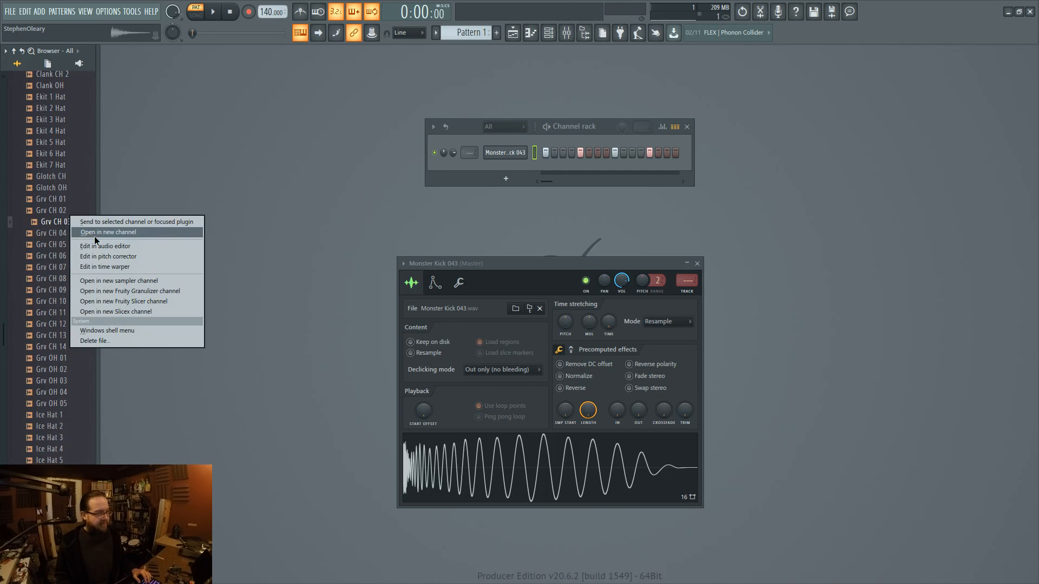
pyautogui.click(94, 236)
# - Open the hat samples Grv CH 14 and Grv OH 05 in new channels
pyautogui.rightClick(71, 346)
pyautogui.click(87, 359)
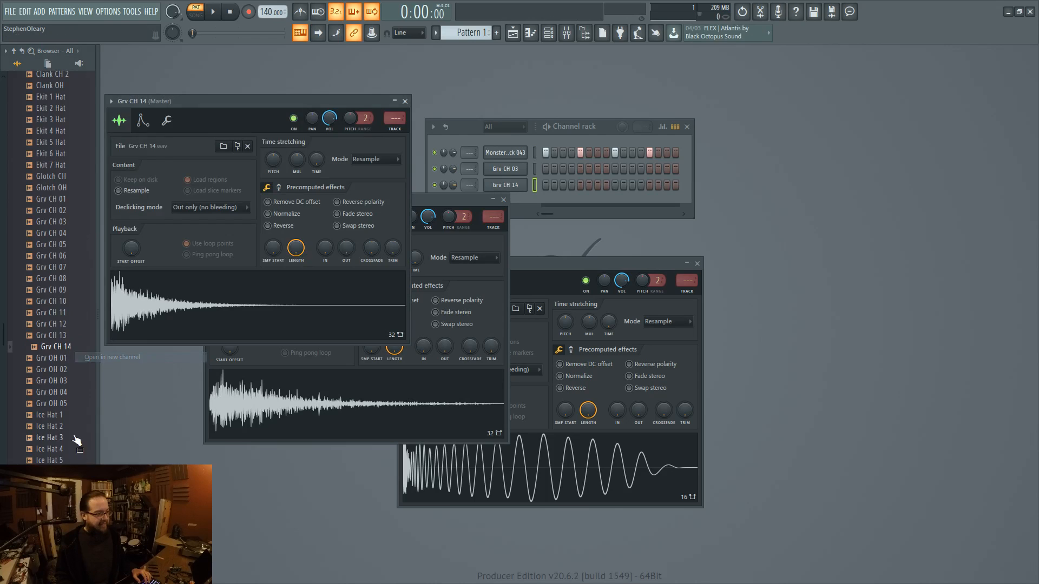
pyautogui.rightClick(92, 404)
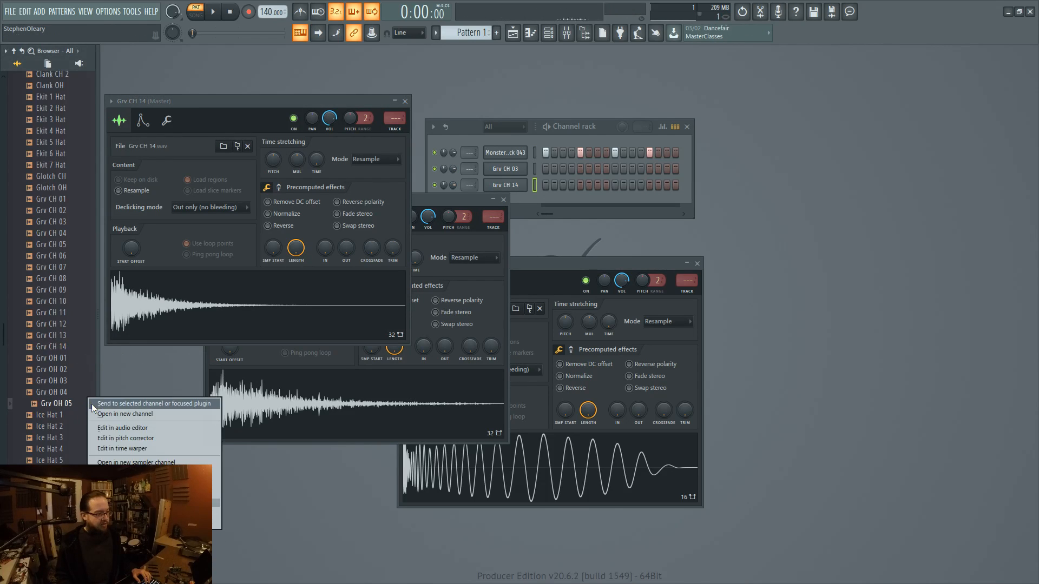
pyautogui.click(95, 414)
# - Collapse the Hats folder, expand Snares, audition Grv Snareclap 13 and open it in a new channel
pyautogui.scroll(10, 78, 339)
pyautogui.click(68, 330)
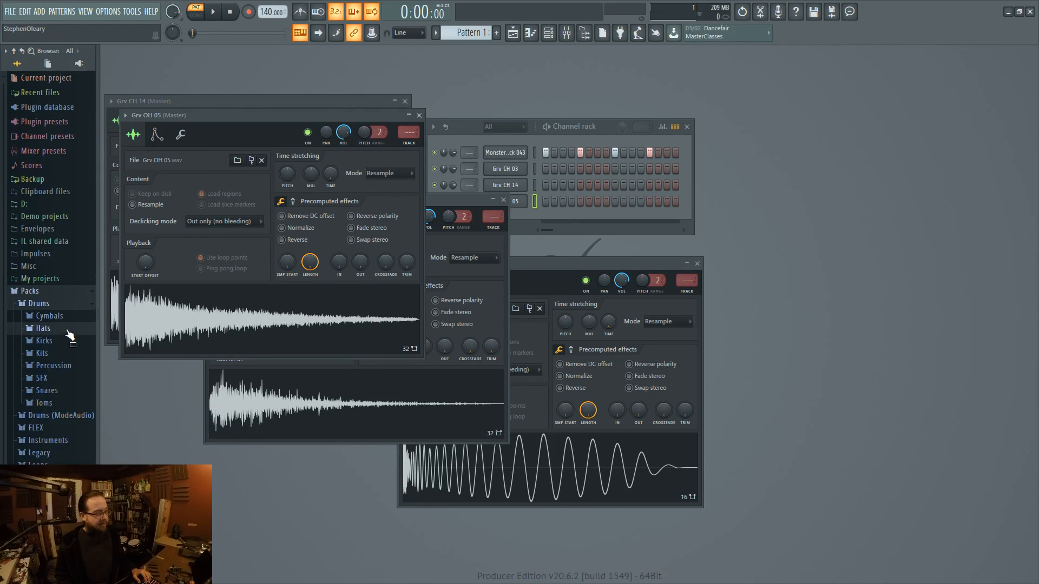
pyautogui.click(52, 391)
pyautogui.scroll(-8, 39, 402)
pyautogui.click(50, 251)
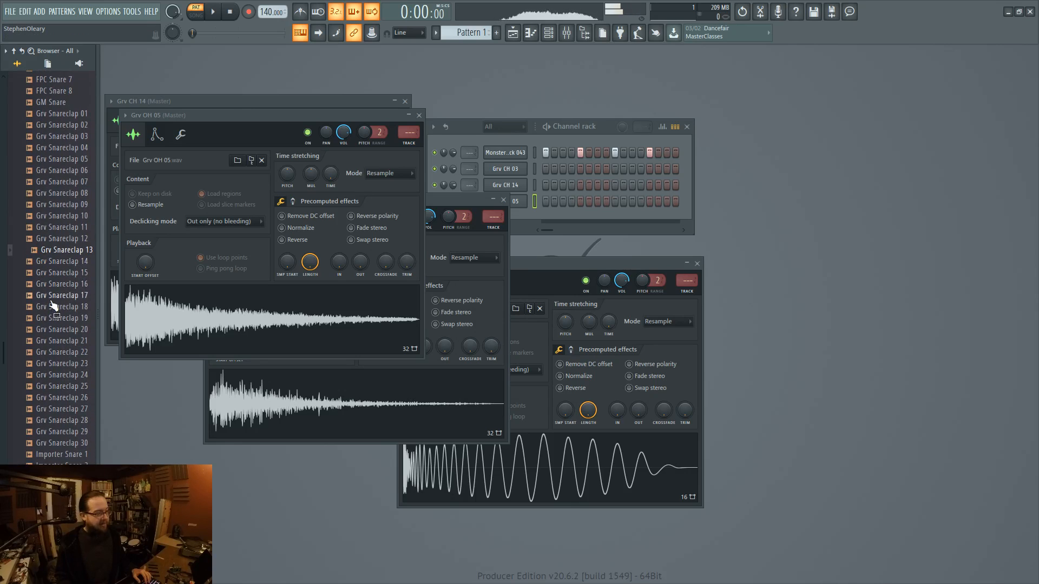
pyautogui.rightClick(90, 250)
pyautogui.click(95, 261)
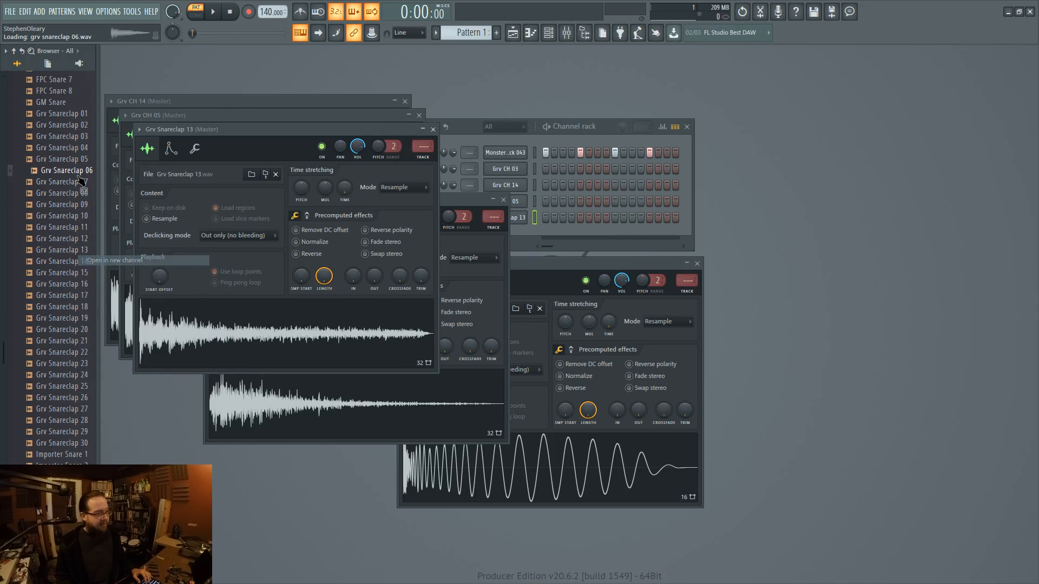
# - Audition Grv Snareclap 06 and open it in a new channel
pyautogui.click(78, 171)
pyautogui.rightClick(82, 170)
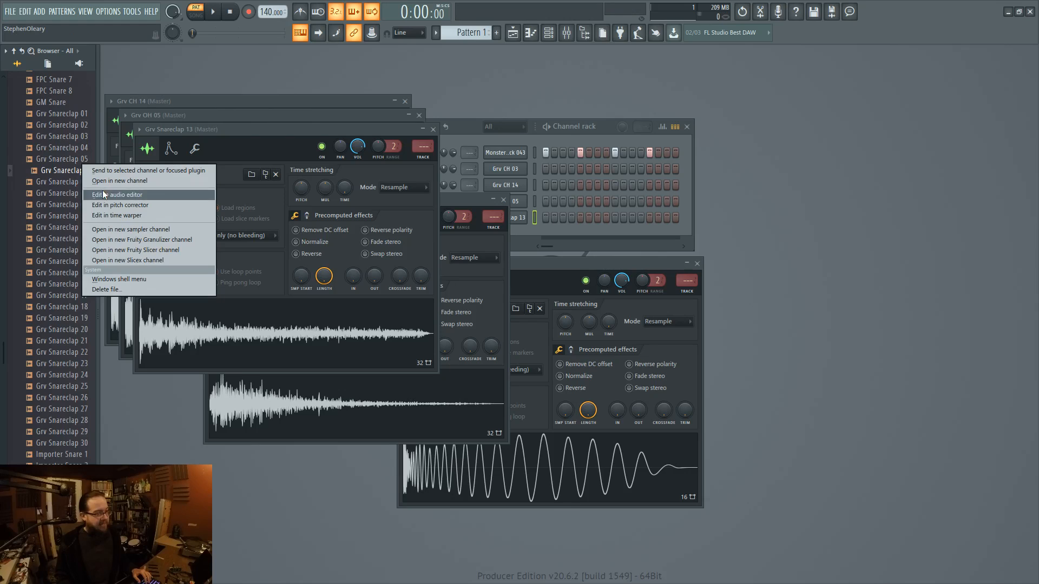
pyautogui.click(129, 181)
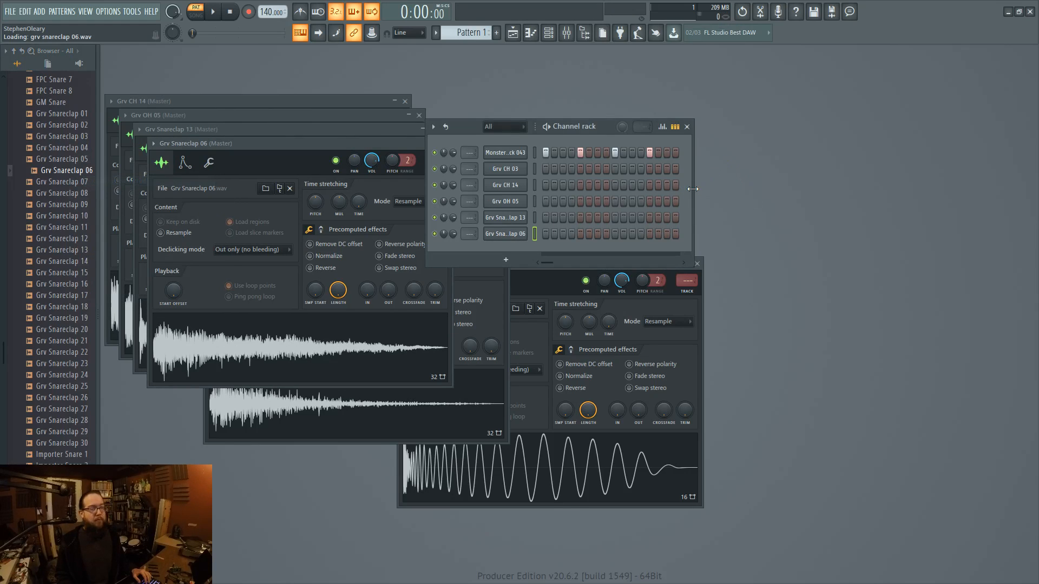
# - Add hits to the hat channels, with Grv CH 03 on steps 3, 7, 11 and 15, and both snareclap channels on steps 5 and 13
pyautogui.click(564, 168)
pyautogui.click(603, 168)
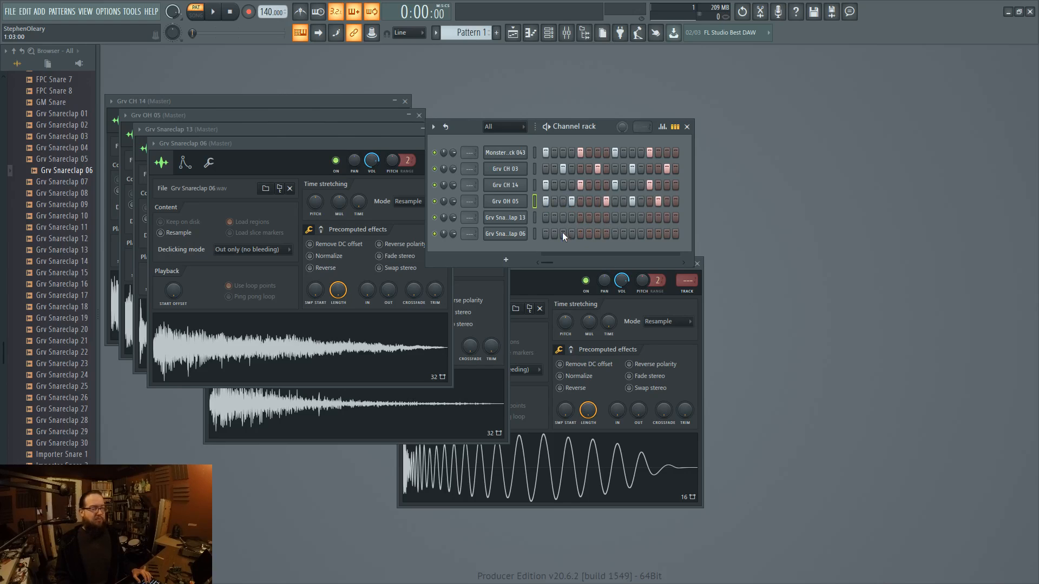
pyautogui.click(581, 219)
pyautogui.click(579, 234)
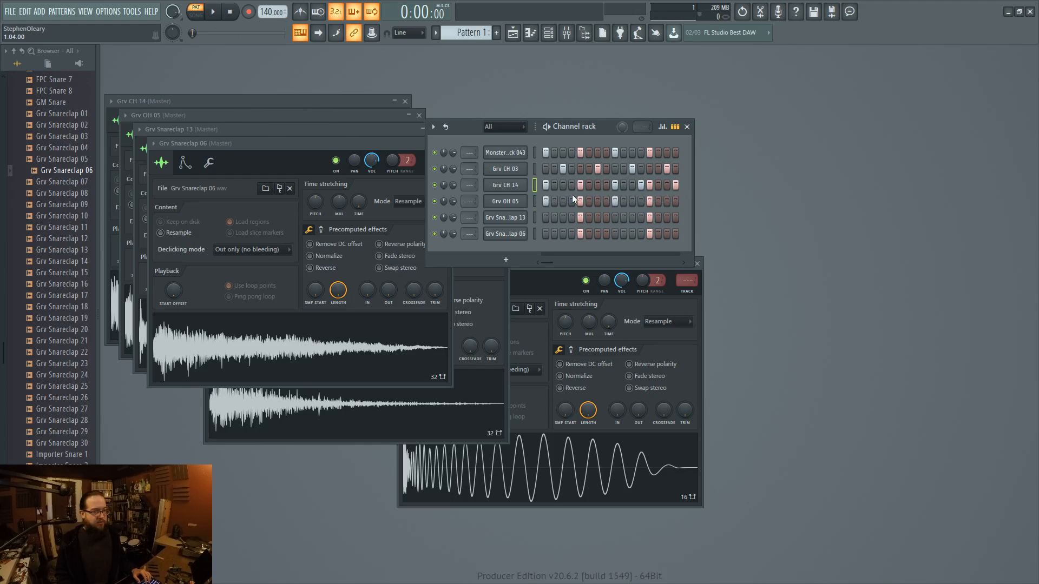
# - Play the full drum pattern, stop it and move the channel rack clear of the channel settings windows
pyautogui.press('space')
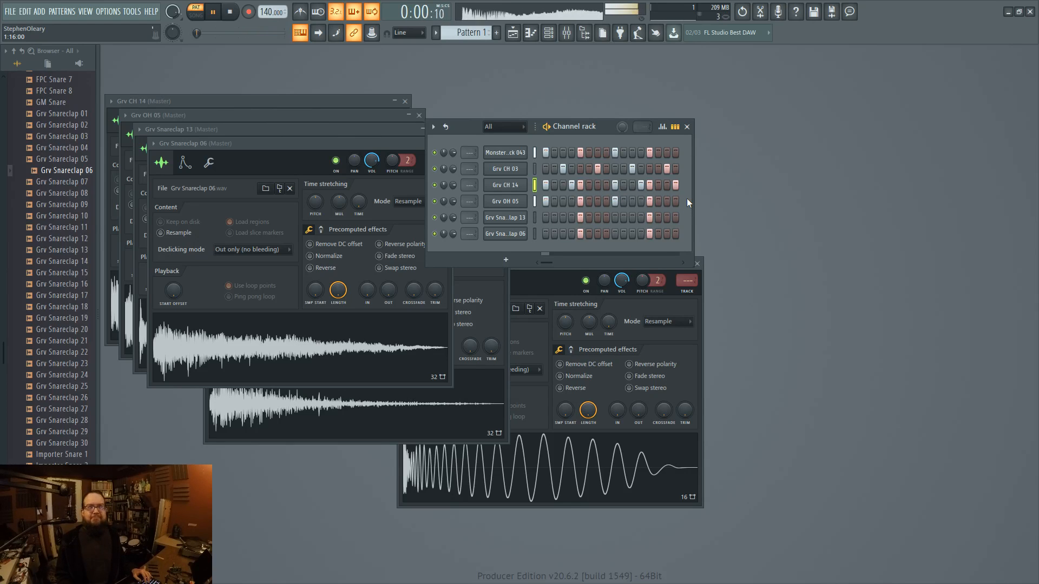
pyautogui.press('space')
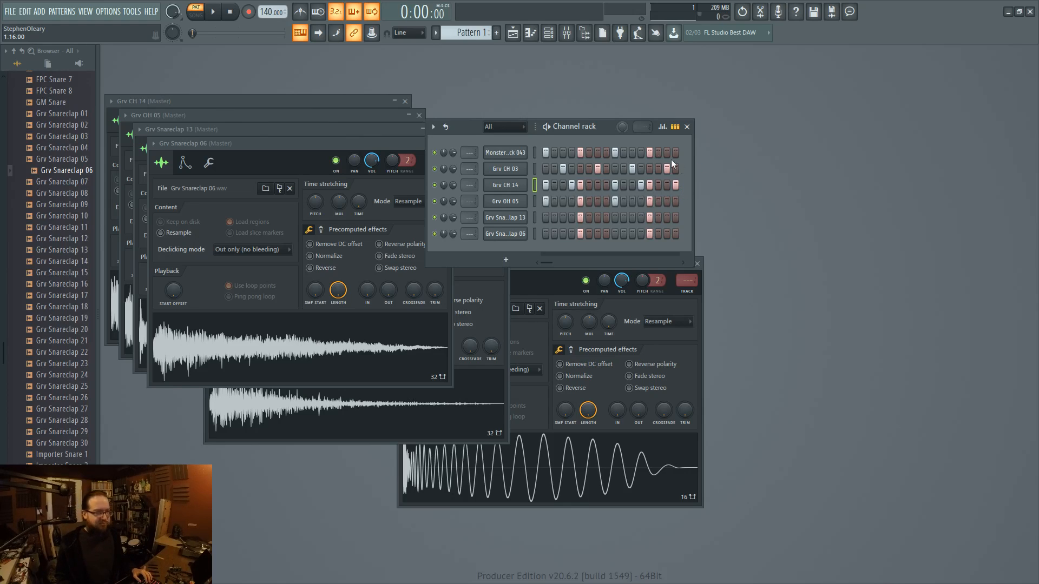
pyautogui.moveTo(600, 128); pyautogui.dragTo(711, 108)
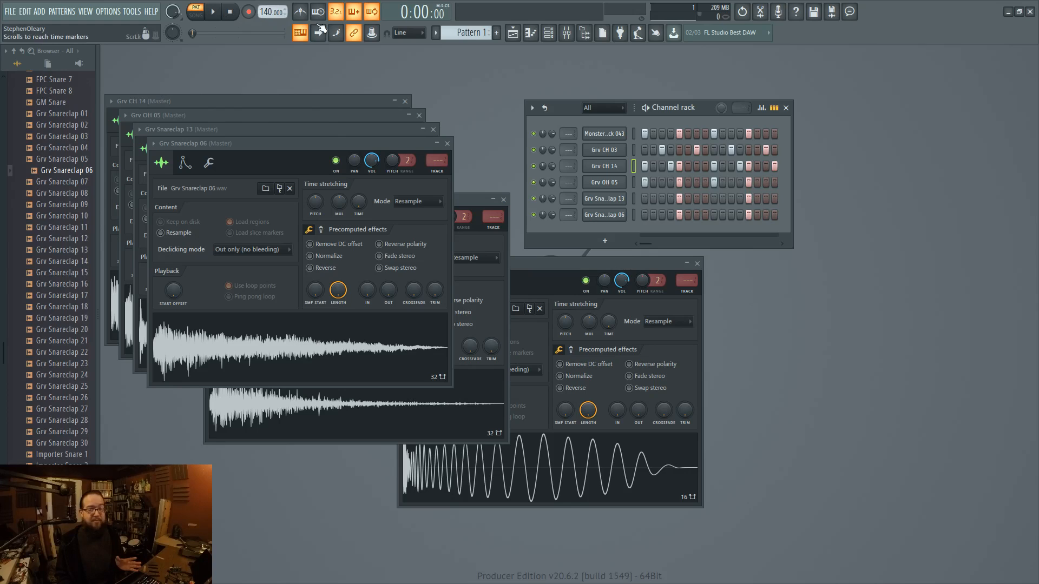
# - Check the drum pattern against the metronome with the click switched off again, and set the project tempo to 133 BPM
pyautogui.press('space')
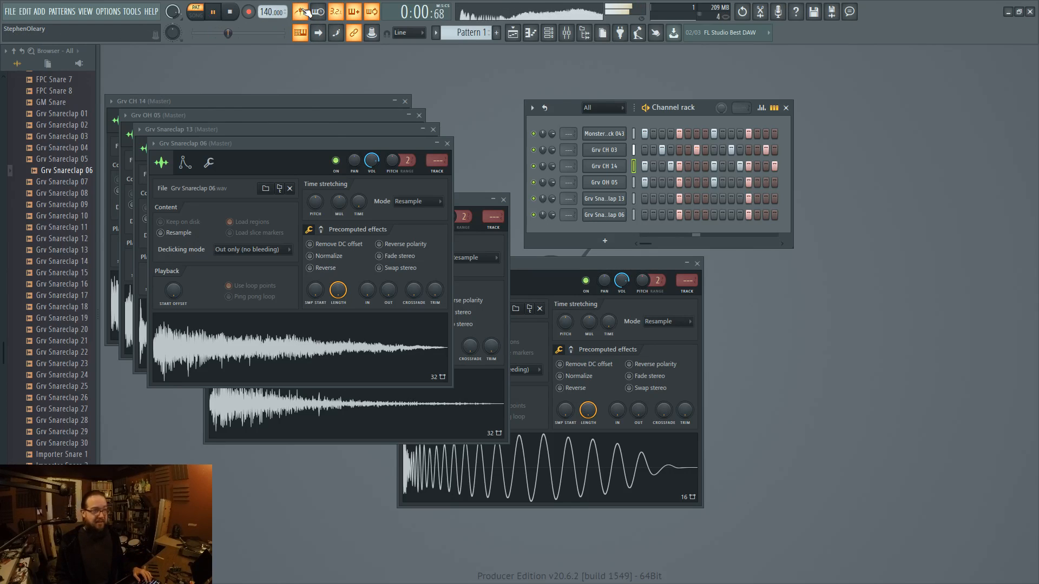
pyautogui.click(302, 12)
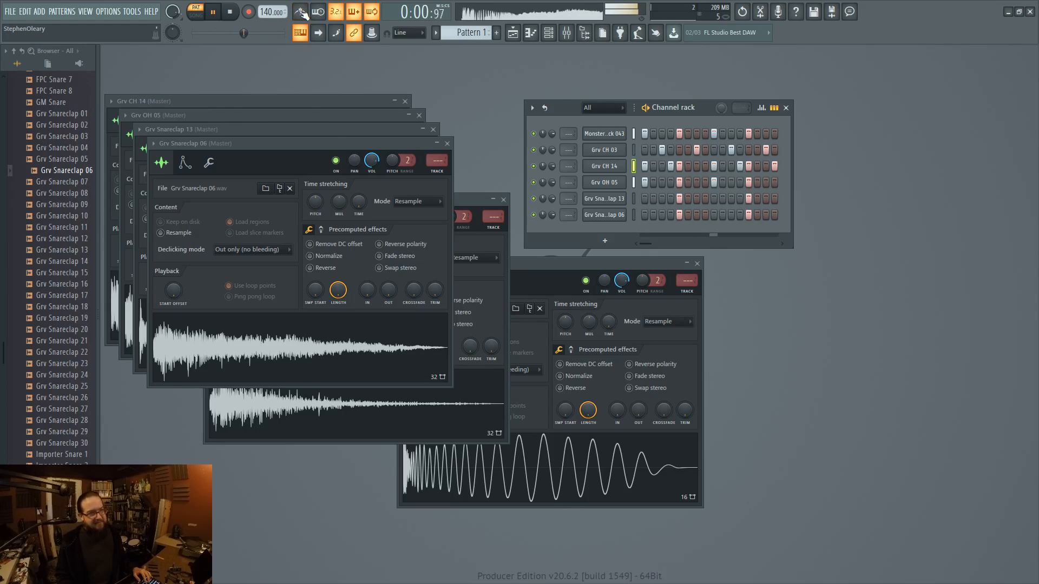
pyautogui.press('space')
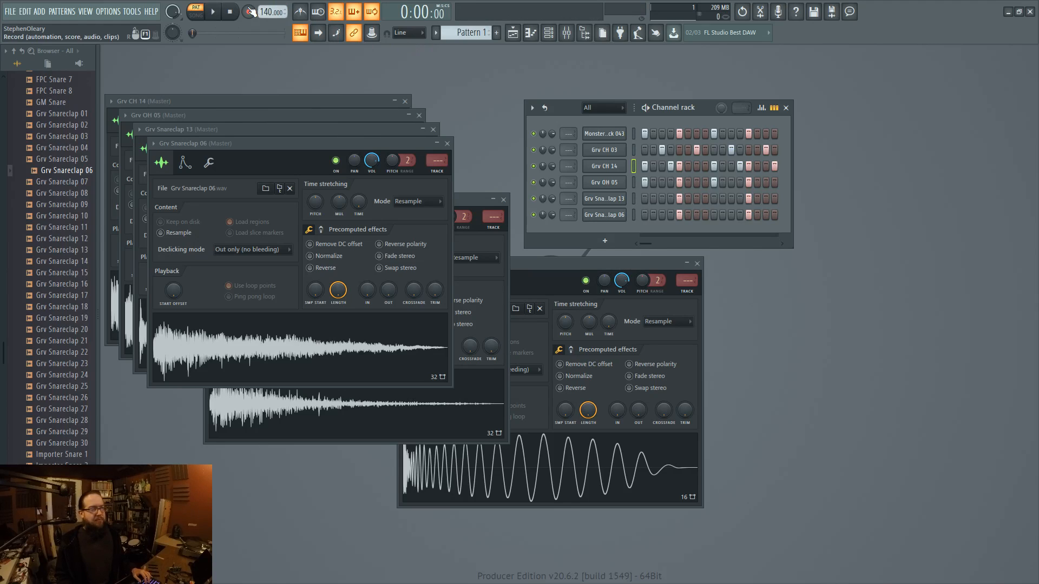
pyautogui.moveTo(265, 12); pyautogui.dragTo(264, 5)
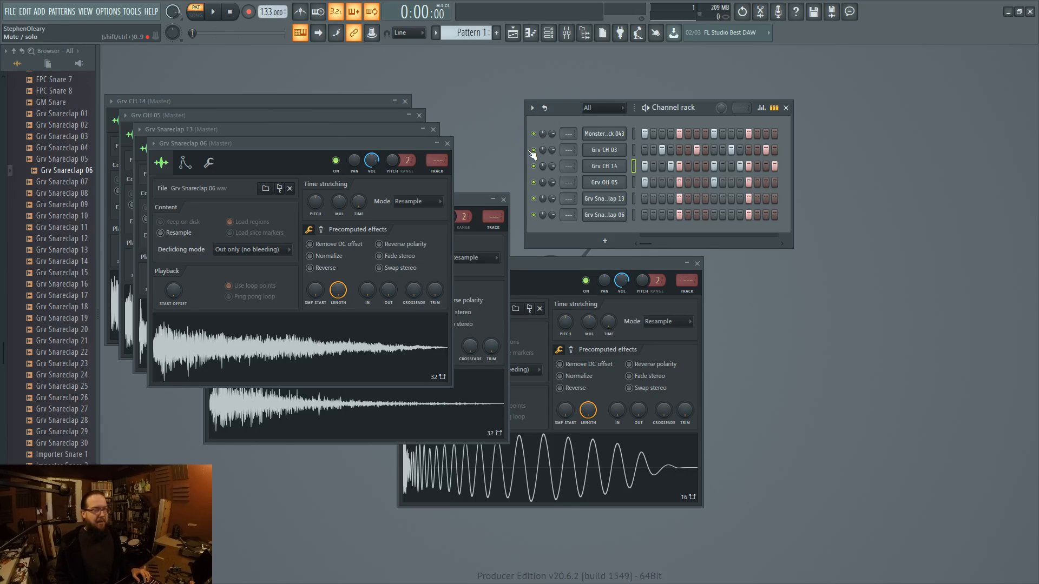
# - Switch playback to song mode, test playing the song, and open the Playlist
pyautogui.press('l')
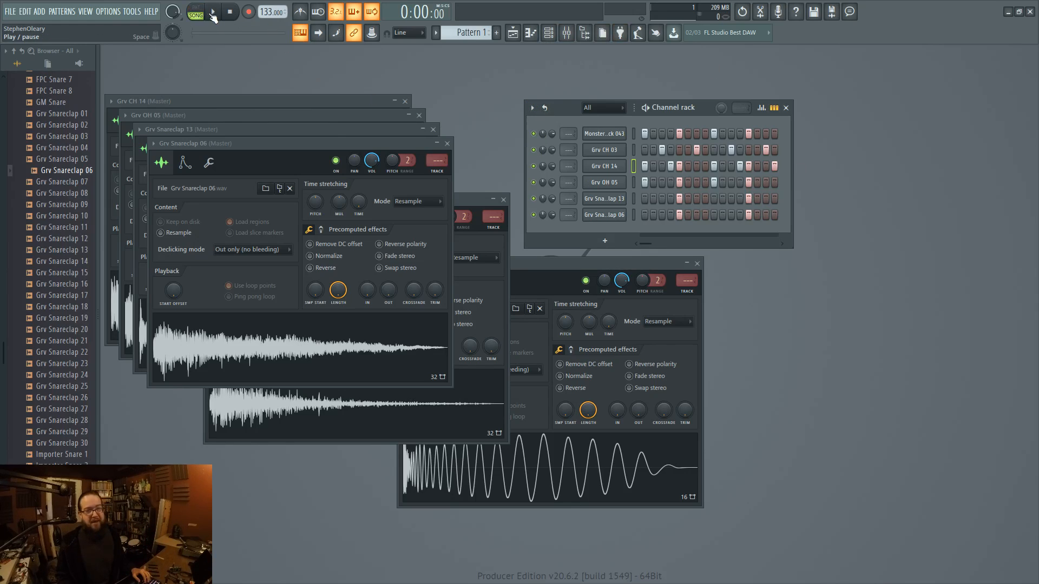
pyautogui.click(215, 16)
pyautogui.click(231, 15)
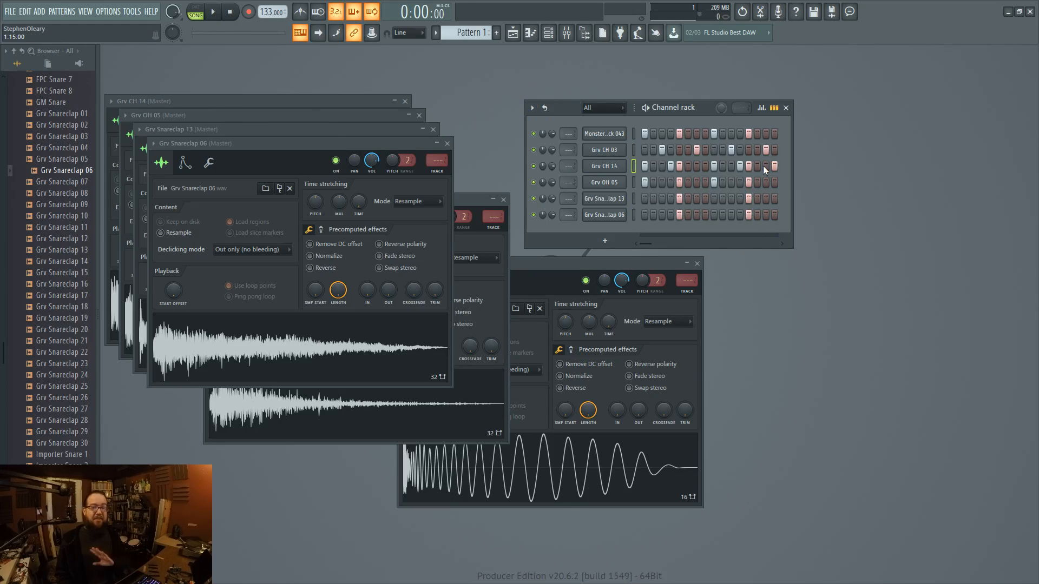
pyautogui.click(513, 33)
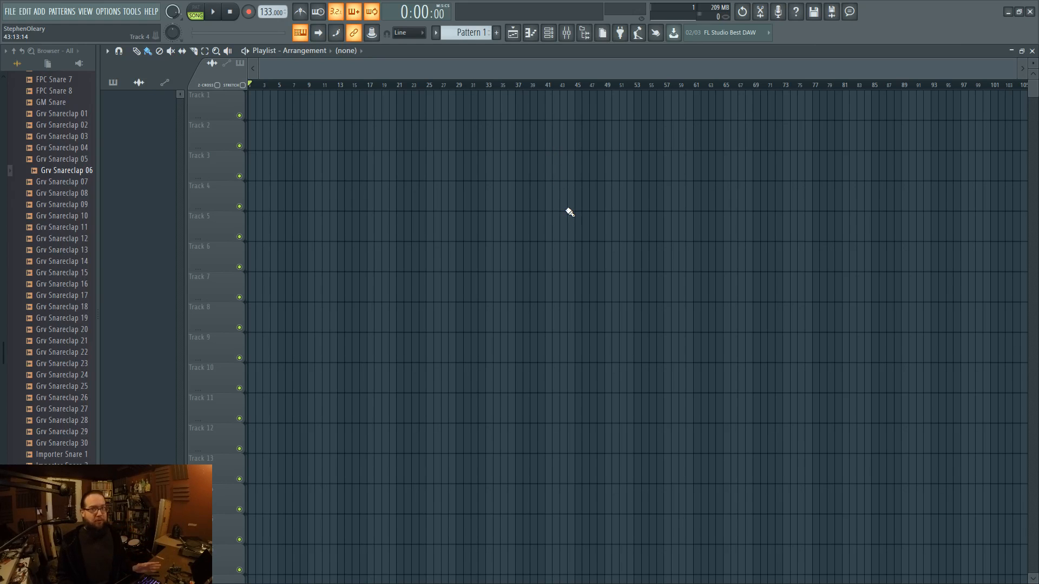
# - Place four consecutive Pattern 1 clips on Track 1 of the Playlist, covering bars 5 to 8
pyautogui.scroll(5, 325, 211)
pyautogui.moveTo(321, 104); pyautogui.dragTo(456, 105)
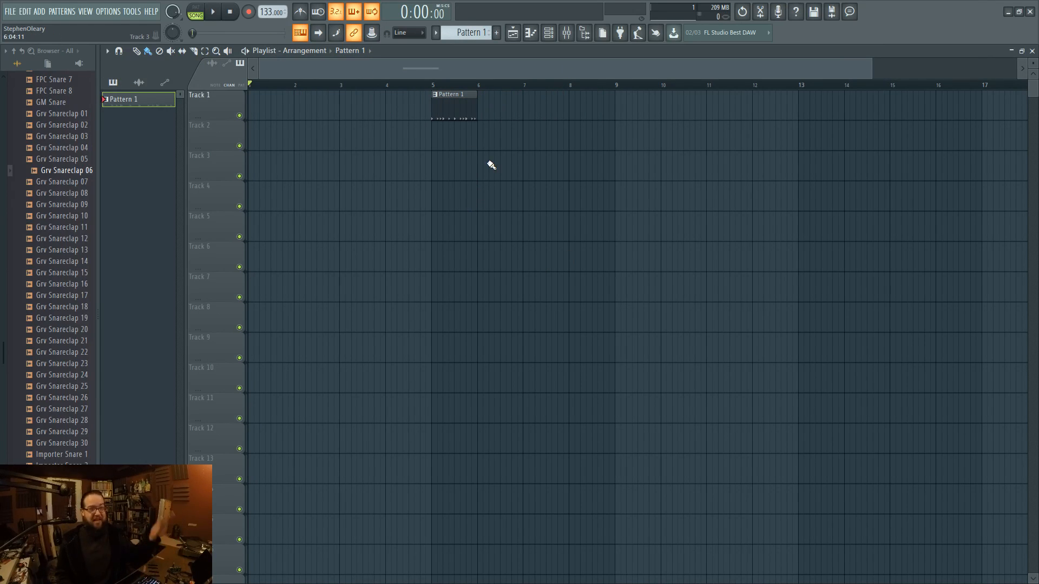
pyautogui.moveTo(484, 107); pyautogui.dragTo(584, 113)
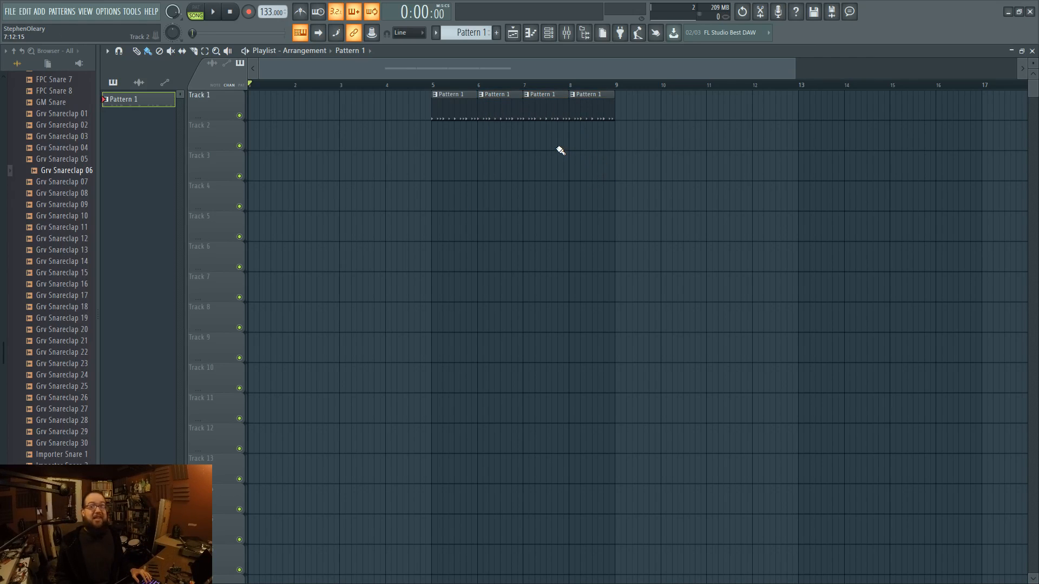
# - Set the playhead to the start of bar 5, play the four clips and stop
pyautogui.moveTo(436, 86); pyautogui.dragTo(577, 88)
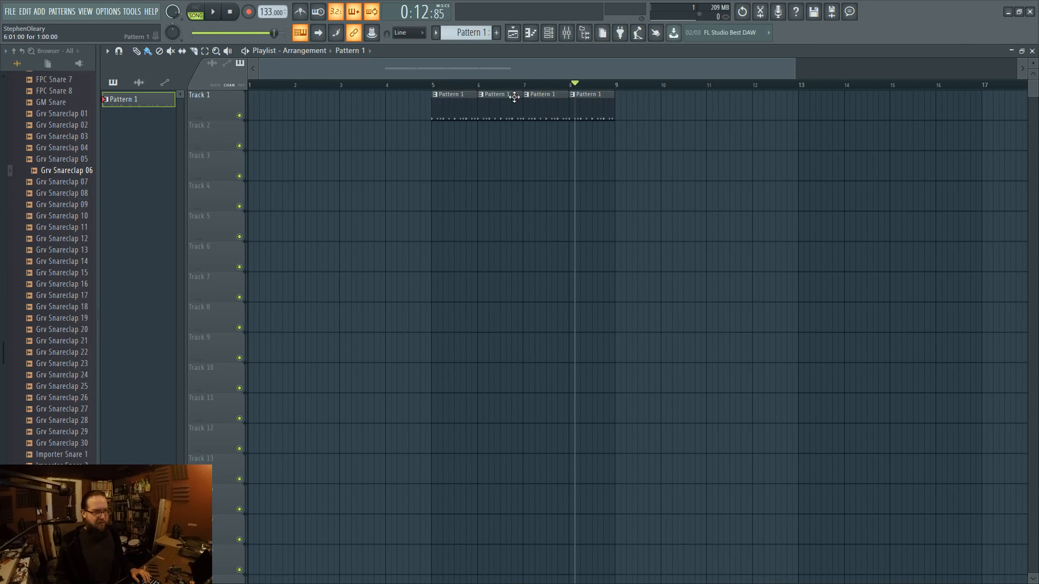
pyautogui.moveTo(436, 86); pyautogui.dragTo(432, 86)
pyautogui.press('space')
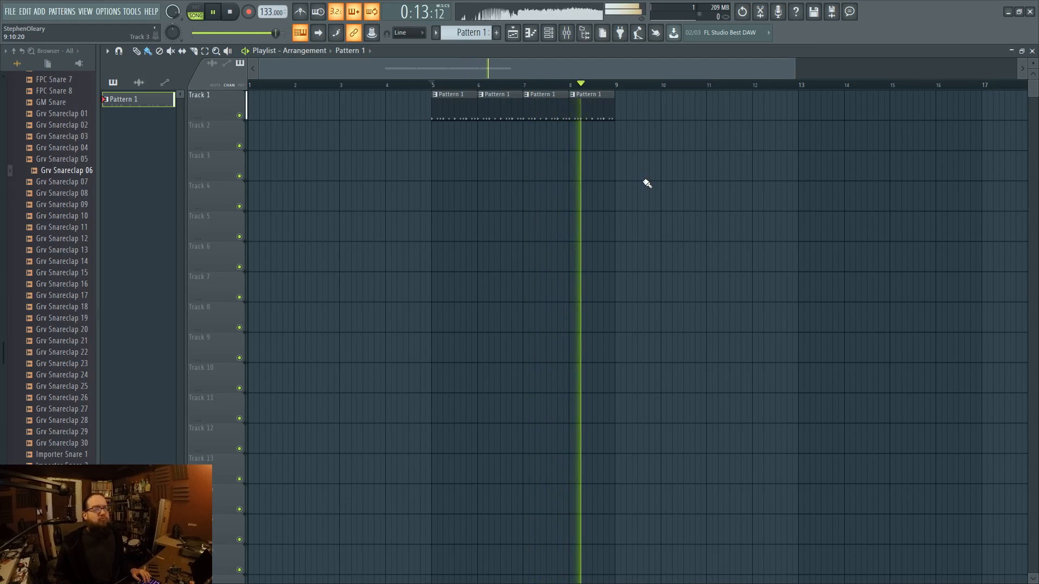
pyautogui.press('space')
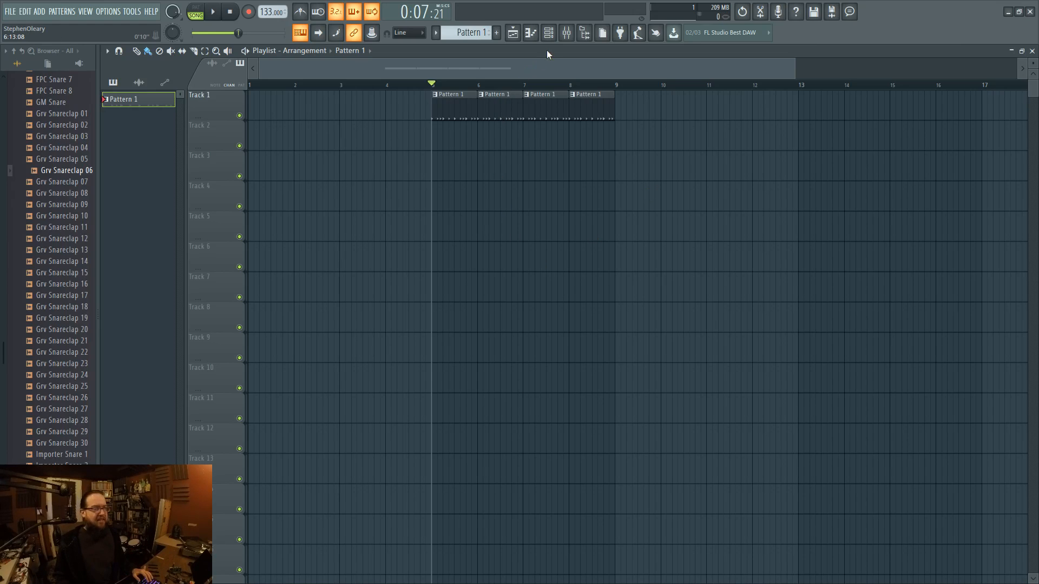
# - Copy the steps of all six channel rack channels from Pattern 1 and paste them into Pattern 2
pyautogui.click(548, 32)
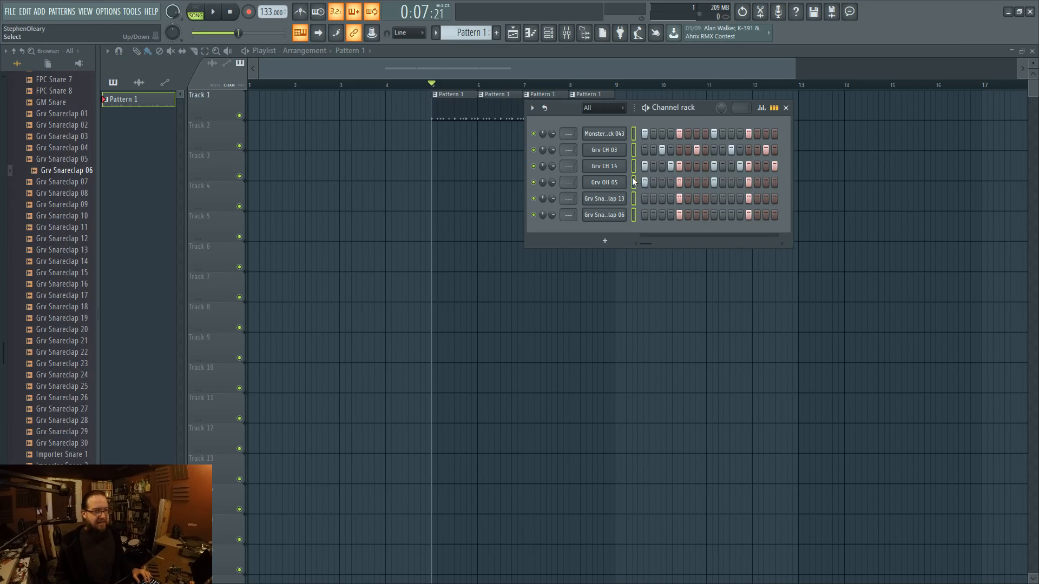
pyautogui.click(634, 134)
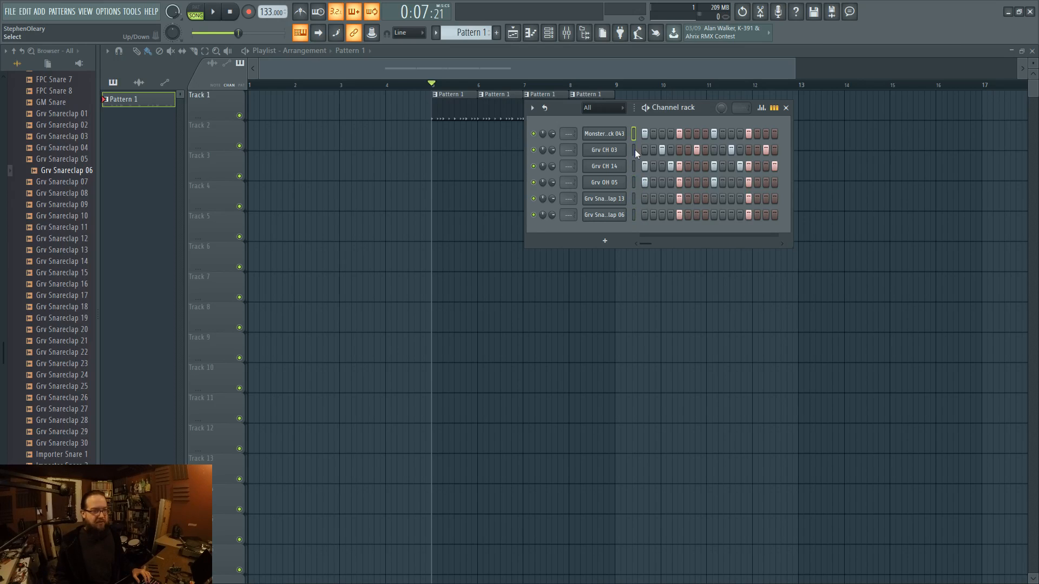
pyautogui.click(634, 135)
pyautogui.moveTo(635, 138); pyautogui.dragTo(636, 209)
pyautogui.click(633, 150)
pyautogui.moveTo(635, 155); pyautogui.dragTo(635, 227)
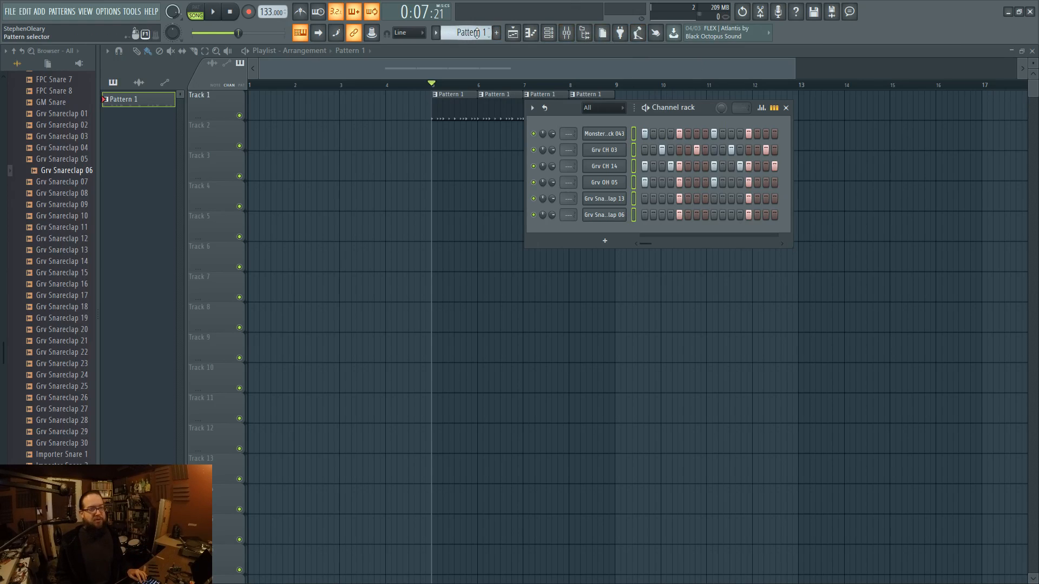
pyautogui.scroll(1, 475, 33)
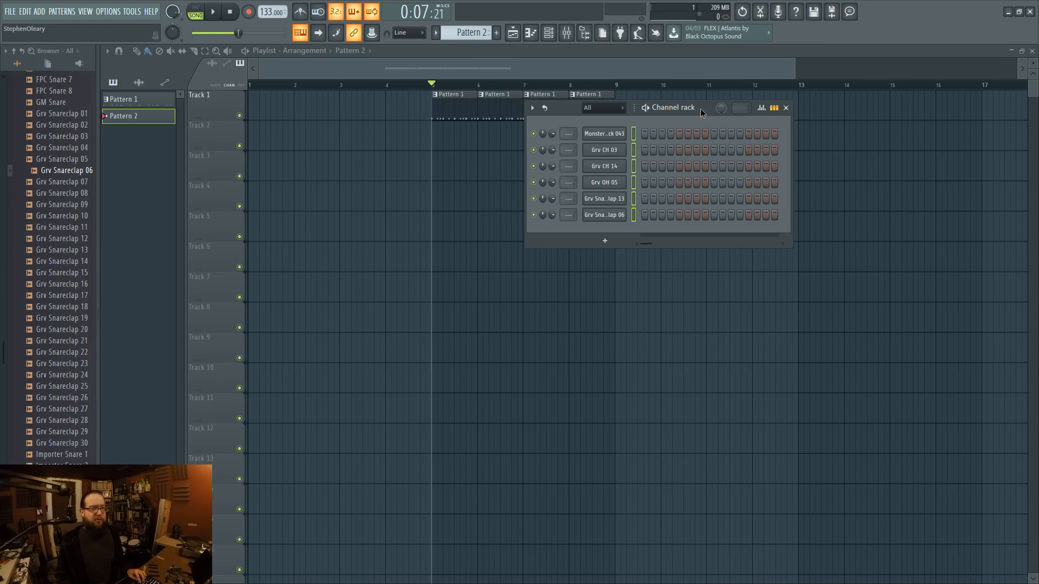
pyautogui.hotkey('ctrl', 'v')
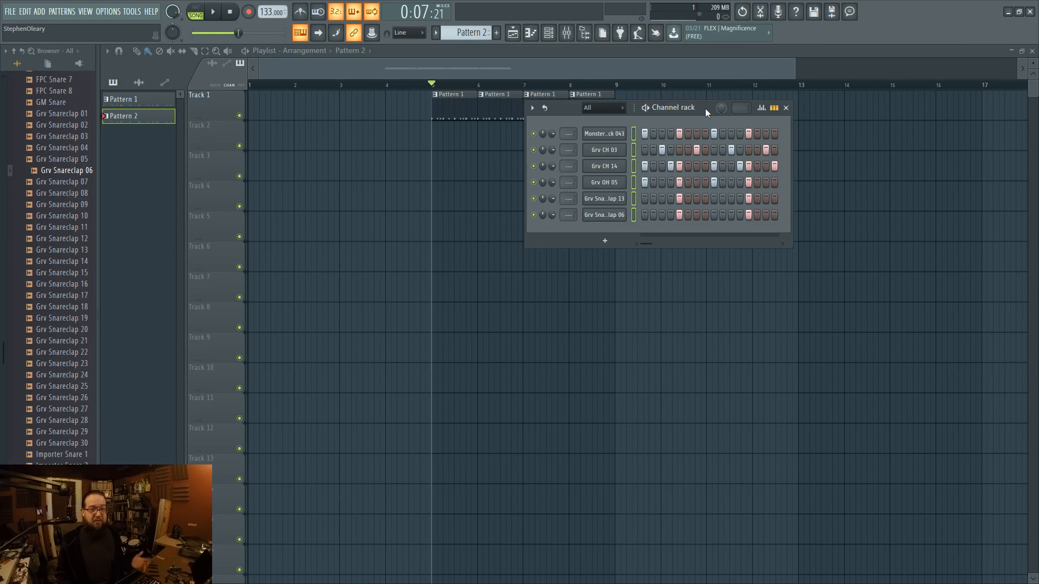
# - Replace the Pattern 1 clip at bar 6 on Track 1 with a Pattern 2 clip
pyautogui.moveTo(489, 178); pyautogui.dragTo(504, 91)
pyautogui.rightClick(495, 116)
# - Vary Pattern 2 with kicks on steps 12 and 14 instead of 13, and step 16 hits on Grv OH 05 and Grv Snareclap 06
pyautogui.click(530, 33)
pyautogui.click(549, 33)
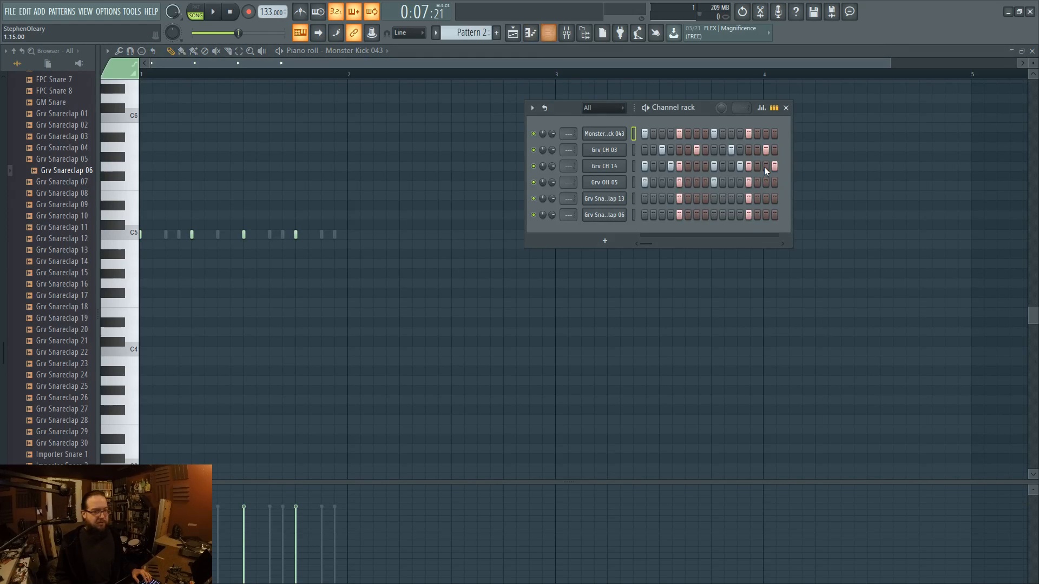
pyautogui.click(748, 134)
pyautogui.click(739, 133)
pyautogui.click(756, 134)
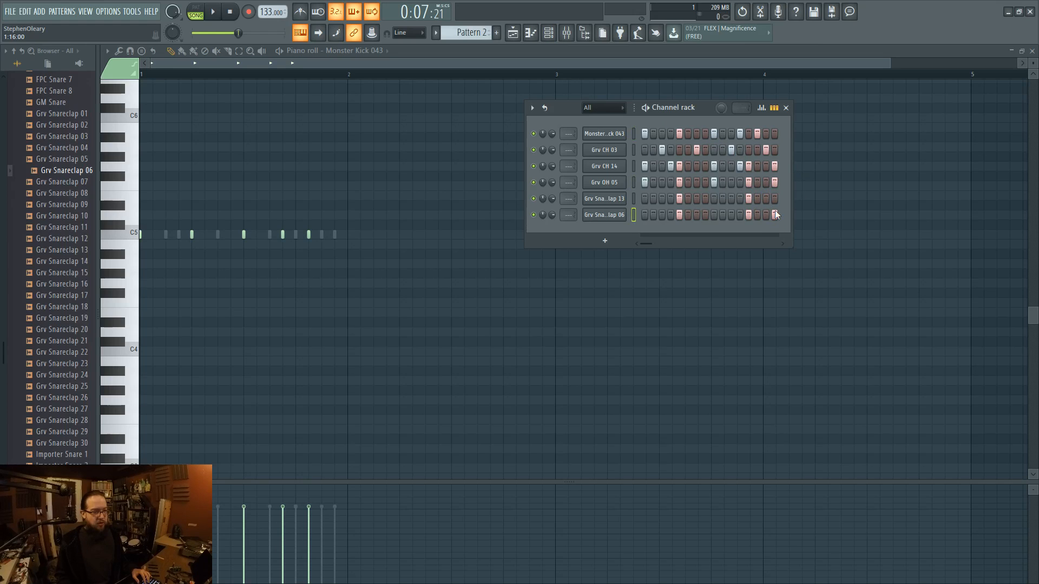
# - Play the arrangement in the Playlist to hear the Pattern 2 variation, and stop playback
pyautogui.press('space')
pyautogui.click(513, 33)
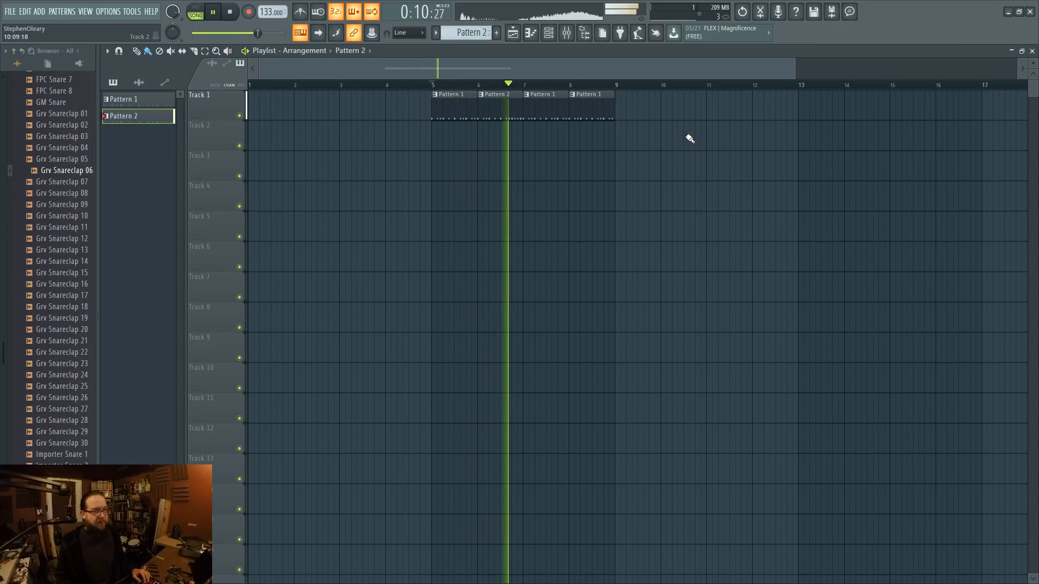
pyautogui.press('space')
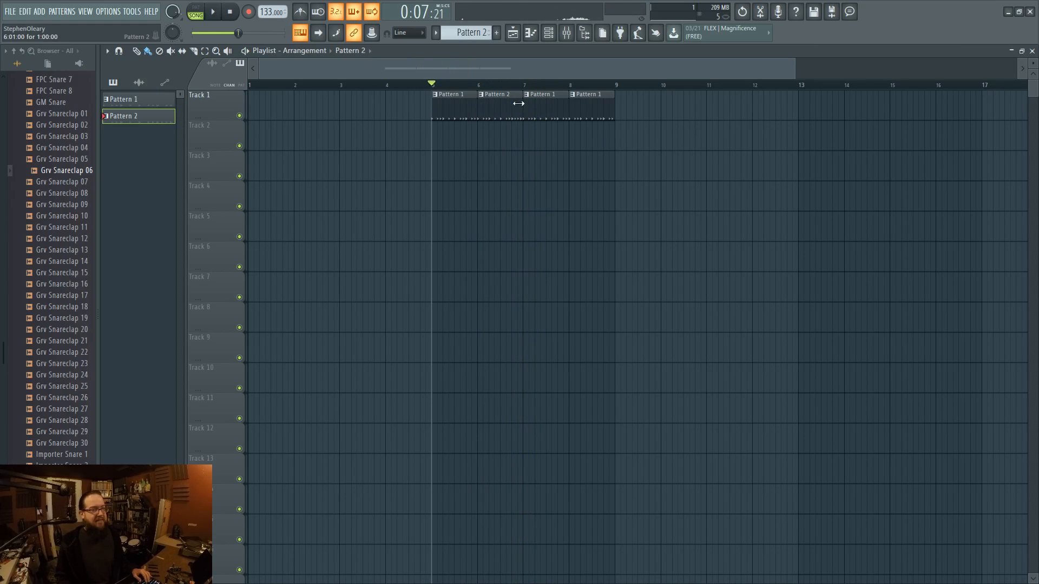
pyautogui.press('space')
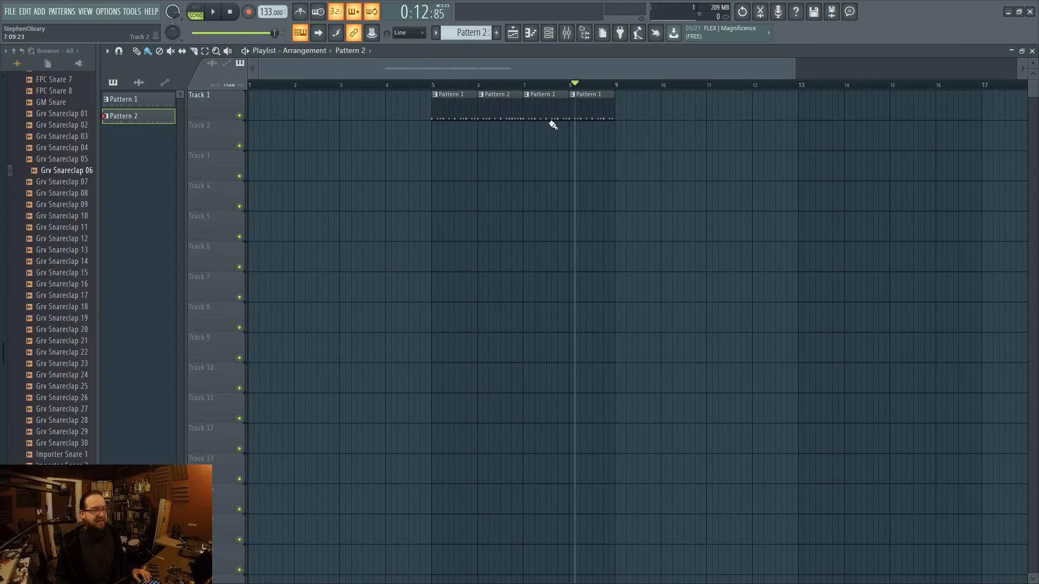
# - Arrange three Pattern 1 clips on Track 1 followed by Pattern 2 on Track 2 at bar 8, and duplicate the group three times through bar 20
pyautogui.moveTo(509, 107); pyautogui.dragTo(594, 139)
pyautogui.moveTo(583, 108)
pyautogui.mouseDown()
pyautogui.moveTo(491, 108)
pyautogui.moveTo(459, 84)
pyautogui.moveTo(431, 86)
pyautogui.mouseUp()
pyautogui.hotkey('ctrl', 'a')
pyautogui.hotkey('ctrl', 'b')
pyautogui.hotkey('ctrl', 'b')
pyautogui.hotkey('ctrl', 'b')
pyautogui.keyDown('ctrl'); pyautogui.click(523, 232); pyautogui.keyUp('ctrl')
pyautogui.scroll(-3, 525, 238)
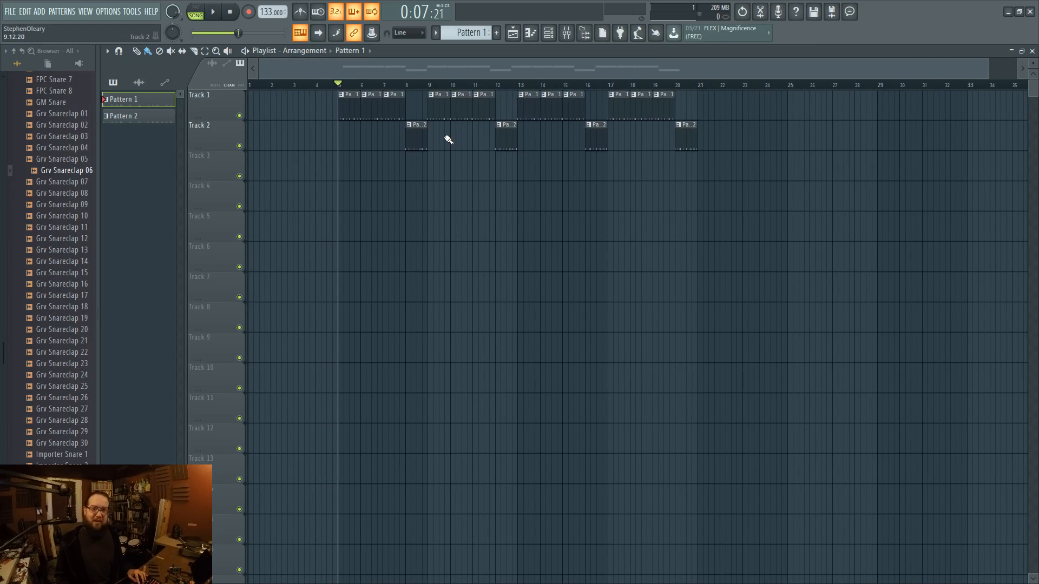
# - Delete the clip group at bars 17 to 20 and recreate it by duplicating the group at bars 13 to 16
pyautogui.moveTo(619, 91); pyautogui.dragTo(722, 174)
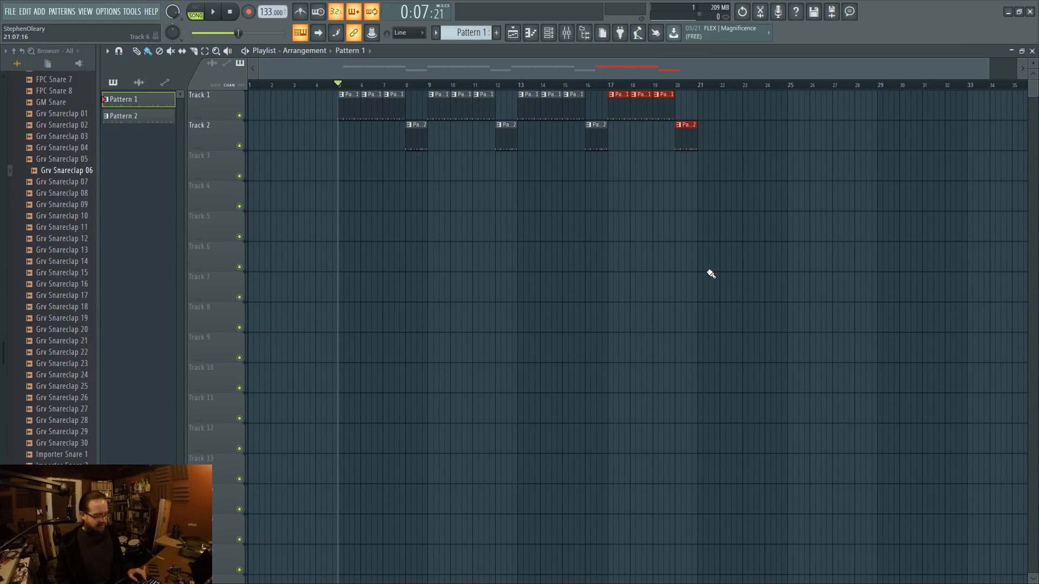
pyautogui.hotkey('ctrl', 'v')
pyautogui.hotkey('ctrl', 'z')
pyautogui.press('Delete')
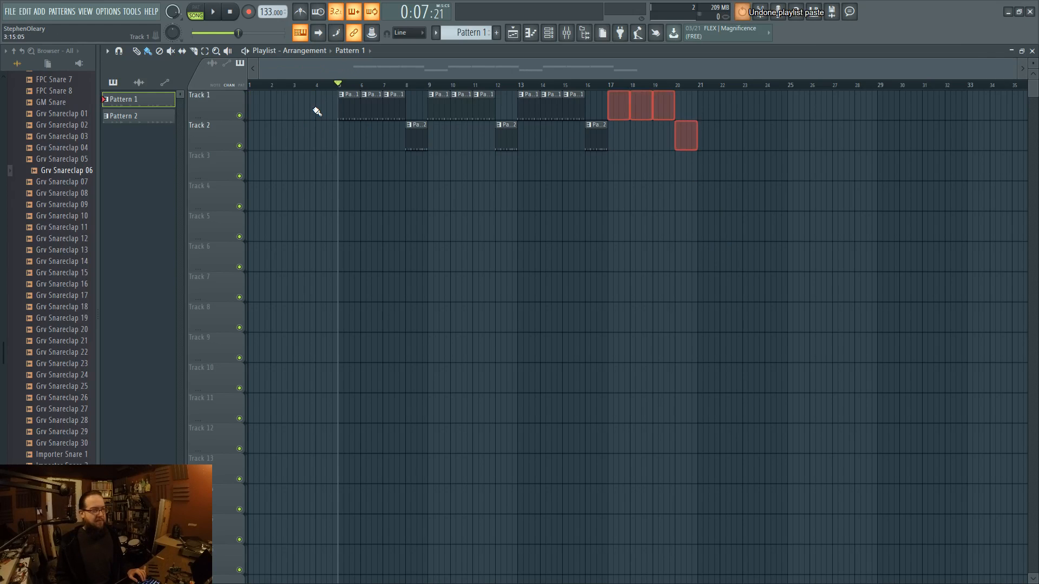
pyautogui.moveTo(642, 210); pyautogui.dragTo(519, 92)
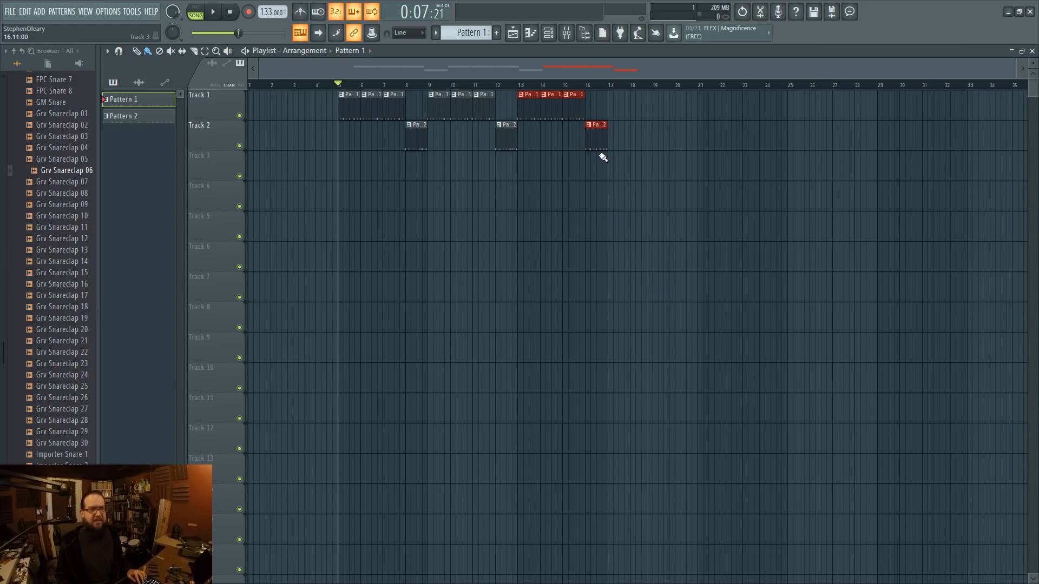
pyautogui.hotkey('ctrl', 'b')
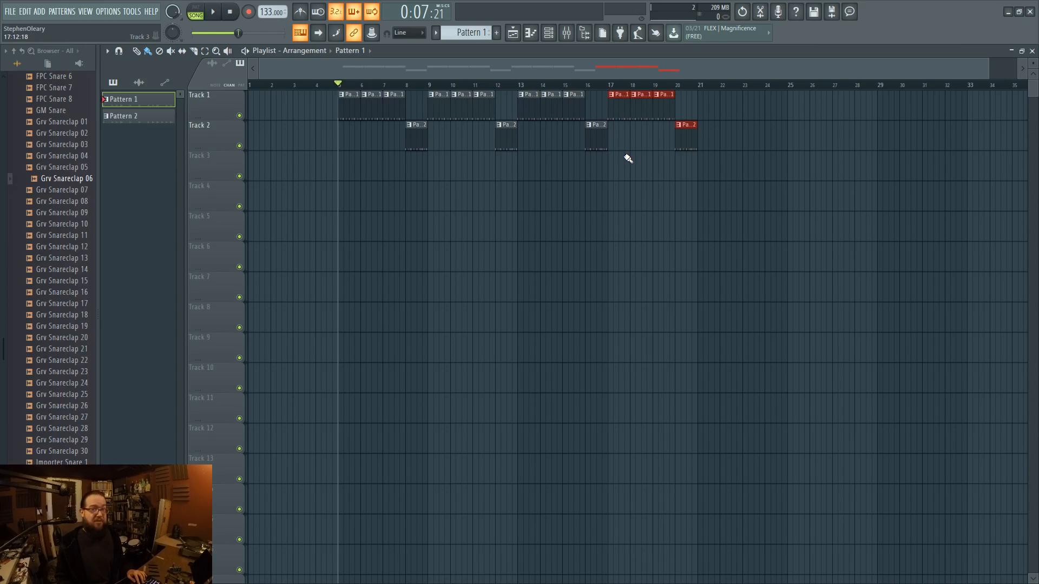
# - Duplicate the selected four-bar clip group six more times, extending the arrangement through bar 44
pyautogui.hotkey('ctrl', 'b')
pyautogui.hotkey('ctrl', 'b')
pyautogui.hotkey('ctrl', 'b')
pyautogui.hotkey('ctrl', 'b')
pyautogui.hotkey('ctrl', 'b')
pyautogui.hotkey('ctrl', 'b')
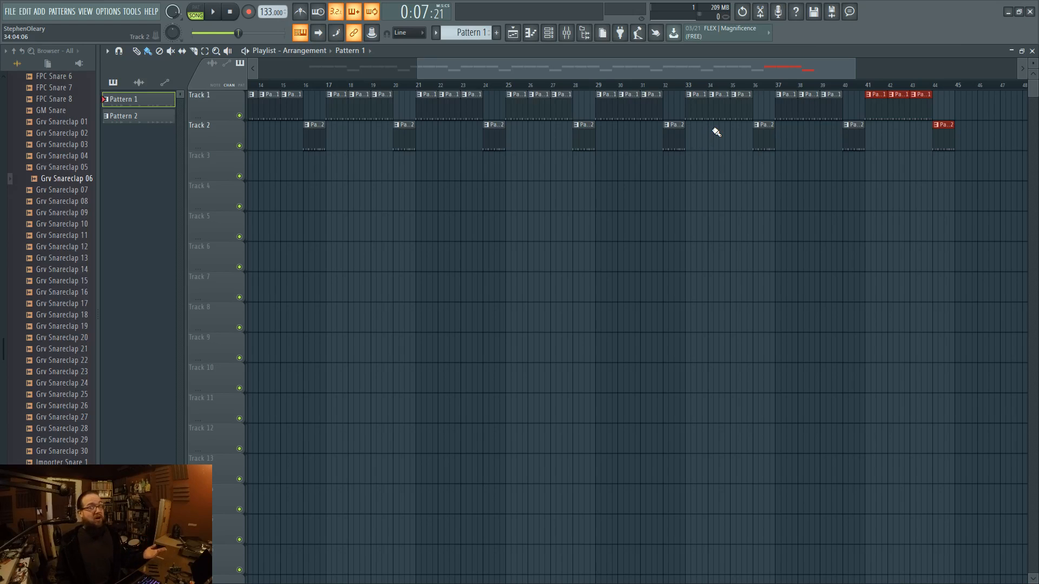
# - Undo the last four clip group duplications, back to bar 28
pyautogui.hotkey('ctrl', 'z')
pyautogui.hotkey('ctrl', 'z')
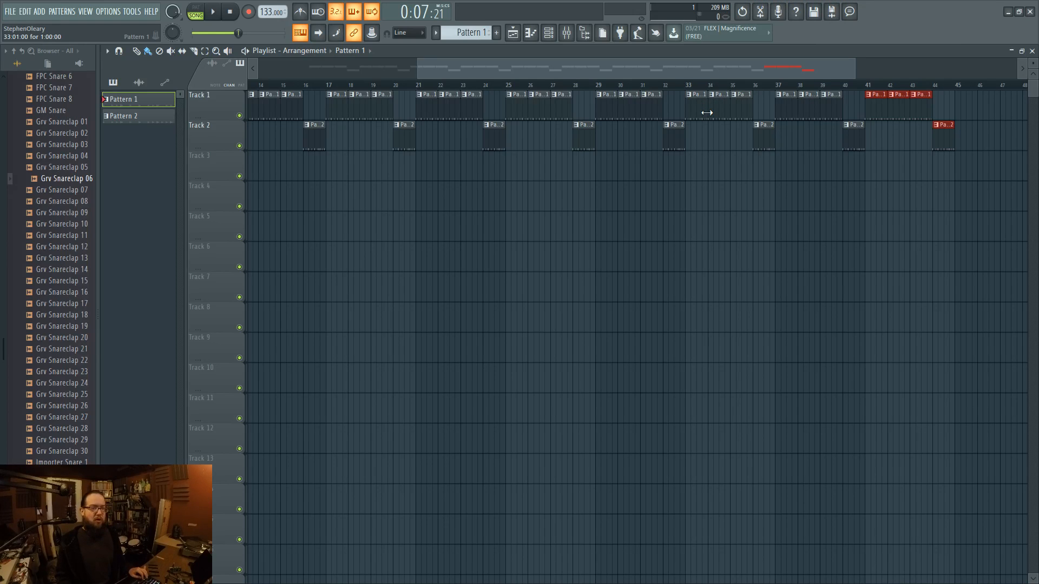
pyautogui.hotkey('ctrl', 'alt', 'z')
pyautogui.hotkey('ctrl', 'alt', 'z')
pyautogui.hotkey('ctrl', 'alt', 'z')
pyautogui.hotkey('ctrl', 'alt', 'z')
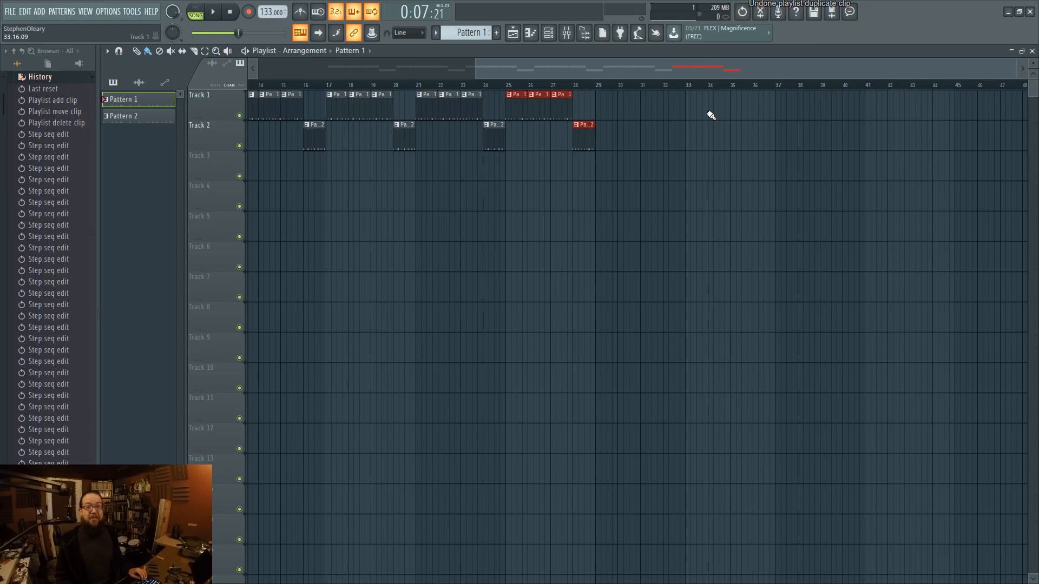
# - Redo the four undone clip group duplications through bar 44
pyautogui.hotkey('ctrl', 'shift', 'z')
pyautogui.hotkey('ctrl', 'shift', 'z')
pyautogui.hotkey('ctrl', 'shift', 'z')
pyautogui.hotkey('ctrl', 'shift', 'z')
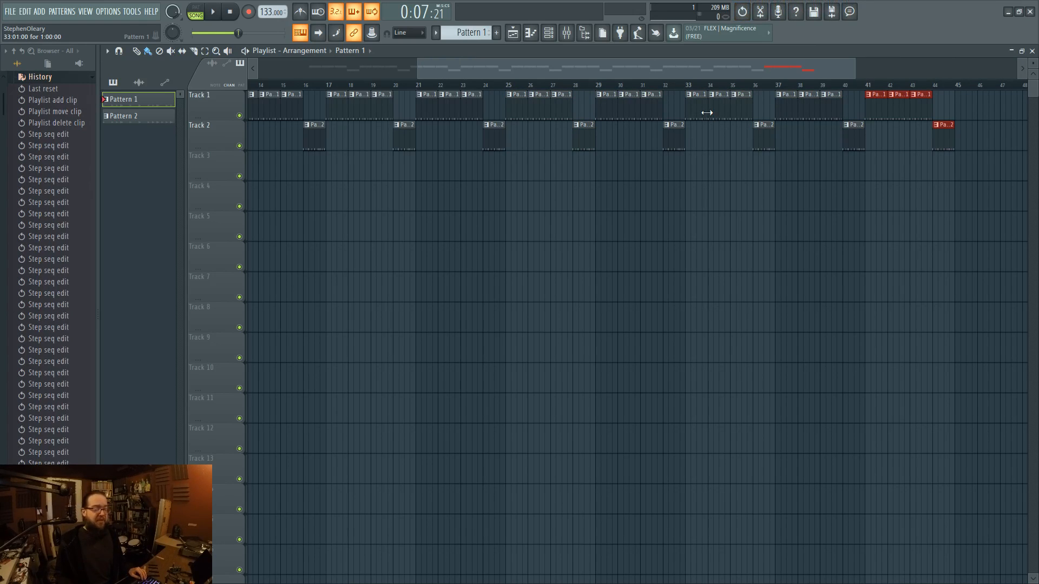
# - Undo the extra clip group duplications and delete the remaining group at bars 21 to 24
pyautogui.hotkey('ctrl', 'z')
pyautogui.hotkey('ctrl', 'z')
pyautogui.hotkey('ctrl', 'z')
pyautogui.hotkey('ctrl', 'z')
pyautogui.hotkey('ctrl', 'z')
pyautogui.hscroll(-5, 684, 225)
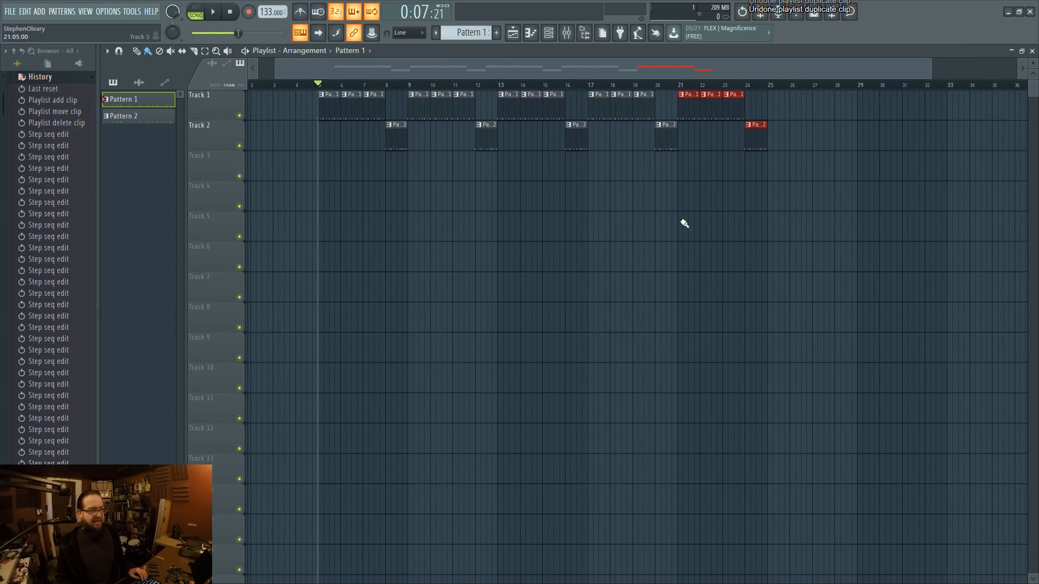
pyautogui.rightClick(774, 139)
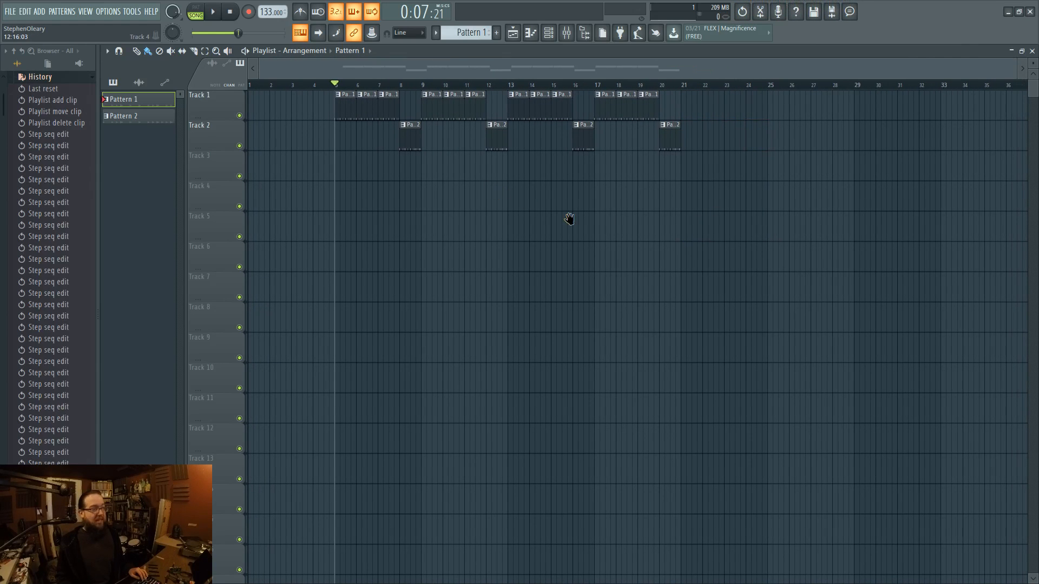
# - Look through the current project's undo history in the Browser and collapse it again
pyautogui.click(23, 77)
pyautogui.click(54, 93)
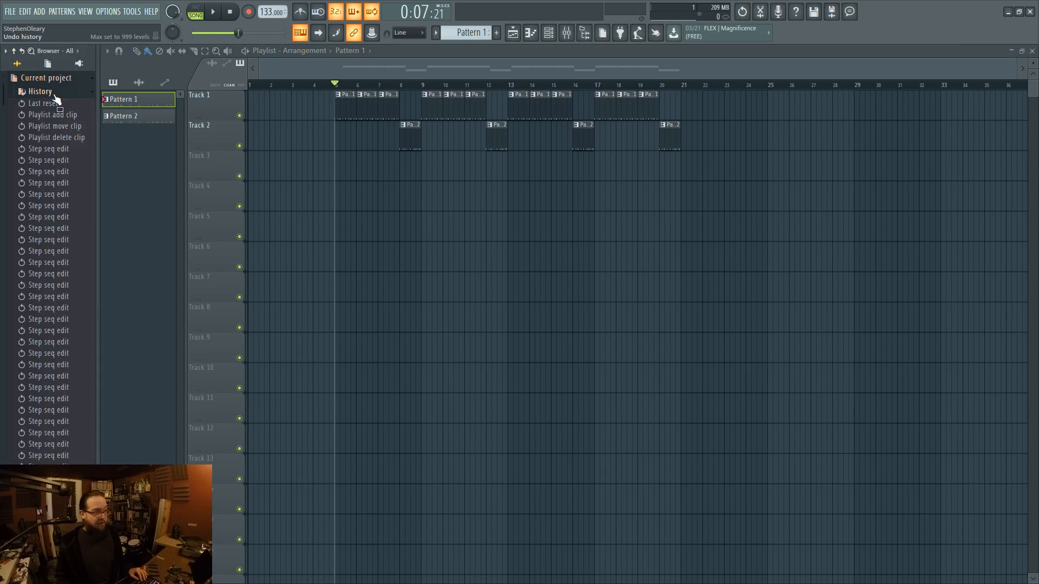
pyautogui.scroll(-10, 50, 261)
pyautogui.scroll(10, 51, 281)
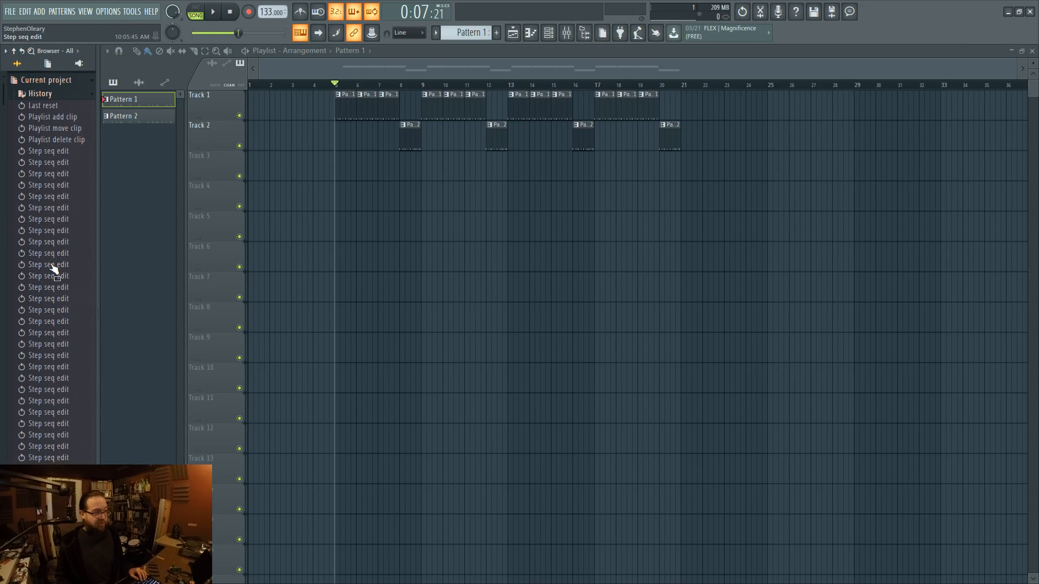
pyautogui.click(63, 79)
# - Check the maximum undo levels in the General settings and close the settings
pyautogui.click(120, 14)
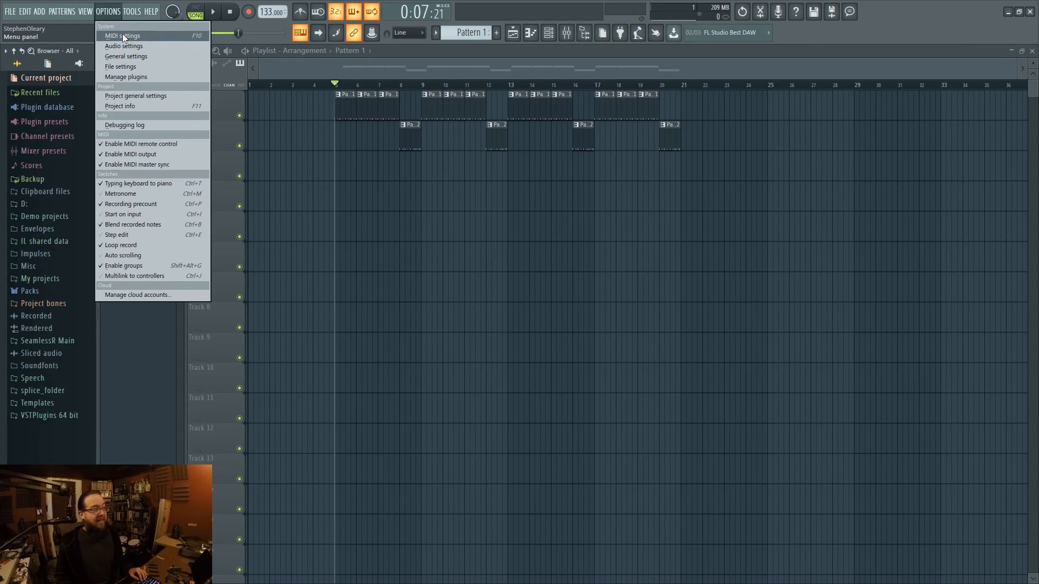
pyautogui.click(122, 56)
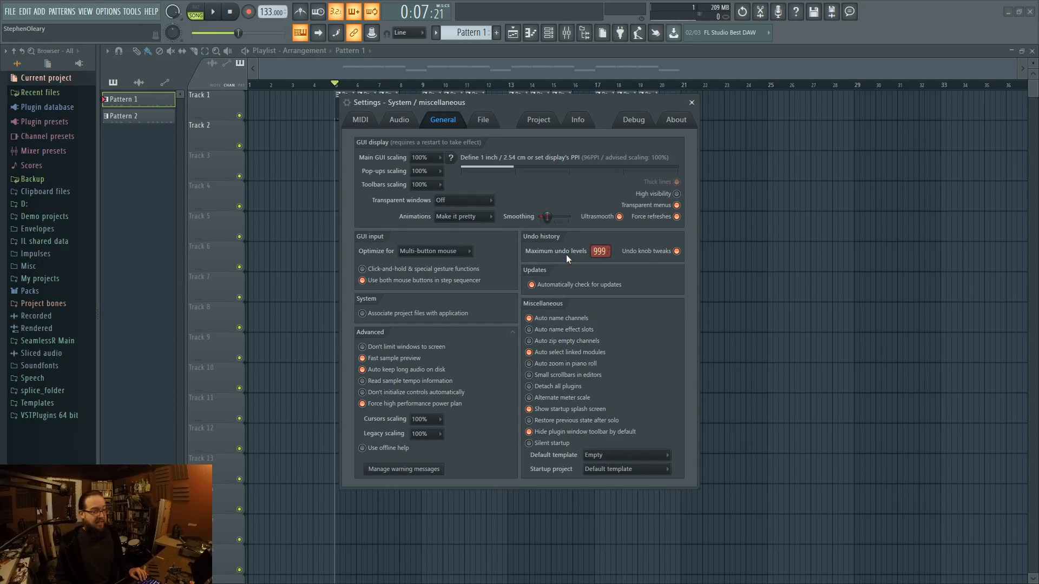
pyautogui.click(691, 102)
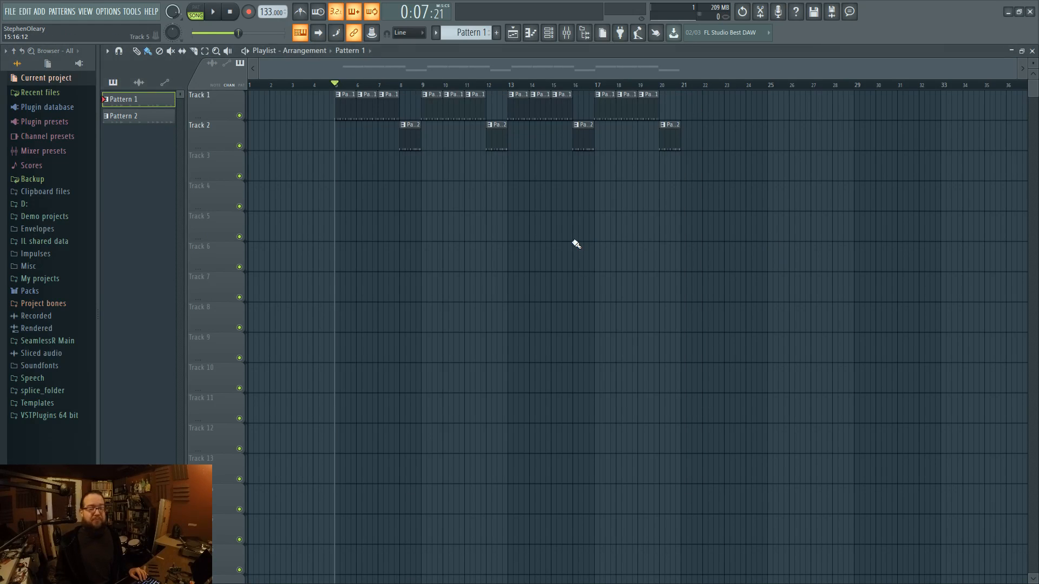
# - Select bars 5 to 20 on the Playlist timeline as the playback range, leaving no clips selected
pyautogui.moveTo(336, 86); pyautogui.dragTo(680, 98)
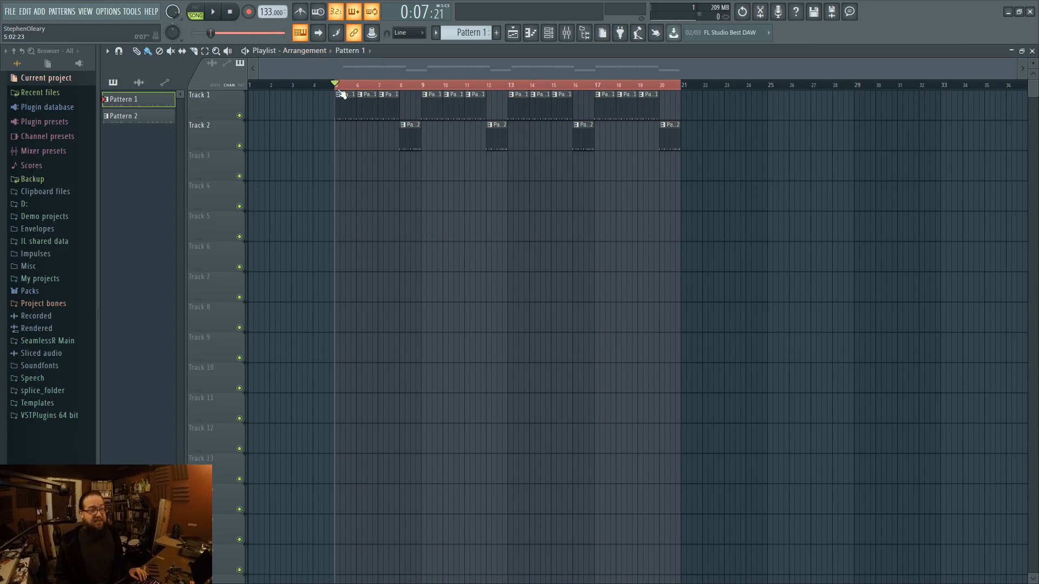
pyautogui.moveTo(687, 93); pyautogui.dragTo(671, 108)
pyautogui.moveTo(307, 88); pyautogui.dragTo(680, 283)
pyautogui.hotkey('ctrl', 'd')
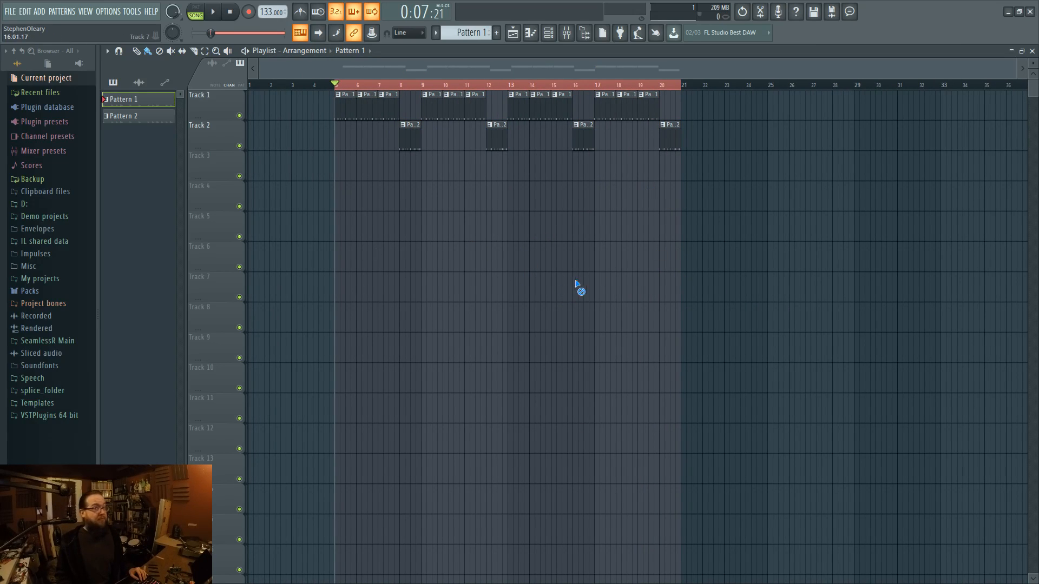
# - Add a Pattern 1 clip to Track 4 at the start of bar 5 and deselect it
pyautogui.click(335, 209)
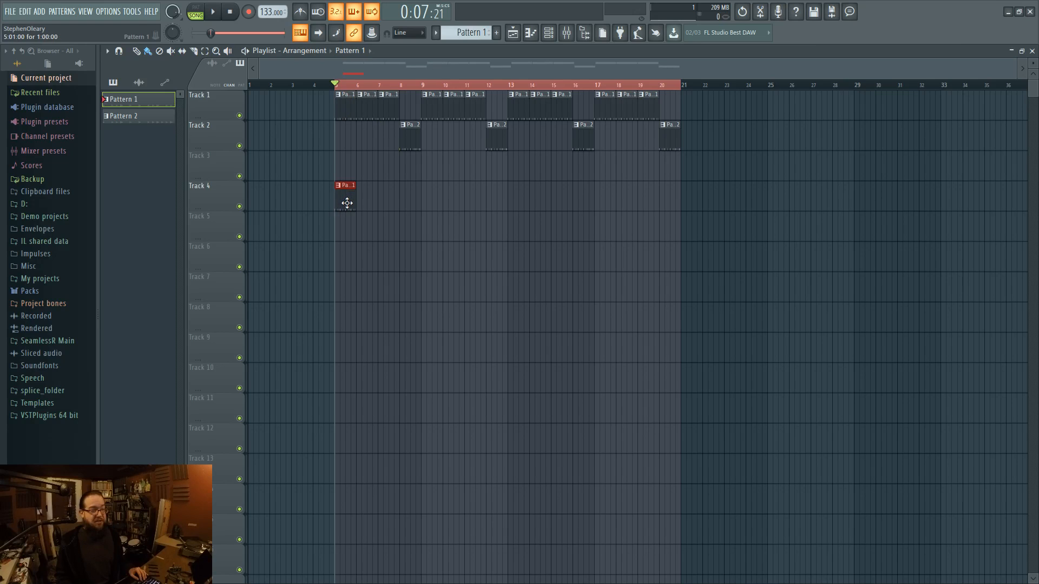
pyautogui.scroll(3, 362, 217)
pyautogui.moveTo(304, 235)
pyautogui.mouseDown()
pyautogui.moveTo(313, 235)
pyautogui.moveTo(303, 226)
pyautogui.mouseUp()
pyautogui.rightClick(302, 226)
pyautogui.scroll(3, 302, 238)
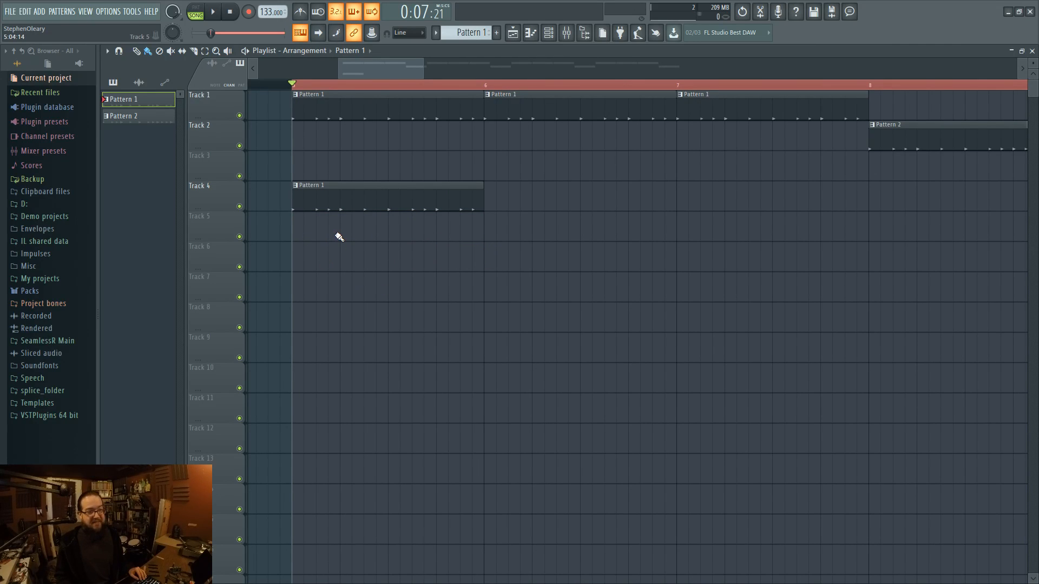
# - Delete the Pattern 1 clip on Track 4 and select all remaining clips on Tracks 1 and 2 between bars 5 and 20
pyautogui.scroll(-2, 337, 234)
pyautogui.scroll(-1, 450, 239)
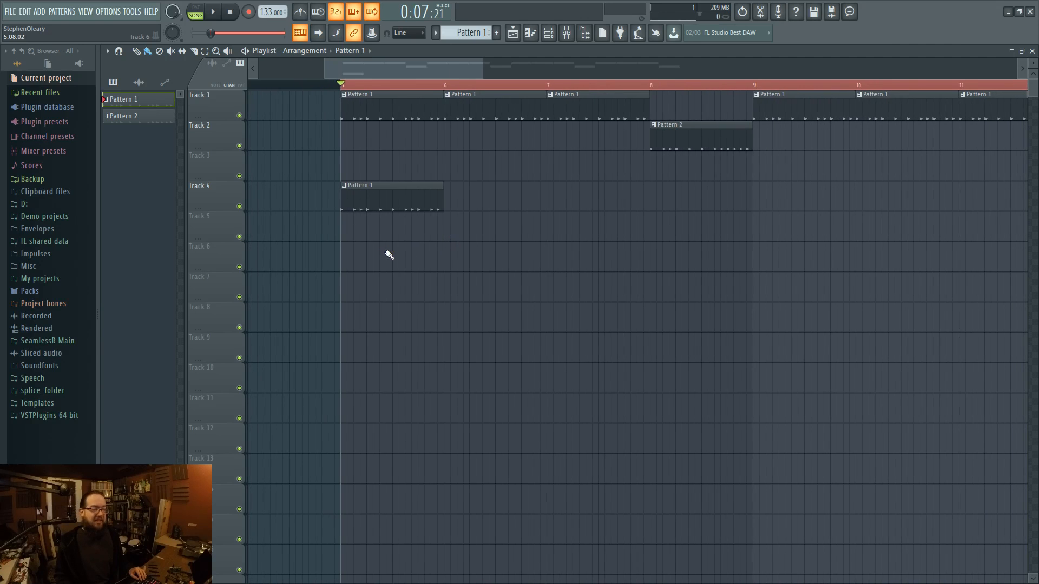
pyautogui.scroll(-4, 691, 229)
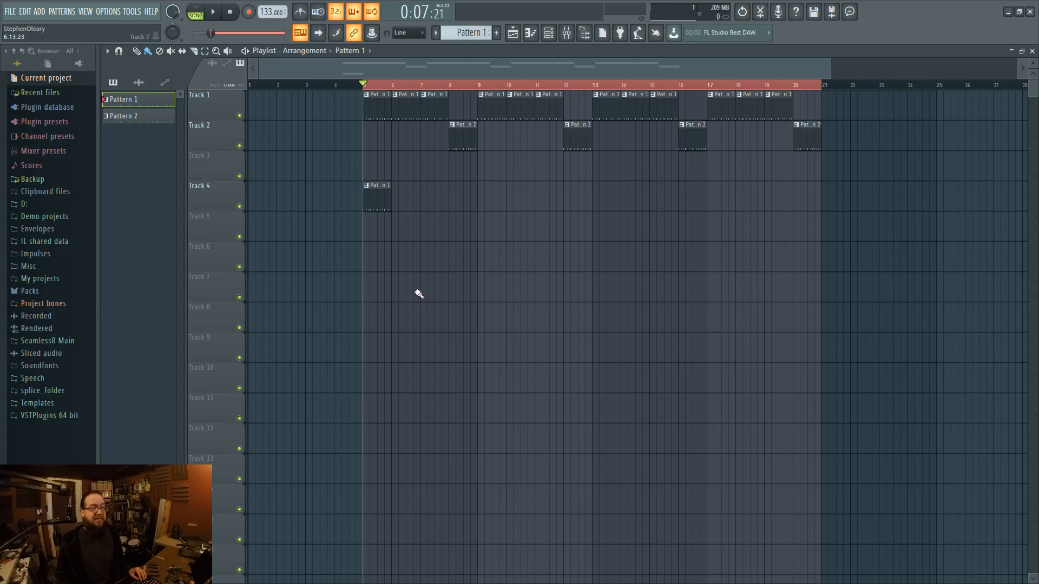
pyautogui.keyDown('ctrl'); pyautogui.scroll(2, 357, 179); pyautogui.keyUp('ctrl')
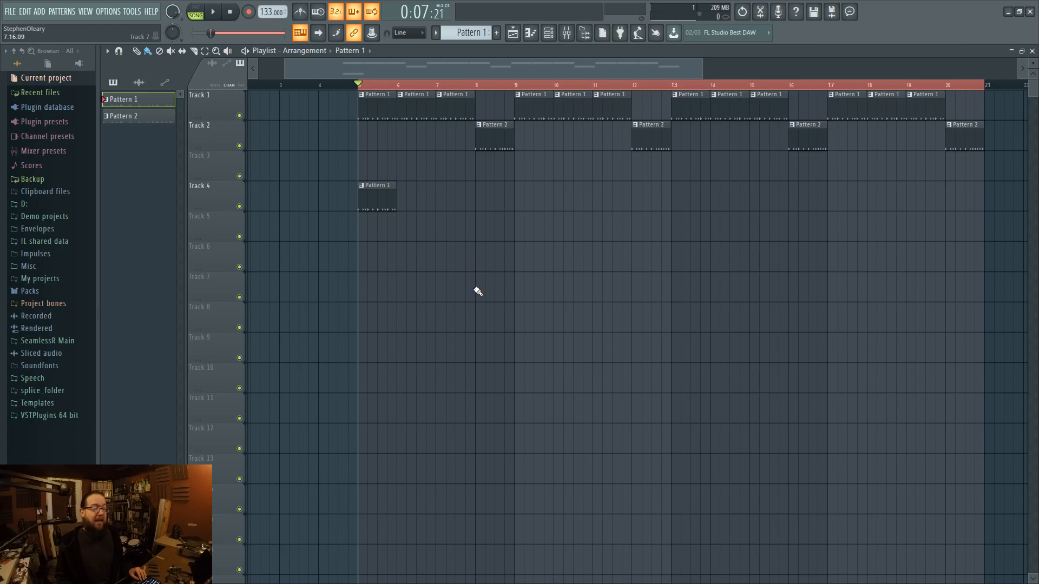
pyautogui.keyDown('ctrl'); pyautogui.scroll(-2, 475, 268); pyautogui.keyUp('ctrl')
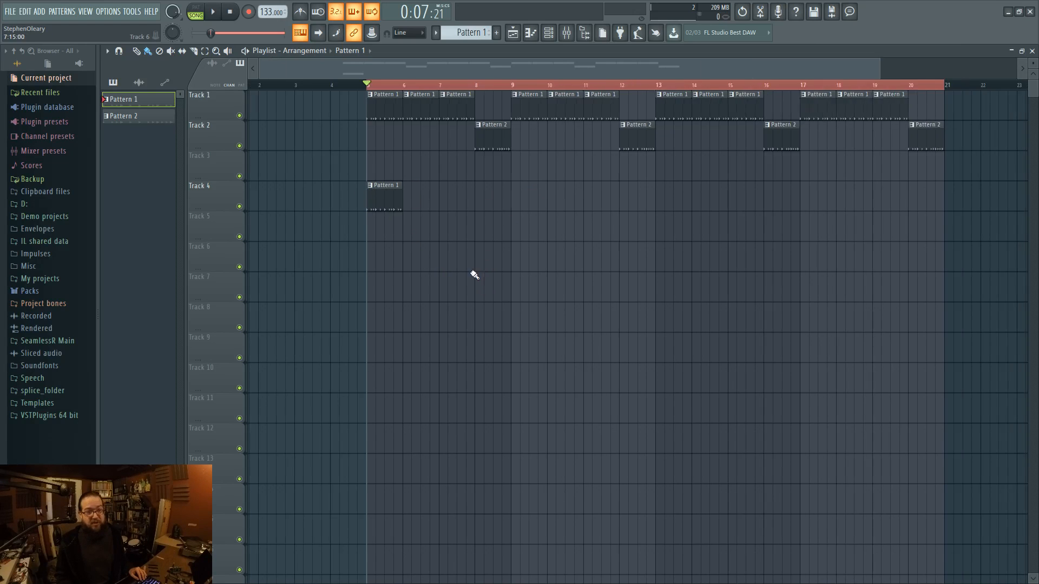
pyautogui.rightClick(352, 203)
pyautogui.moveTo(306, 91); pyautogui.dragTo(791, 184)
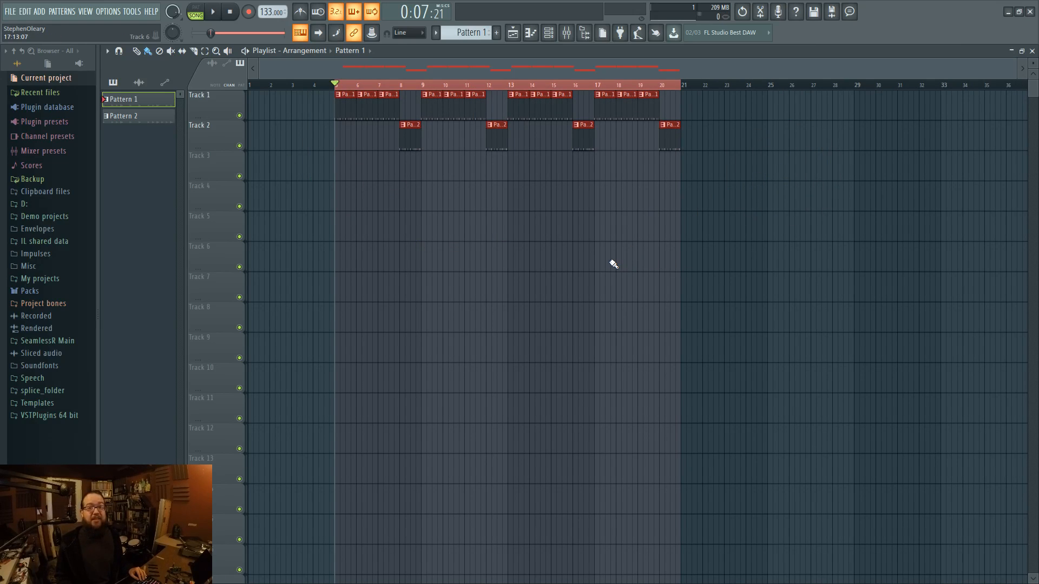
pyautogui.click(597, 263)
pyautogui.keyDown('ctrl'); pyautogui.click(346, 85); pyautogui.keyUp('ctrl')
pyautogui.moveTo(343, 96); pyautogui.dragTo(685, 113)
# - Create a new empty pattern and place the channel rack over the open area of the Playlist, below the arranged clips
pyautogui.click(548, 34)
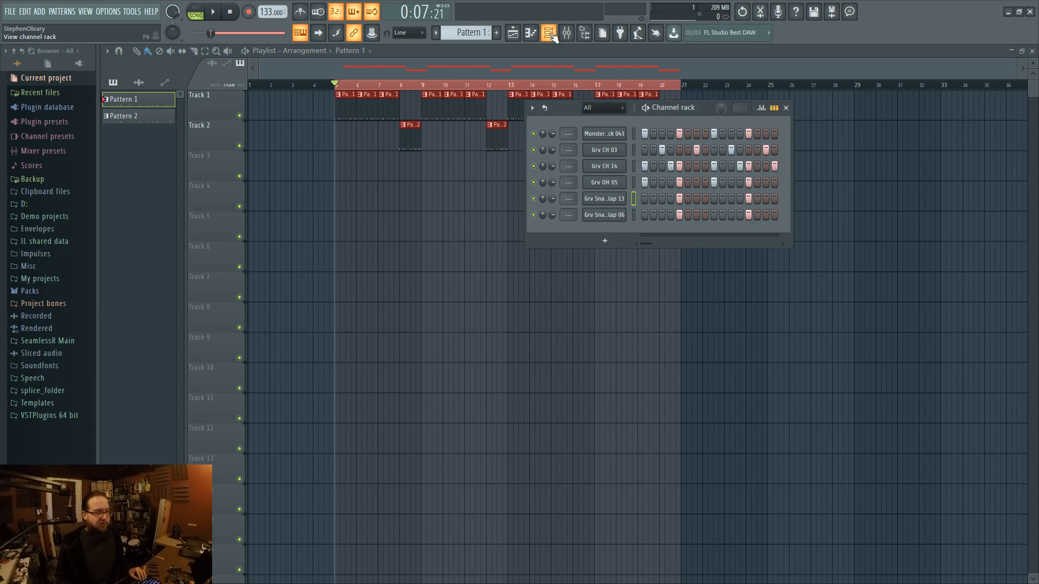
pyautogui.click(476, 181)
pyautogui.scroll(-1, 470, 31)
pyautogui.click(549, 34)
pyautogui.scroll(-1, 470, 32)
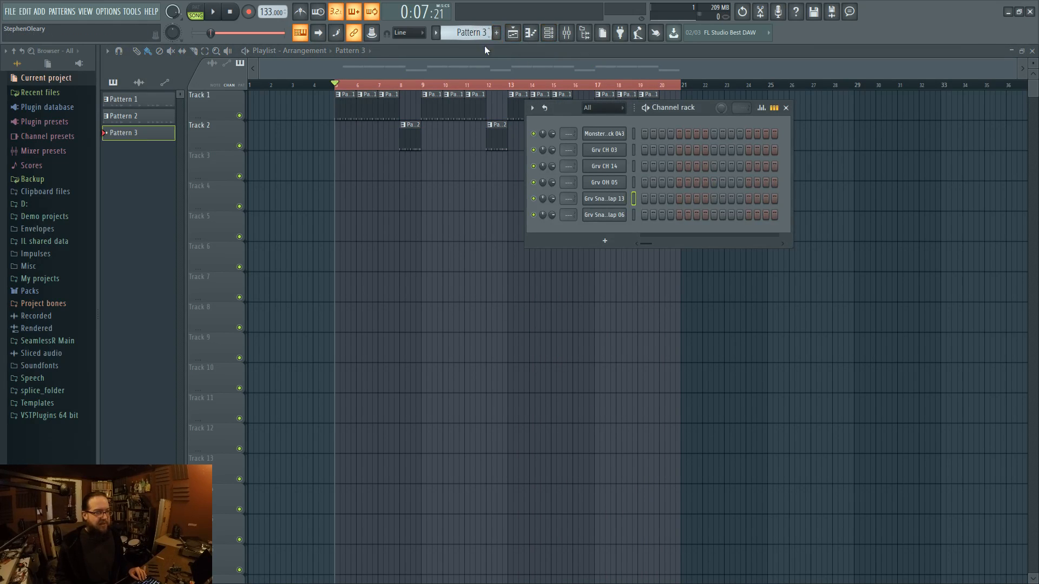
pyautogui.moveTo(698, 111); pyautogui.dragTo(693, 200)
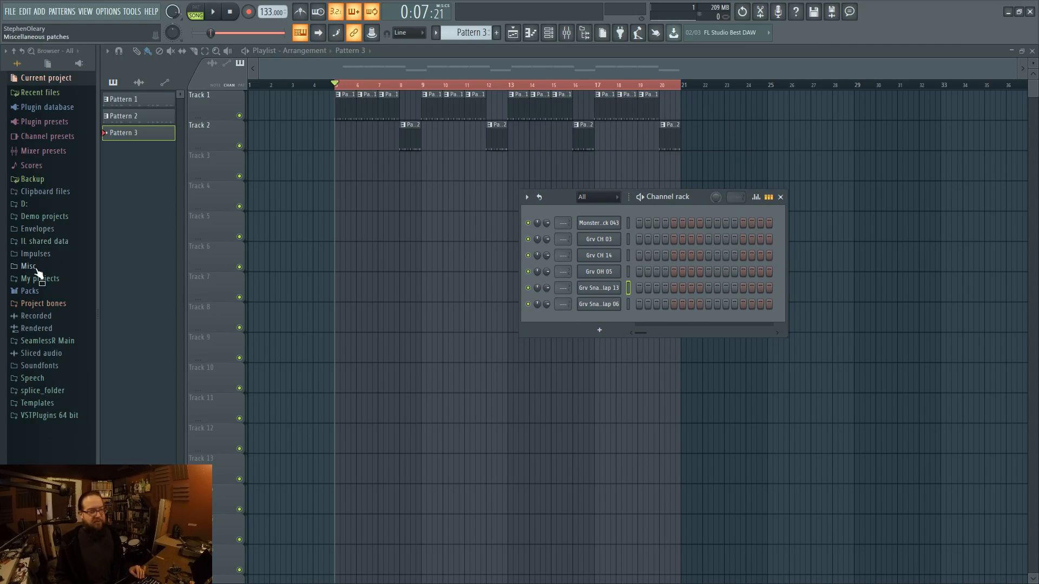
# - Look through the Drums category of the sample Packs in the Browser and collapse the Packs folder again
pyautogui.click(49, 292)
pyautogui.click(48, 392)
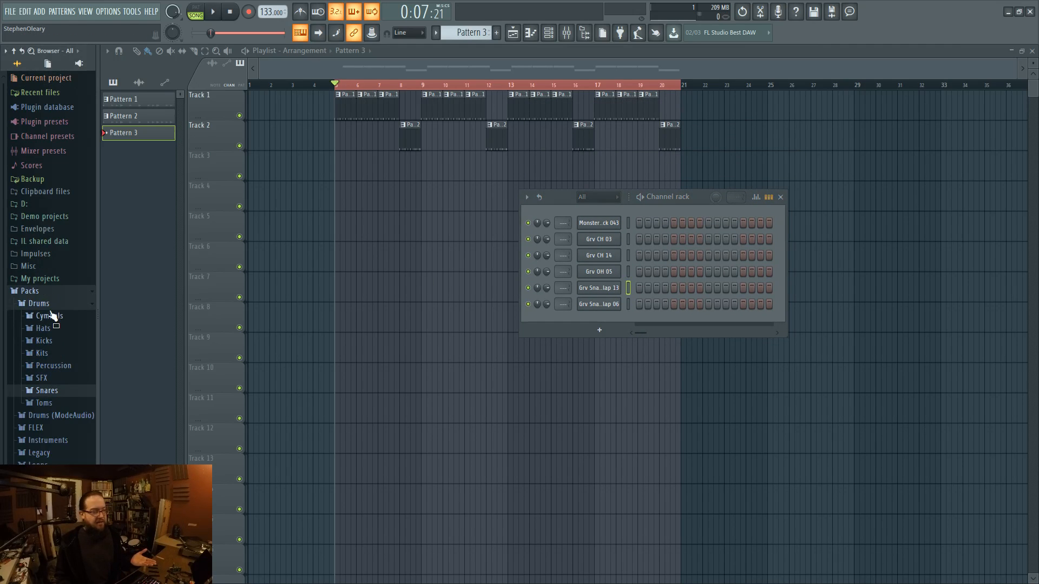
pyautogui.click(61, 316)
pyautogui.click(55, 241)
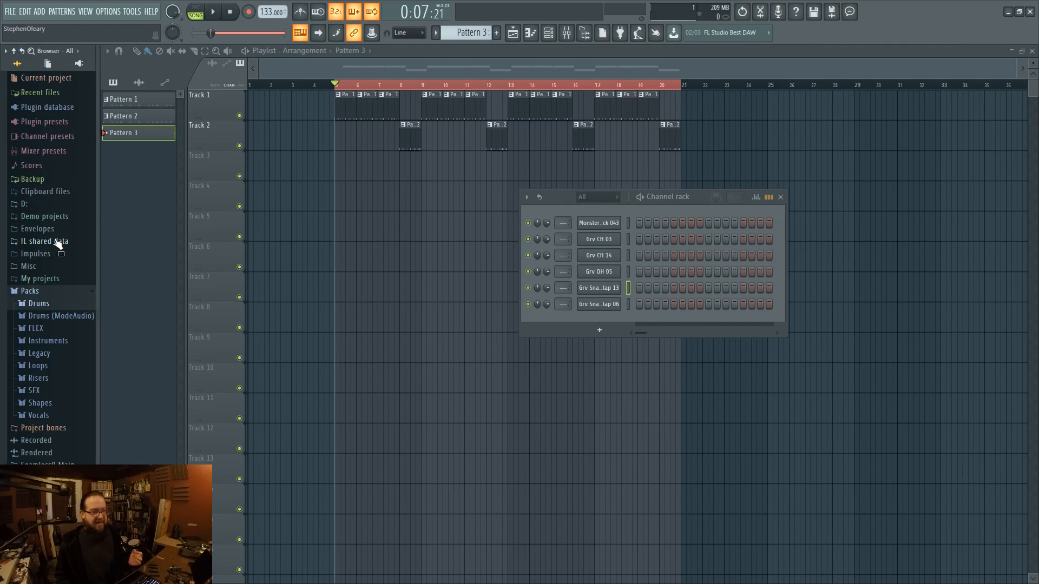
pyautogui.click(57, 295)
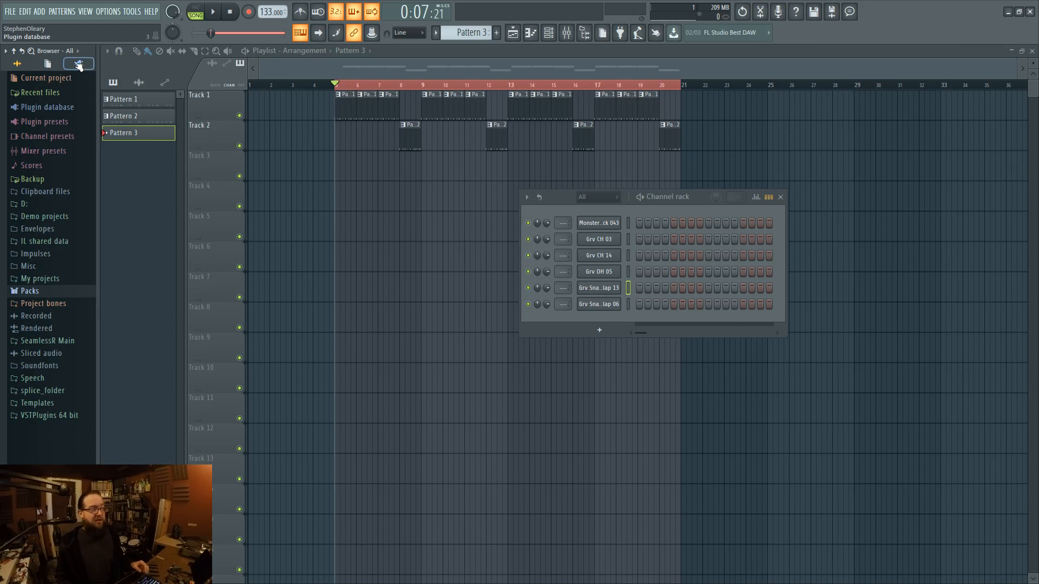
# - Look through the lists of plugins that can be added as channels and close them without adding any
pyautogui.click(39, 11)
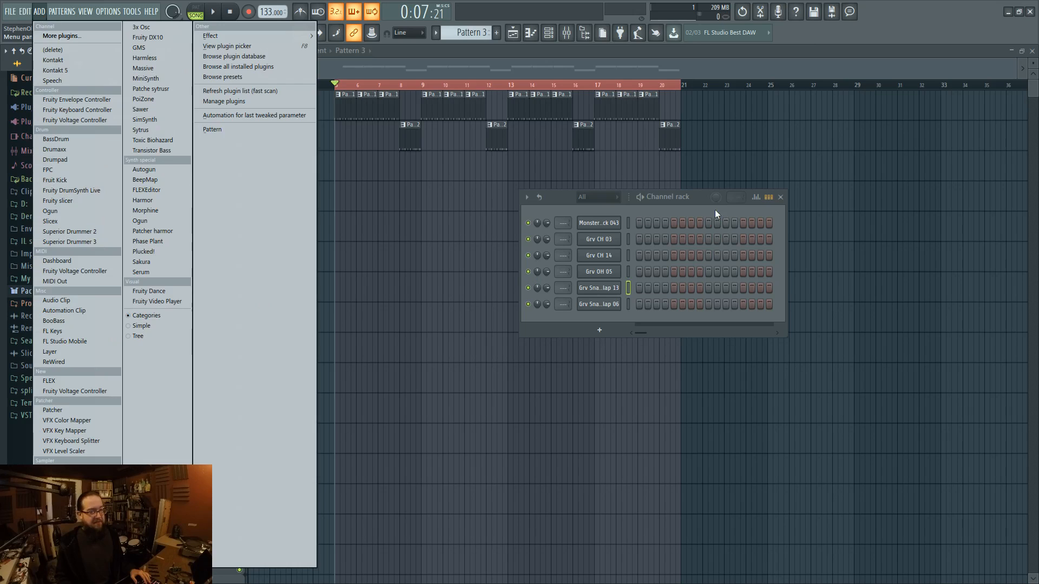
pyautogui.click(703, 199)
pyautogui.click(599, 330)
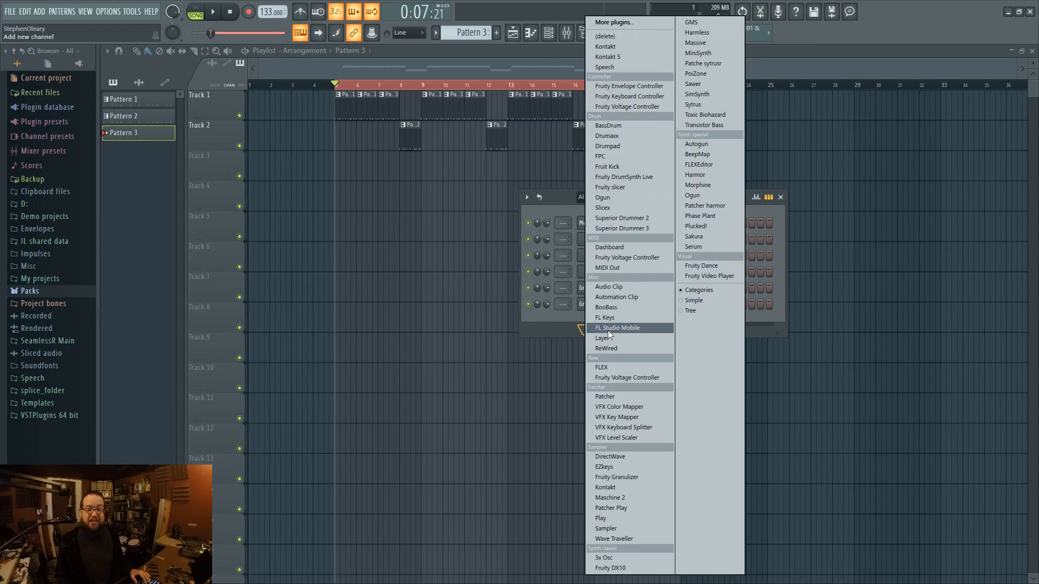
pyautogui.click(545, 325)
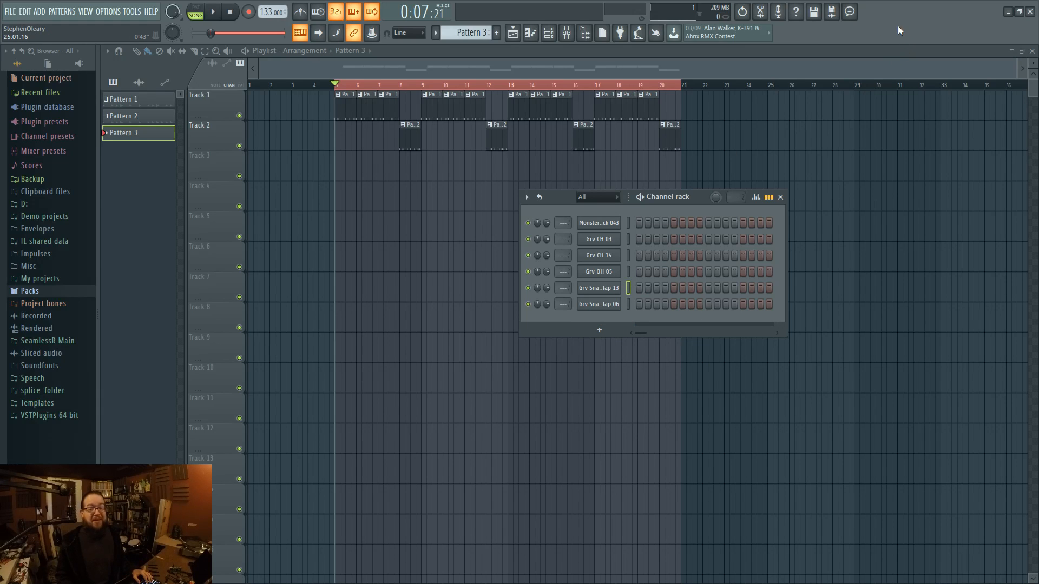
# - Add Sytrus from the plugin picker as a new channel and arrange its window side by side with the channel rack
pyautogui.press('F8')
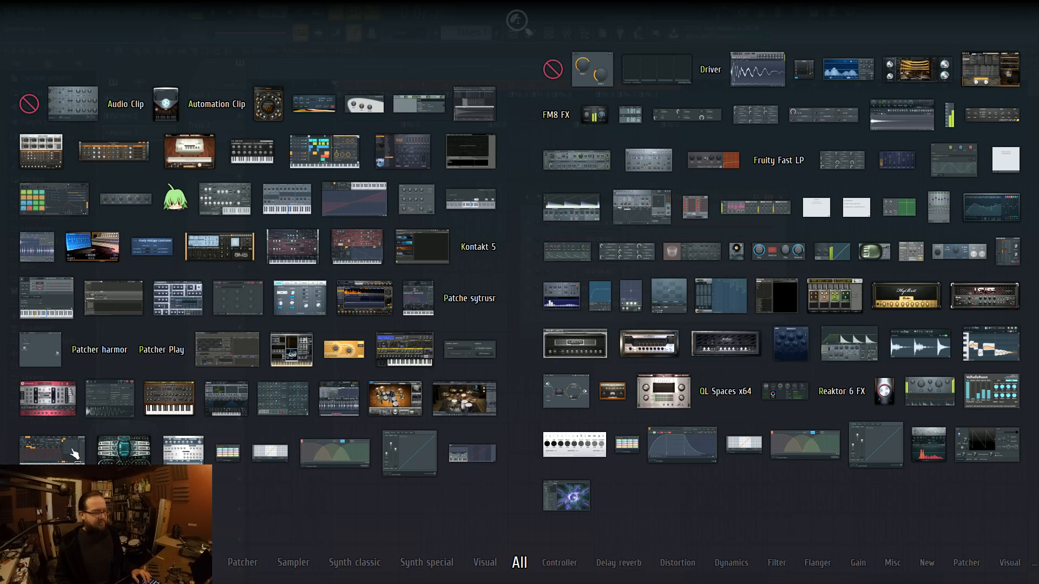
pyautogui.moveTo(55, 459); pyautogui.dragTo(595, 315)
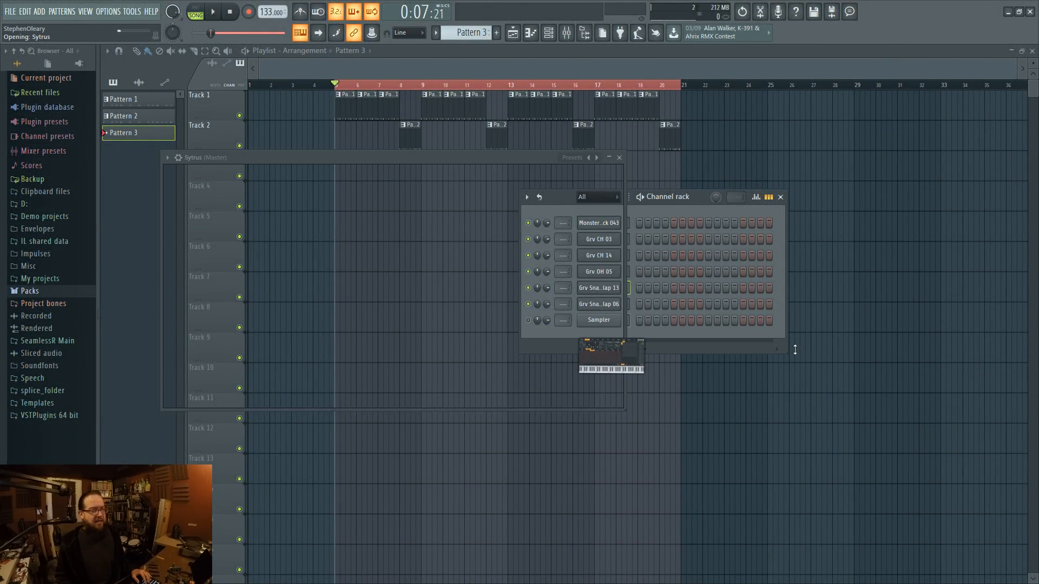
pyautogui.click(644, 331)
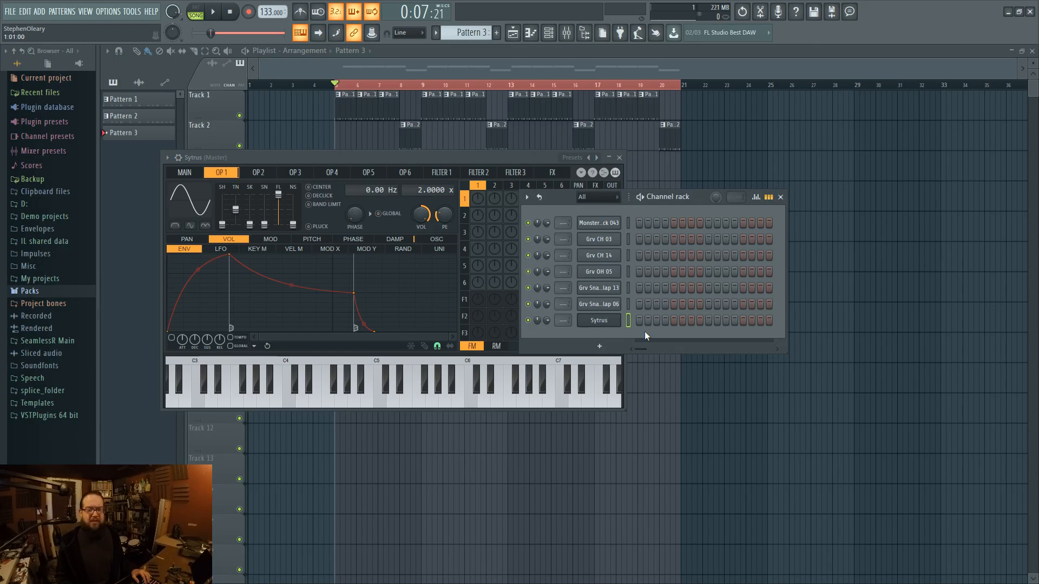
pyautogui.moveTo(703, 206); pyautogui.dragTo(823, 196)
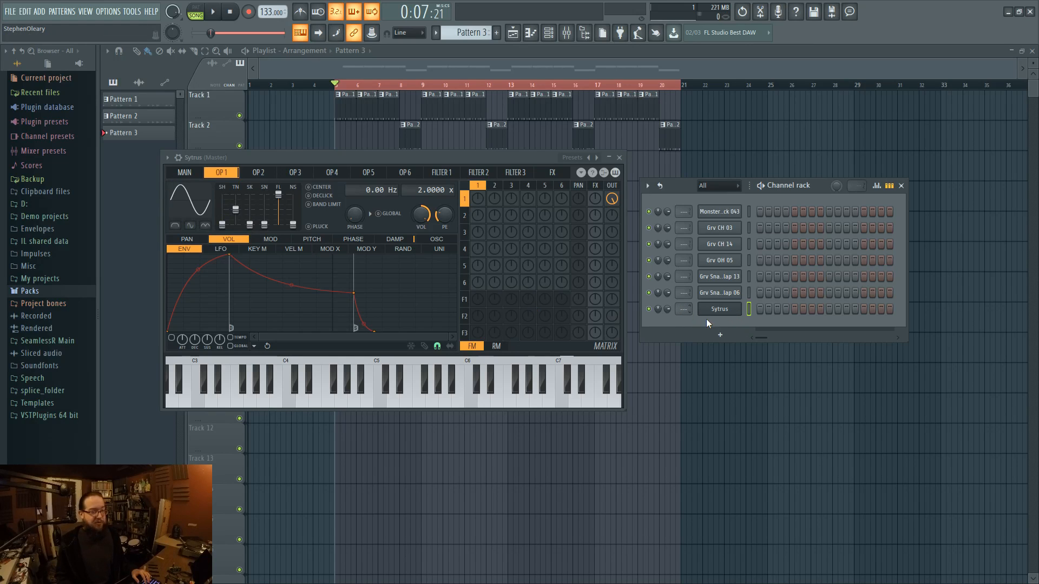
pyautogui.moveTo(484, 163)
pyautogui.mouseDown()
pyautogui.moveTo(483, 244)
pyautogui.moveTo(466, 198)
pyautogui.moveTo(487, 199)
pyautogui.moveTo(490, 163)
pyautogui.moveTo(488, 179)
pyautogui.mouseUp()
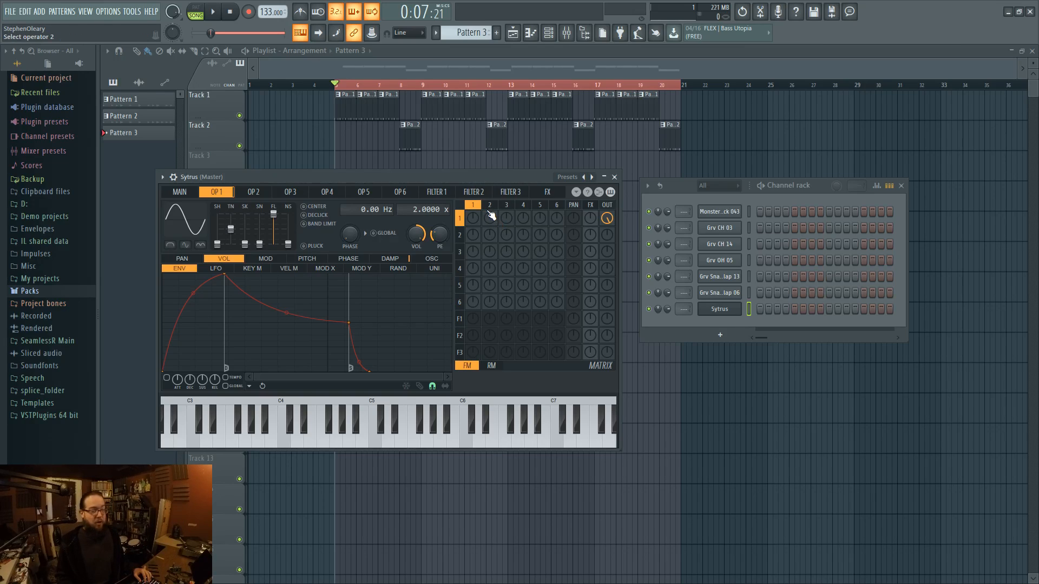
# - Give Sytrus operator 1 a sawtooth shape routed to the output only through Filter 1, and show that filter's cutoff envelope
pyautogui.rightClick(589, 178)
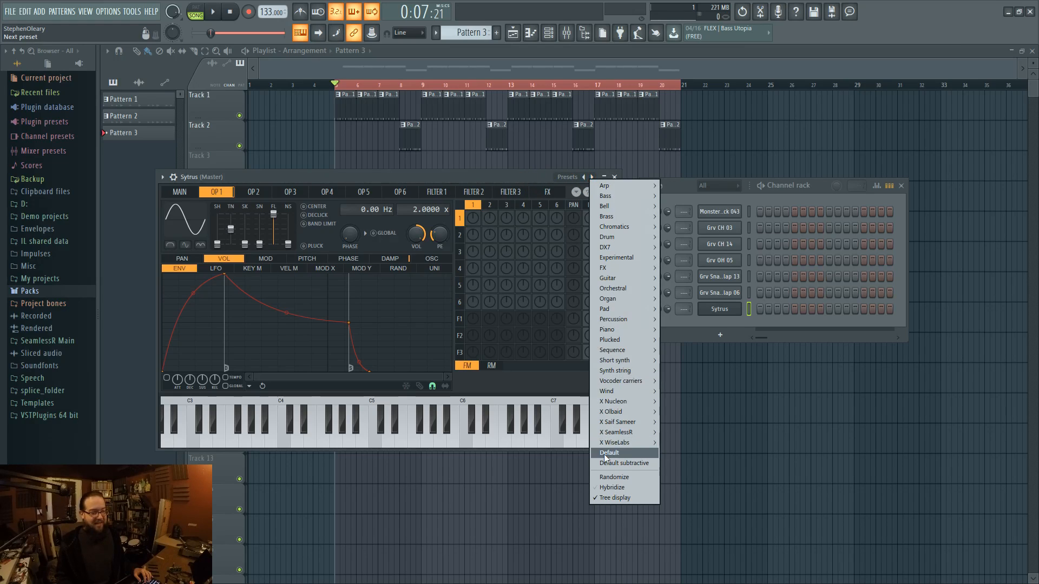
pyautogui.click(488, 196)
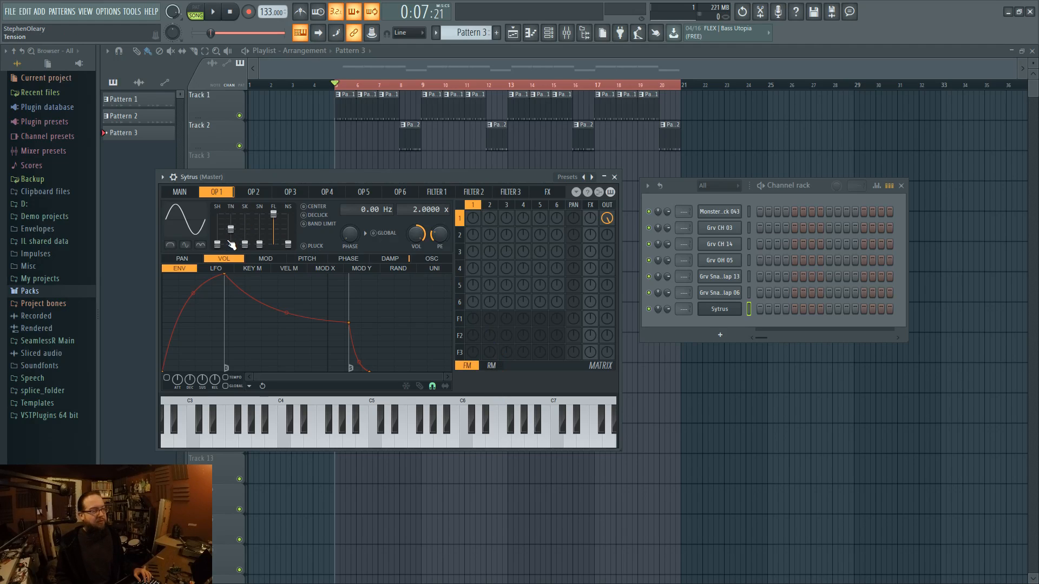
pyautogui.moveTo(217, 244); pyautogui.dragTo(217, 229)
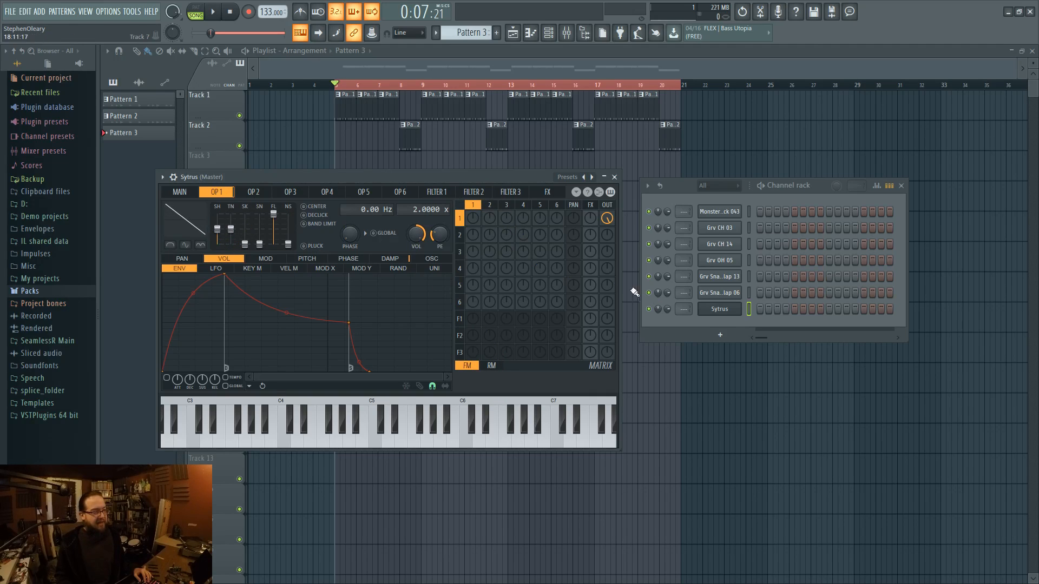
pyautogui.moveTo(607, 319); pyautogui.dragTo(607, 308)
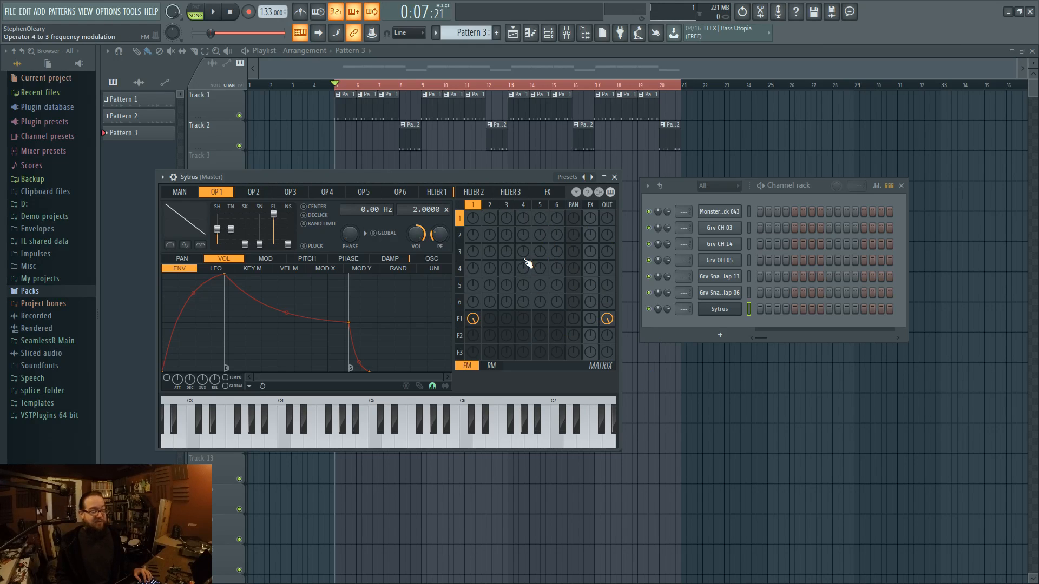
pyautogui.click(463, 329)
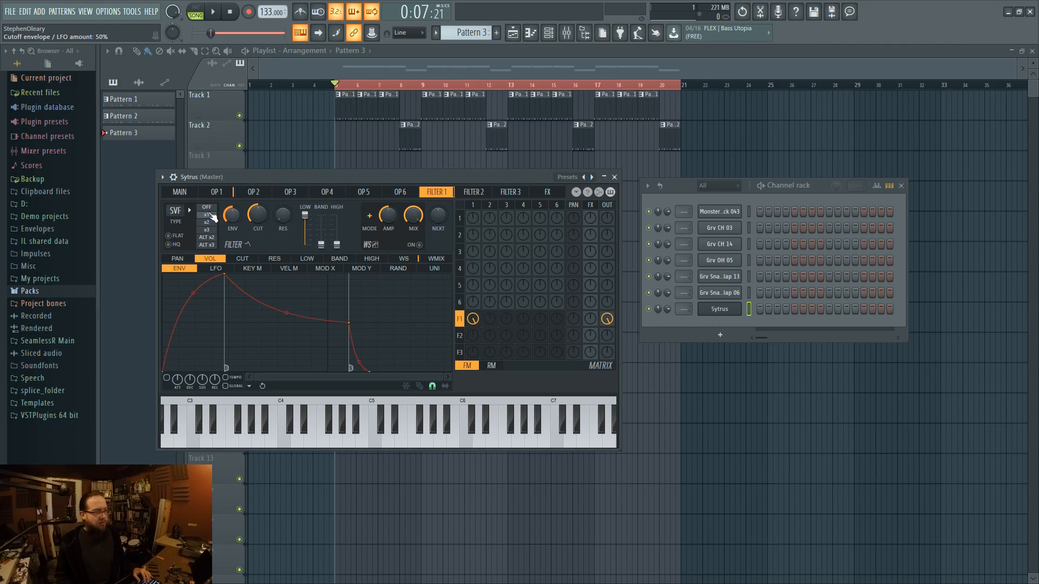
pyautogui.click(242, 259)
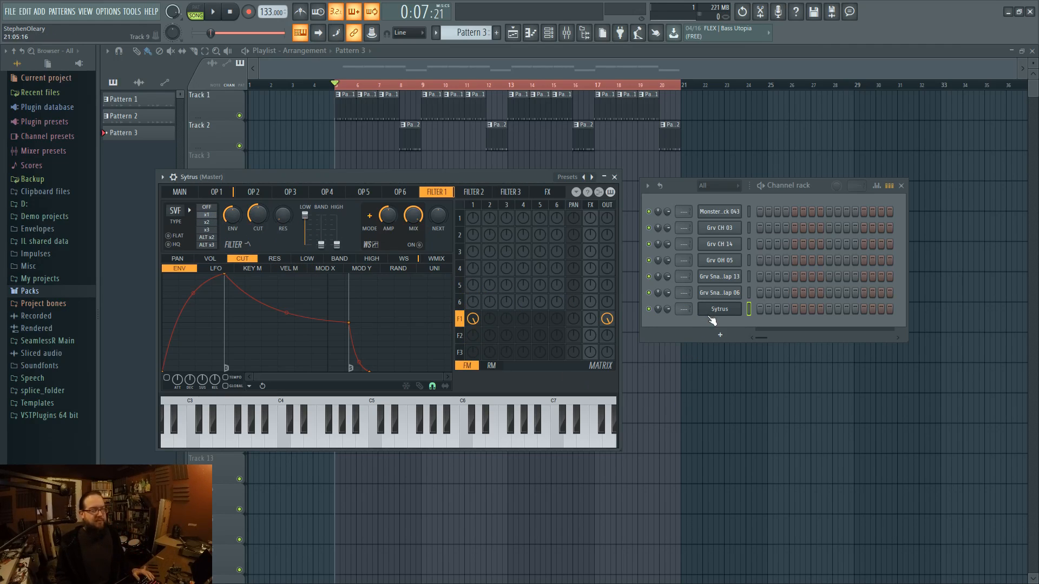
# - Open the Piano roll for the Sytrus channel and place a two-step E1 note at the start of bar 1
pyautogui.rightClick(736, 309)
pyautogui.click(760, 310)
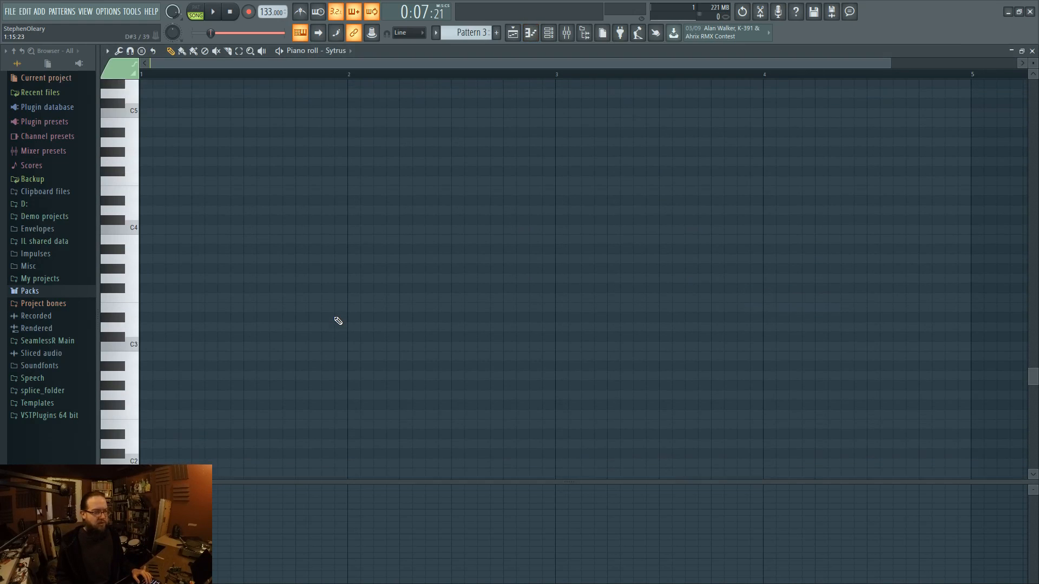
pyautogui.scroll(-5, 340, 324)
pyautogui.scroll(1, 347, 295)
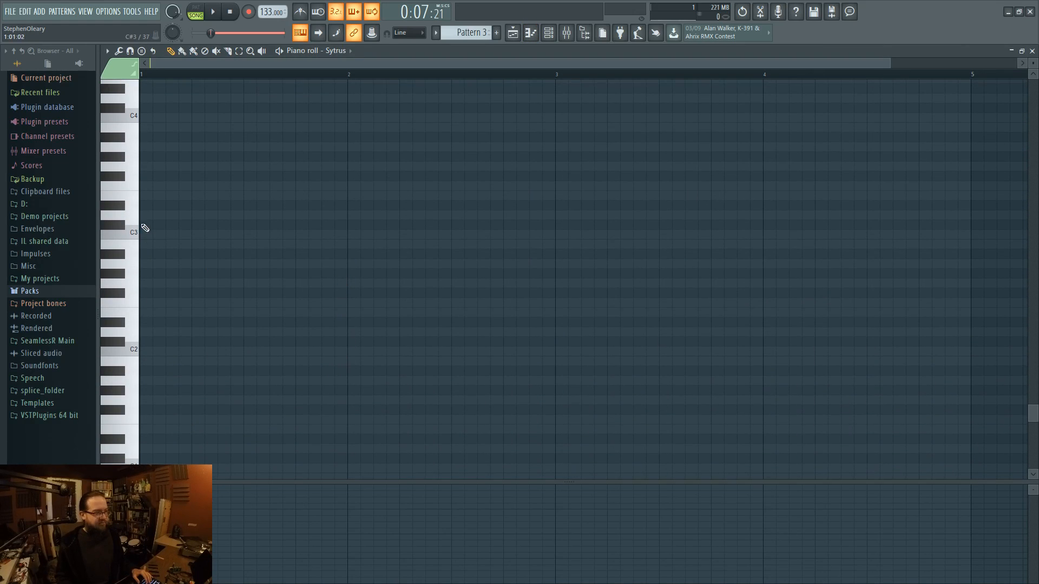
pyautogui.scroll(-2, 163, 314)
pyautogui.click(139, 373)
pyautogui.click(147, 371)
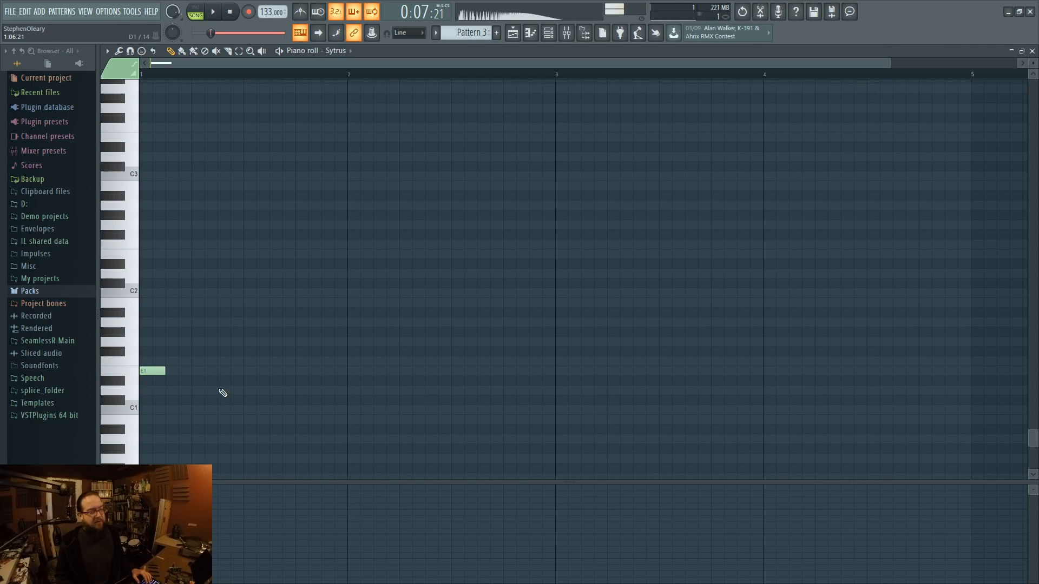
# - Fill the rest of bar 1 with back-to-back two-step notes: E1, E1, E2, E1, G1, E1, E1
pyautogui.moveTo(181, 373); pyautogui.dragTo(160, 373)
pyautogui.rightClick(175, 372)
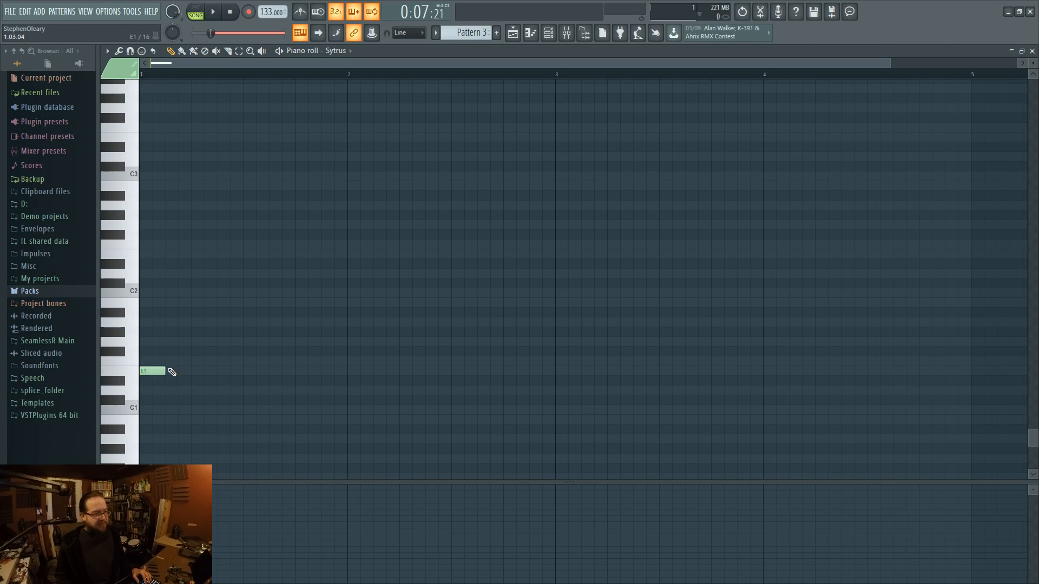
pyautogui.click(176, 371)
pyautogui.click(204, 371)
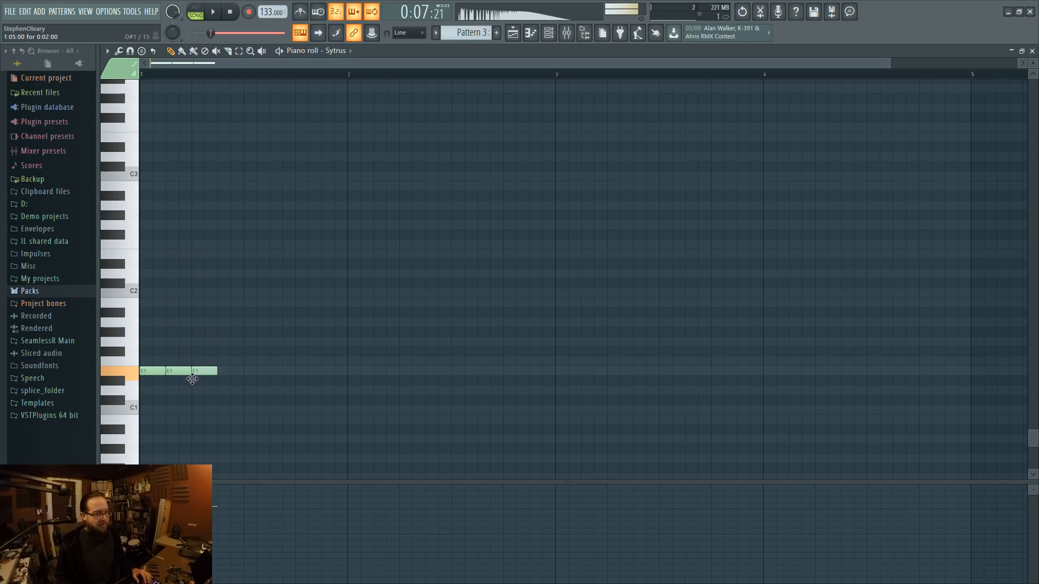
pyautogui.click(230, 255)
pyautogui.click(256, 371)
pyautogui.click(281, 341)
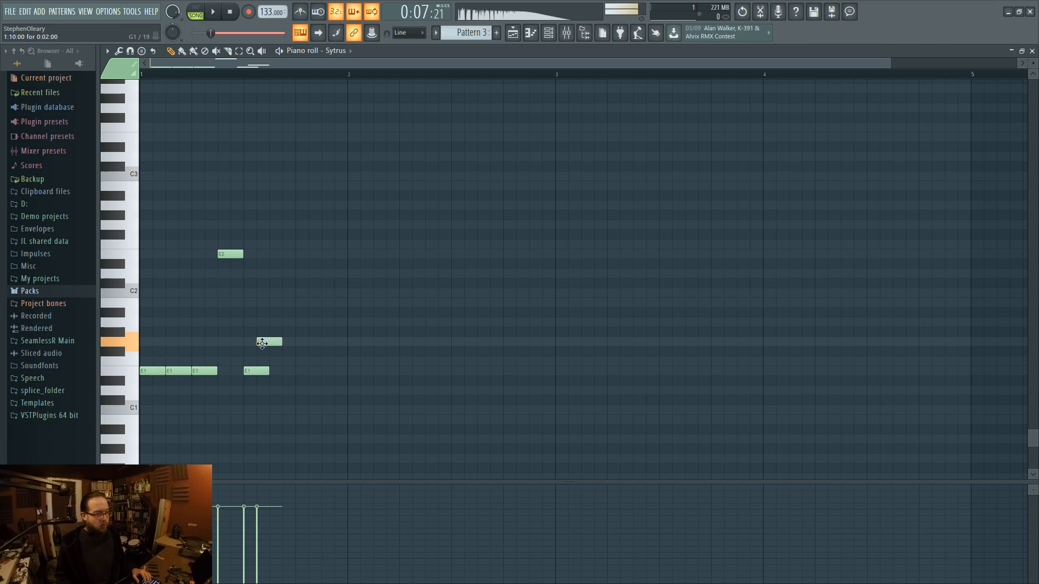
pyautogui.click(306, 371)
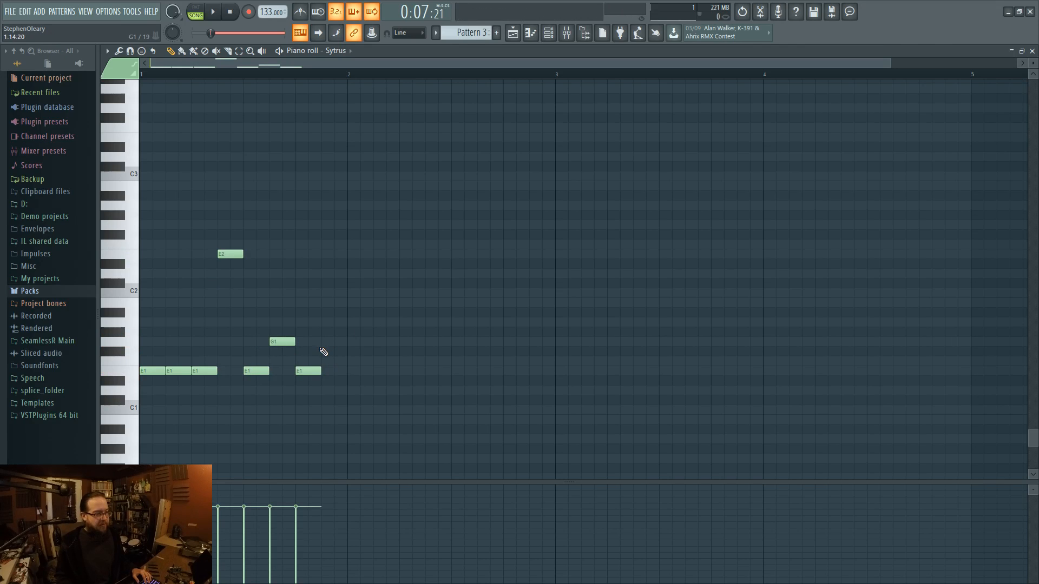
pyautogui.click(329, 372)
# - Duplicate the bar 1 bass notes into bar 2 and replace the last two copied notes with C2 and A1
pyautogui.moveTo(378, 389); pyautogui.dragTo(142, 211)
pyautogui.hotkey('ctrl', 'b')
pyautogui.keyDown('ctrl'); pyautogui.click(676, 307); pyautogui.keyUp('ctrl')
pyautogui.rightClick(543, 372)
pyautogui.click(534, 322)
pyautogui.rightClick(520, 371)
pyautogui.click(514, 294)
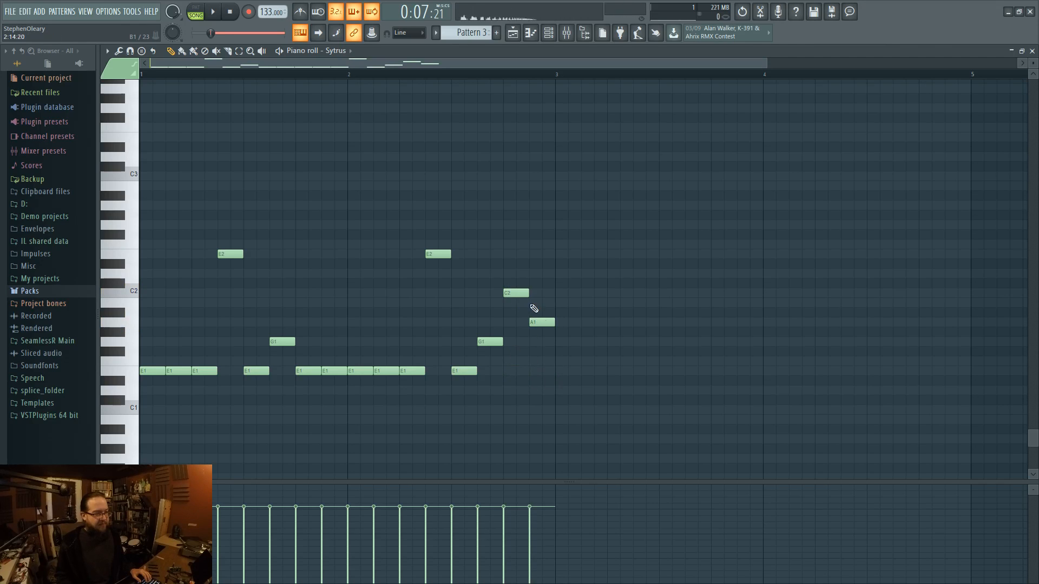
# - Play the bass pattern on its own in pattern mode, with the Sytrus window reopened and moved clear of the first bar's notes
pyautogui.click(548, 33)
pyautogui.click(719, 309)
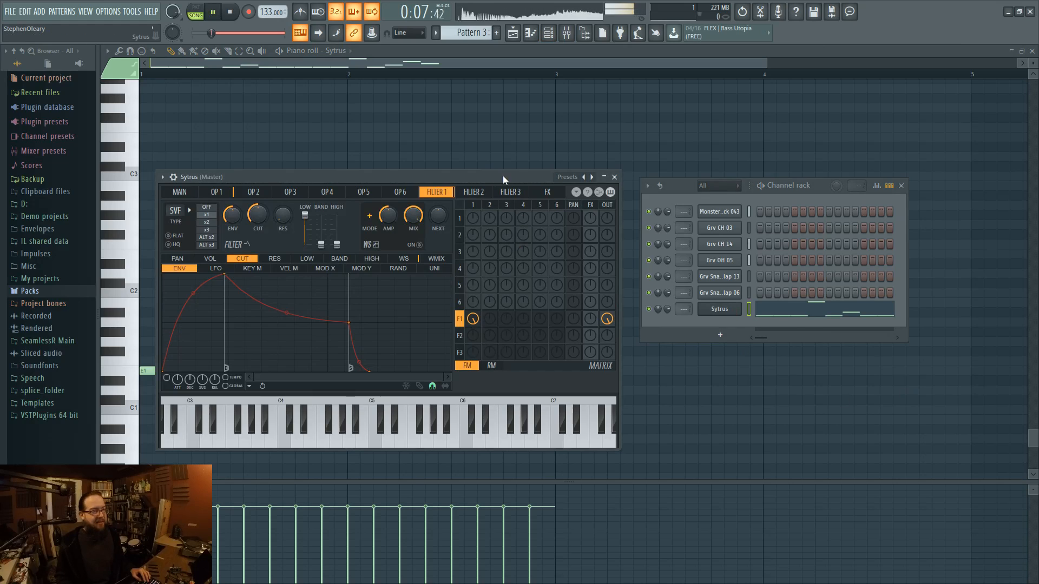
pyautogui.press('space')
pyautogui.moveTo(521, 171); pyautogui.dragTo(869, 150)
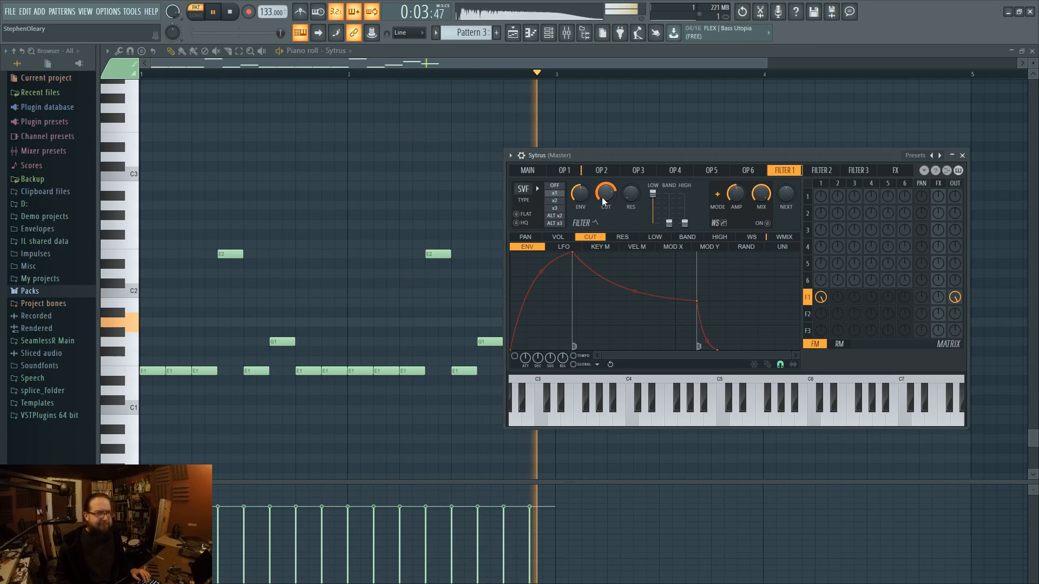
# - Enable the Filter 1 cutoff envelope in Sytrus and audition the bass pattern with it
pyautogui.press('space')
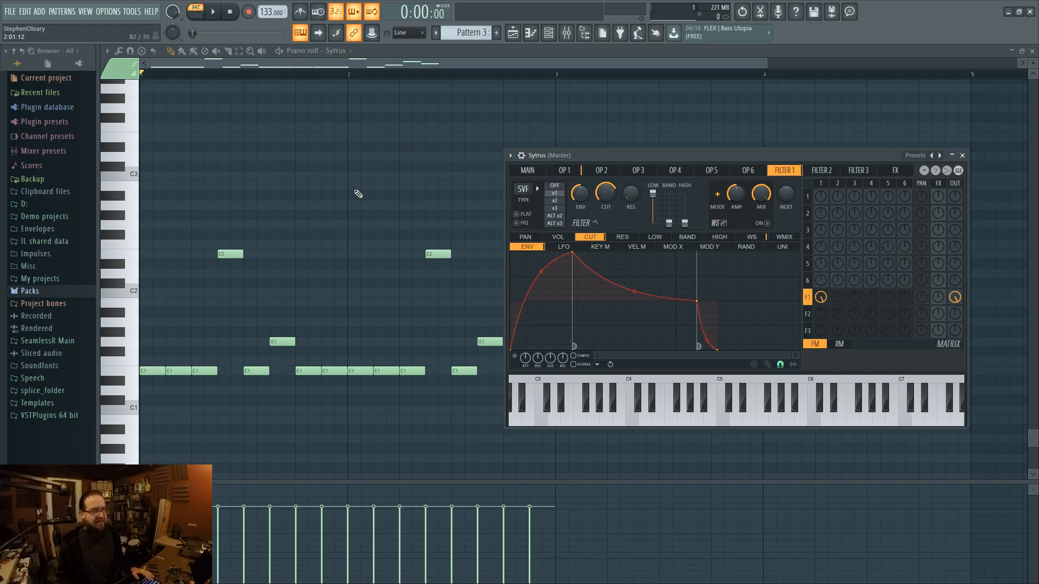
pyautogui.press('space')
pyautogui.press('space')
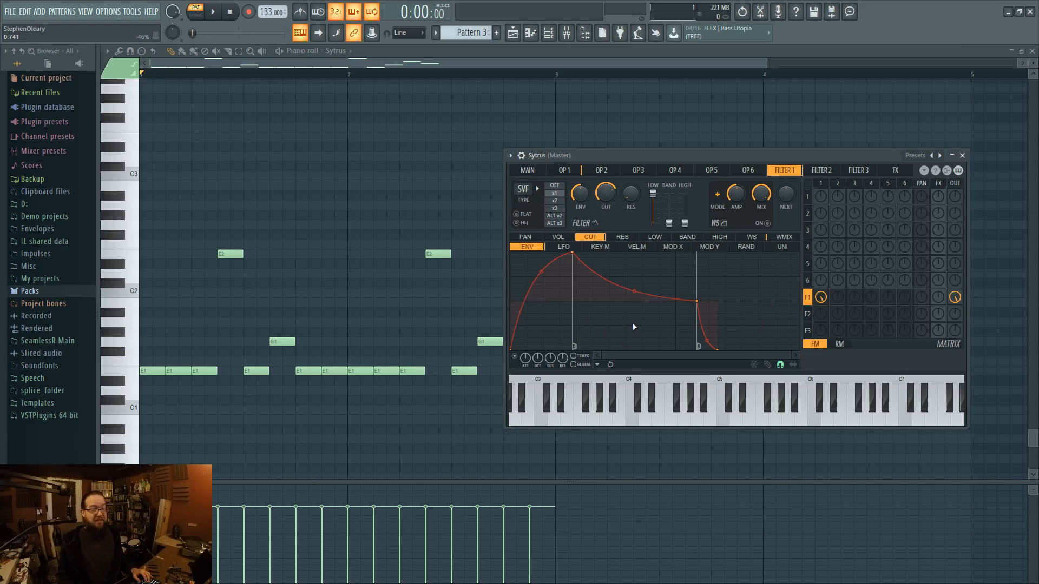
# - Straighten the cutoff envelope's attack curve, add a point partway along it and view the mode options of the attack and peak points
pyautogui.rightClick(540, 274)
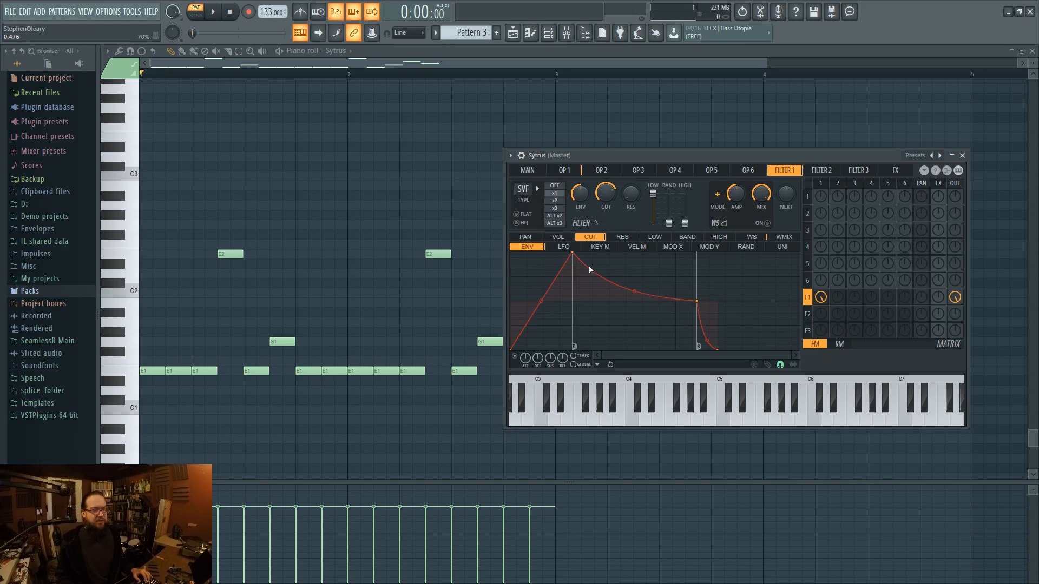
pyautogui.rightClick(545, 277)
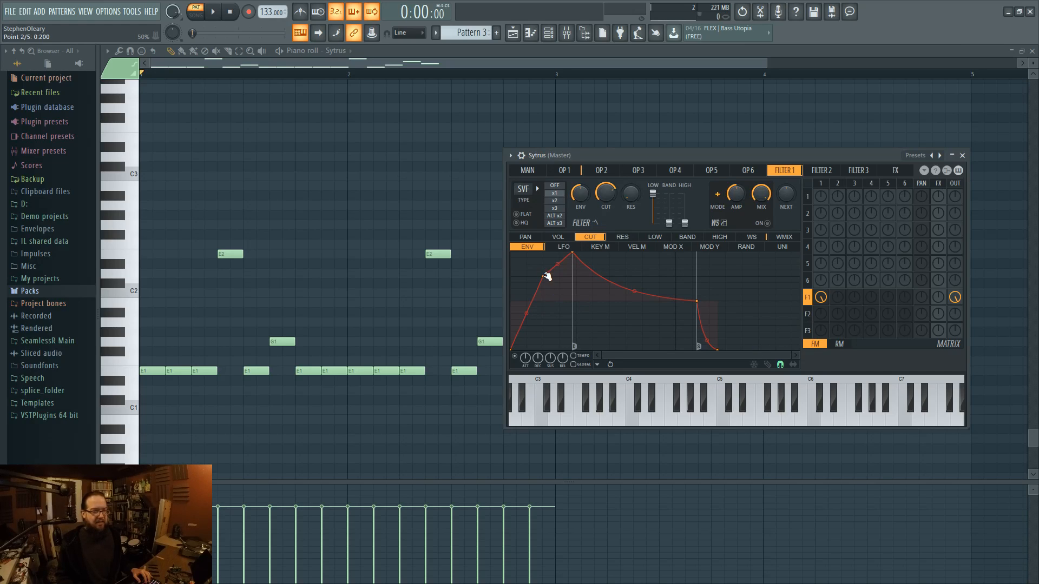
pyautogui.rightClick(544, 277)
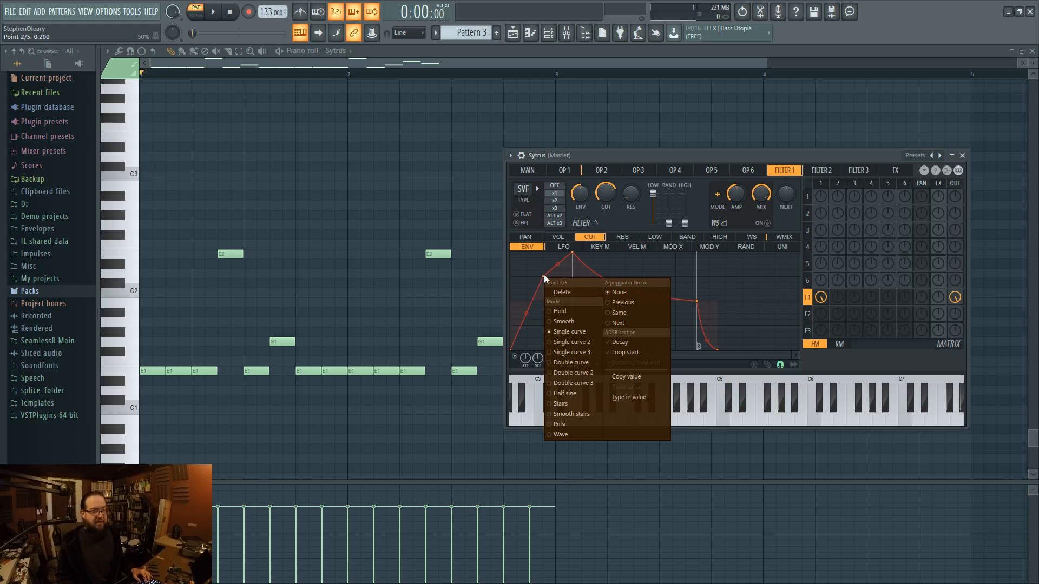
pyautogui.click(543, 265)
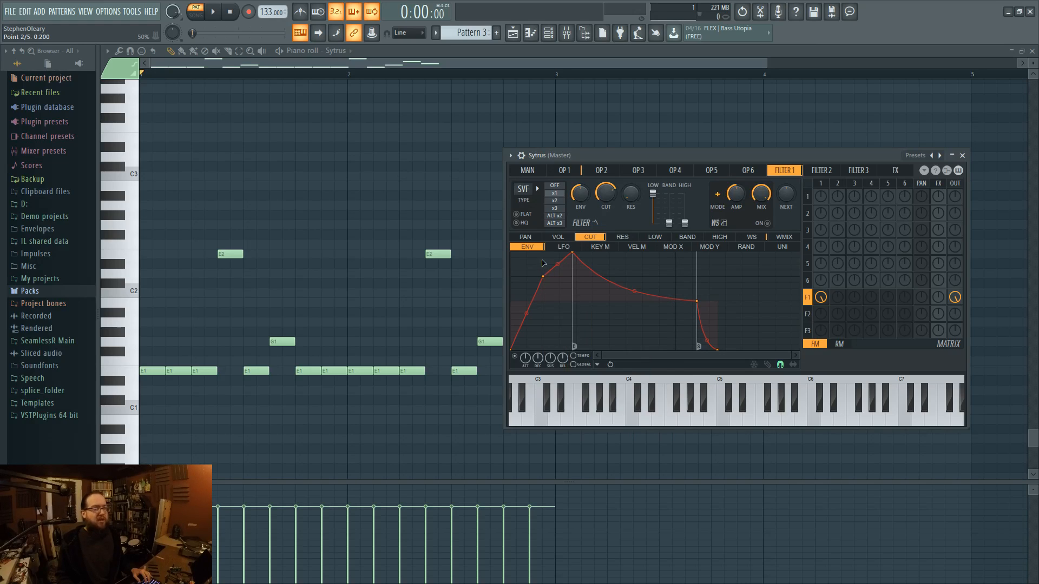
pyautogui.rightClick(572, 254)
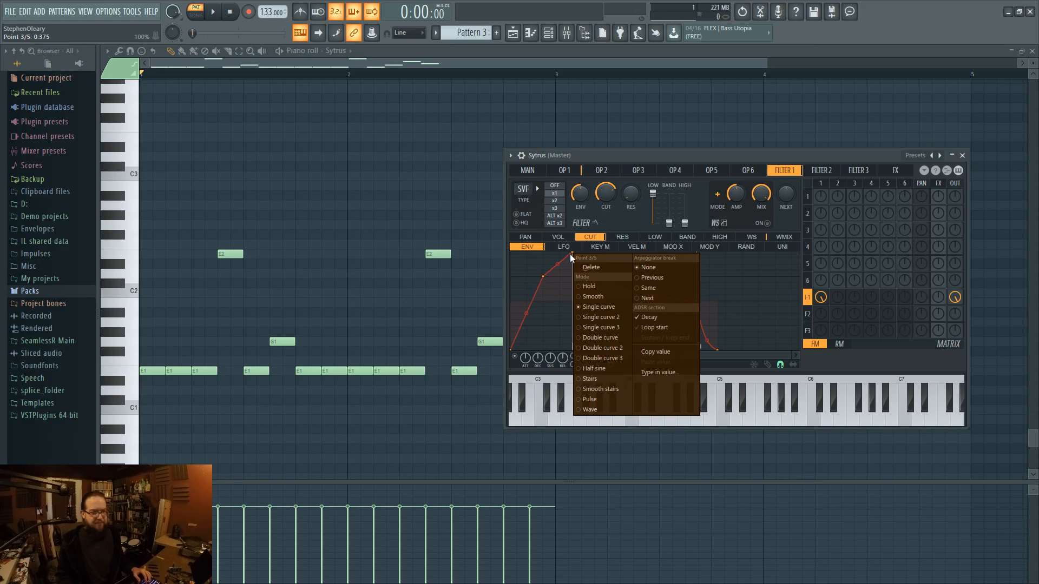
pyautogui.click(523, 267)
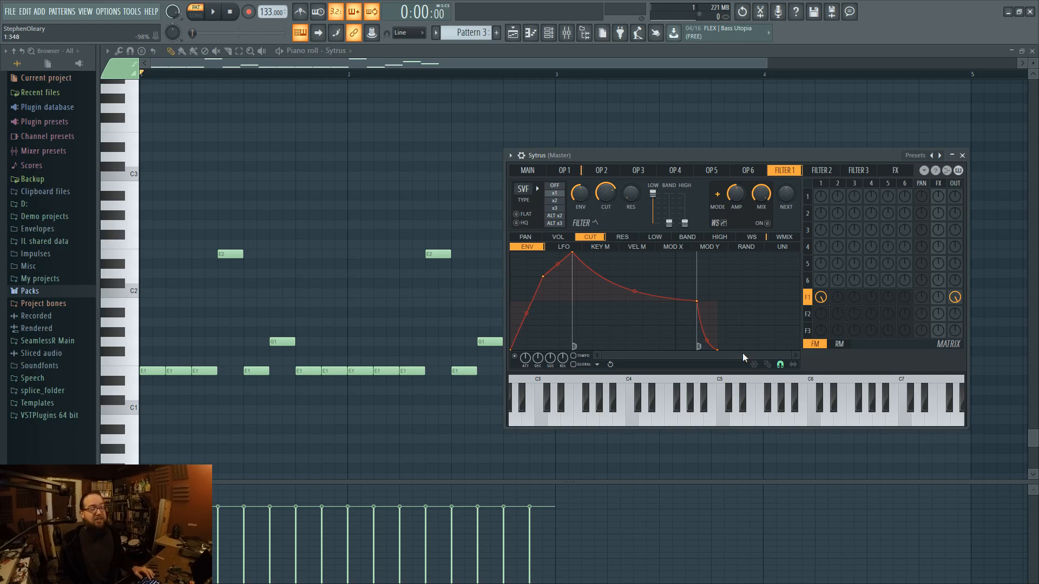
# - Delete the added attack point and the peak point from the cutoff envelope
pyautogui.rightClick(543, 277)
pyautogui.click(575, 291)
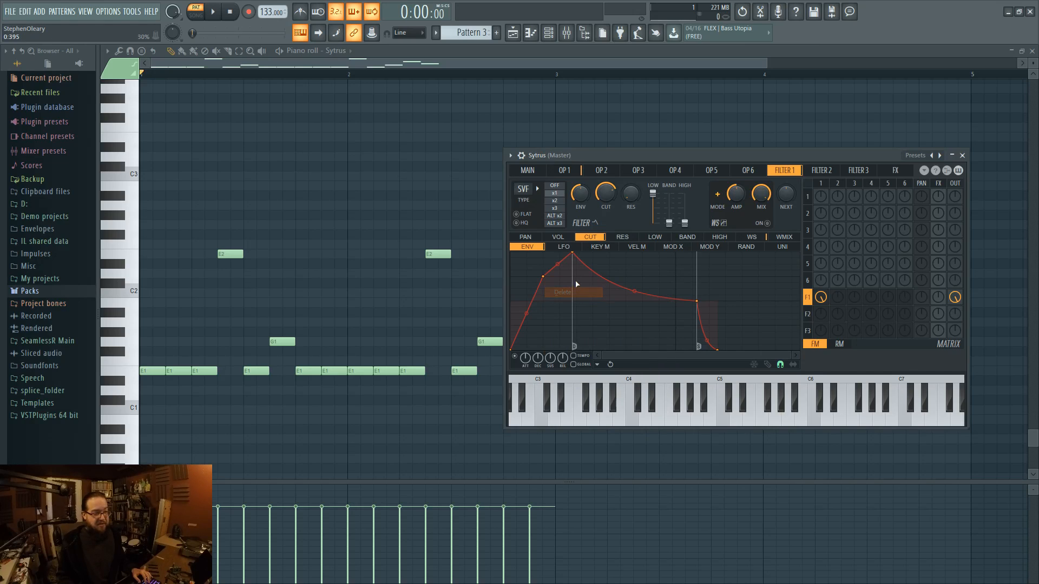
pyautogui.rightClick(543, 277)
pyautogui.click(566, 292)
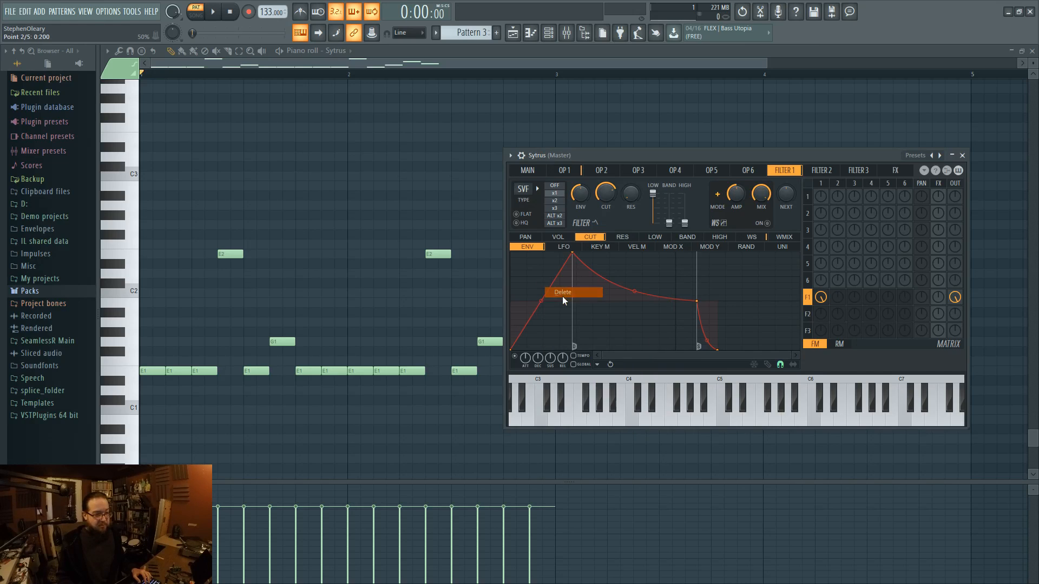
pyautogui.rightClick(571, 254)
pyautogui.click(590, 268)
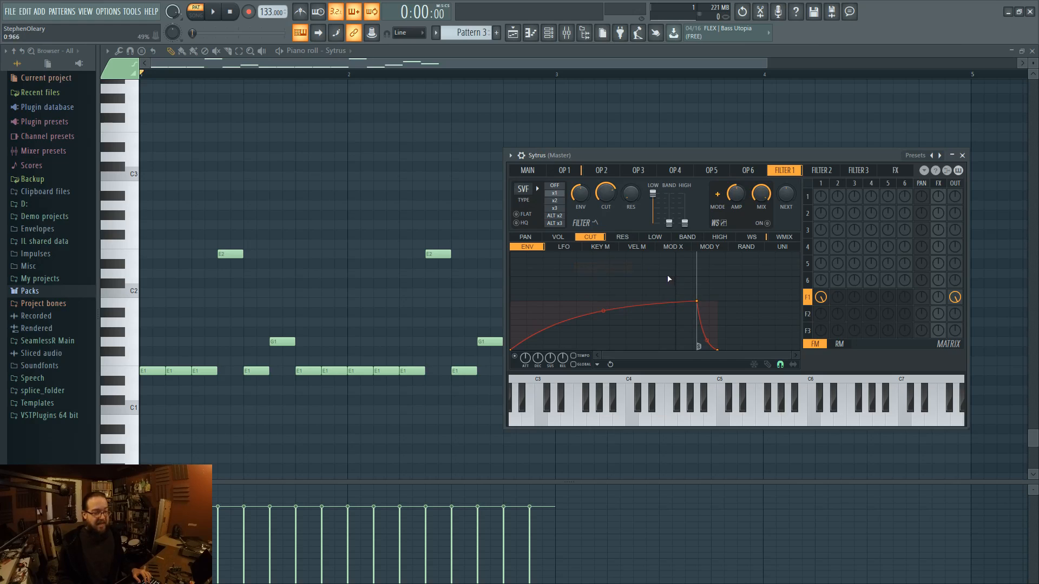
# - Draw a zigzag cutoff envelope freehand, then erase all of its points
pyautogui.click(768, 365)
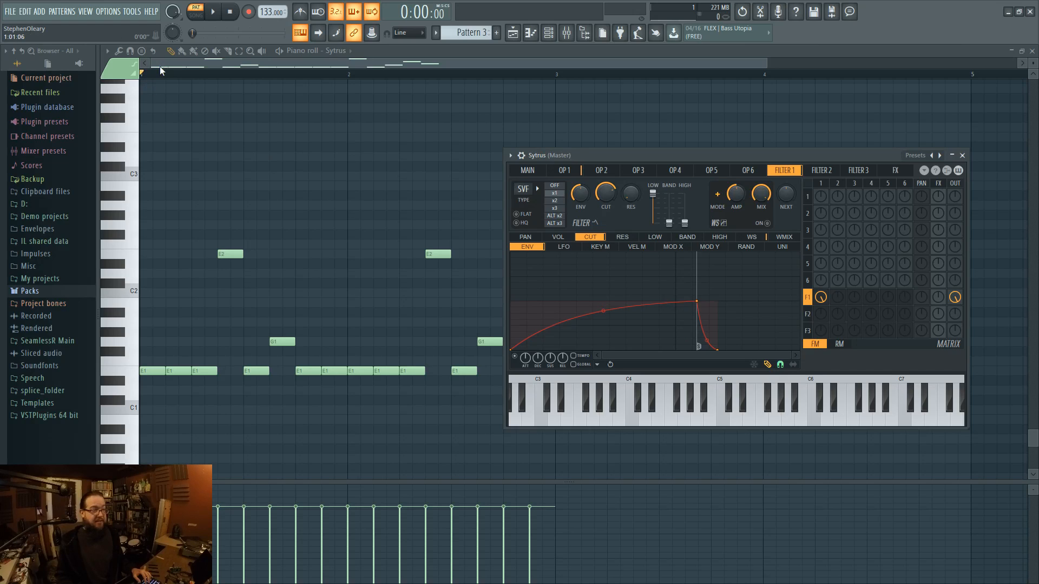
pyautogui.moveTo(534, 291); pyautogui.dragTo(758, 289)
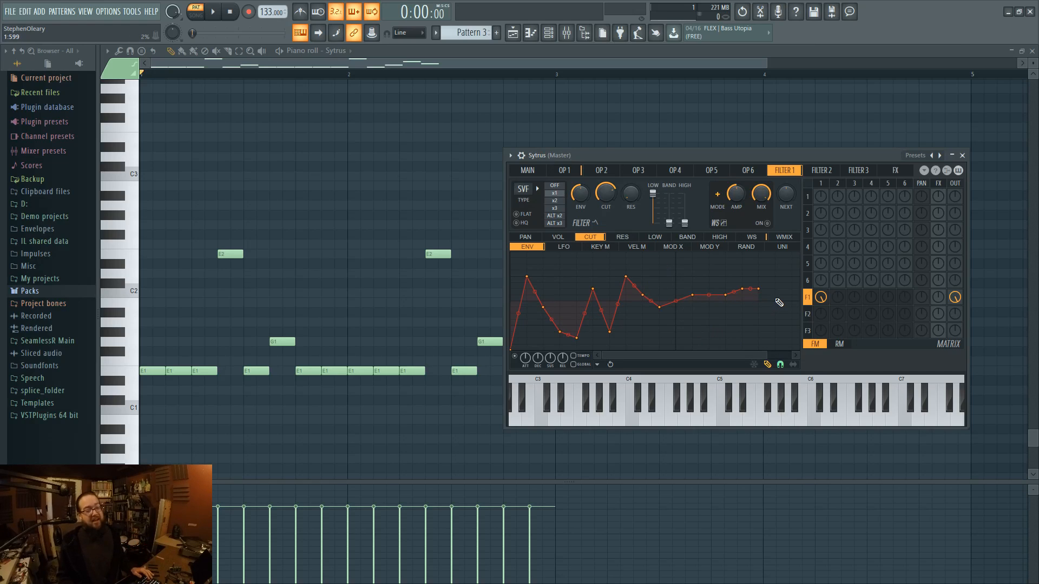
pyautogui.moveTo(759, 291); pyautogui.dragTo(494, 314)
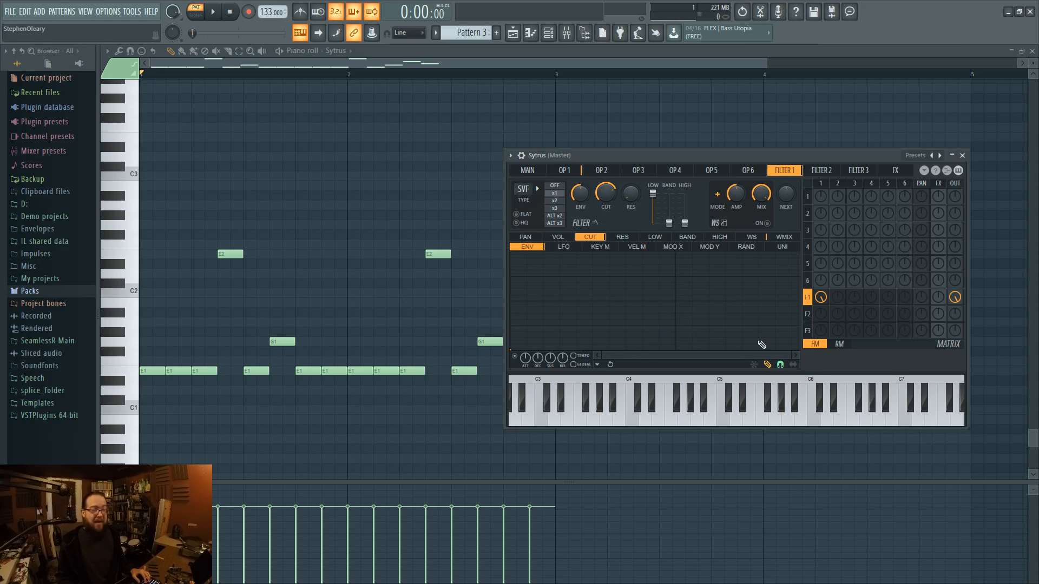
# - Delete the end point of the RES envelope and clear all points from the LOW envelope of Filter 1
pyautogui.click(622, 237)
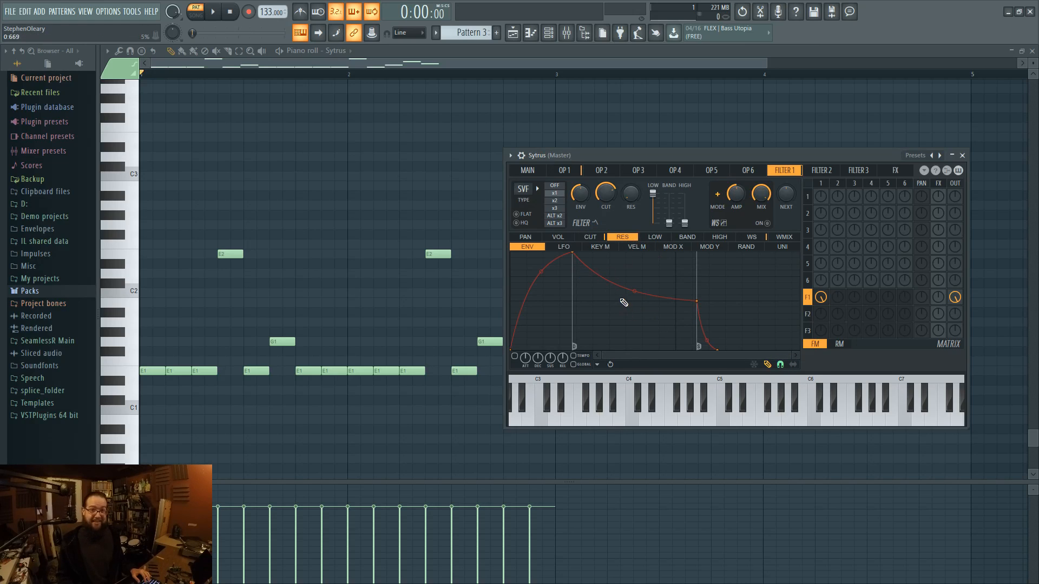
pyautogui.rightClick(718, 349)
pyautogui.click(727, 365)
pyautogui.click(655, 237)
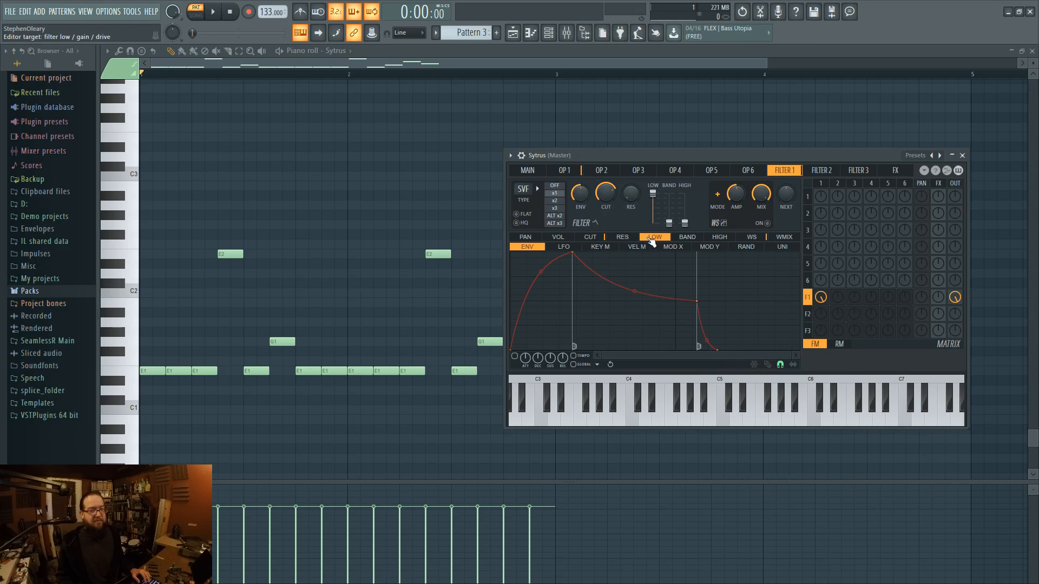
pyautogui.click(767, 364)
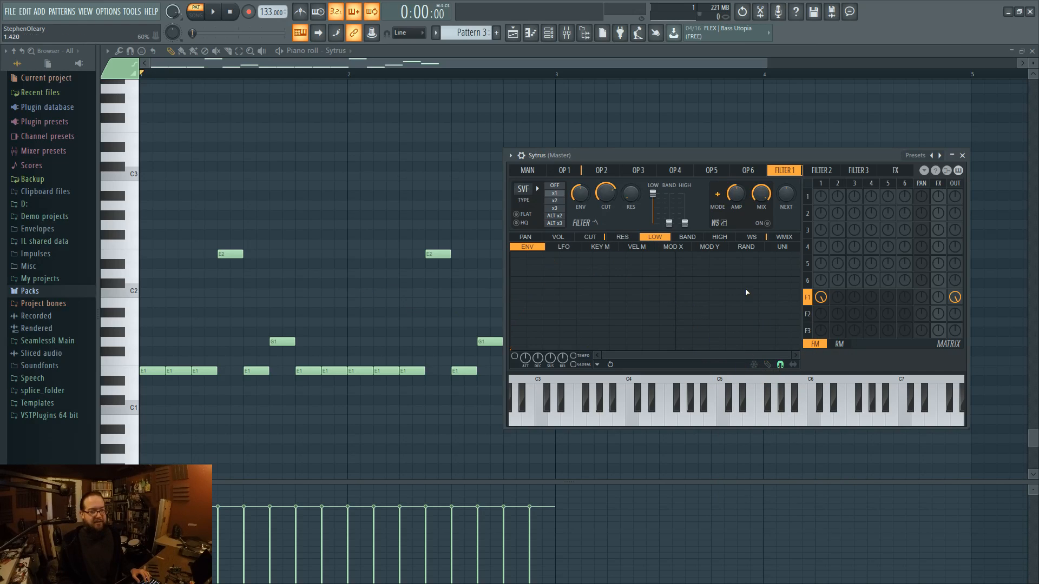
# - Draw a new two-point cutoff envelope that falls steeply from maximum, and start playing the bass pattern
pyautogui.click(590, 237)
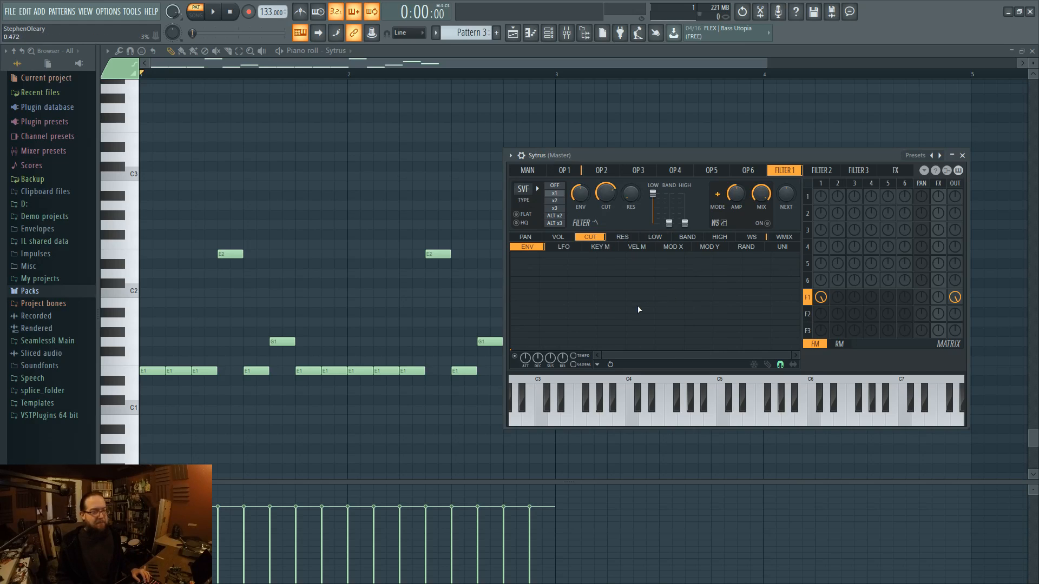
pyautogui.moveTo(515, 350); pyautogui.dragTo(515, 257)
pyautogui.click(214, 13)
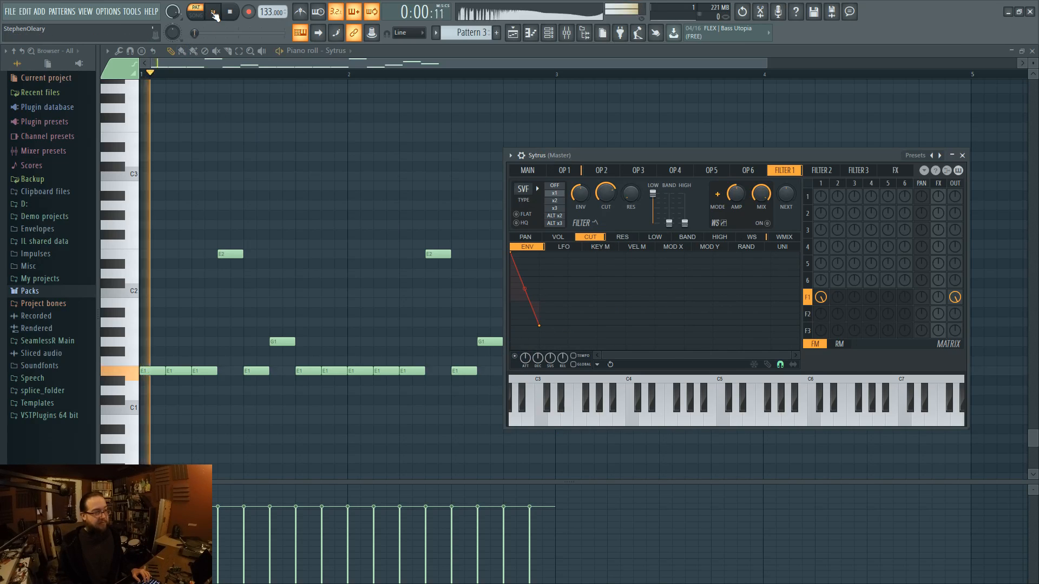
# - Shape the cutoff envelope into a longer concave decay with its end point as the sustain point, and lower the filter cutoff during playback
pyautogui.moveTo(525, 289); pyautogui.dragTo(525, 254)
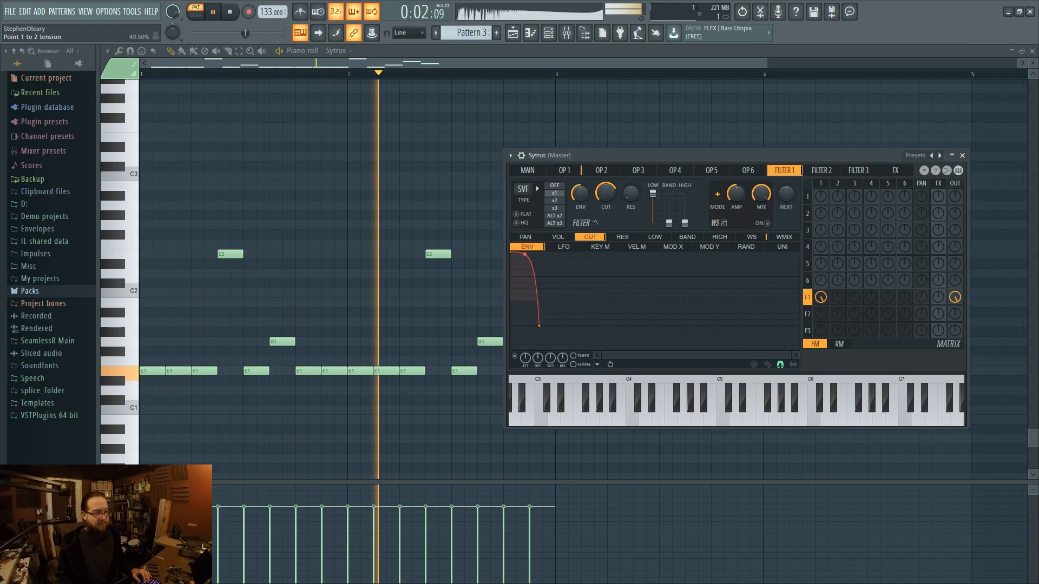
pyautogui.moveTo(538, 325); pyautogui.dragTo(568, 320)
pyautogui.moveTo(543, 262); pyautogui.dragTo(538, 302)
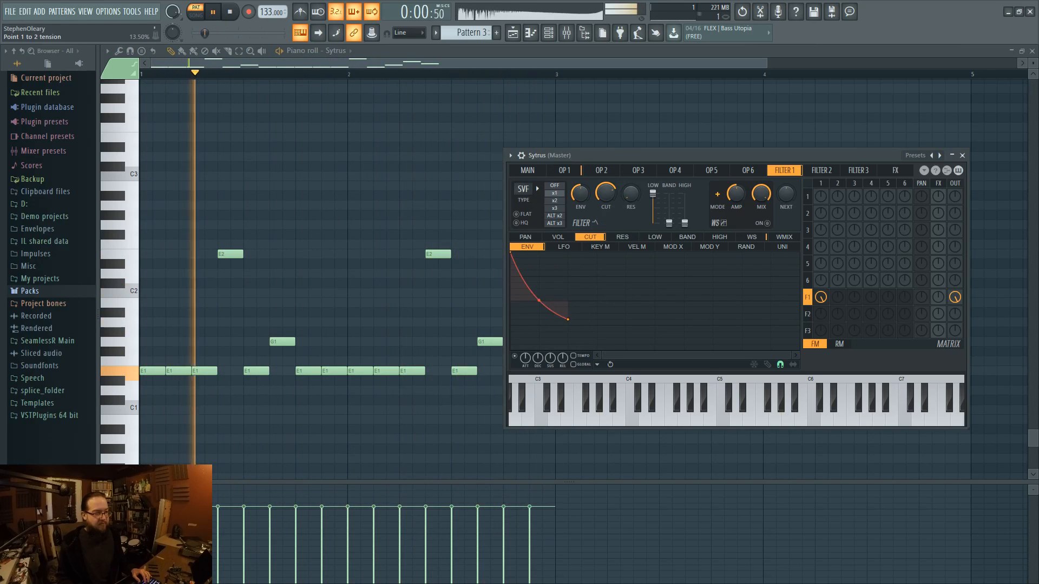
pyautogui.rightClick(567, 319)
pyautogui.click(683, 405)
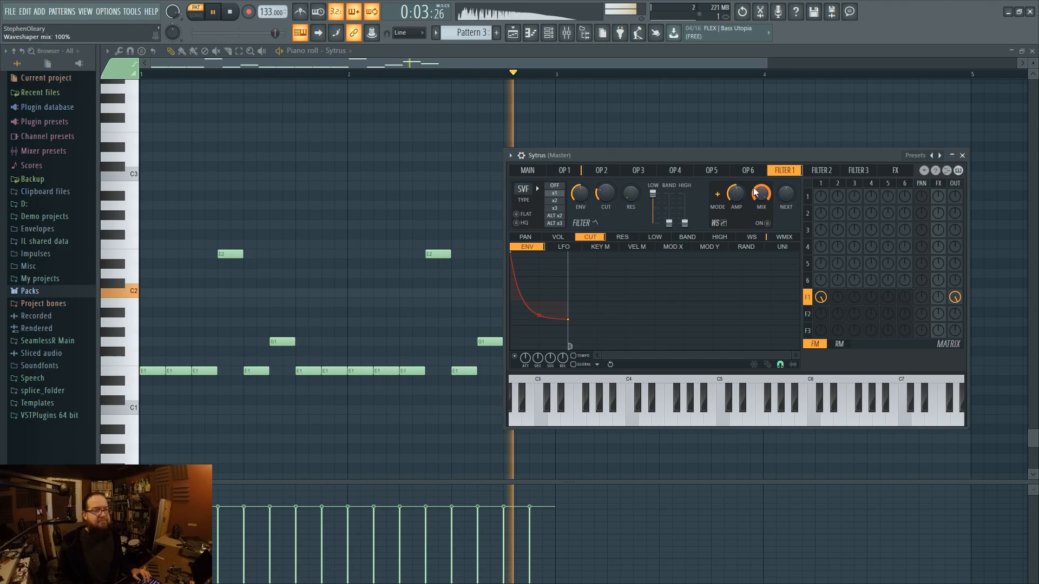
pyautogui.press('space')
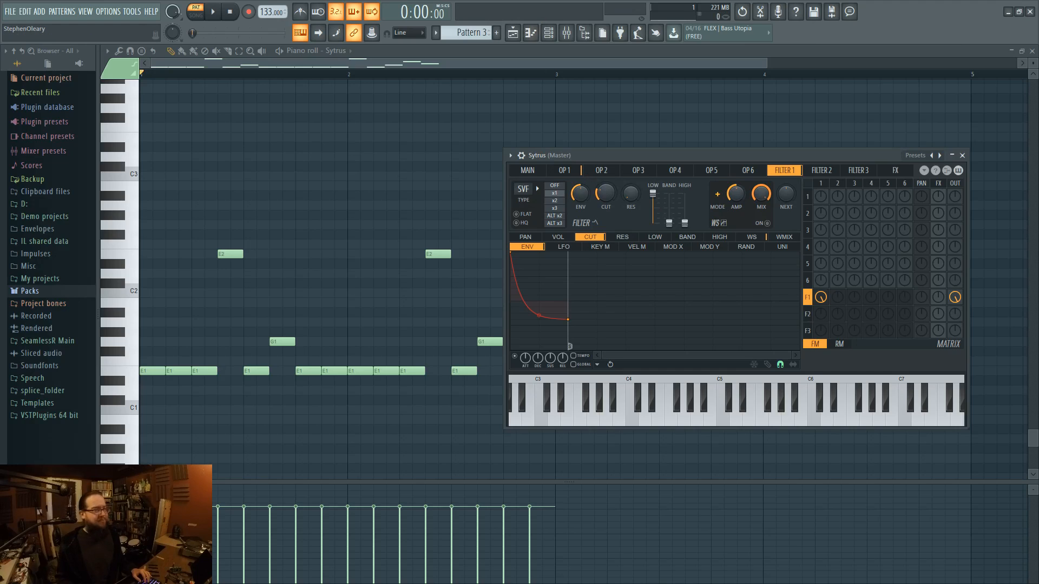
# - Place eight back-to-back Pattern 3 clips on Track 3 of the playlist, from bar 5 through bar 20
pyautogui.click(516, 35)
pyautogui.click(548, 33)
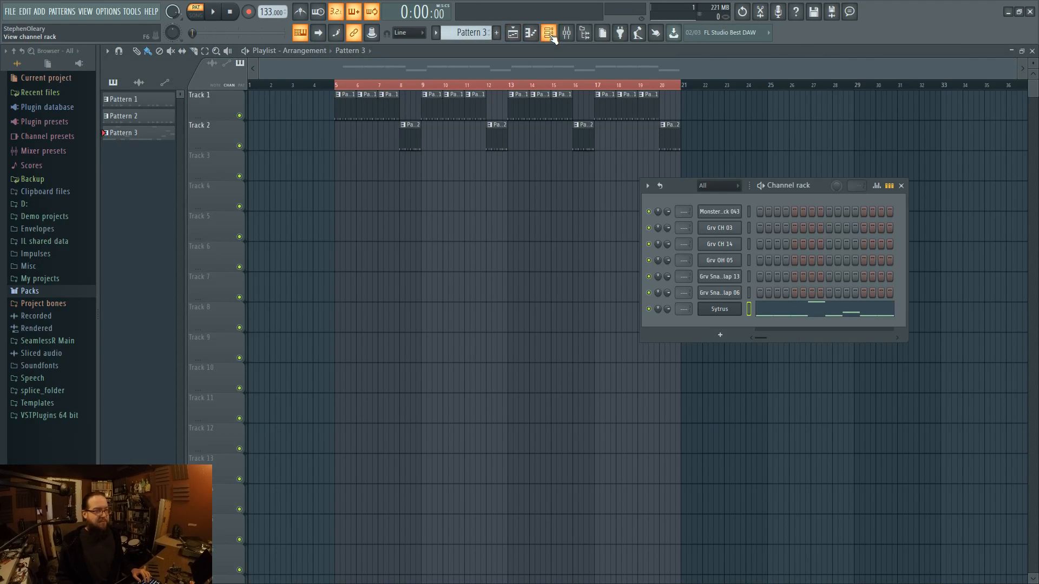
pyautogui.press('F6')
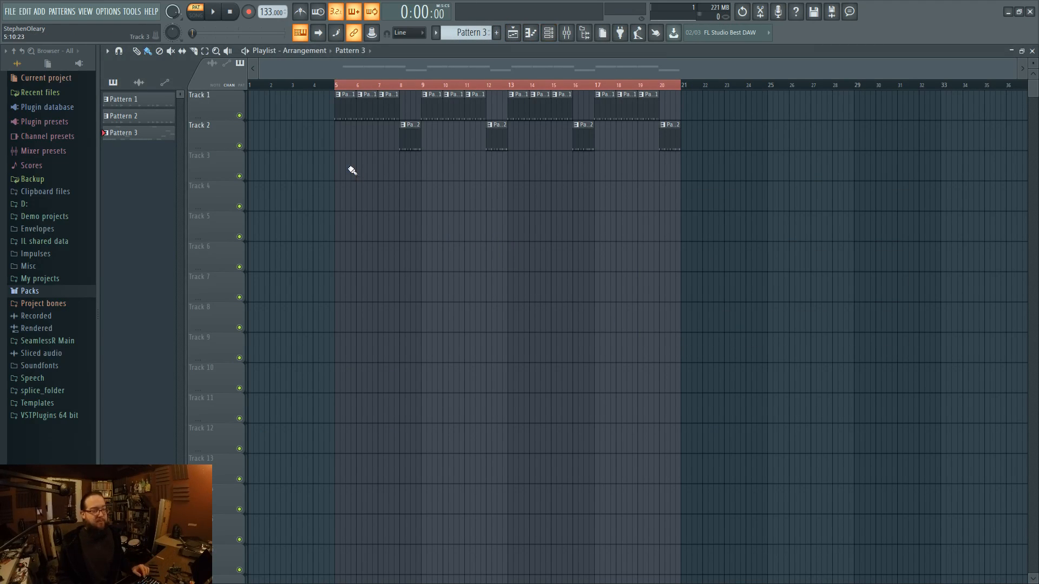
pyautogui.moveTo(342, 170)
pyautogui.mouseDown()
pyautogui.moveTo(628, 181)
pyautogui.moveTo(655, 192)
pyautogui.mouseUp()
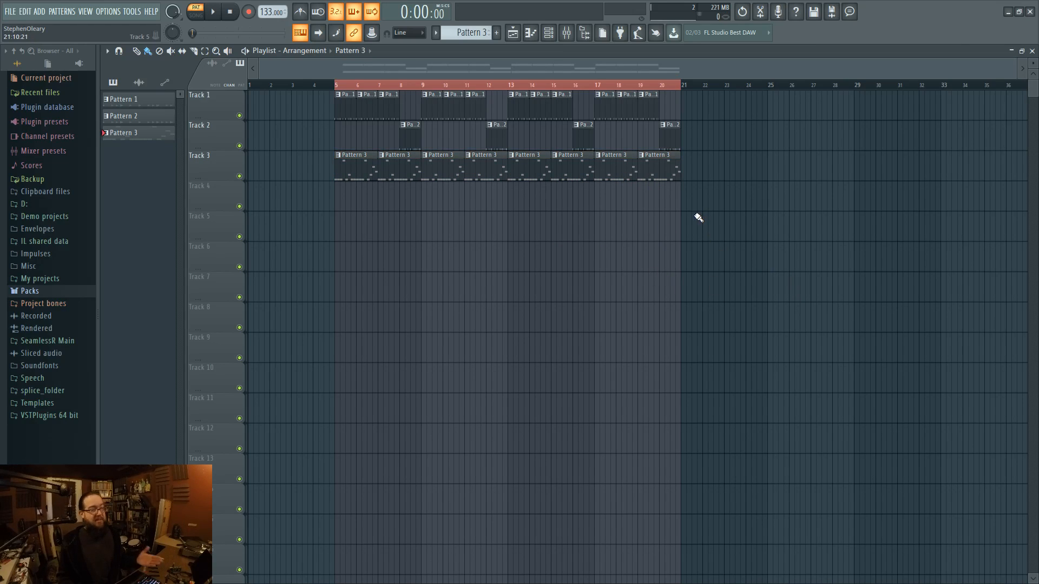
# - Play the arrangement in song mode from bar 5 to hear the drums and bass together, then stop it
pyautogui.click(335, 85)
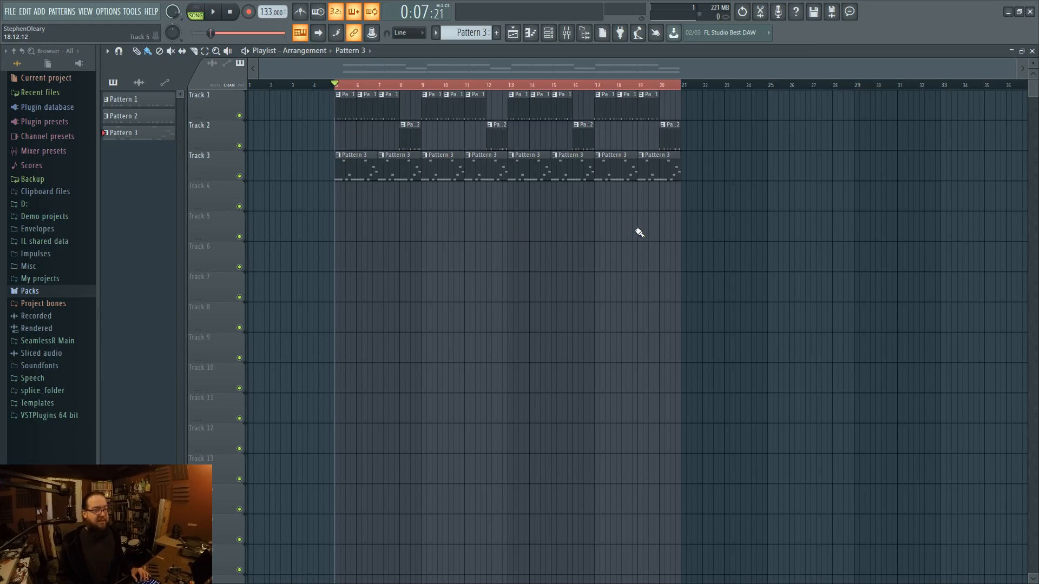
pyautogui.press('space')
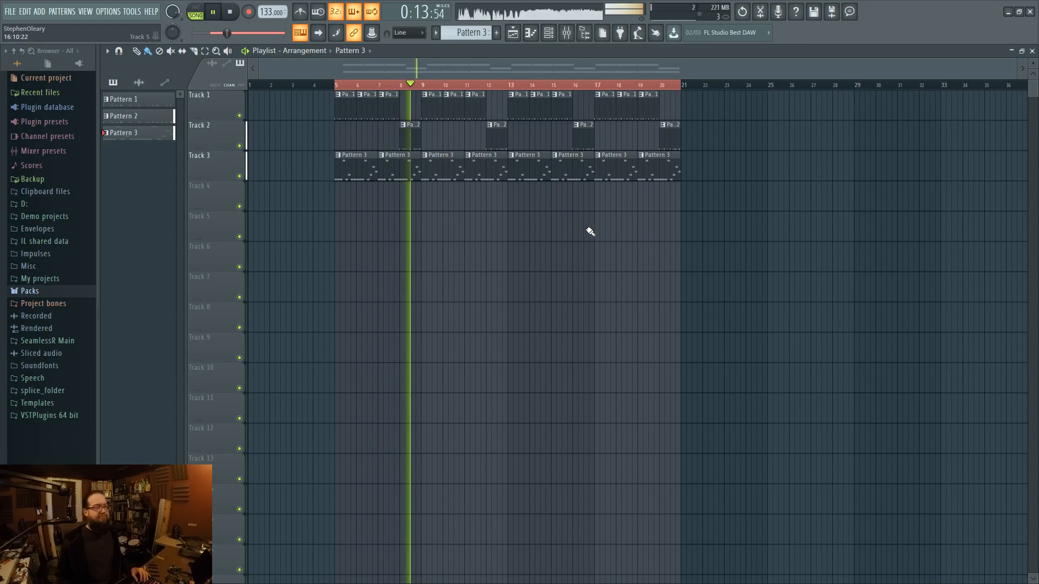
pyautogui.press('space')
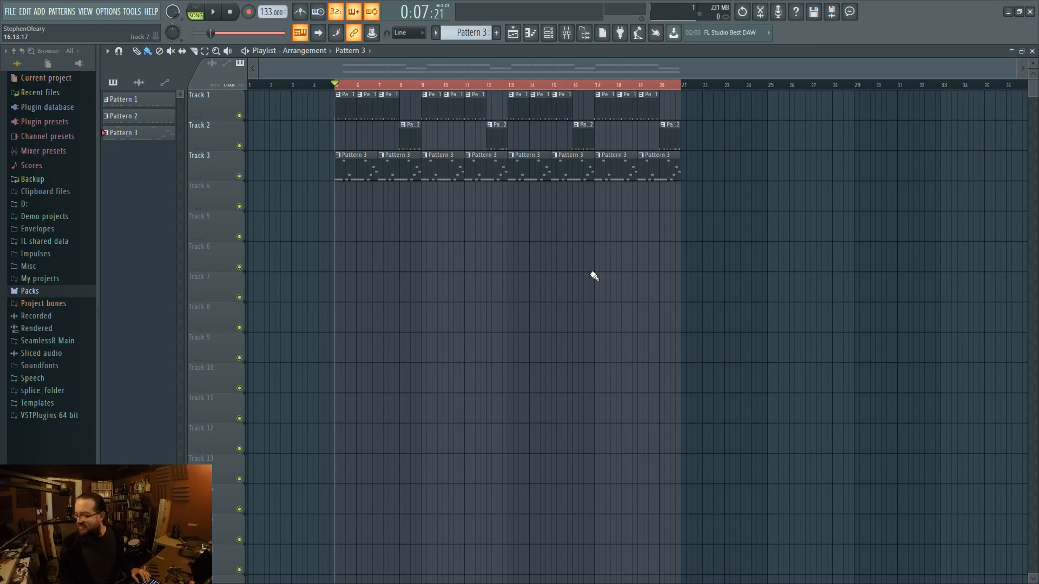
# - Show the channel rack beside the clips, and audition the song with the Sytrus window open before closing that window
pyautogui.click(548, 33)
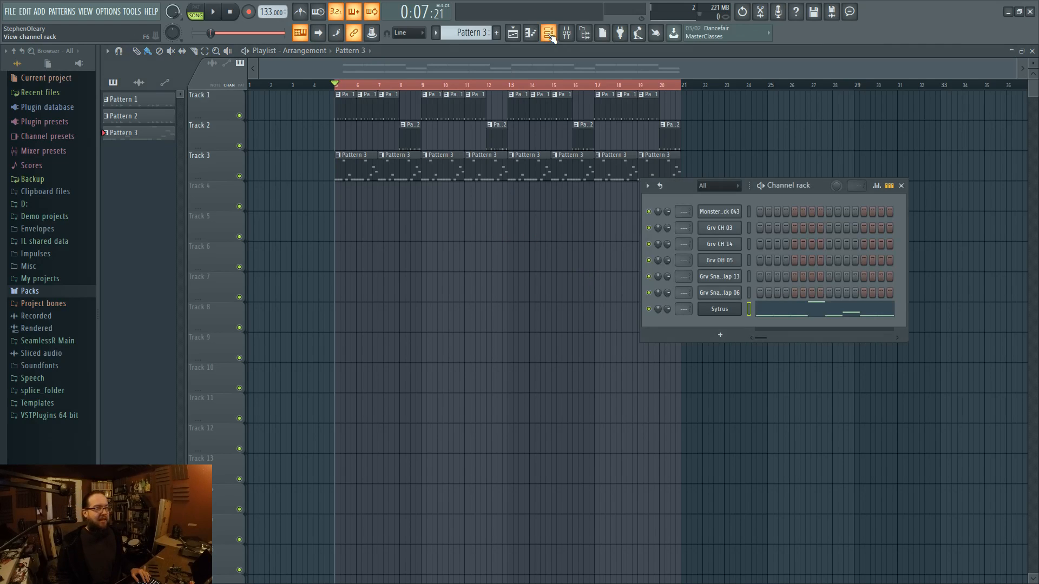
pyautogui.moveTo(818, 185); pyautogui.dragTo(863, 201)
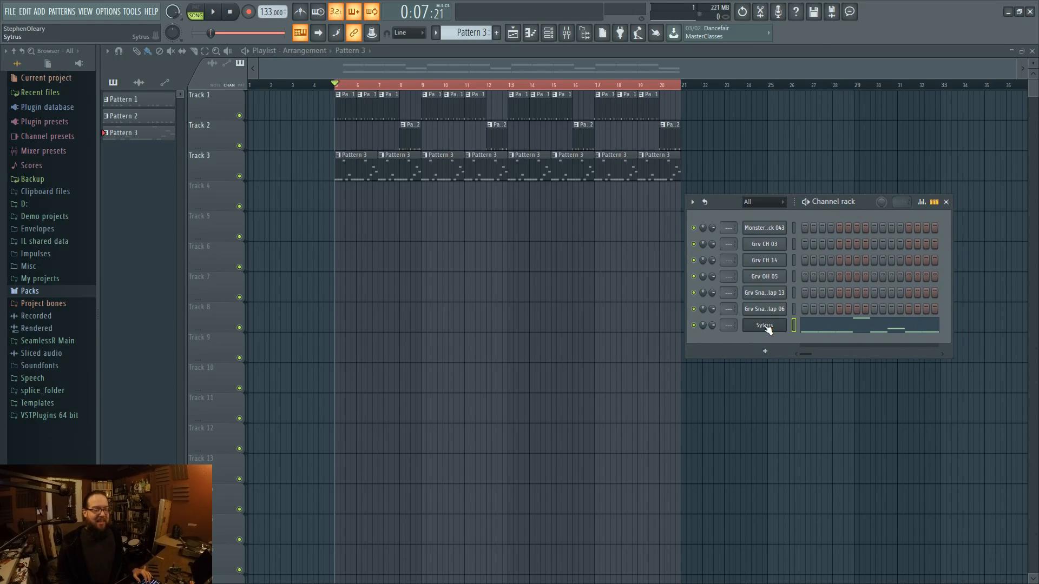
pyautogui.click(774, 327)
pyautogui.moveTo(737, 149); pyautogui.dragTo(378, 262)
pyautogui.press('space')
pyautogui.press('space')
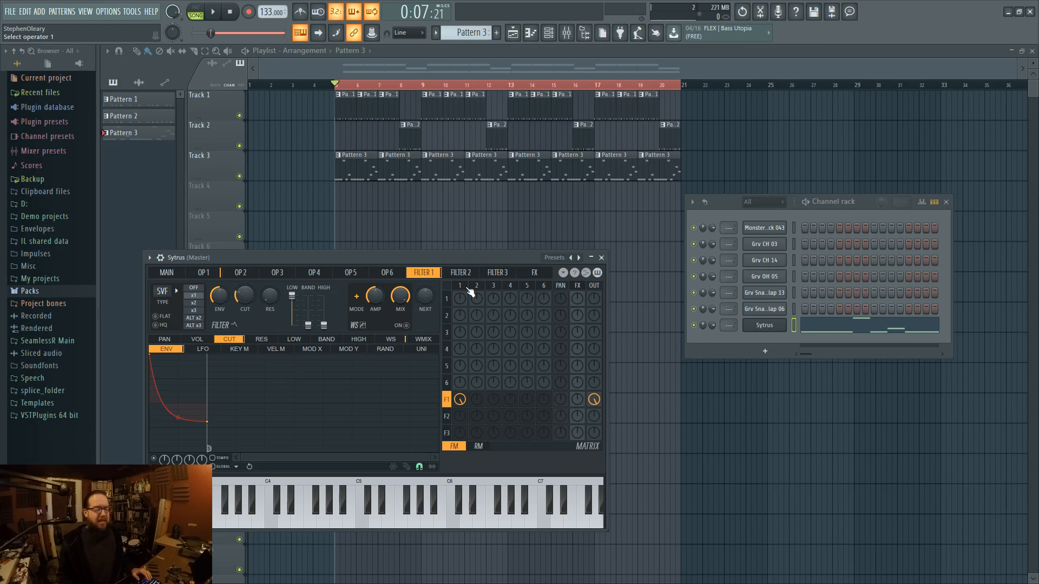
pyautogui.click(601, 257)
pyautogui.moveTo(866, 205); pyautogui.dragTo(871, 201)
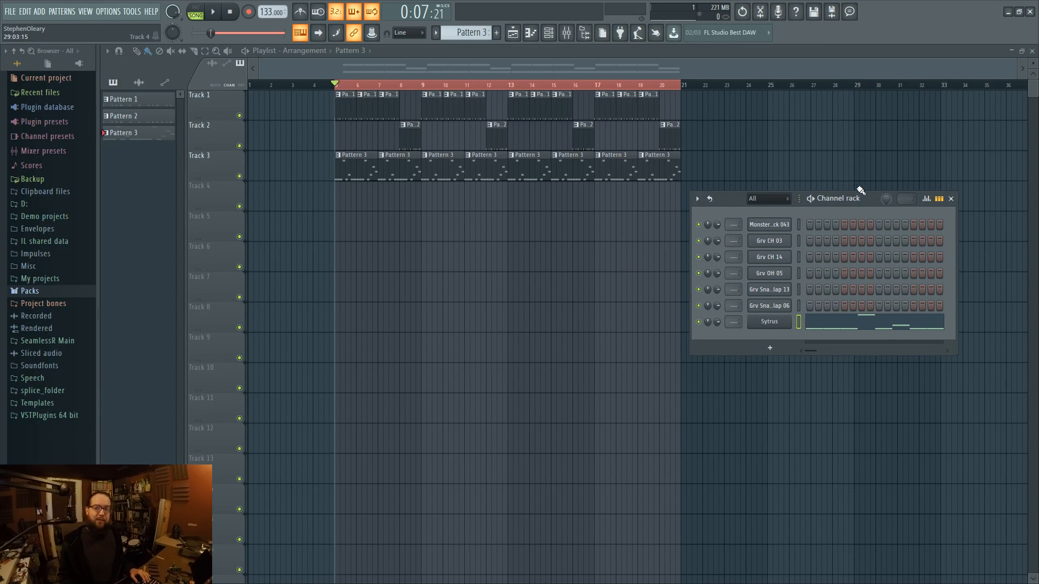
# - Bring up the mixer to show the Master and insert tracks
pyautogui.click(566, 33)
pyautogui.click(566, 34)
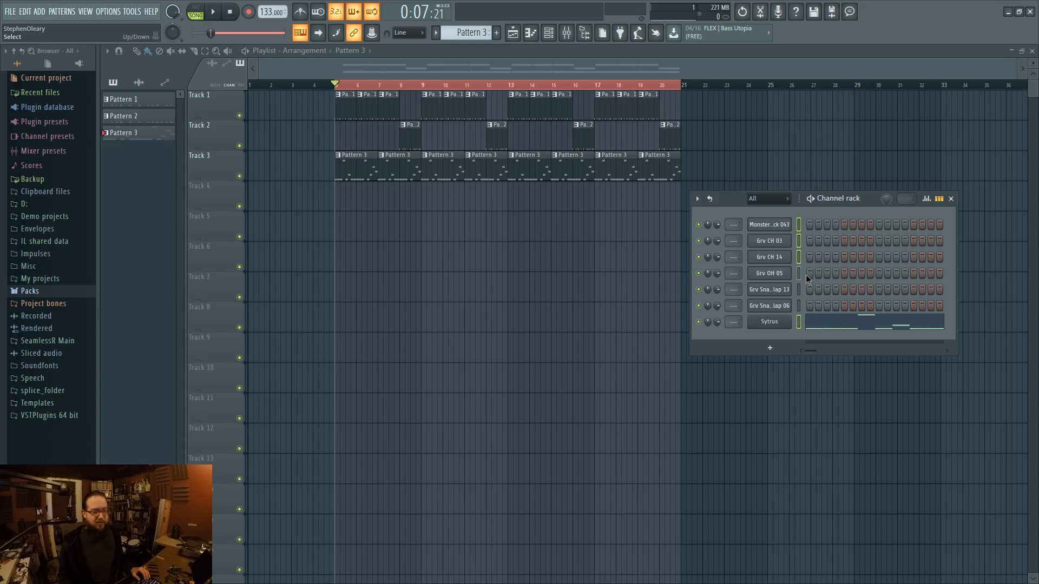
pyautogui.click(566, 32)
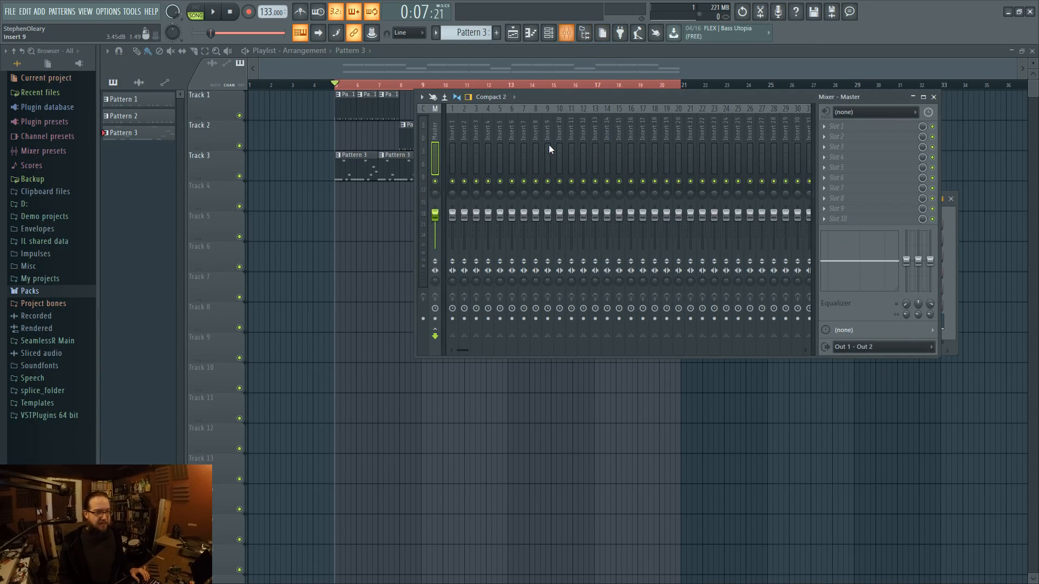
# - Move the mixer clear of the channel rack and link all seven channels to consecutive mixer tracks starting at Insert 1
pyautogui.moveTo(550, 126); pyautogui.dragTo(282, 210)
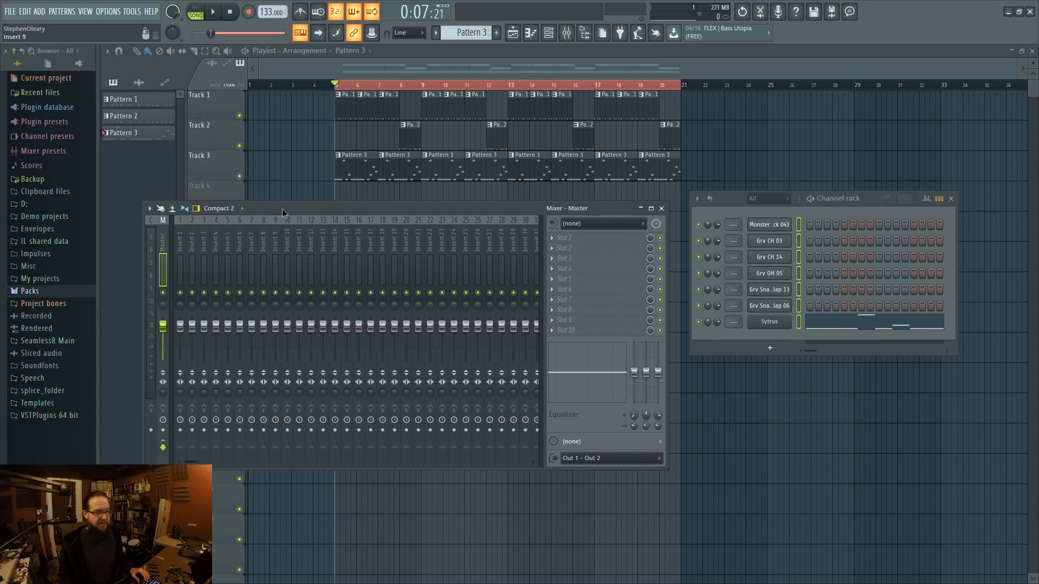
pyautogui.click(182, 238)
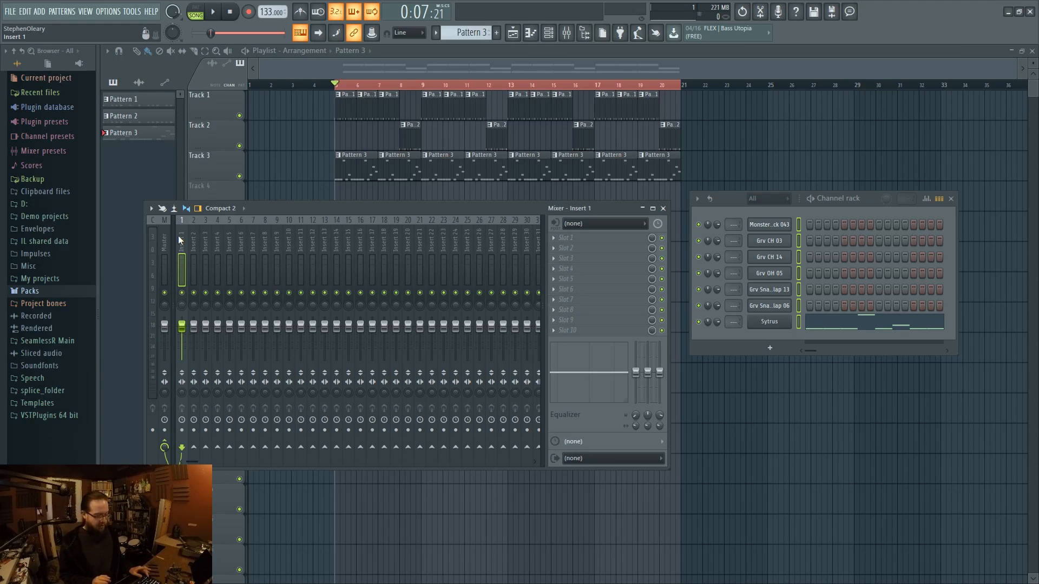
pyautogui.hotkey('ctrl', 'shift', 'l')
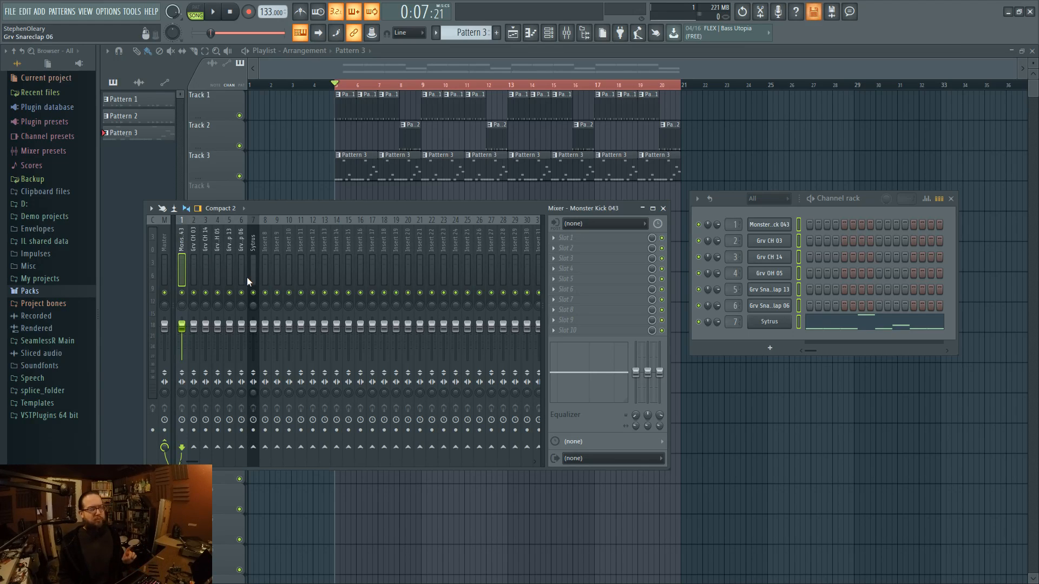
pyautogui.click(206, 247)
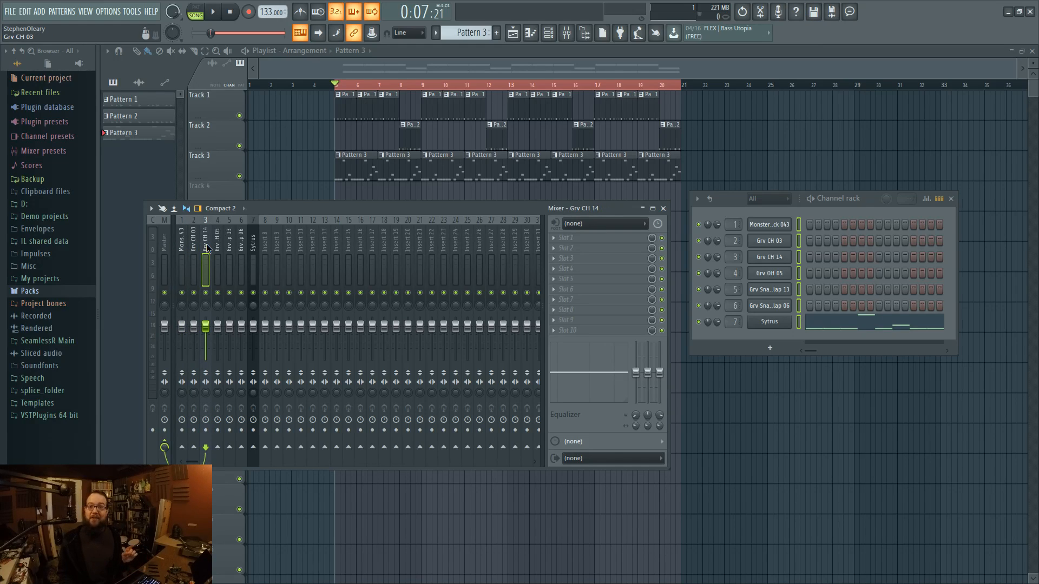
pyautogui.click(253, 250)
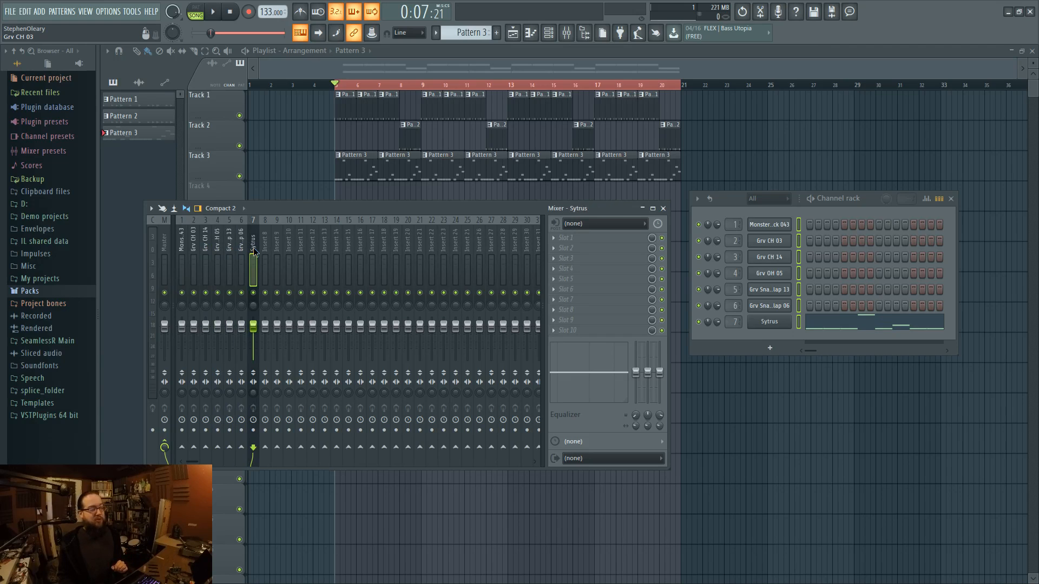
# - Show the Sytrus plugin window from the channel rack, and bring the mixer back in front of it
pyautogui.click(770, 323)
pyautogui.click(775, 324)
pyautogui.click(777, 324)
pyautogui.click(779, 326)
pyautogui.click(779, 326)
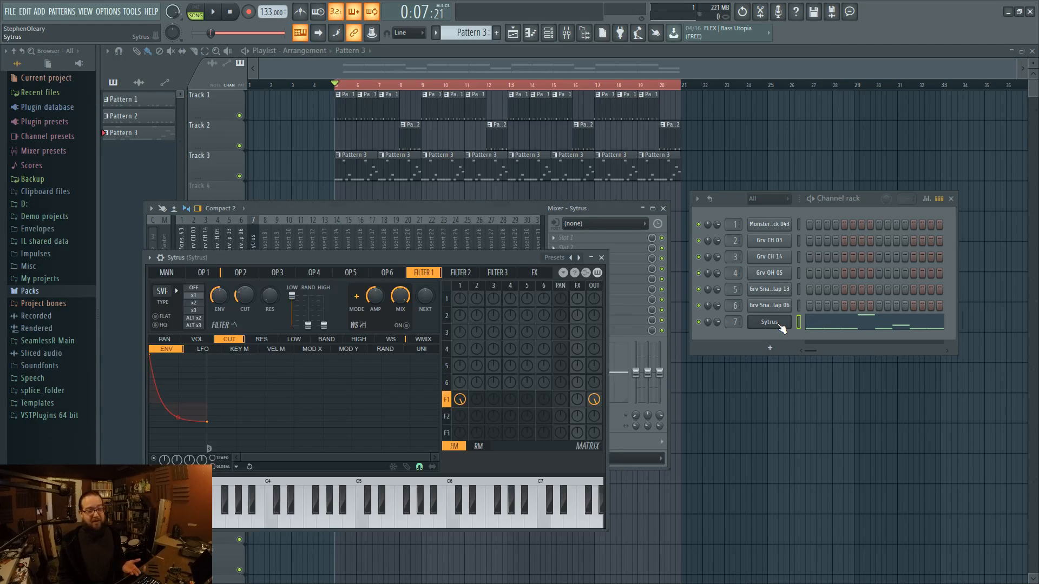
pyautogui.click(301, 215)
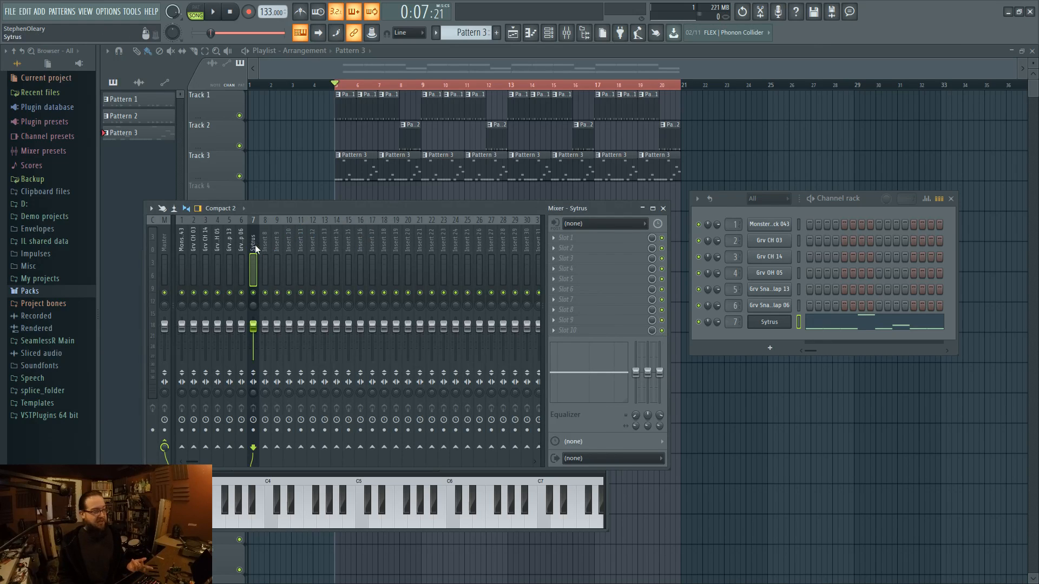
# - Rename the Sytrus channel to "bass" and give it a blue colour
pyautogui.rightClick(770, 329)
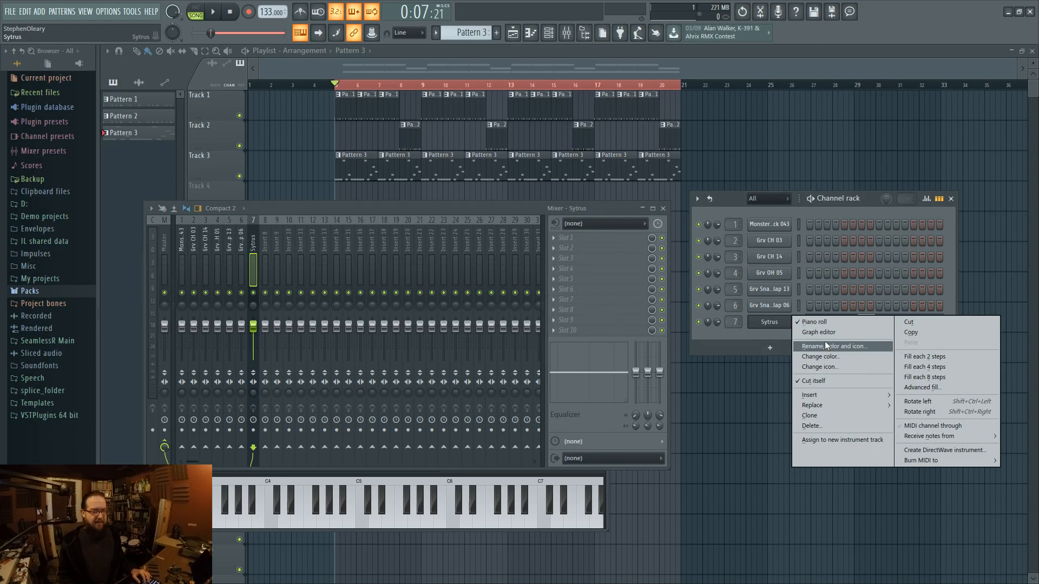
pyautogui.click(824, 343)
pyautogui.click(822, 336)
pyautogui.write('bass')
pyautogui.press('Return')
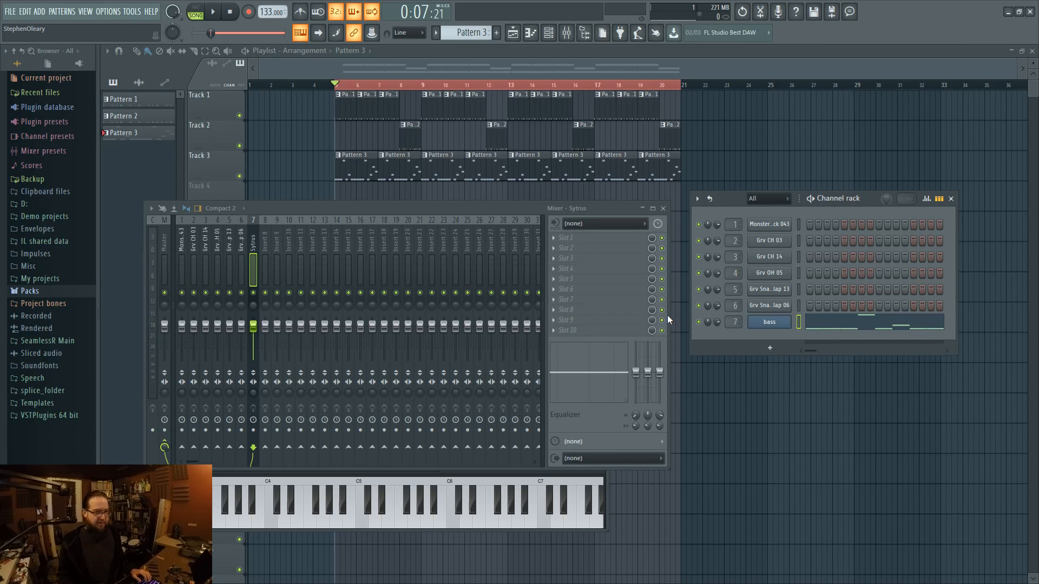
# - Link all seven channels to consecutive mixer tracks again, this time starting at Insert 8
pyautogui.click(183, 244)
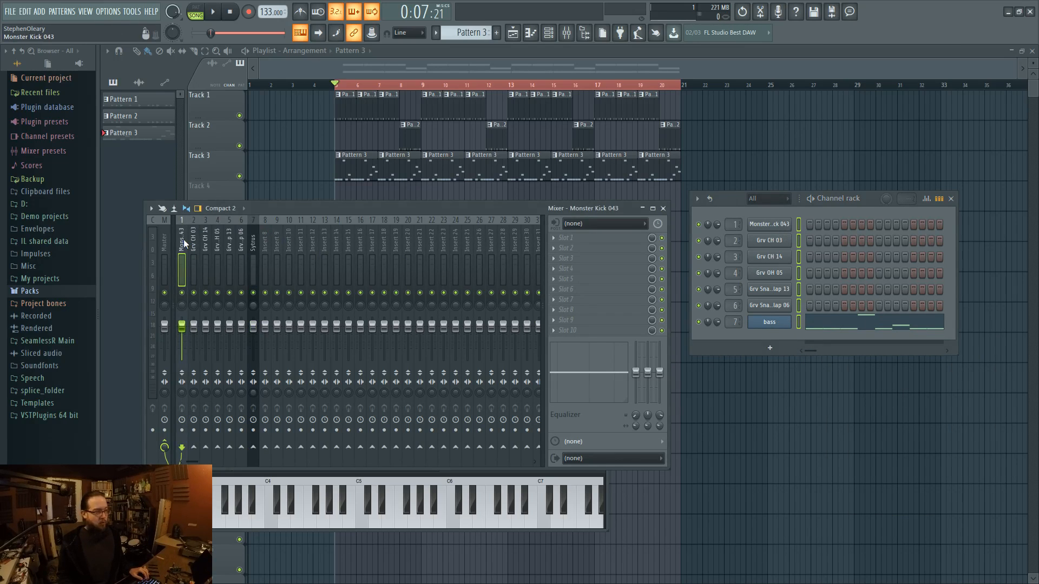
pyautogui.click(254, 245)
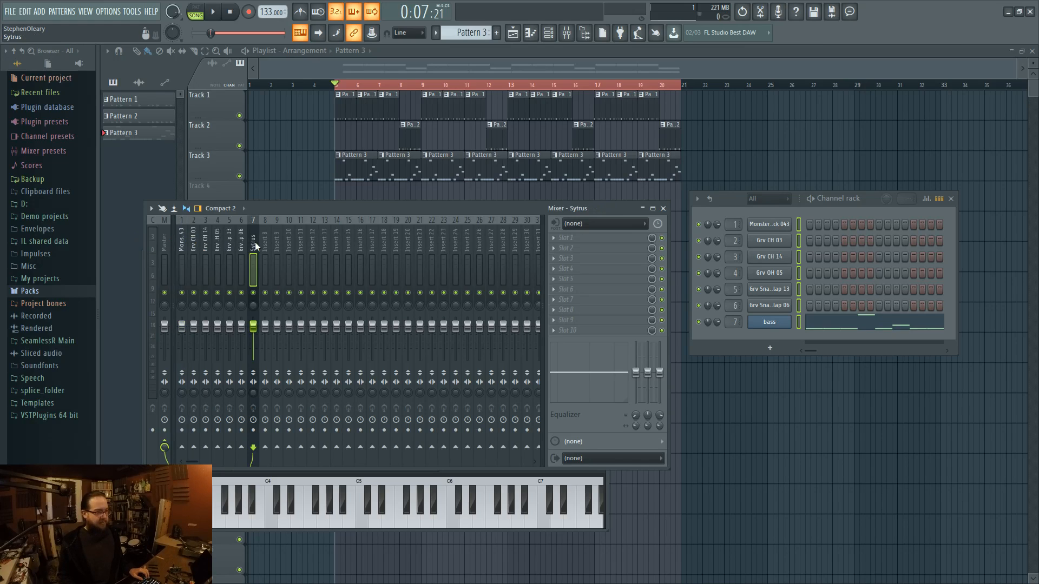
pyautogui.click(266, 248)
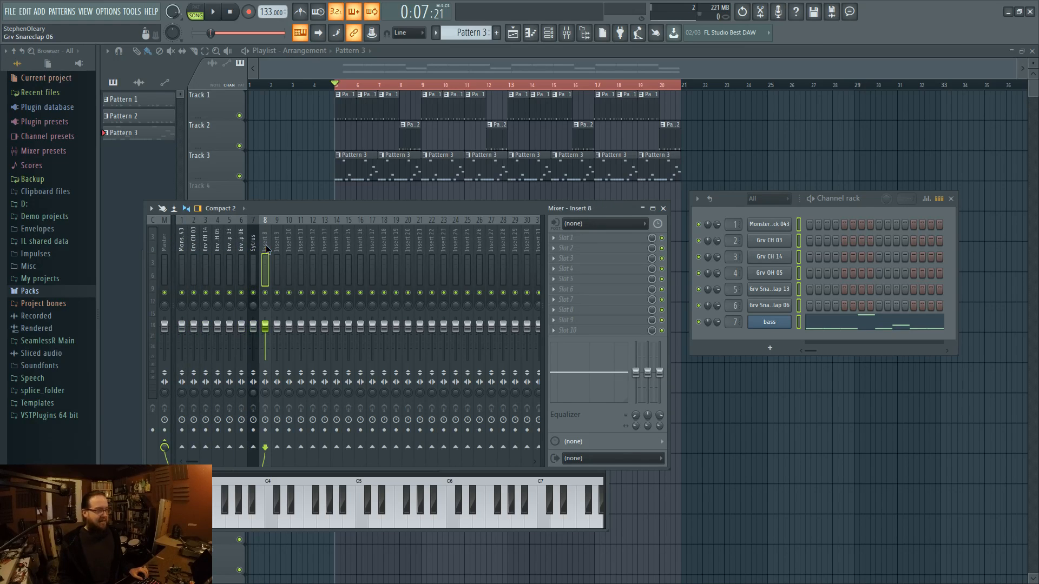
pyautogui.hotkey('ctrl', 'l')
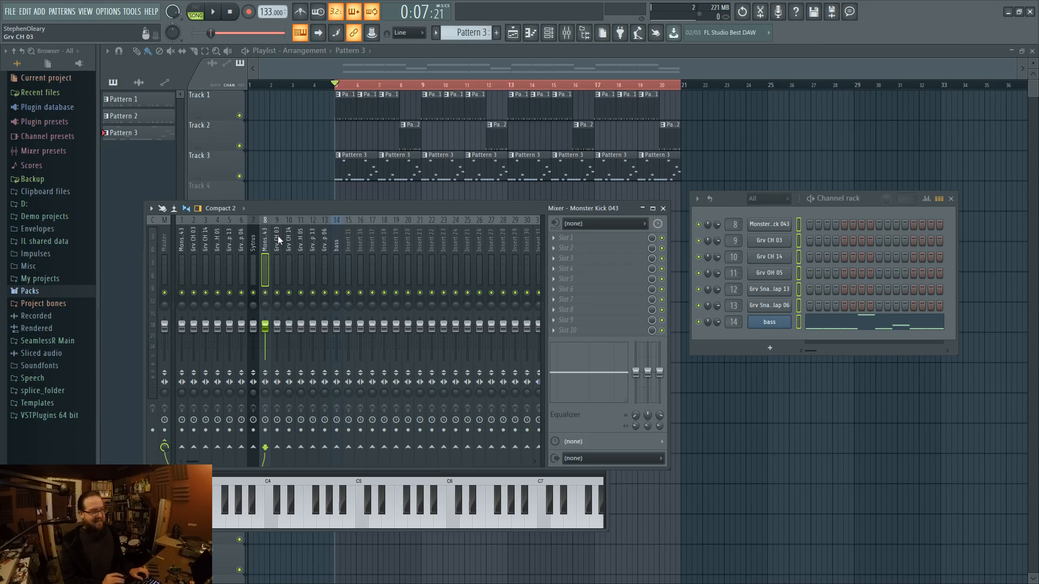
# - Select the bass track at mixer position 14 and briefly play the song to check the newly linked tracks' meters
pyautogui.click(335, 243)
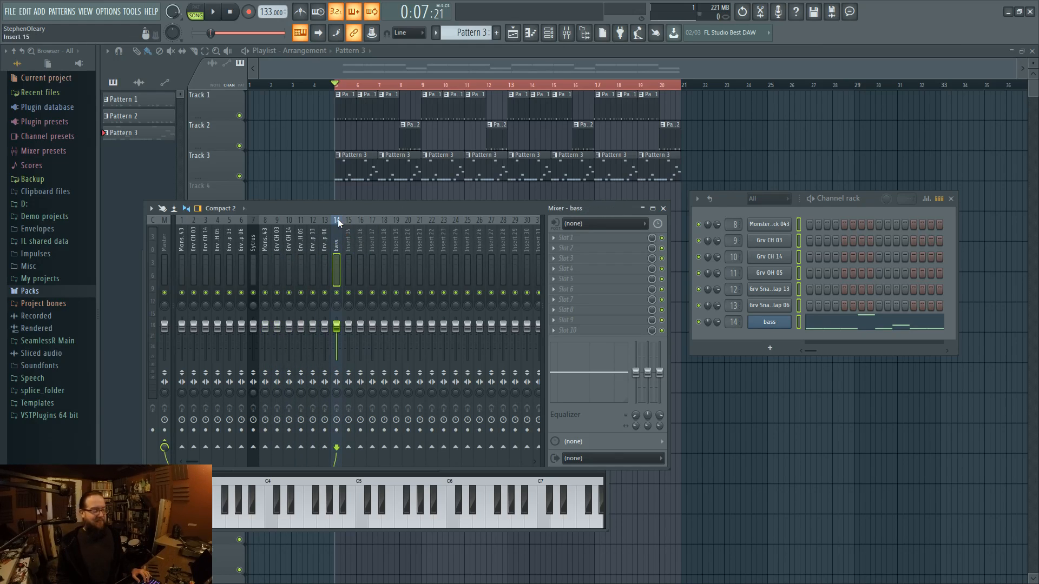
pyautogui.press('space')
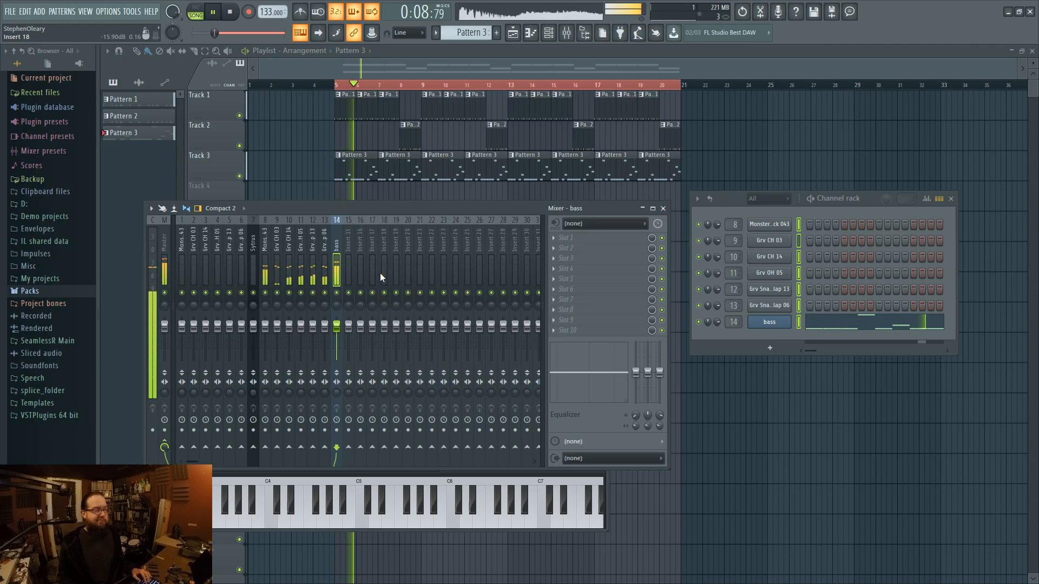
pyautogui.press('space')
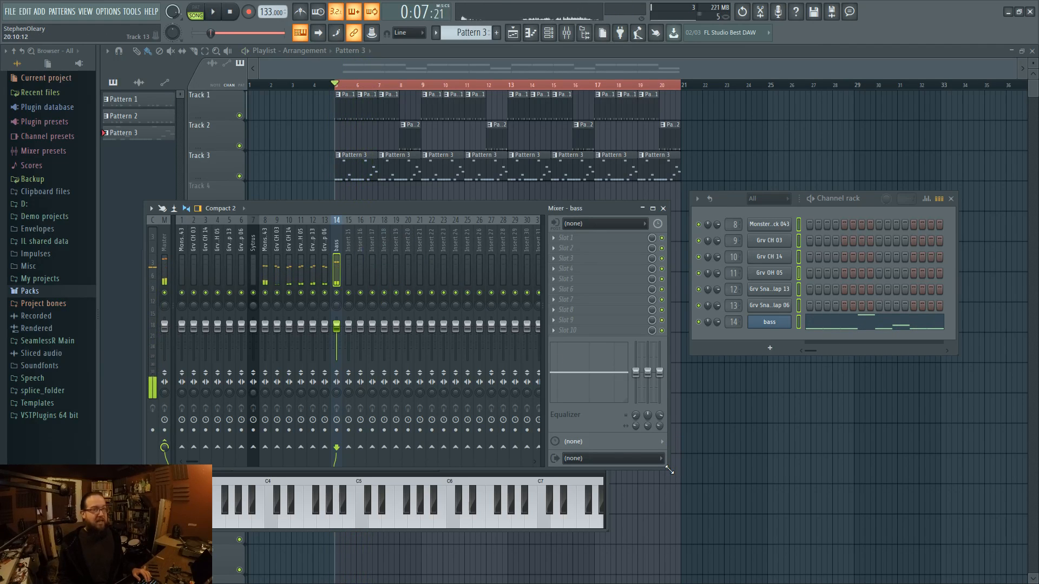
# - Enlarge the mixer window to show more insert tracks and place it over the playlist, clear of the browser
pyautogui.moveTo(434, 209); pyautogui.dragTo(598, 165)
pyautogui.moveTo(833, 427); pyautogui.dragTo(1011, 458)
pyautogui.moveTo(411, 167); pyautogui.dragTo(415, 130)
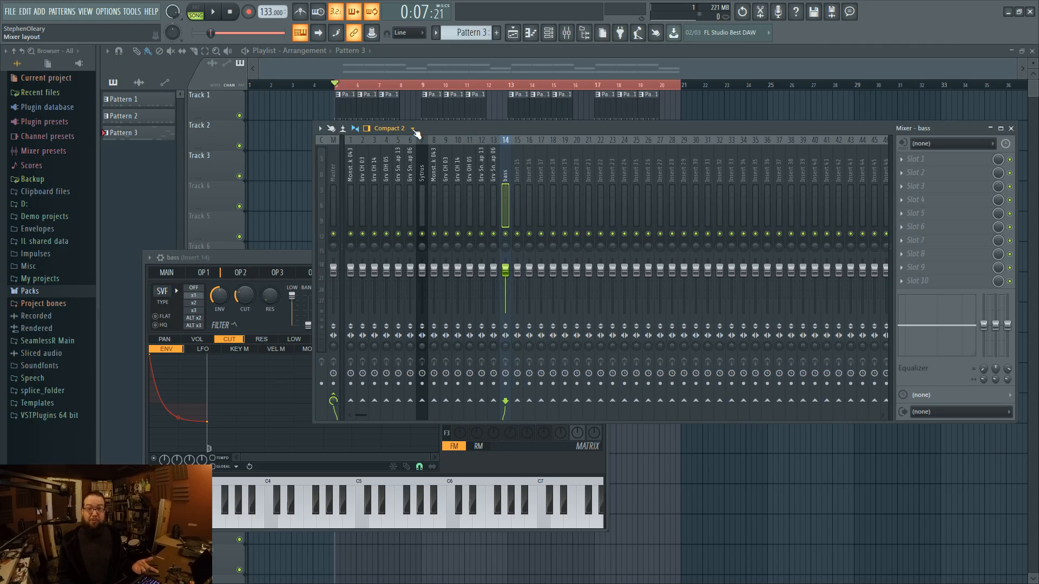
# - Compare the Wide, Wide 3, Wide alt and Extra large mixer layouts, and return to Compact 2
pyautogui.click(413, 129)
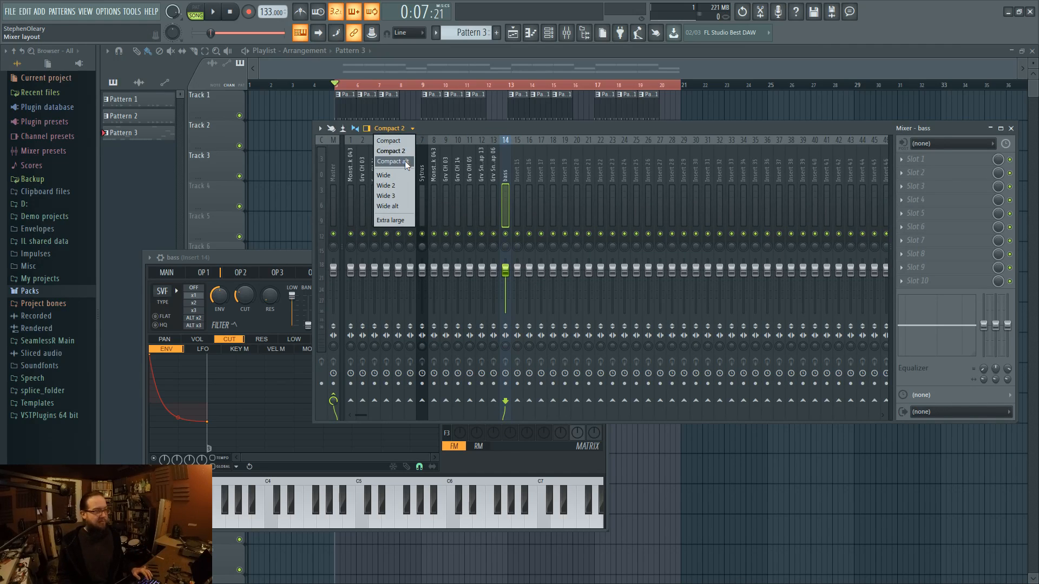
pyautogui.click(400, 174)
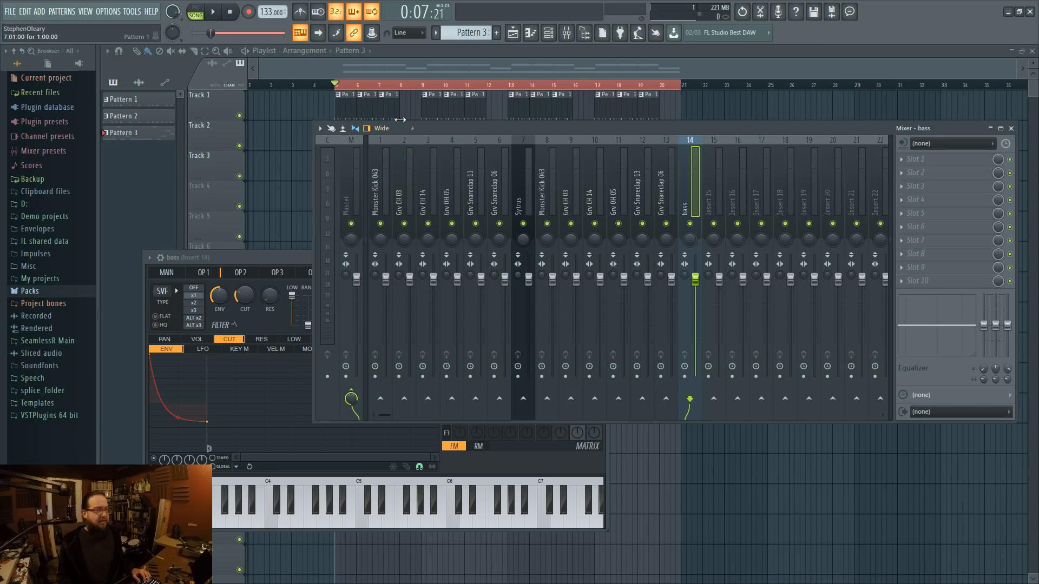
pyautogui.click(412, 128)
pyautogui.click(386, 195)
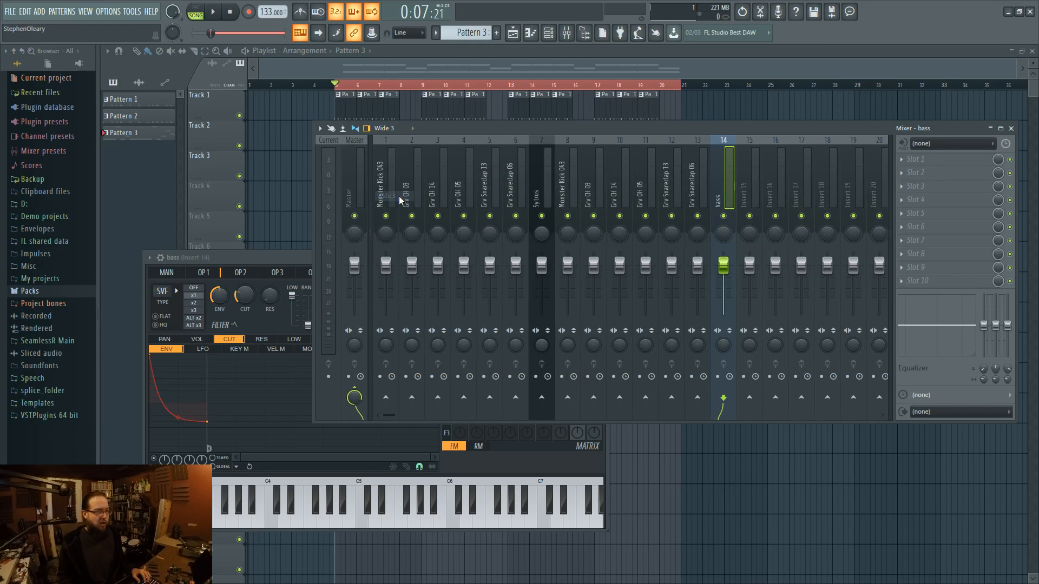
pyautogui.click(412, 128)
pyautogui.click(405, 207)
pyautogui.click(412, 128)
pyautogui.click(395, 221)
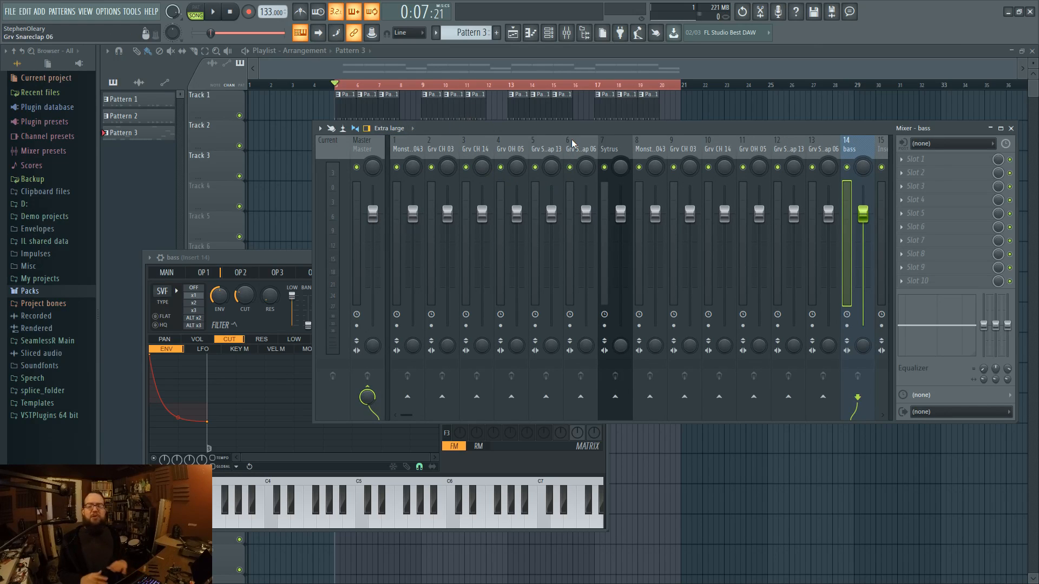
pyautogui.click(389, 128)
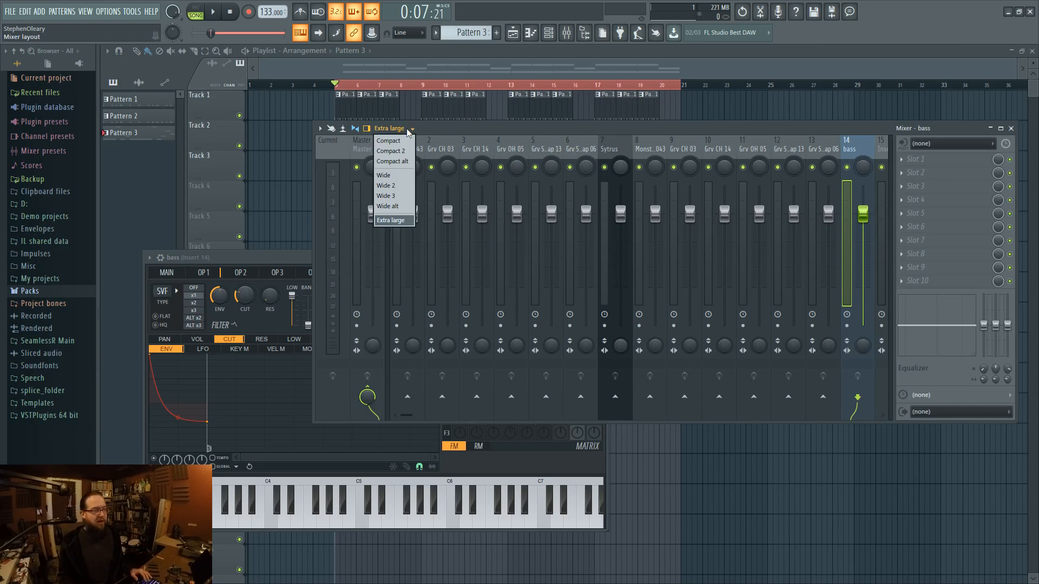
pyautogui.click(393, 168)
# - Narrow the mixer window and reposition it to uncover the playlist clips and the synth window, and briefly play the song
pyautogui.moveTo(576, 130)
pyautogui.mouseDown()
pyautogui.moveTo(595, 131)
pyautogui.moveTo(568, 139)
pyautogui.mouseUp()
pyautogui.scroll(-5, 587, 203)
pyautogui.scroll(5, 586, 206)
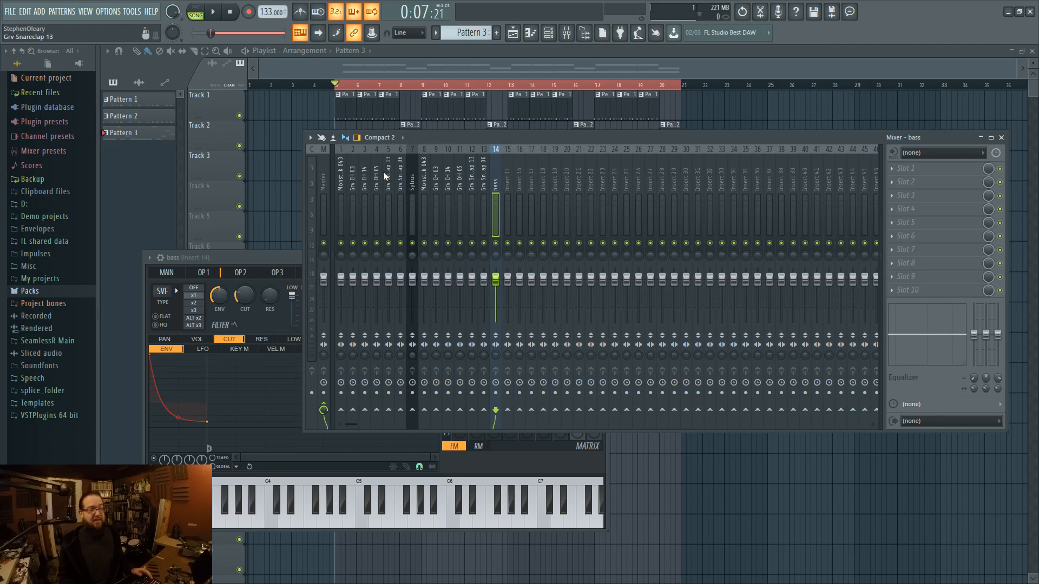
pyautogui.moveTo(311, 198); pyautogui.dragTo(585, 183)
pyautogui.moveTo(766, 143); pyautogui.dragTo(697, 130)
pyautogui.press('space')
pyautogui.press('space')
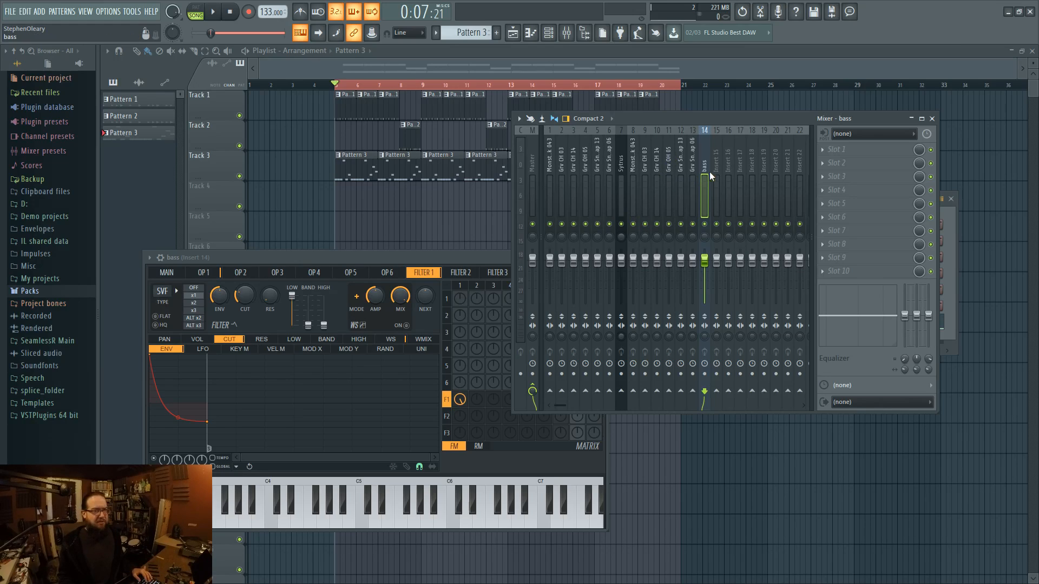
# - Move the bass mixer track from position 14 to position 30, and widen the mixer window
pyautogui.scroll(-3, 687, 168)
pyautogui.scroll(2, 627, 176)
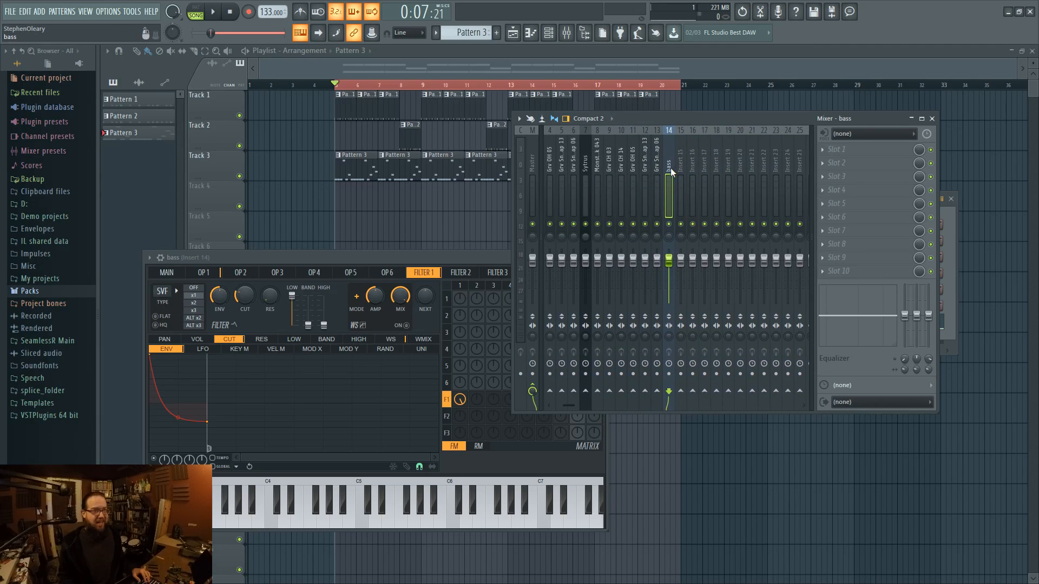
pyautogui.keyDown('alt'); pyautogui.scroll(-12, 670, 168); pyautogui.keyUp('alt')
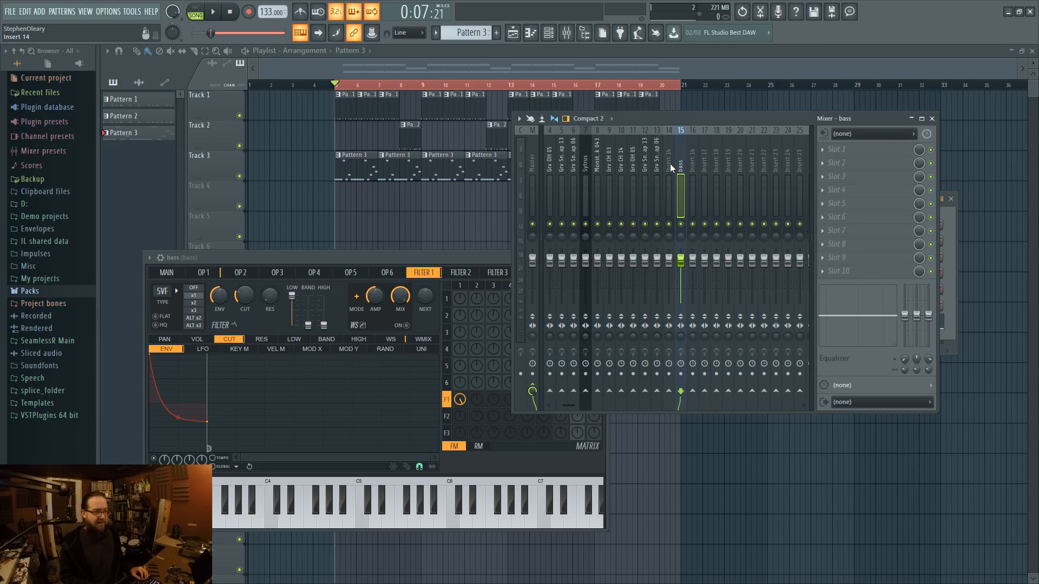
pyautogui.keyDown('alt'); pyautogui.scroll(-6, 670, 168); pyautogui.keyUp('alt')
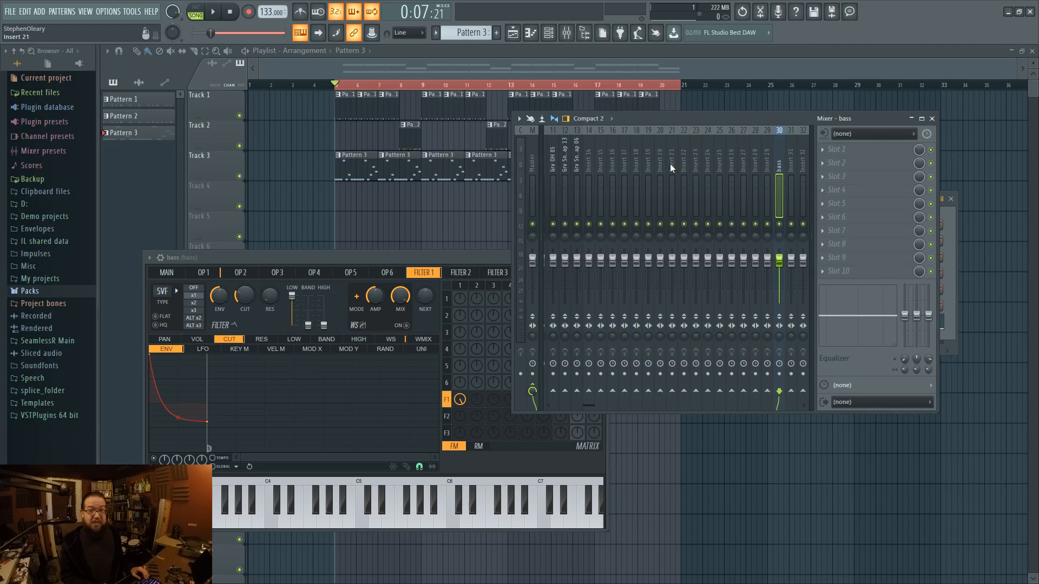
pyautogui.moveTo(513, 228); pyautogui.dragTo(417, 227)
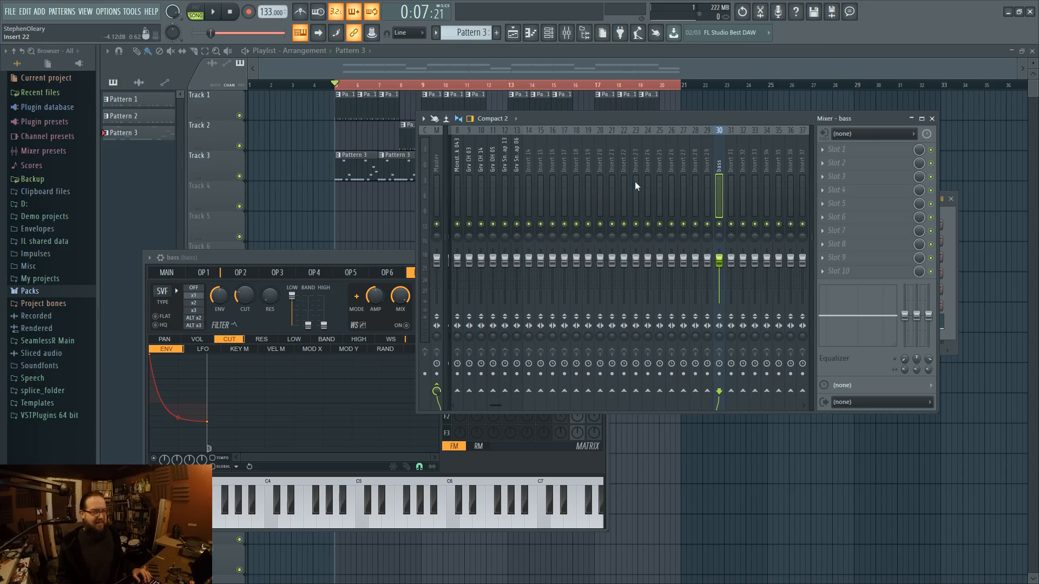
# - Try out the bass track's routing by switching off its Master send and sending it to Inserts 24 and 25, and restore Master-only routing
pyautogui.rightClick(636, 391)
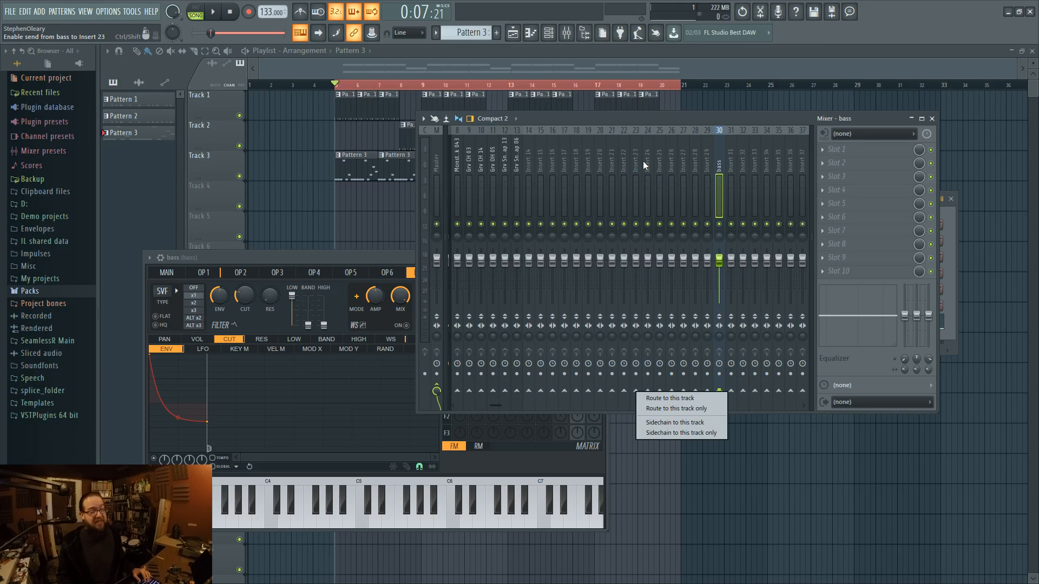
pyautogui.click(726, 158)
pyautogui.click(719, 159)
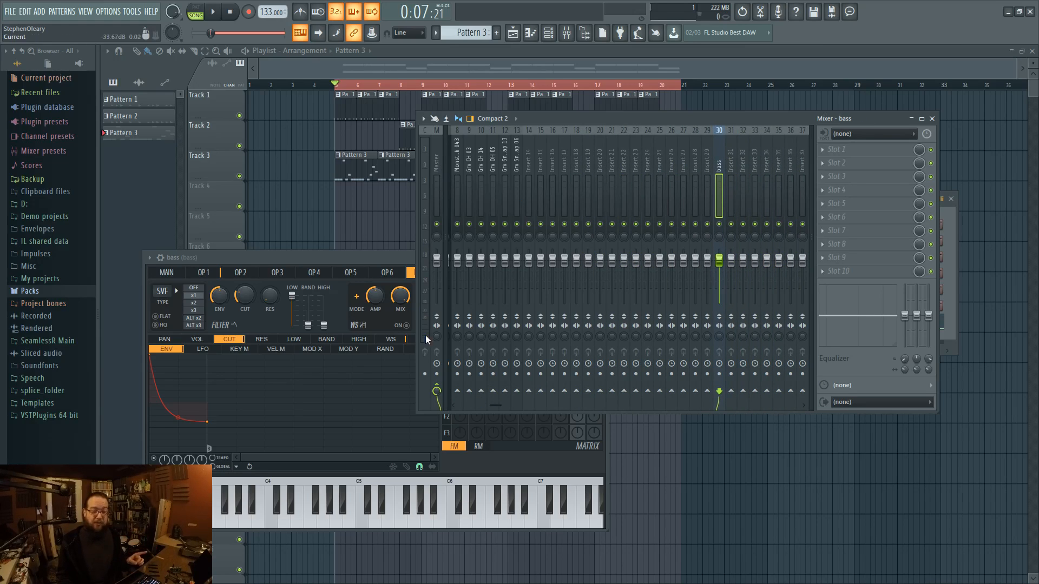
pyautogui.click(436, 389)
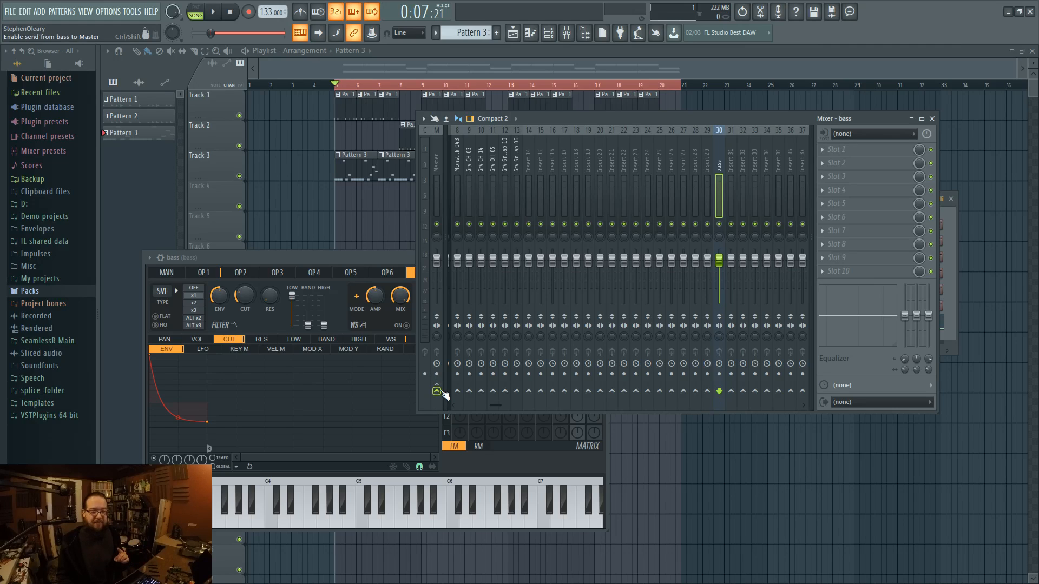
pyautogui.click(648, 390)
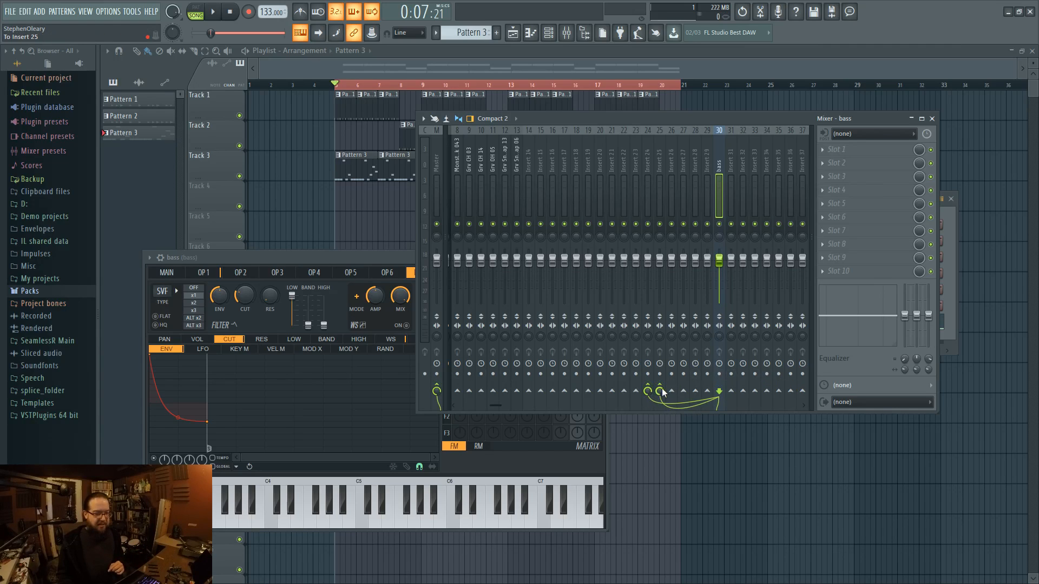
pyautogui.rightClick(657, 390)
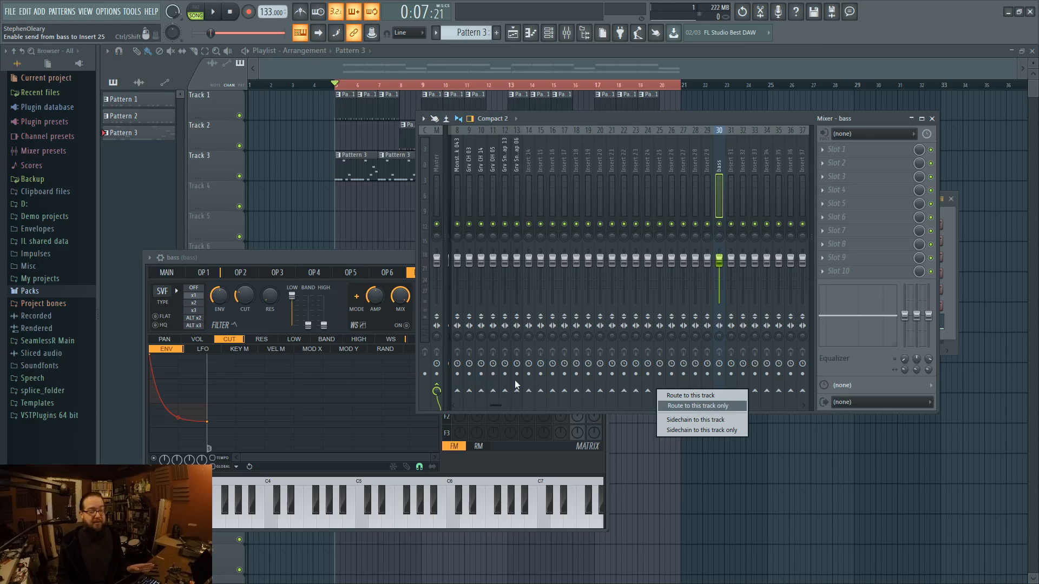
pyautogui.click(701, 403)
pyautogui.click(733, 148)
pyautogui.click(721, 151)
pyautogui.hscroll(3, 700, 141)
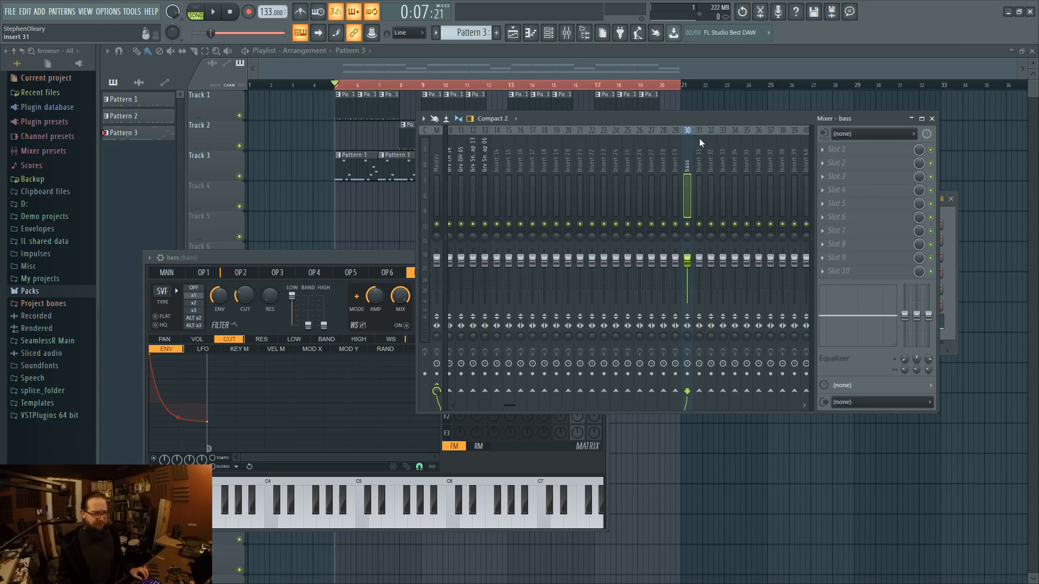
pyautogui.click(705, 169)
pyautogui.click(683, 168)
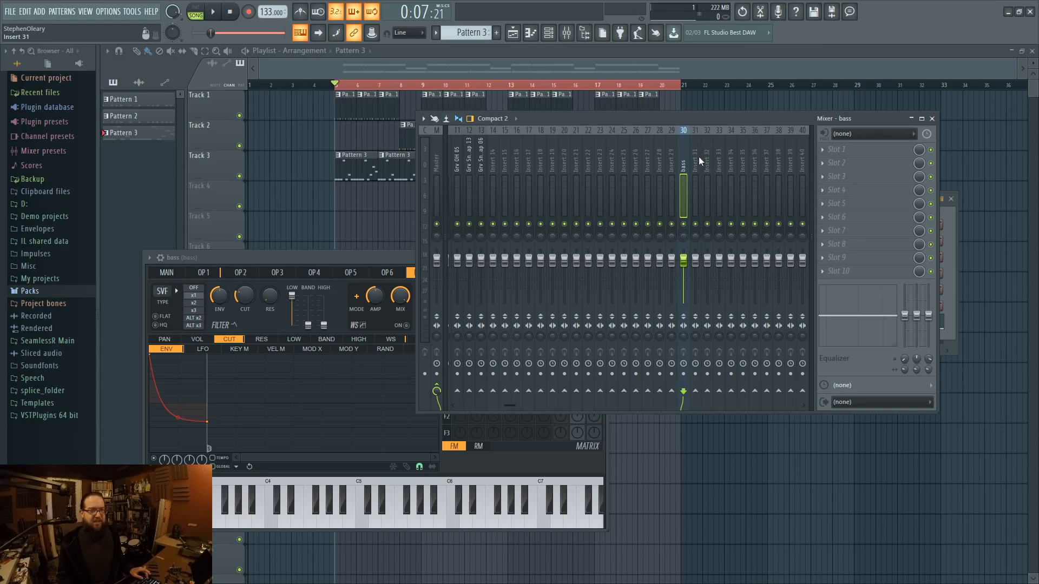
# - Route the bass mixer track at position 30 only to Insert 25
pyautogui.moveTo(694, 167); pyautogui.dragTo(754, 176)
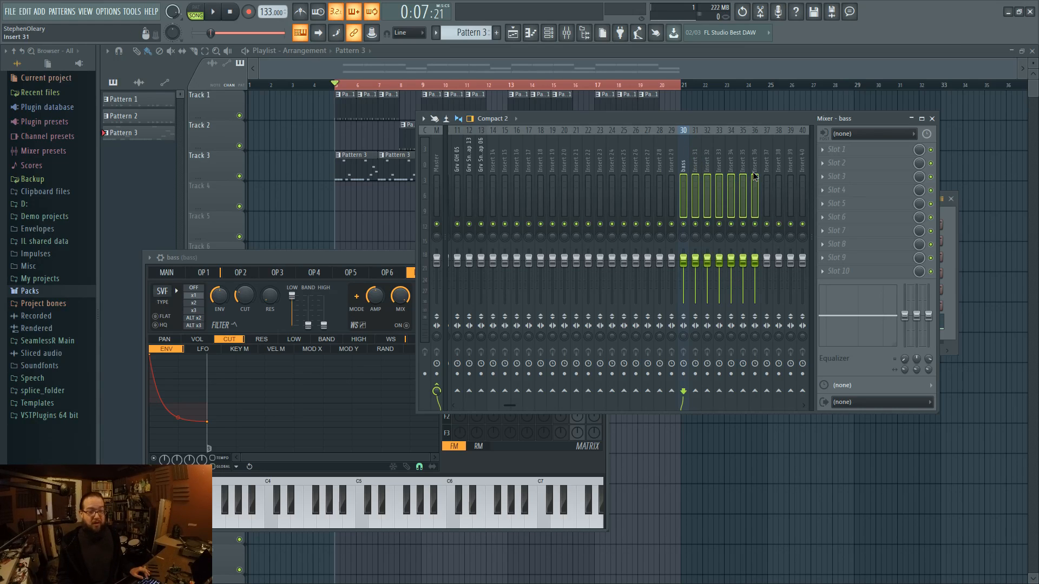
pyautogui.click(684, 161)
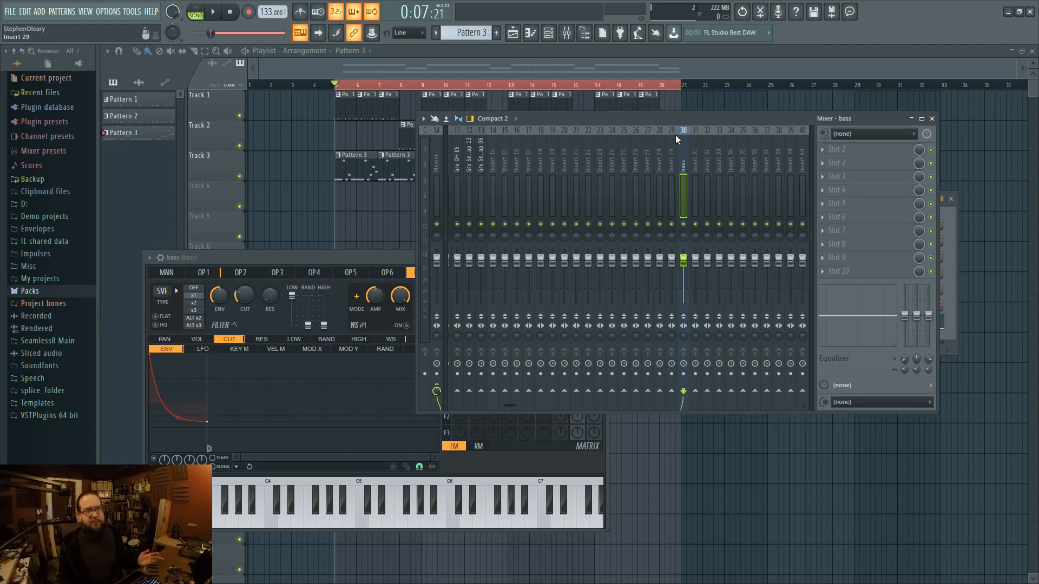
pyautogui.scroll(-3, 661, 176)
pyautogui.scroll(9, 661, 176)
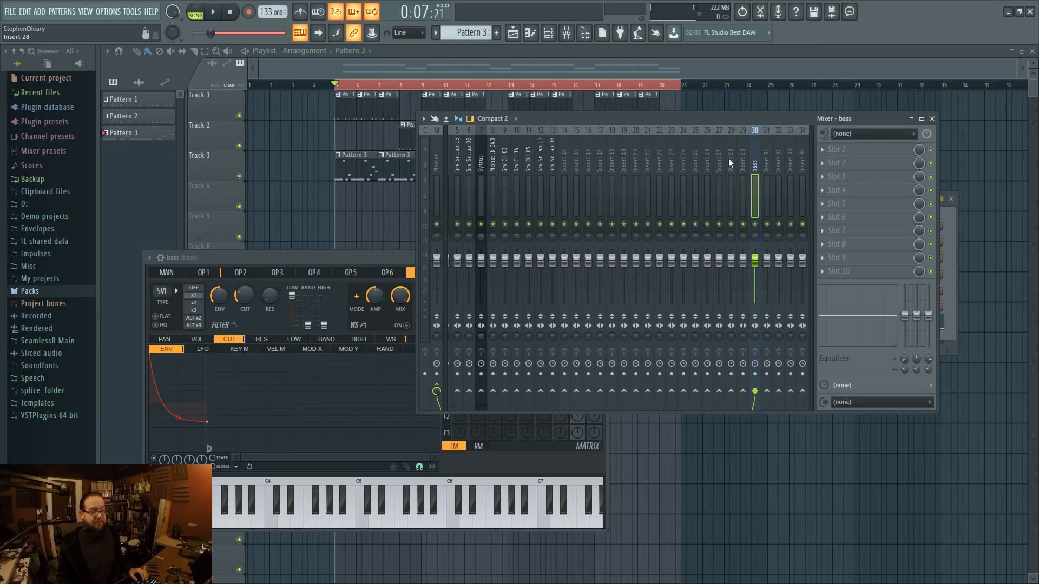
pyautogui.rightClick(695, 391)
pyautogui.click(705, 411)
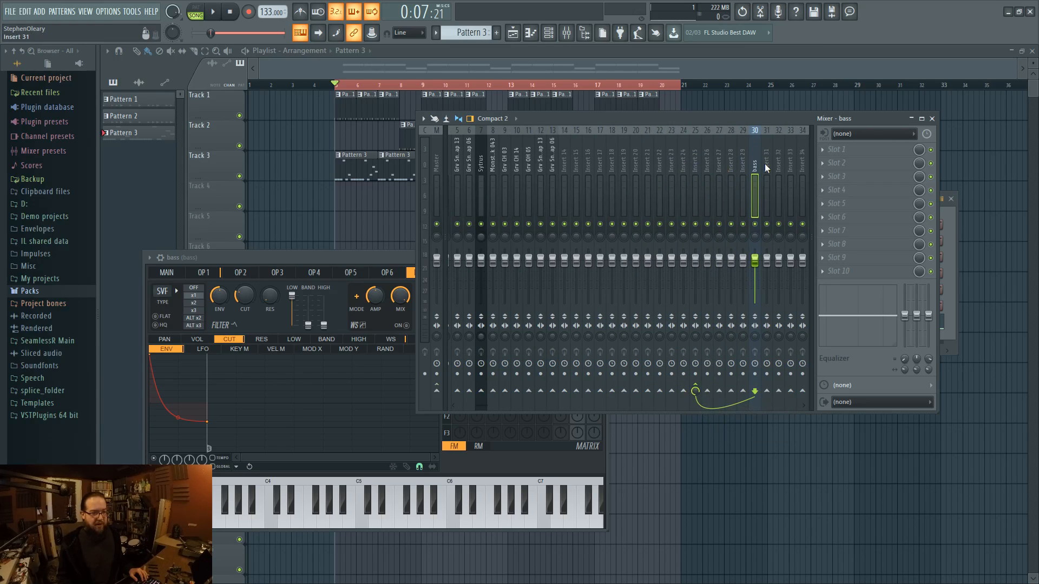
# - Rename mixer Insert 25 as sidechain
pyautogui.click(694, 165)
pyautogui.press('F2')
pyautogui.write('sidechain')
pyautogui.press('Return')
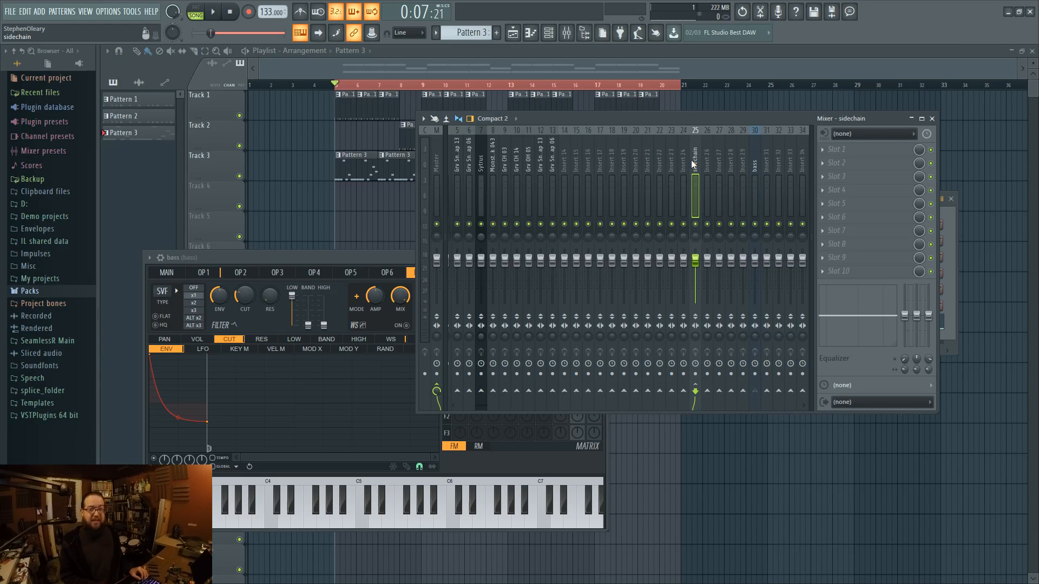
# - Reorder the mixer by shifting the sidechain track past bass and back, ending with sidechain at position 24 and bass at position 29
pyautogui.hotkey('alt', 'Left')
pyautogui.hotkey('alt', 'Right')
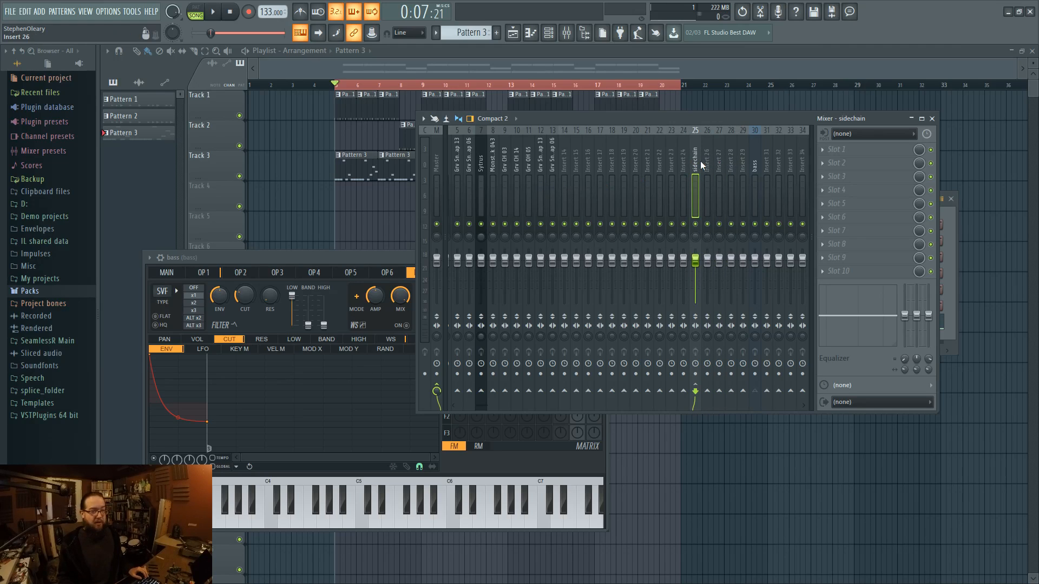
pyautogui.click(753, 167)
pyautogui.keyDown('shift'); pyautogui.click(707, 157); pyautogui.keyUp('shift')
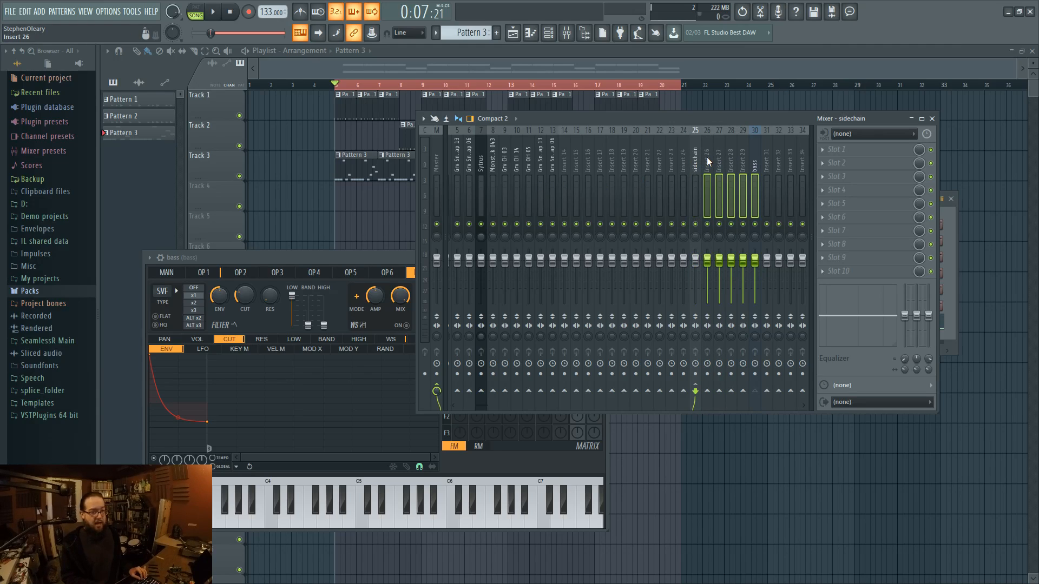
pyautogui.hotkey('alt', 'Left')
pyautogui.hotkey('alt', 'Right')
pyautogui.hotkey('alt', 'Right')
pyautogui.hotkey('alt', 'Right')
pyautogui.hotkey('alt', 'Right')
pyautogui.hotkey('alt', 'Right')
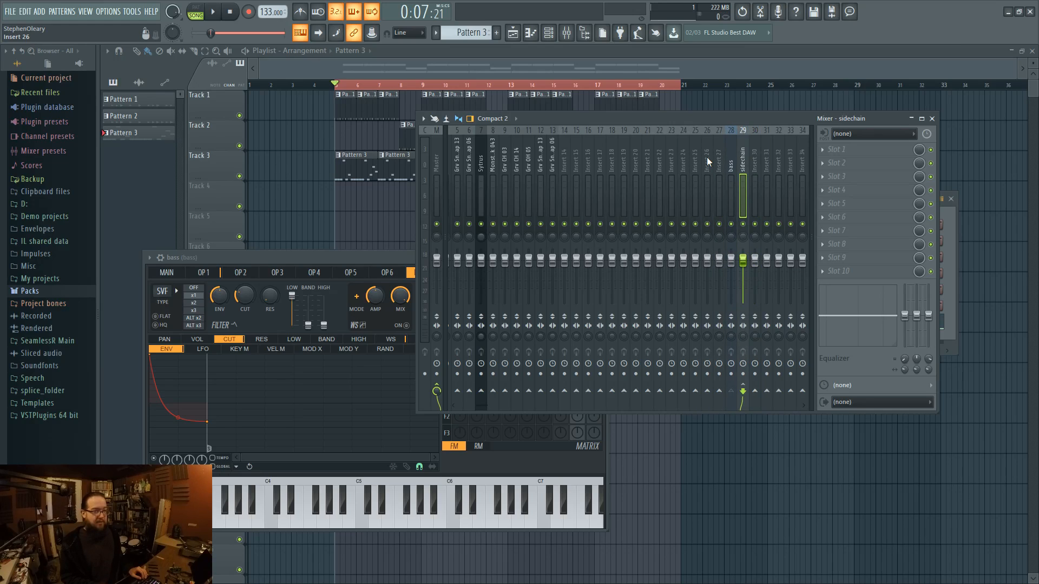
pyautogui.hotkey('alt', 'Left')
pyautogui.hotkey('alt', 'Left')
pyautogui.hotkey('alt', 'Left')
pyautogui.hotkey('alt', 'Left')
pyautogui.hotkey('alt', 'Left')
pyautogui.click(741, 166)
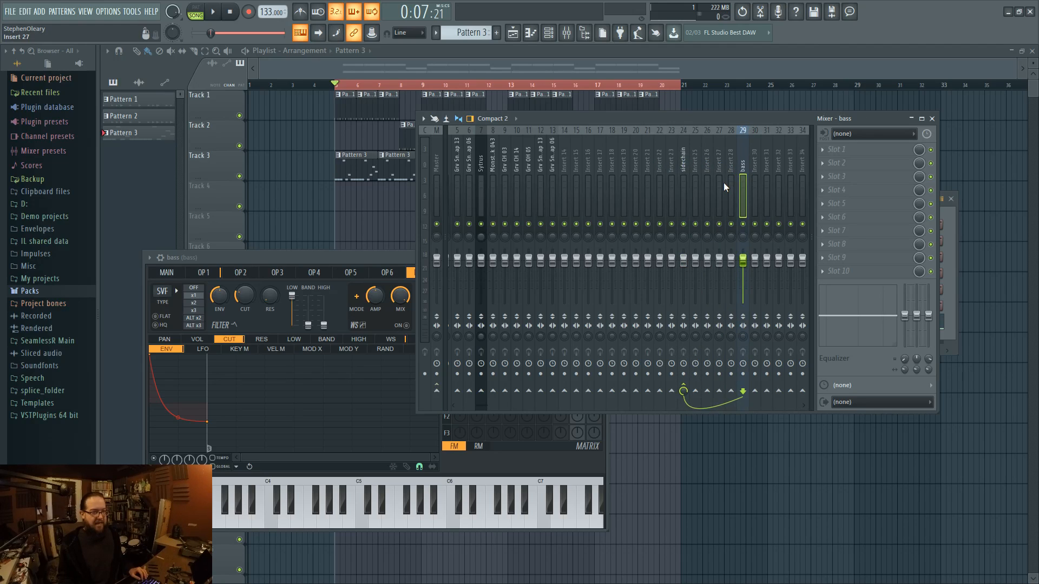
# - Load Fruity Limiter in the sidechain track's first effect slot, switch it to compressor mode and lower its window to uncover the mixer tracks
pyautogui.click(685, 169)
pyautogui.click(853, 149)
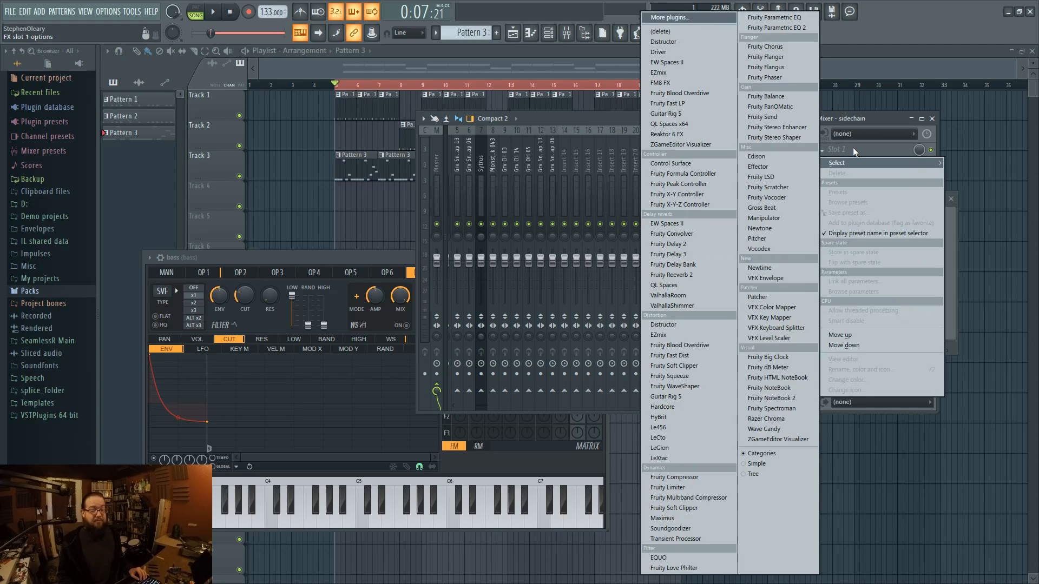
pyautogui.click(721, 486)
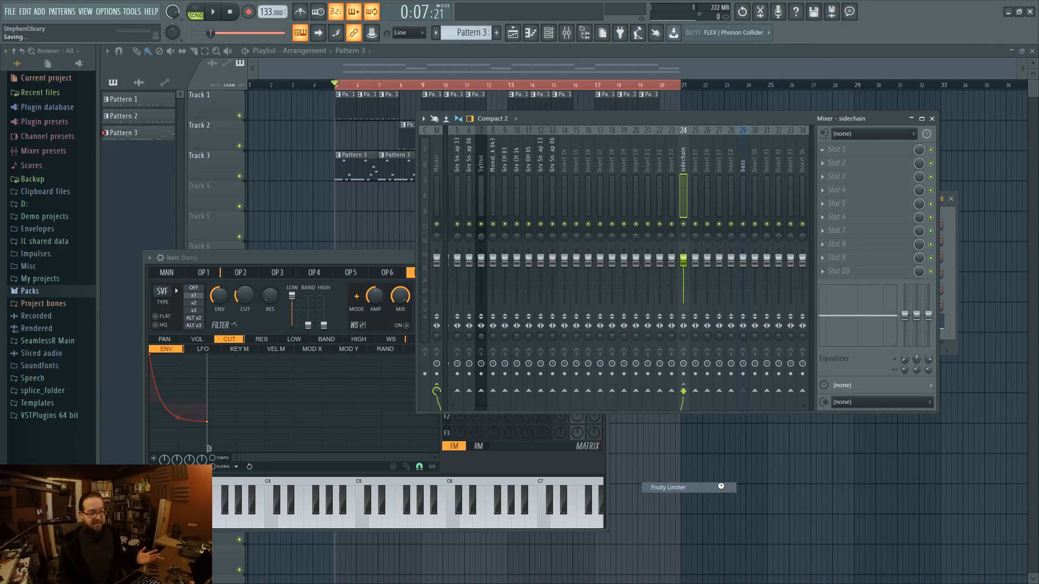
pyautogui.moveTo(405, 190); pyautogui.dragTo(748, 225)
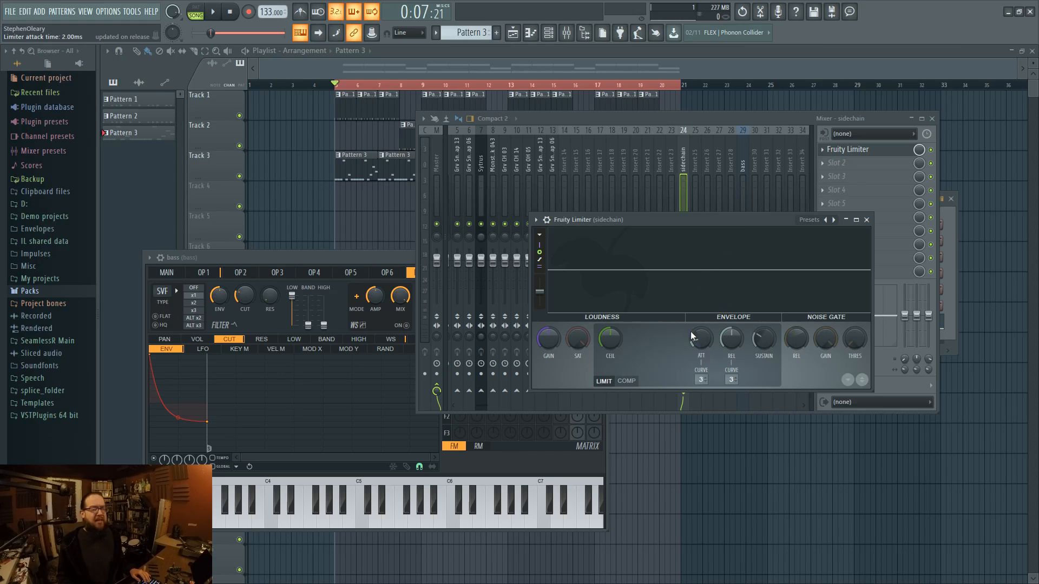
pyautogui.click(626, 382)
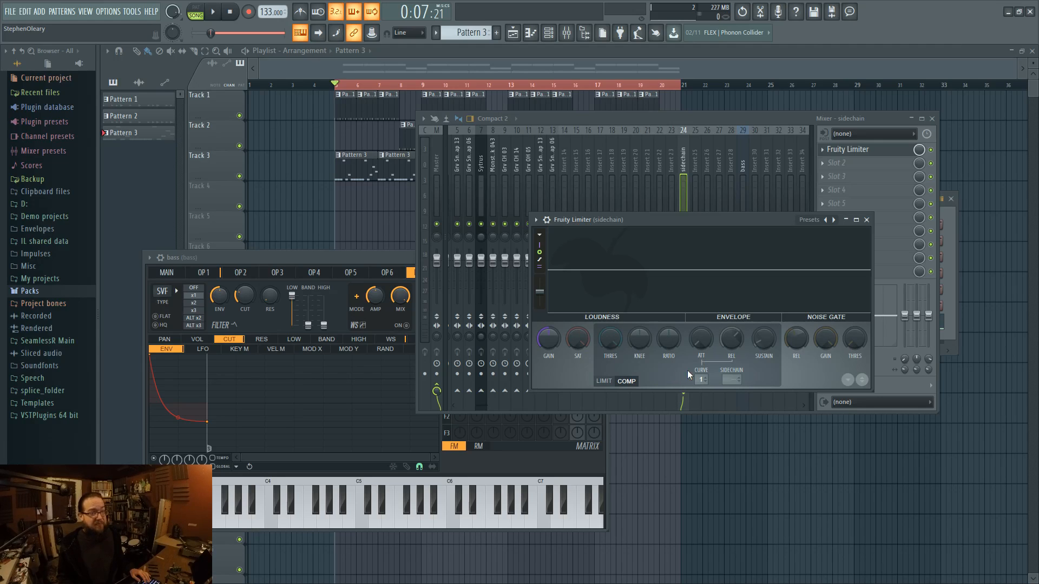
pyautogui.moveTo(722, 222); pyautogui.dragTo(730, 295)
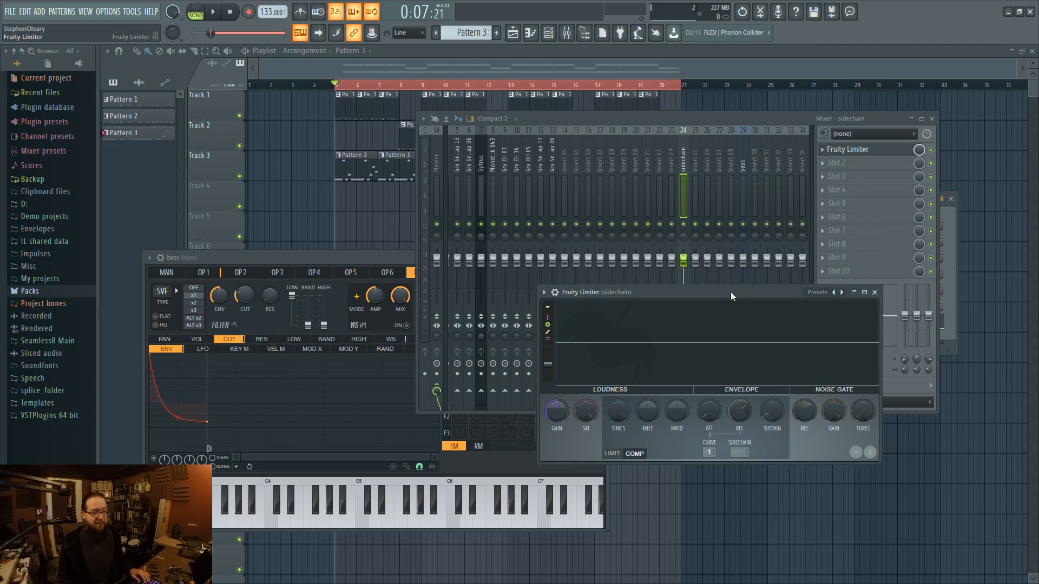
# - Send the Monster Kick 043 track to the sidechain track with the send level fully down, and view the routing options for Insert 25
pyautogui.click(496, 167)
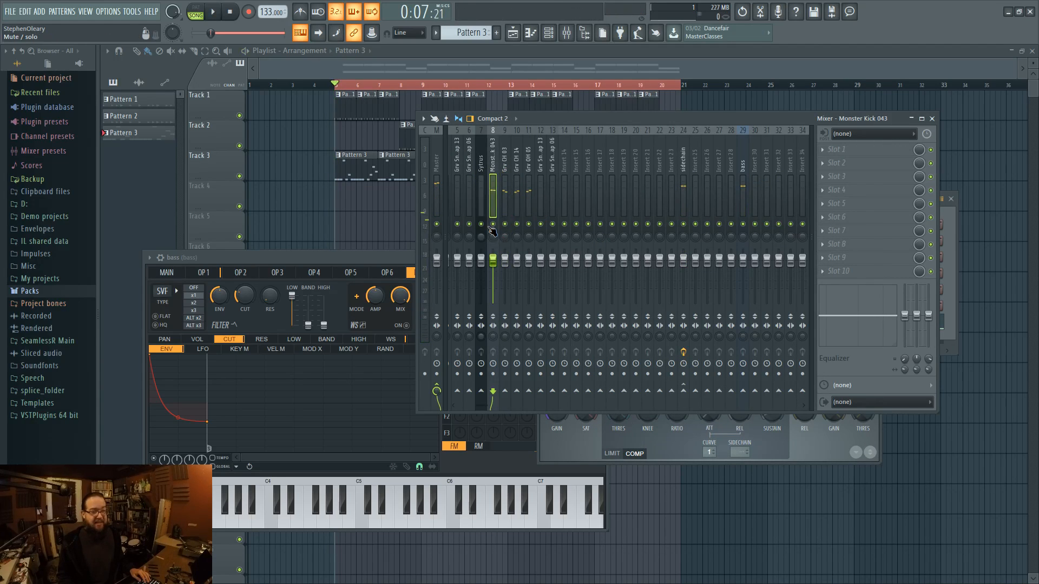
pyautogui.press('space')
pyautogui.press('space')
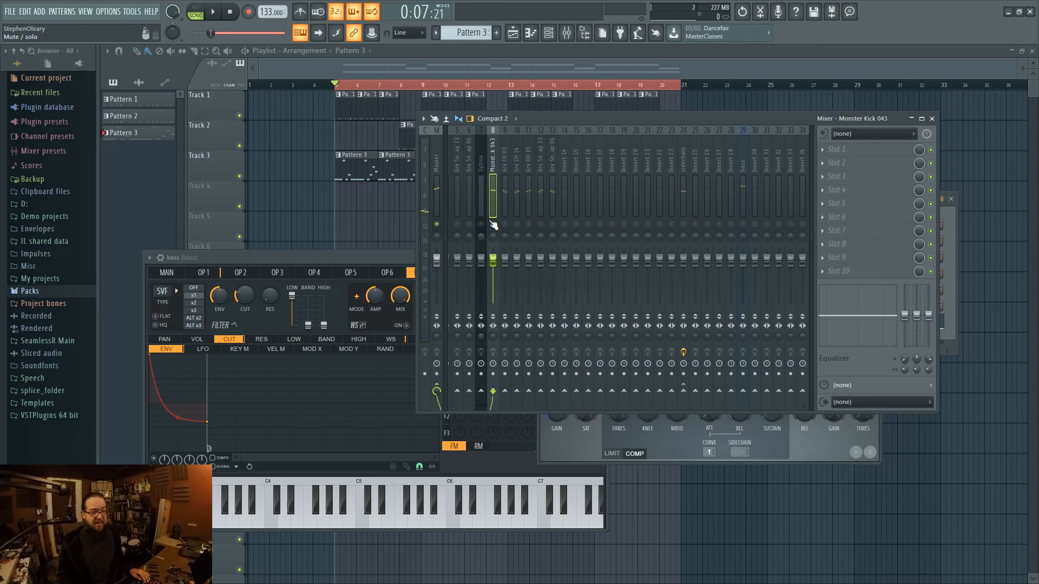
pyautogui.click(683, 391)
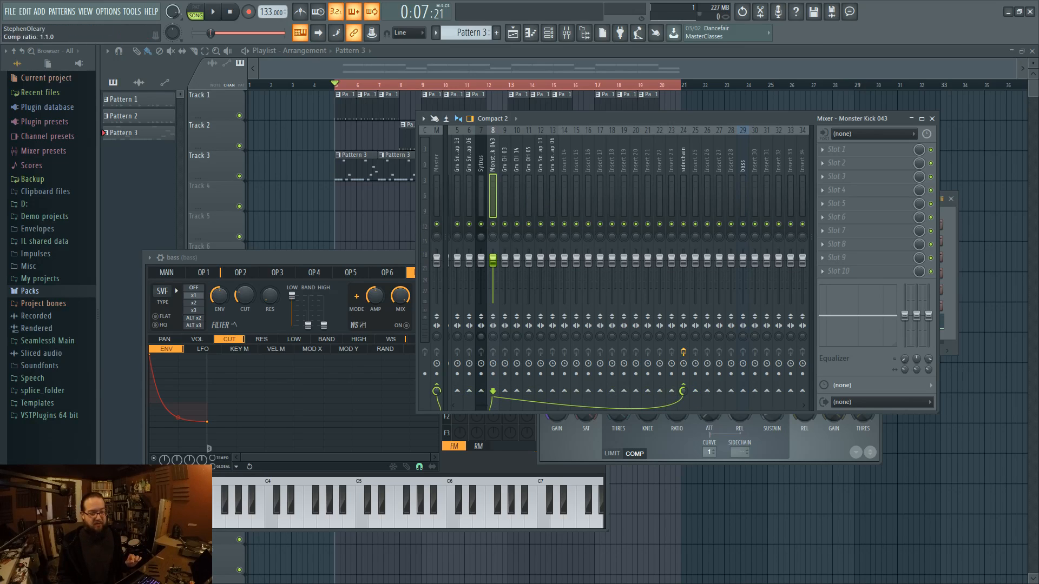
pyautogui.rightClick(695, 390)
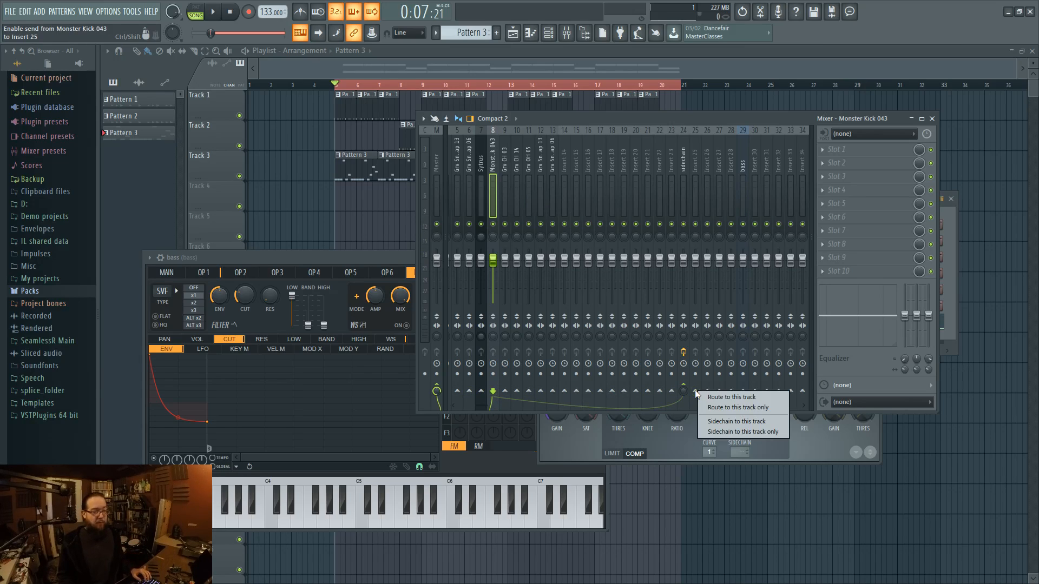
pyautogui.click(806, 112)
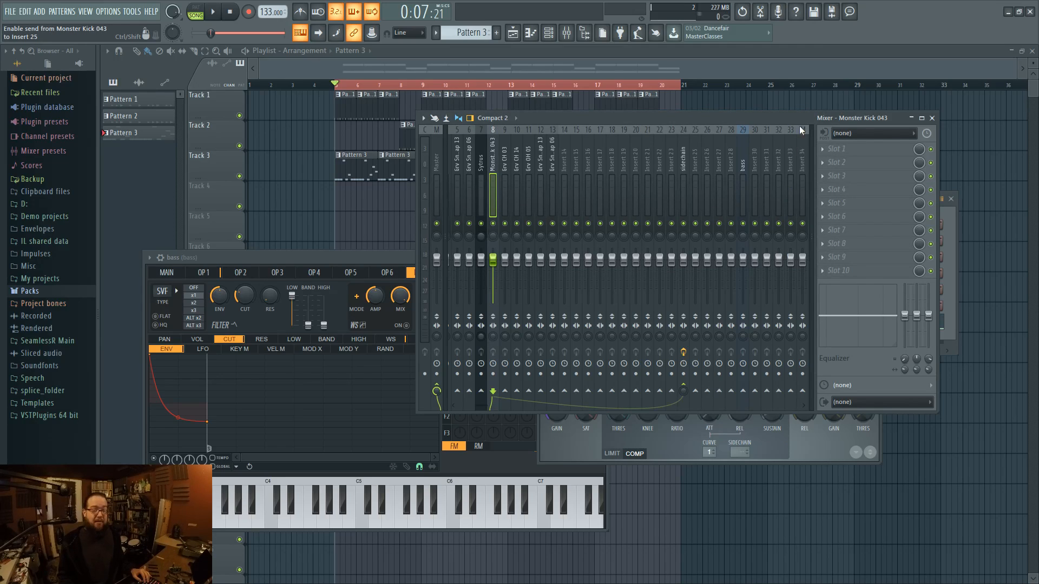
# - Reopen Fruity Limiter on the sidechain track and set its compressor's sidechain input to Monster Kick 043
pyautogui.click(685, 381)
pyautogui.click(890, 152)
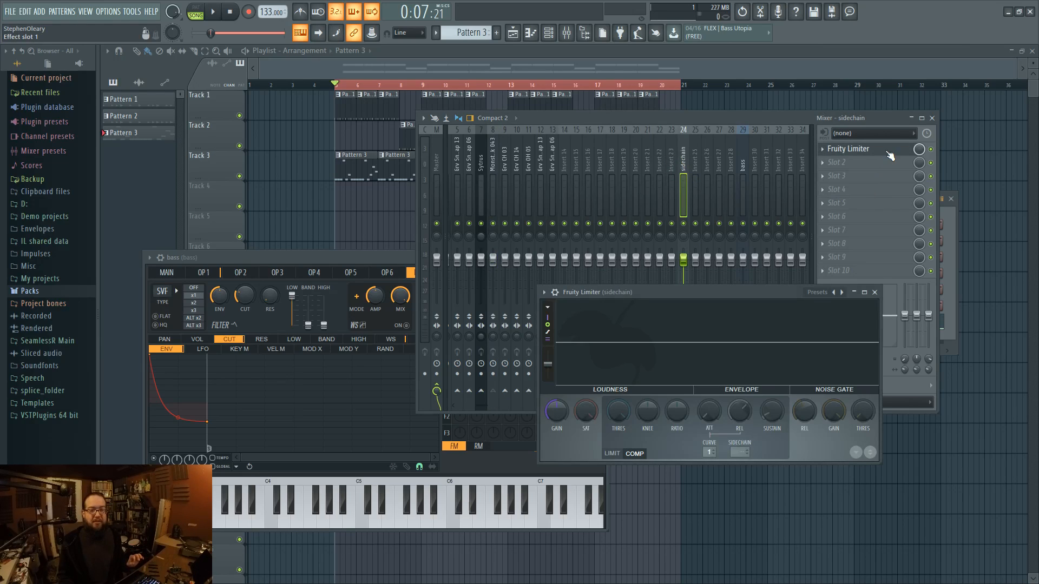
pyautogui.moveTo(726, 309); pyautogui.dragTo(723, 264)
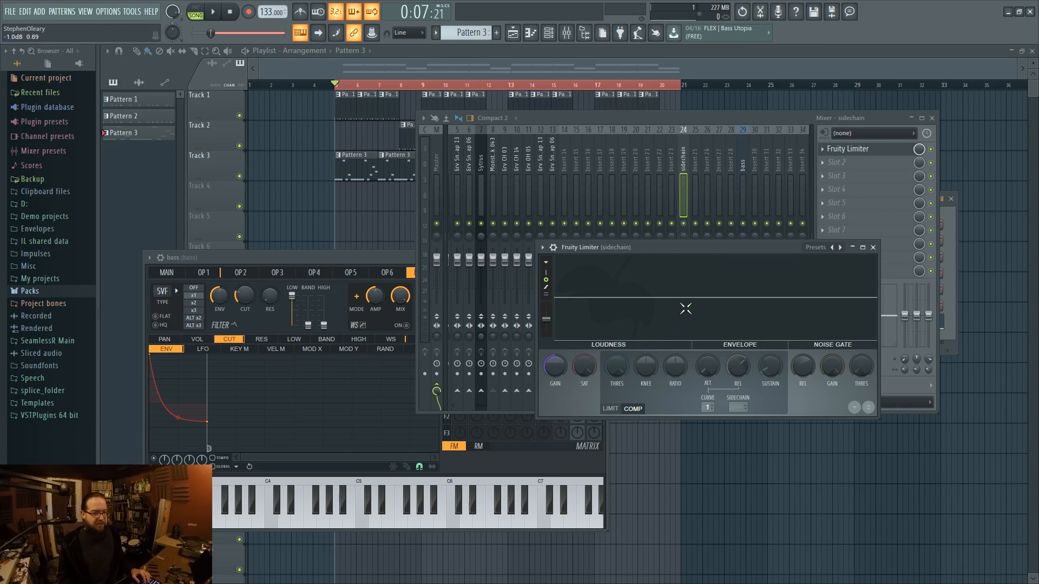
pyautogui.click(741, 409)
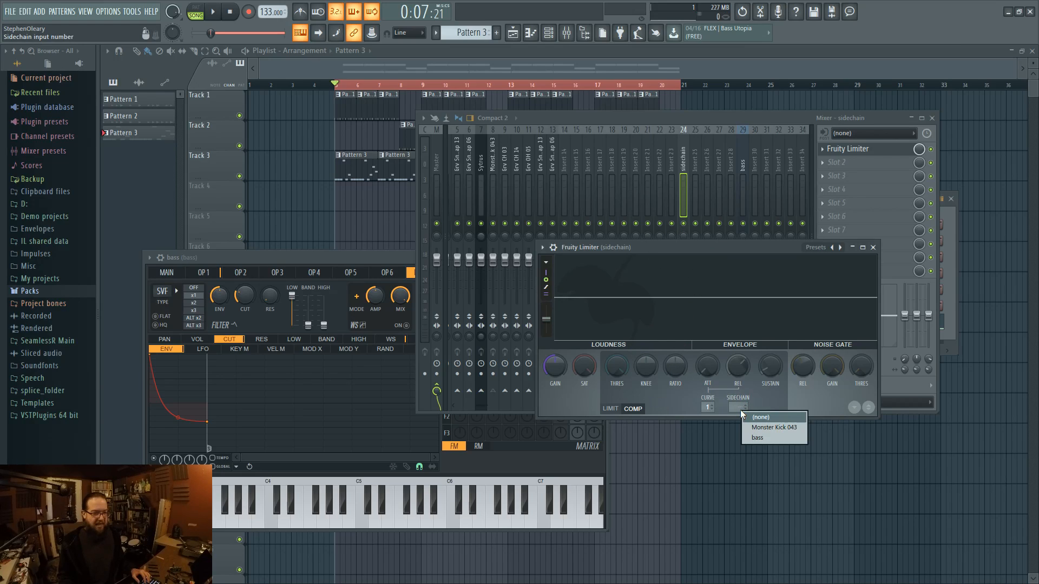
pyautogui.click(796, 426)
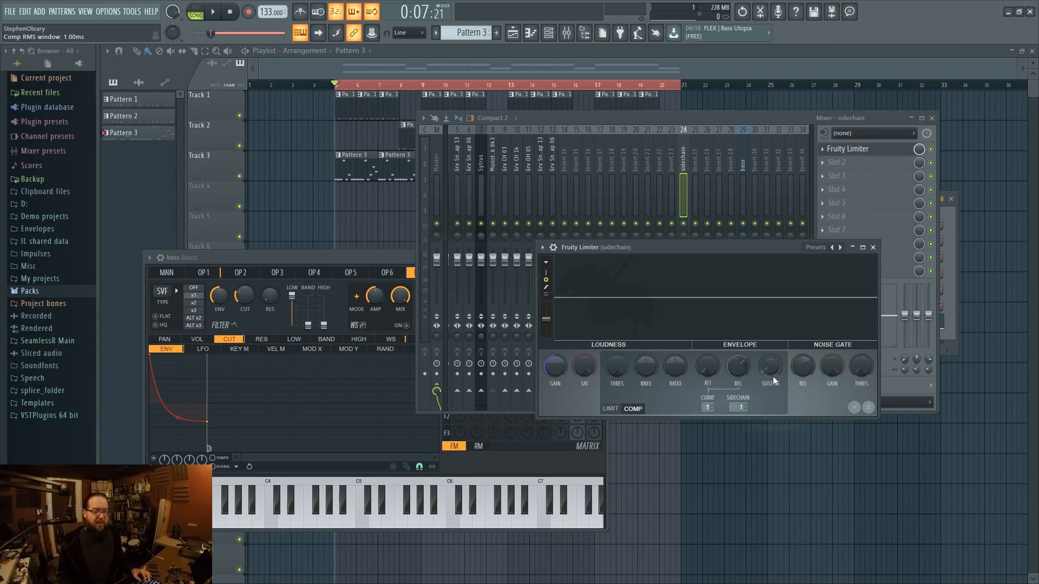
# - Lower the compressor's threshold and raise its ratio during playback to duck the bass under the kick, and close Fruity Limiter
pyautogui.press('space')
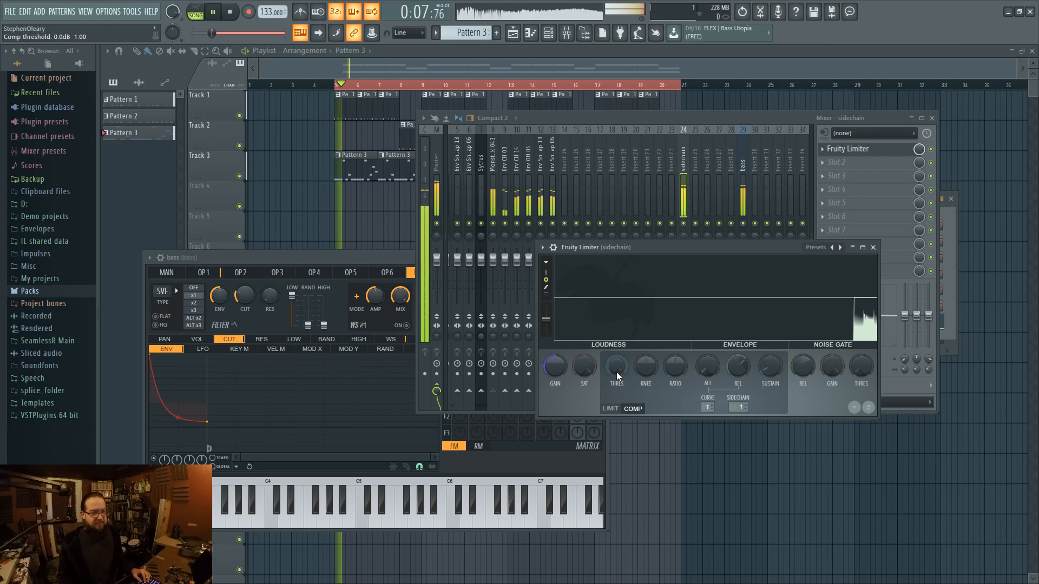
pyautogui.moveTo(617, 366); pyautogui.dragTo(617, 414)
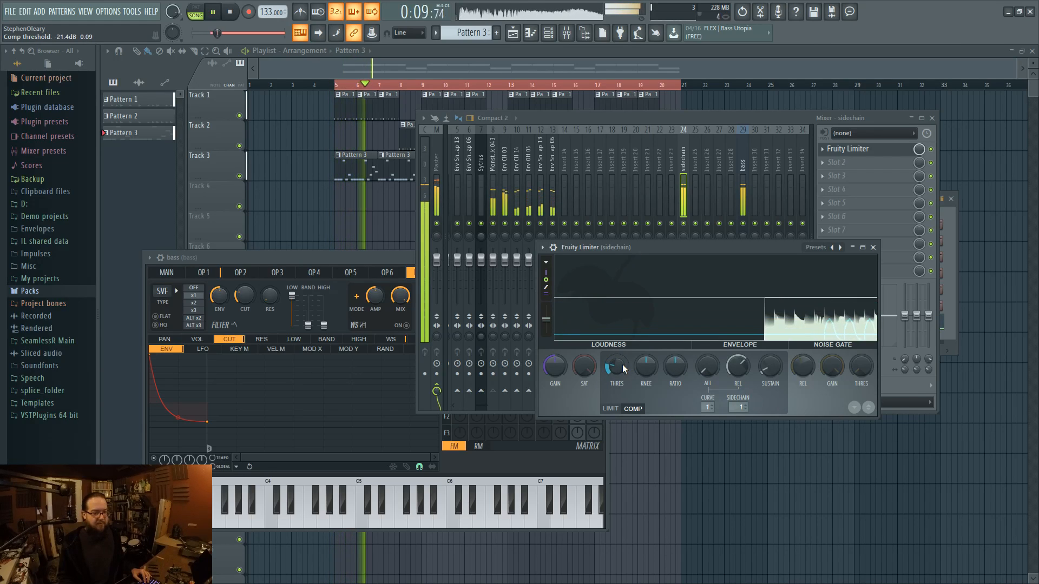
pyautogui.moveTo(672, 365); pyautogui.dragTo(673, 344)
pyautogui.moveTo(618, 369); pyautogui.dragTo(619, 392)
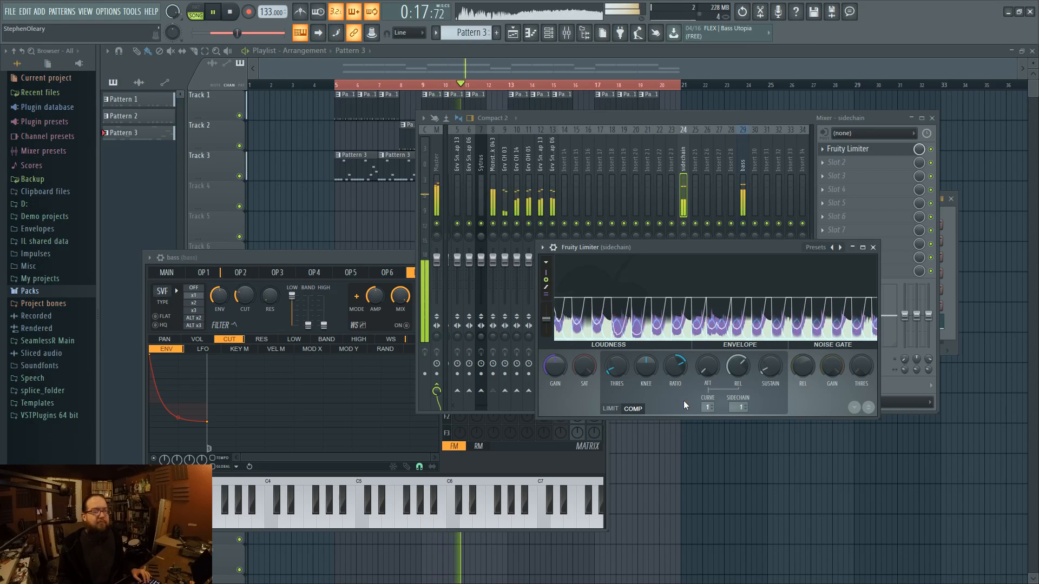
pyautogui.press('space')
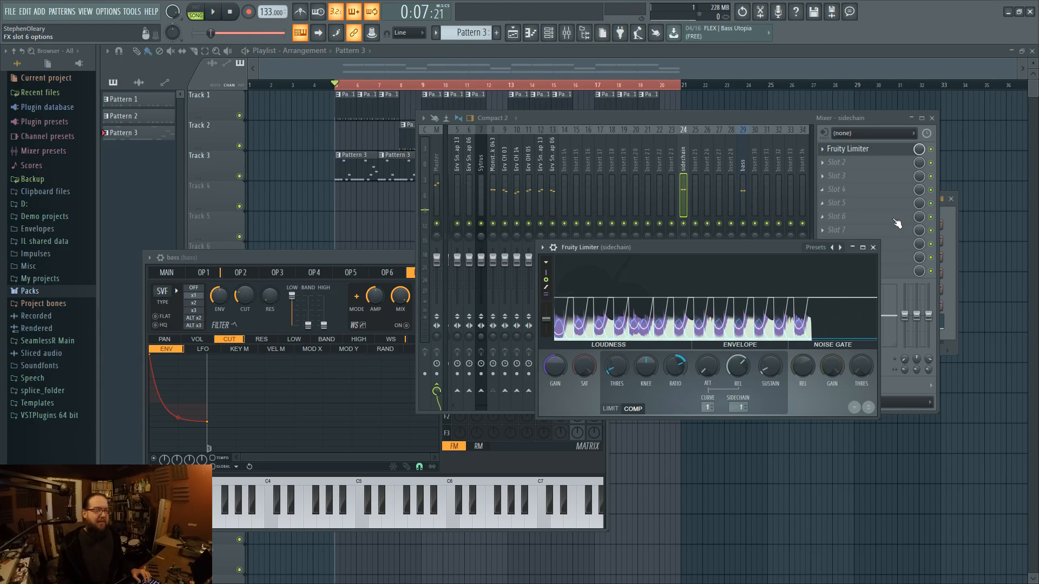
pyautogui.click(873, 248)
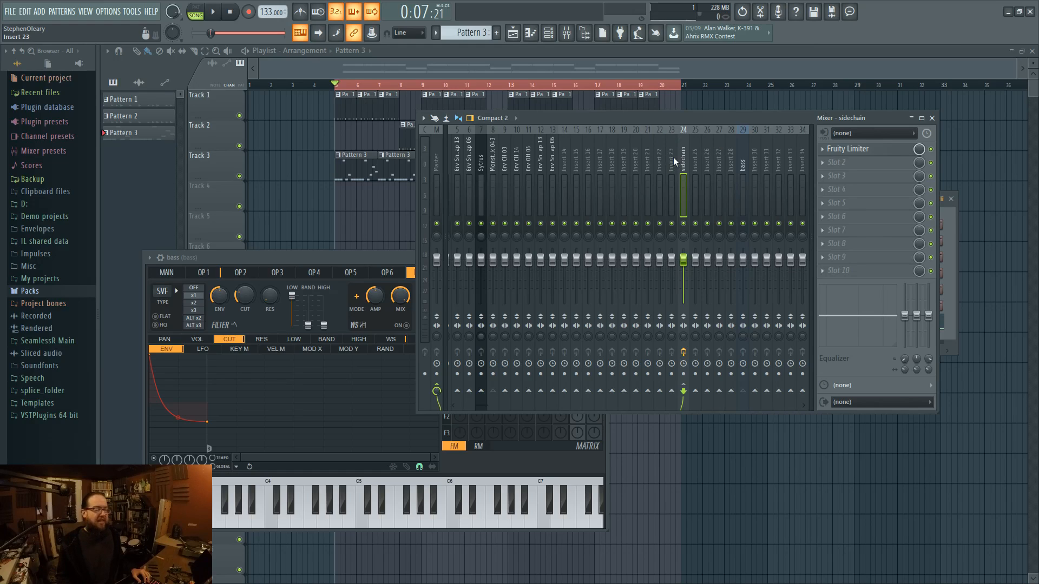
# - Review how the drum tracks, the sidechain track, the bass track and the empty inserts are laid out across the mixer
pyautogui.moveTo(563, 158); pyautogui.dragTo(509, 160)
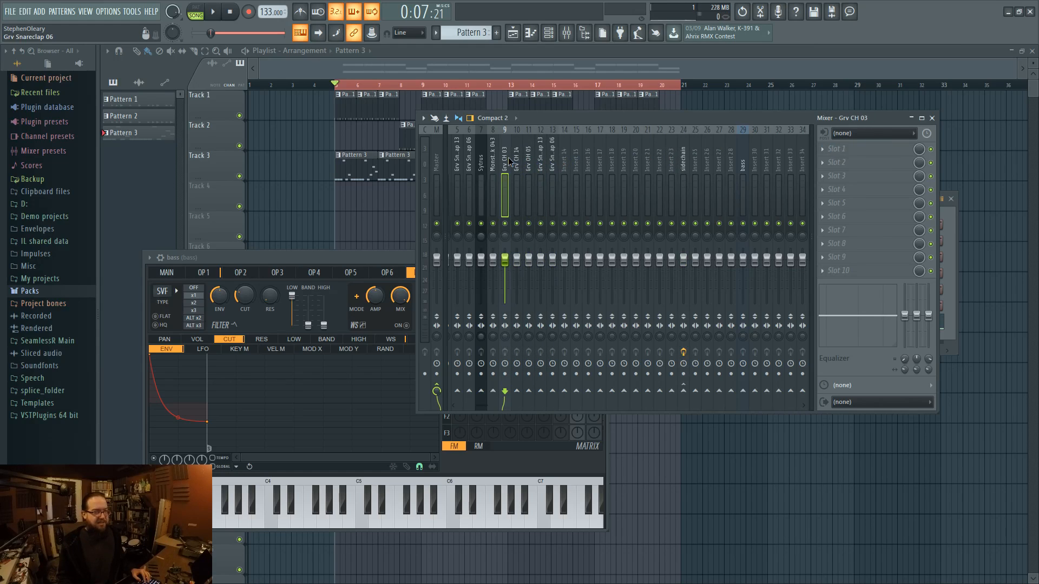
pyautogui.click(671, 158)
pyautogui.click(684, 156)
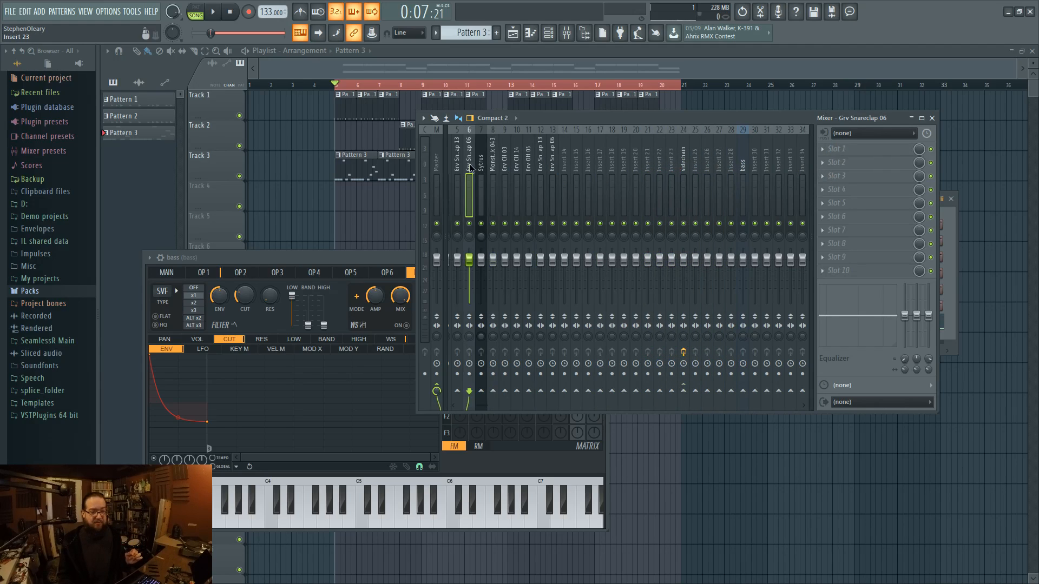
pyautogui.click(790, 174)
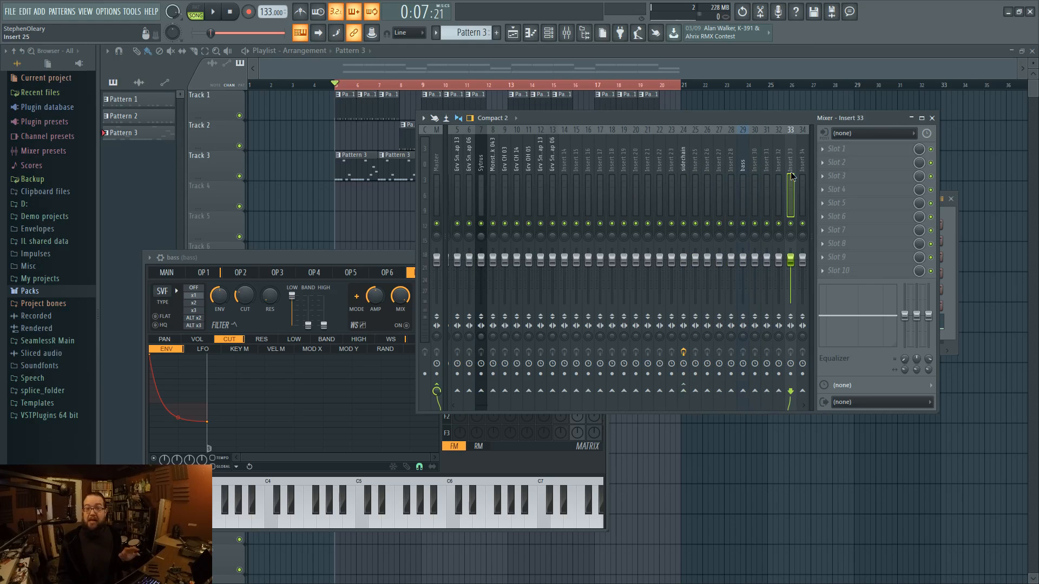
pyautogui.click(757, 162)
pyautogui.click(683, 157)
pyautogui.moveTo(670, 160); pyautogui.dragTo(561, 158)
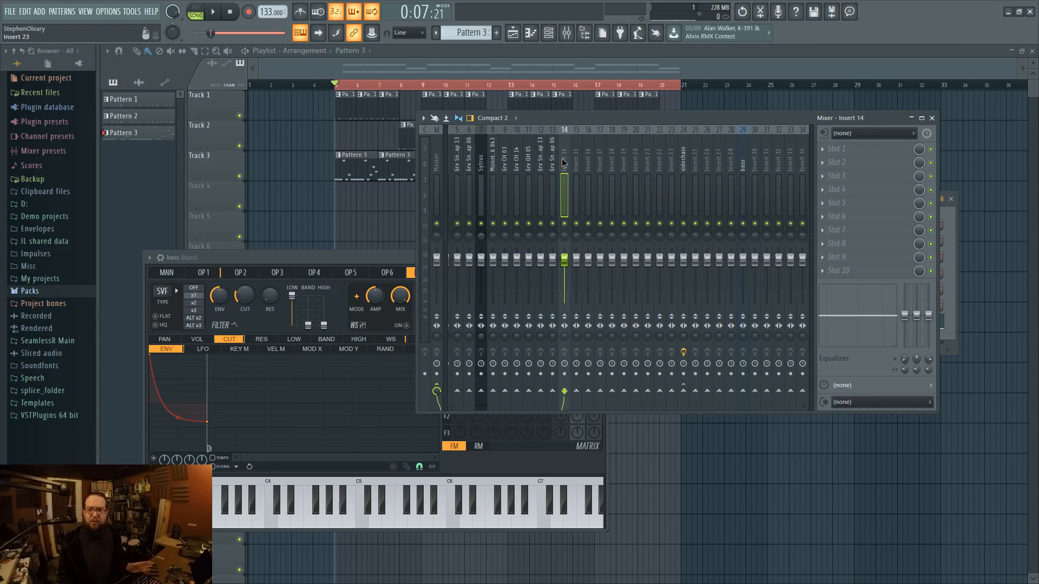
# - Route the Grv CH 03, Grv CH 14 and Grv OH 05 tracks exclusively to Insert 14
pyautogui.click(504, 162)
pyautogui.press('space')
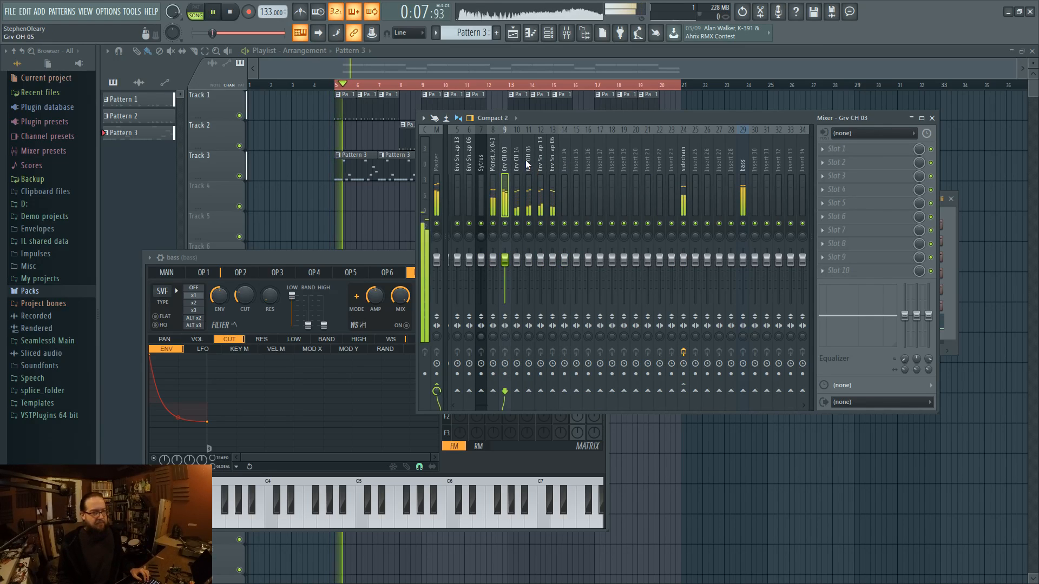
pyautogui.press('space')
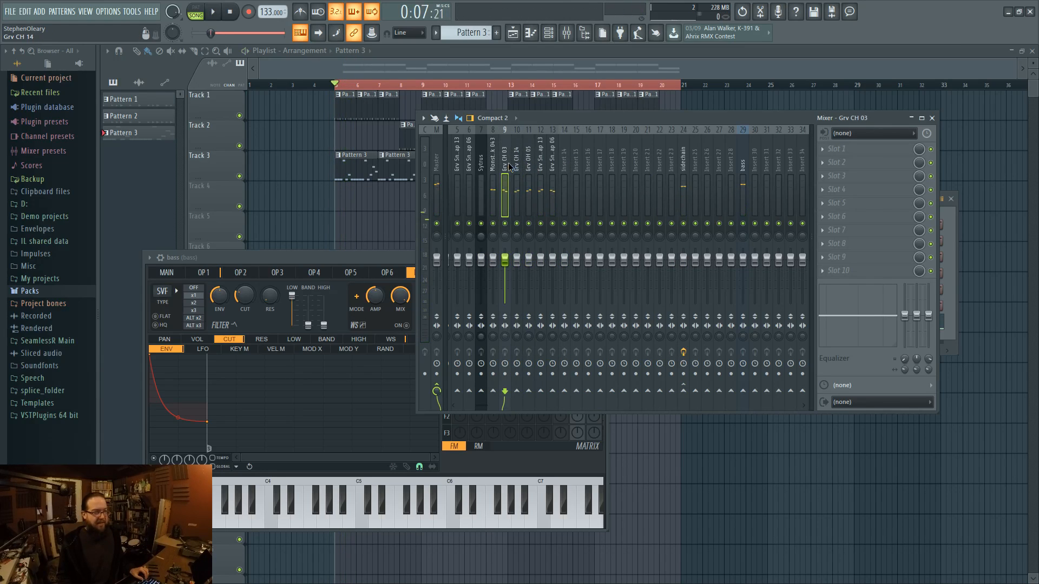
pyautogui.keyDown('shift'); pyautogui.click(529, 162); pyautogui.keyUp('shift')
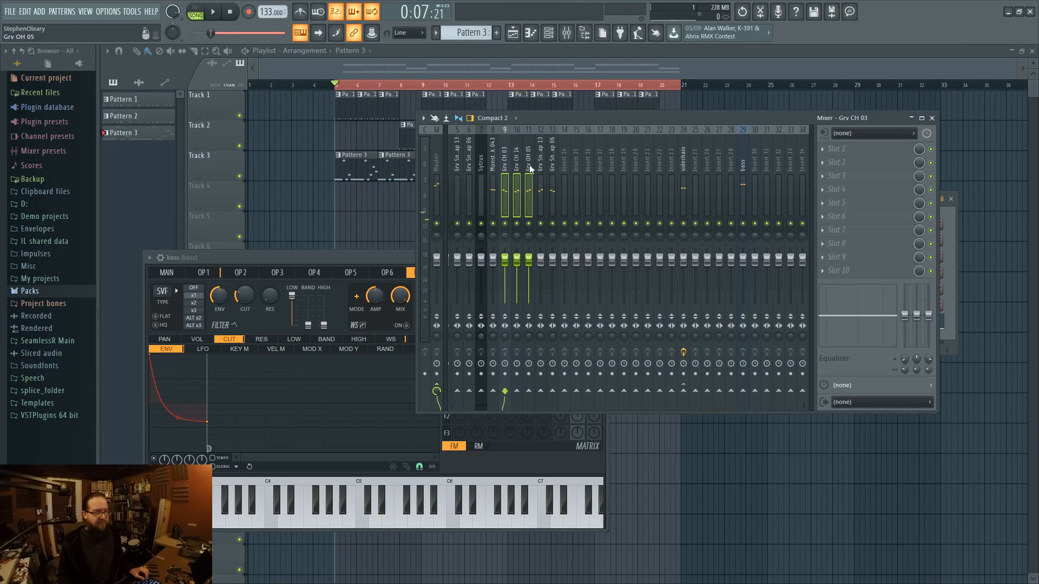
pyautogui.rightClick(566, 394)
pyautogui.click(578, 407)
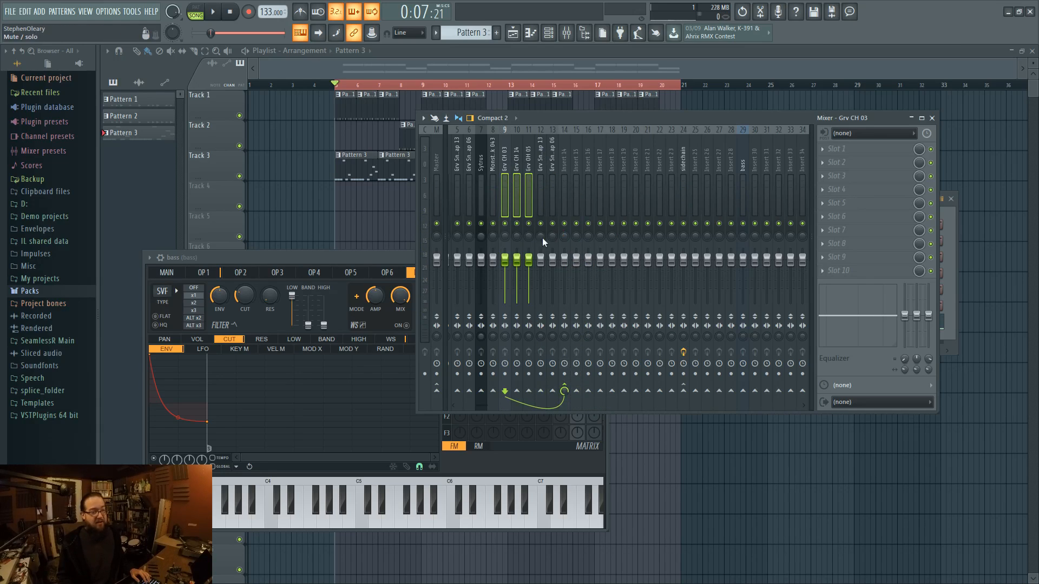
# - Lower the volume of Insert 14 while the loop plays, bringing the grouped hi-hats down together
pyautogui.click(560, 160)
pyautogui.press('space')
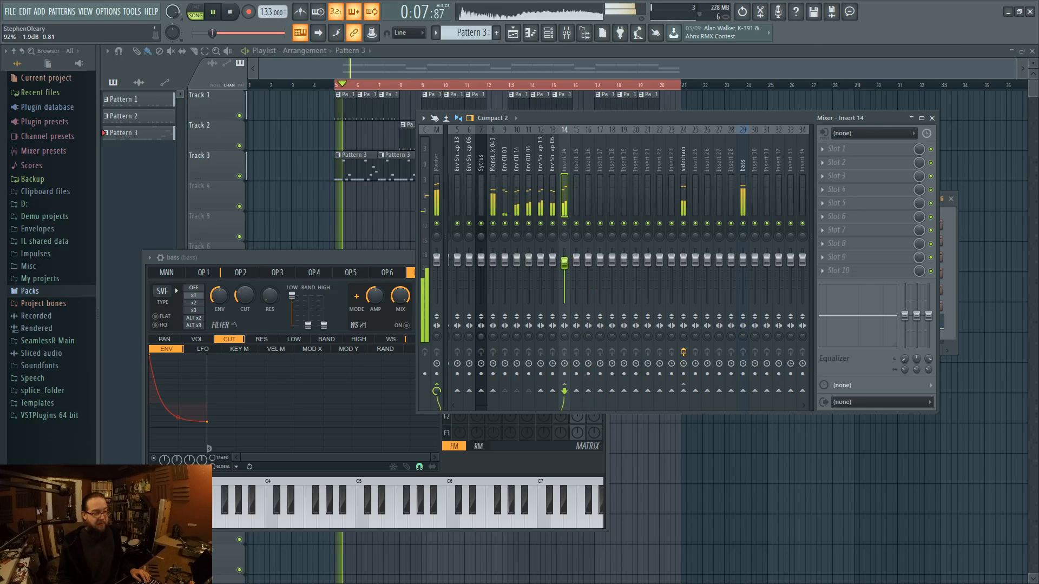
pyautogui.press('space')
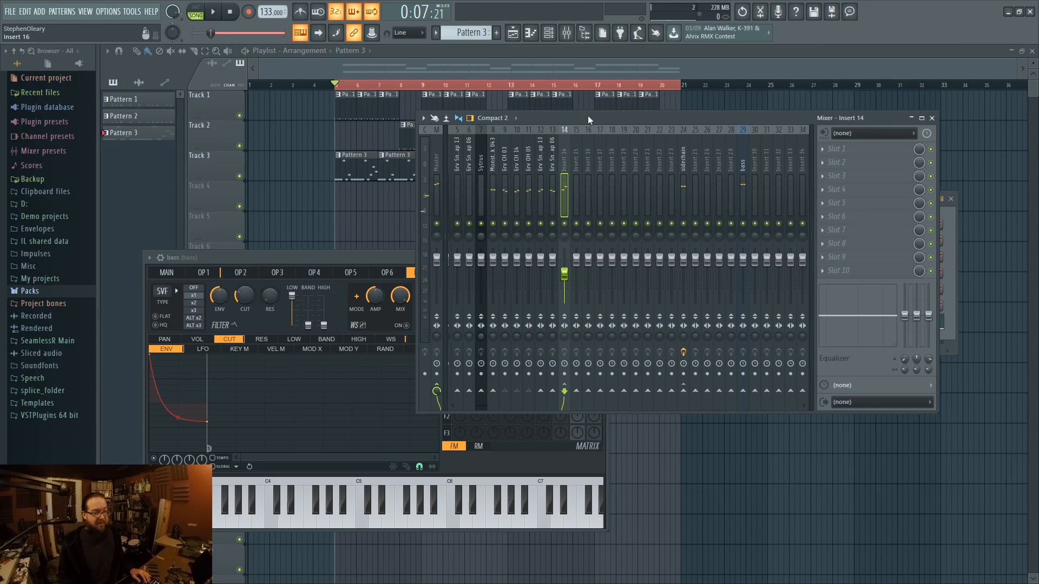
# - Route Insert 14 additionally to Insert 15, keeping its send to the master, and select Insert 15
pyautogui.rightClick(576, 392)
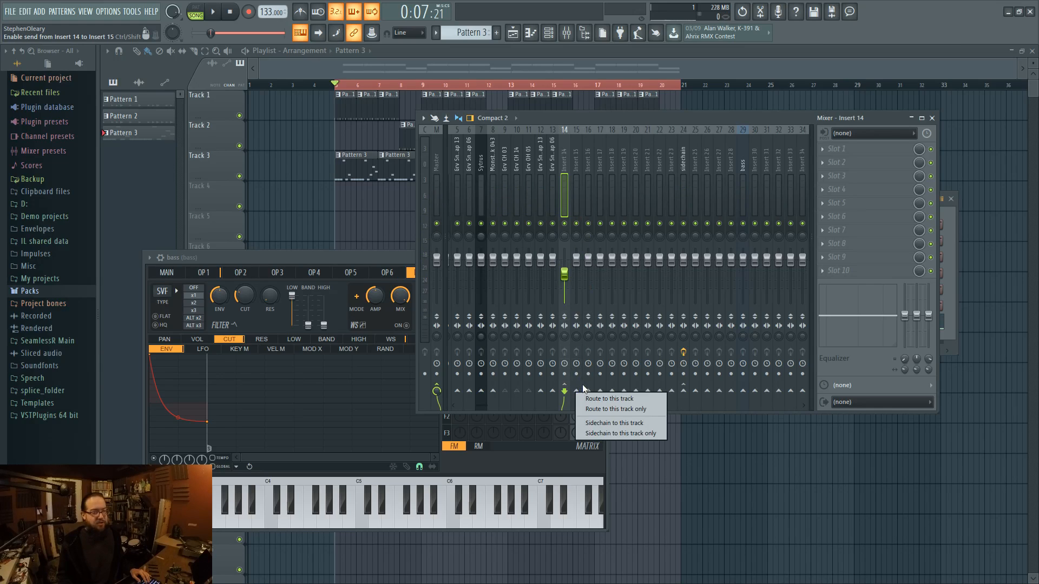
pyautogui.click(634, 399)
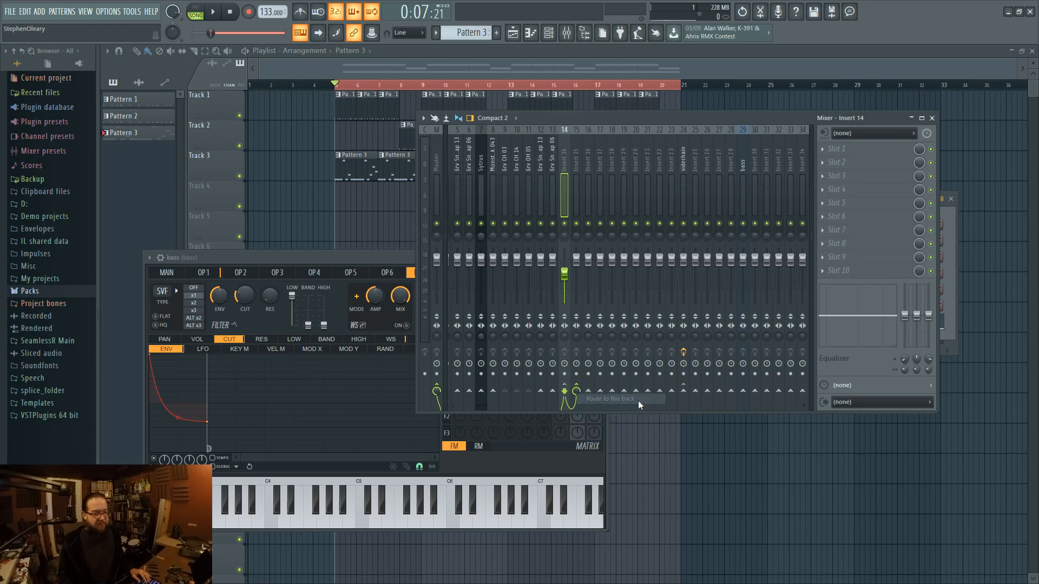
pyautogui.click(576, 179)
pyautogui.click(847, 151)
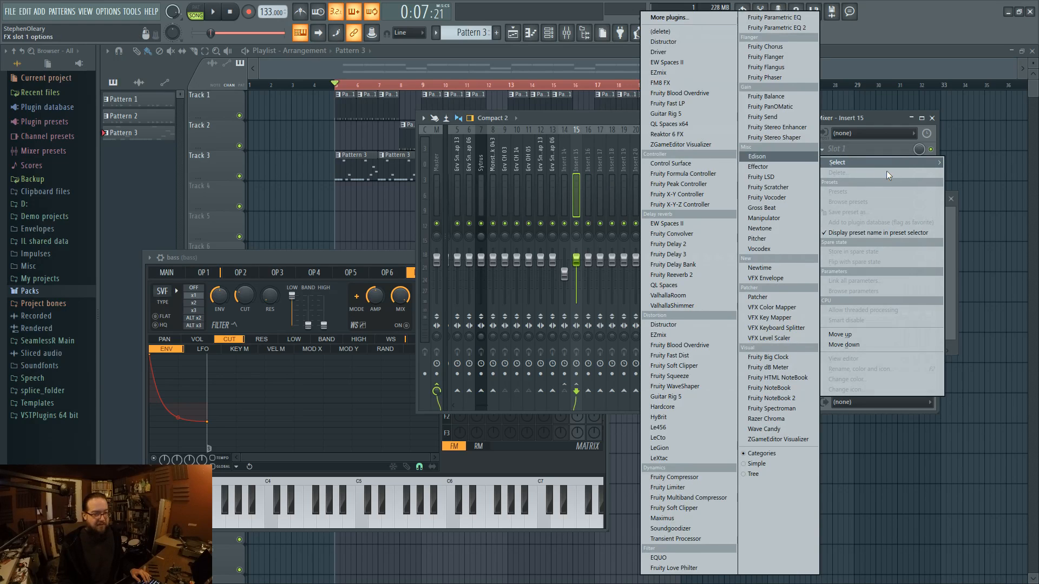
pyautogui.click(877, 118)
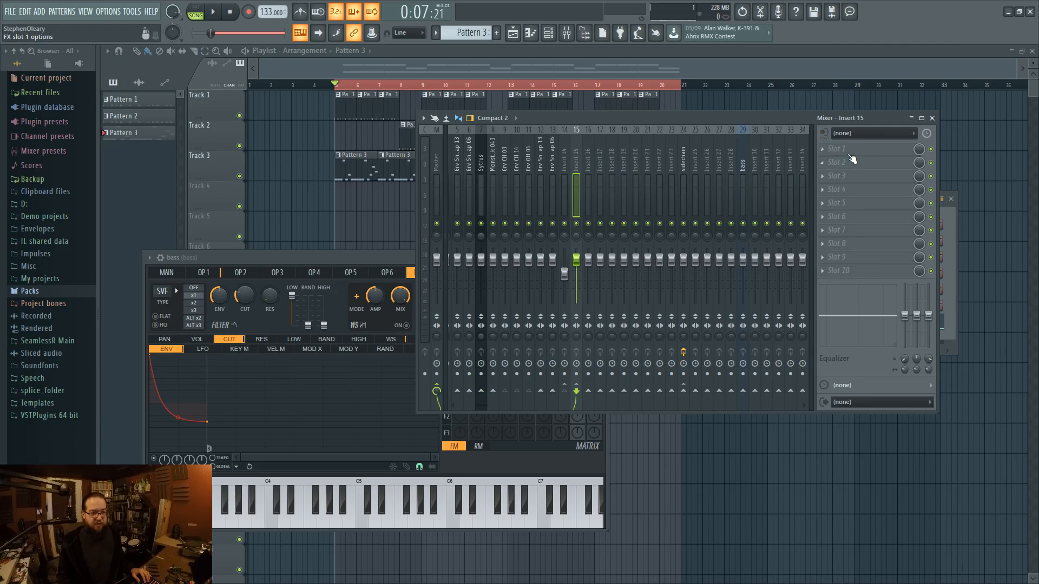
pyautogui.click(857, 154)
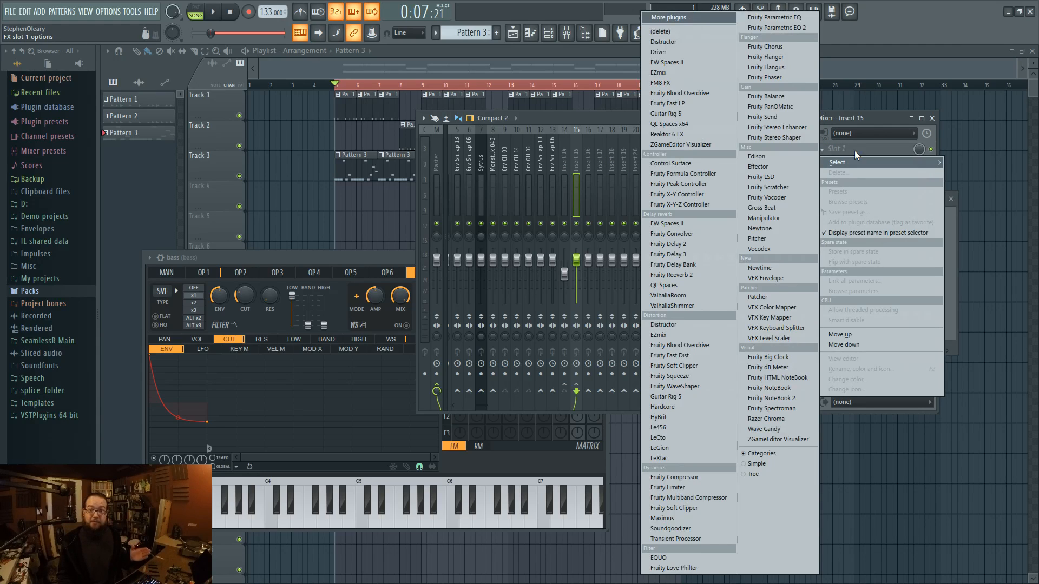
pyautogui.click(913, 47)
pyautogui.press('F8')
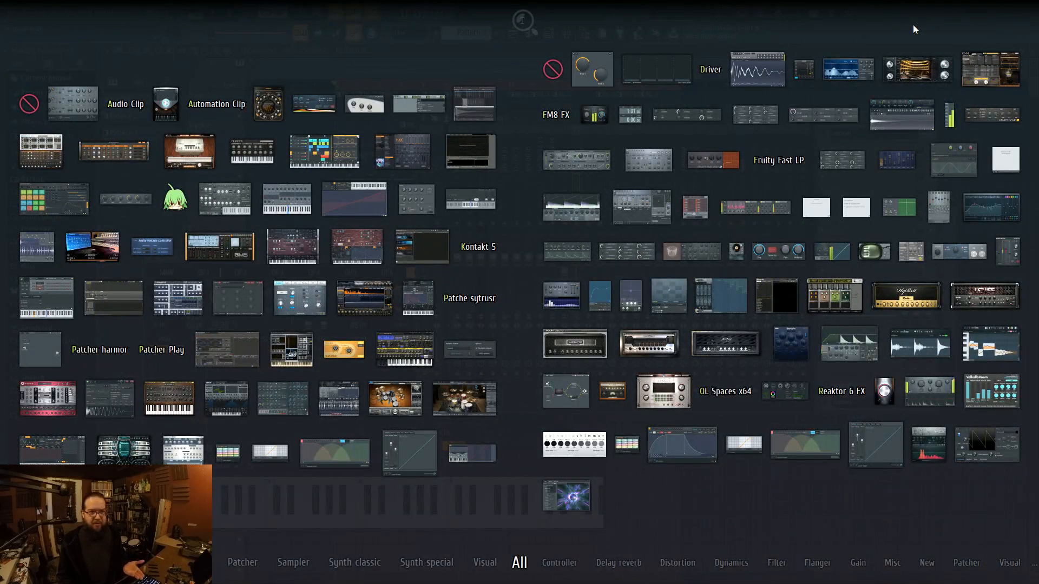
pyautogui.press('F8')
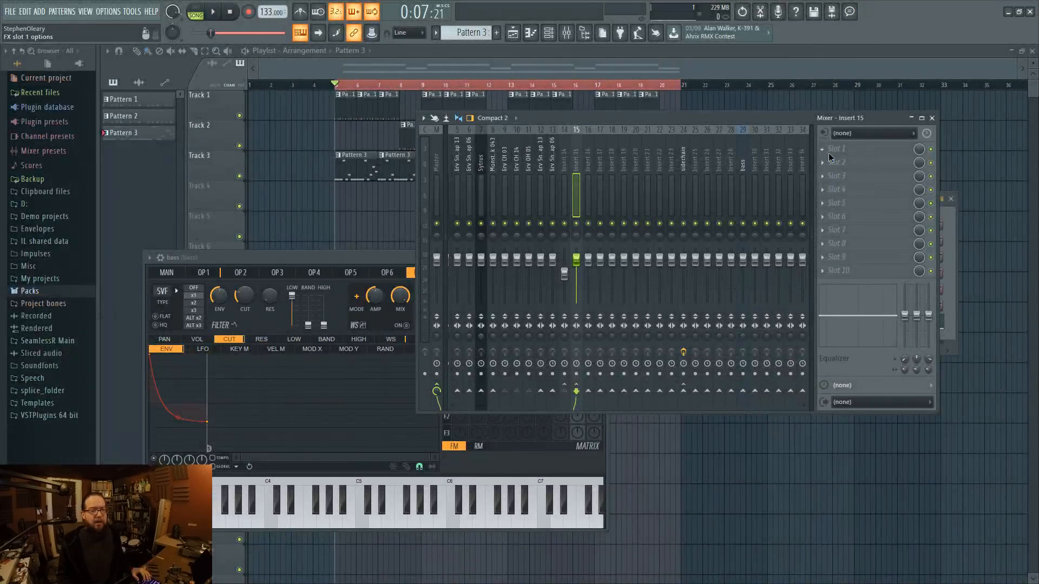
# - Load Fruity Reeverb 2 into the first effect slot of Insert 15 and play the loop briefly
pyautogui.click(858, 150)
pyautogui.click(698, 275)
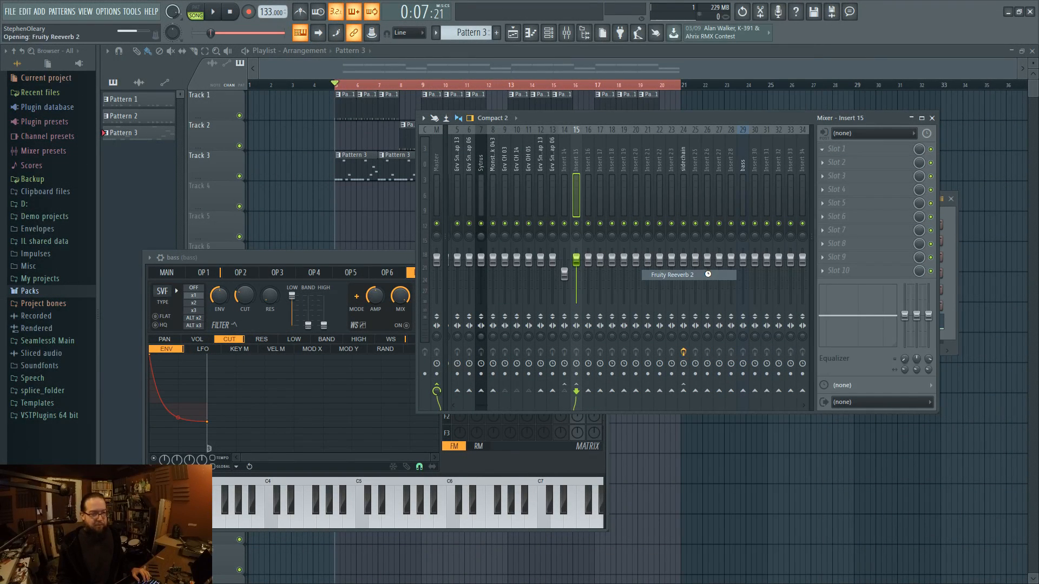
pyautogui.moveTo(304, 128); pyautogui.dragTo(280, 136)
pyautogui.press('space')
pyautogui.press('space')
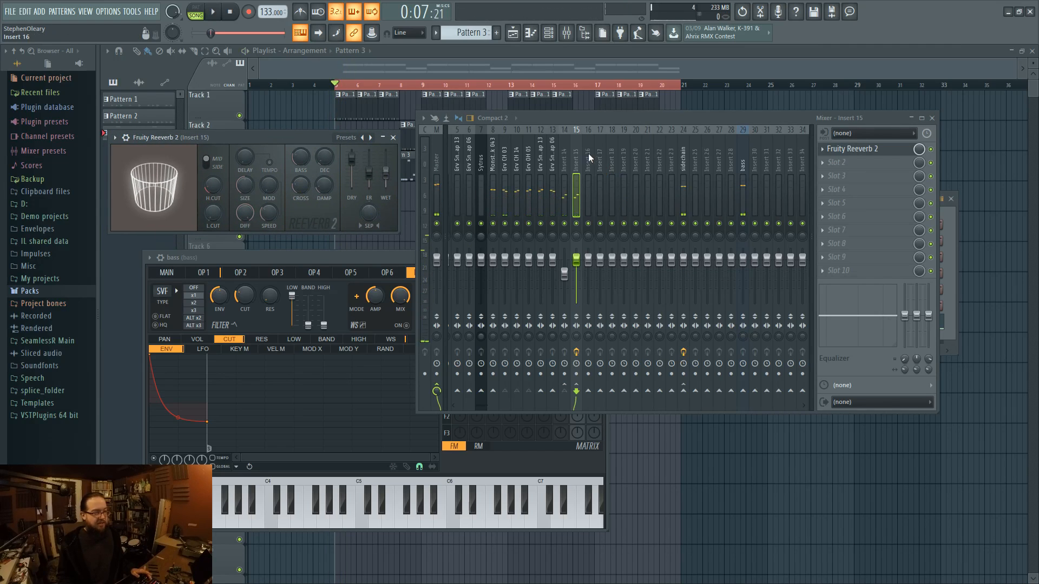
# - Turn the dry level down and the wet level up in Insert 15's Fruity Reeverb 2 during playback
pyautogui.click(566, 162)
pyautogui.click(578, 164)
pyautogui.click(568, 167)
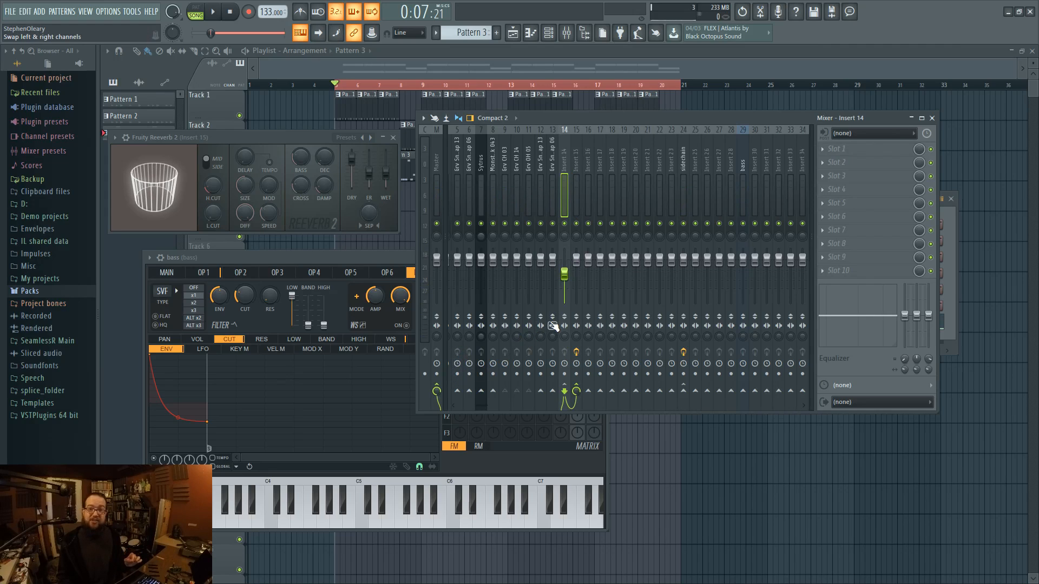
pyautogui.click(573, 170)
pyautogui.click(853, 148)
pyautogui.click(853, 149)
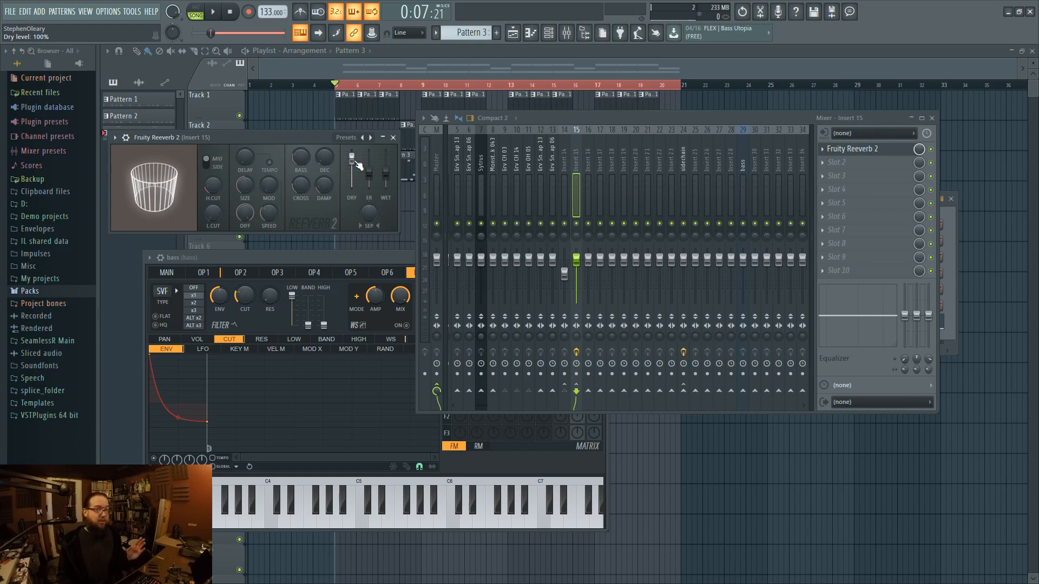
pyautogui.press('space')
pyautogui.moveTo(385, 174); pyautogui.dragTo(351, 187)
pyautogui.press('space')
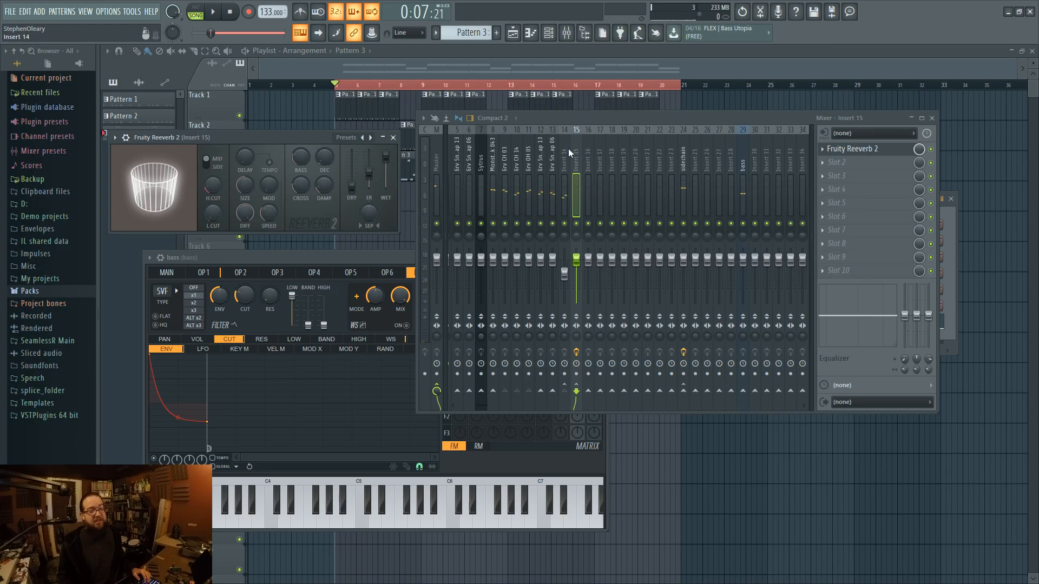
# - Increase the room size in Insert 15's Fruity Reeverb 2 and play the loop to hear the reverb
pyautogui.click(564, 187)
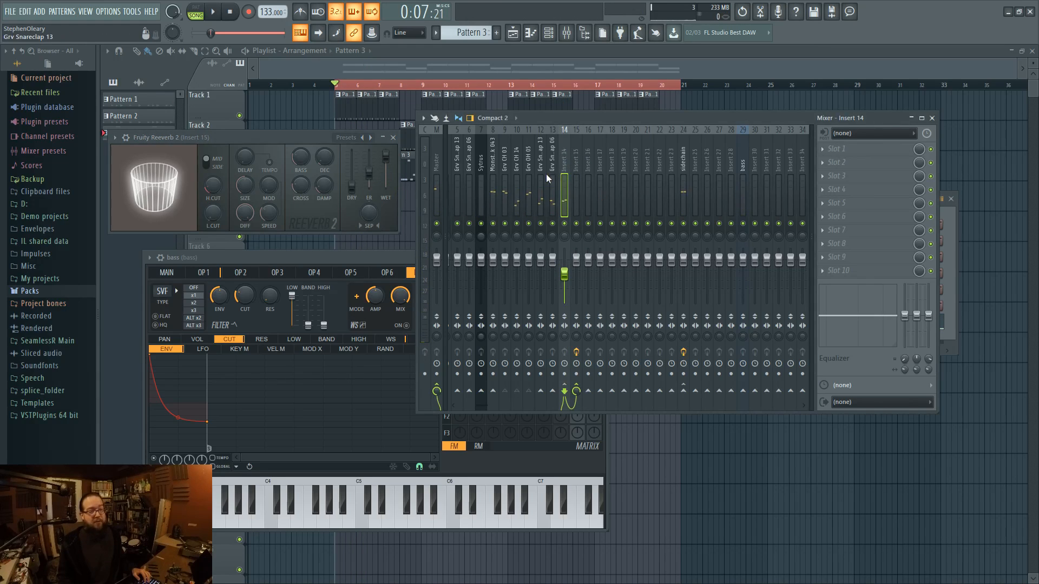
pyautogui.click(576, 174)
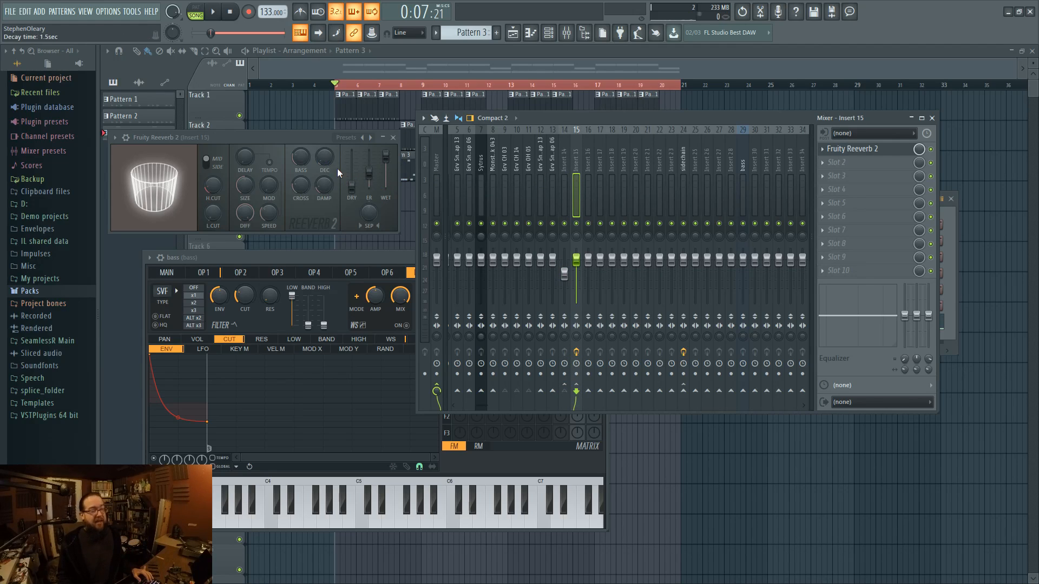
pyautogui.moveTo(245, 185); pyautogui.dragTo(245, 176)
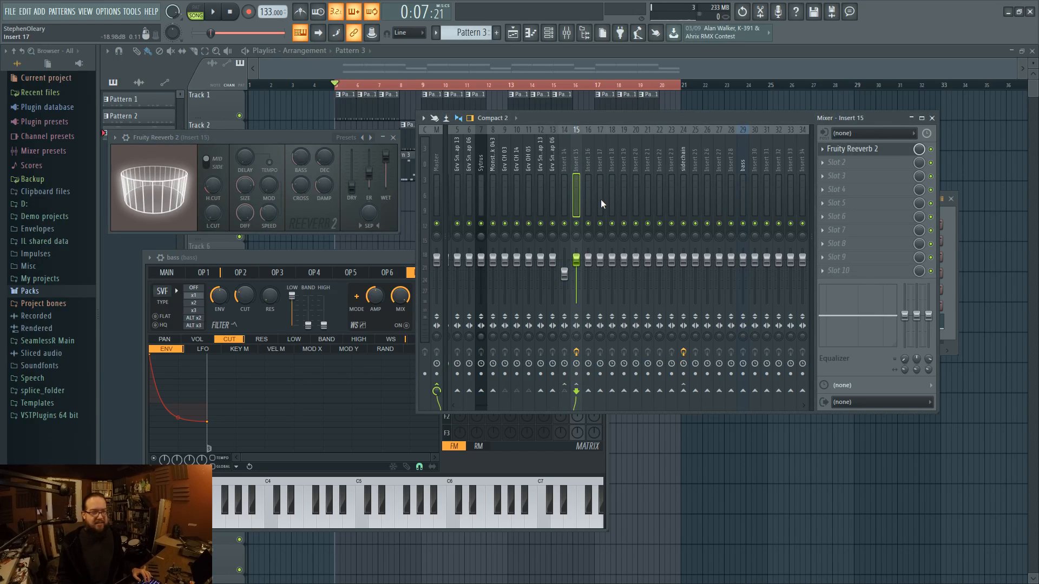
pyautogui.press('space')
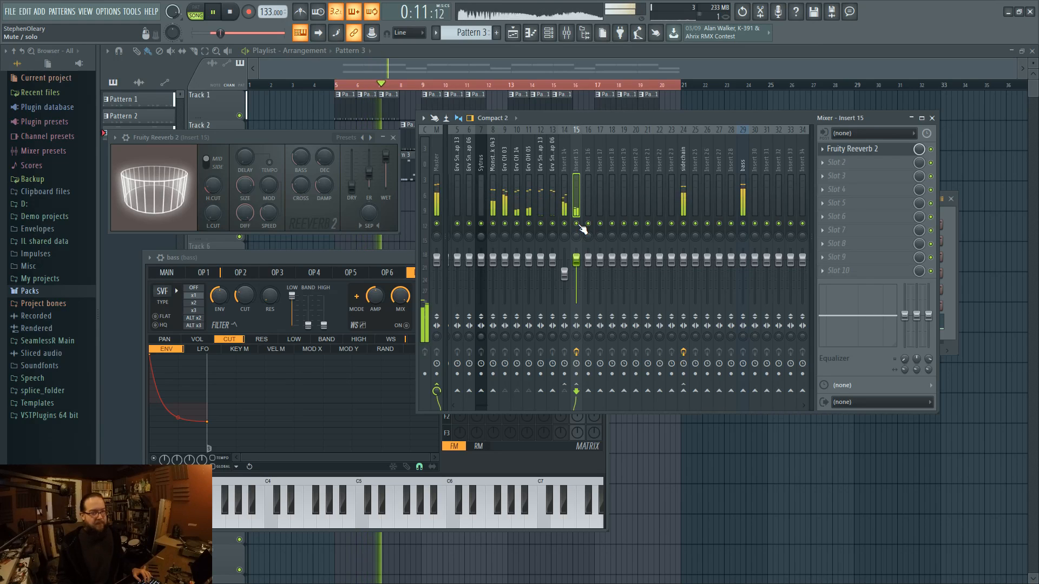
pyautogui.press('space')
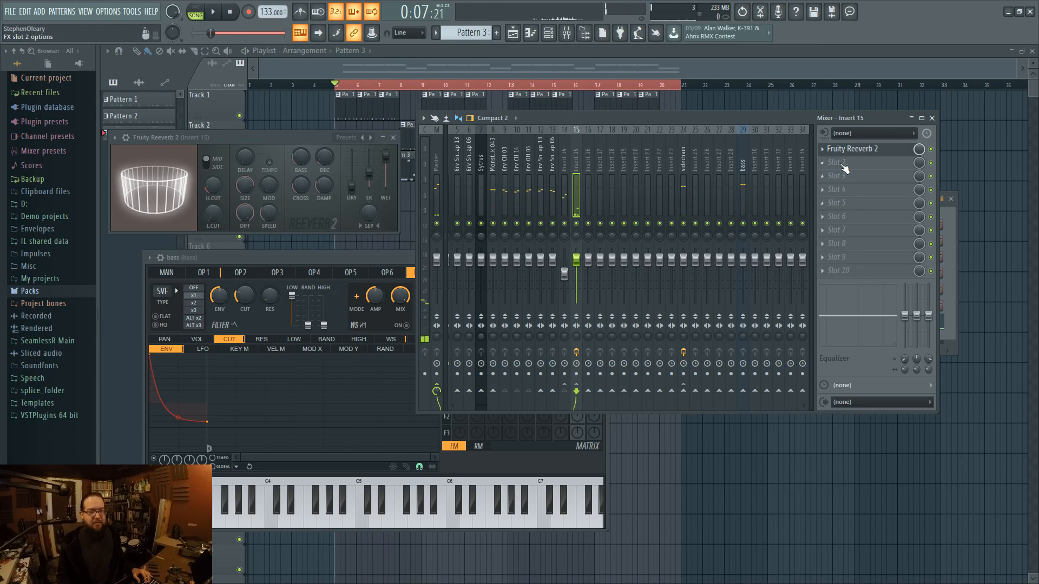
# - Load Fruity Limiter into the second effect slot of Insert 15, after the reverb
pyautogui.click(844, 163)
pyautogui.click(686, 498)
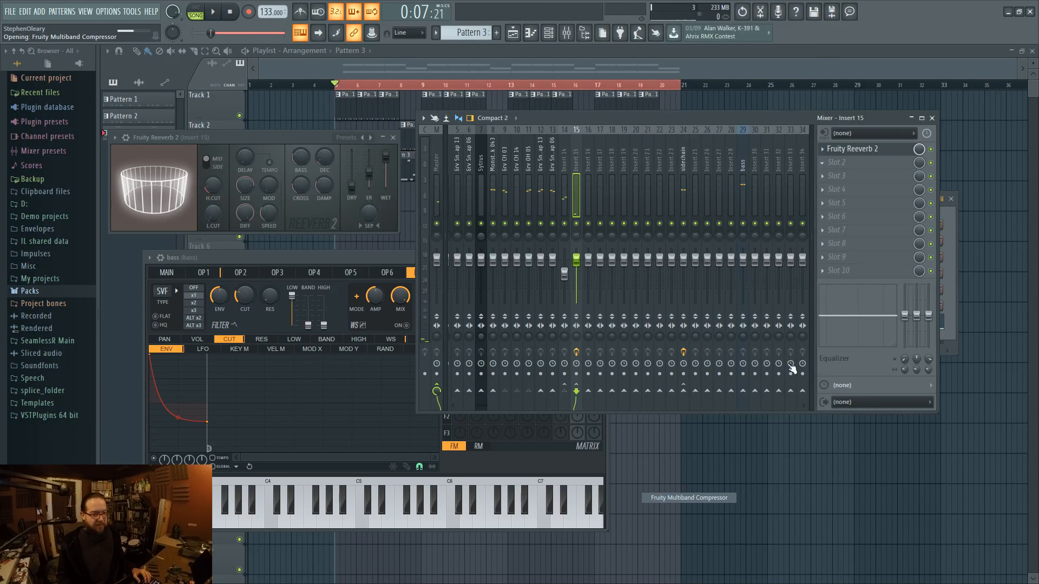
pyautogui.click(825, 163)
pyautogui.moveTo(835, 176)
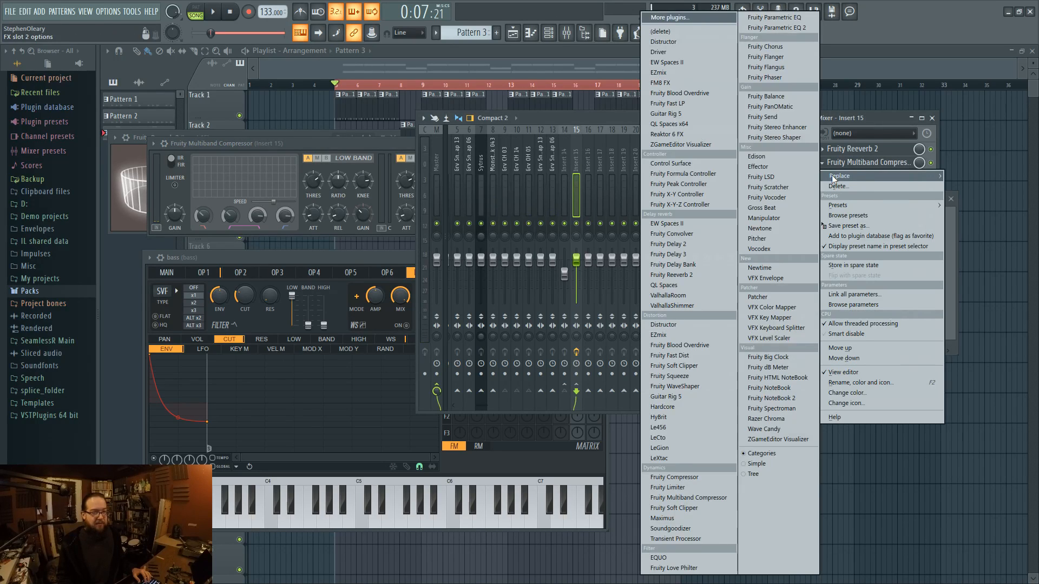
pyautogui.click(668, 488)
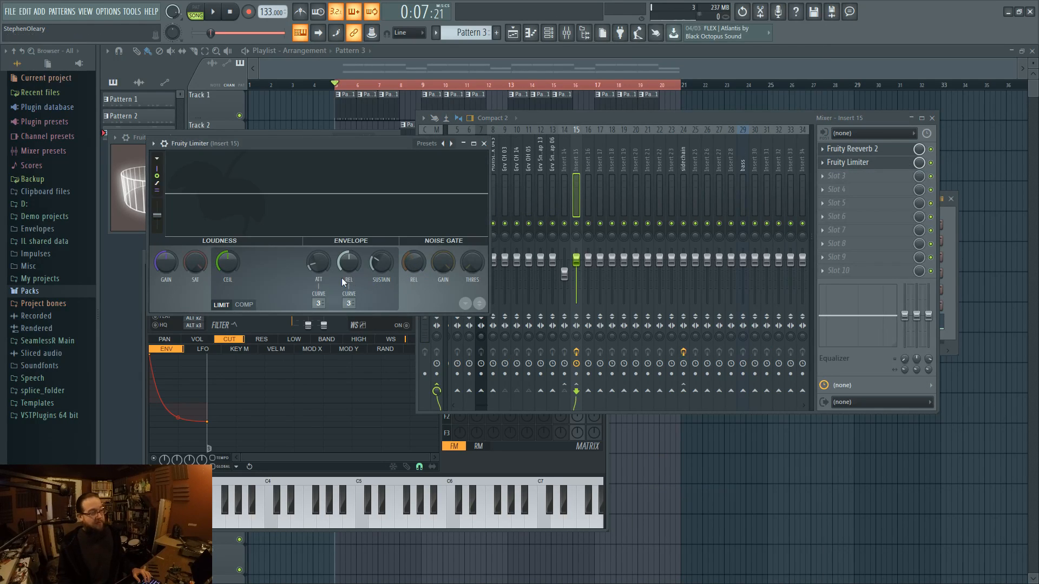
# - Add a sidechain send from the Monster Kick 043 track to Insert 15
pyautogui.click(493, 162)
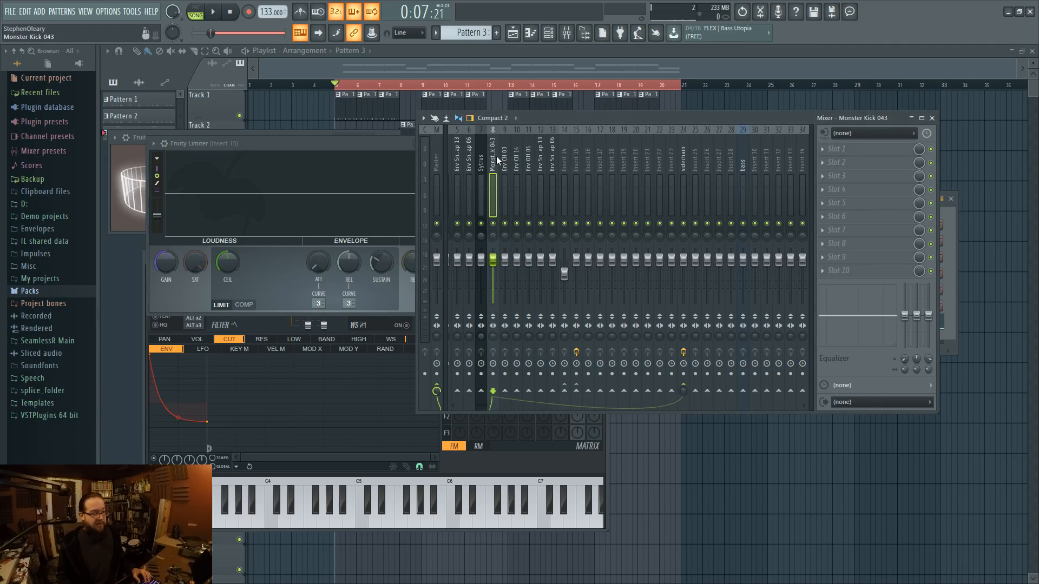
pyautogui.moveTo(575, 394); pyautogui.dragTo(576, 403)
pyautogui.click(566, 189)
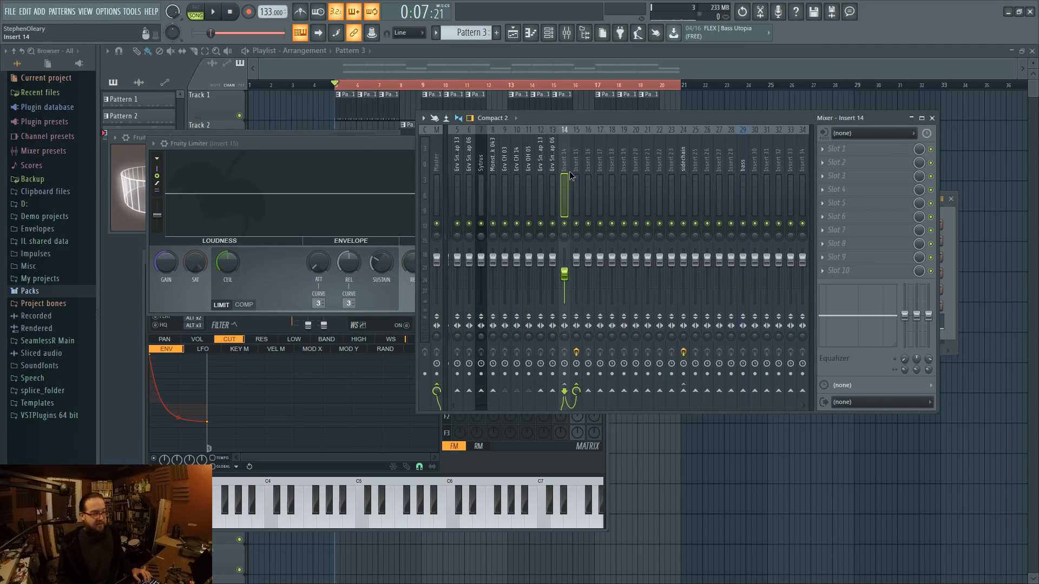
# - Switch Insert 15's Fruity Limiter to compressor mode and set its sidechain input to Monster Kick 043
pyautogui.click(576, 189)
pyautogui.click(872, 164)
pyautogui.click(873, 164)
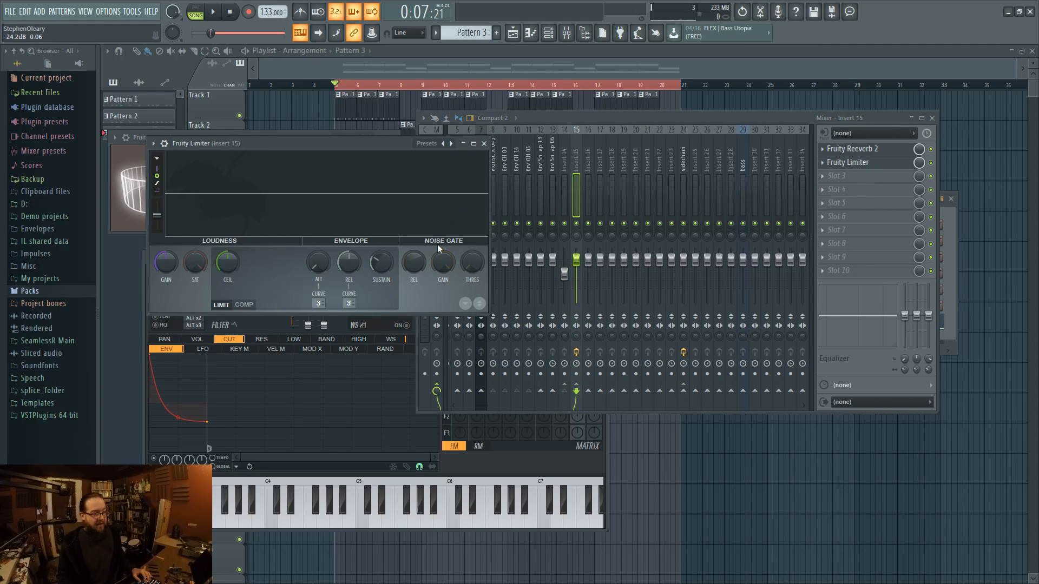
pyautogui.click(244, 305)
pyautogui.click(353, 305)
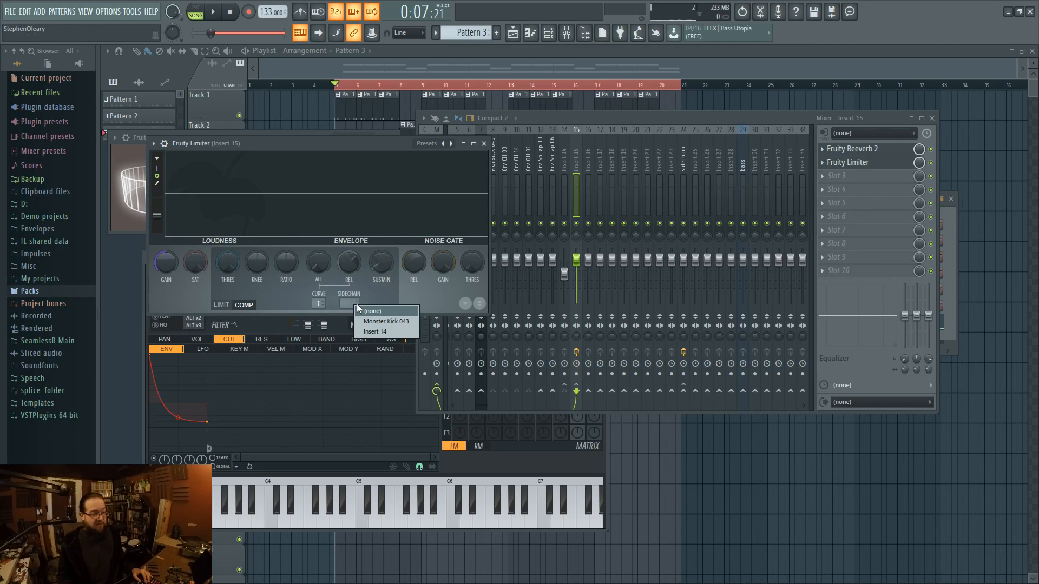
pyautogui.click(382, 325)
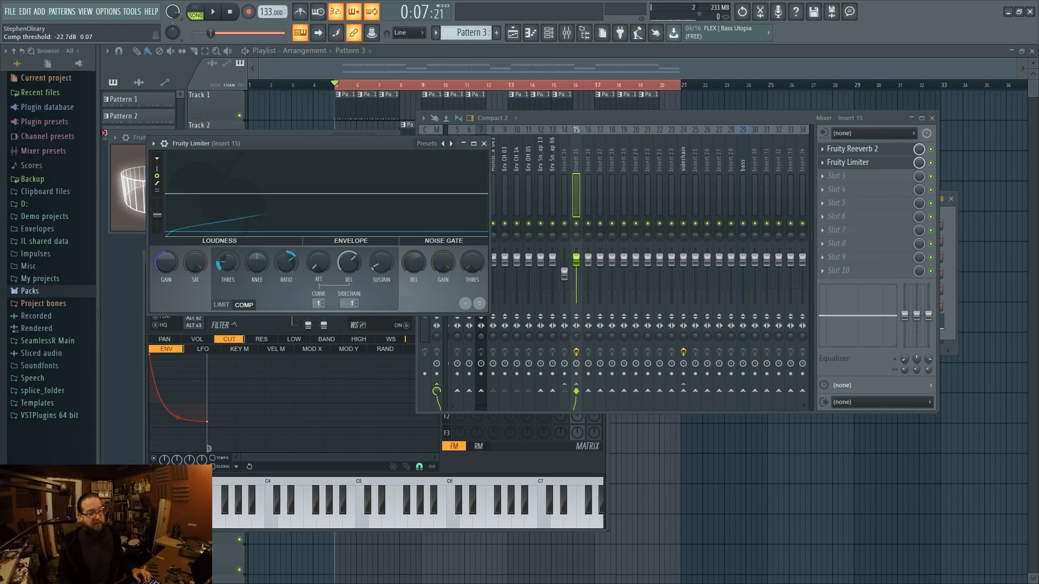
# - Start playback and raise the volume of Insert 15 to bring the reverb up in the mix
pyautogui.moveTo(384, 149)
pyautogui.mouseDown()
pyautogui.moveTo(369, 161)
pyautogui.moveTo(378, 181)
pyautogui.moveTo(375, 156)
pyautogui.mouseUp()
pyautogui.press('space')
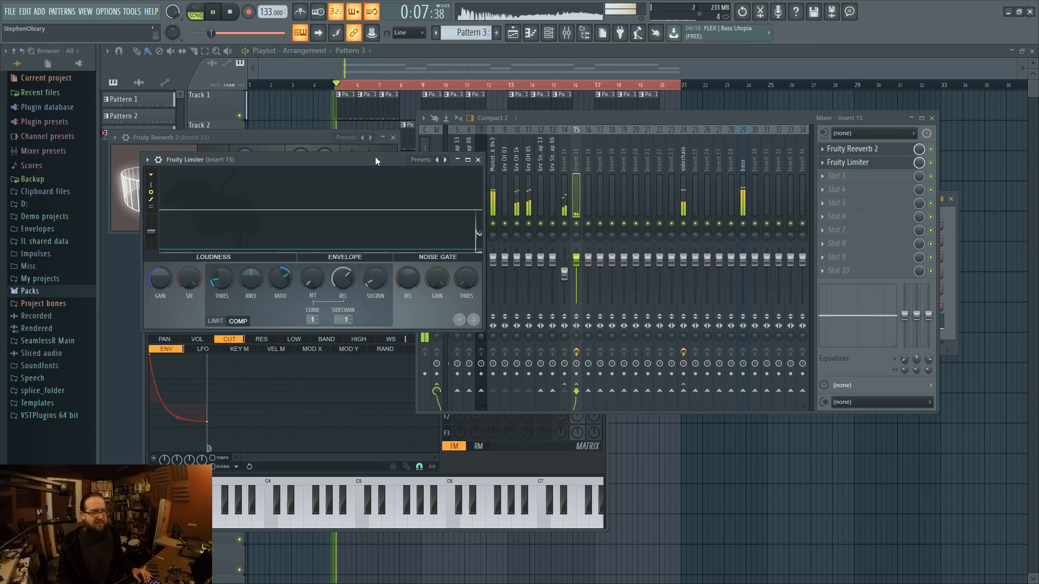
pyautogui.moveTo(577, 261); pyautogui.dragTo(580, 249)
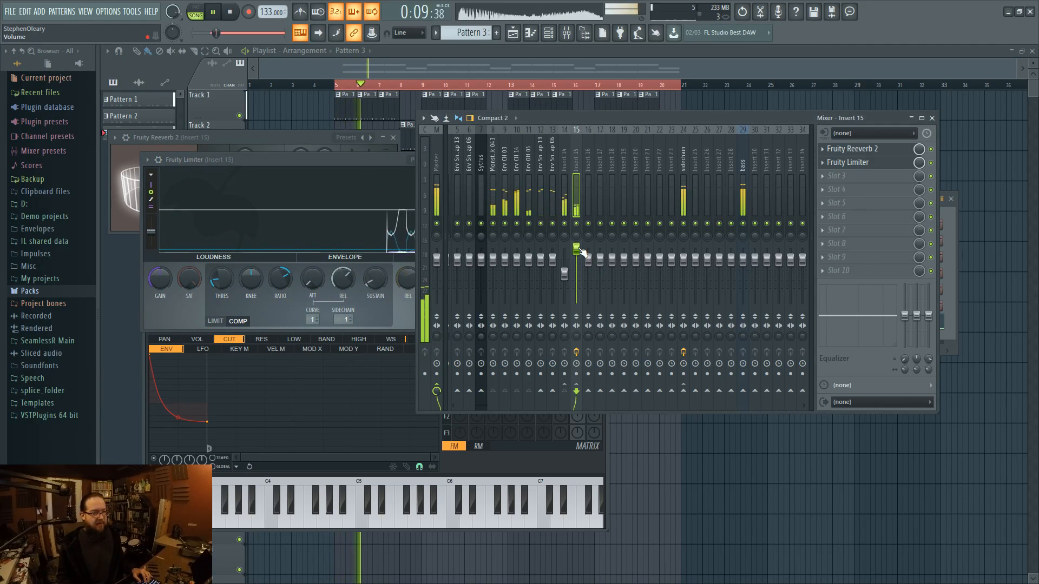
# - Lower the limiter's compressor threshold on Insert 15 to about -32.5 dB and set its release to about 185 ms during playback
pyautogui.click(313, 161)
pyautogui.moveTo(223, 279); pyautogui.dragTo(222, 288)
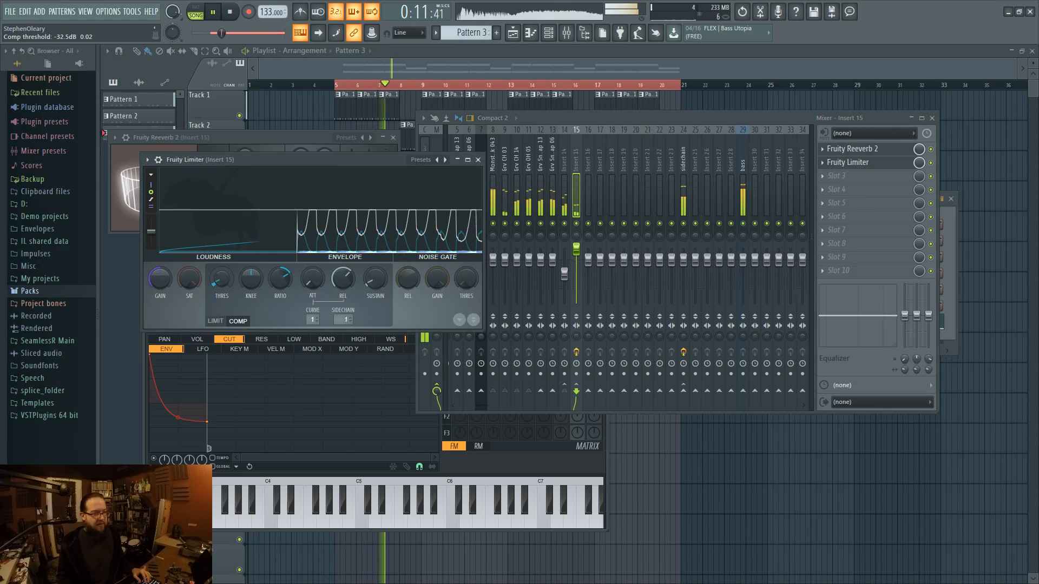
pyautogui.moveTo(340, 281); pyautogui.dragTo(344, 284)
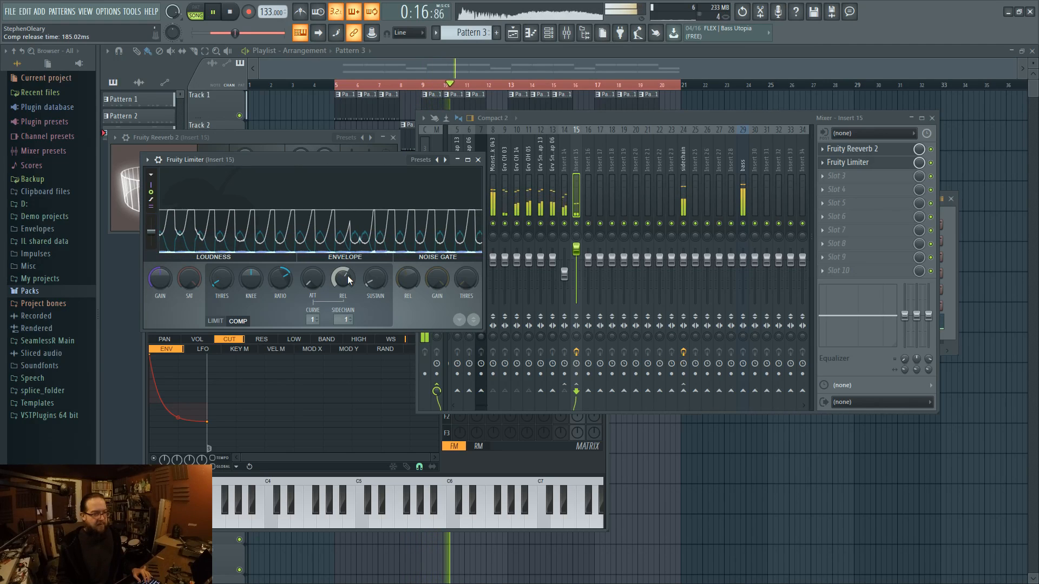
# - Stop playback and open the Monster Kick 043 sampler settings to examine the kick's waveform
pyautogui.press('space')
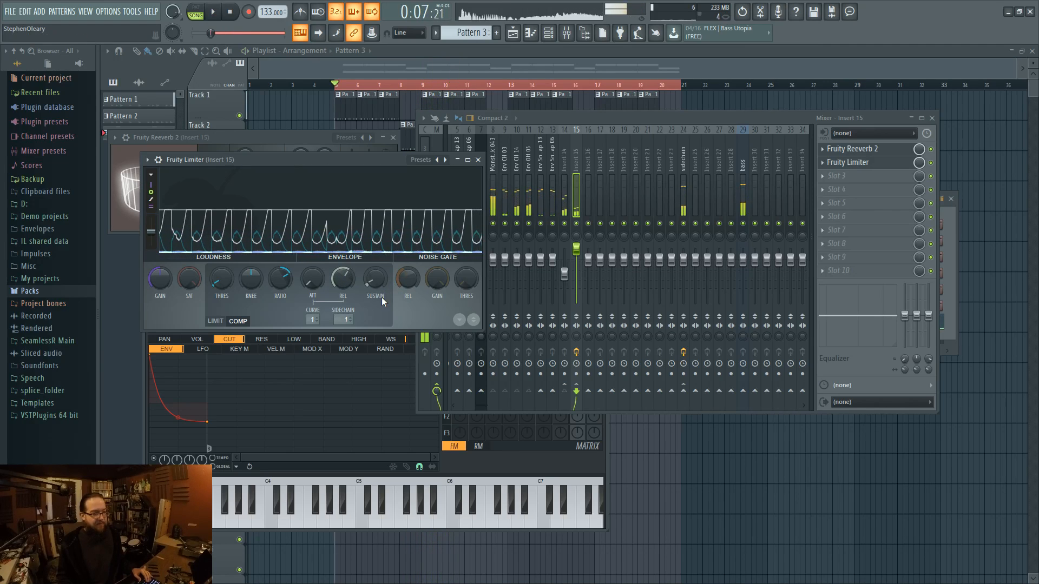
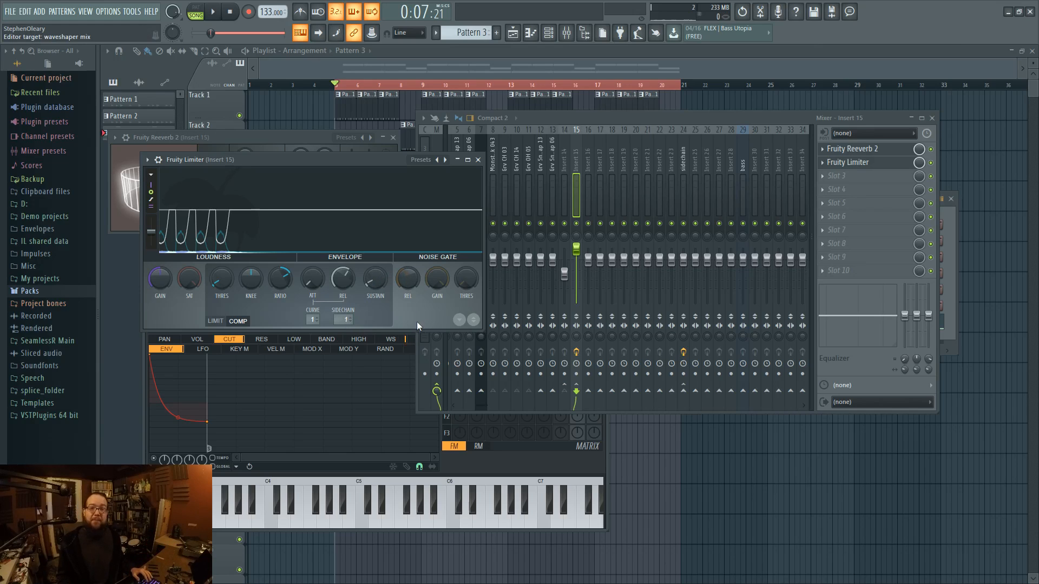
pyautogui.press('F6')
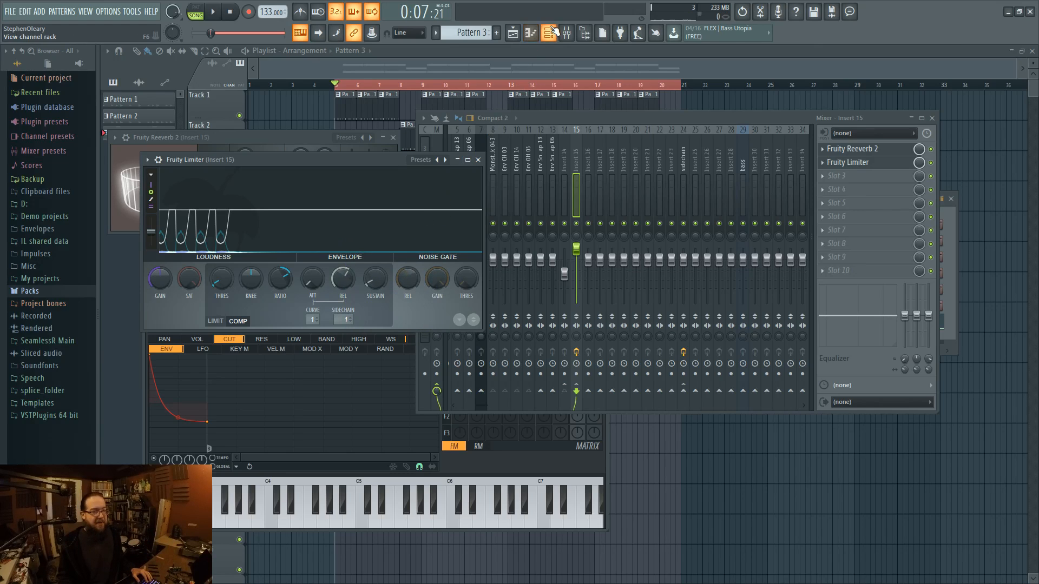
pyautogui.click(774, 224)
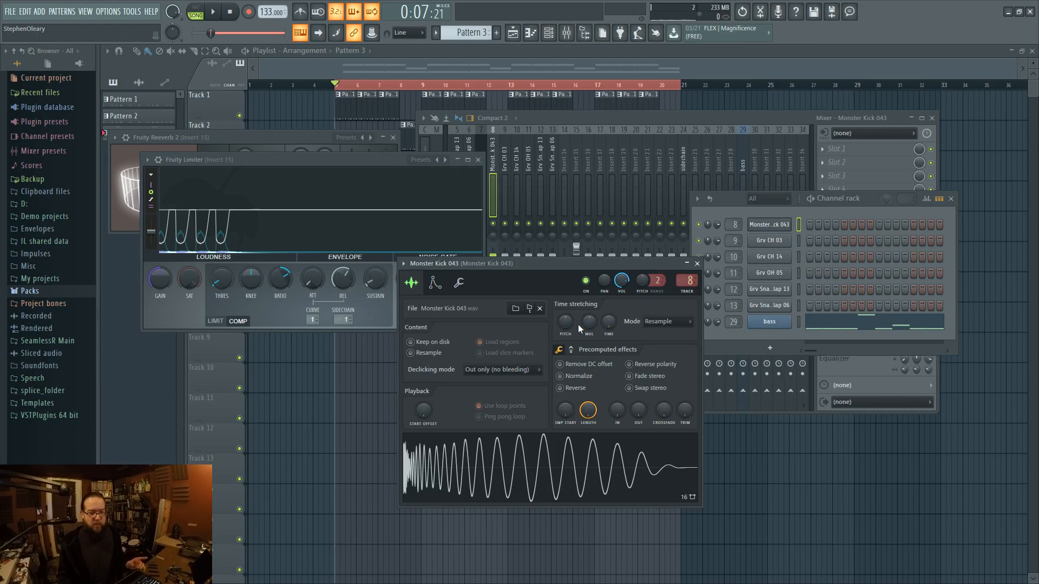
pyautogui.moveTo(577, 261); pyautogui.dragTo(621, 232)
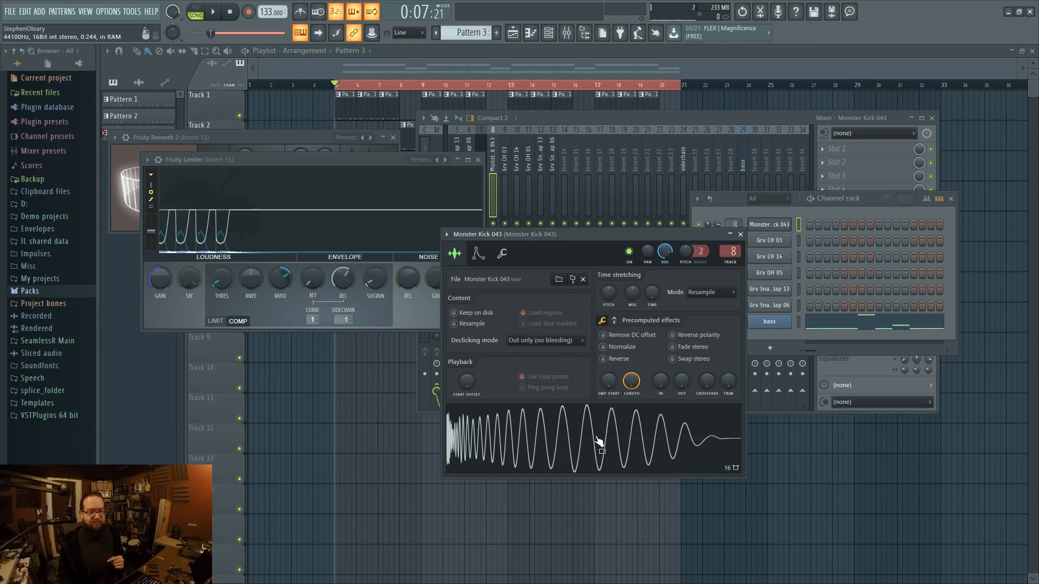
pyautogui.moveTo(874, 202); pyautogui.dragTo(877, 136)
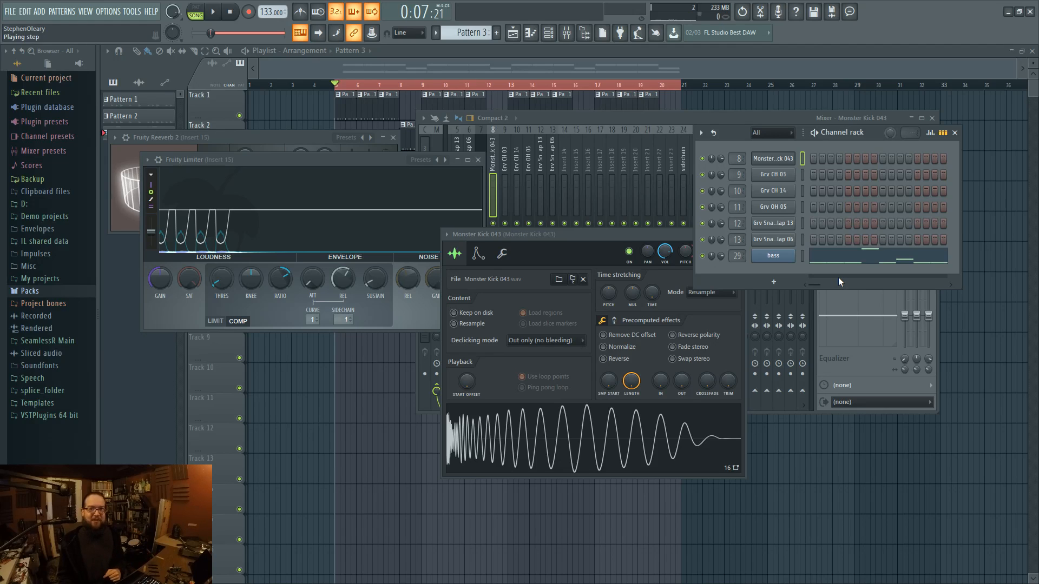
pyautogui.click(651, 127)
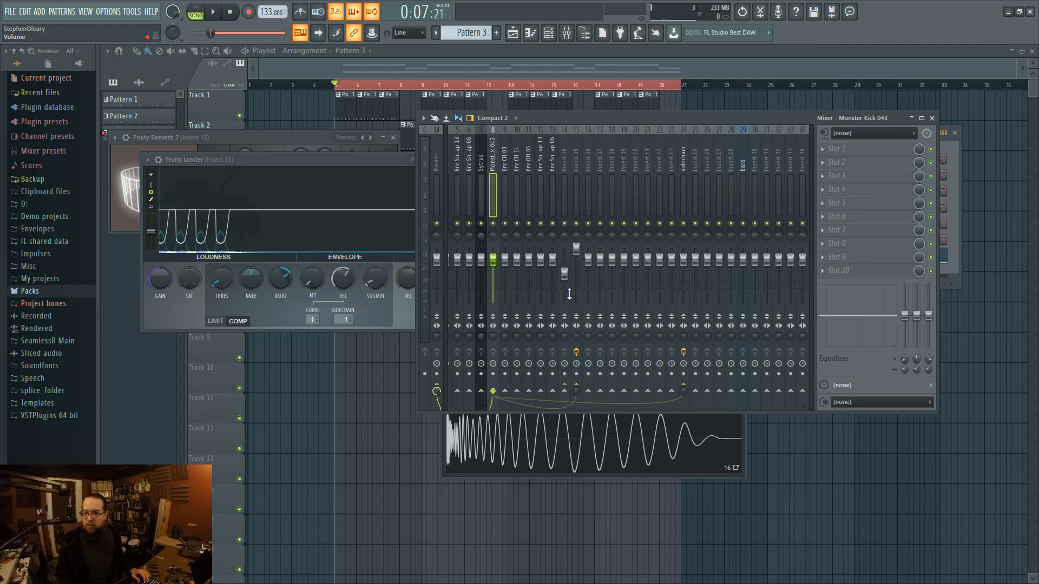
pyautogui.moveTo(591, 118); pyautogui.dragTo(570, 150)
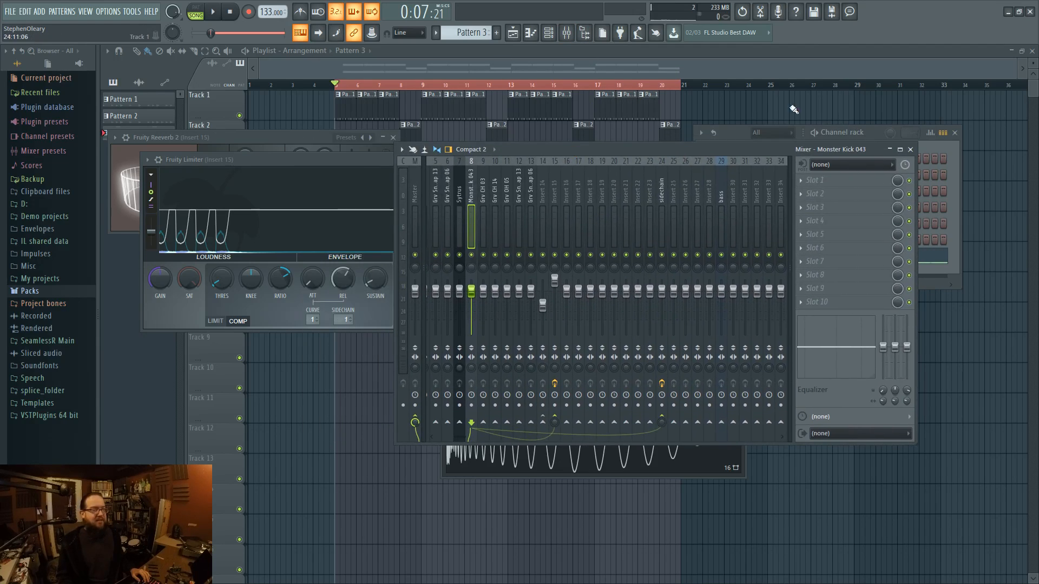
pyautogui.click(885, 132)
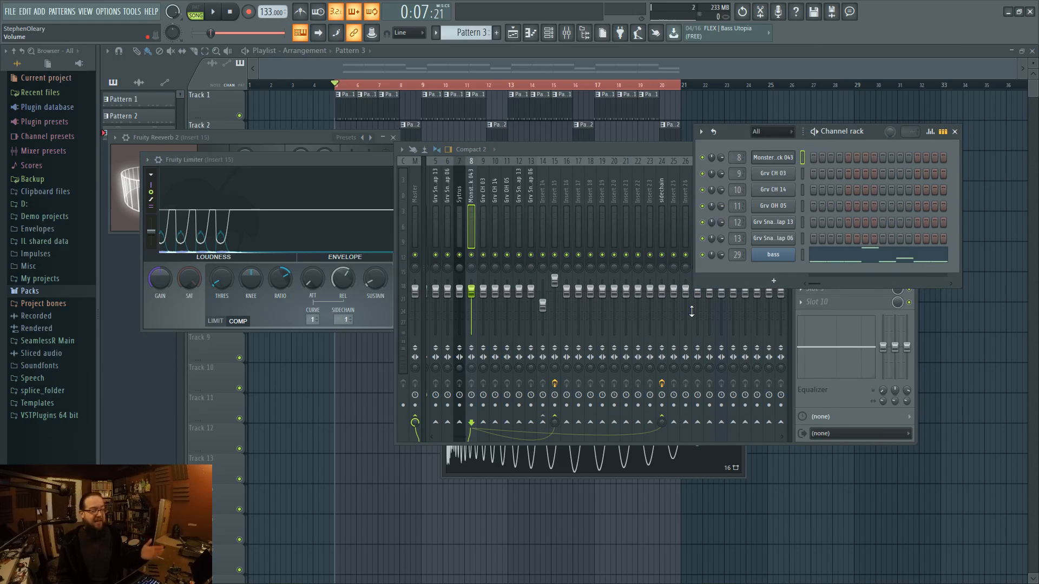
pyautogui.click(639, 148)
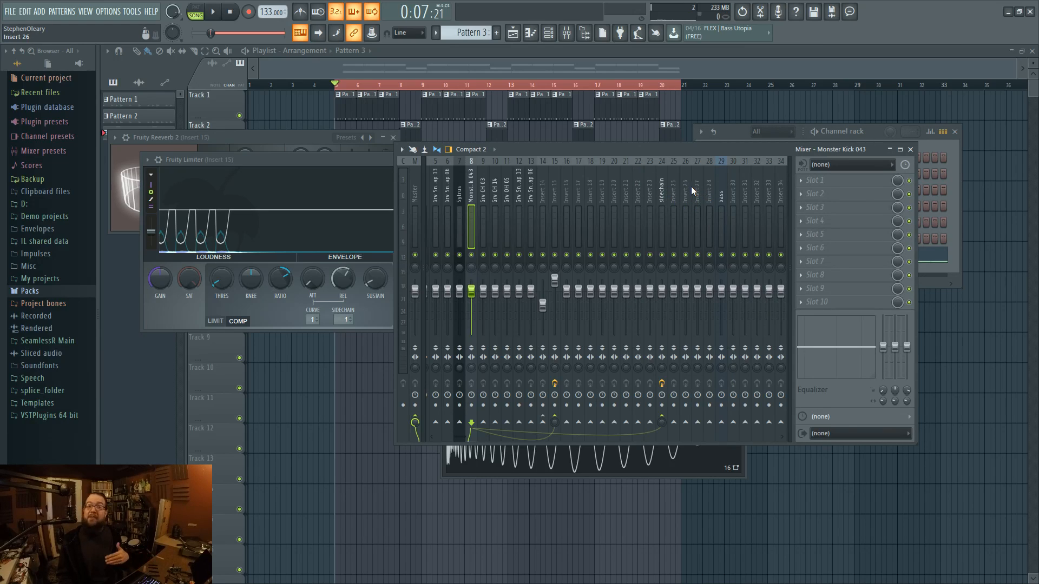
# - Add a FLEX instrument to the channel rack and switch to the empty Pattern 4
pyautogui.click(875, 138)
pyautogui.press('F8')
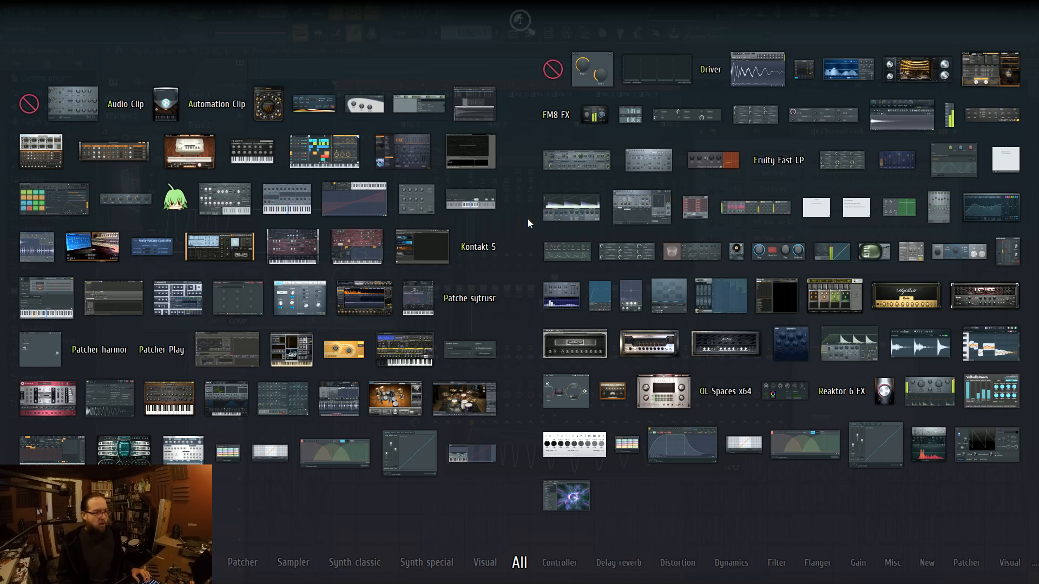
pyautogui.moveTo(403, 154); pyautogui.dragTo(807, 275)
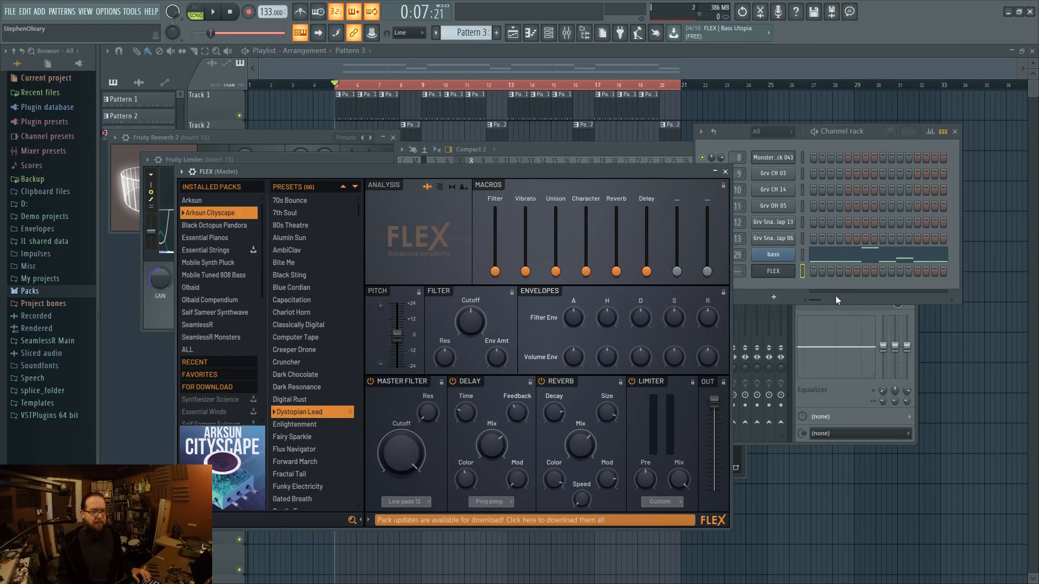
pyautogui.scroll(-1, 472, 32)
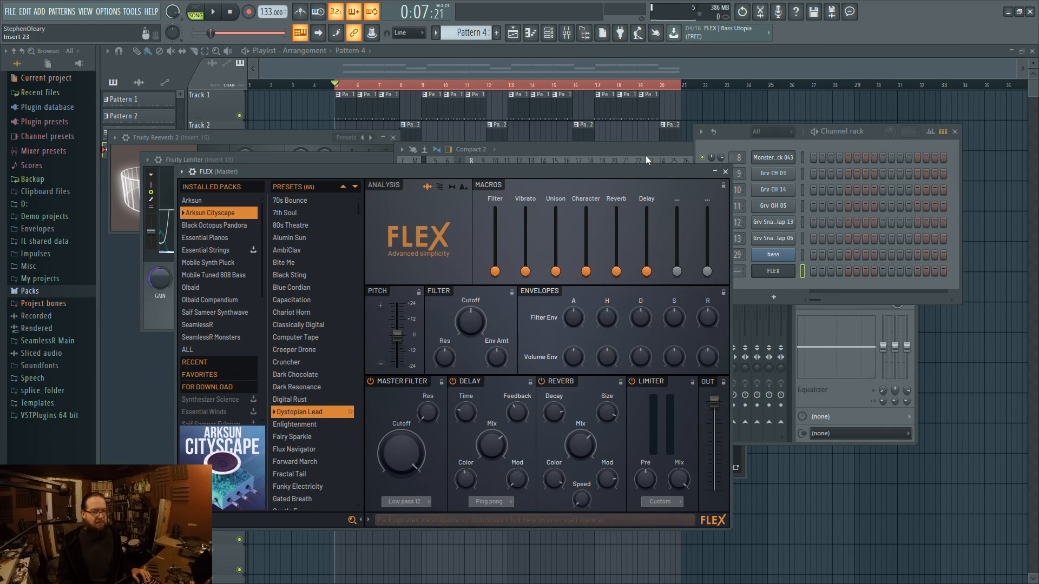
# - Route FLEX to mixer track 32 and load the ARP Quick Trance preset from the Black Octopus Pandora pack
pyautogui.moveTo(633, 171); pyautogui.dragTo(570, 125)
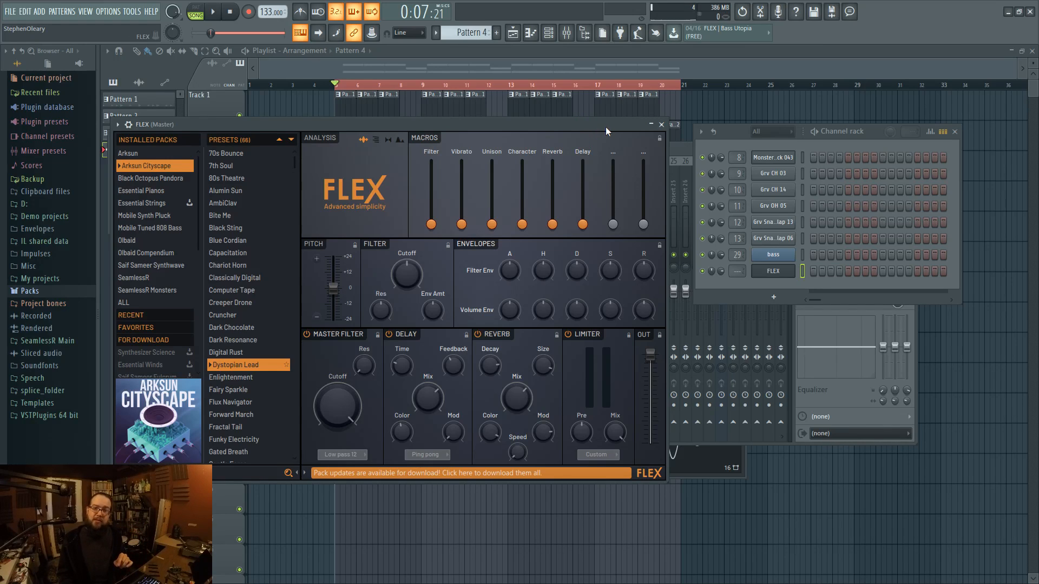
pyautogui.moveTo(739, 273)
pyautogui.mouseDown()
pyautogui.moveTo(740, 227)
pyautogui.moveTo(739, 290)
pyautogui.mouseUp()
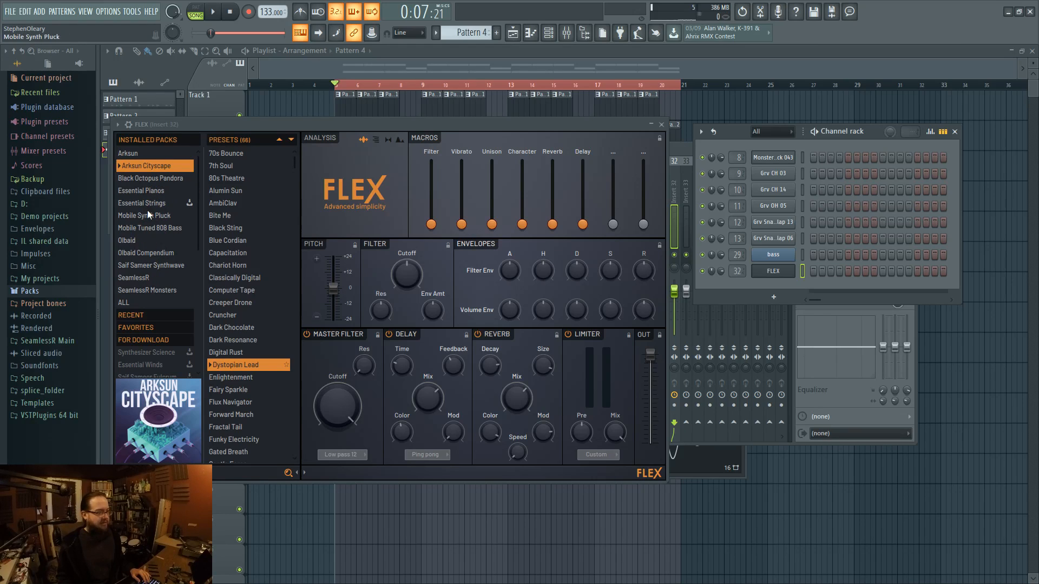
pyautogui.click(172, 180)
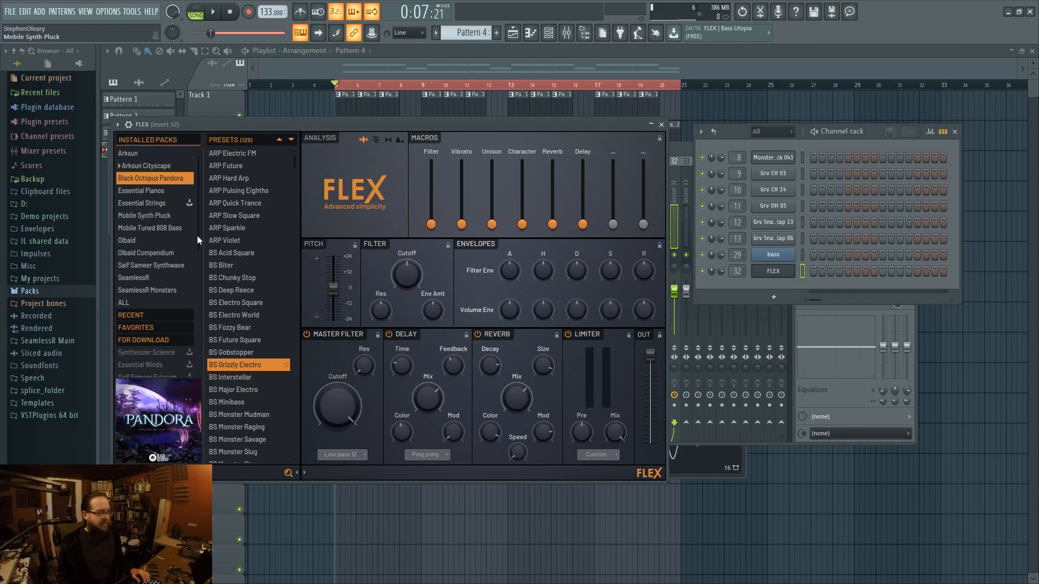
pyautogui.click(255, 203)
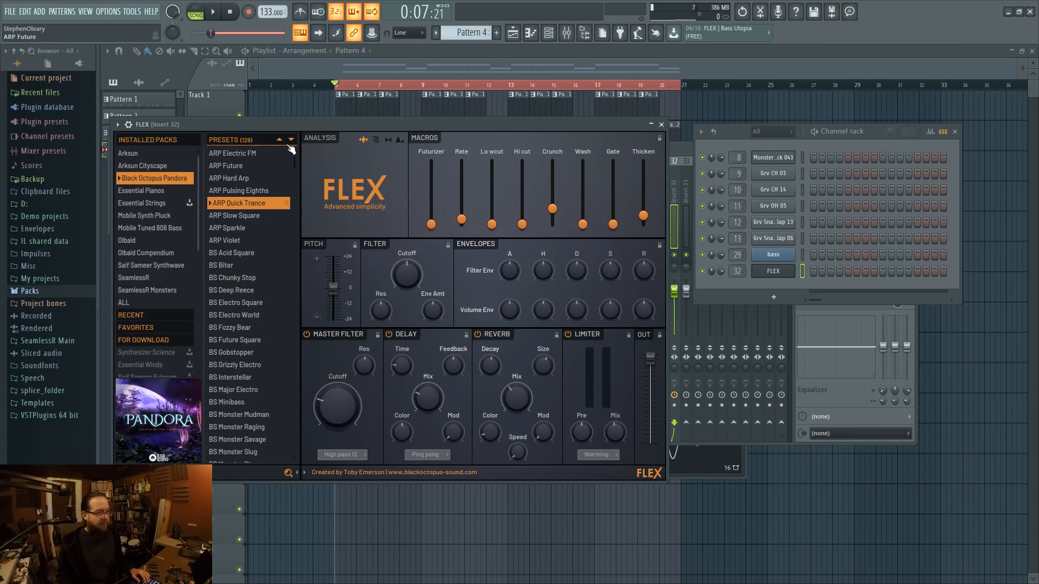
pyautogui.click(810, 284)
pyautogui.moveTo(608, 128); pyautogui.dragTo(619, 207)
# - Open the piano roll for FLEX and draw an E5 note filling the whole of bar 1
pyautogui.rightClick(786, 272)
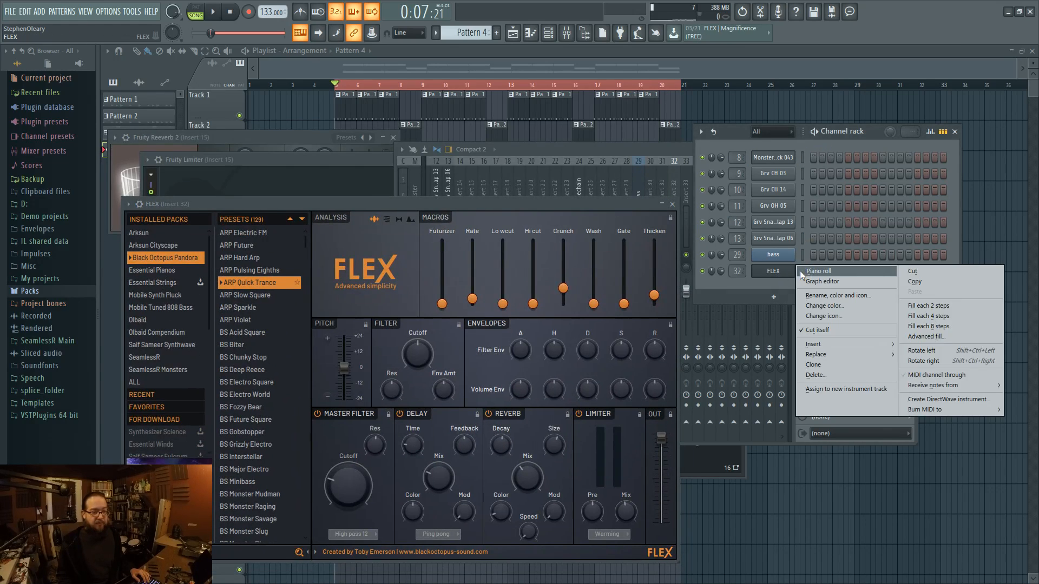
pyautogui.click(801, 275)
pyautogui.click(157, 264)
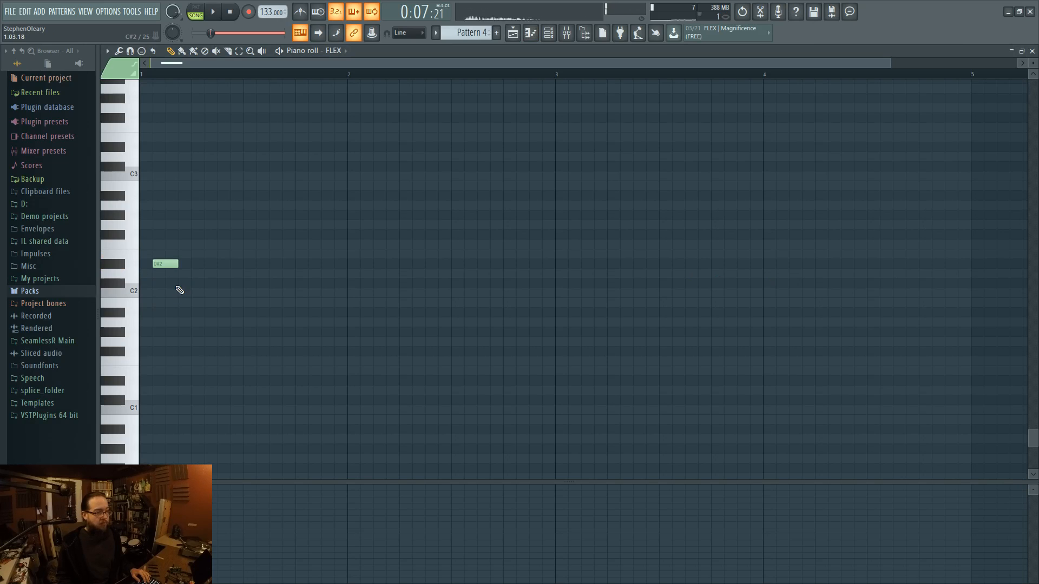
pyautogui.scroll(12, 179, 290)
pyautogui.click(133, 323)
pyautogui.click(132, 348)
pyautogui.scroll(-2, 142, 350)
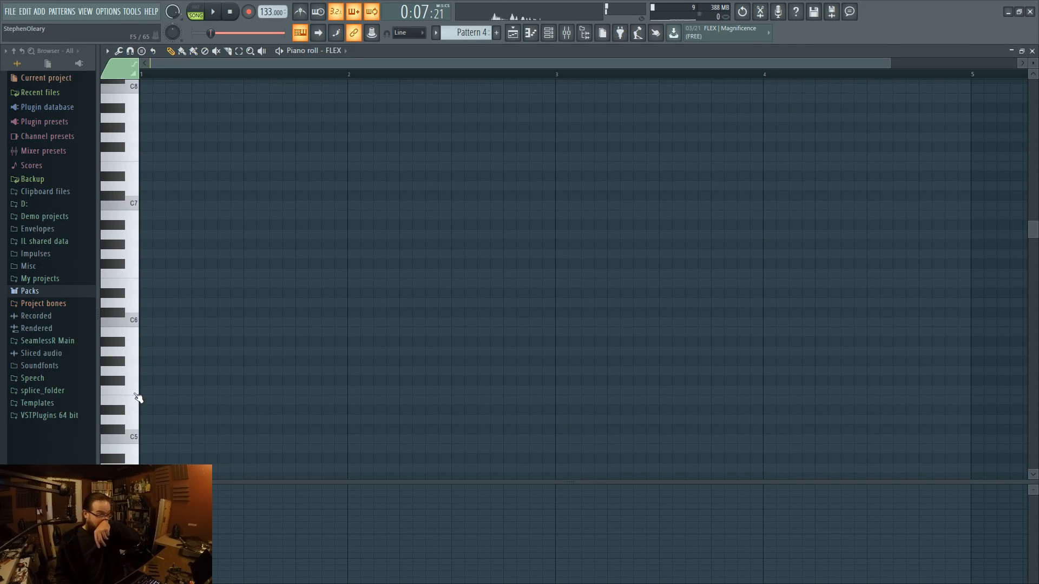
pyautogui.click(151, 400)
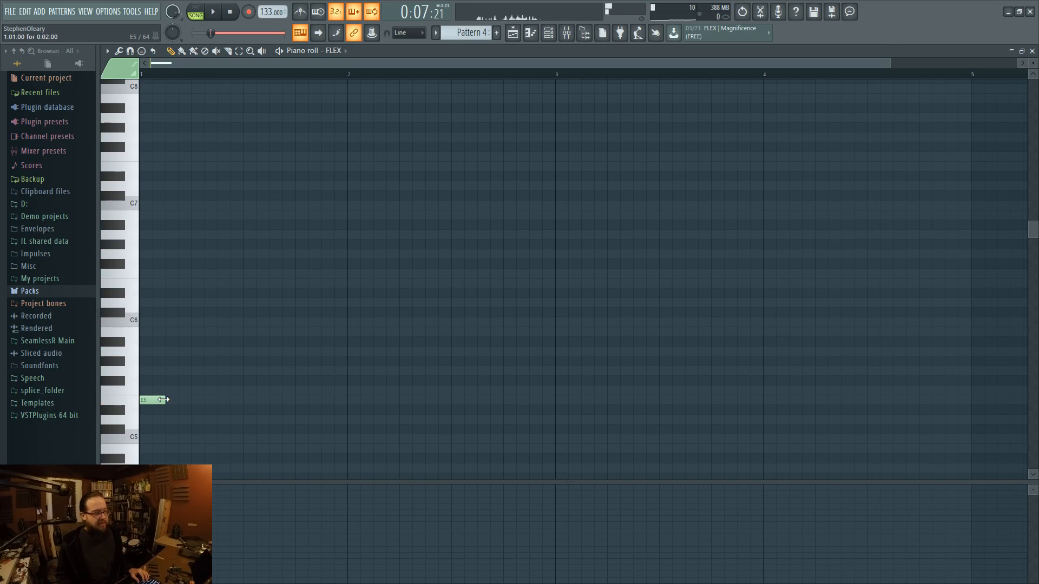
pyautogui.moveTo(162, 399); pyautogui.dragTo(357, 413)
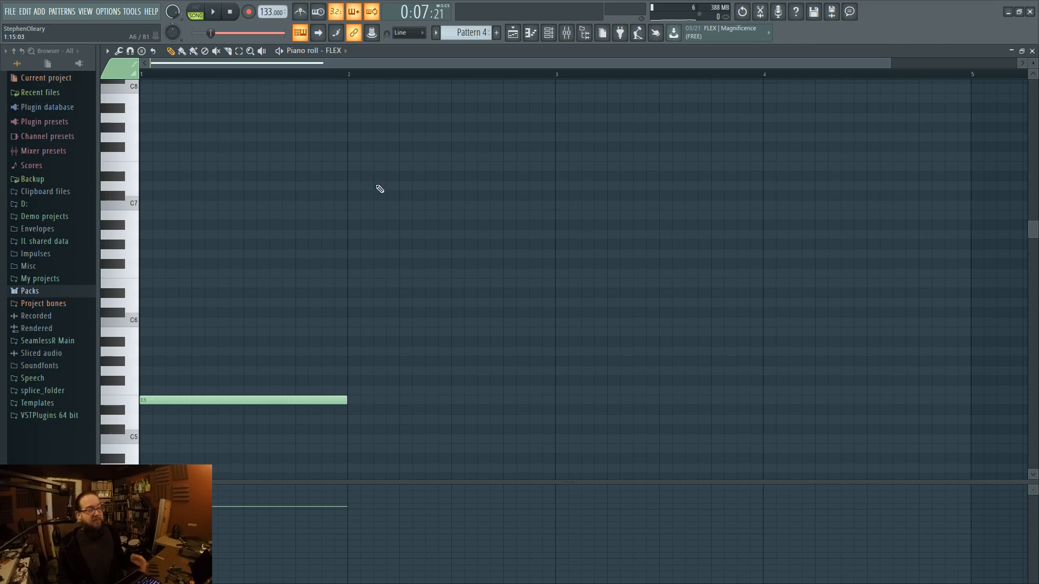
# - Add one-bar C6 and G6 notes above the E5 note and audition the chord in pattern mode
pyautogui.click(547, 33)
pyautogui.click(548, 33)
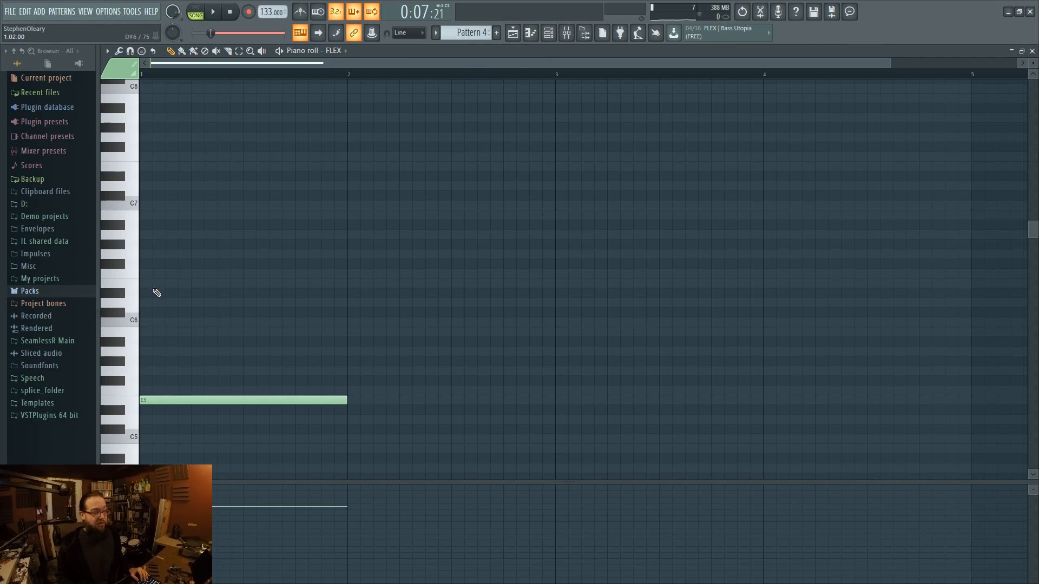
pyautogui.click(155, 322)
pyautogui.click(157, 253)
pyautogui.press('space')
pyautogui.press('l')
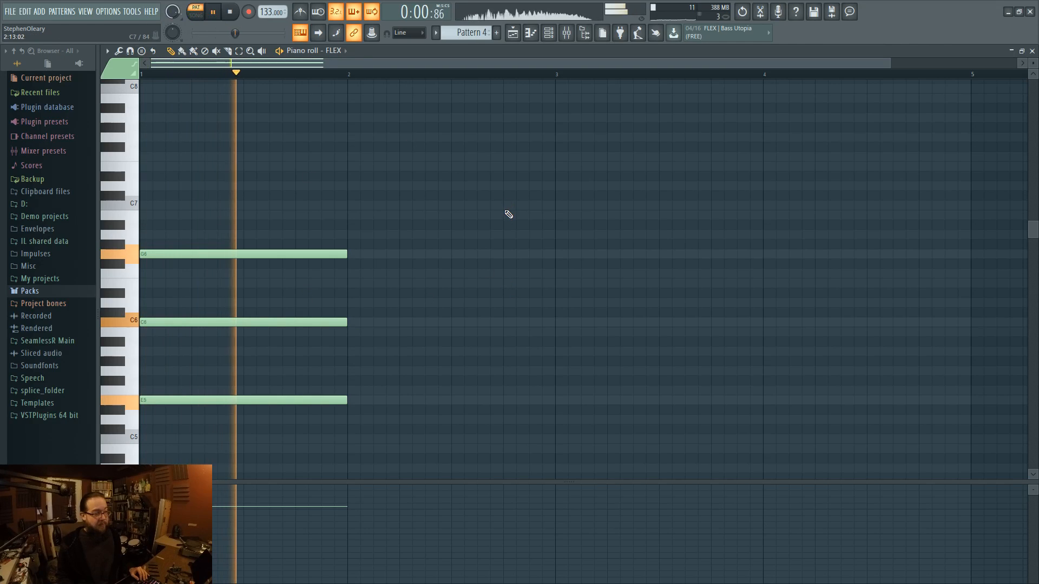
pyautogui.press('space')
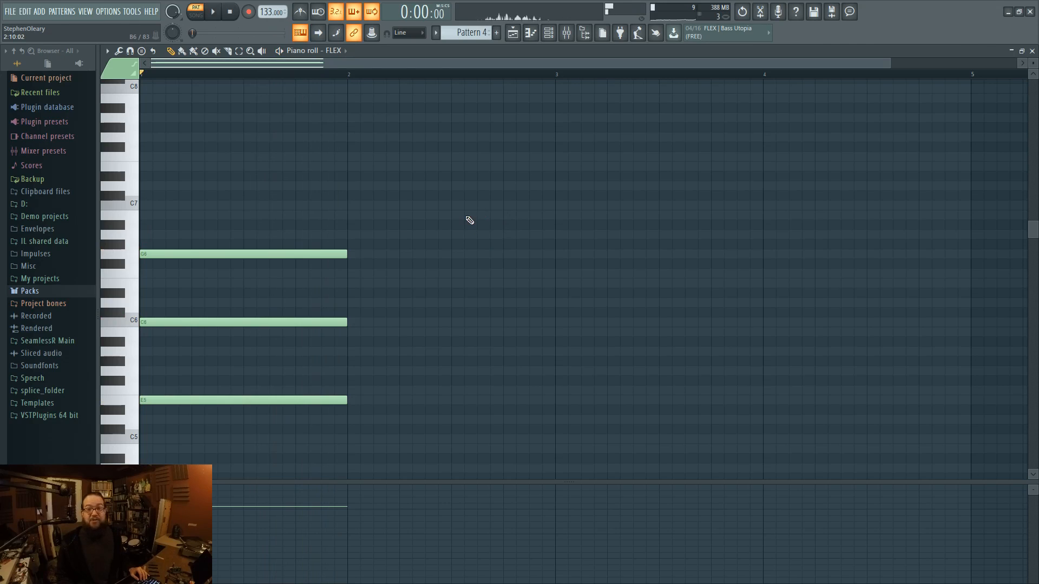
# - Duplicate the chord into bars 2, 3 and 4, transposing the copies so their lowest notes are G5, D5 and C5
pyautogui.moveTo(229, 222); pyautogui.dragTo(508, 429)
pyautogui.hotkey('ctrl', 'b')
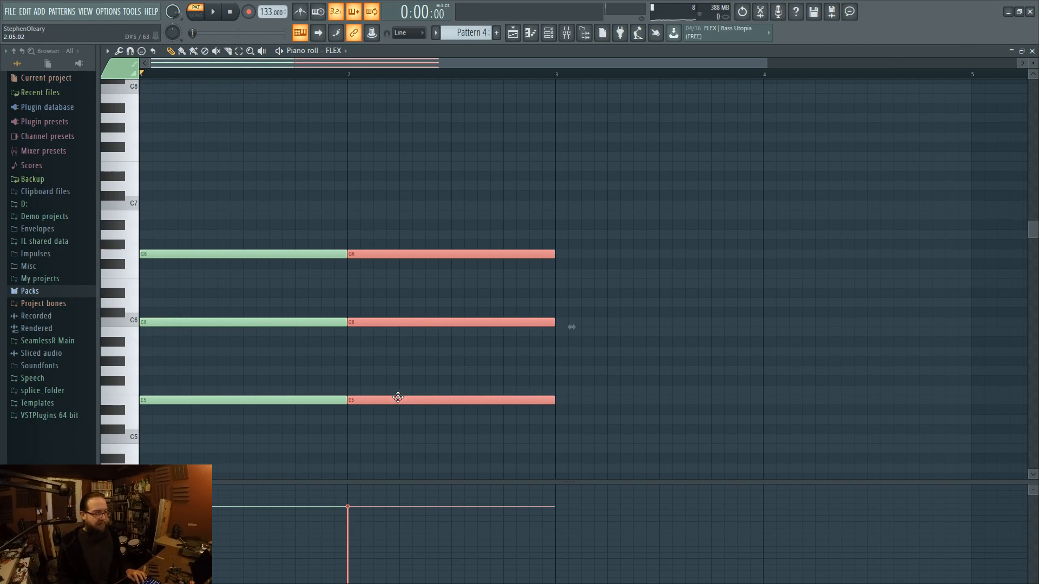
pyautogui.moveTo(396, 397); pyautogui.dragTo(396, 368)
pyautogui.hotkey('ctrl', 'b')
pyautogui.moveTo(573, 372); pyautogui.dragTo(574, 421)
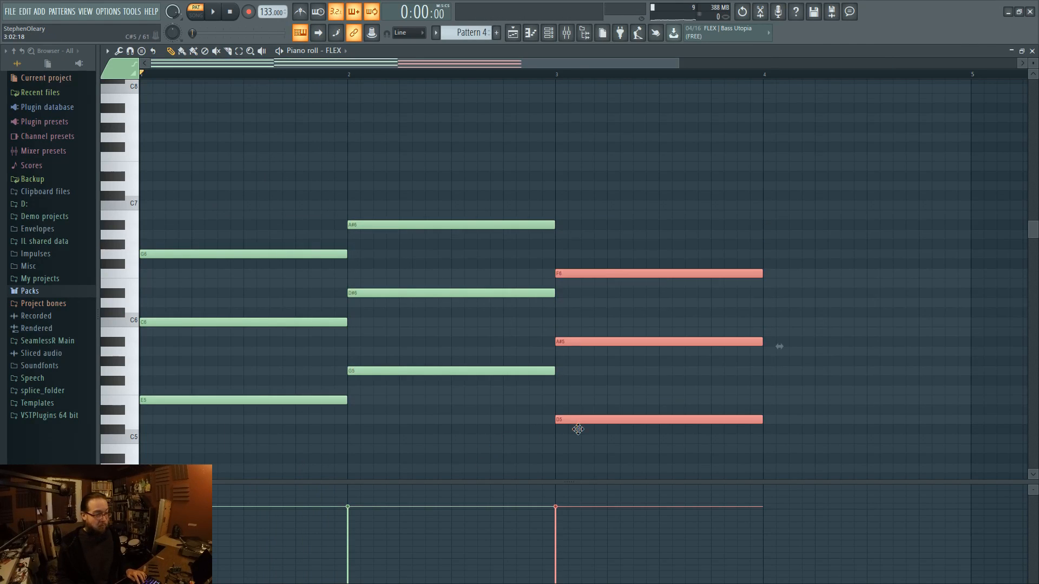
pyautogui.hotkey('ctrl', 'b')
pyautogui.moveTo(776, 417); pyautogui.dragTo(773, 441)
pyautogui.keyDown('ctrl'); pyautogui.click(613, 447); pyautogui.keyUp('ctrl')
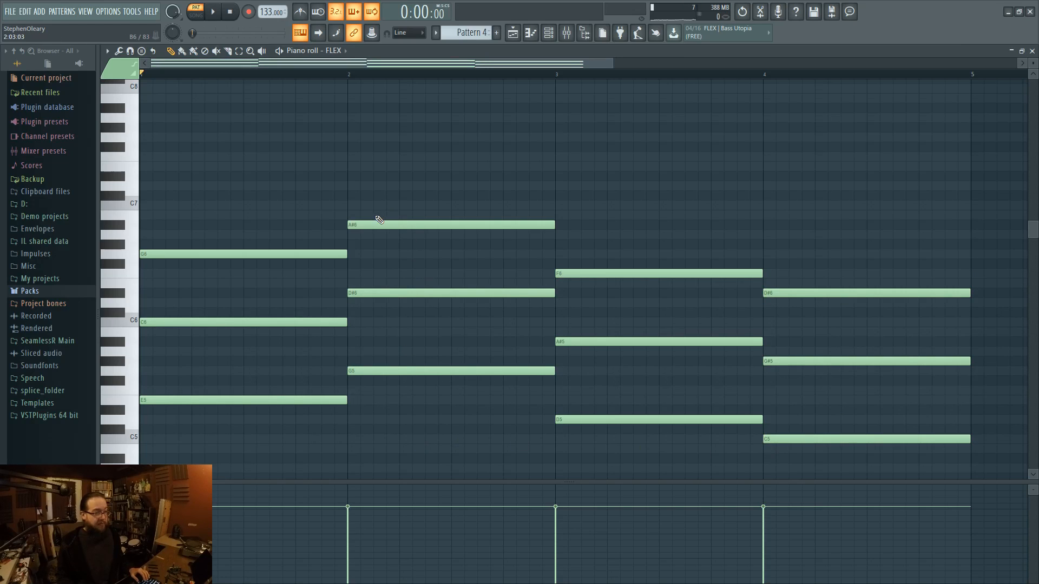
# - Raise the top notes of bars 2 to 4 one semitone to B6, F#6 and E6 and audition the progression
pyautogui.scroll(1, 381, 243)
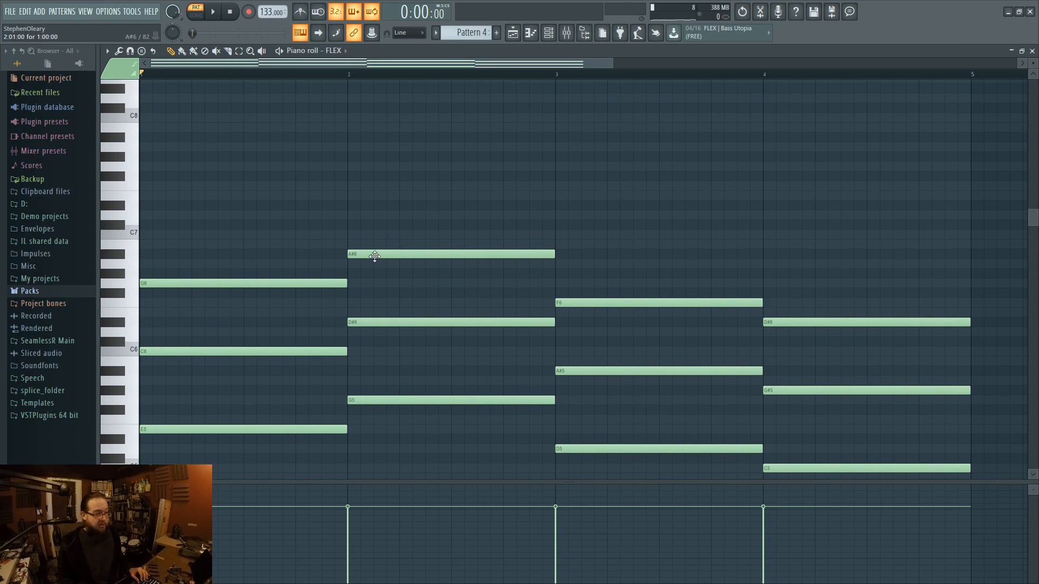
pyautogui.moveTo(373, 255); pyautogui.dragTo(375, 247)
pyautogui.moveTo(594, 306); pyautogui.dragTo(596, 296)
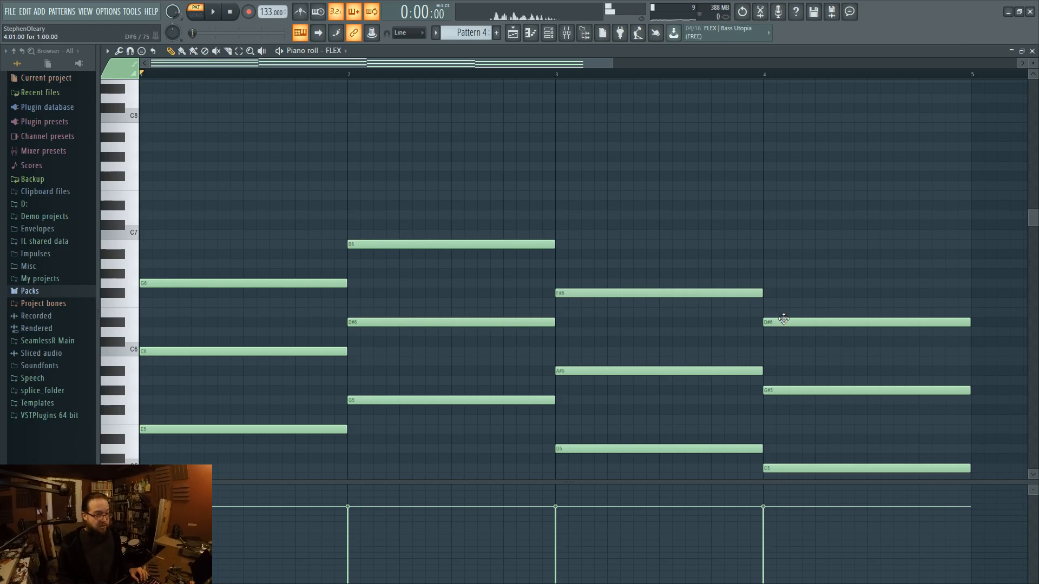
pyautogui.moveTo(781, 321); pyautogui.dragTo(783, 311)
pyautogui.press('space')
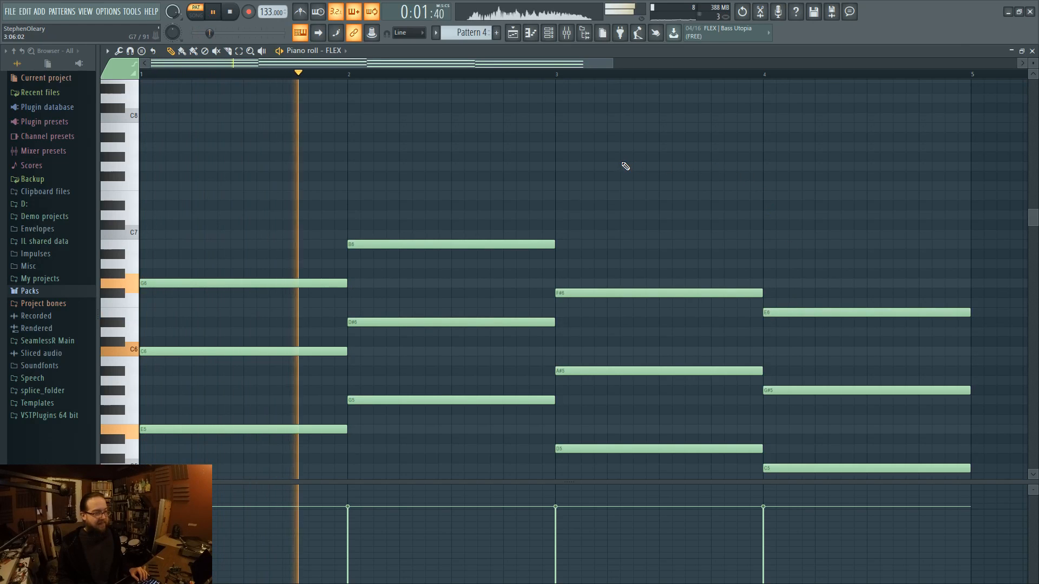
pyautogui.scroll(-3, 411, 248)
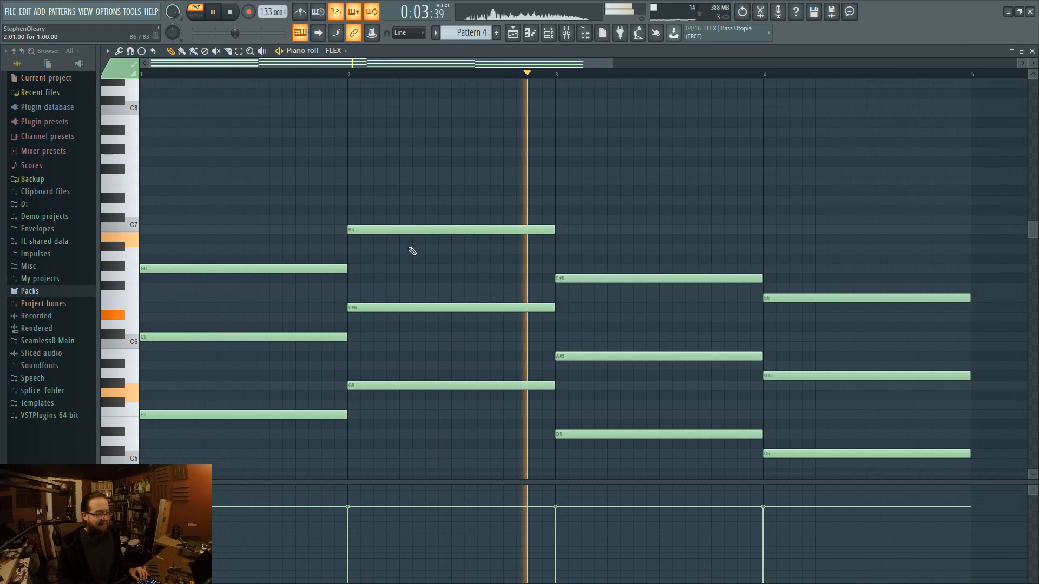
pyautogui.press('space')
# - Lower the middle notes of all four chords one semitone to B5, D6, A5 and G5 and play the progression
pyautogui.moveTo(239, 257); pyautogui.dragTo(892, 335)
pyautogui.press('Down')
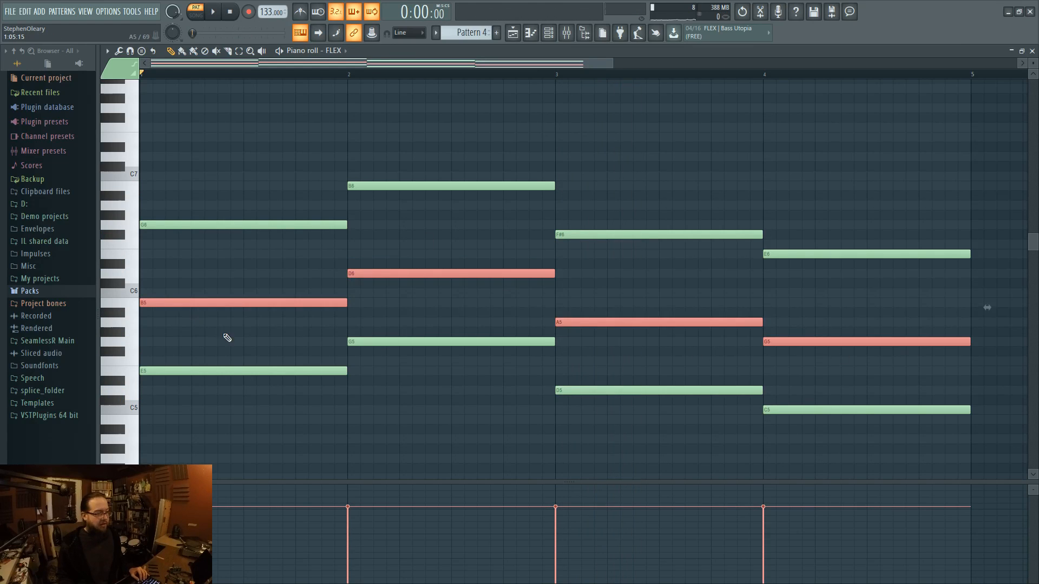
pyautogui.hotkey('ctrl', 'd')
pyautogui.press('space')
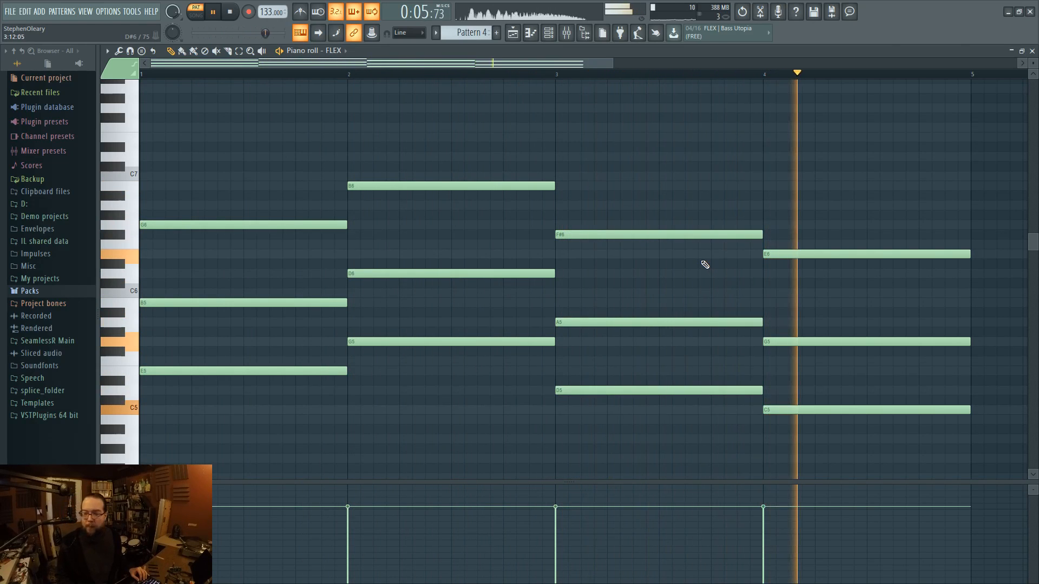
pyautogui.press('space')
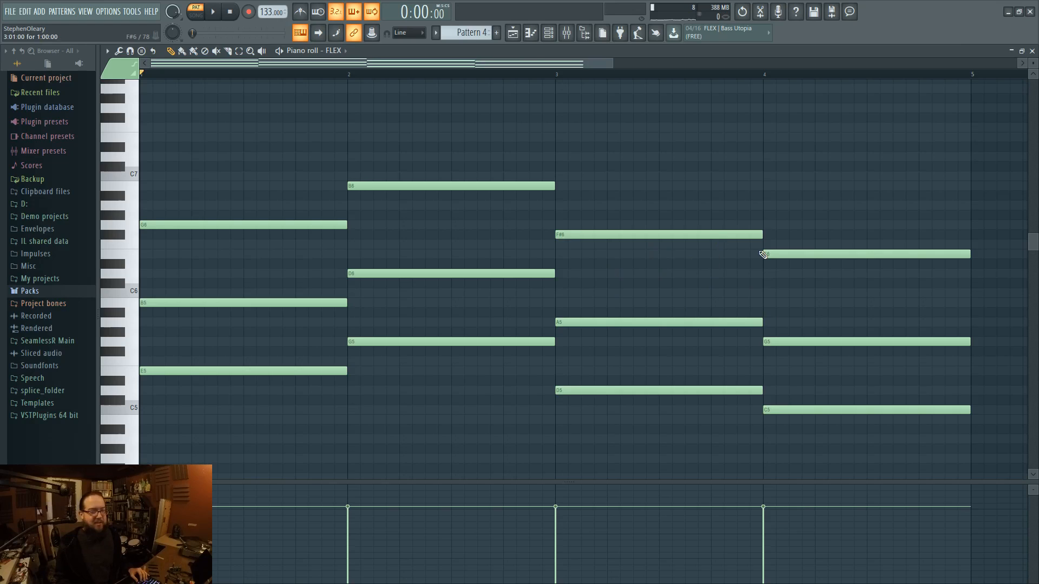
# - Transpose the bar 4 chord to A5, E6 and C#7 and play the progression
pyautogui.moveTo(841, 200); pyautogui.dragTo(821, 452)
pyautogui.moveTo(810, 410); pyautogui.dragTo(805, 320)
pyautogui.click(674, 303)
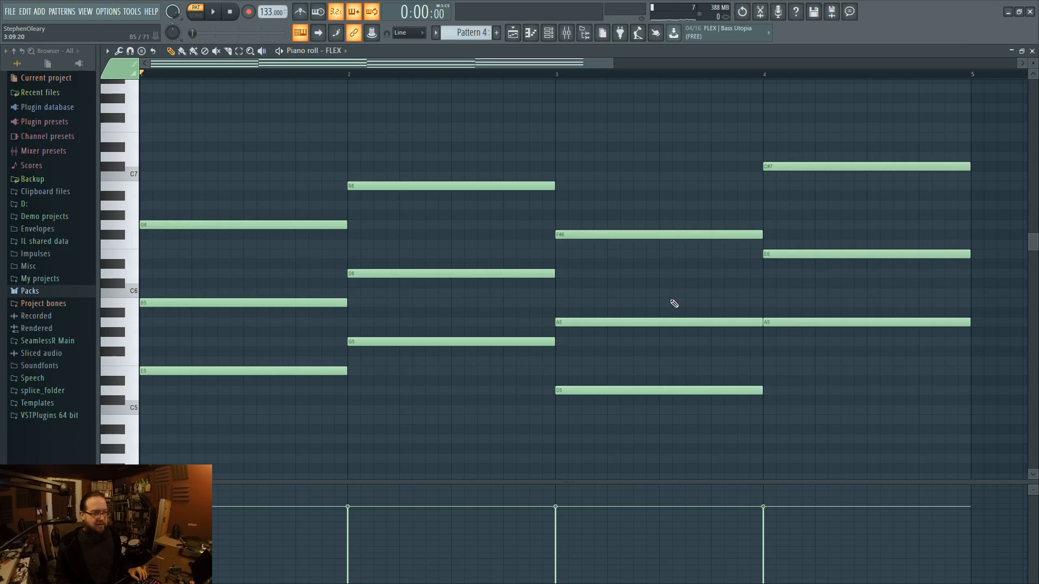
pyautogui.press('space')
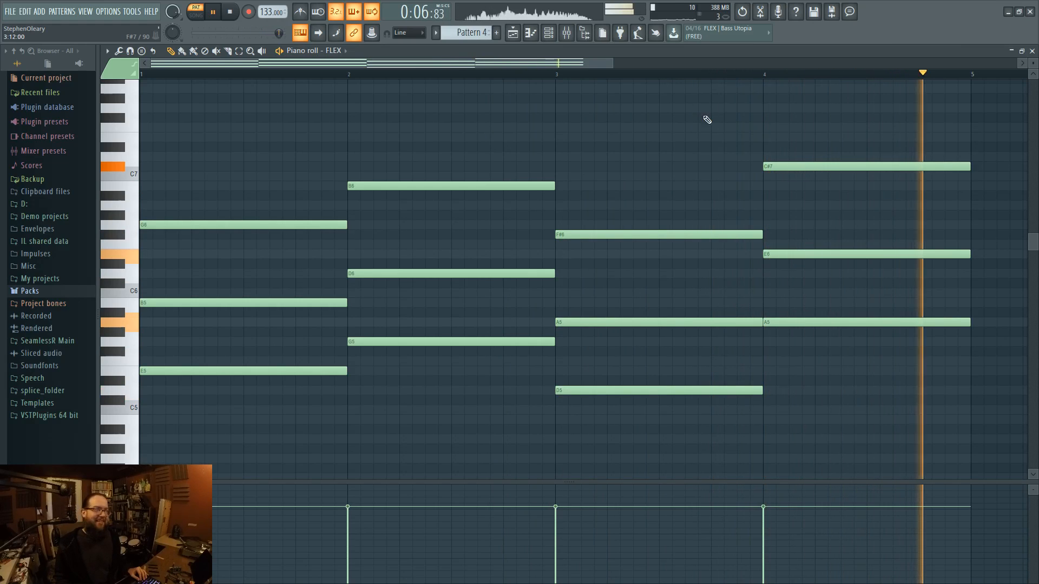
pyautogui.press('space')
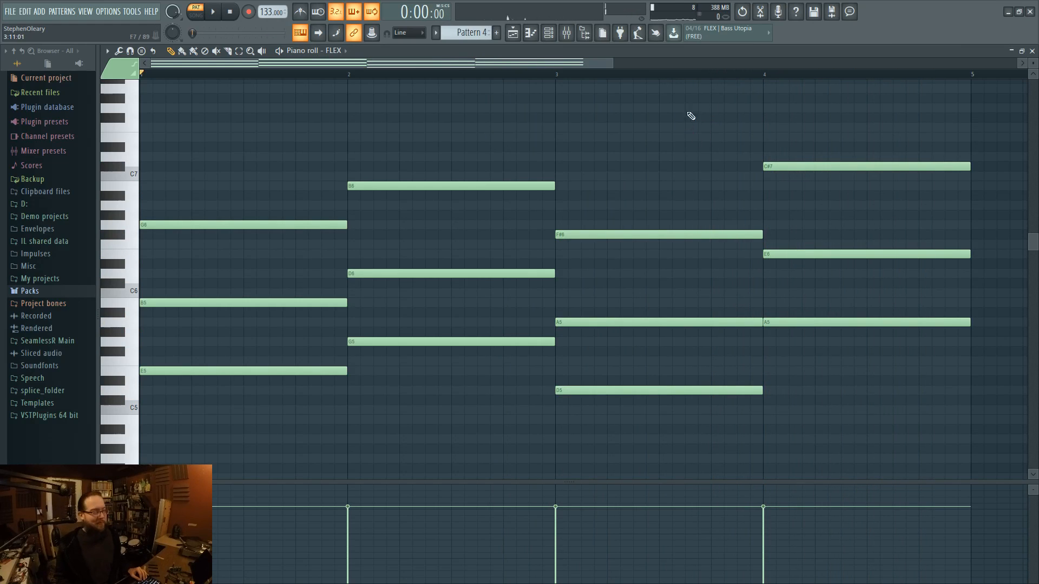
# - Replace the bar 3 chord with the bar 4 chord transposed to E5, B5 and G#6, and duplicate it into bar 4 as G5, D6 and B6
pyautogui.rightClick(671, 234)
pyautogui.rightClick(667, 322)
pyautogui.rightClick(664, 391)
pyautogui.moveTo(732, 129); pyautogui.dragTo(573, 371)
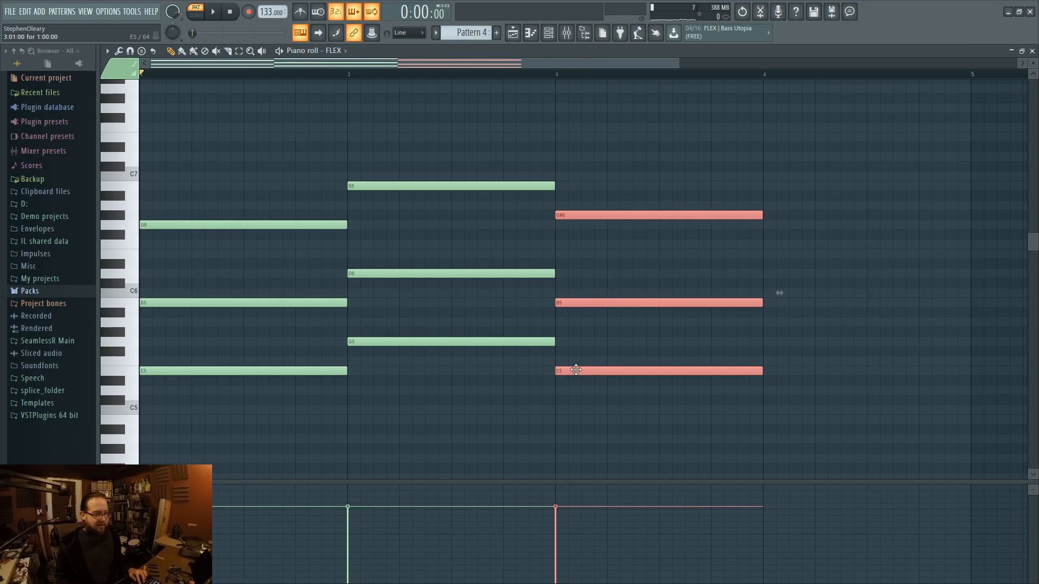
pyautogui.hotkey('ctrl', 'b')
pyautogui.moveTo(784, 375); pyautogui.dragTo(784, 348)
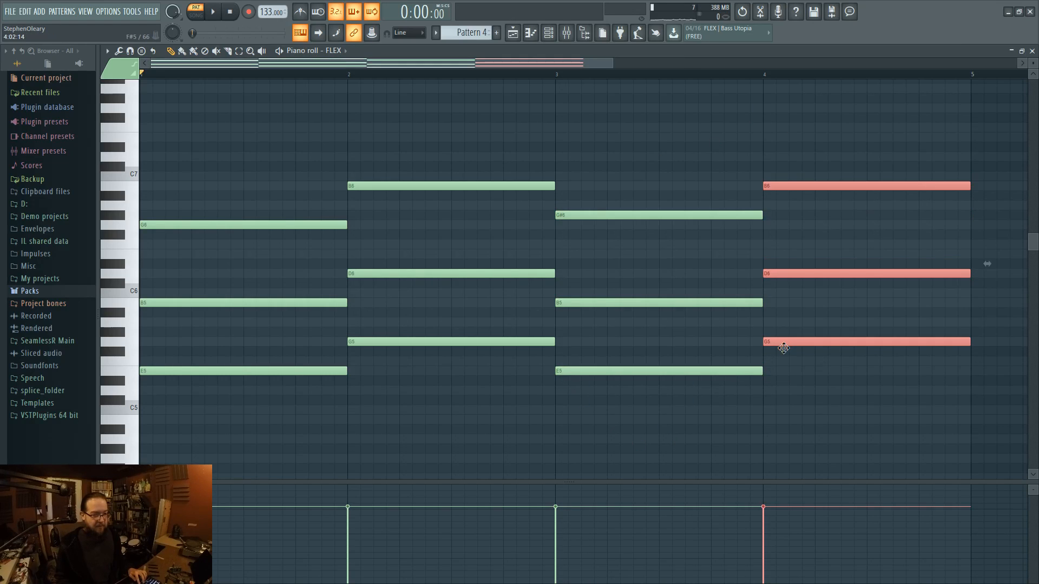
# - Shorten the bar 4 chord to half a bar and duplicate it into the second half one semitone lower
pyautogui.moveTo(967, 183); pyautogui.dragTo(866, 185)
pyautogui.hotkey('ctrl', 'b')
pyautogui.hotkey('shift', 'Down')
pyautogui.hotkey('ctrl', 'd')
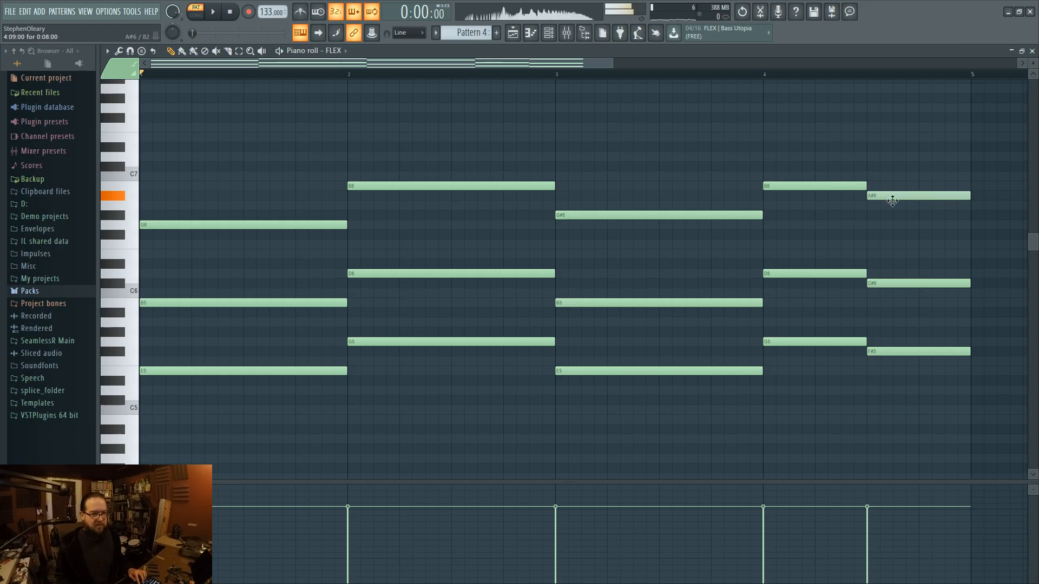
# - Lower the top note of the last half-bar chord to A6 and audition the progression from bar 4
pyautogui.moveTo(893, 196); pyautogui.dragTo(893, 206)
pyautogui.click(770, 74)
pyautogui.press('space')
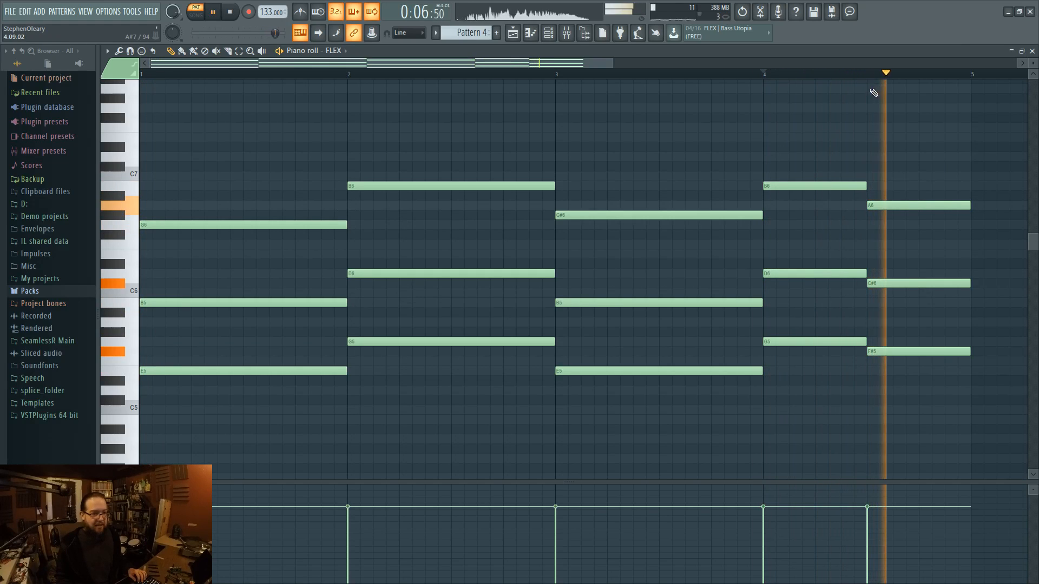
pyautogui.moveTo(890, 206)
pyautogui.mouseDown()
pyautogui.moveTo(891, 195)
pyautogui.moveTo(890, 205)
pyautogui.mouseUp()
pyautogui.click(767, 74)
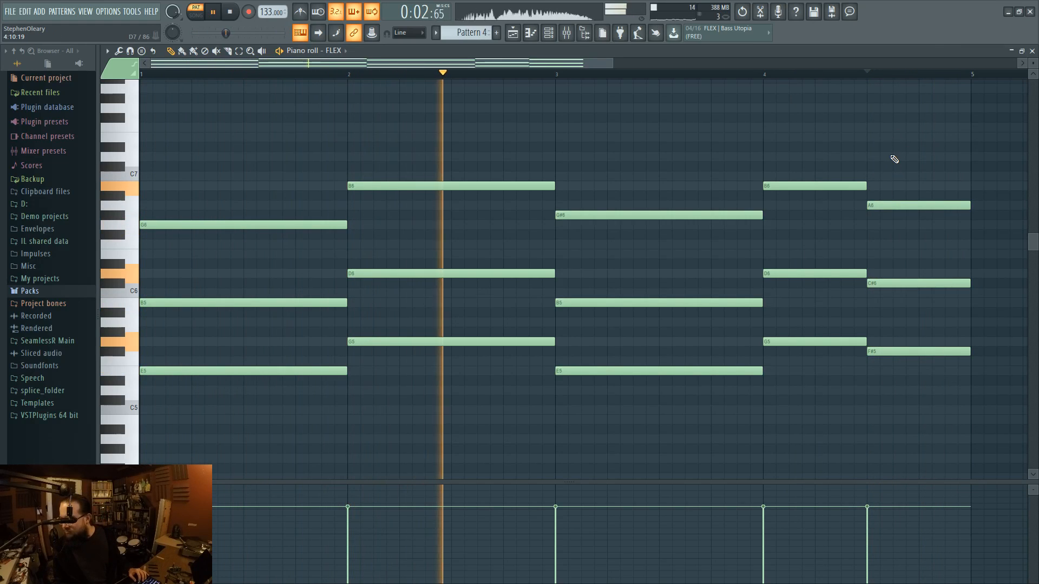
pyautogui.press('space')
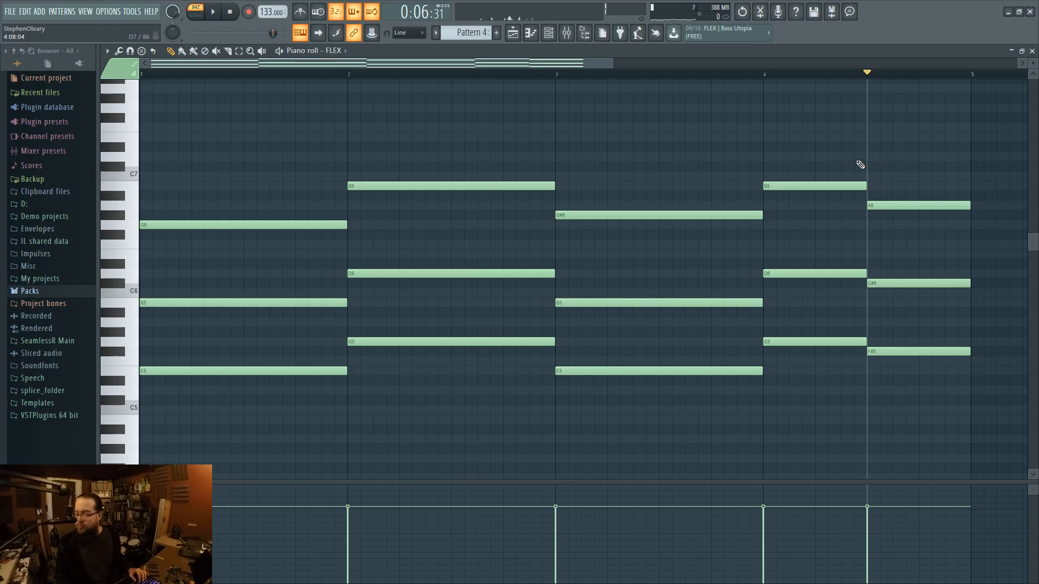
# - Try a half-bar C#7 slide note above the bar 3 chord and audition it
pyautogui.click(558, 82)
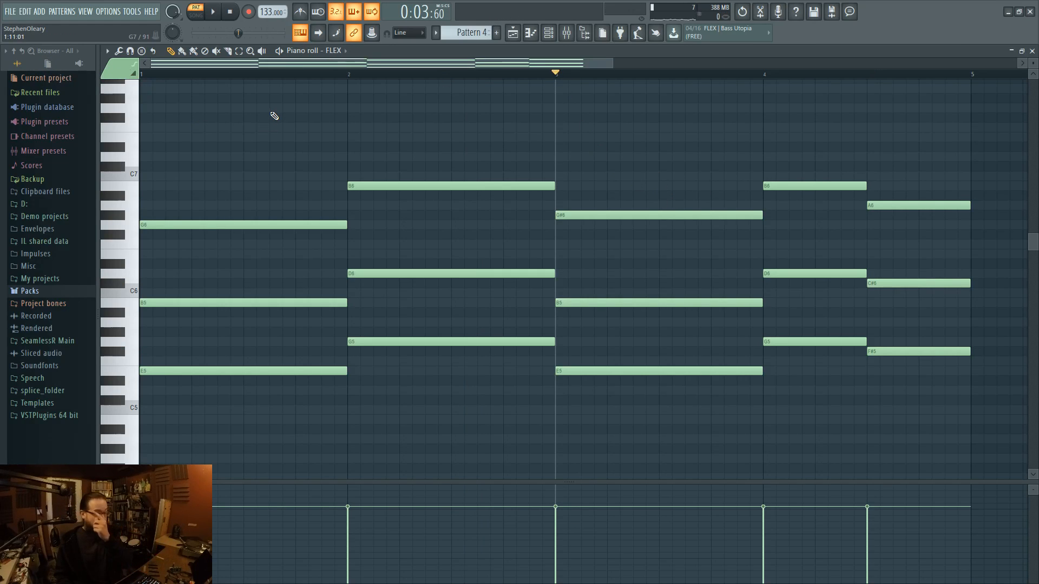
pyautogui.click(574, 166)
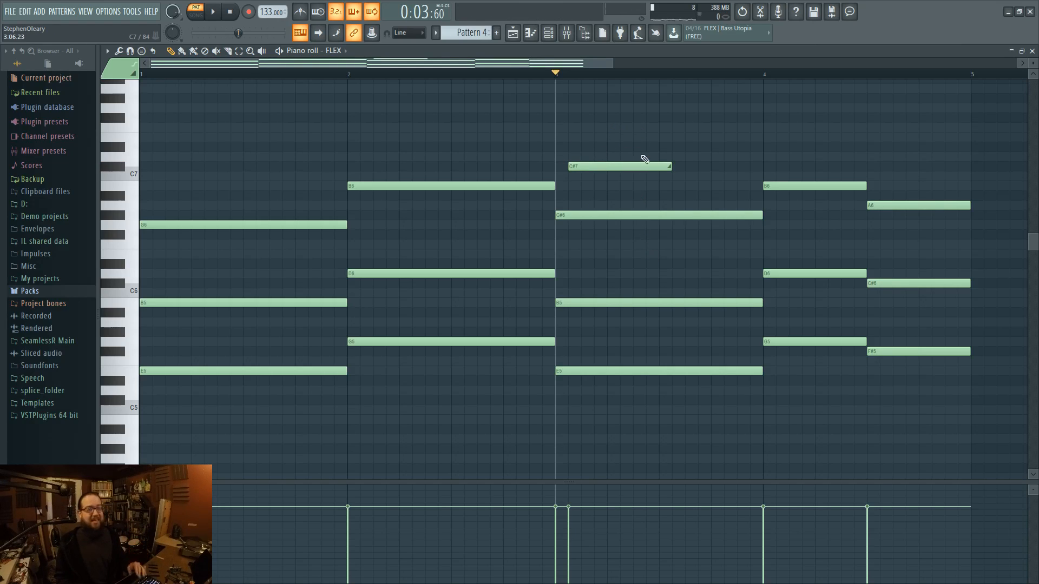
pyautogui.press('space')
pyautogui.press('space')
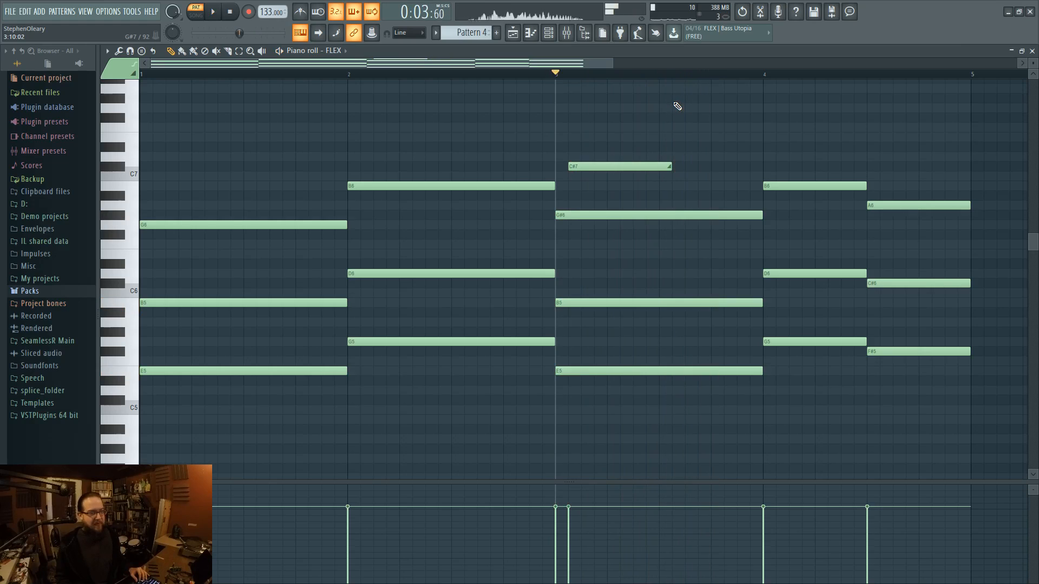
pyautogui.hotkey('ctrl', 'z')
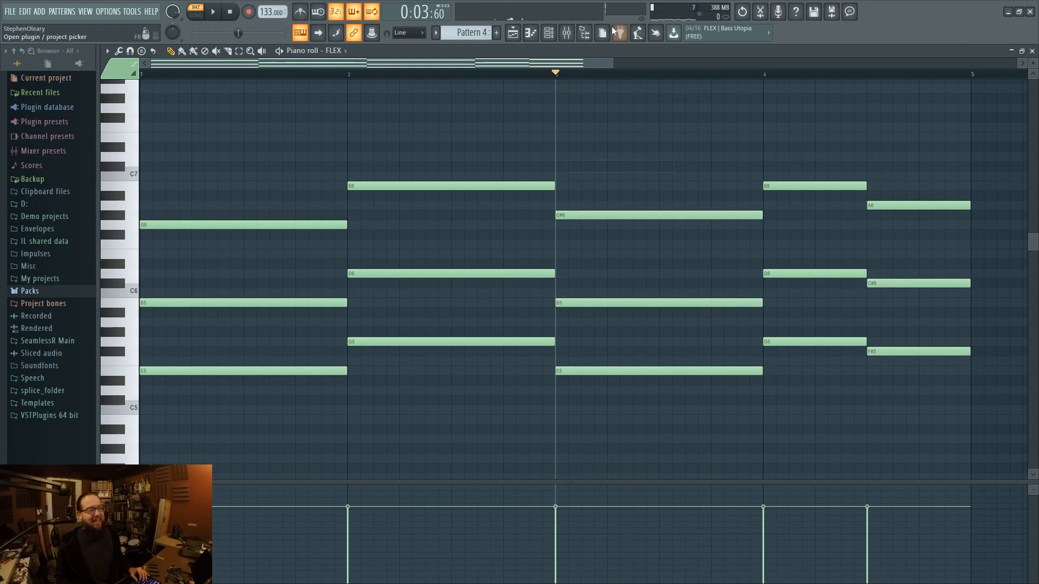
# - Add a Harmor channel and open its piano roll in the empty Pattern 5
pyautogui.click(553, 34)
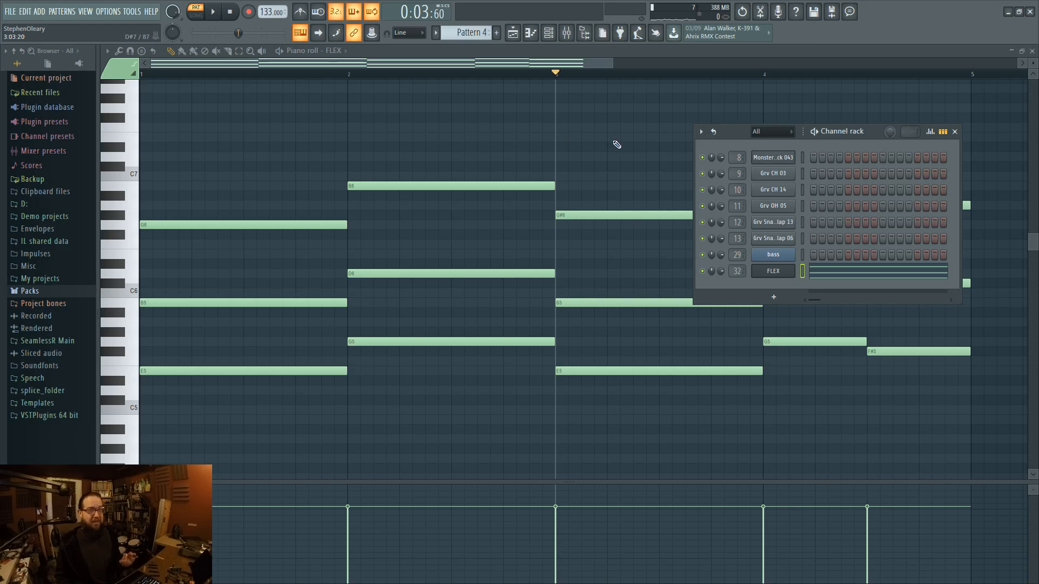
pyautogui.hotkey('shift', 'F8')
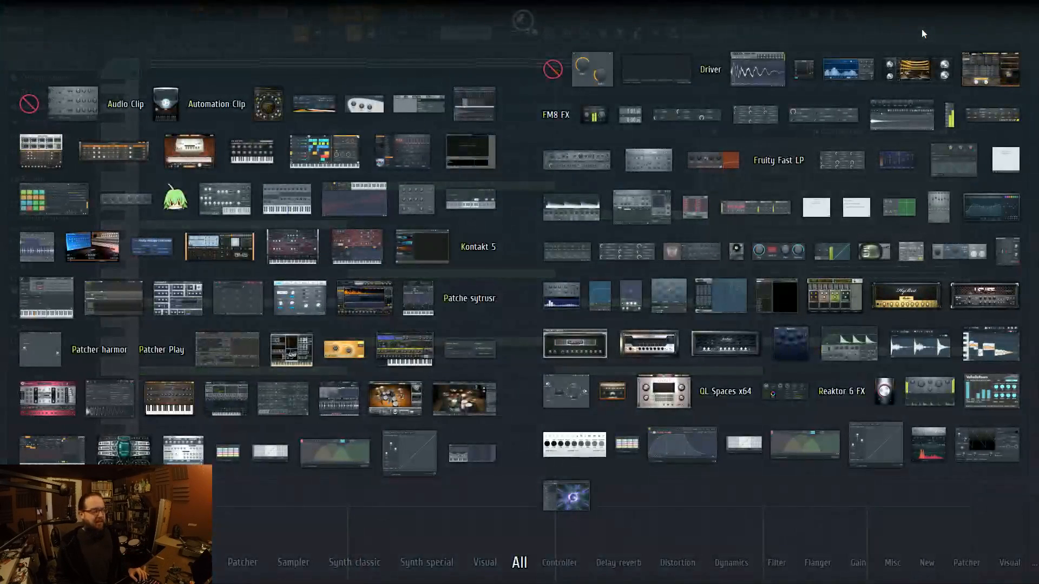
pyautogui.moveTo(421, 246); pyautogui.dragTo(821, 295)
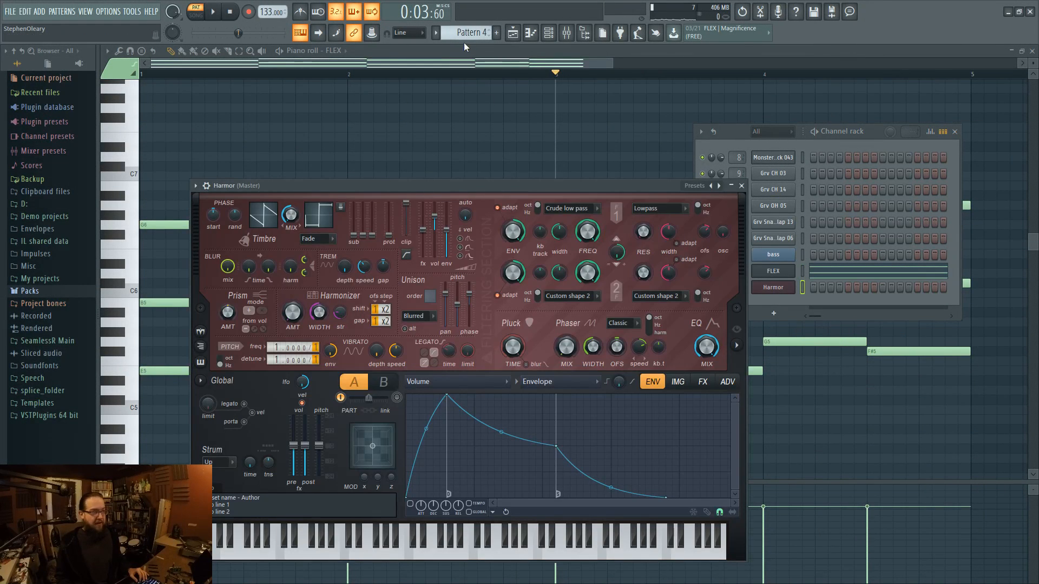
pyautogui.scroll(-1, 470, 32)
pyautogui.rightClick(778, 286)
pyautogui.click(794, 292)
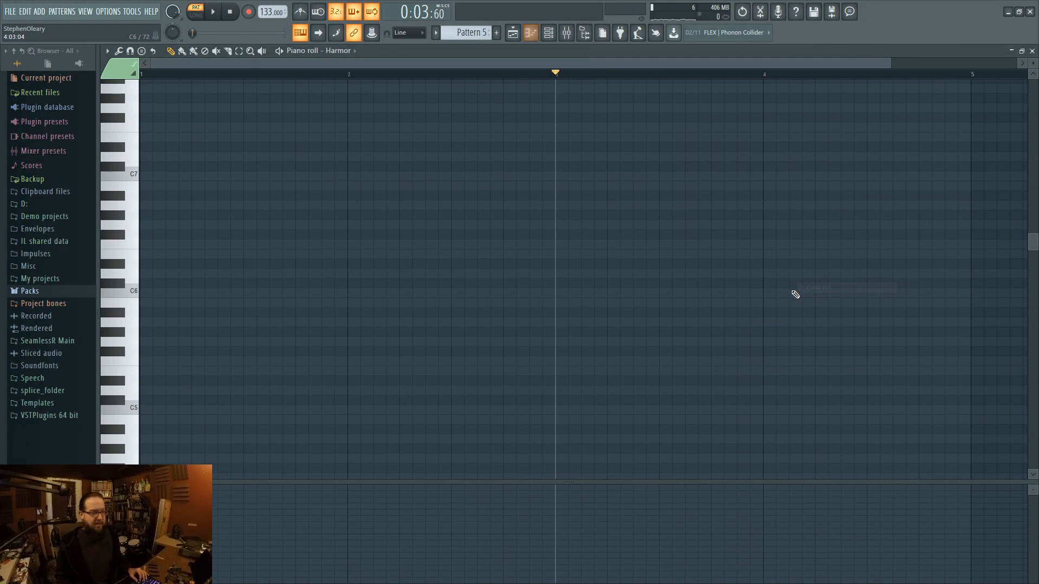
# - Draw a half-bar E7 slide note and a half-bar normal D#5 note at the start of bar 1 and audition them
pyautogui.click(147, 137)
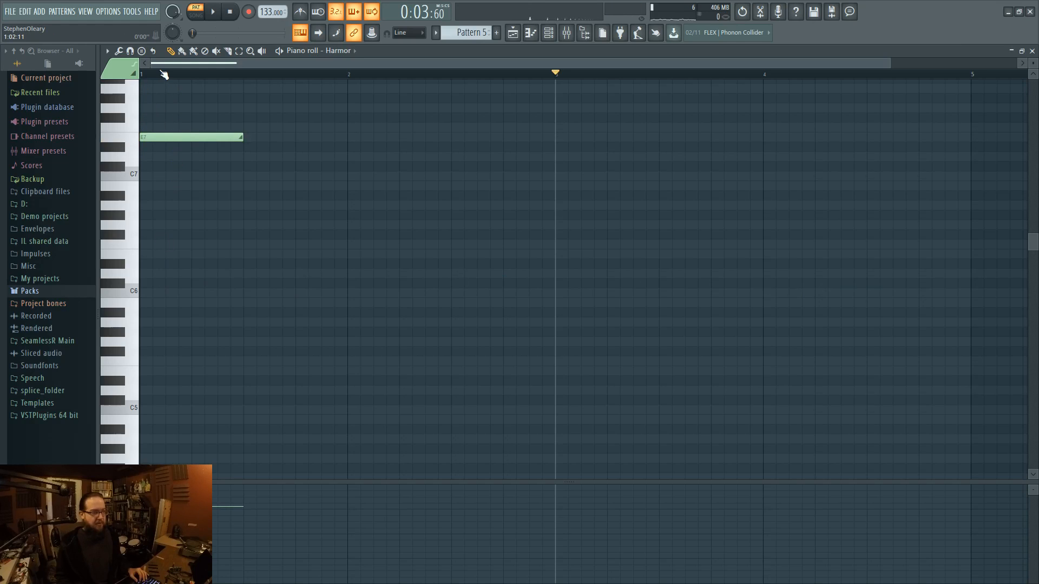
pyautogui.press('space')
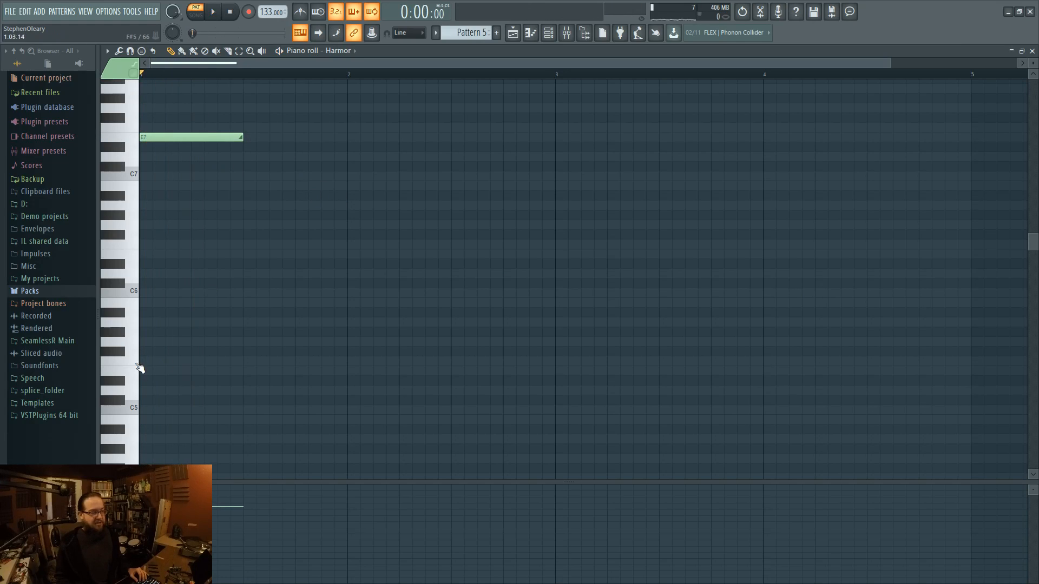
pyautogui.click(172, 380)
pyautogui.press('space')
pyautogui.press('space')
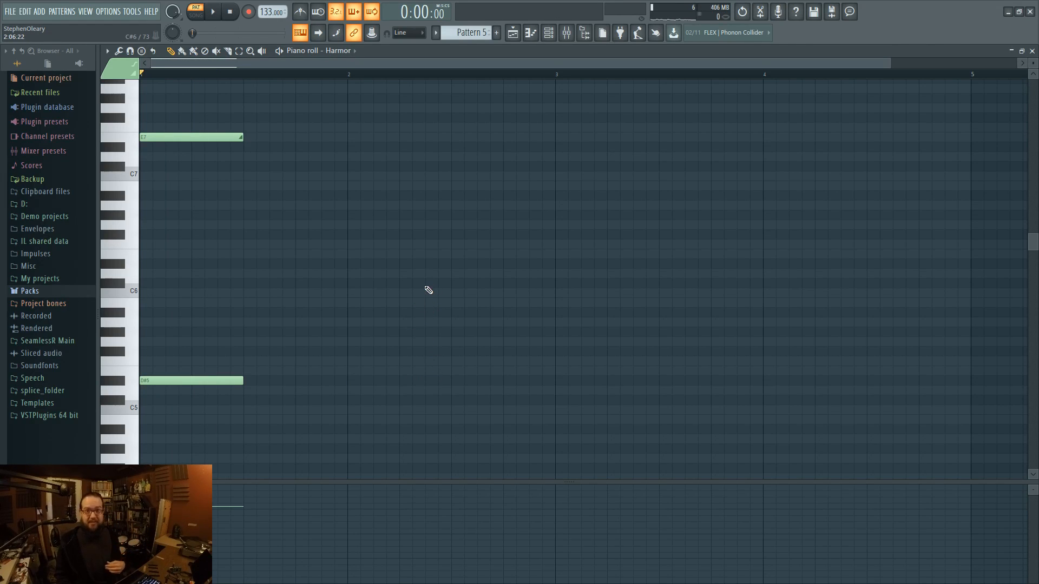
# - Shorten the E7 slide note to a sixteenth, move it down to B5 and audition the slide
pyautogui.moveTo(241, 138); pyautogui.dragTo(147, 301)
pyautogui.press('space')
pyautogui.press('space')
pyautogui.press('space')
pyautogui.press('space')
# - Add sixteenth slide notes on G#5, A#5, A5, G5 and A#5 after the B5 slide note and audition the pitch run
pyautogui.click(160, 332)
pyautogui.click(172, 312)
pyautogui.click(198, 322)
pyautogui.click(198, 342)
pyautogui.click(211, 351)
pyautogui.click(223, 313)
pyautogui.rightClick(198, 322)
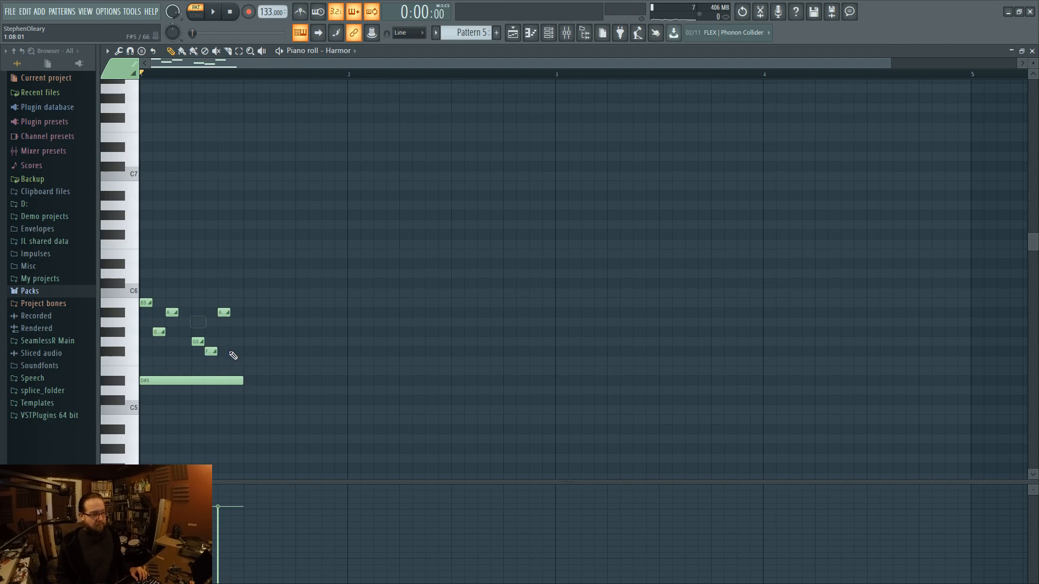
pyautogui.click(185, 323)
pyautogui.press('space')
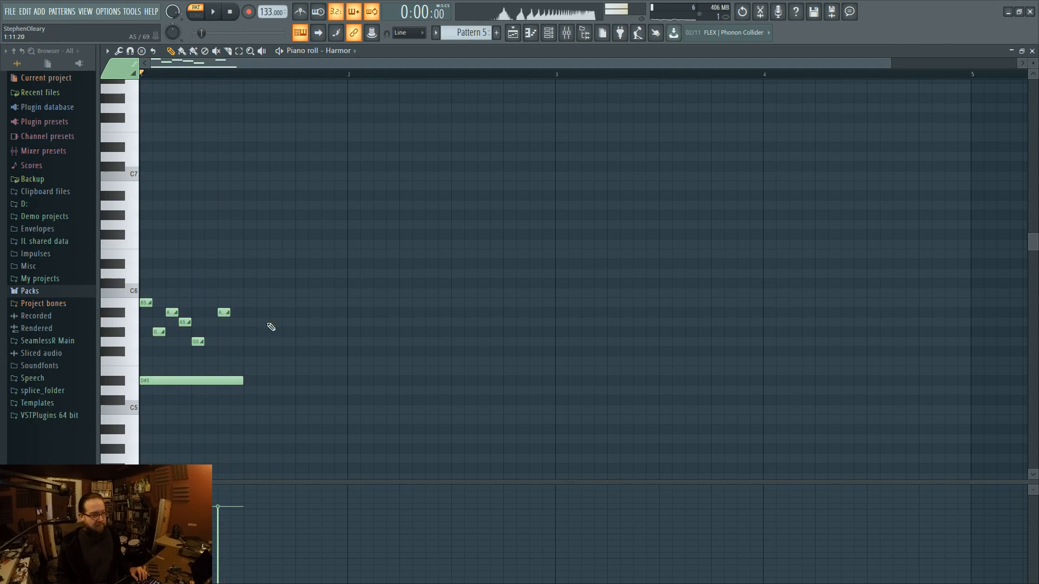
pyautogui.press('space')
# - Delete the slide notes that follow the short B5 slide note
pyautogui.rightClick(224, 313)
pyautogui.rightClick(198, 342)
pyautogui.rightClick(185, 322)
pyautogui.rightClick(172, 313)
pyautogui.rightClick(159, 332)
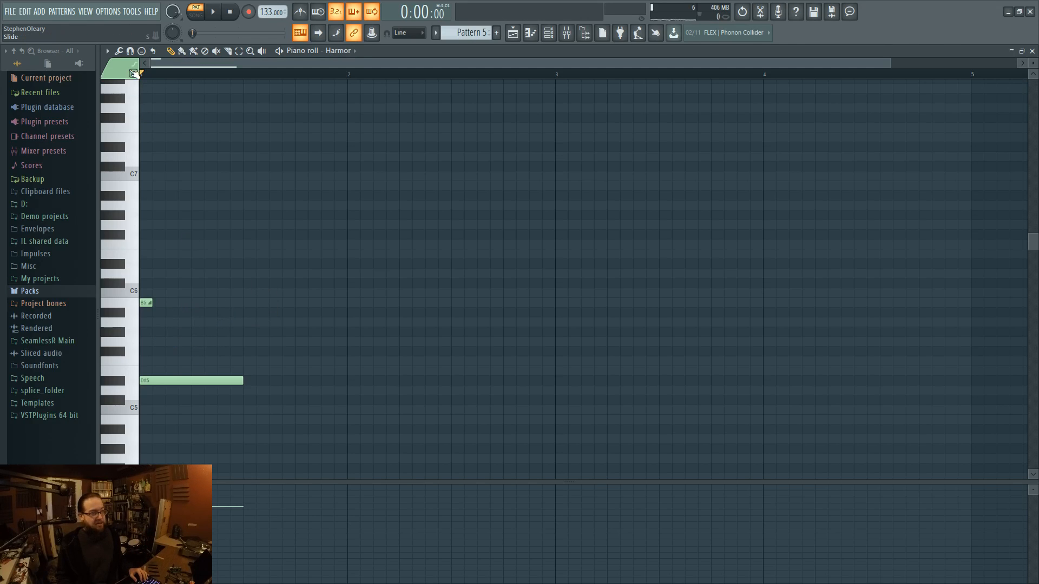
# - Draw a one-beat F6 portamento note across the start of bar 2 and audition it from bar 1
pyautogui.click(210, 266)
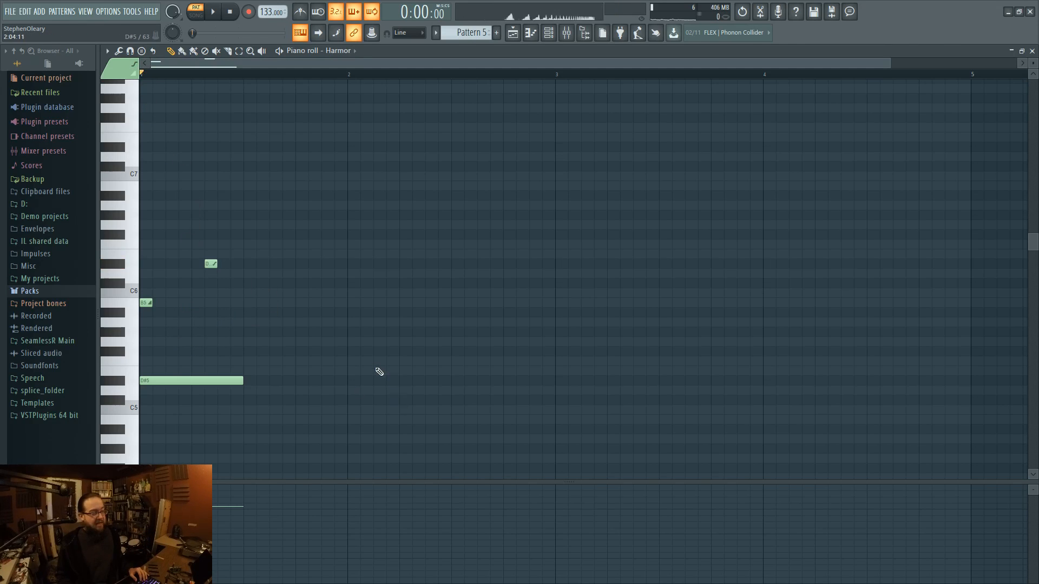
pyautogui.rightClick(215, 265)
pyautogui.click(337, 244)
pyautogui.moveTo(347, 244); pyautogui.dragTo(385, 244)
pyautogui.click(322, 74)
pyautogui.press('space')
pyautogui.click(218, 74)
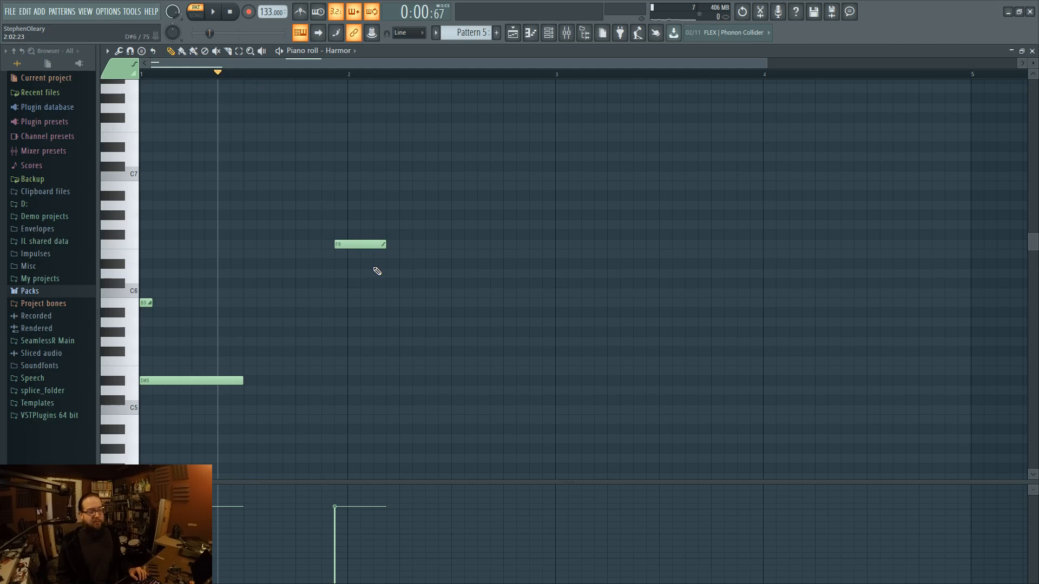
pyautogui.press('space')
pyautogui.press('space')
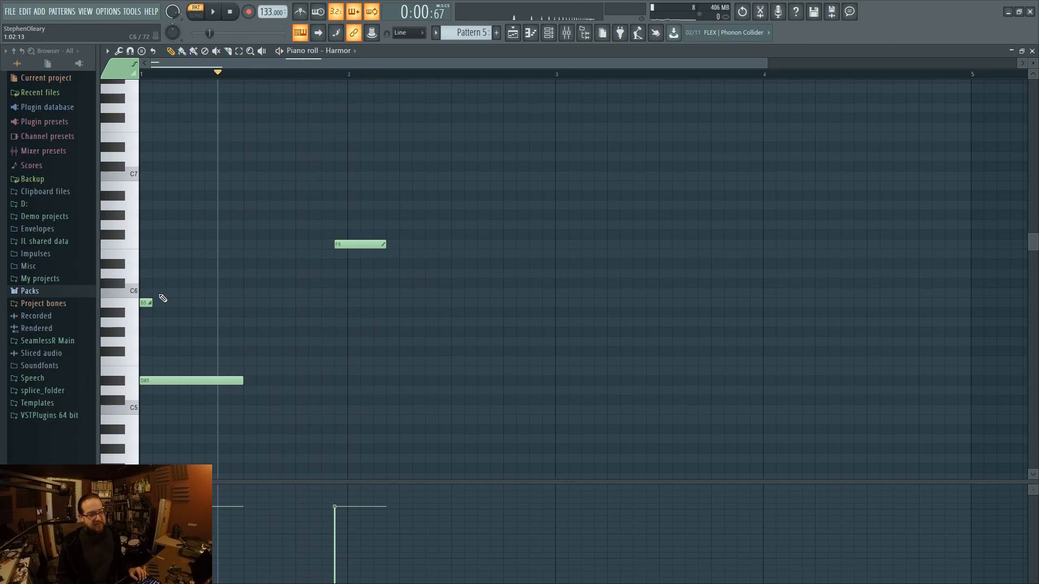
# - Open Harmor from the channel rack and show its miscellaneous channel settings
pyautogui.click(548, 32)
pyautogui.click(766, 288)
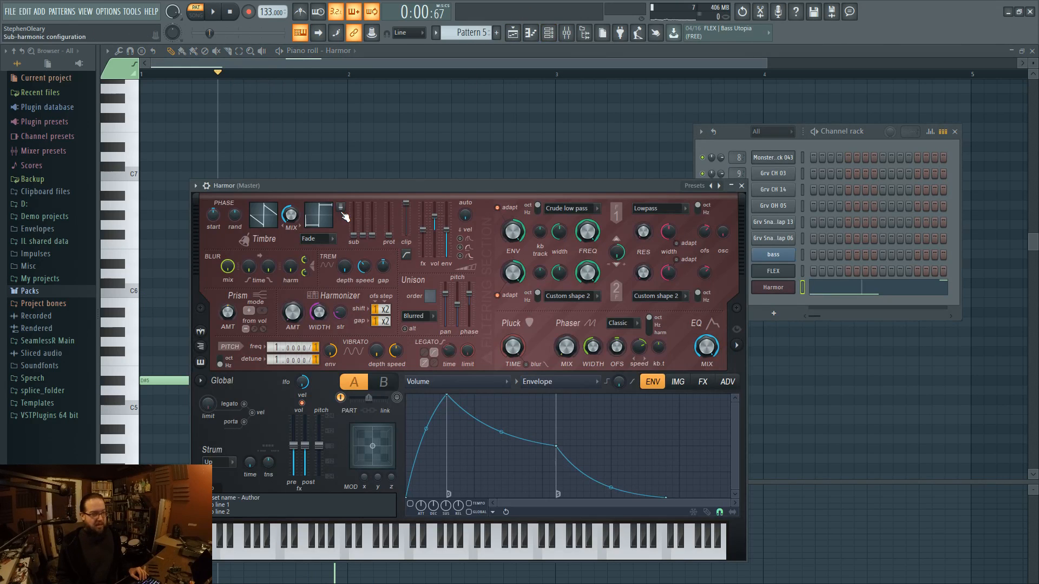
pyautogui.click(210, 186)
pyautogui.moveTo(304, 189); pyautogui.dragTo(361, 129)
pyautogui.click(288, 145)
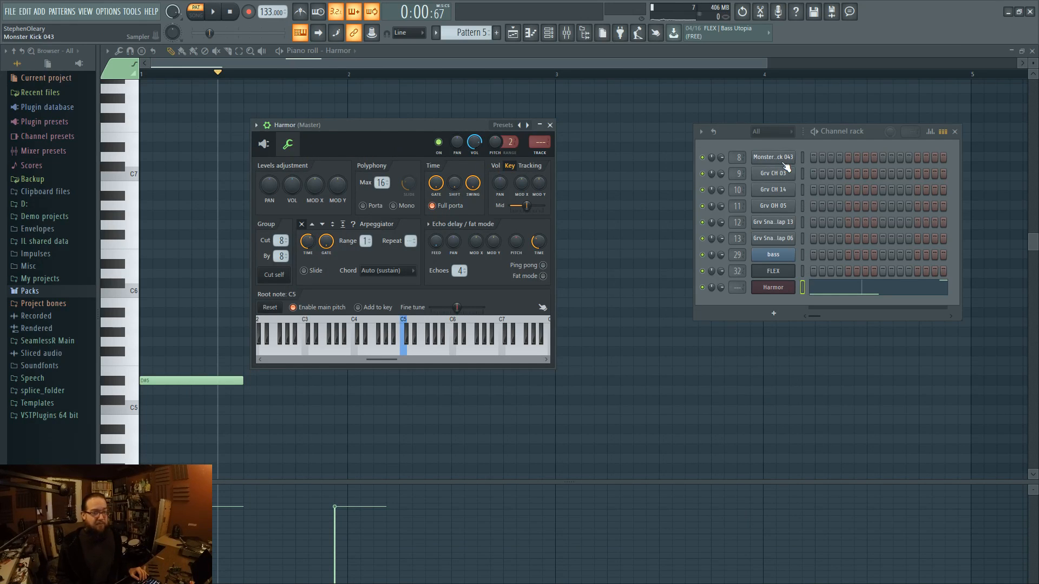
# - Compare the polyphony and portamento options of Monster Kick 043 and Harmor, and close the plugin and channel rack windows
pyautogui.click(769, 158)
pyautogui.click(503, 254)
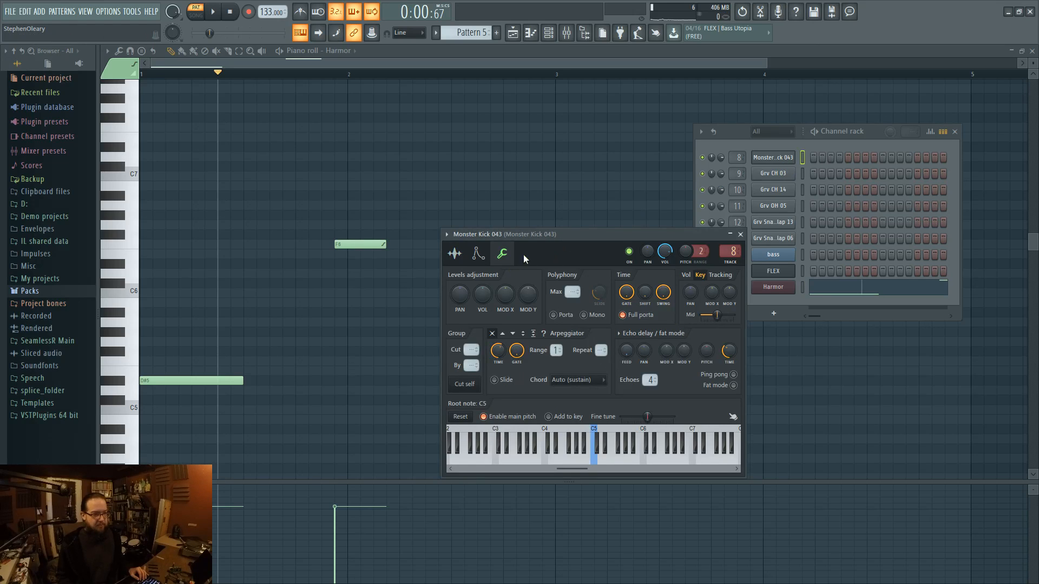
pyautogui.click(773, 287)
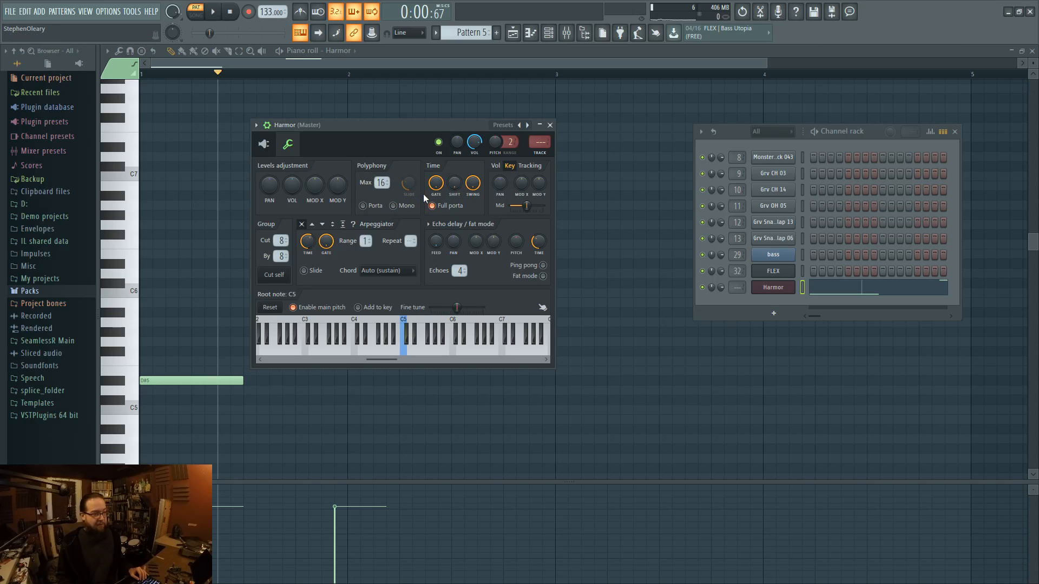
pyautogui.click(373, 206)
pyautogui.click(265, 145)
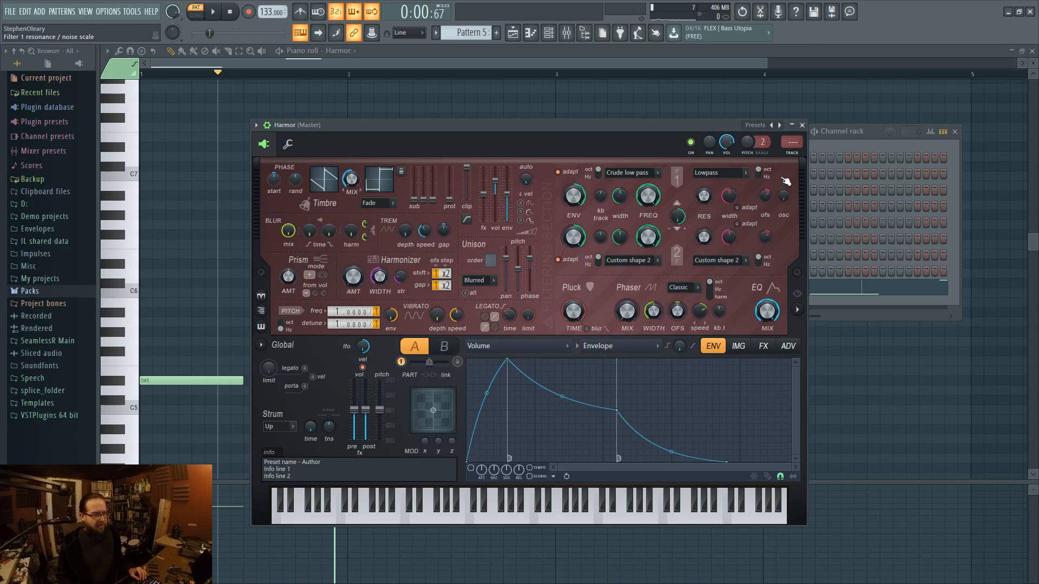
pyautogui.click(802, 125)
pyautogui.press('F6')
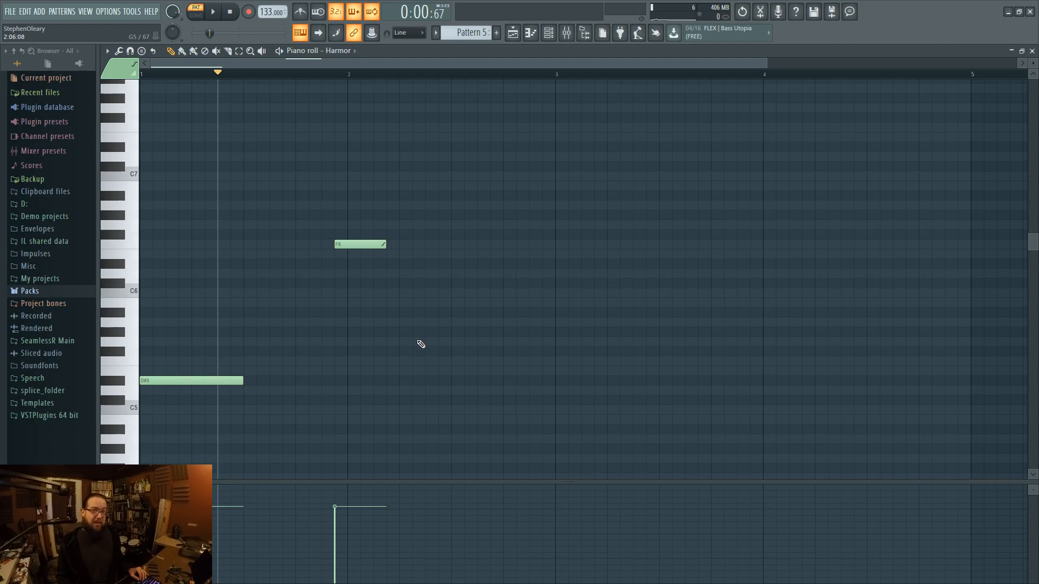
# - Delete the F6 portamento note and open the piano roll's note color group palette
pyautogui.rightClick(346, 244)
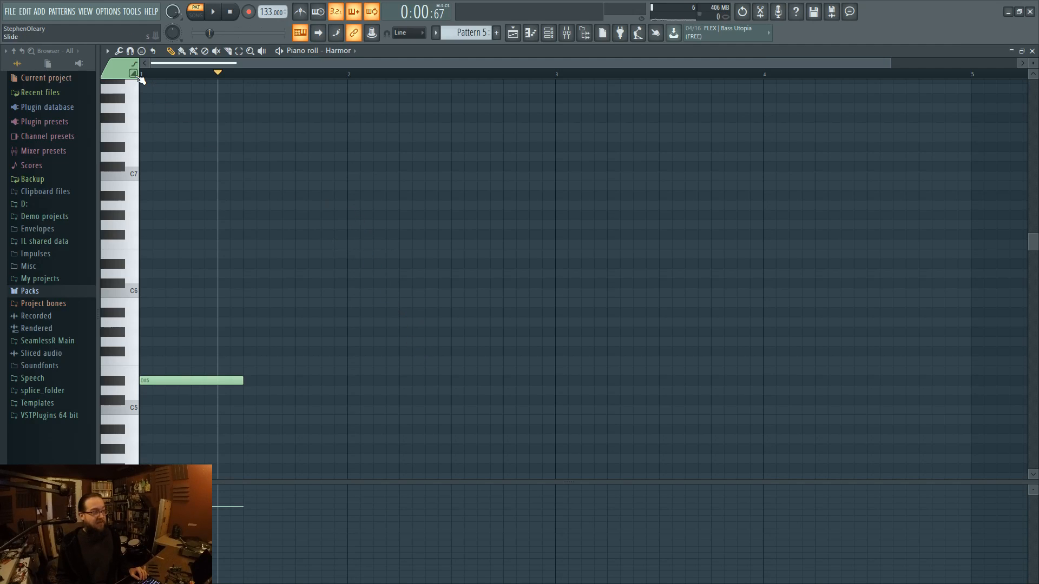
pyautogui.click(136, 73)
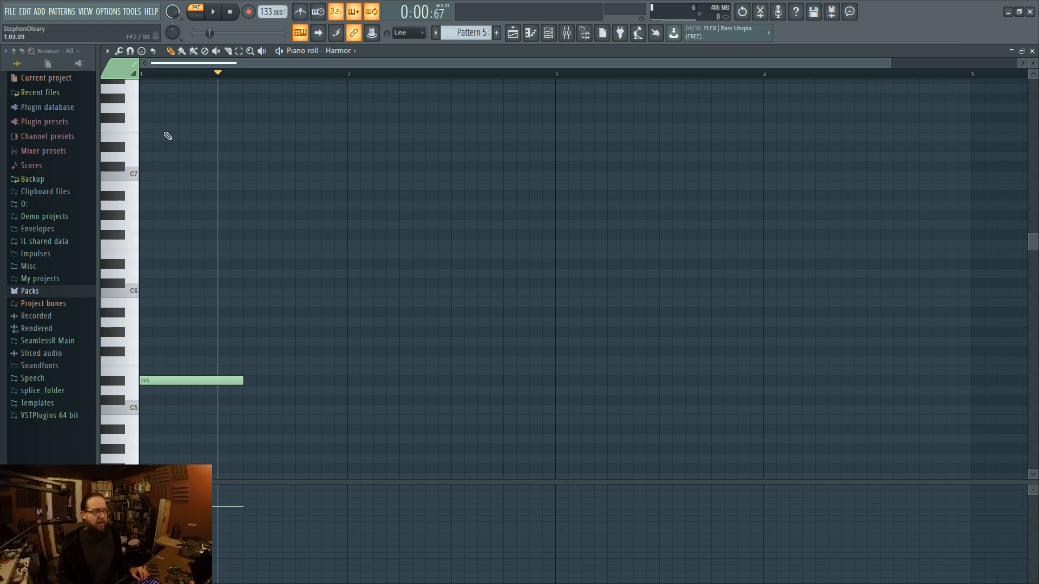
pyautogui.click(124, 77)
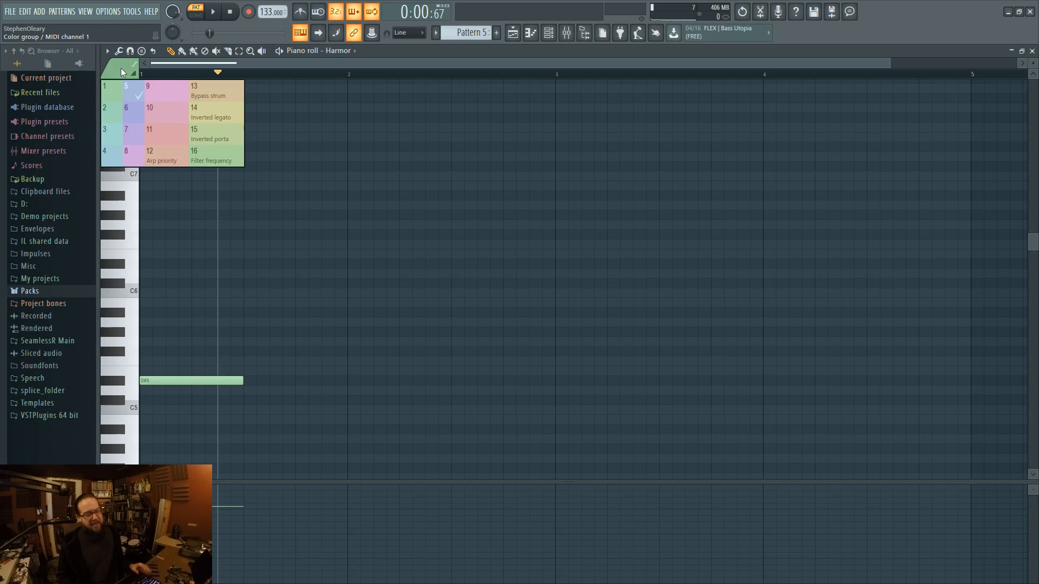
# - Close the note color palette and view the channel rack
pyautogui.click(167, 141)
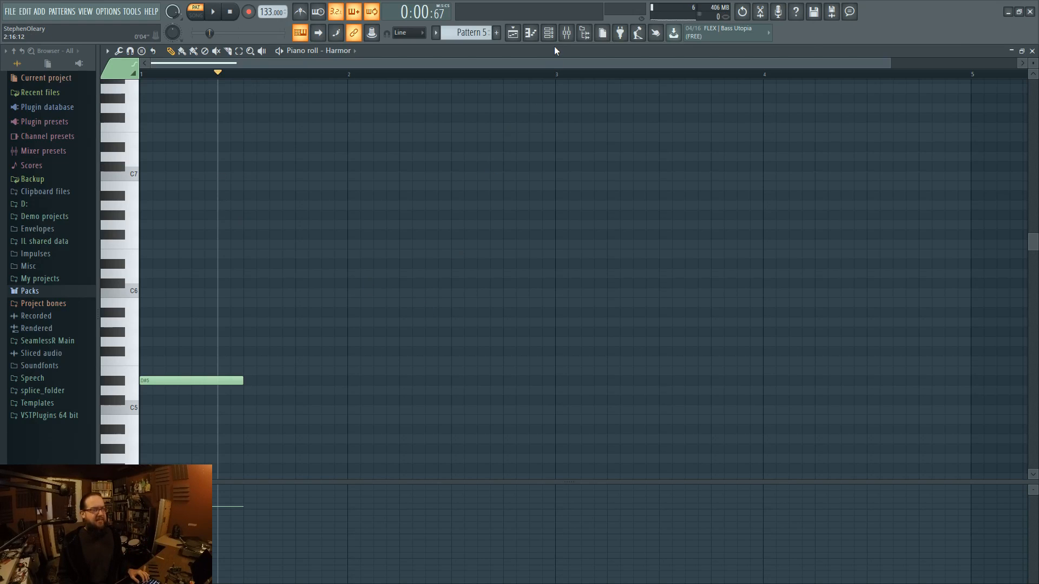
pyautogui.press('F6')
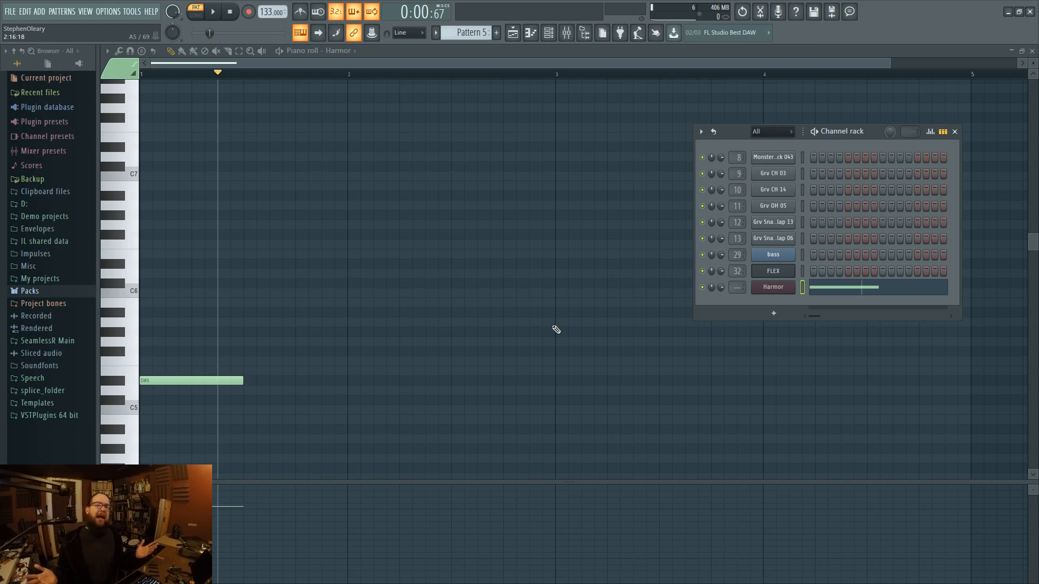
# - Draw four one-beat slide notes, B6, F6, C6 and A6, across bars 1 and 2 in purple color group 6
pyautogui.click(112, 70)
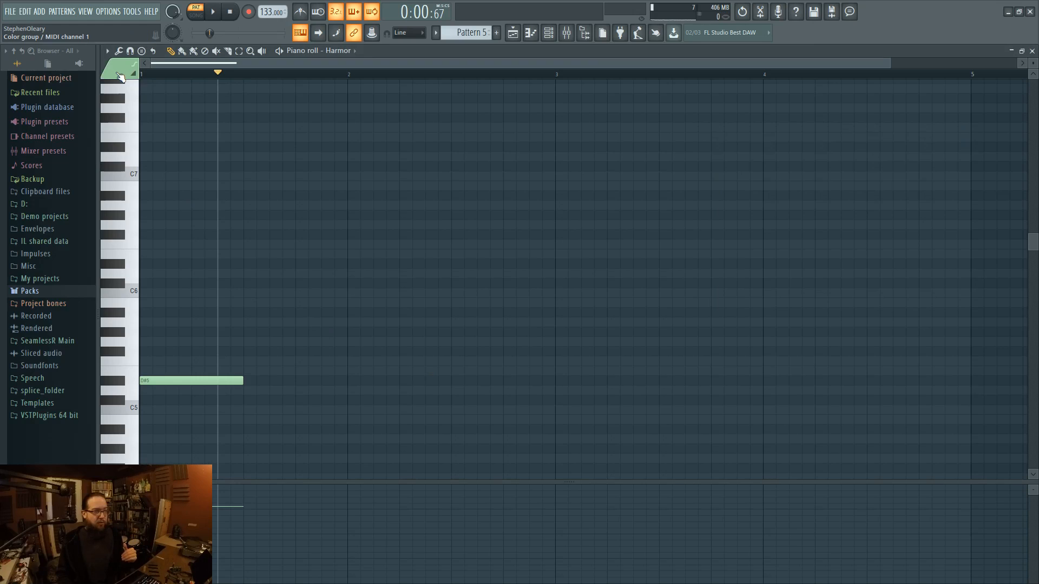
pyautogui.click(134, 113)
pyautogui.click(208, 185)
pyautogui.click(286, 244)
pyautogui.click(326, 292)
pyautogui.click(339, 205)
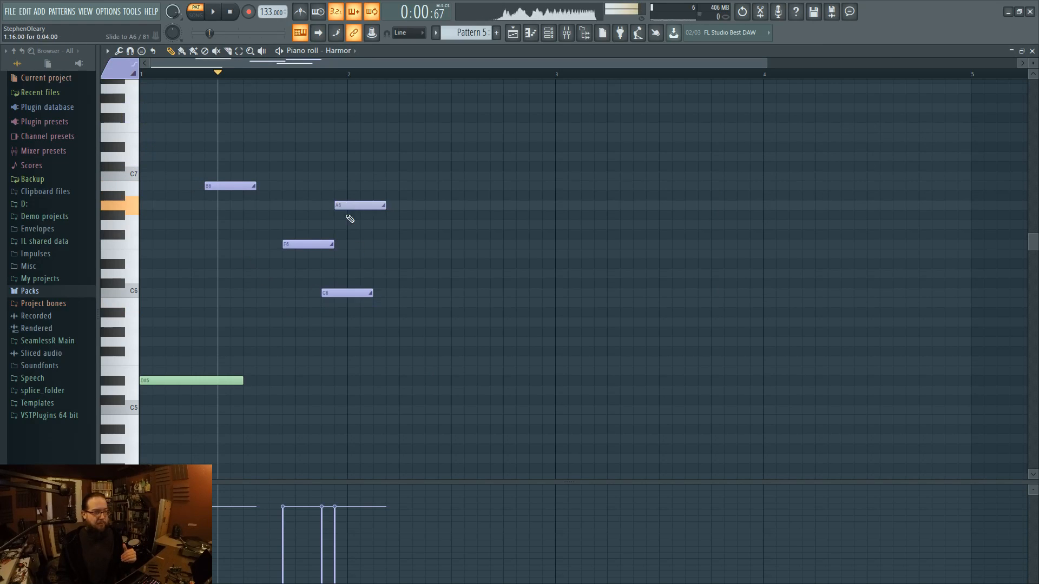
# - Draw four red slide notes, G#5, F#5, B5 and G5, from the end of bar 1 through bar 2
pyautogui.click(122, 73)
pyautogui.click(154, 134)
pyautogui.click(326, 332)
pyautogui.click(417, 351)
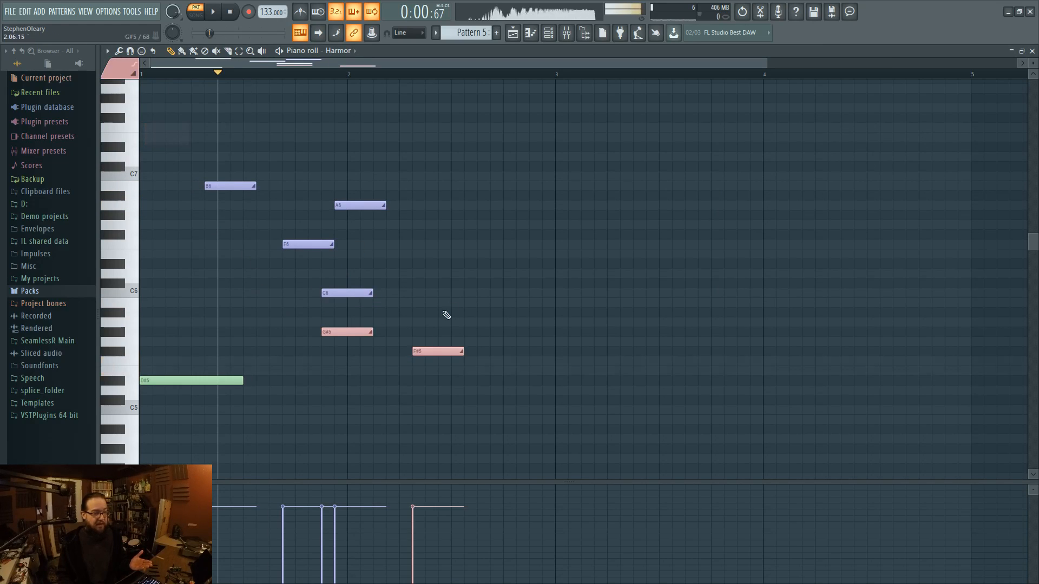
pyautogui.click(455, 302)
pyautogui.click(507, 341)
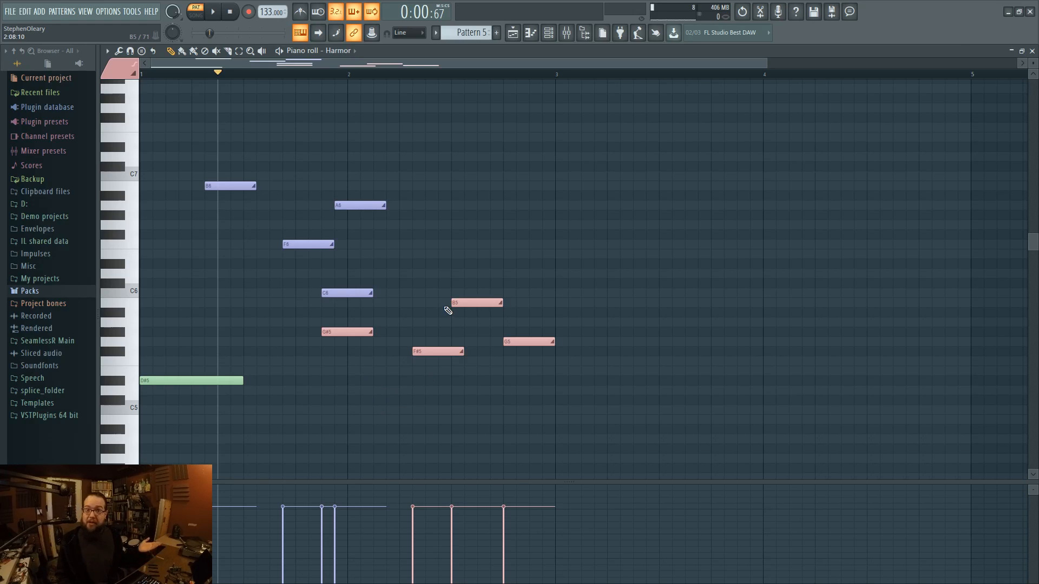
# - Delete all purple and red slide notes and the green D#5 note from Harmor's piano roll
pyautogui.rightClick(231, 186)
pyautogui.rightClick(307, 245)
pyautogui.rightClick(347, 294)
pyautogui.rightClick(347, 332)
pyautogui.rightClick(359, 206)
pyautogui.rightClick(437, 352)
pyautogui.rightClick(476, 303)
pyautogui.rightClick(529, 341)
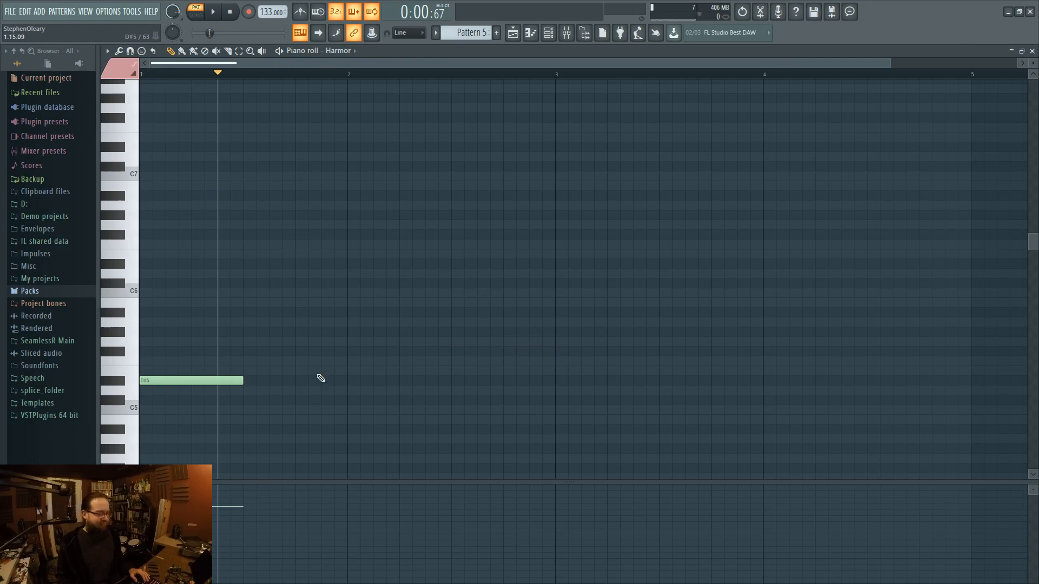
pyautogui.rightClick(229, 381)
# - Switch to Pattern 4 and open the FLEX chord progression in the piano roll
pyautogui.click(513, 33)
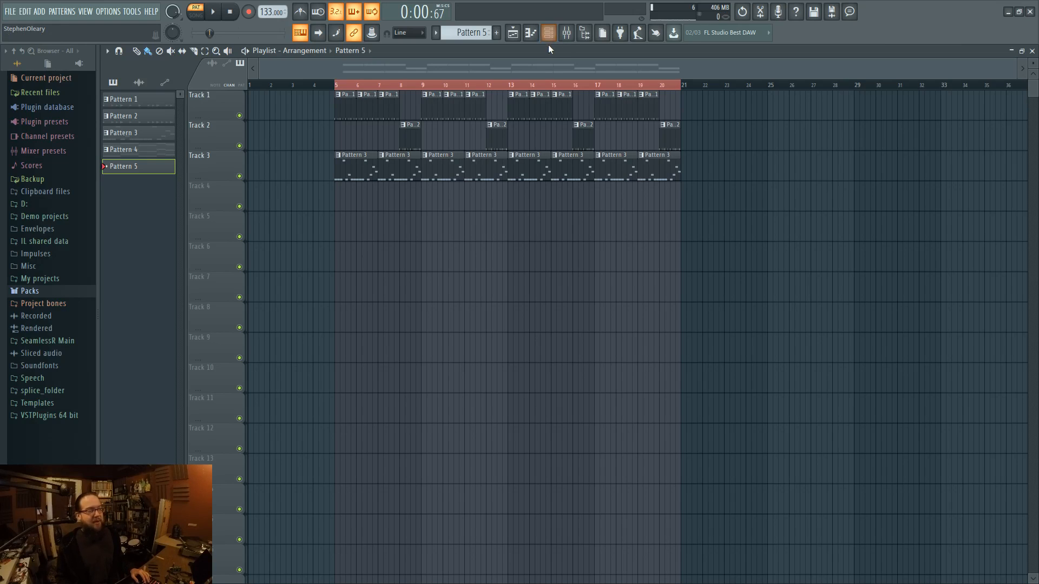
pyautogui.click(554, 24)
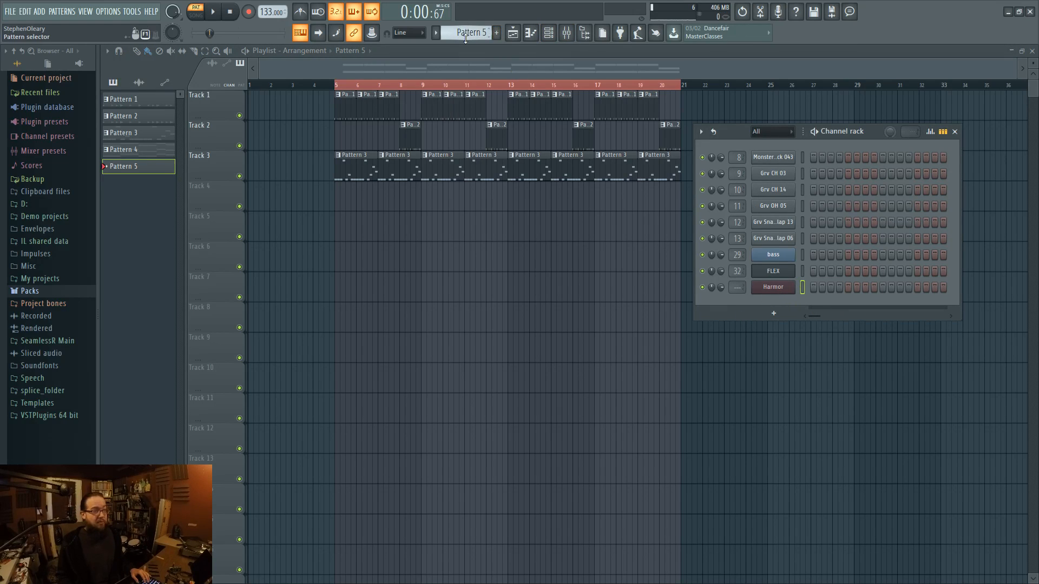
pyautogui.scroll(-1, 465, 33)
pyautogui.click(823, 271)
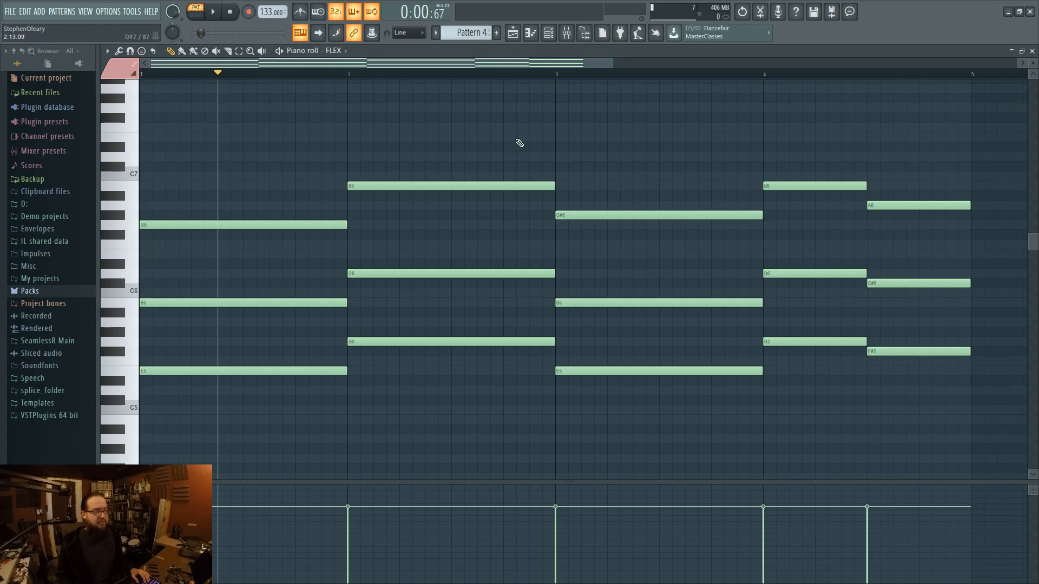
pyautogui.scroll(1, 520, 152)
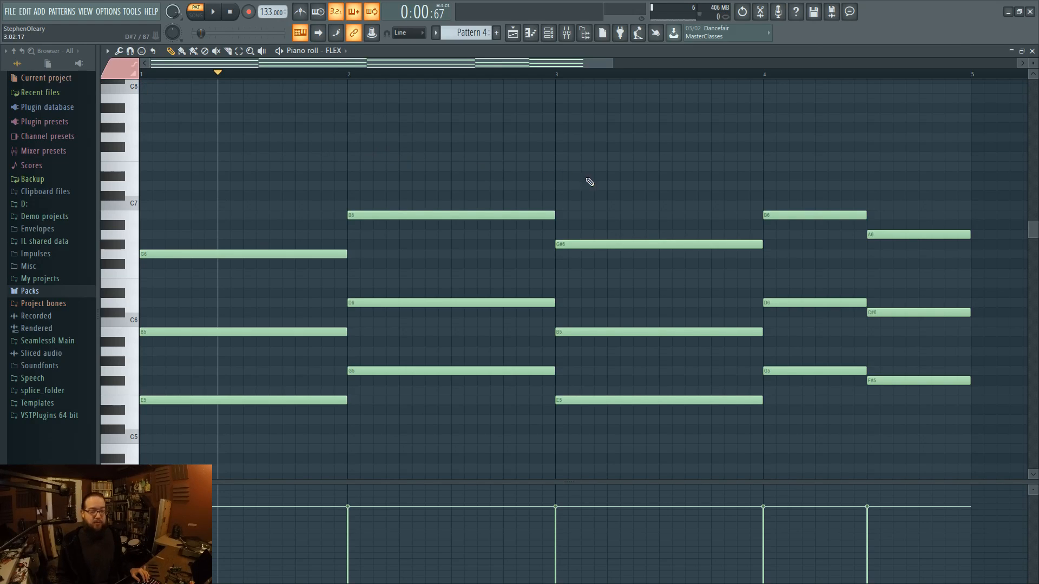
# - Draw a one-beat red C#7 note at the start of bar 2 and delete it
pyautogui.click(115, 69)
pyautogui.click(108, 79)
pyautogui.click(353, 195)
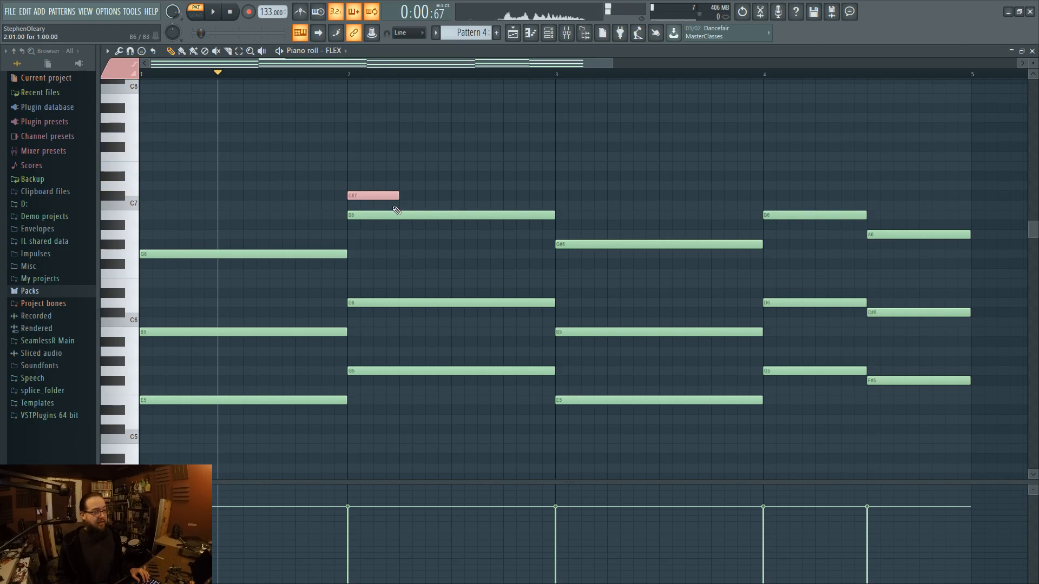
pyautogui.rightClick(353, 196)
# - Draw a one-bar C7 note matching the green B6 note in bar 2, try selecting the bar 2 chord, and delete the added note
pyautogui.click(358, 215)
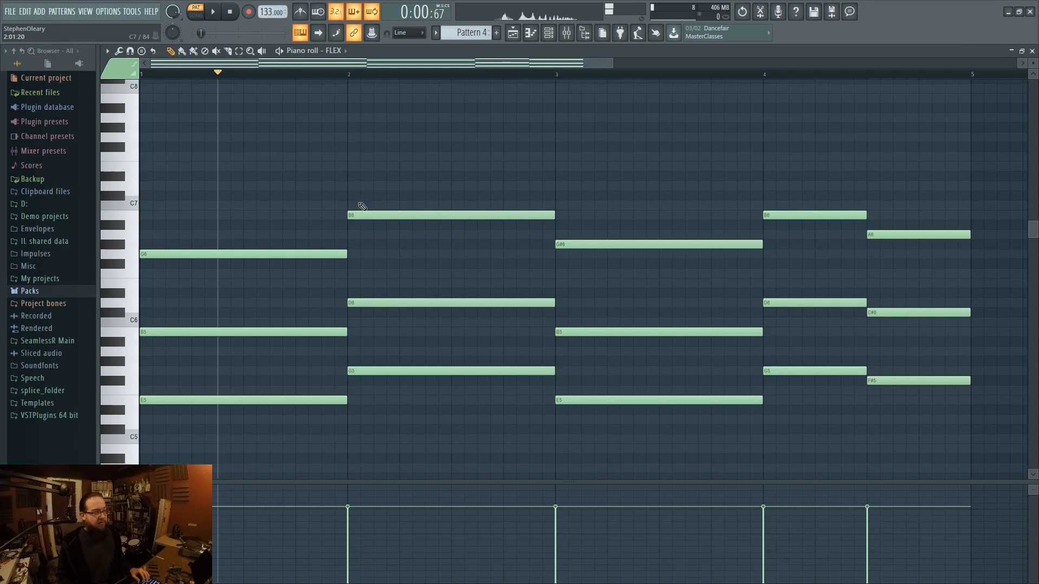
pyautogui.click(364, 206)
pyautogui.moveTo(371, 216); pyautogui.dragTo(457, 460)
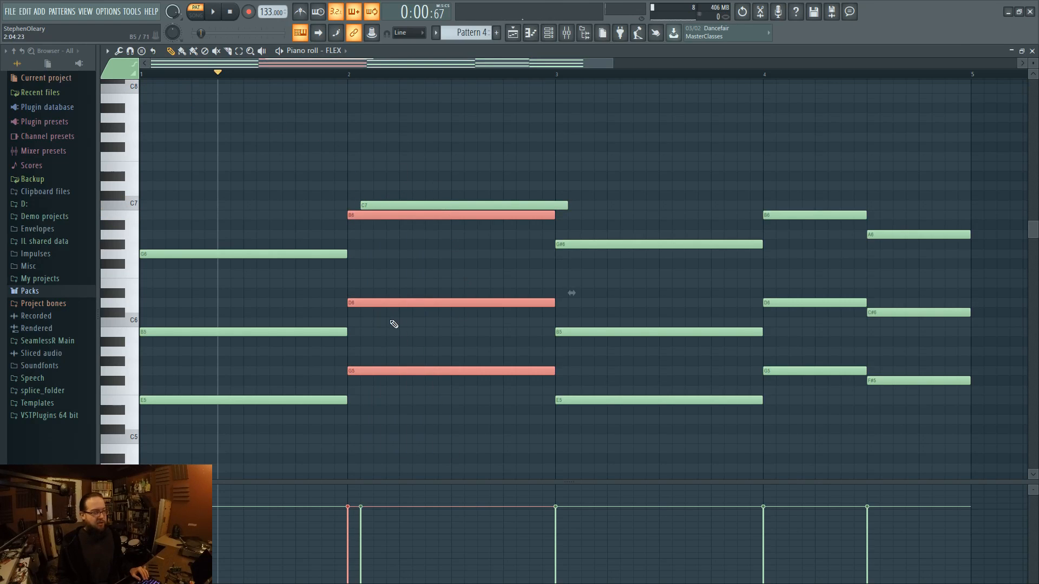
pyautogui.moveTo(382, 306)
pyautogui.mouseDown()
pyautogui.moveTo(378, 295)
pyautogui.moveTo(381, 308)
pyautogui.mouseUp()
pyautogui.moveTo(371, 209); pyautogui.dragTo(370, 384)
pyautogui.moveTo(400, 190); pyautogui.dragTo(387, 279)
pyautogui.scroll(1, 415, 215)
pyautogui.click(415, 215)
pyautogui.rightClick(440, 320)
pyautogui.scroll(3, 470, 303)
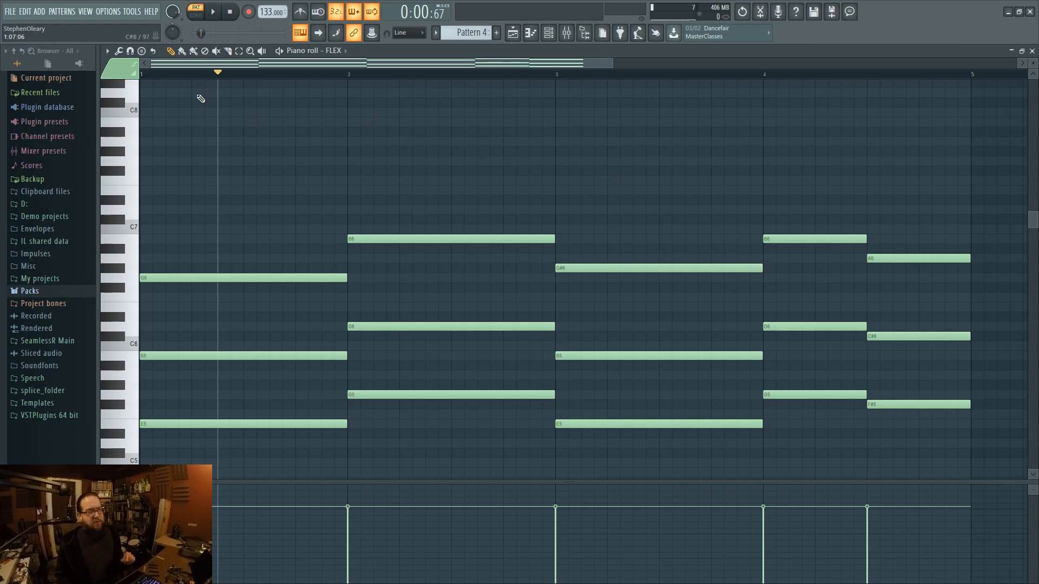
# - Draw a one-bar G7 note and an A7 slide note about seven steps long in purple color group 6, both starting in bar 1
pyautogui.click(125, 72)
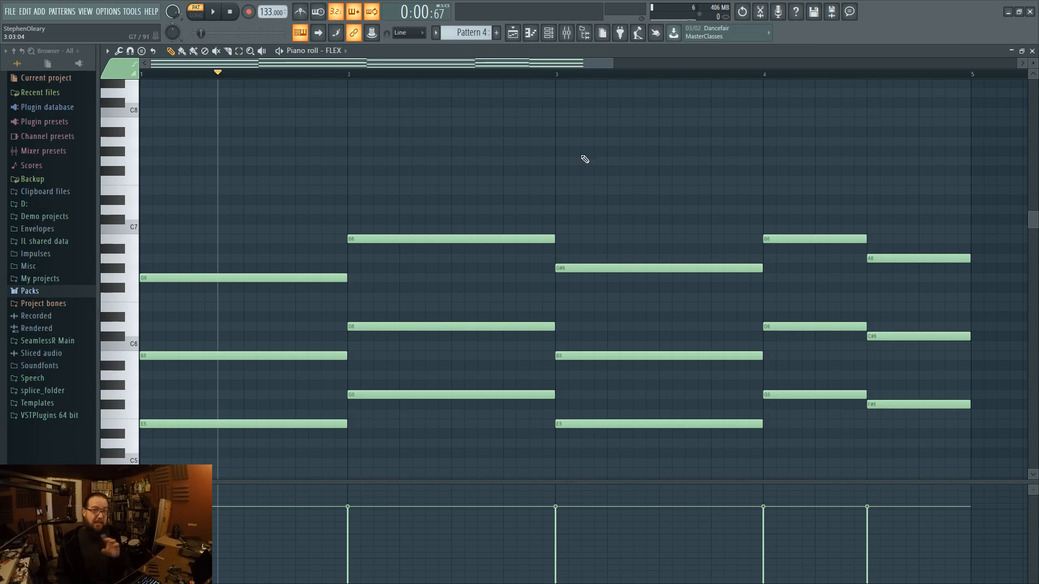
pyautogui.click(122, 78)
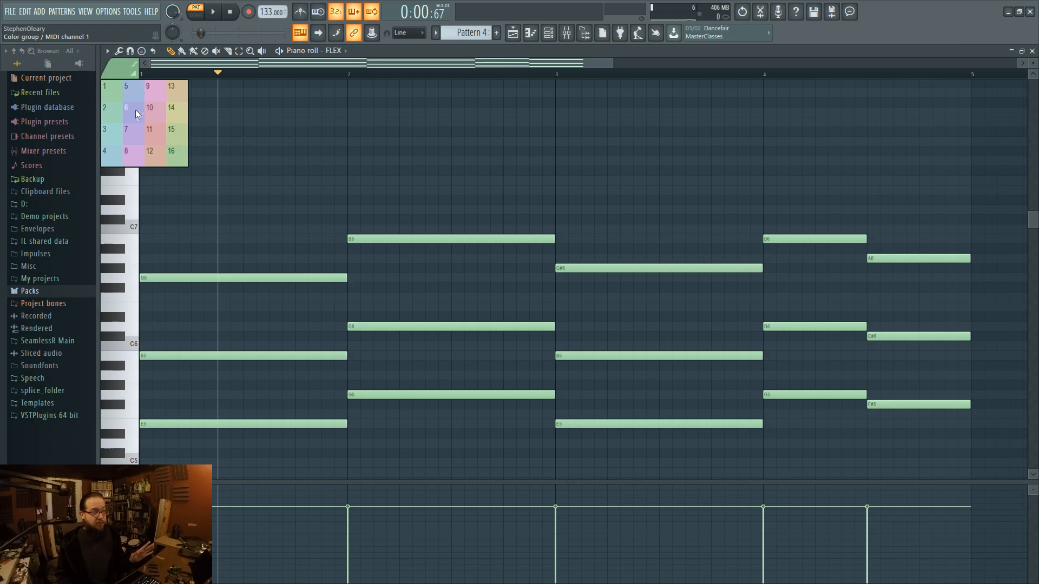
pyautogui.click(135, 115)
pyautogui.click(276, 161)
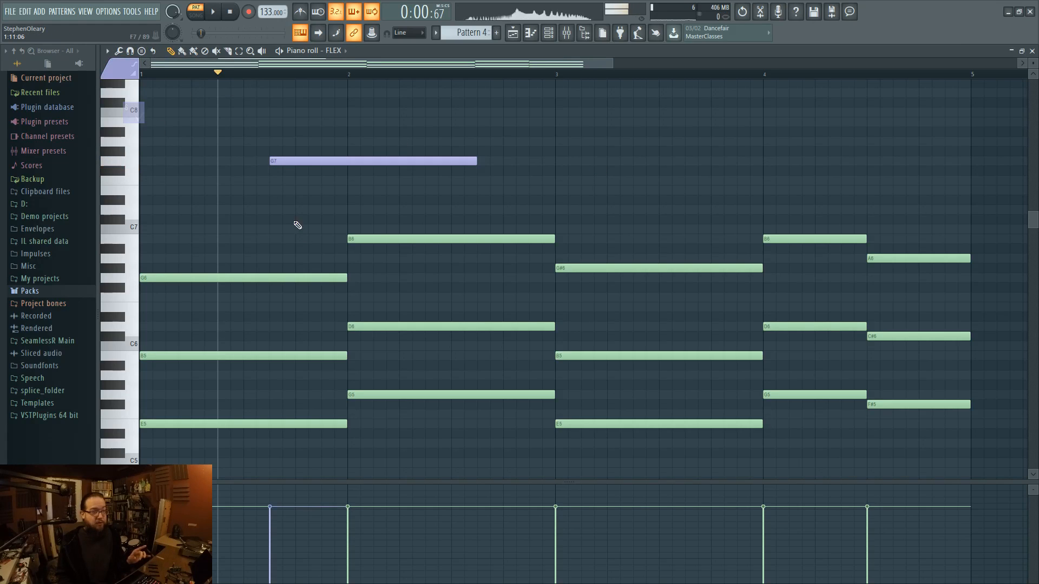
pyautogui.click(314, 142)
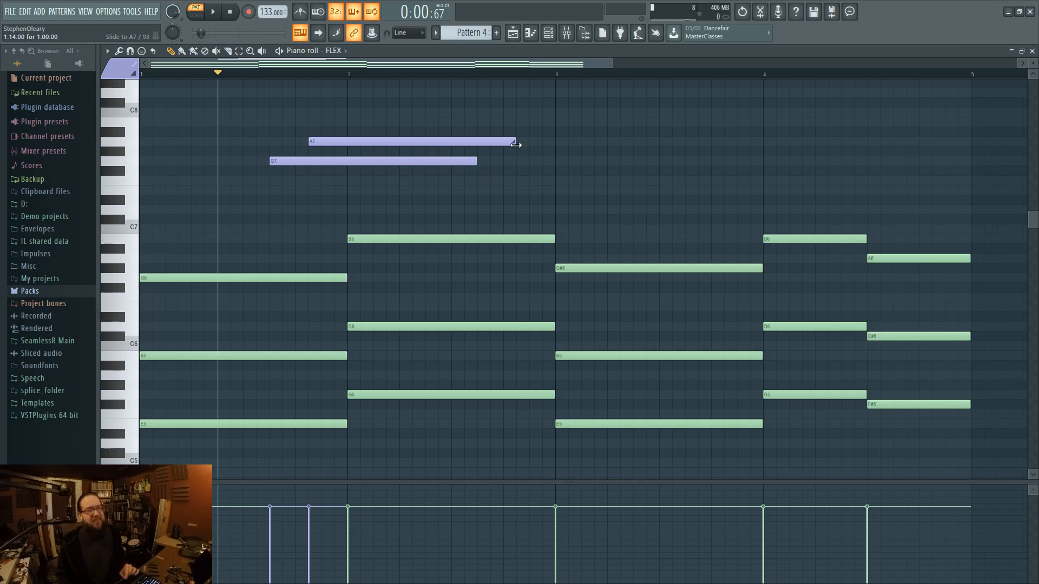
pyautogui.moveTo(514, 142); pyautogui.dragTo(397, 142)
# - Add an E7 slide note in color group 7 and a C7 slide note in color group 4 near the end of bar 1
pyautogui.click(120, 73)
pyautogui.click(140, 132)
pyautogui.click(314, 190)
pyautogui.click(120, 73)
pyautogui.click(114, 157)
pyautogui.click(275, 229)
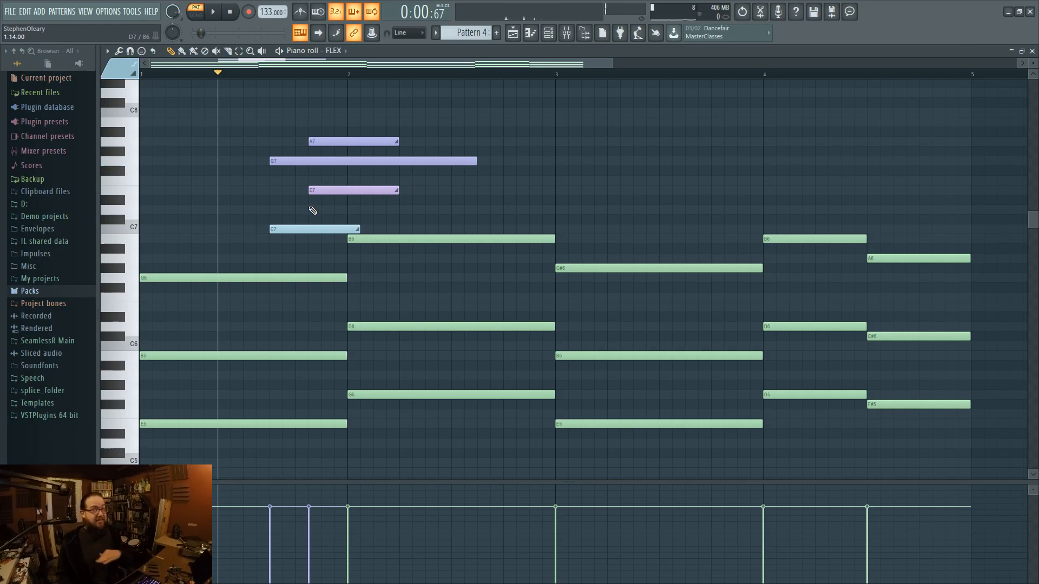
# - Delete the E7, C7, A7 and G7 demonstration notes above the chords and show the channel rack
pyautogui.rightClick(355, 190)
pyautogui.rightClick(353, 229)
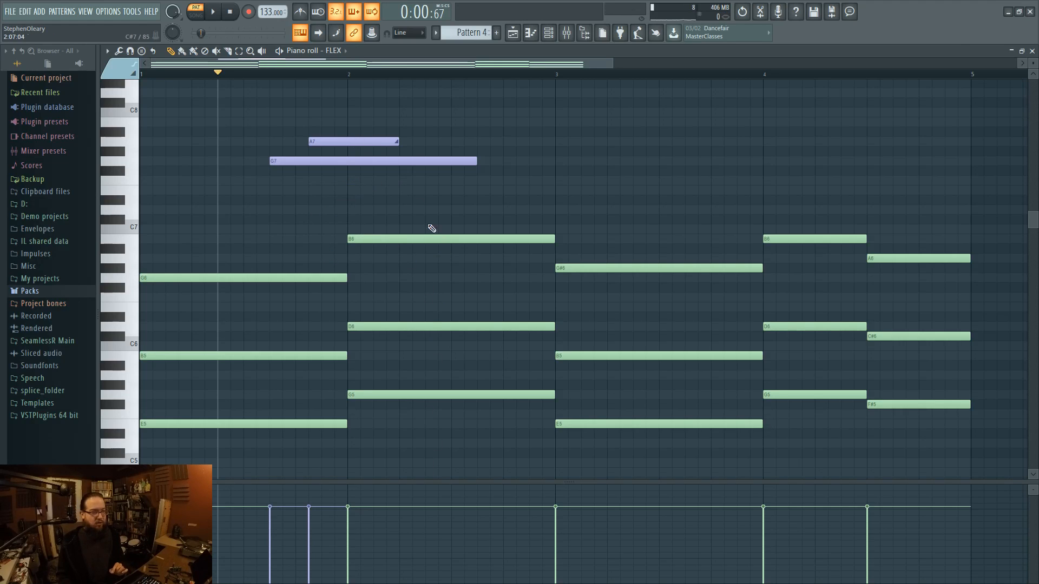
pyautogui.rightClick(377, 141)
pyautogui.rightClick(388, 161)
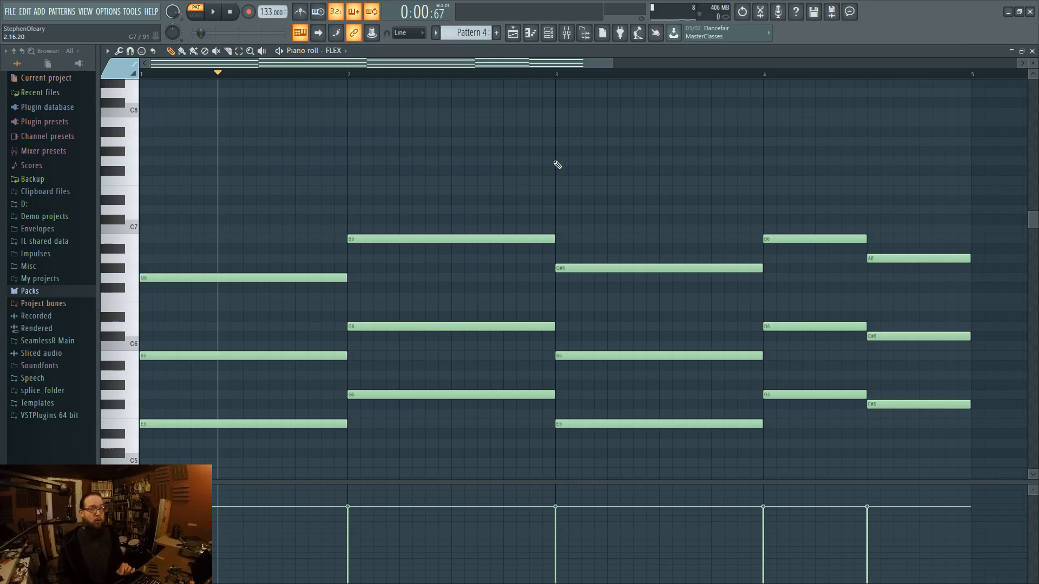
pyautogui.click(548, 34)
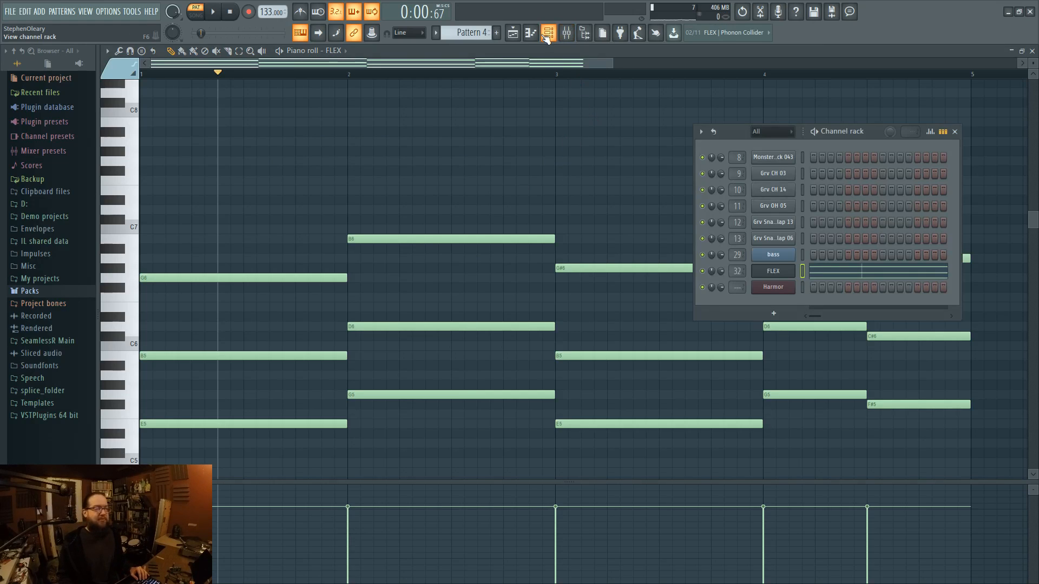
# - Play Pattern 4's FLEX chords while checking the channel rack, and return to the piano roll
pyautogui.rightClick(630, 168)
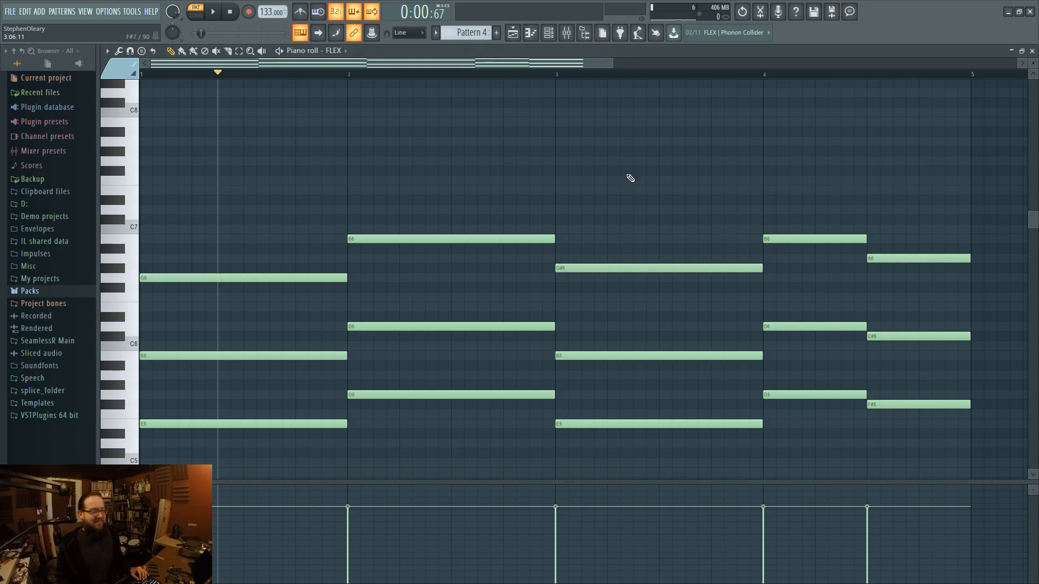
pyautogui.click(548, 33)
pyautogui.moveTo(867, 130); pyautogui.dragTo(754, 97)
pyautogui.press('space')
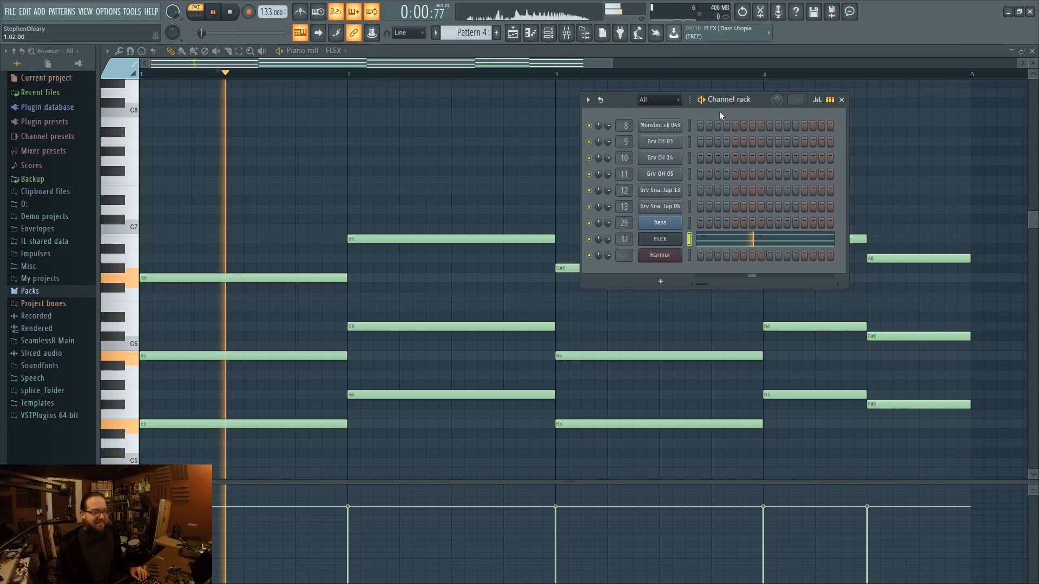
pyautogui.click(657, 240)
pyautogui.rightClick(480, 151)
pyautogui.press('space')
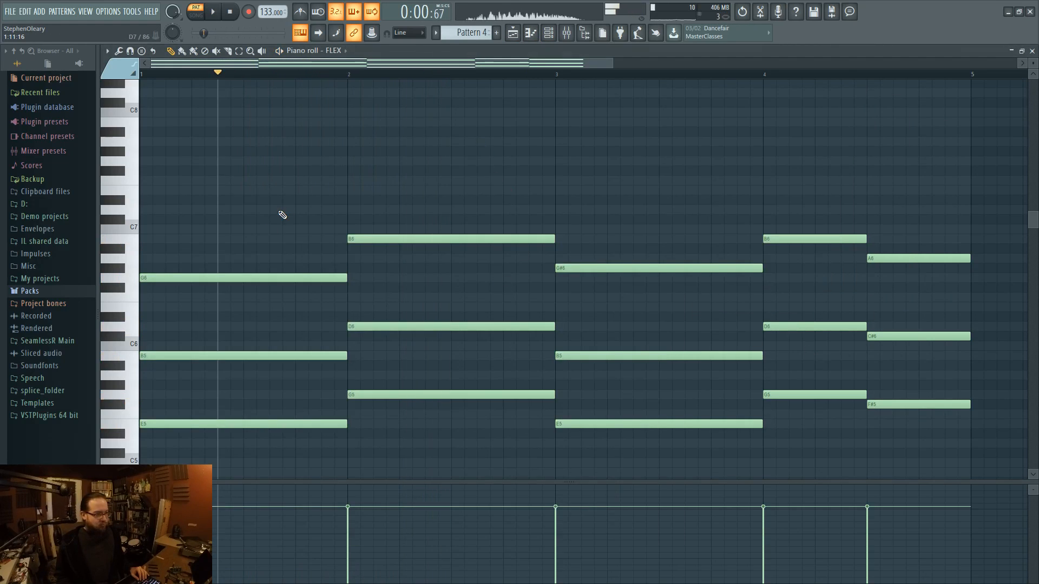
# - Copy the row of middle chord notes up 15 semitones as a fourth voice starting on D7
pyautogui.moveTo(252, 341); pyautogui.dragTo(962, 348)
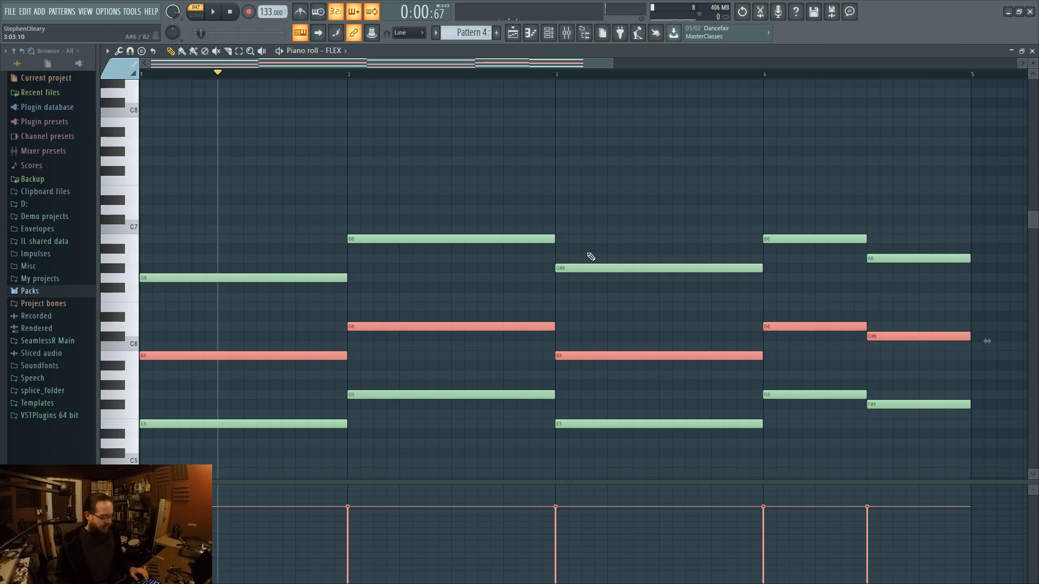
pyautogui.moveTo(149, 356); pyautogui.dragTo(124, 208)
pyautogui.click(359, 180)
pyautogui.scroll(2, 366, 186)
# - Raise the new top notes to F#7 in bars 2 and 4 and to D#7 in bar 3, and play the chords
pyautogui.moveTo(357, 210); pyautogui.dragTo(359, 200)
pyautogui.moveTo(564, 236); pyautogui.dragTo(563, 229)
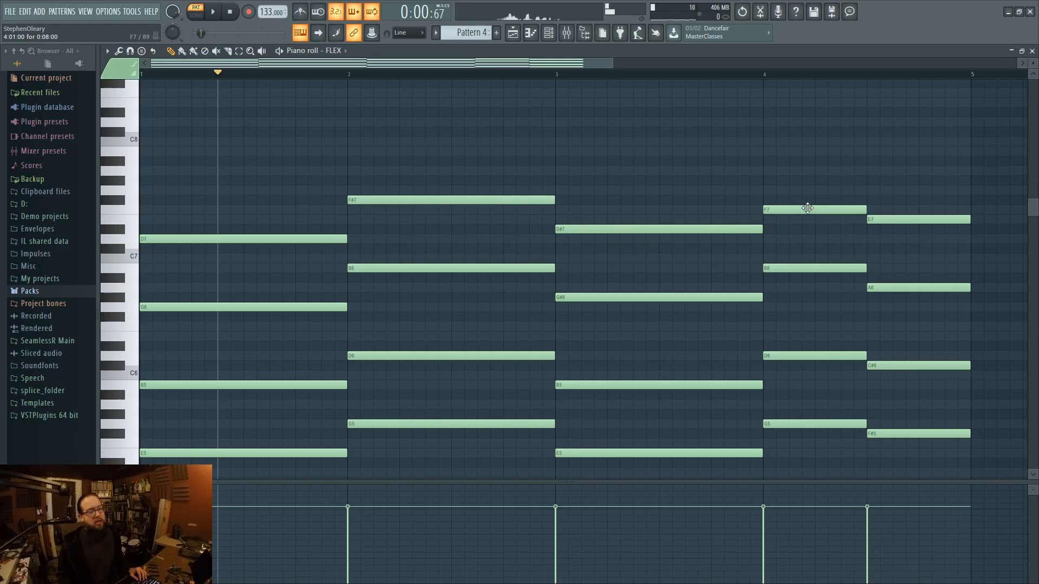
pyautogui.moveTo(806, 209); pyautogui.dragTo(804, 200)
pyautogui.press('space')
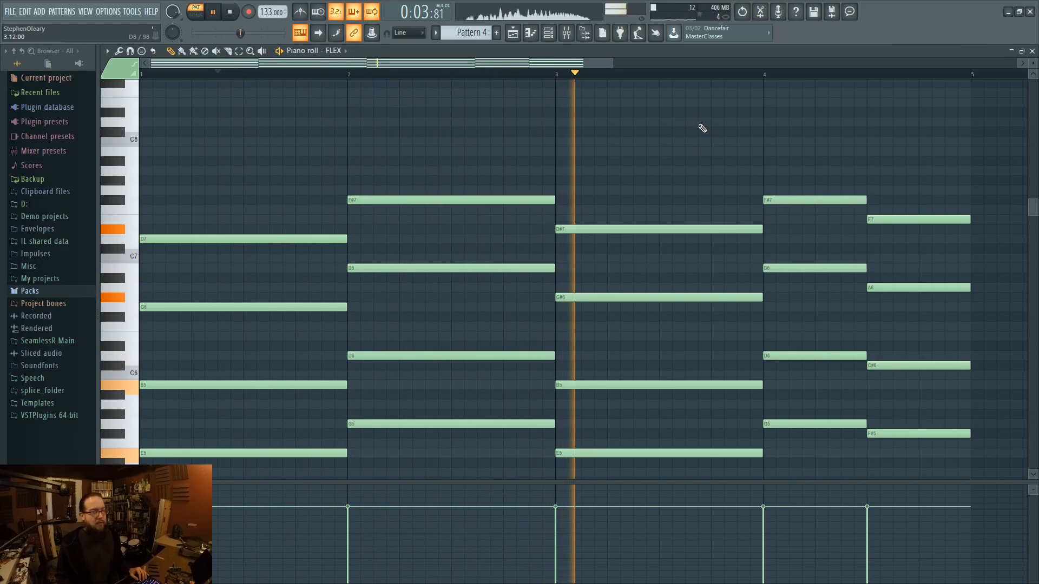
# - Try lowering bar 3's top note to D7, listen to it, and undo the move
pyautogui.press('space')
pyautogui.moveTo(576, 229); pyautogui.dragTo(570, 239)
pyautogui.press('space')
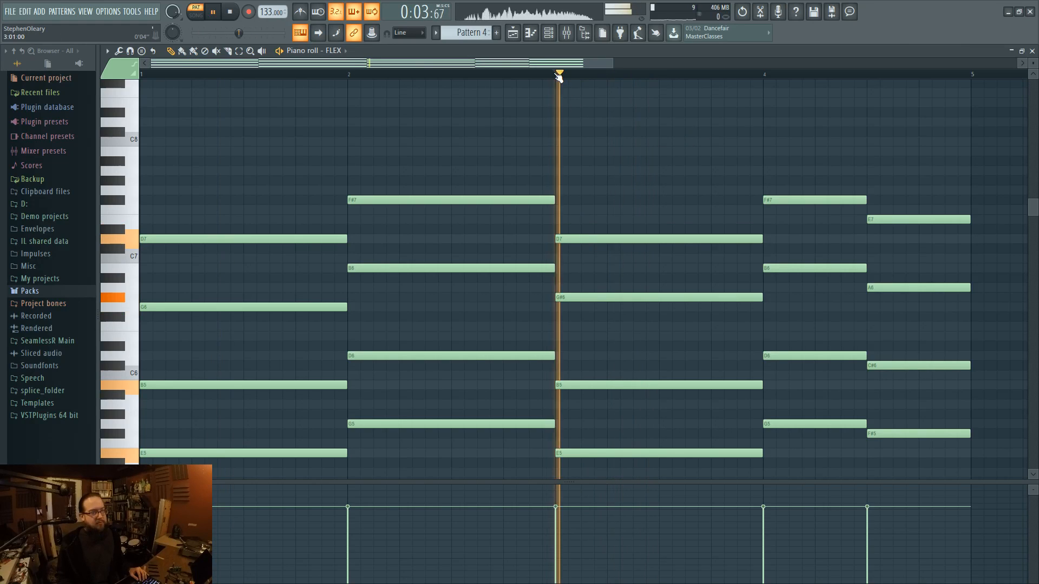
pyautogui.press('space')
pyautogui.hotkey('ctrl', 'z')
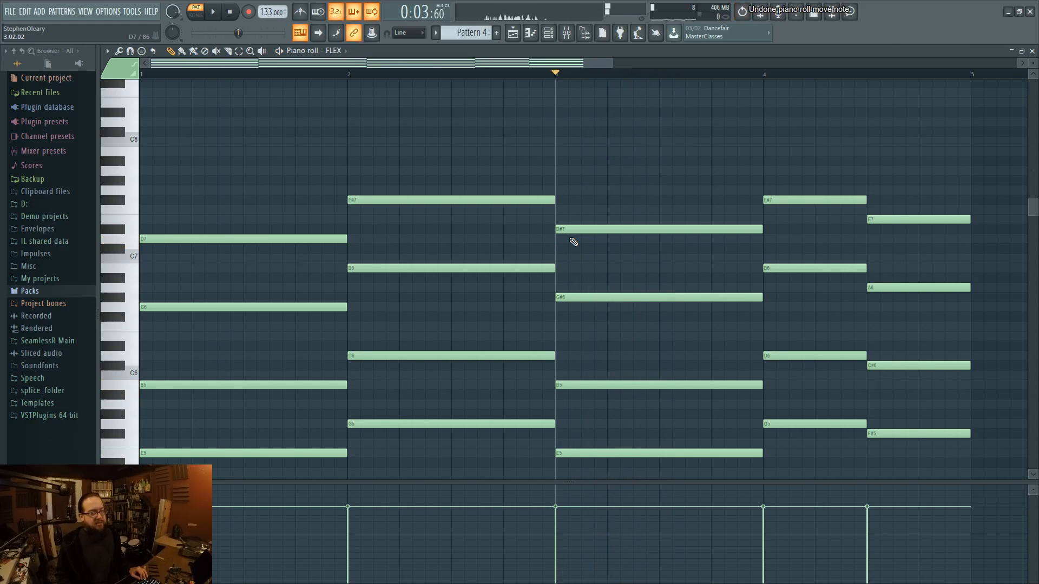
# - In bar 3, lower the D#7 note to D7 and the G#6 note to G6, and play the chords
pyautogui.moveTo(576, 231)
pyautogui.mouseDown()
pyautogui.moveTo(574, 250)
pyautogui.moveTo(575, 238)
pyautogui.mouseUp()
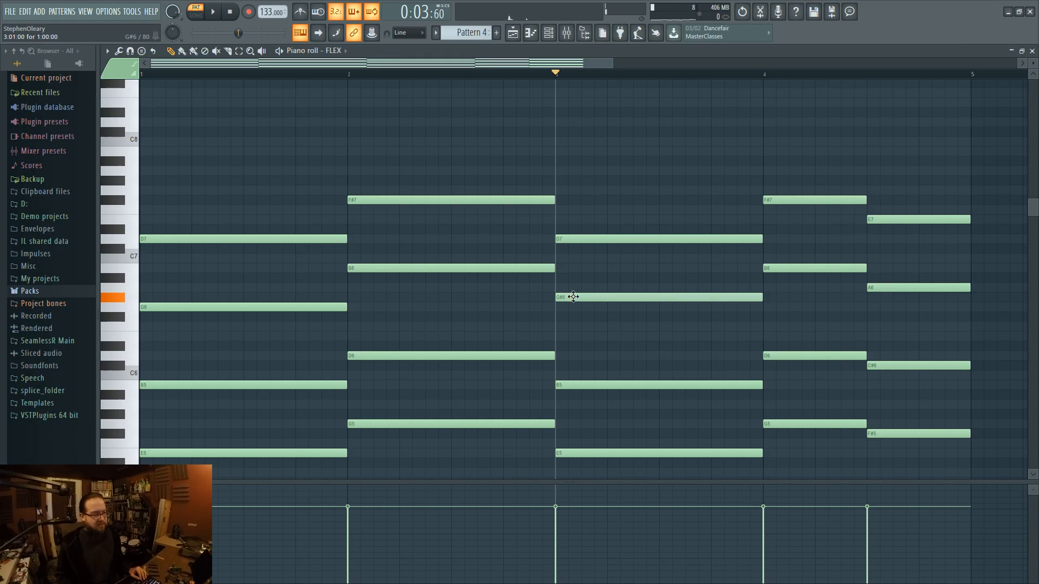
pyautogui.moveTo(573, 297); pyautogui.dragTo(572, 307)
pyautogui.press('space')
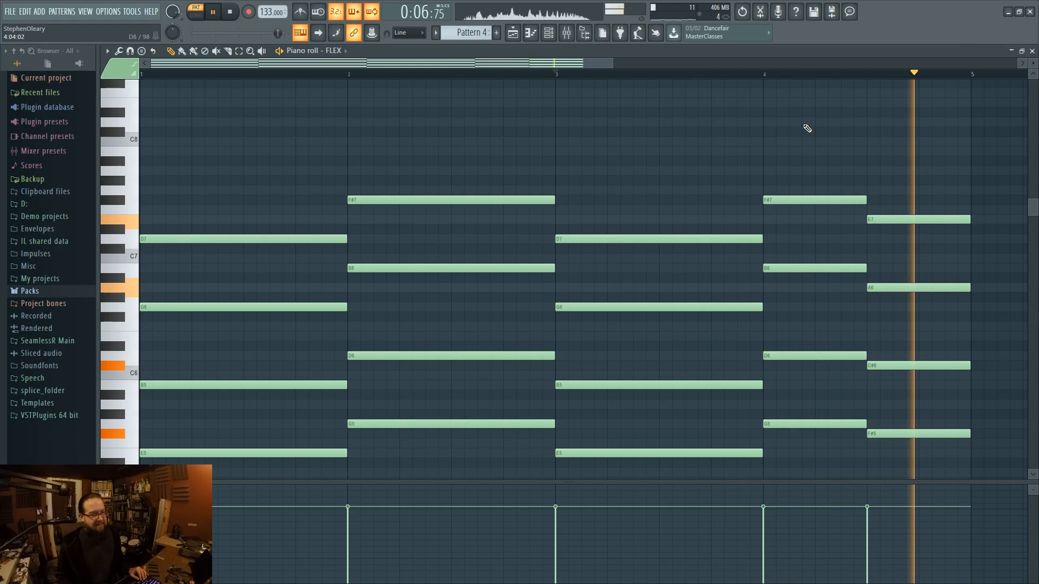
# - Place Pattern 4 on playlist Track 4 at bar 5 and duplicate it three times to fill through bar 20
pyautogui.click(512, 33)
pyautogui.press('space')
pyautogui.click(325, 192)
pyautogui.moveTo(324, 192); pyautogui.dragTo(376, 202)
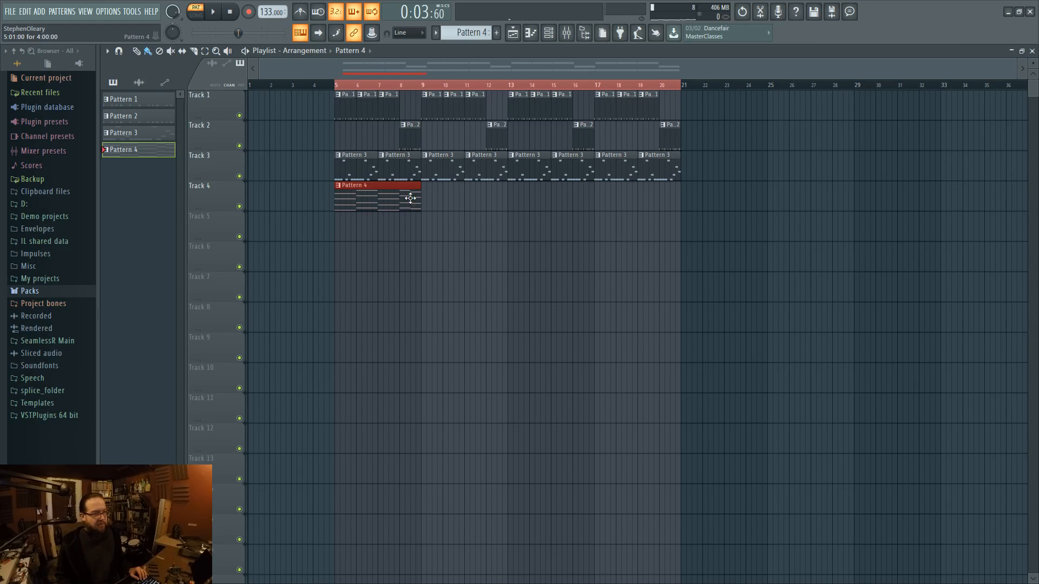
pyautogui.hotkey('ctrl', 'b')
pyautogui.hotkey('ctrl', 'b')
pyautogui.hotkey('ctrl', 'b')
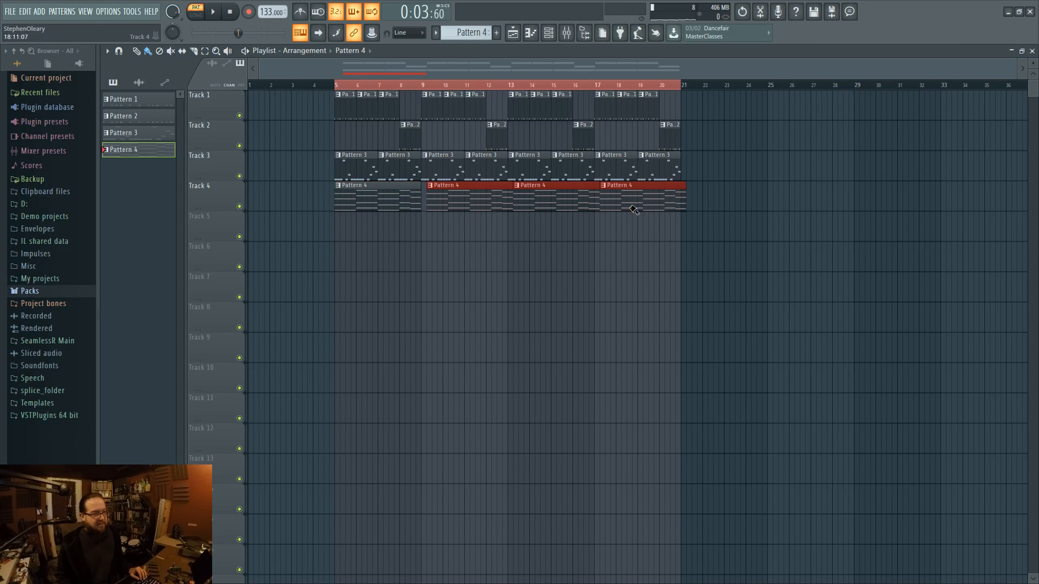
pyautogui.hotkey('ctrl', 'd')
pyautogui.scroll(3, 331, 244)
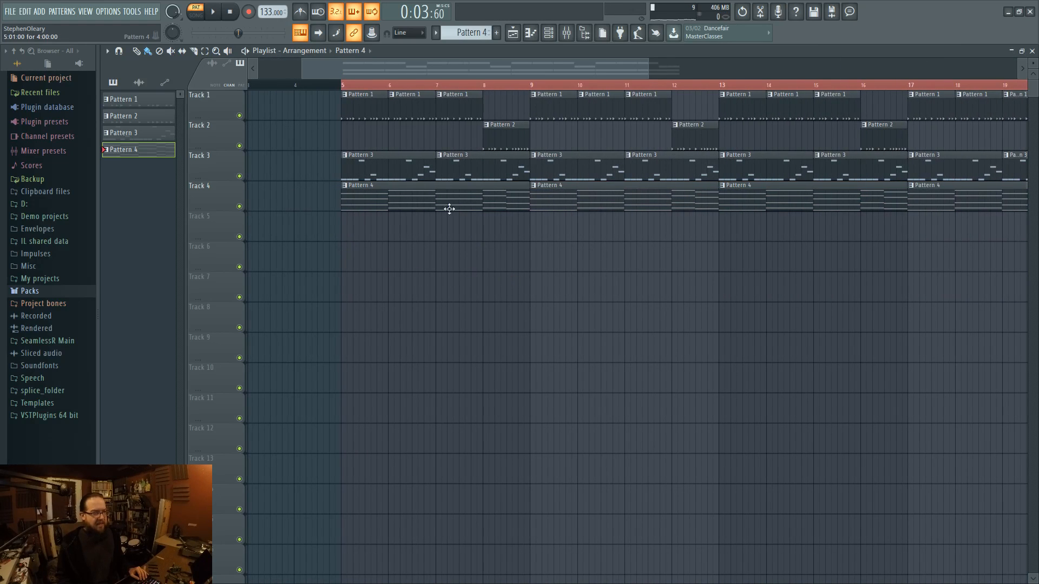
# - Set song playback to start at bar 5 and route mixer Insert 32 only to the sidechain track
pyautogui.click(344, 87)
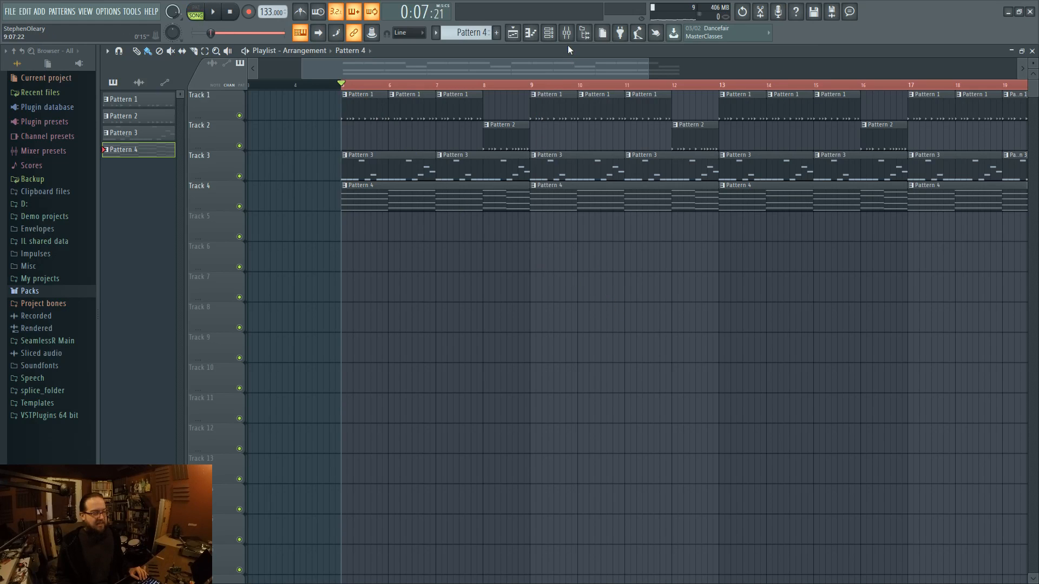
pyautogui.press('F6')
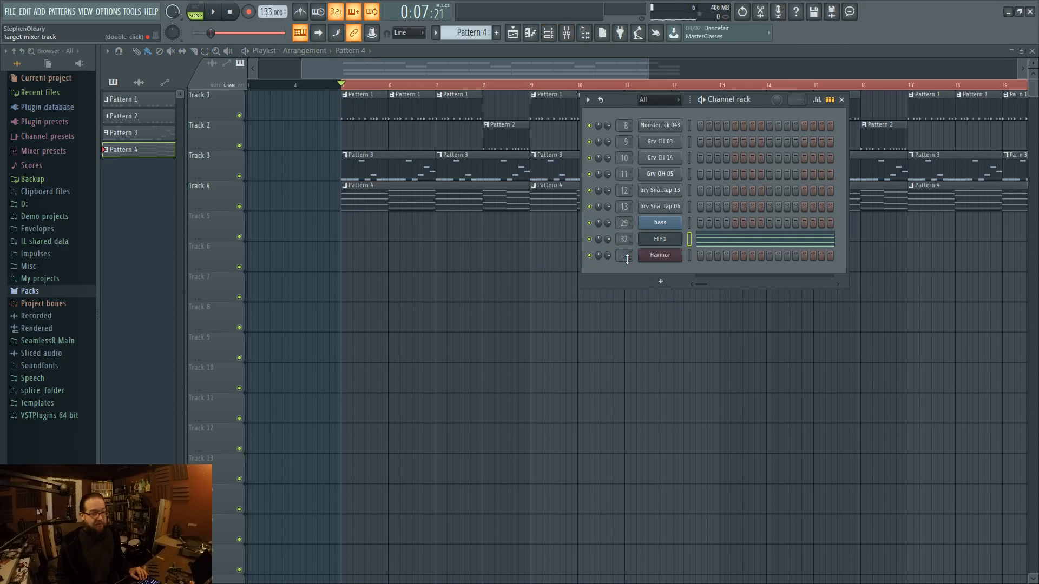
pyautogui.click(566, 34)
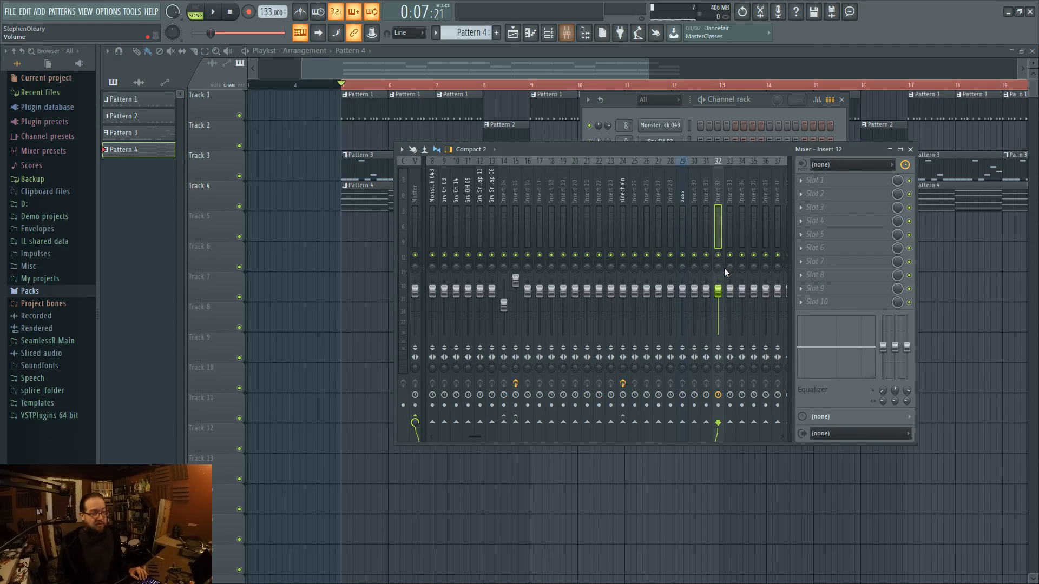
pyautogui.rightClick(622, 422)
pyautogui.click(650, 432)
pyautogui.click(624, 188)
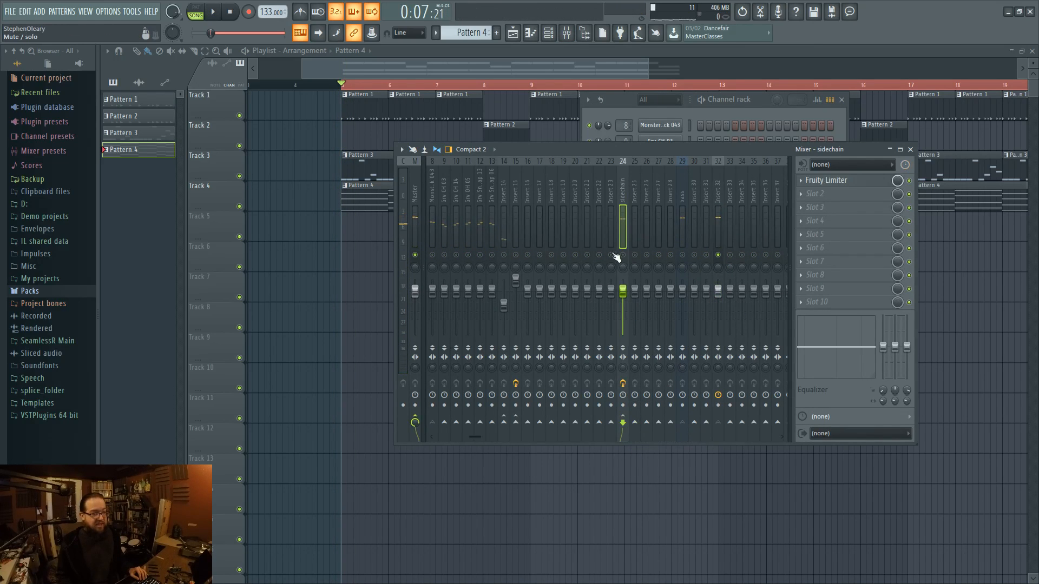
# - Play the song from bar 5 and check Insert 32's level and routing in the mixer
pyautogui.press('space')
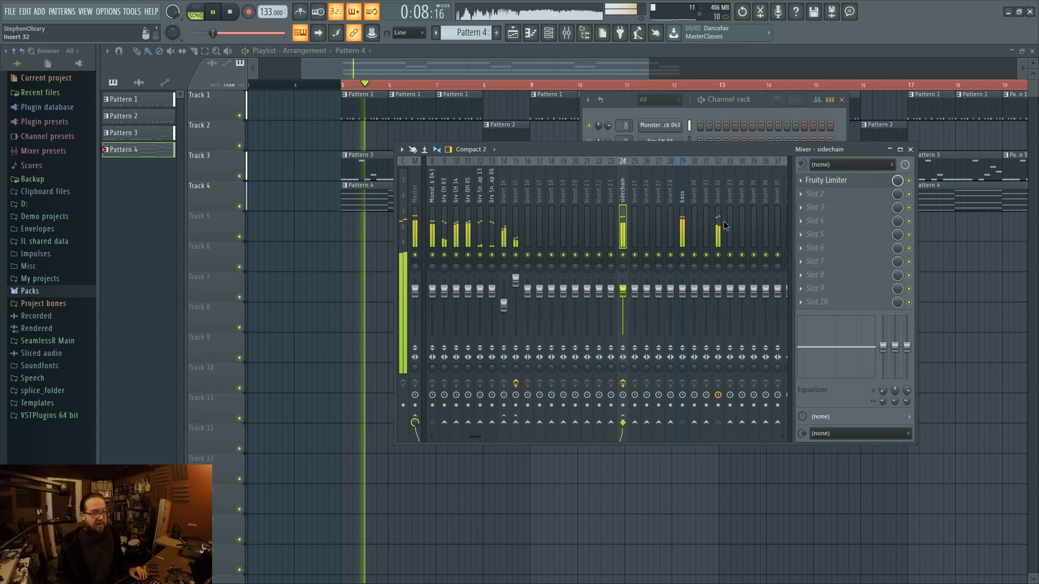
pyautogui.click(717, 222)
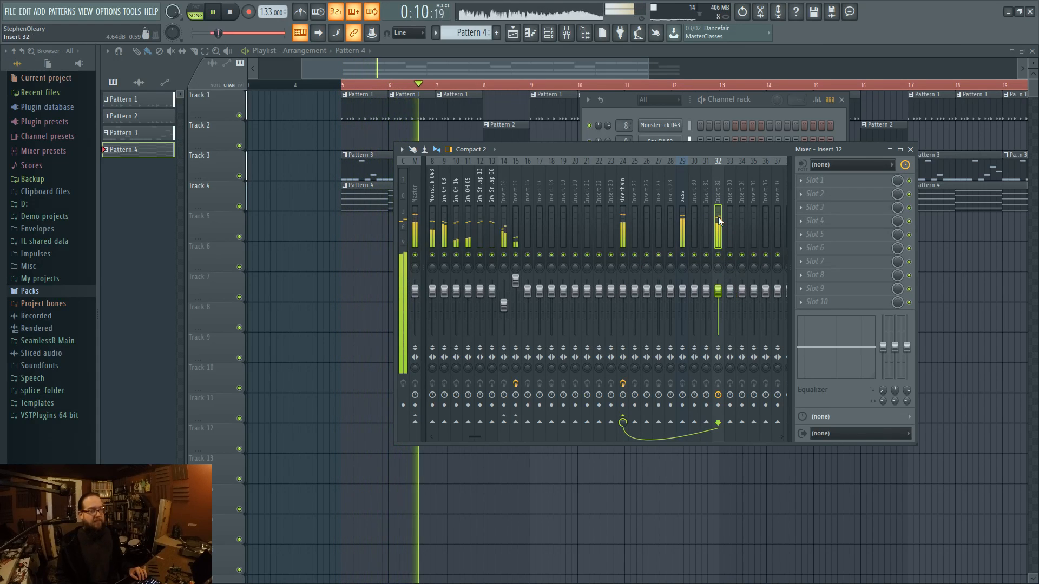
pyautogui.press('F12')
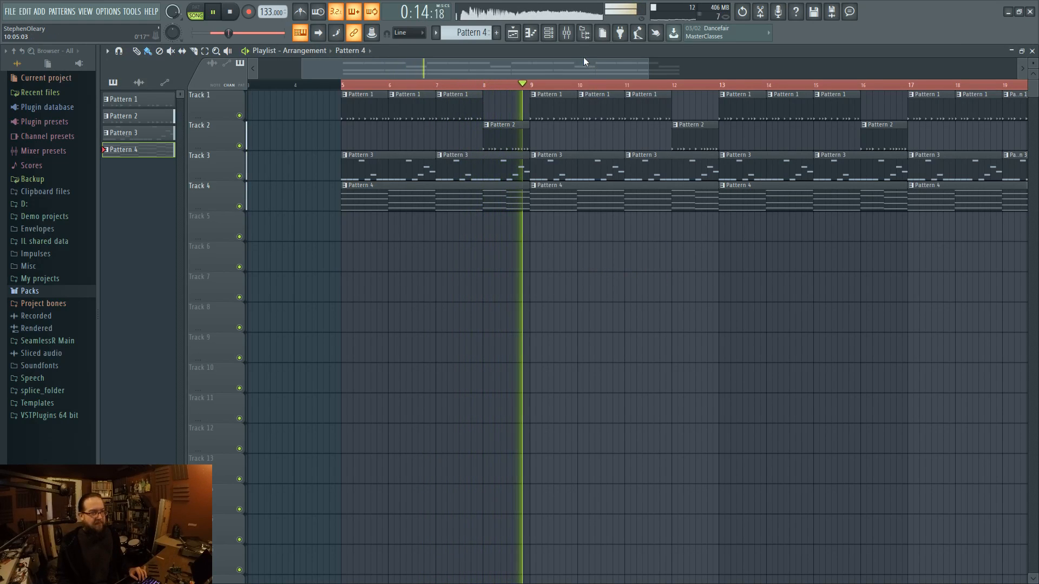
pyautogui.press('F9')
pyautogui.press('space')
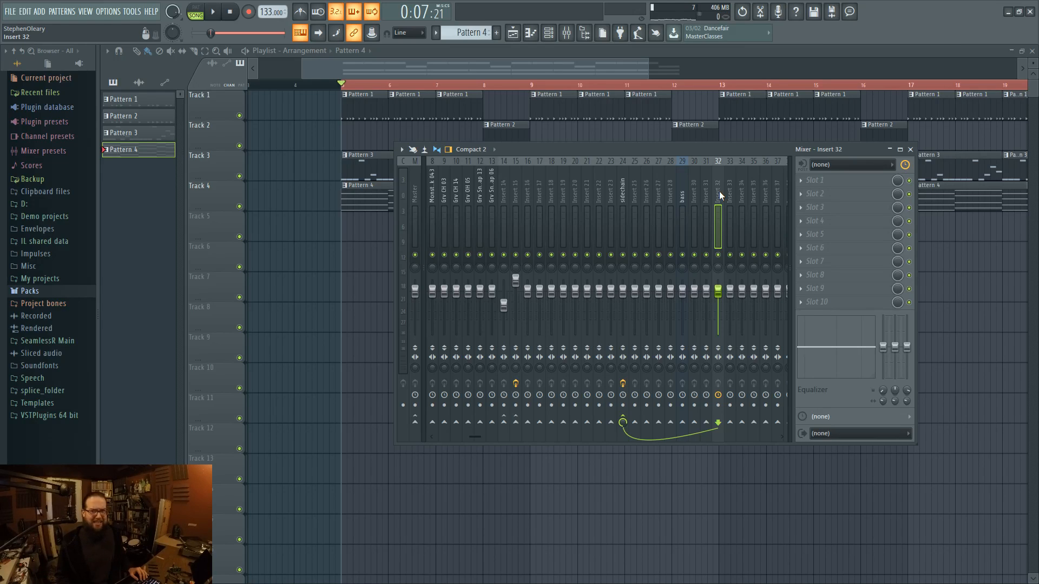
# - Route Insert 32 to the master alongside the sidechain track, comparing playback with the master send off and on
pyautogui.click(622, 201)
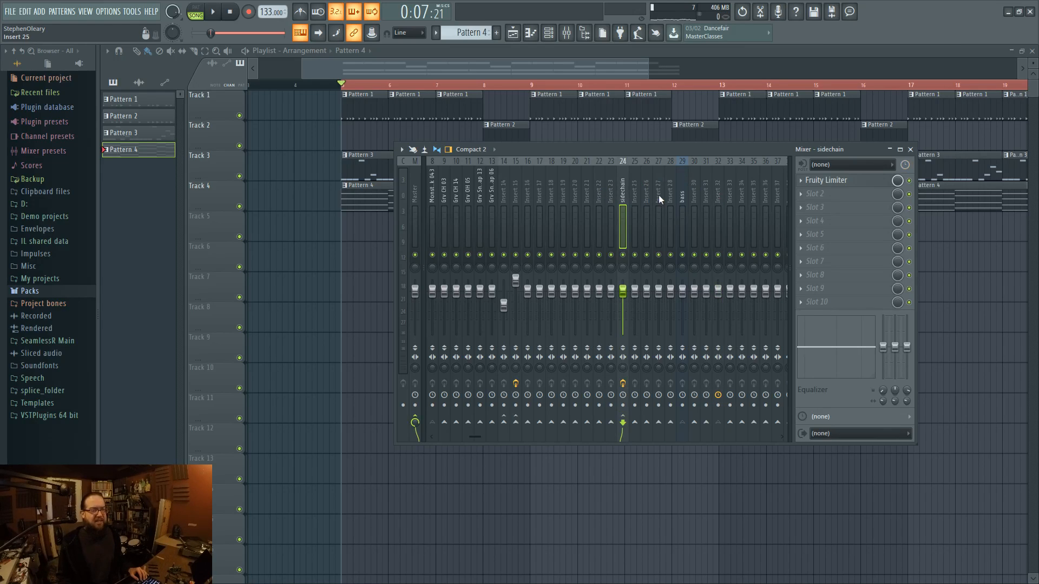
pyautogui.click(707, 199)
pyautogui.click(718, 198)
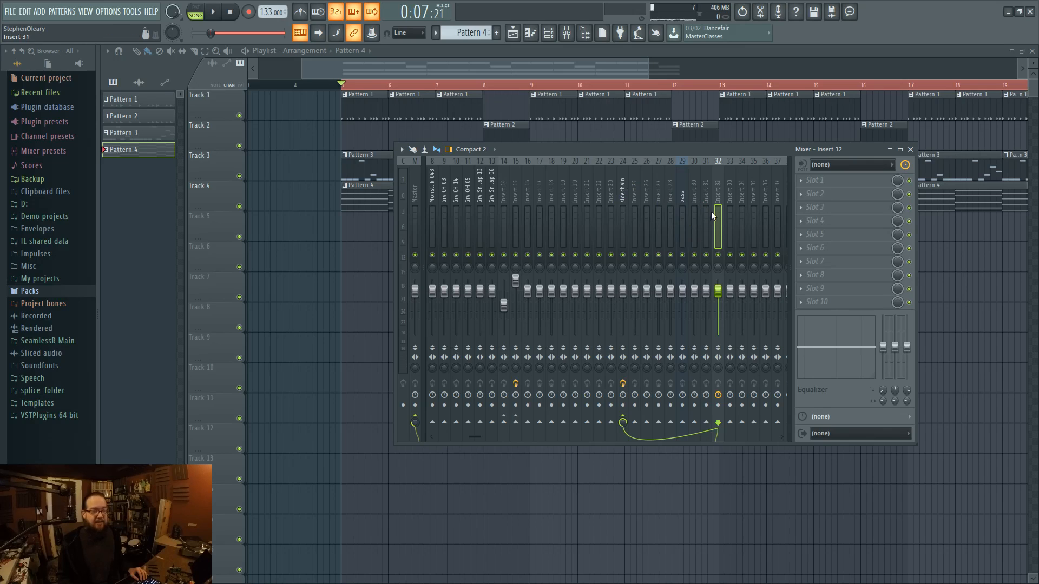
pyautogui.press('space')
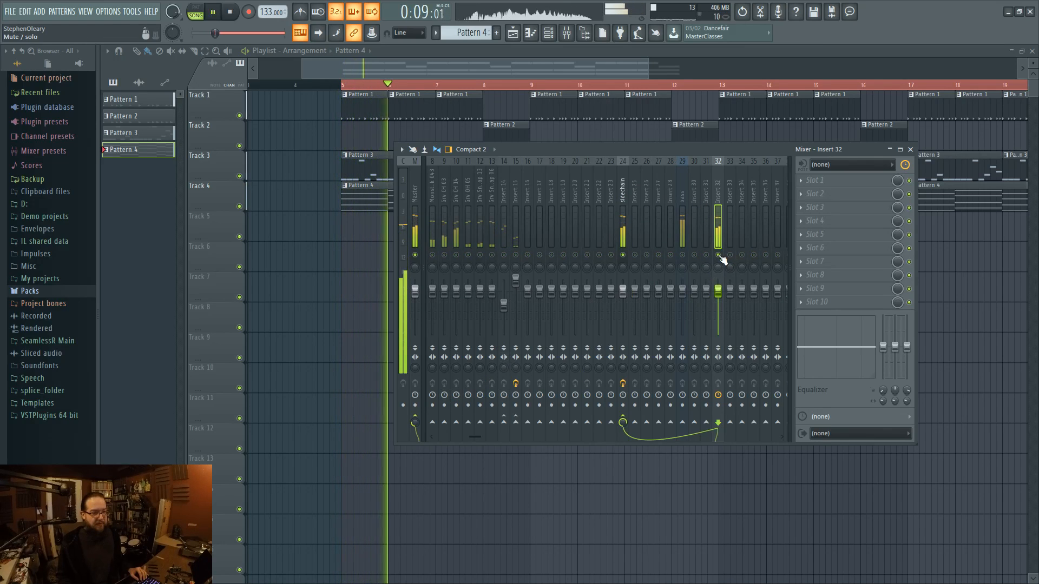
pyautogui.click(414, 422)
pyautogui.click(415, 422)
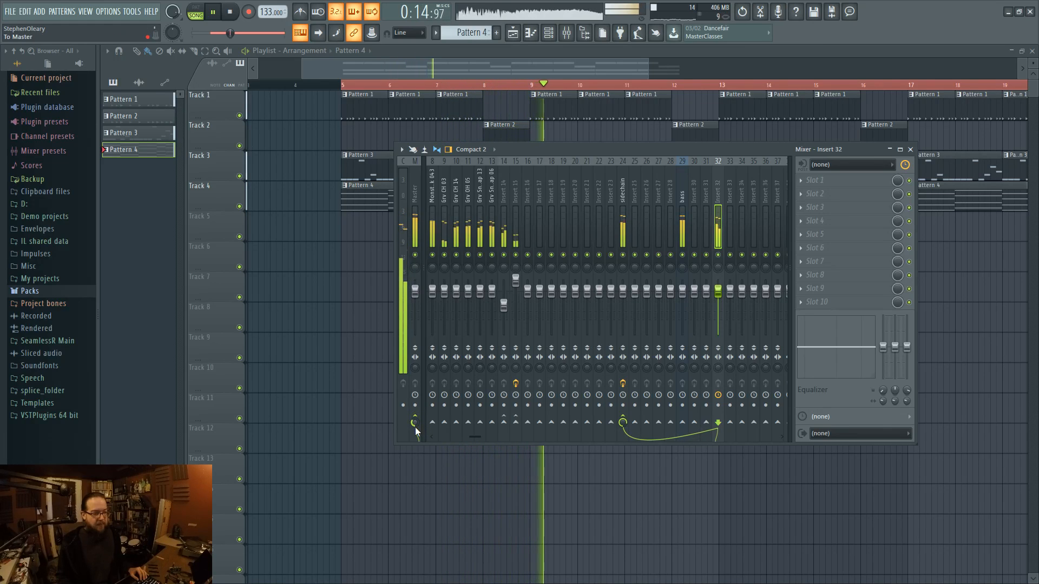
pyautogui.press('space')
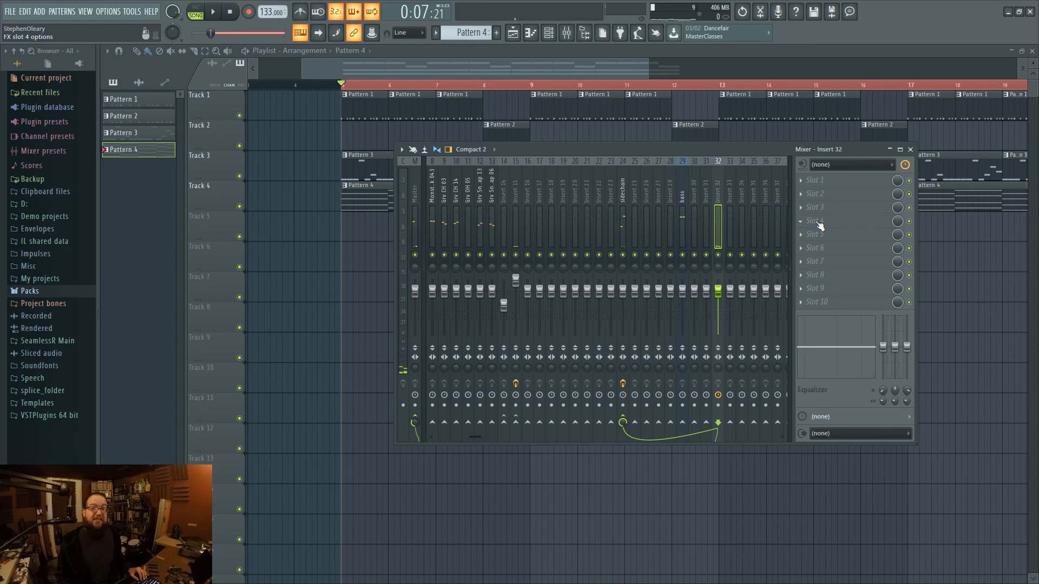
# - Load Fruity Reeverb 2 in effect slot 1 of Insert 32 and bring the mixer back to the front
pyautogui.click(838, 184)
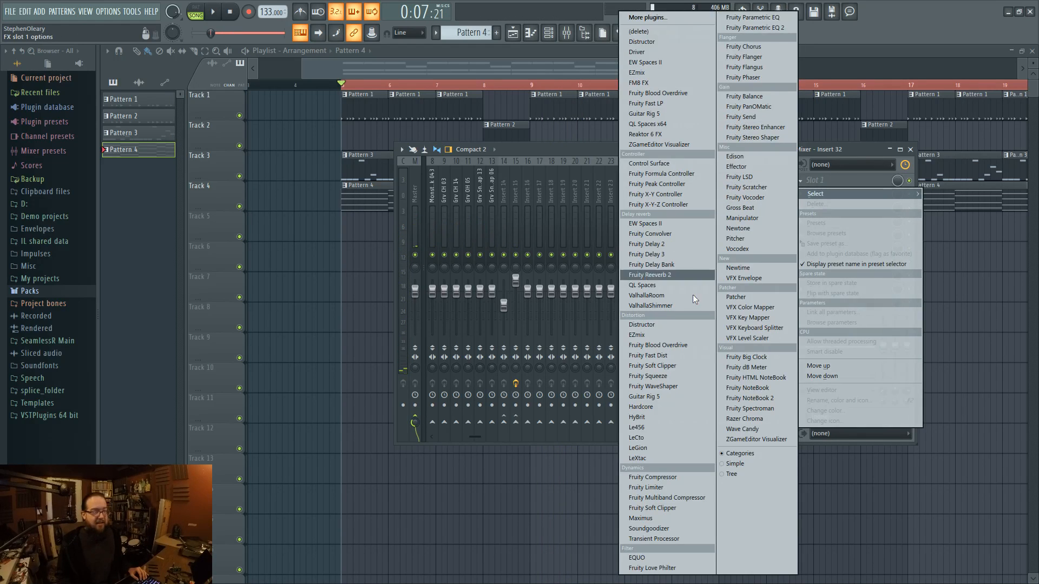
pyautogui.click(690, 277)
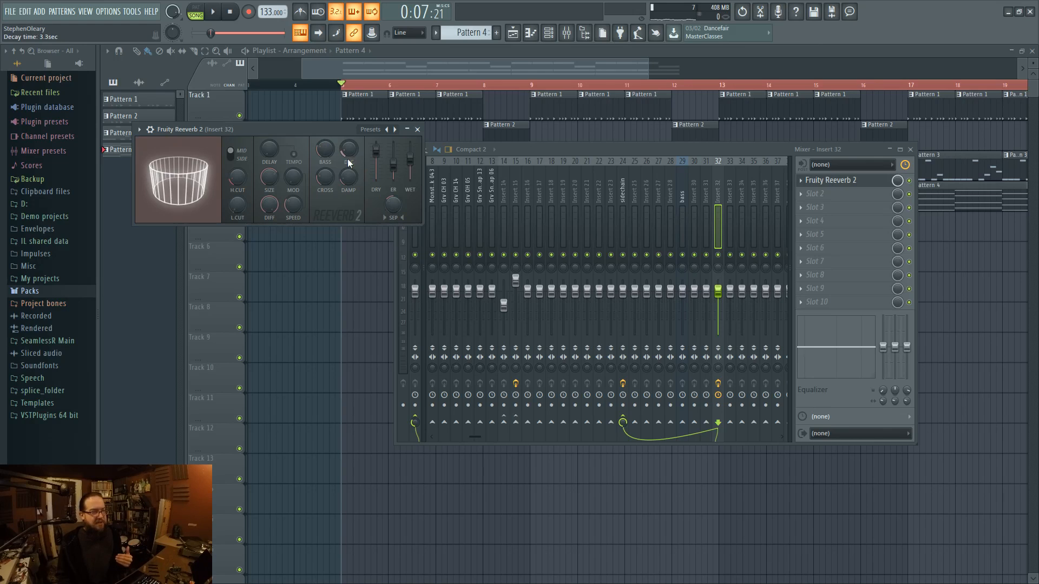
pyautogui.click(683, 149)
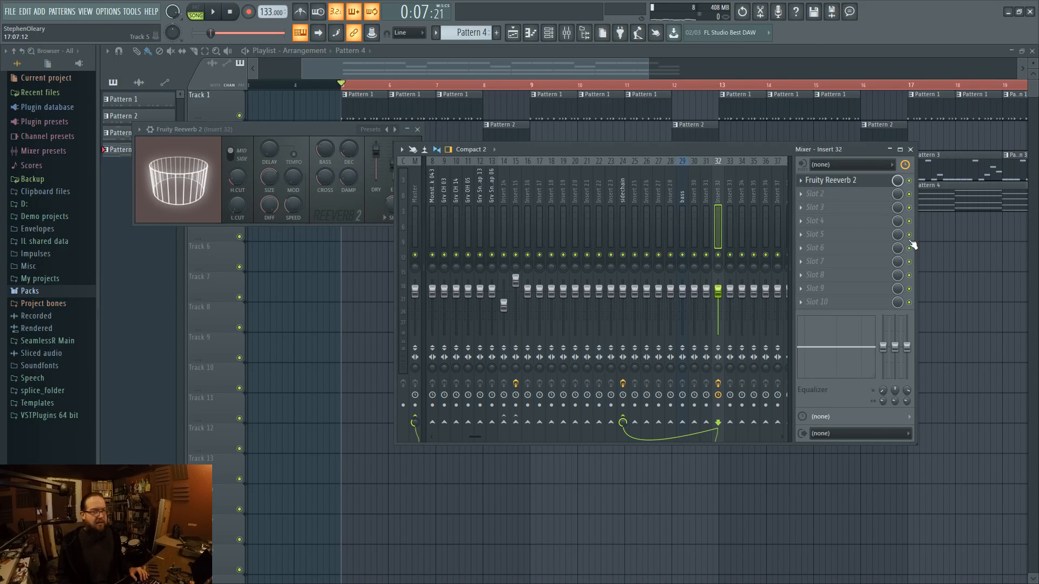
# - Load Fruity Parametric EQ 2 in effect slot 2 of Insert 32
pyautogui.click(823, 194)
pyautogui.press('Escape')
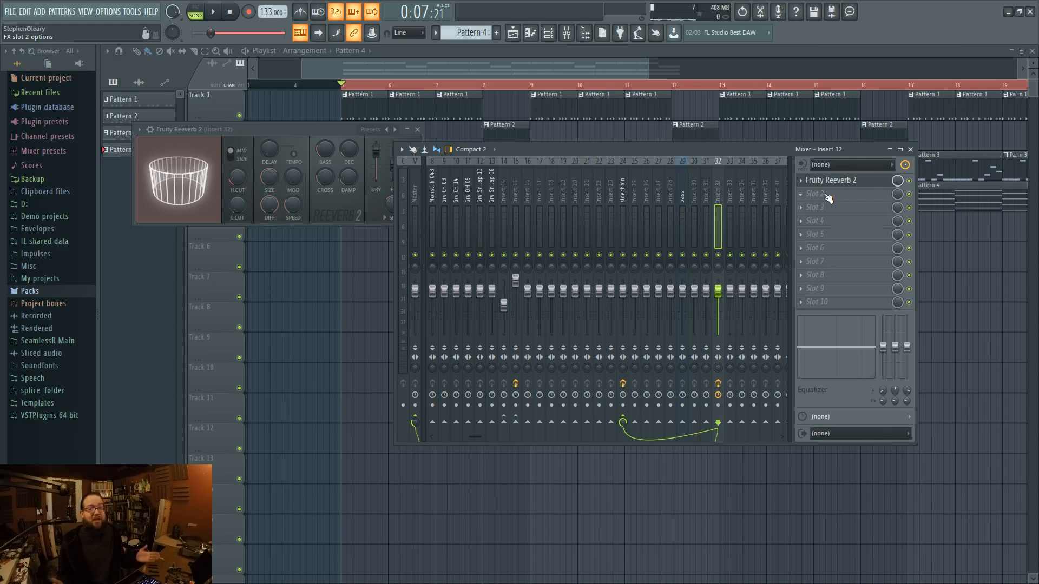
pyautogui.click(824, 194)
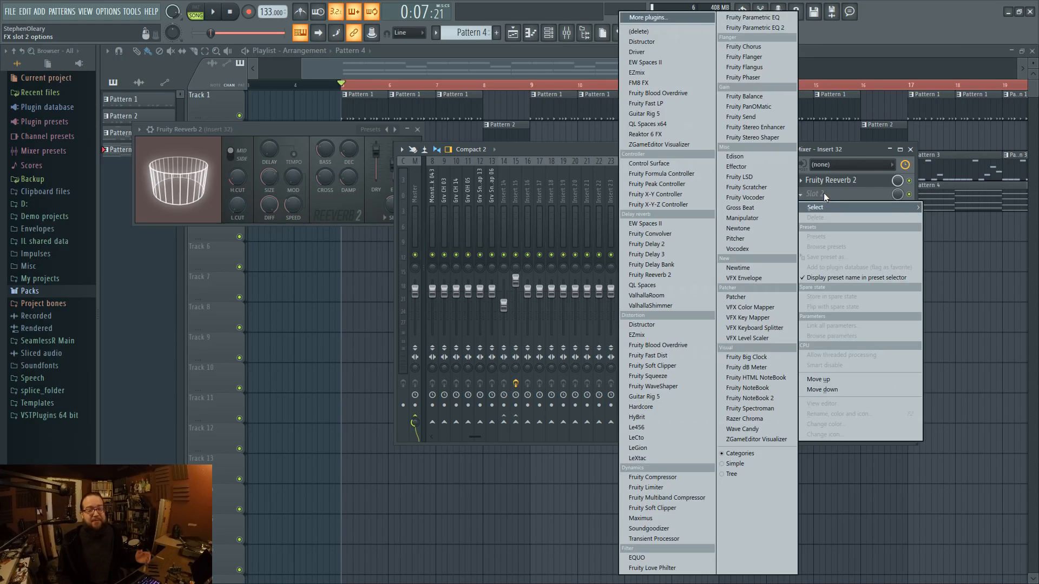
pyautogui.click(749, 28)
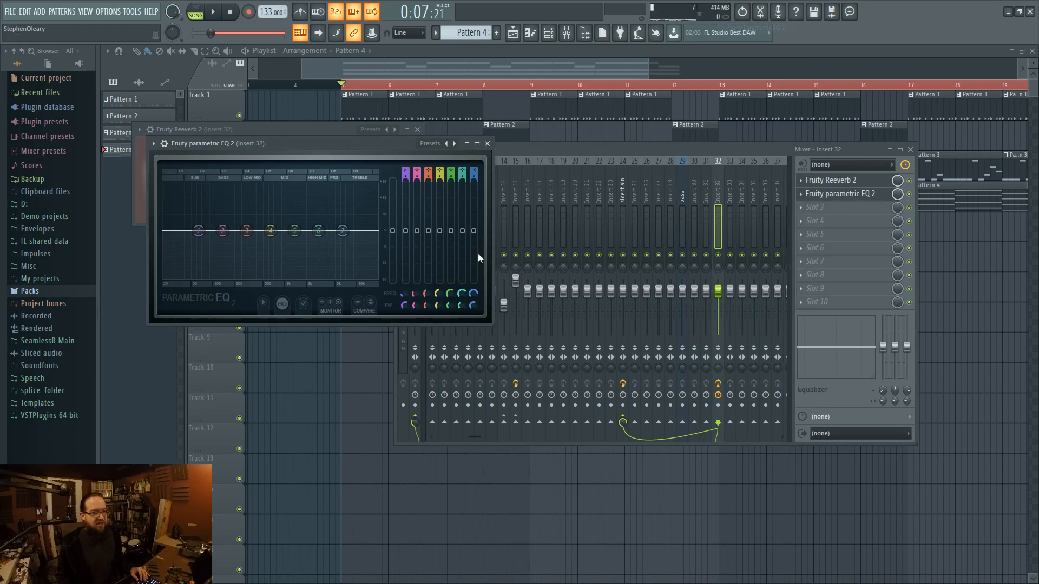
# - Move the Parametric EQ 2 window beneath the Reeverb 2 window and play the song to view Insert 32's spectrum
pyautogui.moveTo(389, 144); pyautogui.dragTo(495, 222)
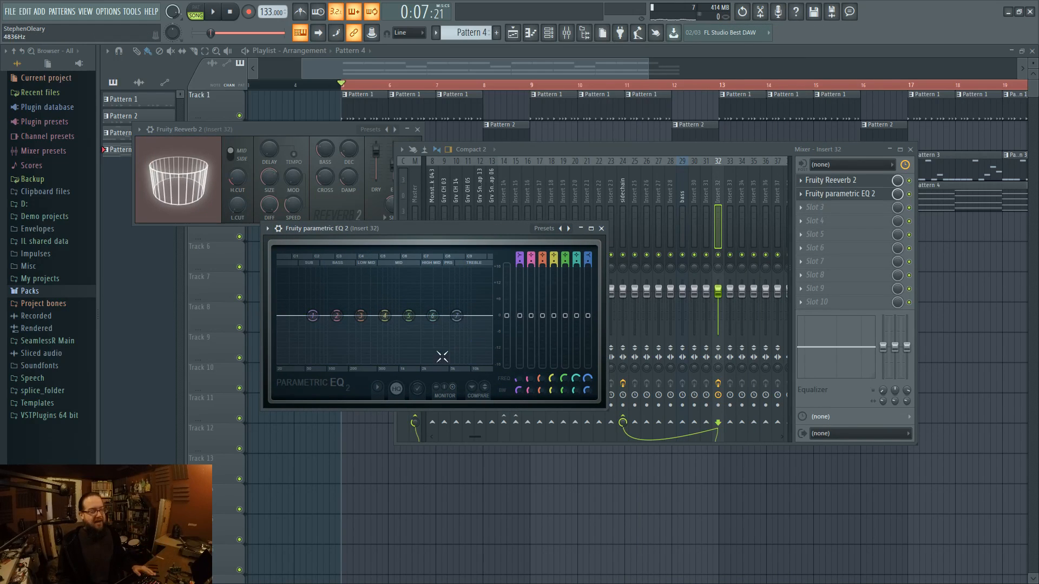
pyautogui.moveTo(465, 228); pyautogui.dragTo(314, 246)
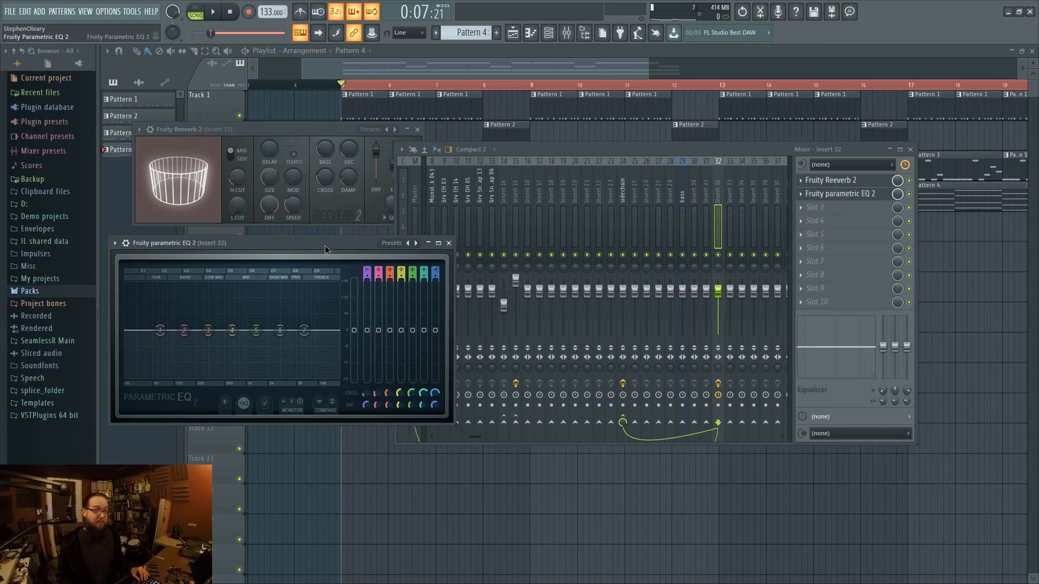
pyautogui.moveTo(325, 248); pyautogui.dragTo(328, 248)
pyautogui.press('space')
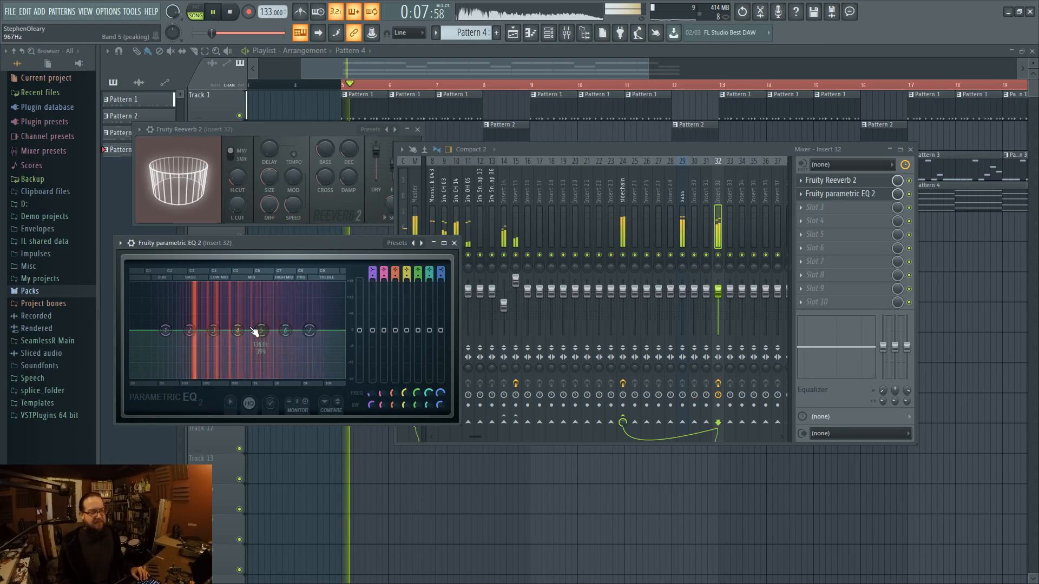
# - Solo Insert 32 during playback, stop the song and place the Parametric EQ 2 window fully in front of the mixer
pyautogui.rightClick(718, 255)
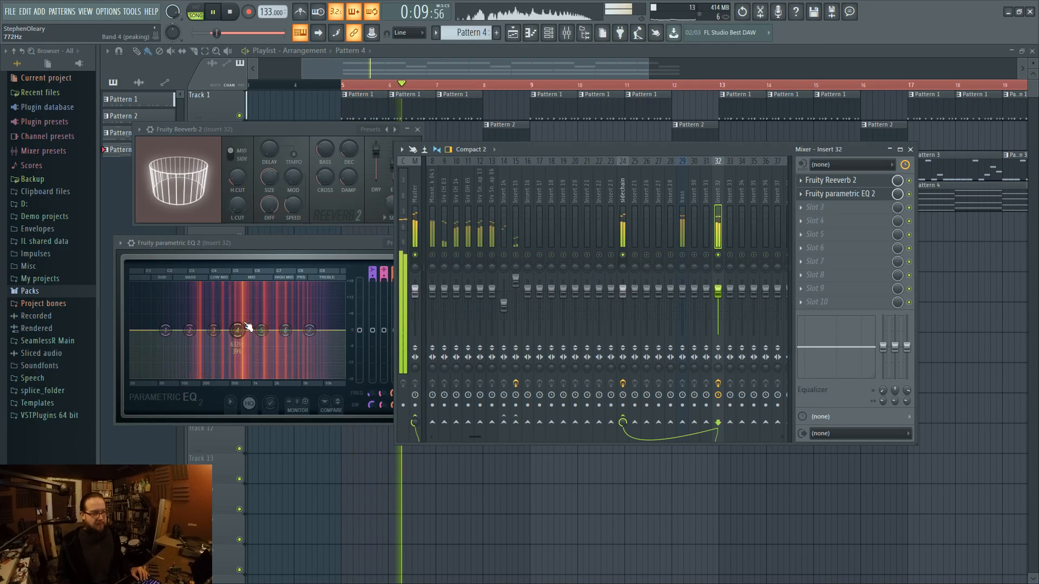
pyautogui.press('space')
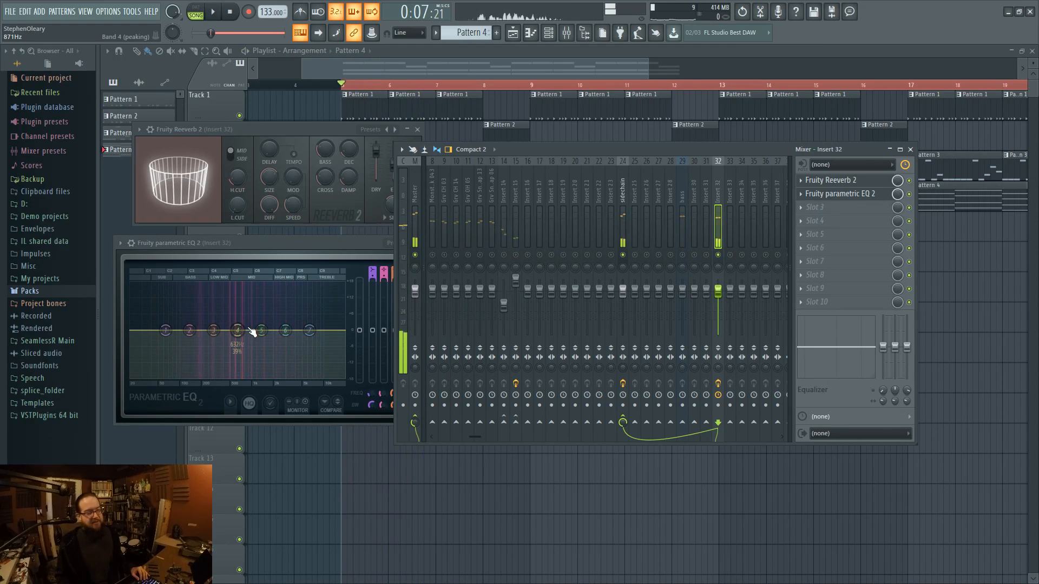
pyautogui.moveTo(323, 243); pyautogui.dragTo(399, 235)
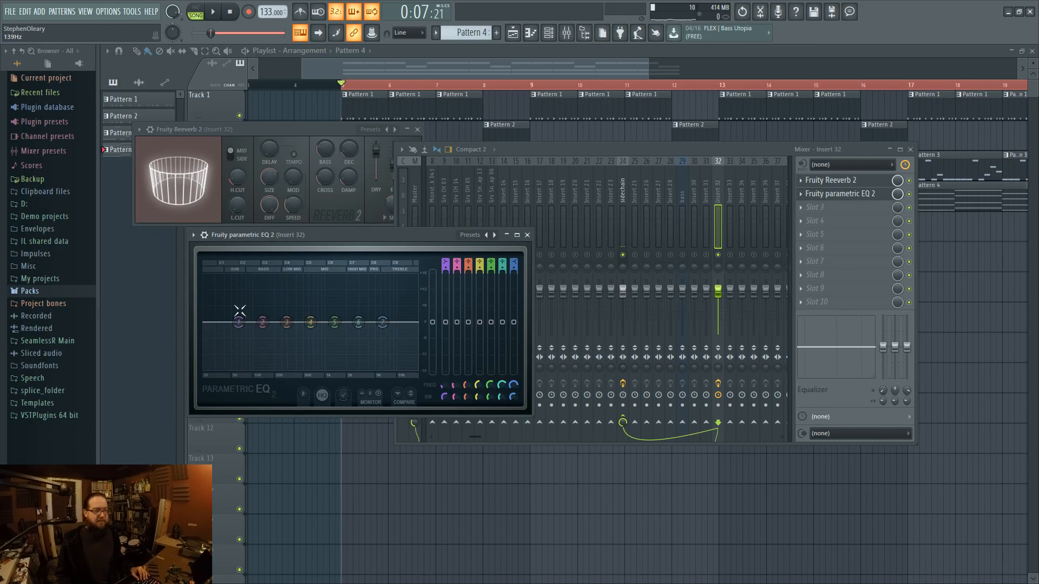
# - Move EQ band 4 out of the mids and raise it into a strong boost in the treble range
pyautogui.moveTo(311, 323)
pyautogui.mouseDown()
pyautogui.moveTo(322, 324)
pyautogui.moveTo(311, 366)
pyautogui.moveTo(261, 352)
pyautogui.moveTo(324, 347)
pyautogui.moveTo(390, 282)
pyautogui.moveTo(319, 327)
pyautogui.mouseUp()
pyautogui.press('space')
pyautogui.press('space')
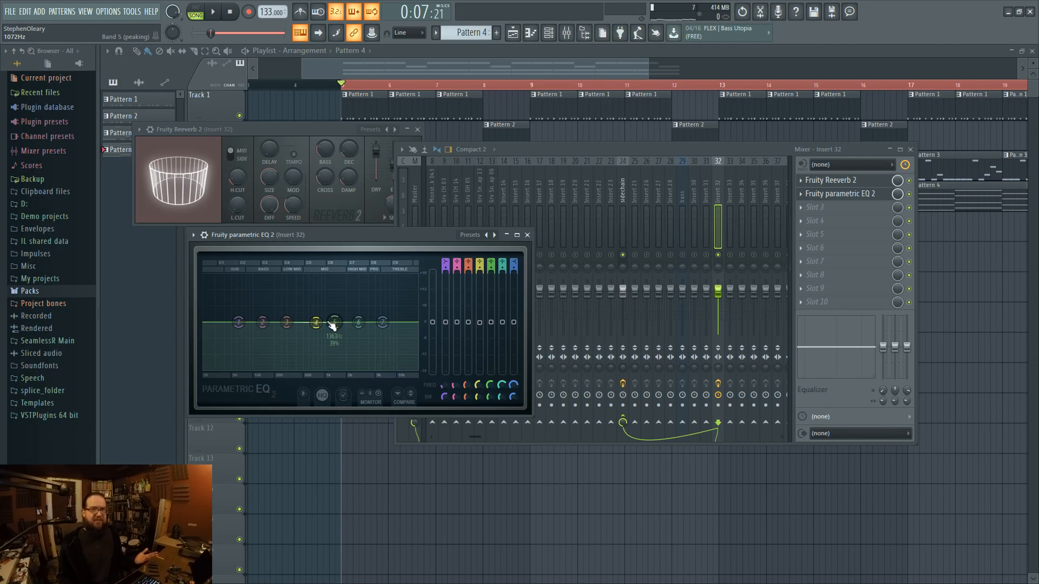
pyautogui.moveTo(316, 323)
pyautogui.mouseDown()
pyautogui.moveTo(360, 313)
pyautogui.moveTo(313, 327)
pyautogui.moveTo(299, 313)
pyautogui.moveTo(335, 306)
pyautogui.moveTo(315, 324)
pyautogui.mouseUp()
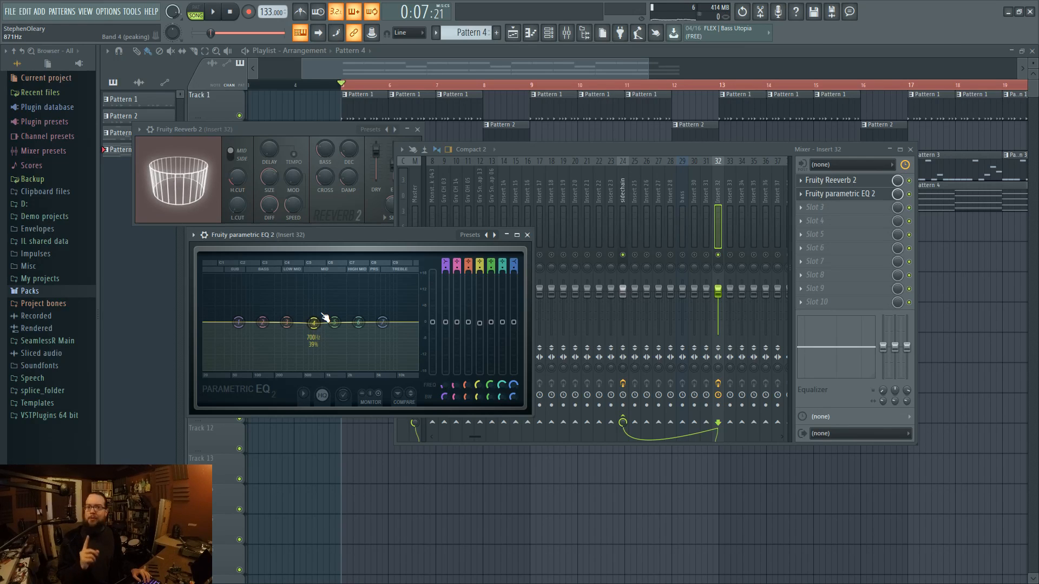
pyautogui.moveTo(323, 315); pyautogui.dragTo(358, 298)
pyautogui.moveTo(392, 339); pyautogui.dragTo(392, 293)
# - Cut the low mids with EQ band 5, move band 3 down into the bass and shift band 6 lower while the song plays
pyautogui.moveTo(334, 323); pyautogui.dragTo(307, 348)
pyautogui.moveTo(287, 323); pyautogui.dragTo(269, 337)
pyautogui.moveTo(358, 322)
pyautogui.mouseDown()
pyautogui.moveTo(344, 310)
pyautogui.moveTo(345, 319)
pyautogui.mouseUp()
pyautogui.press('space')
pyautogui.moveTo(307, 348); pyautogui.dragTo(264, 338)
# - Turn EQ band 3 into a high-pass filter in the bass range and pull band 2 slightly down beside it
pyautogui.rightClick(264, 338)
pyautogui.moveTo(284, 366)
pyautogui.click(323, 396)
pyautogui.moveTo(264, 325); pyautogui.dragTo(256, 331)
pyautogui.rightClick(265, 322)
pyautogui.click(310, 369)
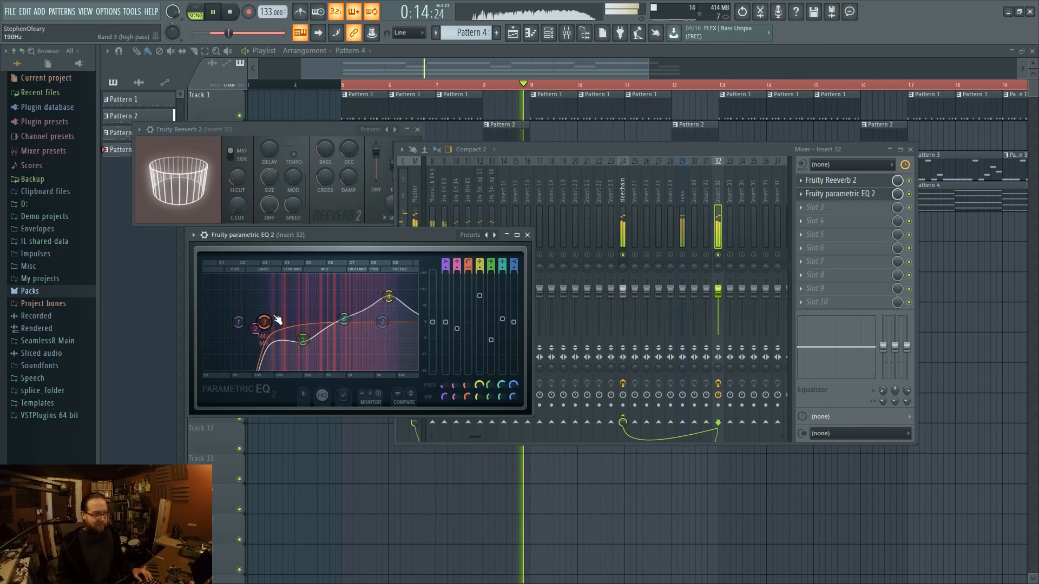
pyautogui.moveTo(264, 322); pyautogui.dragTo(262, 323)
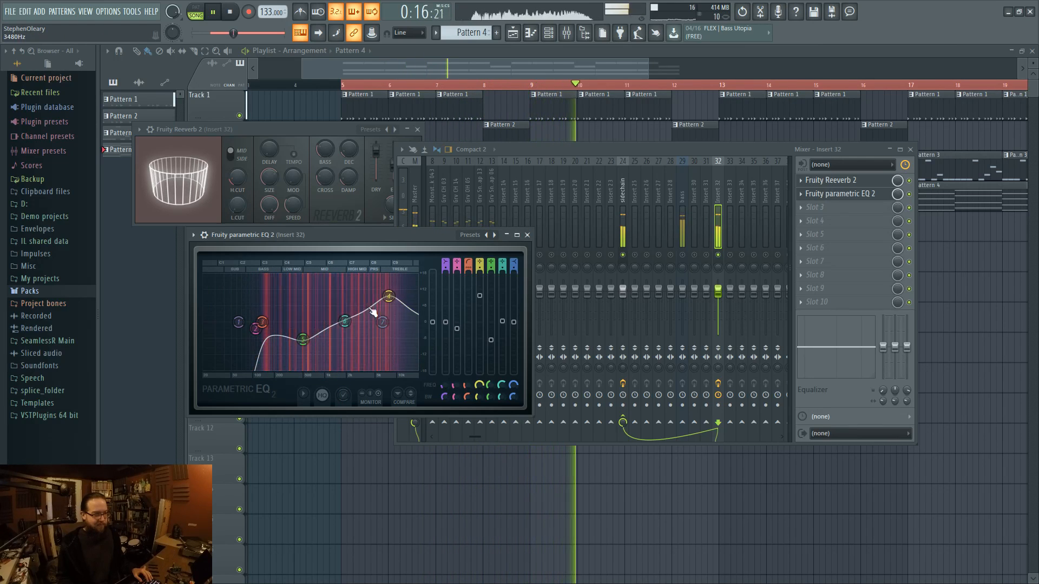
# - Shift band 4's treble boost slightly higher, bring band 6 back to flat at about 2272 Hz and stop playback
pyautogui.moveTo(389, 297); pyautogui.dragTo(397, 299)
pyautogui.moveTo(348, 324); pyautogui.dragTo(353, 328)
pyautogui.press('space')
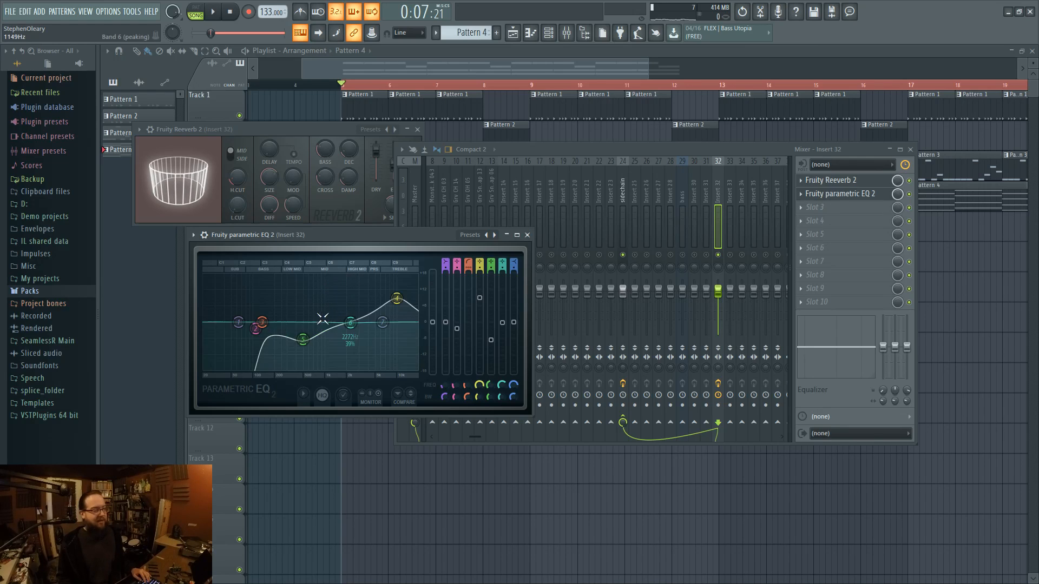
# - Separate the mixer and Parametric EQ 2 windows so both are fully visible, and select the master and Insert 33 tracks in turn
pyautogui.moveTo(523, 148); pyautogui.dragTo(508, 180)
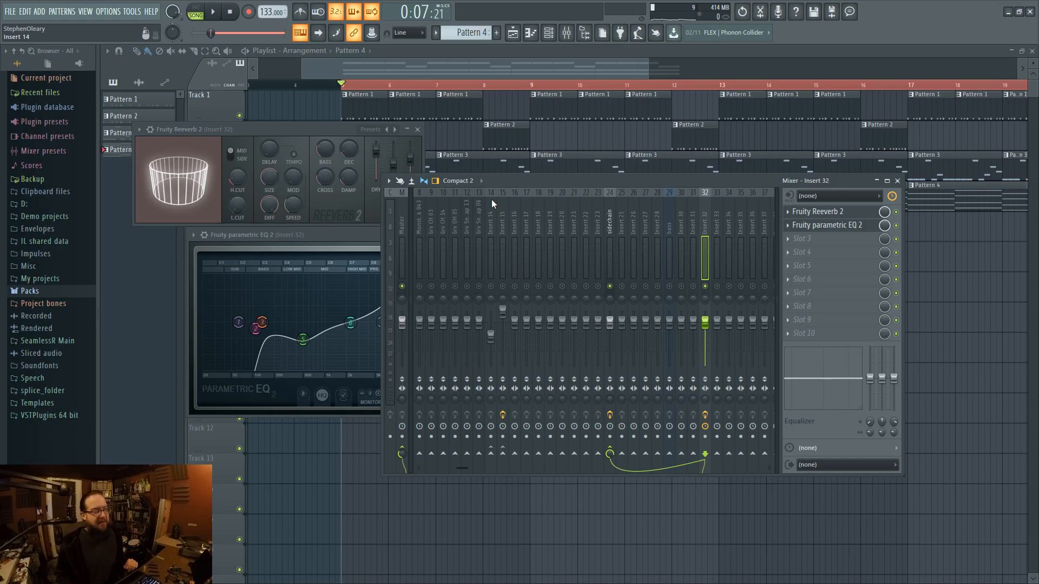
pyautogui.moveTo(597, 184); pyautogui.dragTo(672, 190)
pyautogui.moveTo(311, 237); pyautogui.dragTo(232, 245)
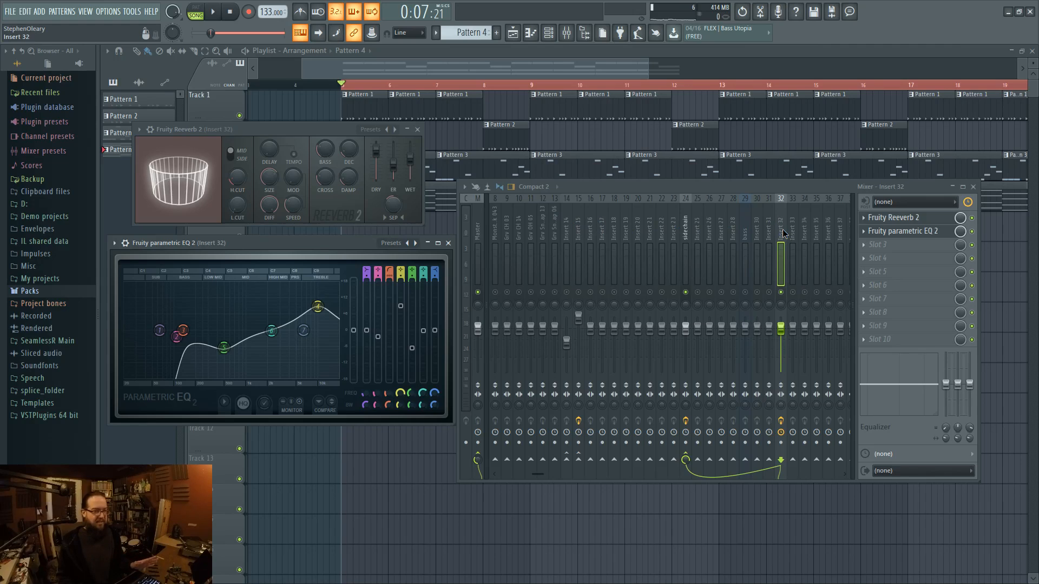
pyautogui.click(480, 231)
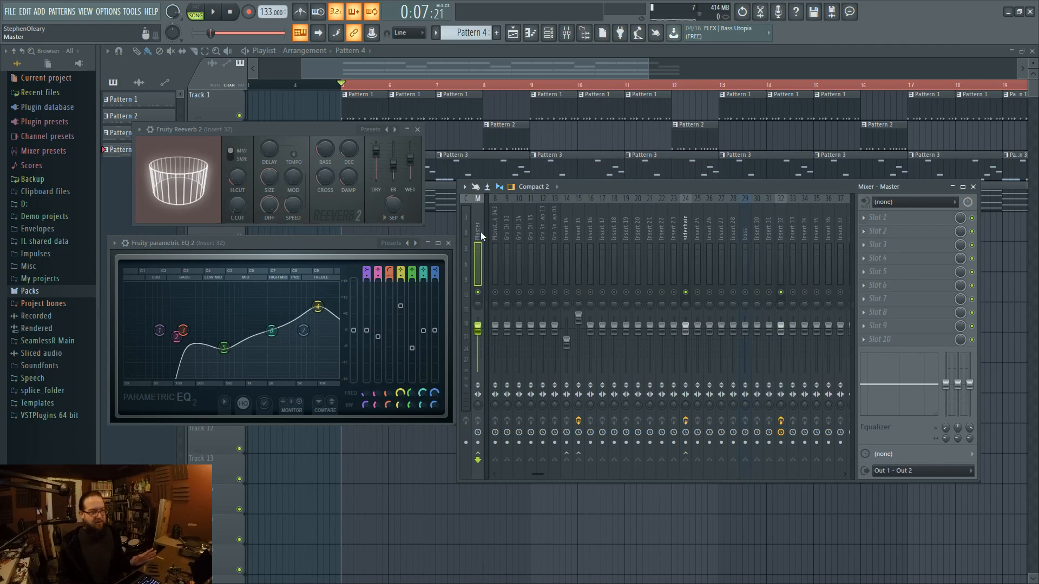
pyautogui.click(790, 228)
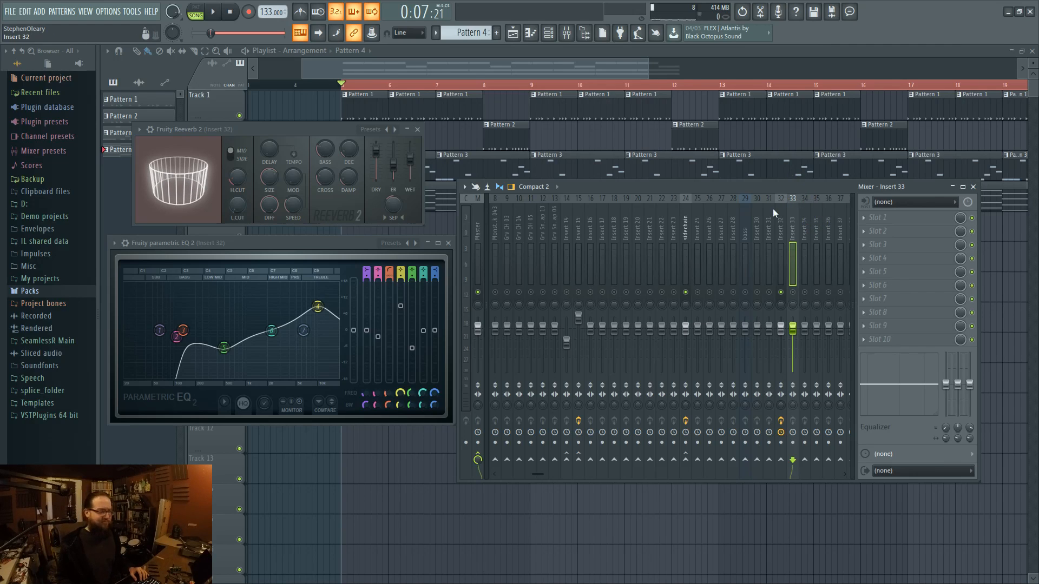
# - Balance the full mix during playback: lower the bass fader, raise Monster Kick 043 to about 2.4 dB and nudge Insert 32 up
pyautogui.press('space')
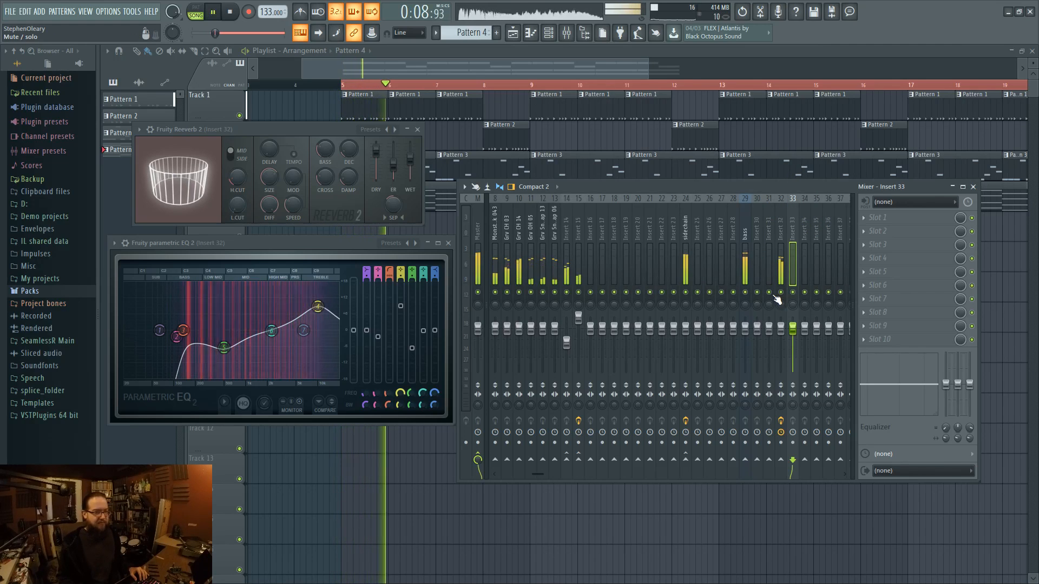
pyautogui.moveTo(746, 334); pyautogui.dragTo(746, 345)
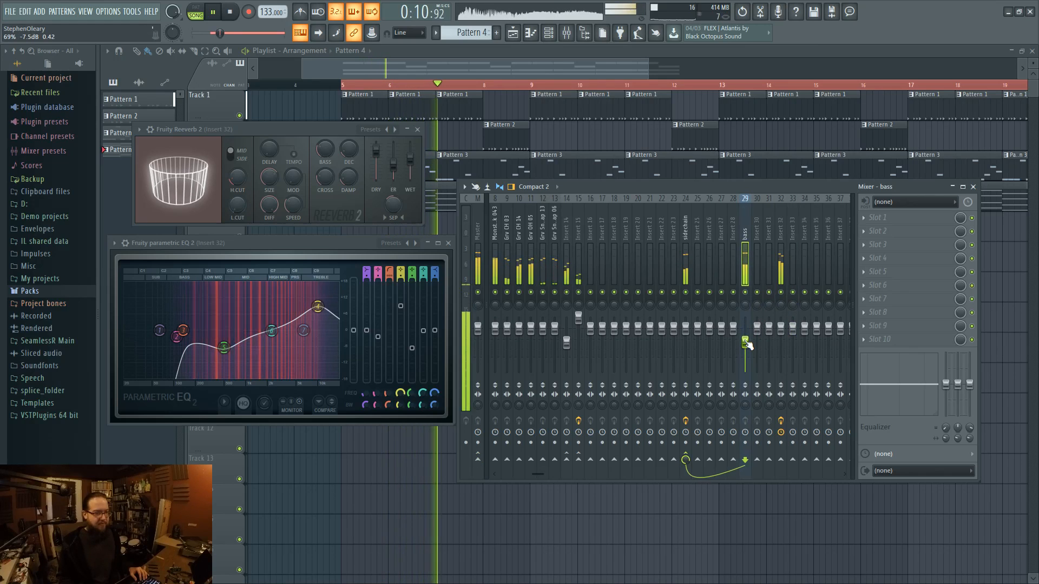
pyautogui.moveTo(495, 327); pyautogui.dragTo(494, 323)
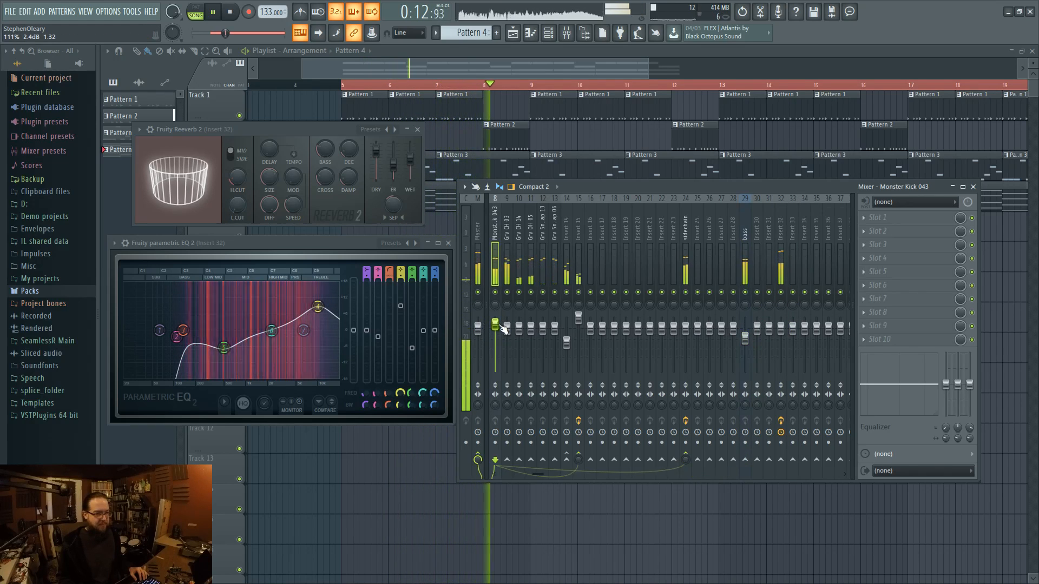
pyautogui.moveTo(746, 339); pyautogui.dragTo(781, 326)
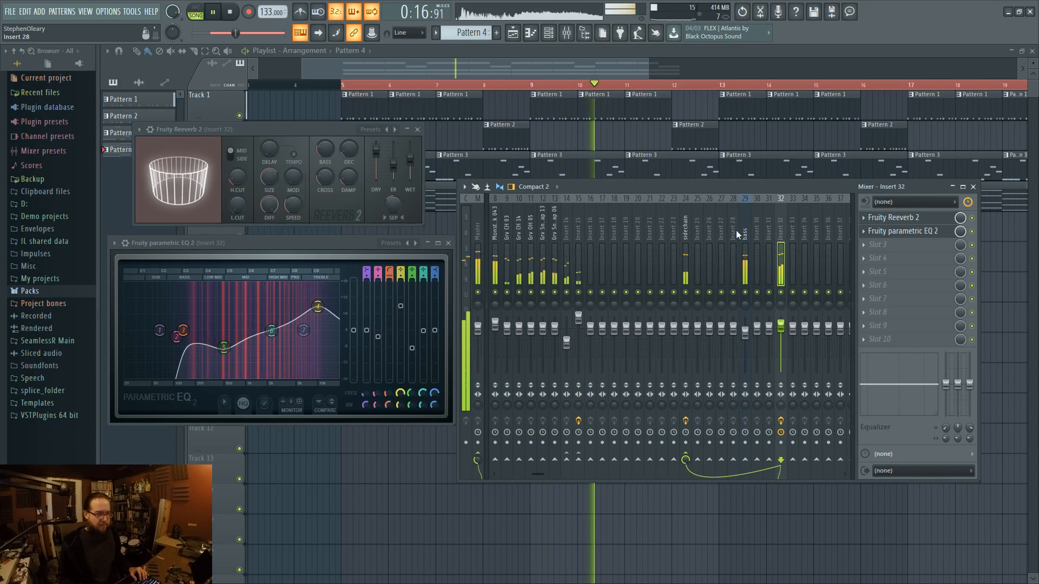
# - Make the Pattern 3 clip at bar 15 on Track 3 unique and open its bass notes in the piano roll
pyautogui.rightClick(397, 482)
pyautogui.scroll(-4, 397, 482)
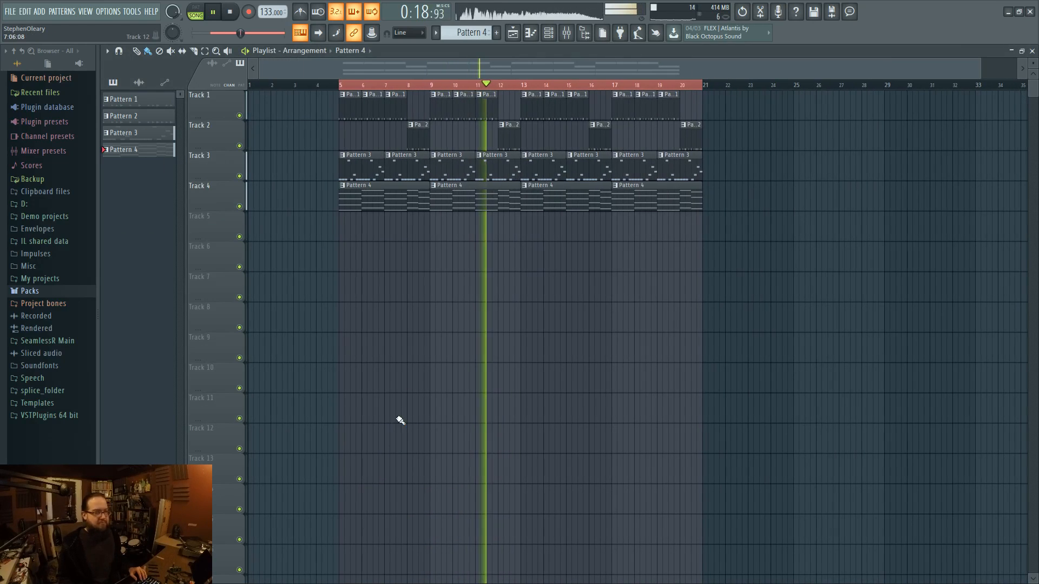
pyautogui.scroll(2, 547, 270)
pyautogui.hscroll(-1, 590, 250)
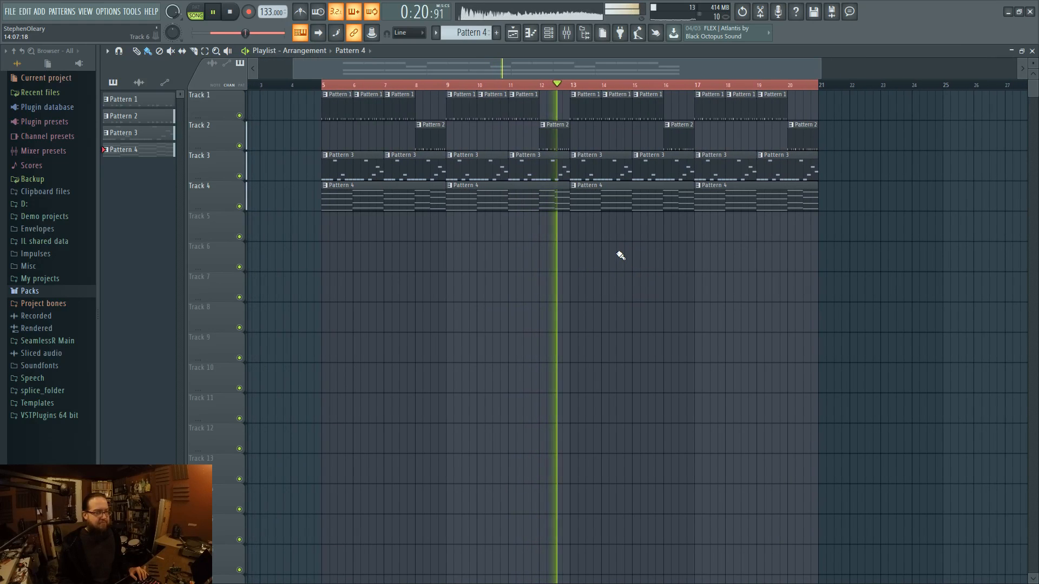
pyautogui.press('space')
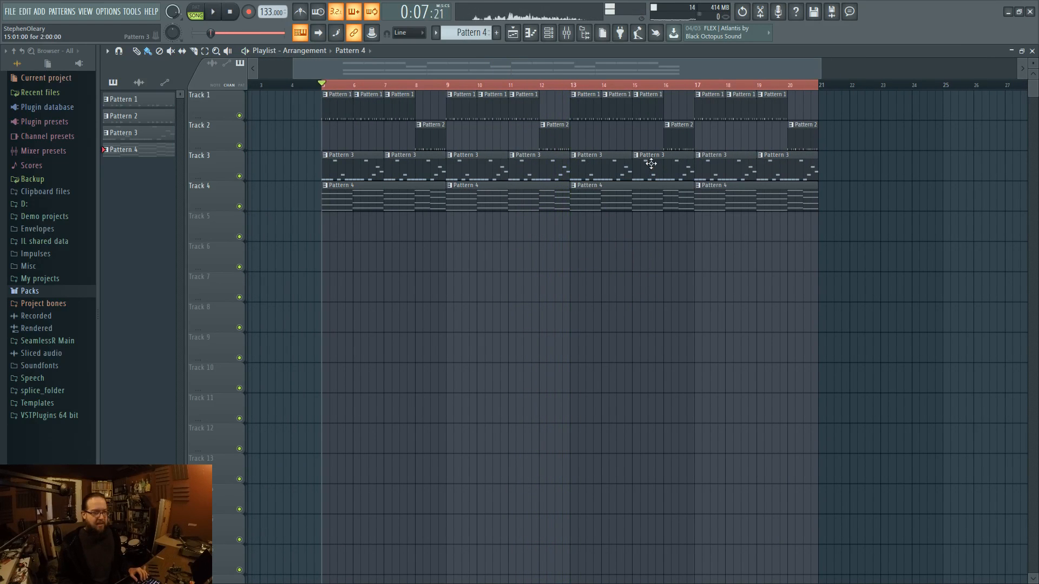
pyautogui.doubleClick(642, 194)
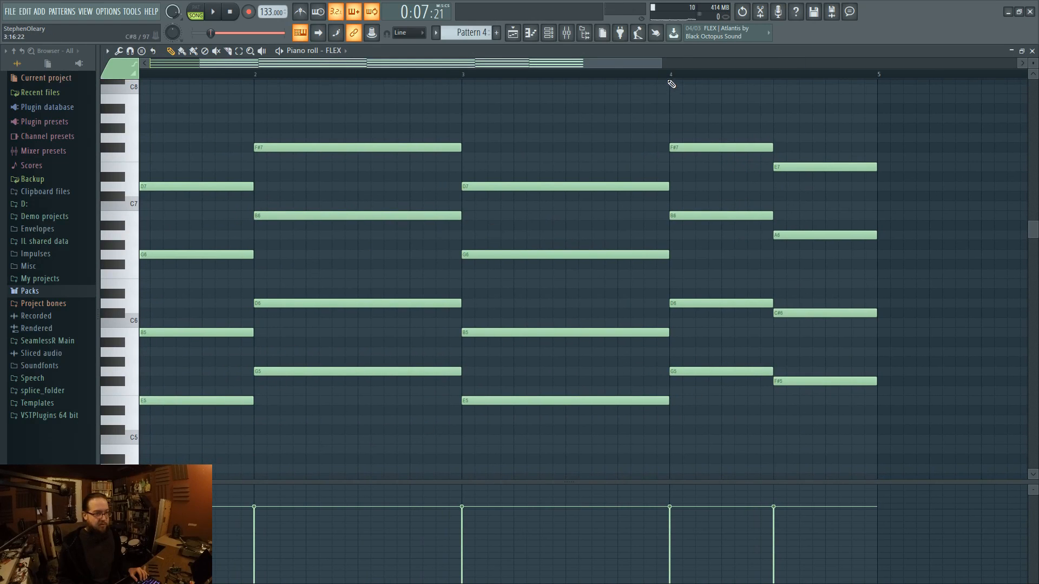
pyautogui.click(512, 33)
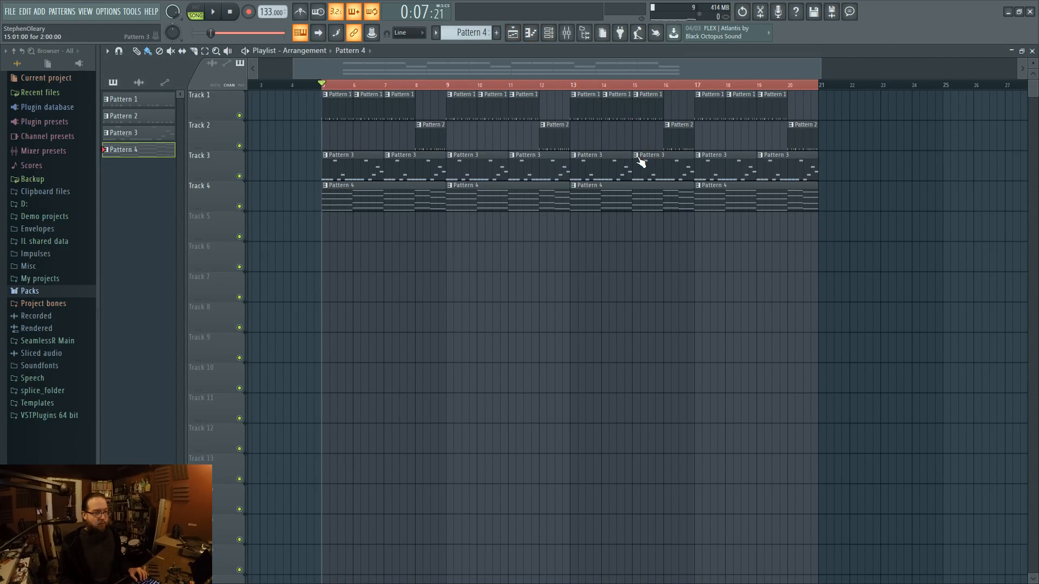
pyautogui.click(642, 161)
pyautogui.click(659, 227)
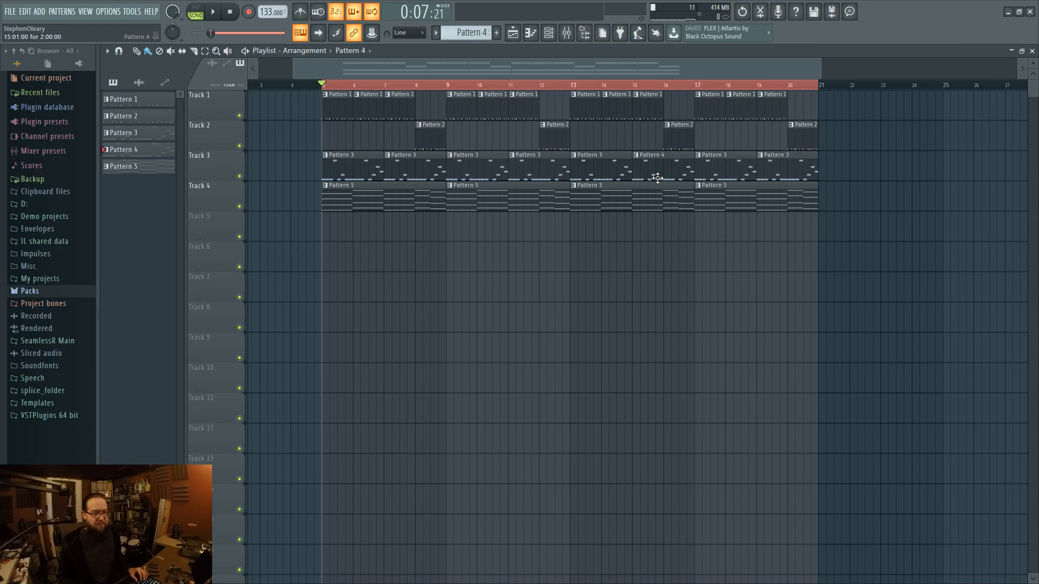
pyautogui.doubleClick(658, 178)
pyautogui.scroll(-5, 649, 103)
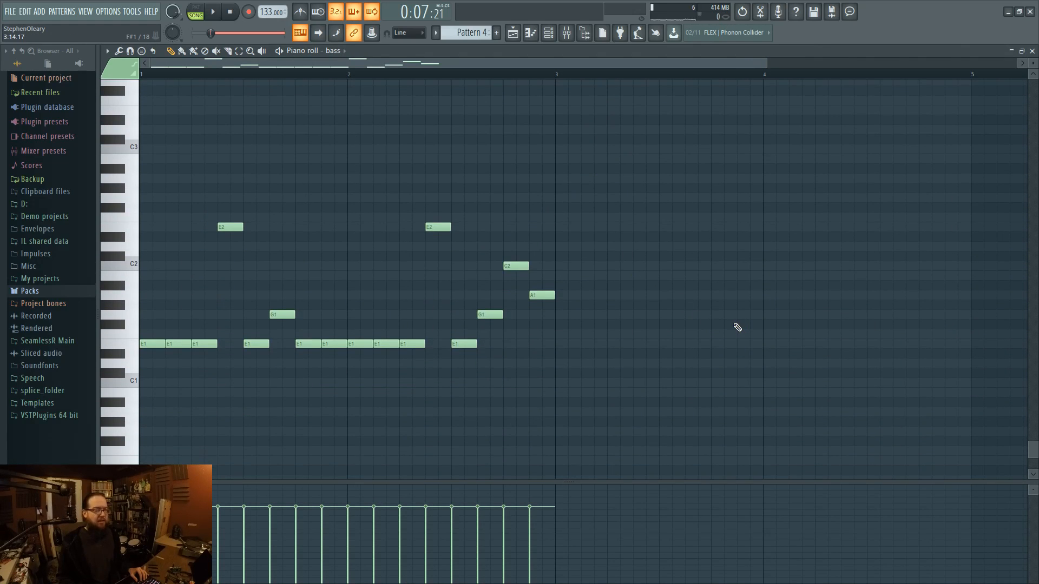
# - Place trial bass notes C1, D1, E1, F1, G1, A1, B1 and C2 after bar 3
pyautogui.click(613, 383)
pyautogui.click(614, 363)
pyautogui.click(615, 344)
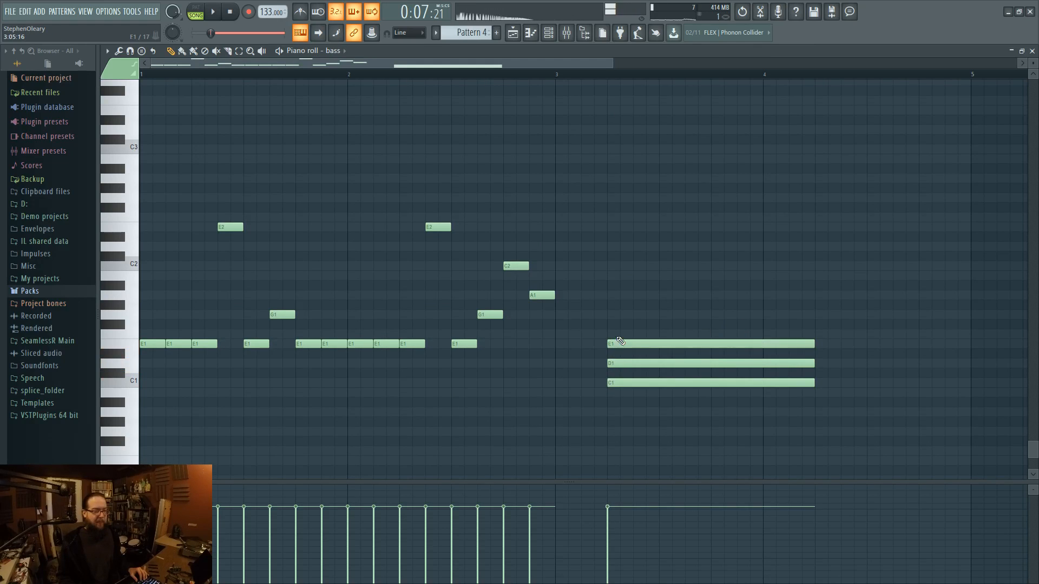
pyautogui.click(622, 333)
pyautogui.click(625, 315)
pyautogui.click(626, 295)
pyautogui.click(625, 275)
pyautogui.click(636, 265)
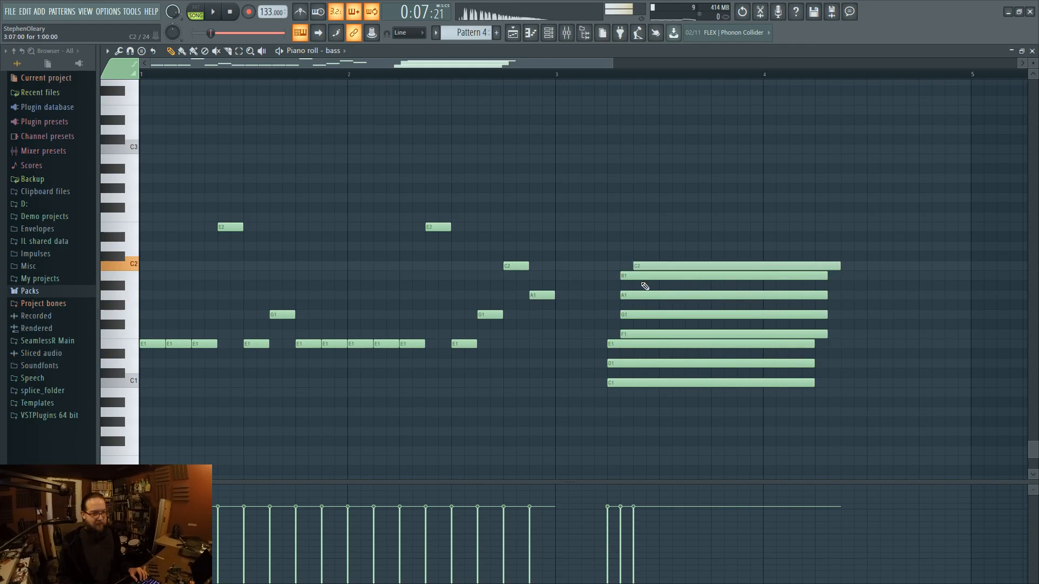
# - Go through the trial notes after bar 3 and delete all of them
pyautogui.keyDown('ctrl'); pyautogui.click(619, 384); pyautogui.keyUp('ctrl')
pyautogui.rightClick(598, 417)
pyautogui.keyDown('ctrl'); pyautogui.click(618, 364); pyautogui.keyUp('ctrl')
pyautogui.rightClick(578, 397)
pyautogui.click(610, 346)
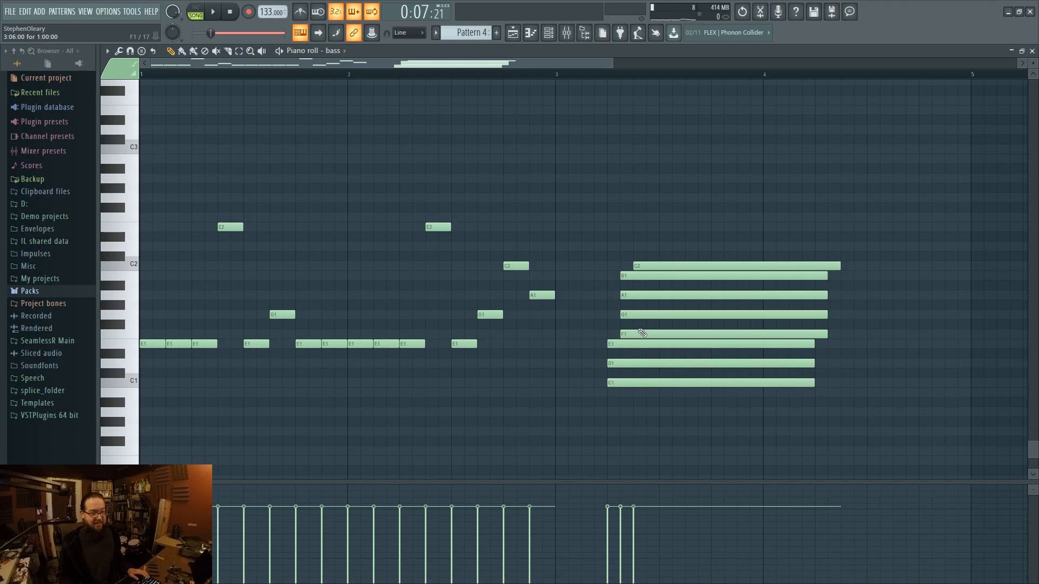
pyautogui.click(626, 331)
pyautogui.moveTo(657, 259); pyautogui.dragTo(693, 424)
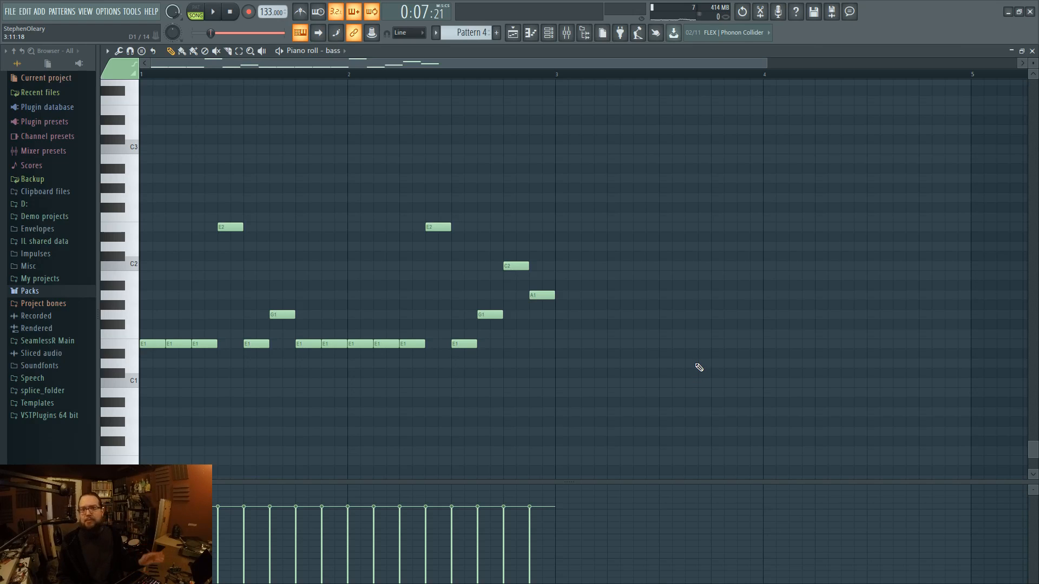
# - Transpose all the bass notes in bar 2 up three semitones so the bar starts on G1
pyautogui.moveTo(364, 197); pyautogui.dragTo(563, 381)
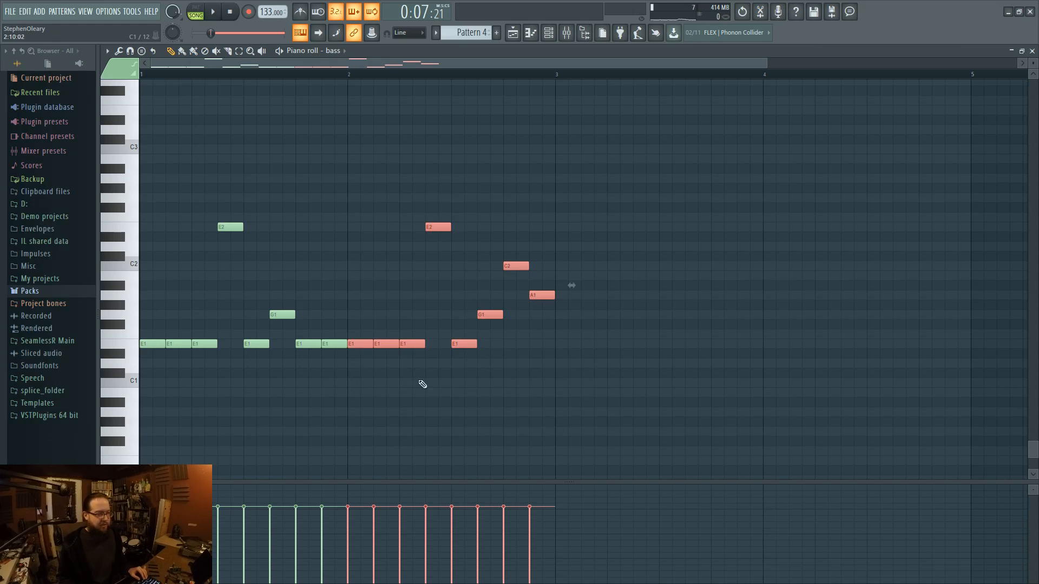
pyautogui.moveTo(357, 345); pyautogui.dragTo(362, 309)
pyautogui.hotkey('ctrl', 'd')
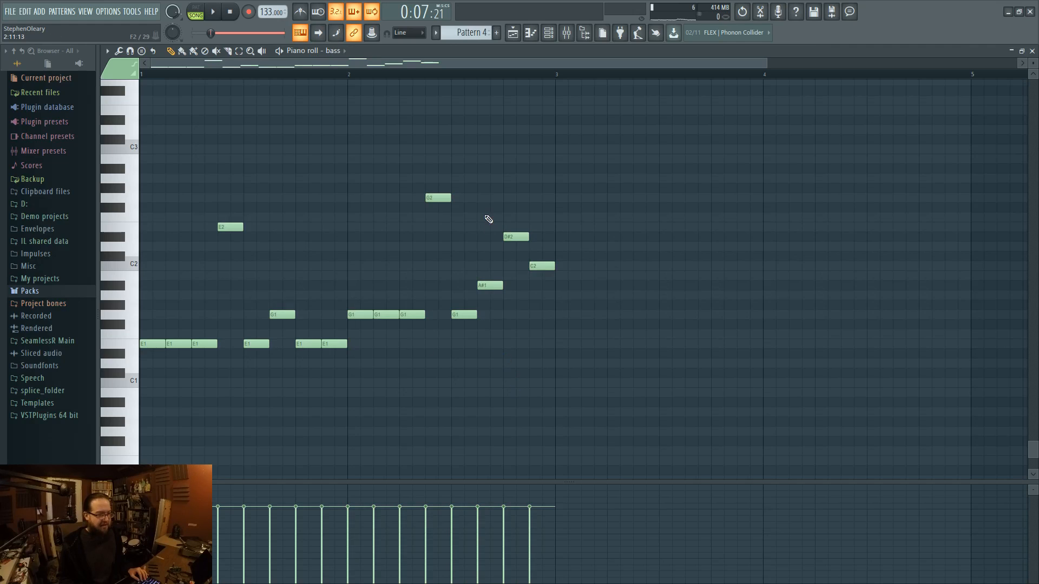
pyautogui.moveTo(501, 259); pyautogui.dragTo(536, 346)
pyautogui.hotkey('ctrl', 'd')
# - Rework the last four bass notes of bar 2 to F#1, G#2, F#1 and G#2
pyautogui.moveTo(466, 208); pyautogui.dragTo(596, 385)
pyautogui.moveTo(462, 317); pyautogui.dragTo(462, 327)
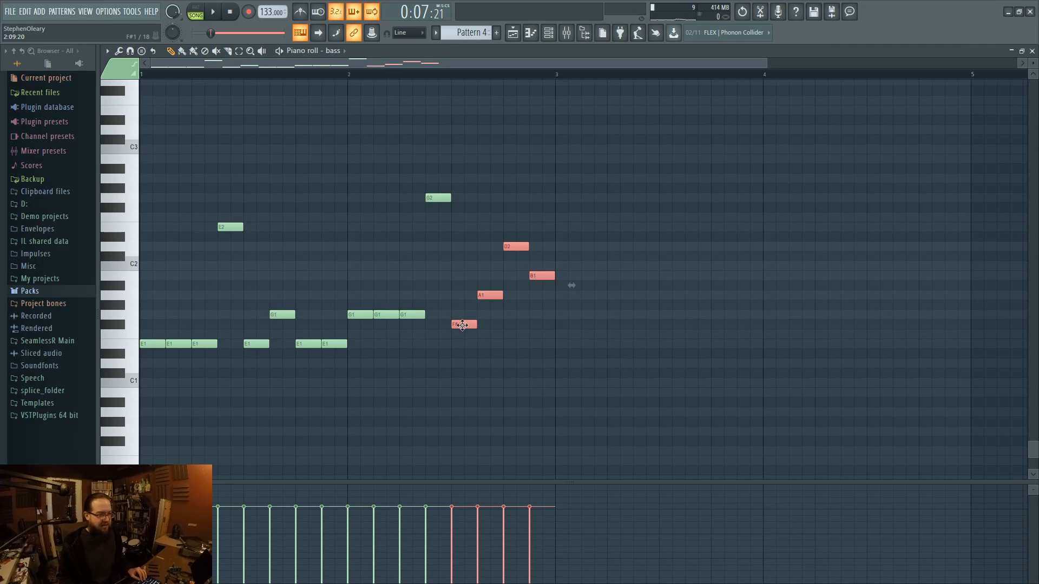
pyautogui.hotkey('ctrl', 'd')
pyautogui.moveTo(489, 294); pyautogui.dragTo(486, 178)
pyautogui.moveTo(514, 246); pyautogui.dragTo(513, 332)
pyautogui.moveTo(541, 275); pyautogui.dragTo(541, 189)
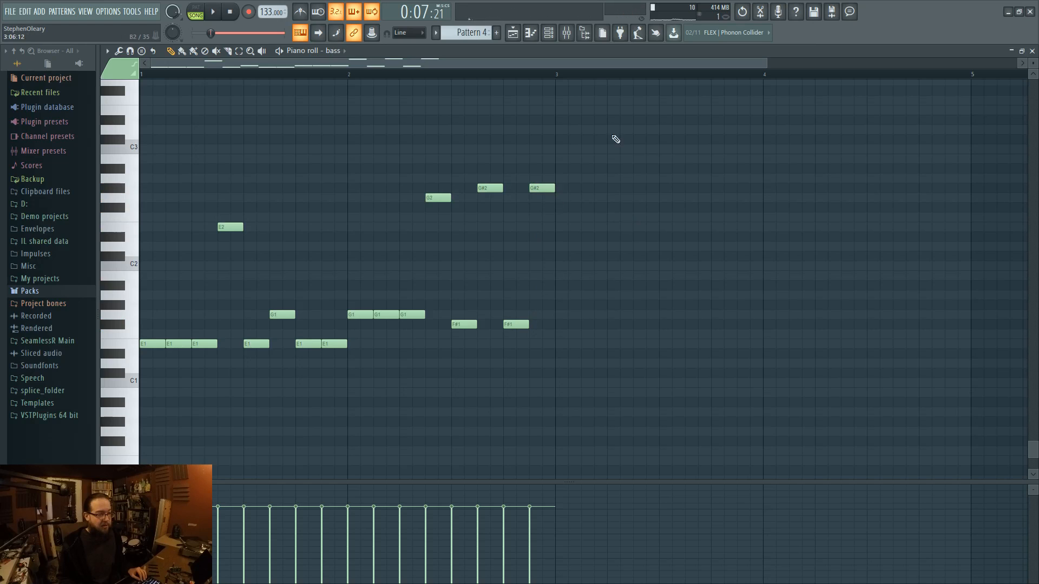
# - Play the song from the playlist and replace the Track 3 clips at bars 11 and 19 with the new bass variation, Pattern 4
pyautogui.press('F5')
pyautogui.press('space')
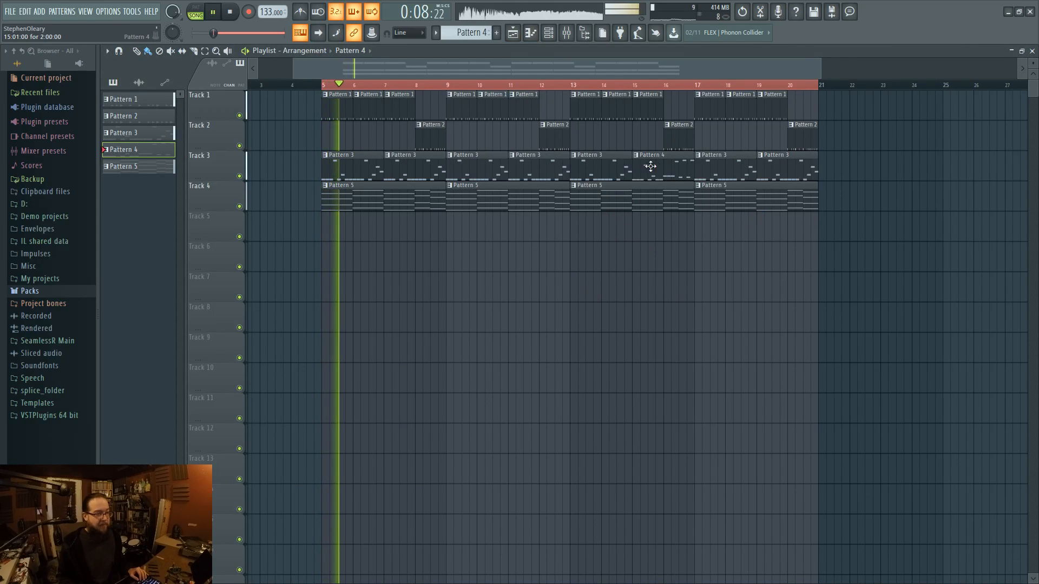
pyautogui.click(510, 232)
pyautogui.rightClick(525, 172)
pyautogui.moveTo(538, 224); pyautogui.dragTo(540, 170)
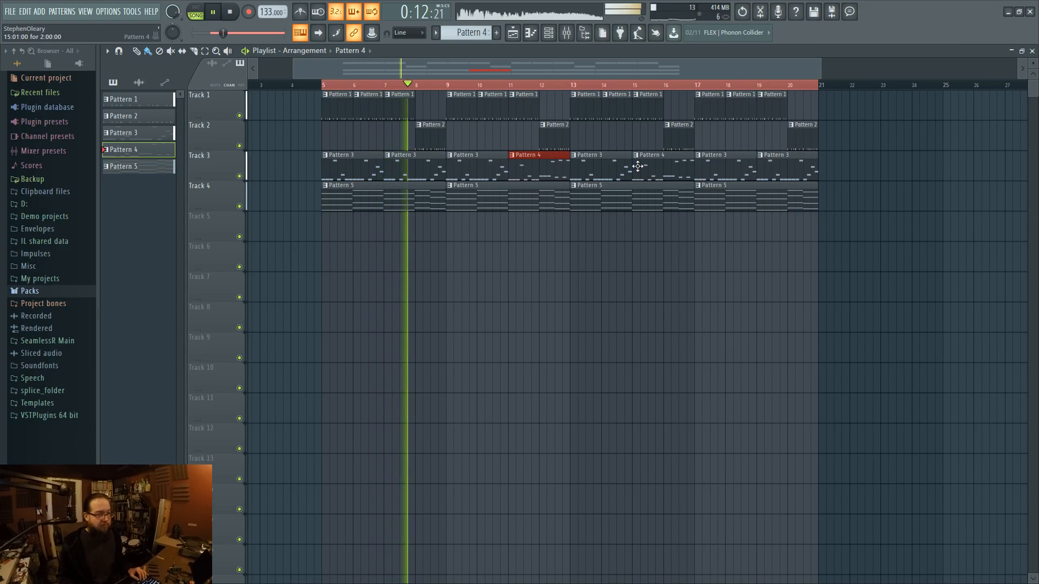
pyautogui.rightClick(798, 172)
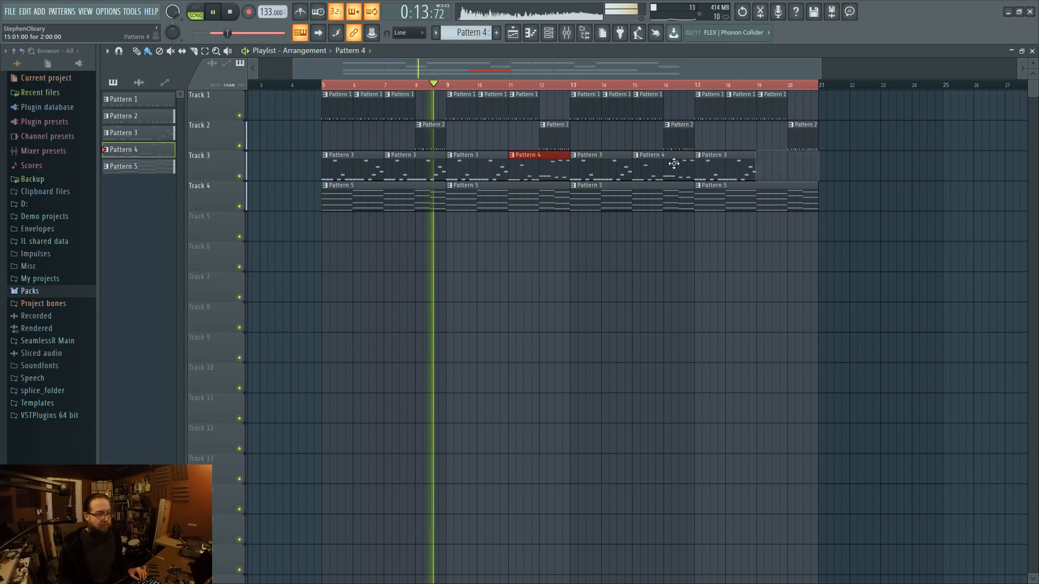
pyautogui.click(802, 180)
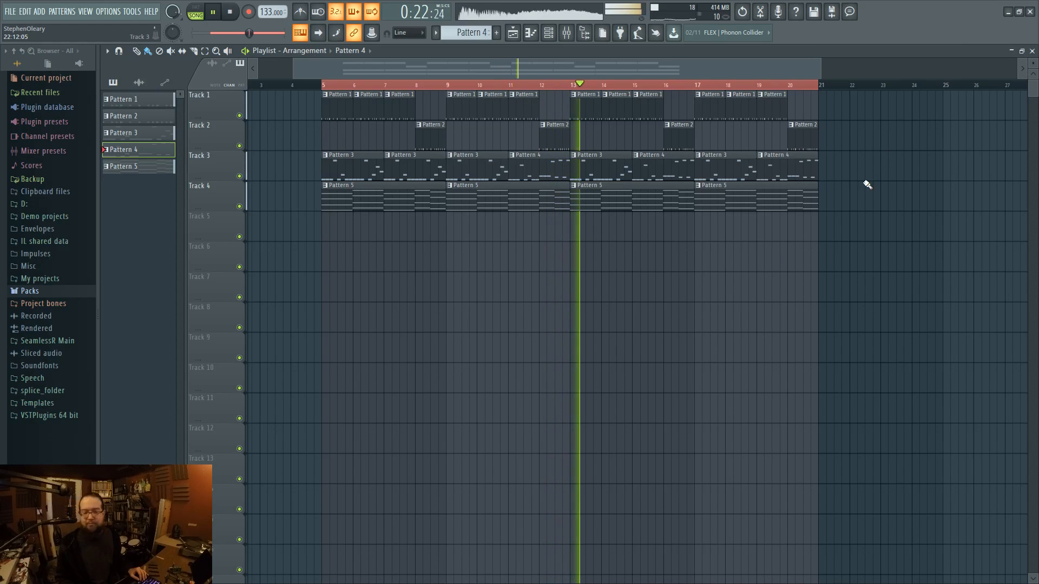
# - Stop the song and reselect bars 5 to 21 as the playlist's loop range
pyautogui.press('space')
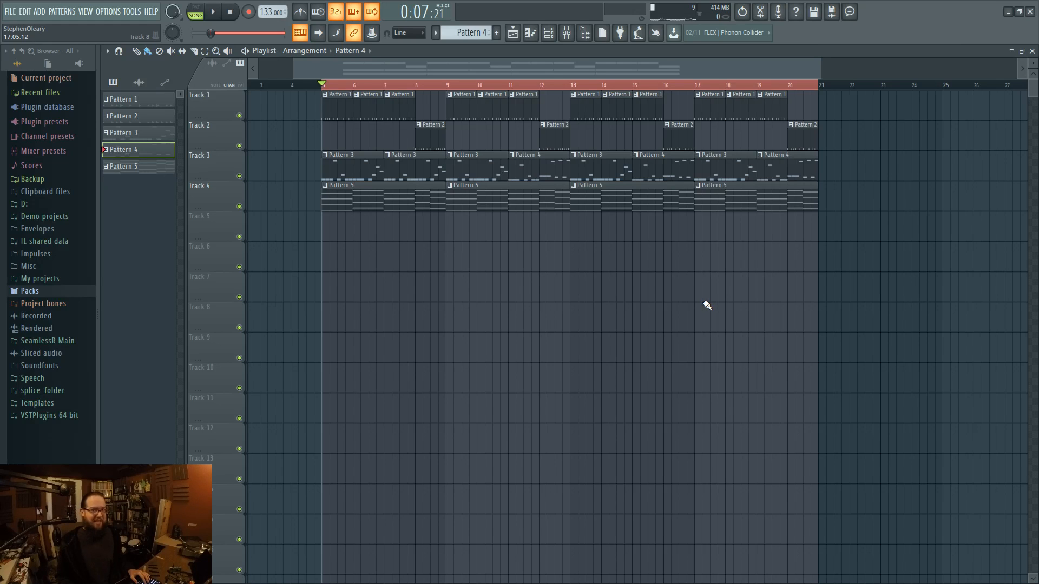
pyautogui.click(513, 33)
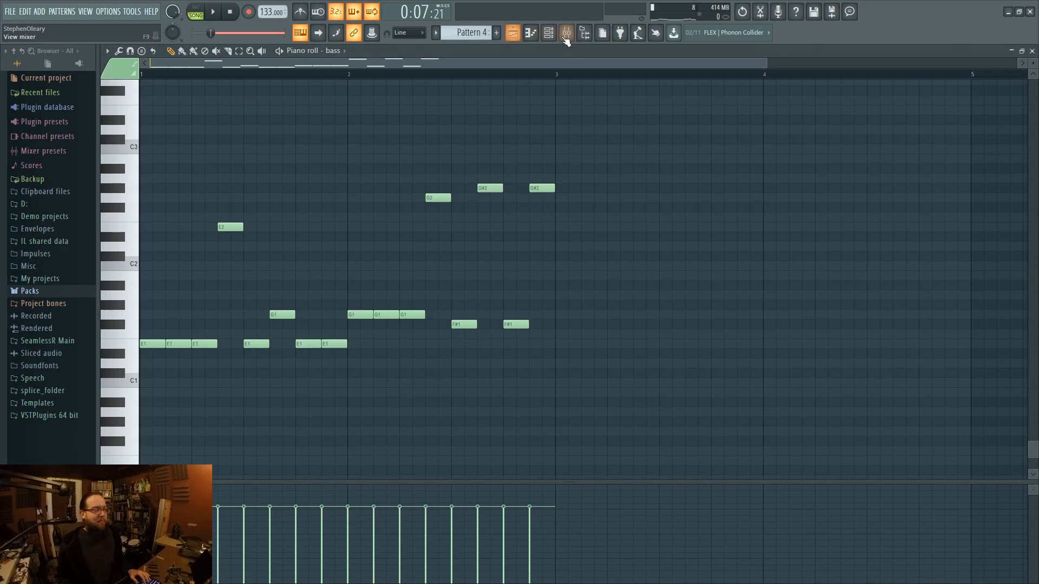
pyautogui.click(568, 36)
pyautogui.click(513, 34)
pyautogui.scroll(-2, 614, 310)
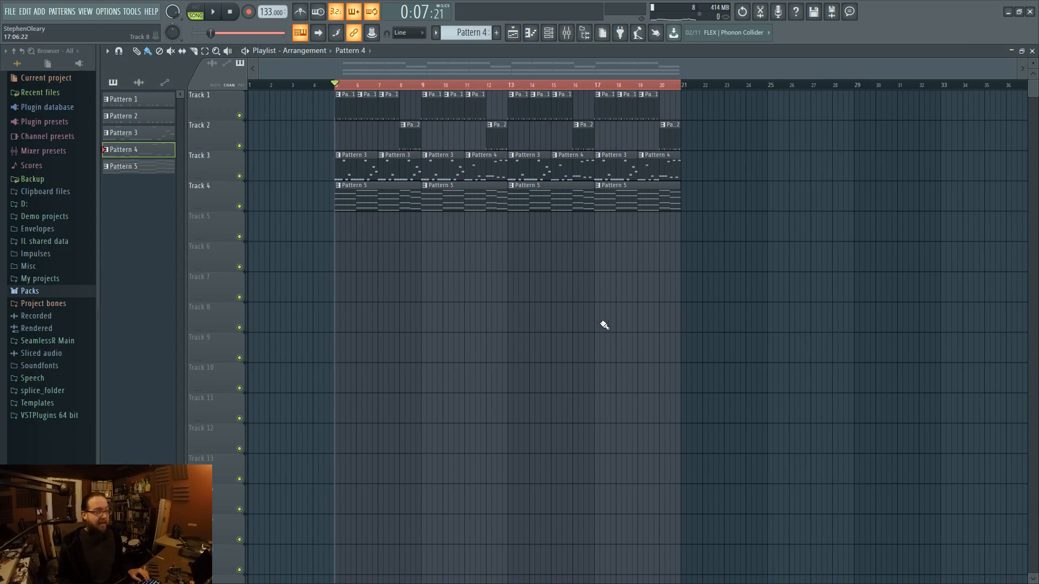
pyautogui.keyDown('ctrl'); pyautogui.click(457, 87); pyautogui.keyUp('ctrl')
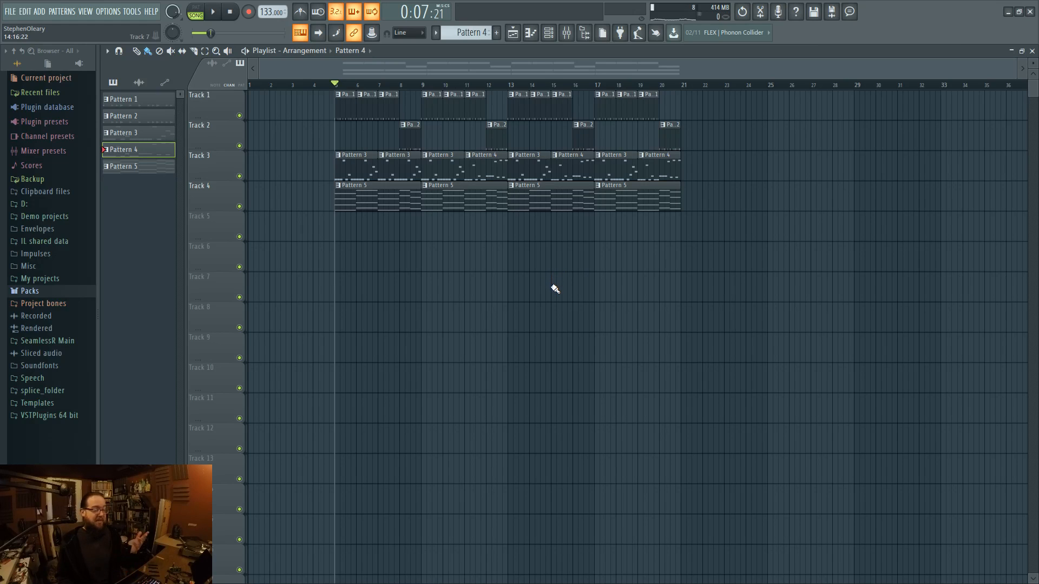
pyautogui.scroll(2, 359, 235)
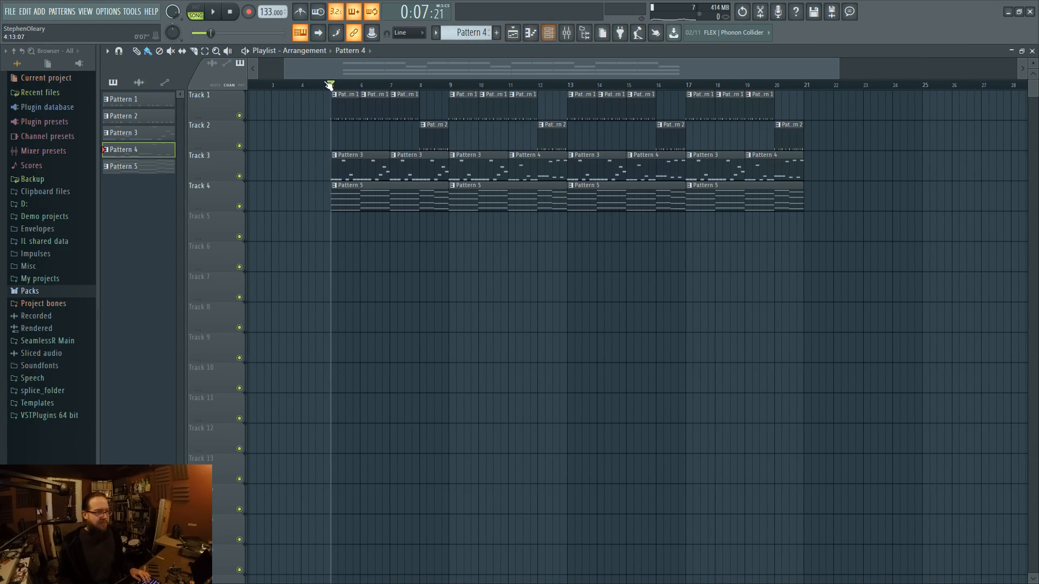
pyautogui.moveTo(332, 85); pyautogui.dragTo(683, 108)
pyautogui.moveTo(332, 87); pyautogui.dragTo(806, 116)
pyautogui.moveTo(582, 299); pyautogui.dragTo(620, 299)
pyautogui.moveTo(368, 87); pyautogui.dragTo(366, 89)
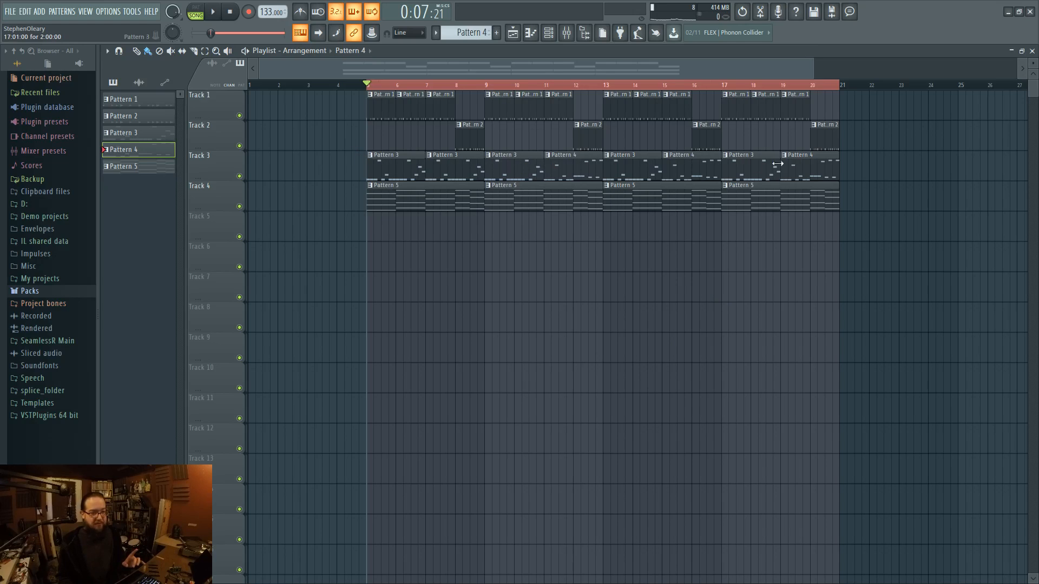
# - Copy all the FLEX chord notes from the Pattern 5 clip and add a new empty pattern
pyautogui.keyDown('ctrl'); pyautogui.moveTo(373, 191); pyautogui.dragTo(912, 211); pyautogui.keyUp('ctrl')
pyautogui.keyDown('ctrl'); pyautogui.click(913, 216); pyautogui.keyUp('ctrl')
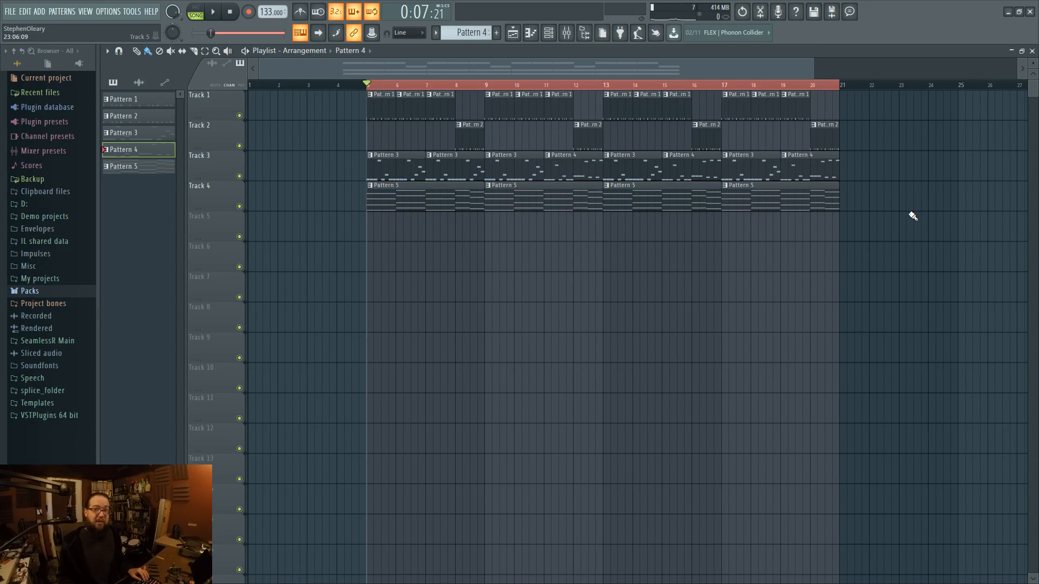
pyautogui.doubleClick(375, 199)
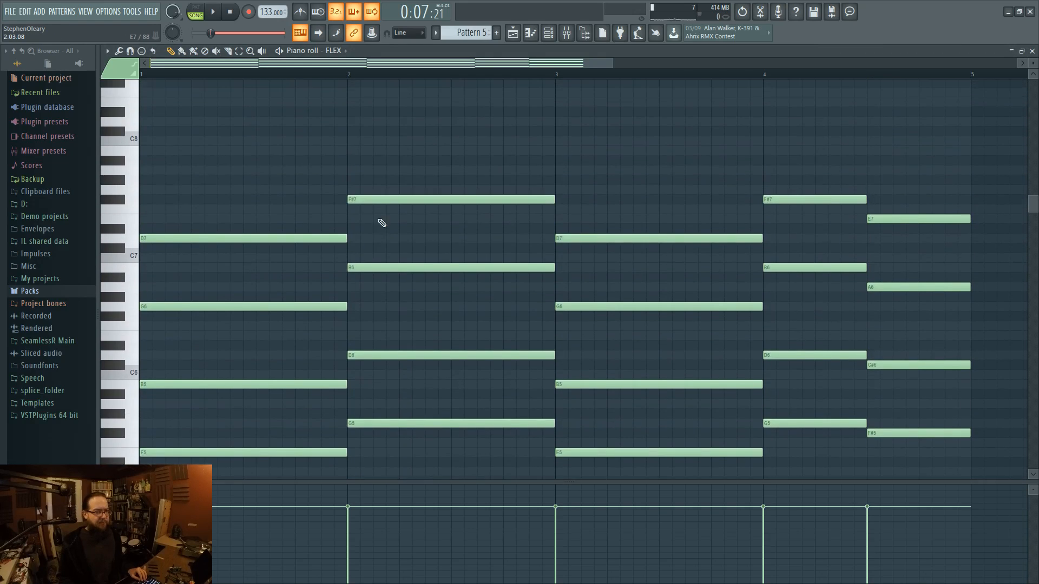
pyautogui.scroll(-2, 204, 174)
pyautogui.hotkey('ctrl', 'a')
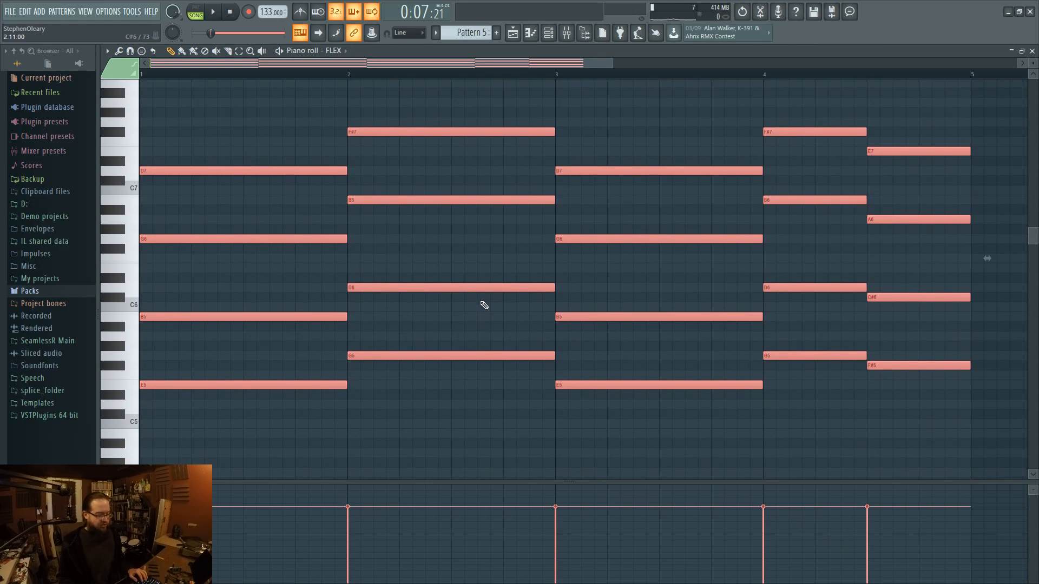
pyautogui.scroll(-1, 469, 31)
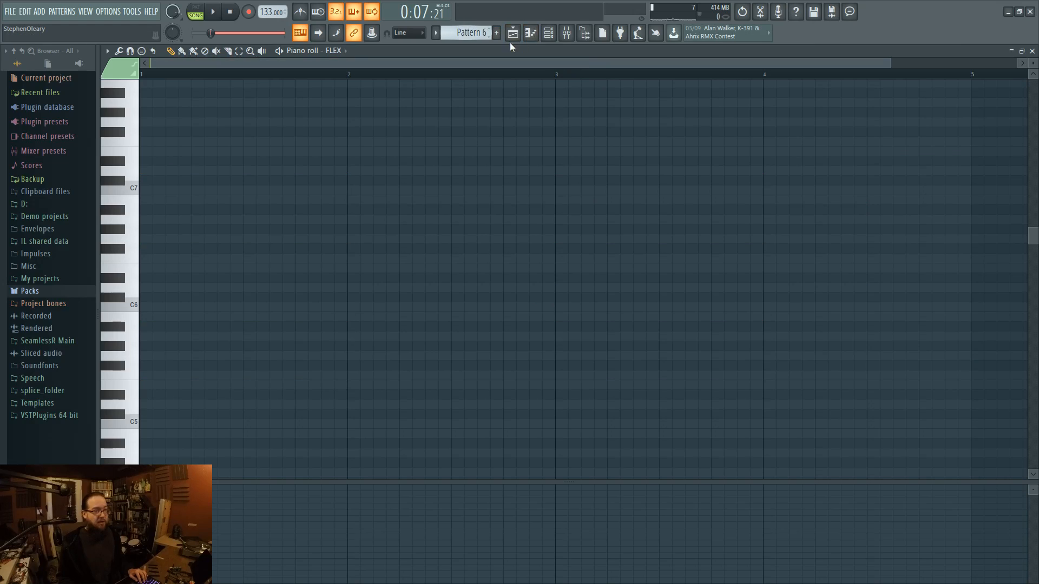
# - Add a Harmor channel and paste the copied chord notes into its piano roll in Pattern 6
pyautogui.click(548, 33)
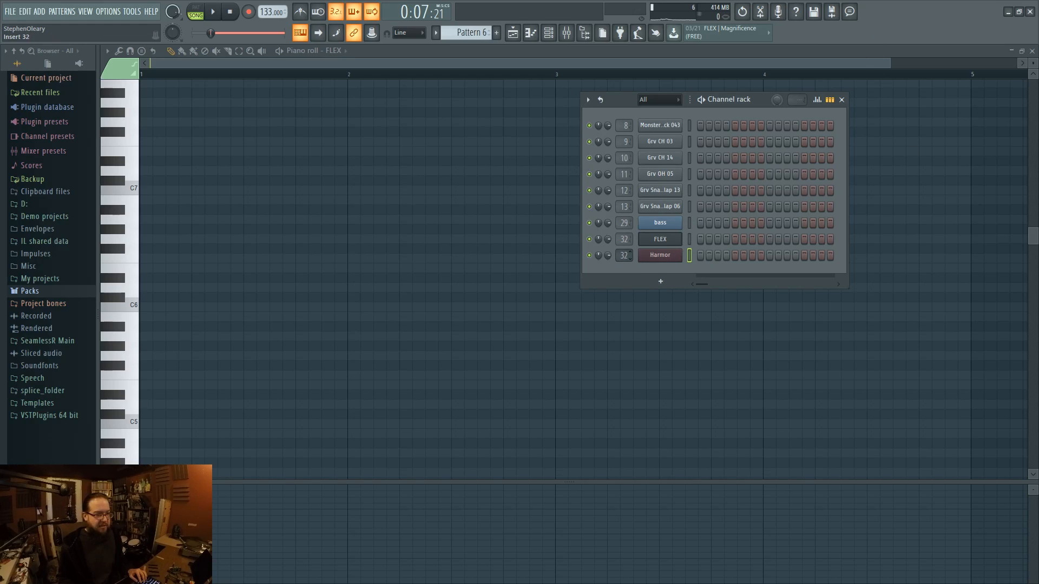
pyautogui.rightClick(669, 257)
pyautogui.click(695, 255)
pyautogui.hotkey('ctrl', 'v')
pyautogui.scroll(2, 438, 356)
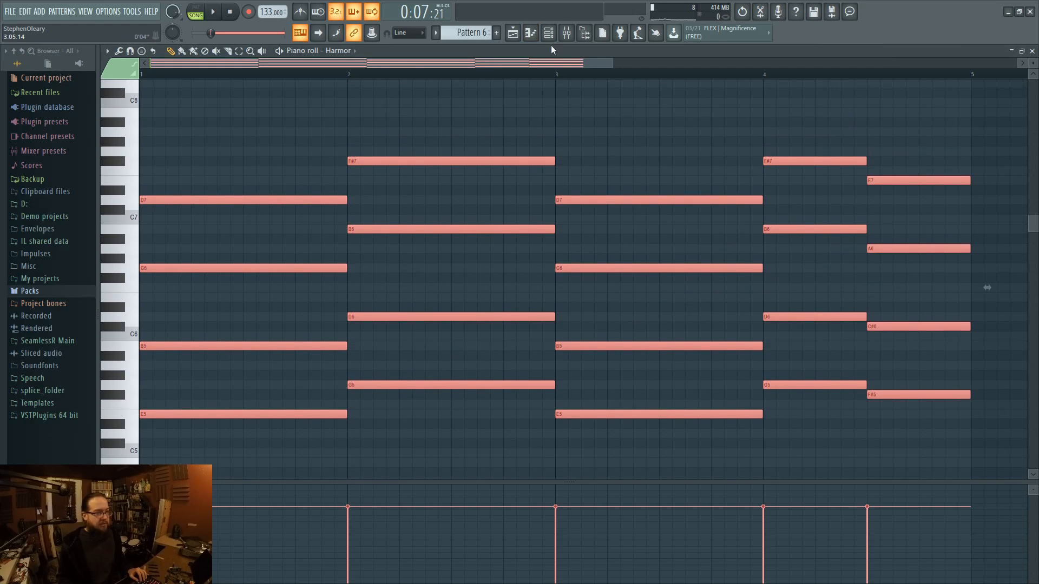
# - Route Harmor to mixer track 33, set its unison order to 8, and audition the chords in pattern mode
pyautogui.click(547, 32)
pyautogui.click(669, 258)
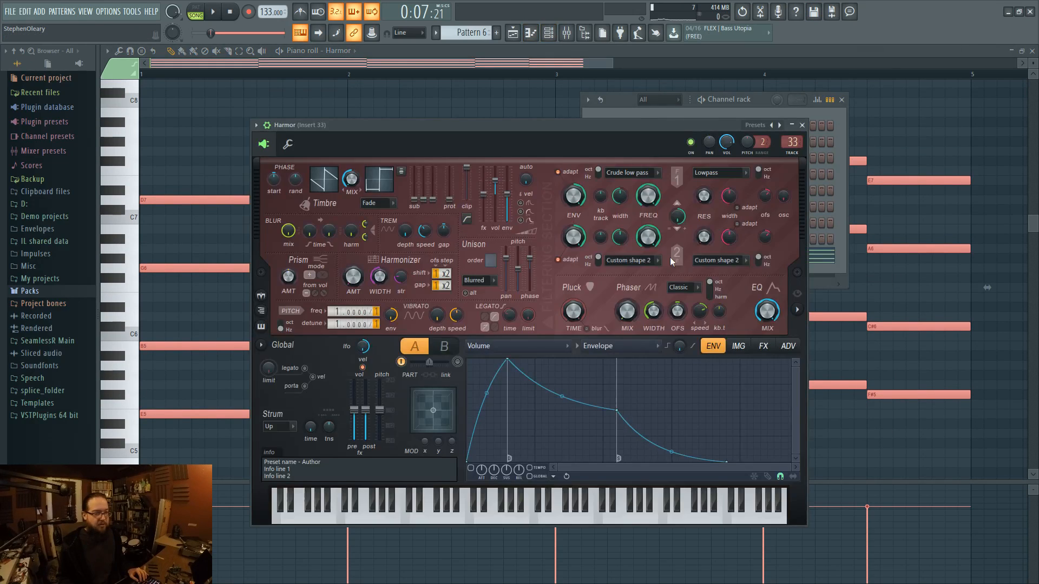
pyautogui.click(797, 312)
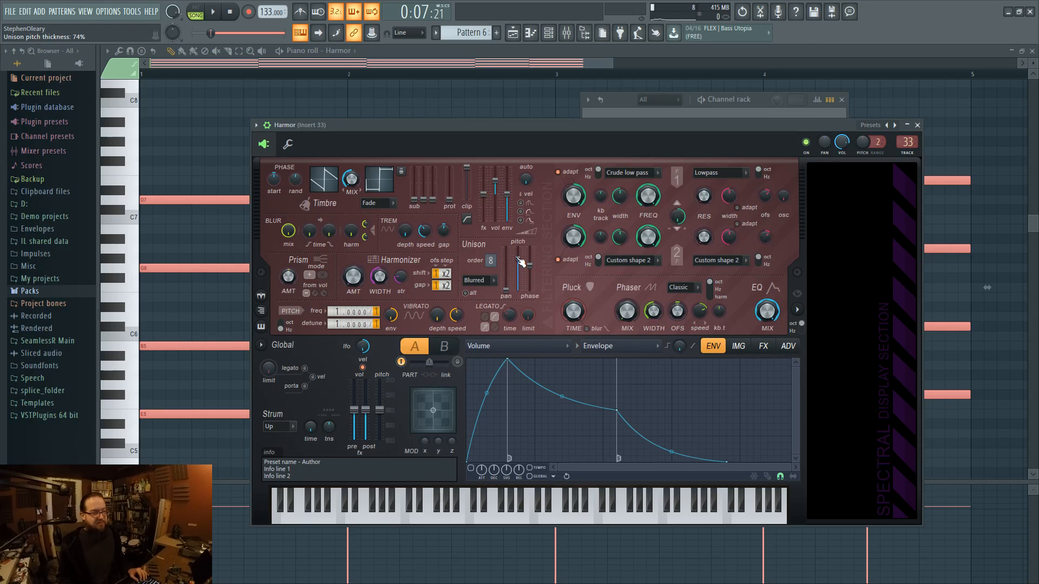
pyautogui.click(195, 13)
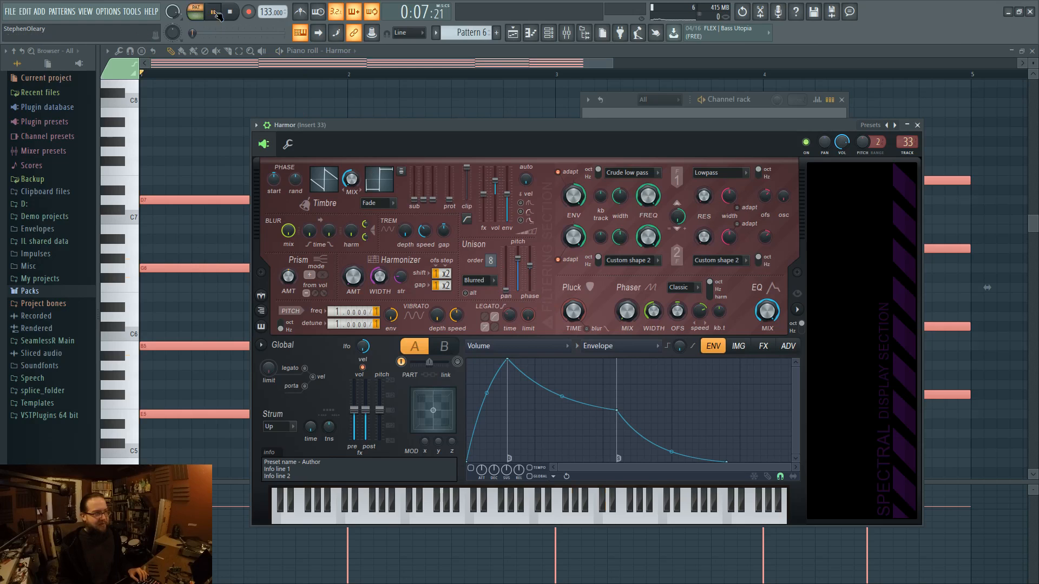
pyautogui.press('space')
pyautogui.press('space')
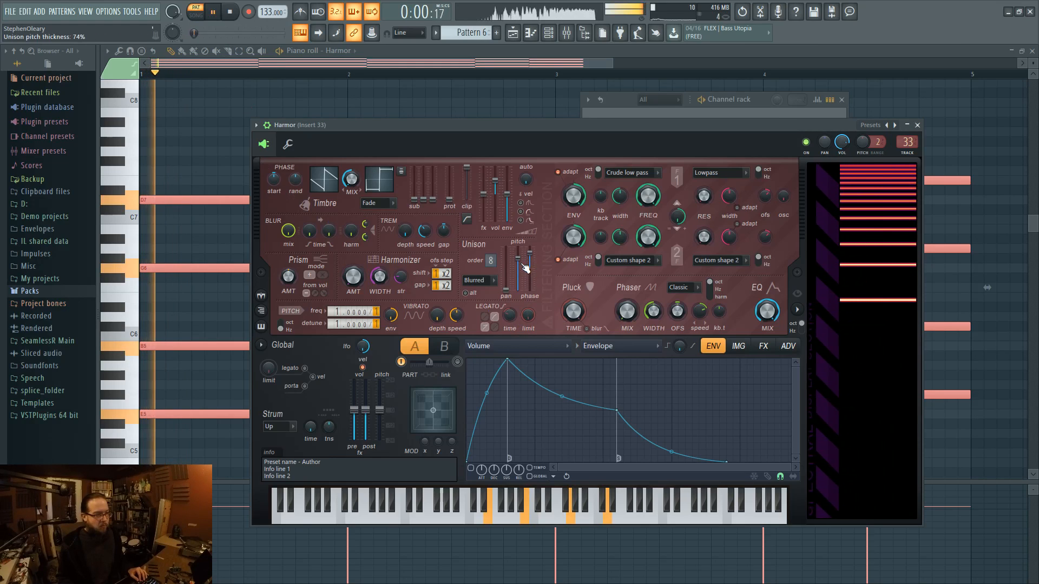
pyautogui.press('space')
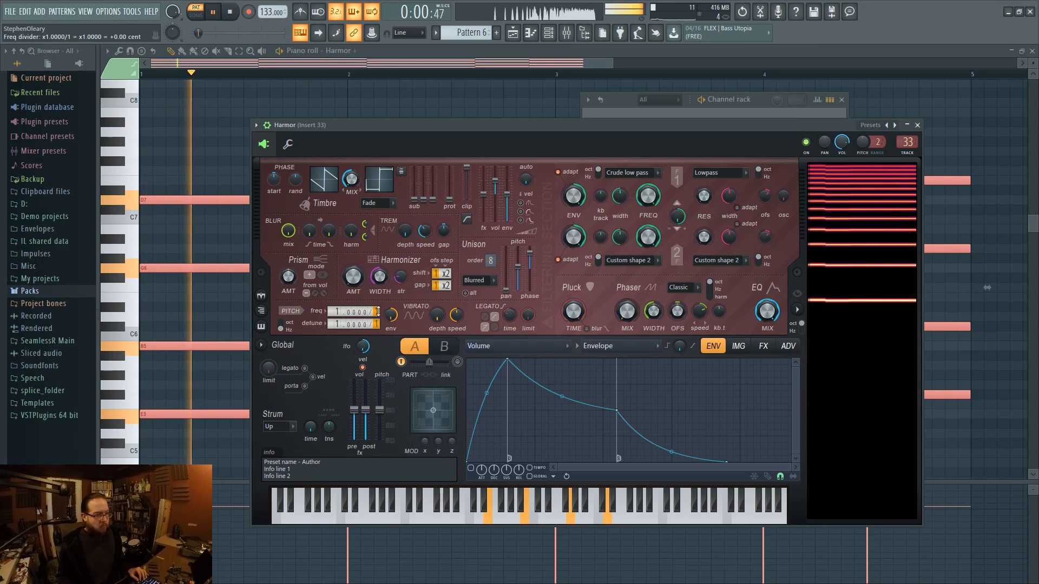
# - Set Harmor's frequency divider to 2 and unison pitch thickness to about 29% while auditioning the chords
pyautogui.moveTo(376, 312); pyautogui.dragTo(376, 307)
pyautogui.press('space')
pyautogui.press('space')
pyautogui.moveTo(517, 267); pyautogui.dragTo(517, 271)
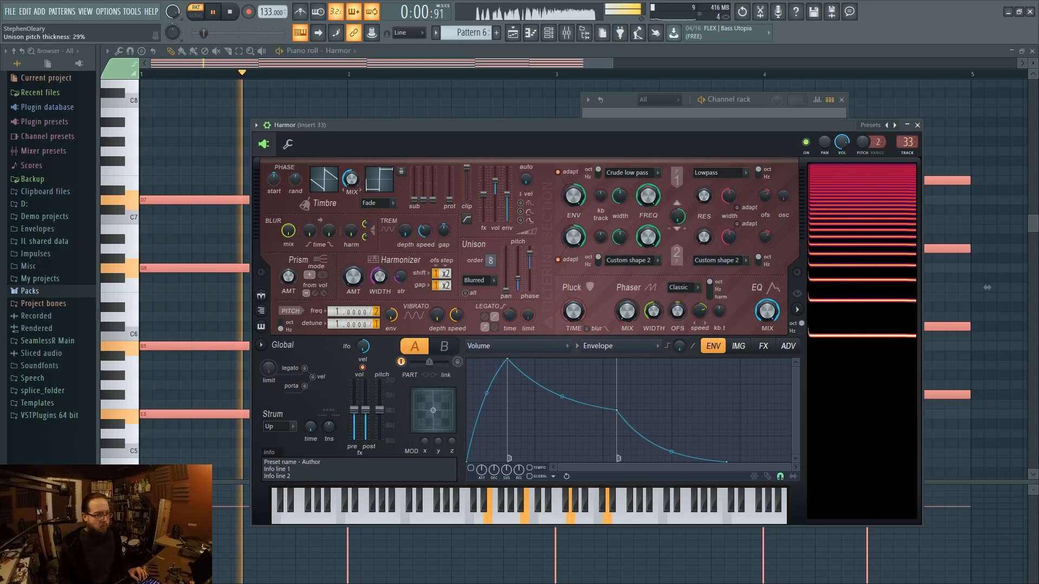
pyautogui.press('space')
pyautogui.press('space')
pyautogui.press('space')
# - Show Harmor's Harmonic unison pitch shape and add eight points that form an irregular zigzag curve
pyautogui.click(516, 347)
pyautogui.click(495, 449)
pyautogui.click(521, 346)
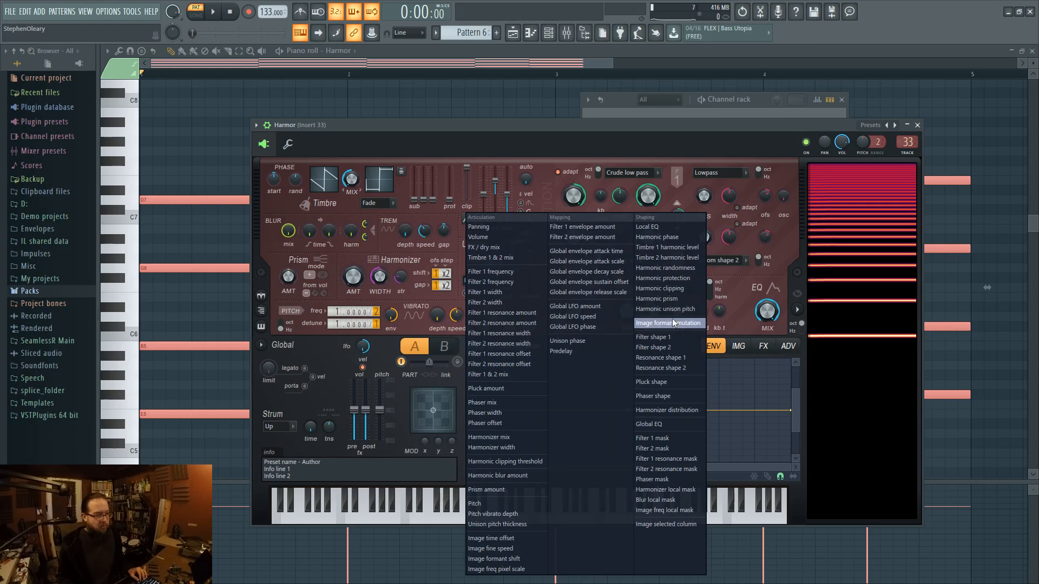
pyautogui.click(656, 298)
pyautogui.click(525, 346)
pyautogui.click(656, 310)
pyautogui.rightClick(483, 431)
pyautogui.rightClick(538, 384)
pyautogui.rightClick(610, 423)
pyautogui.rightClick(658, 378)
pyautogui.rightClick(694, 404)
pyautogui.rightClick(743, 423)
pyautogui.rightClick(754, 372)
pyautogui.rightClick(706, 366)
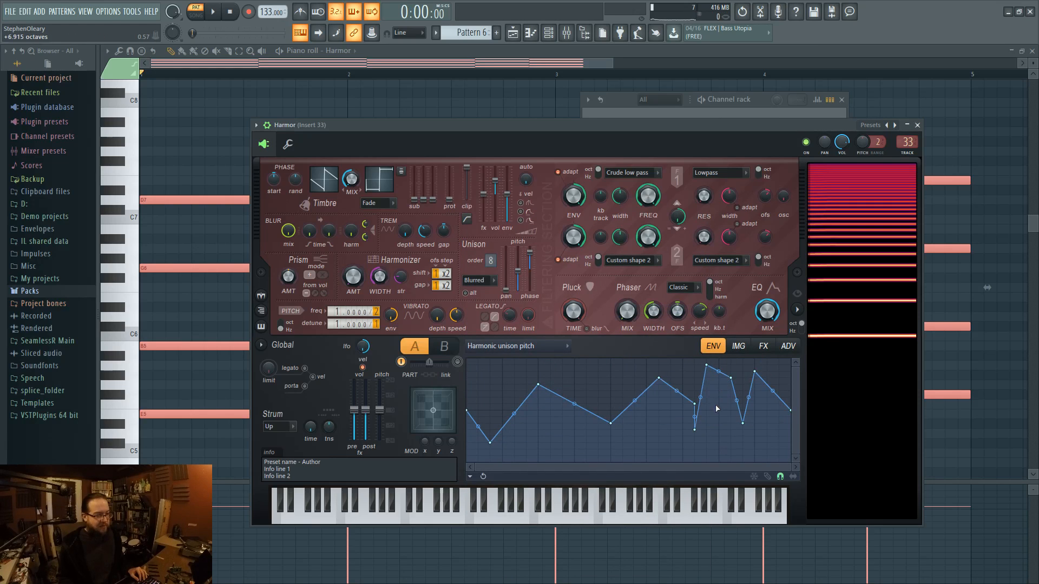
# - Set Harmor's unison distribution to Uniform and audition the chords several times
pyautogui.press('space')
pyautogui.click(476, 280)
pyautogui.click(476, 313)
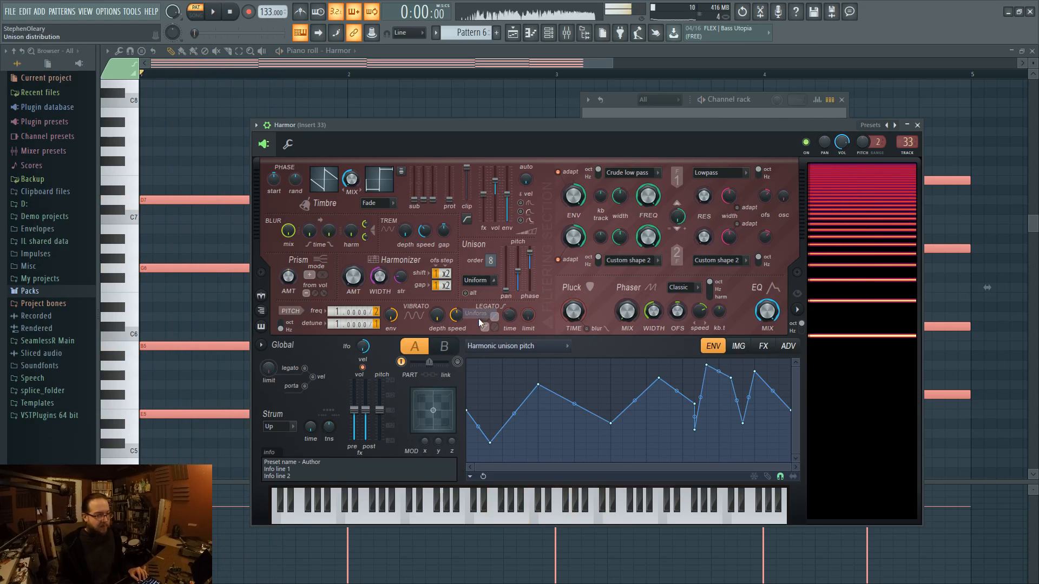
pyautogui.press('space')
pyautogui.press('space')
pyautogui.press('space')
pyautogui.press('space')
pyautogui.press('space')
# - Give unison pitch thickness a Keyboard mapping curve that rises toward the high keys, and set the thickness to about 75%
pyautogui.rightClick(518, 273)
pyautogui.click(546, 453)
pyautogui.click(619, 346)
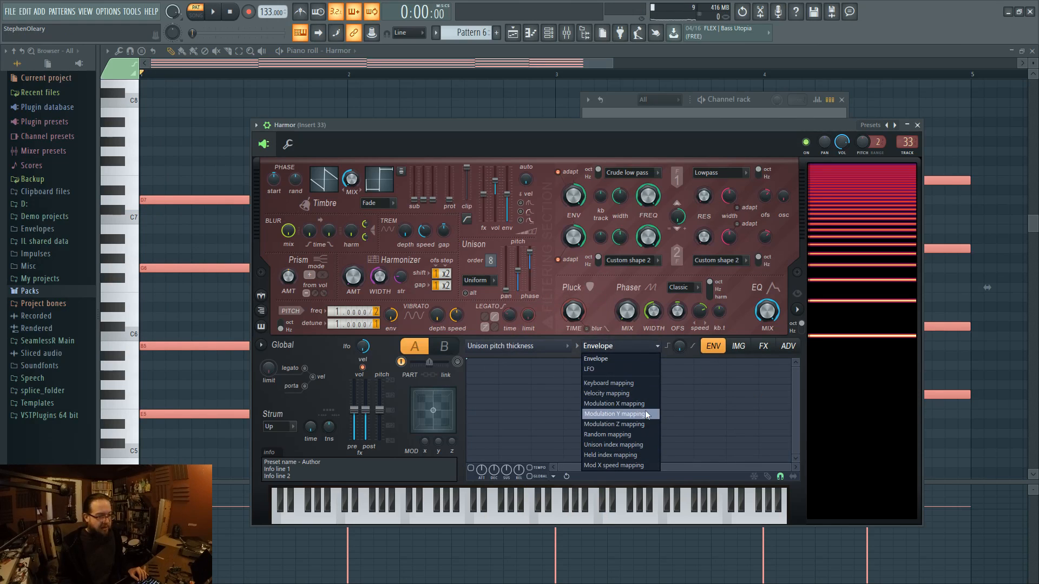
pyautogui.click(637, 383)
pyautogui.moveTo(470, 361); pyautogui.dragTo(472, 432)
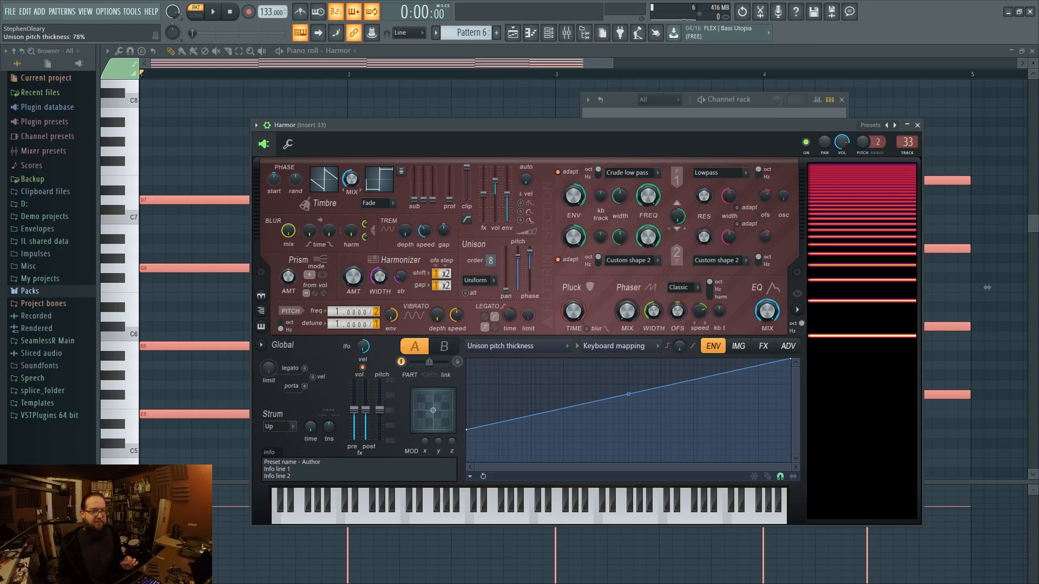
pyautogui.moveTo(518, 274); pyautogui.dragTo(519, 273)
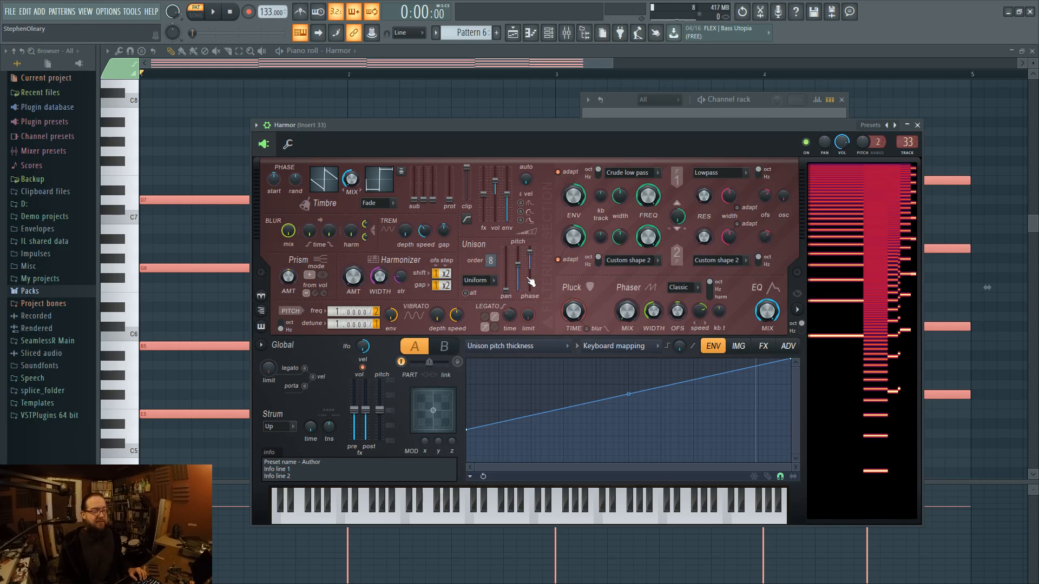
pyautogui.press('space')
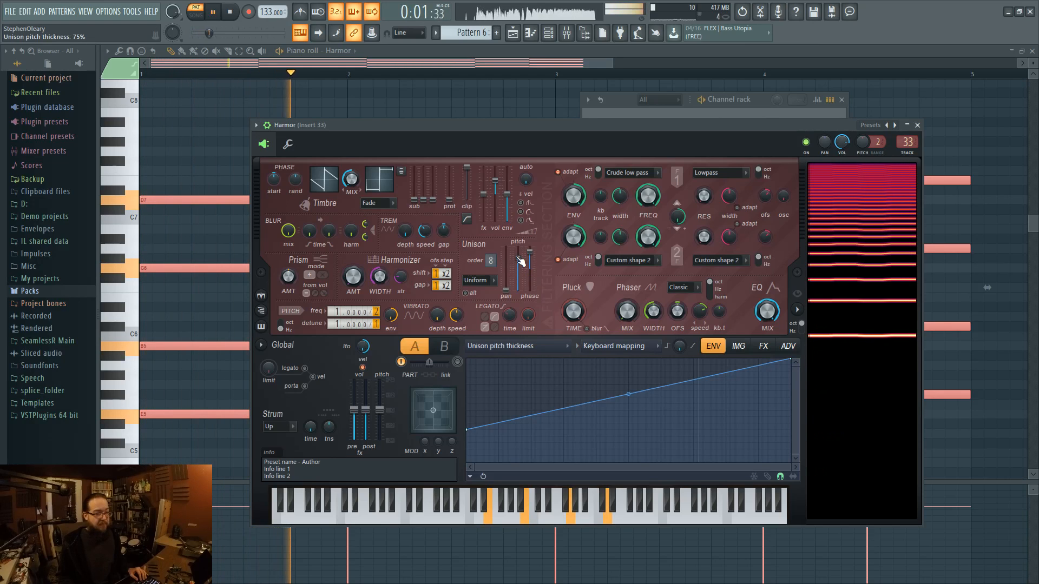
# - Lower the low-key end of the keyboard mapping curve further and set unison panning to about 61%
pyautogui.moveTo(467, 429); pyautogui.dragTo(471, 448)
pyautogui.moveTo(519, 270)
pyautogui.mouseDown()
pyautogui.moveTo(519, 260)
pyautogui.moveTo(507, 268)
pyautogui.mouseUp()
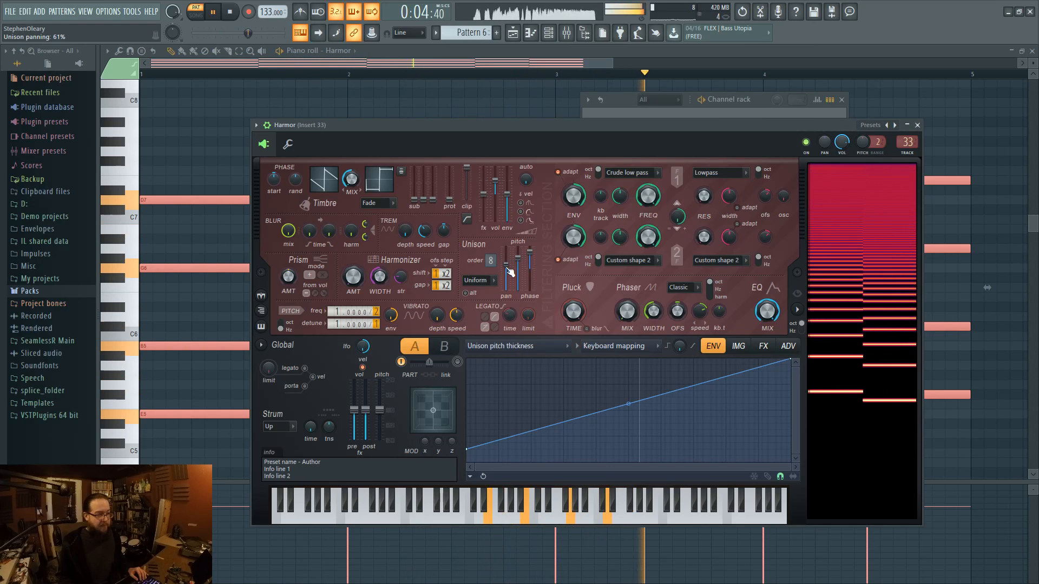
pyautogui.press('space')
# - Turn on Harmor's delay and reverb, and set its compression to Heating with adjusted amount and band levels
pyautogui.click(788, 347)
pyautogui.click(762, 347)
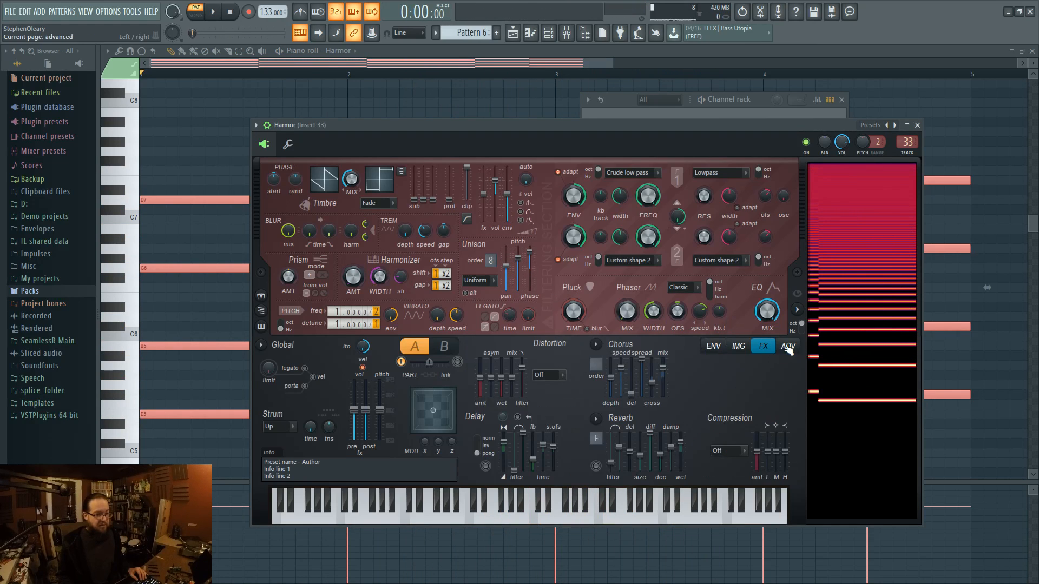
pyautogui.click(789, 348)
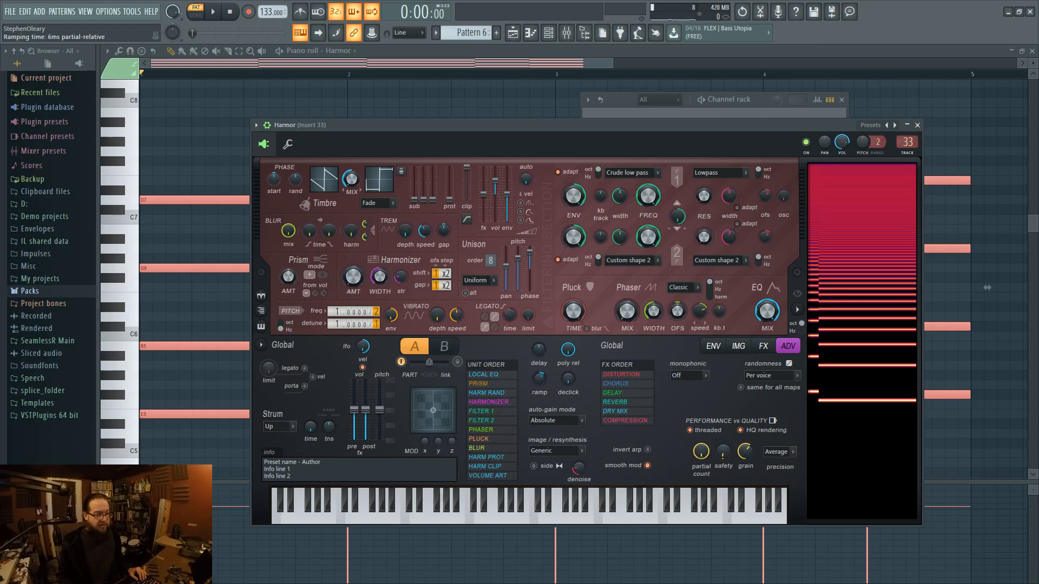
pyautogui.click(766, 346)
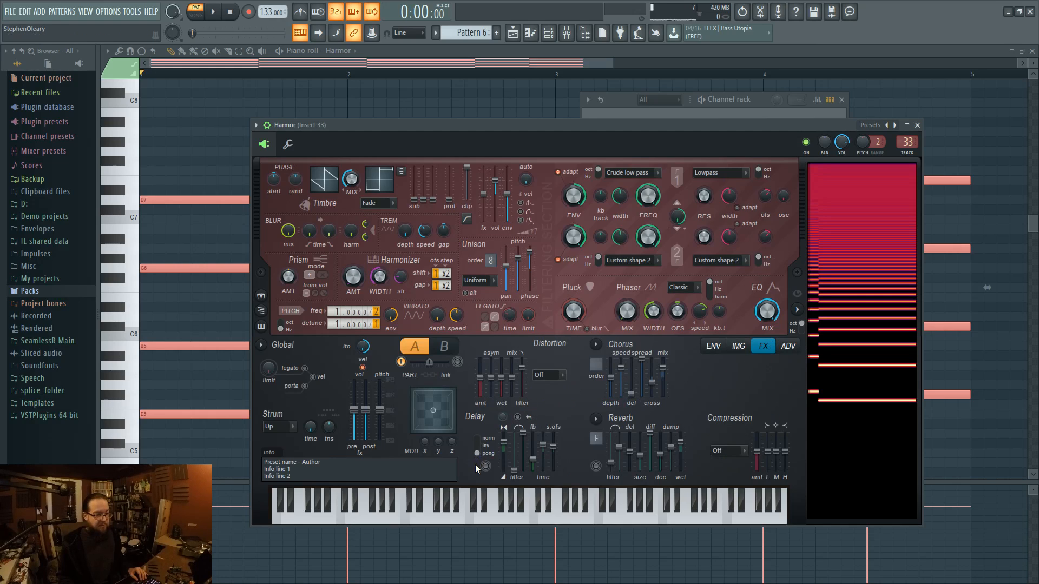
pyautogui.click(727, 450)
pyautogui.click(734, 503)
pyautogui.moveTo(757, 452); pyautogui.dragTo(762, 448)
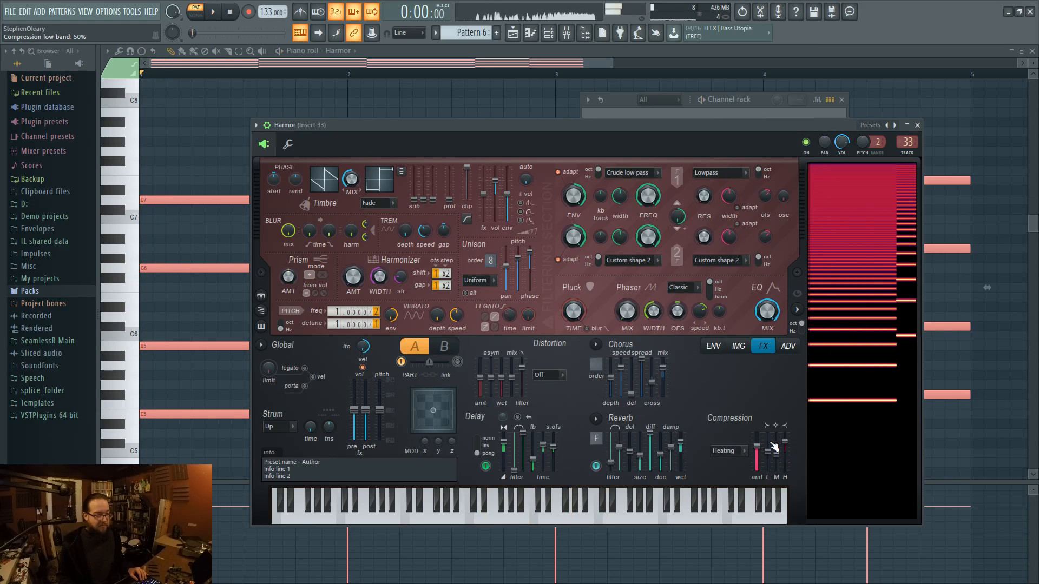
pyautogui.press('space')
pyautogui.moveTo(775, 454); pyautogui.dragTo(768, 449)
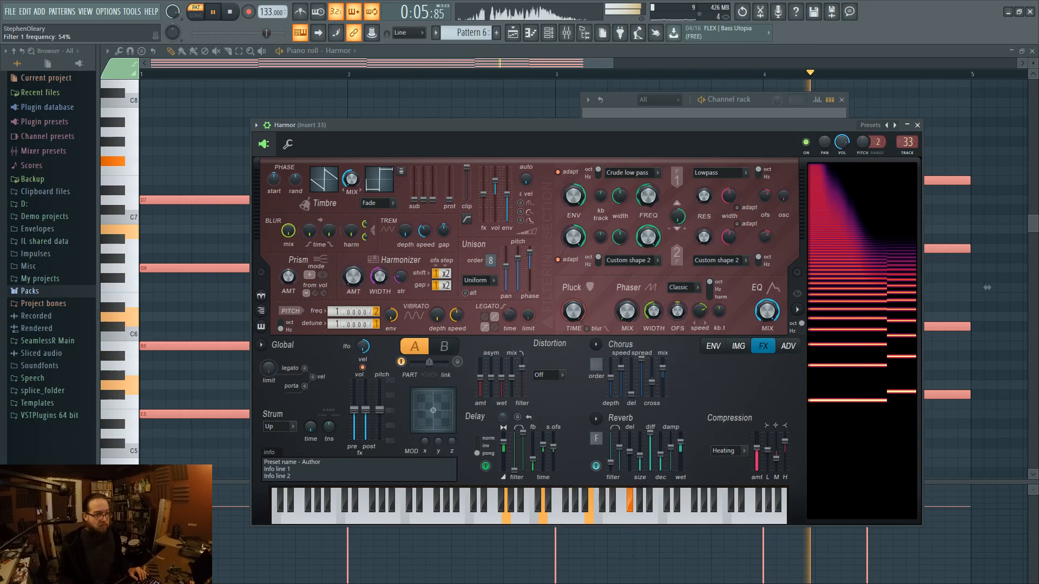
# - Stop playback and fine-tune Harmor's filter 1 frequency
pyautogui.press('space')
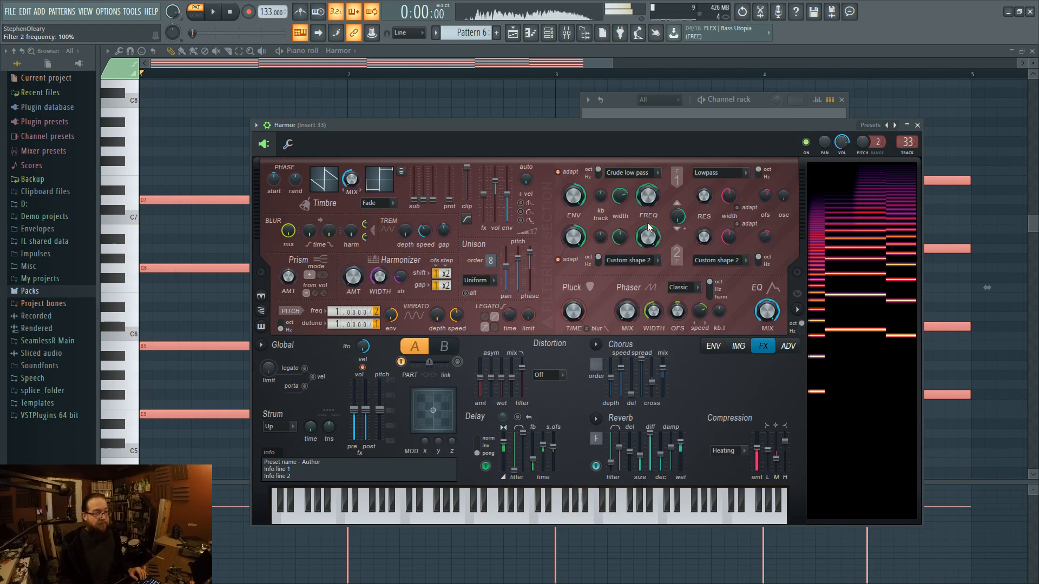
pyautogui.rightClick(652, 198)
pyautogui.click(654, 196)
pyautogui.moveTo(655, 196); pyautogui.dragTo(654, 204)
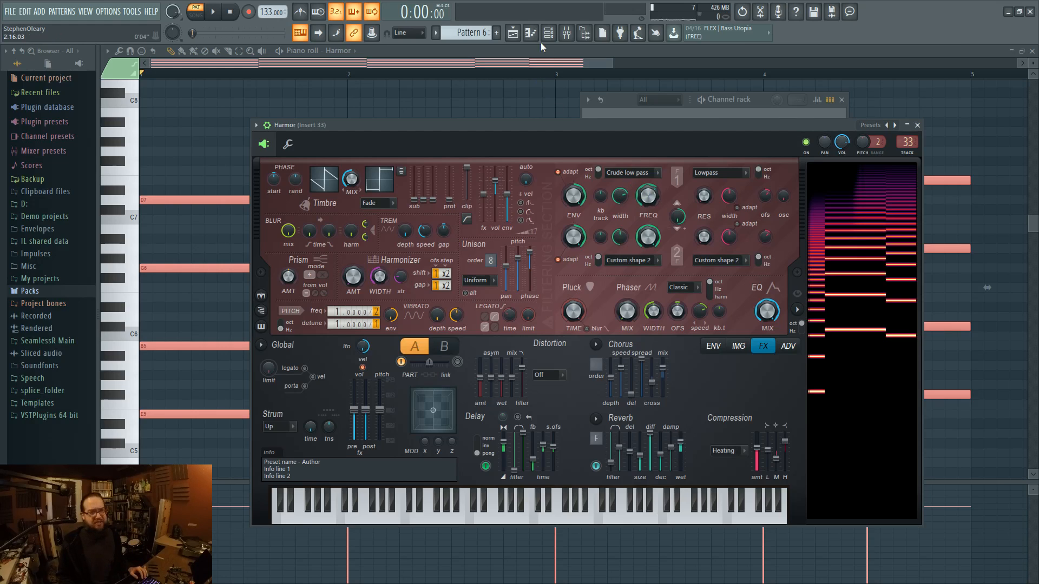
# - Add a new empty pattern with its default name and reopen Harmor over the playlist
pyautogui.click(496, 33)
pyautogui.press('Escape')
pyautogui.click(513, 32)
pyautogui.click(548, 33)
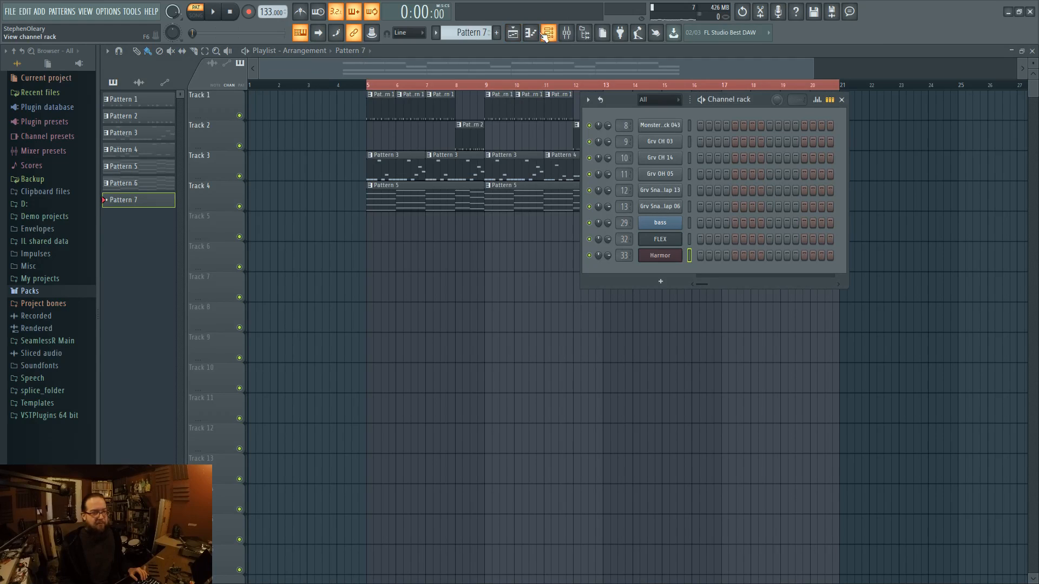
pyautogui.click(665, 260)
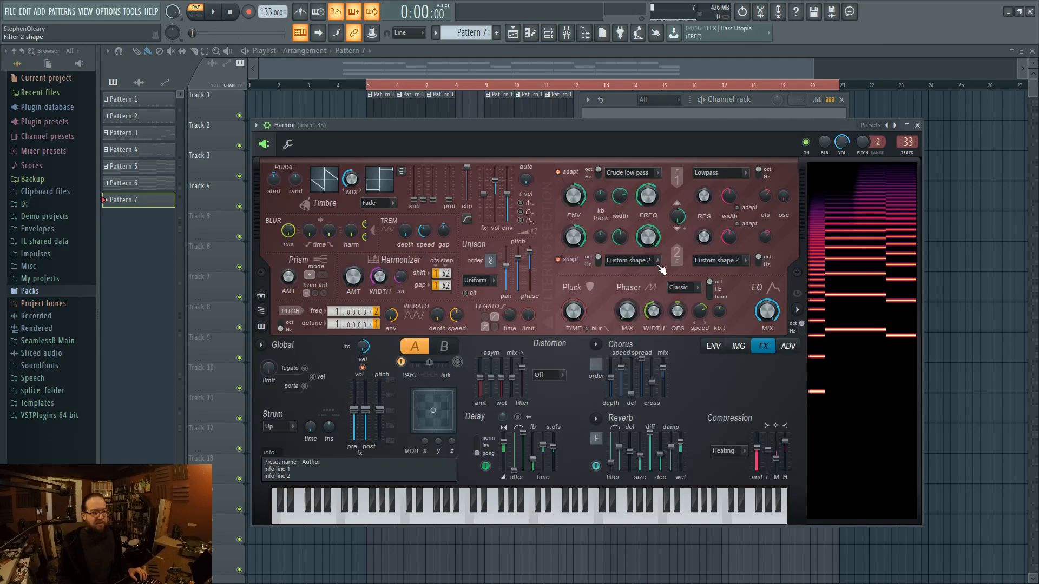
# - Create an automation clip for Harmor's filter 1 frequency, and close Harmor and the channel rack to reveal the playlist
pyautogui.rightClick(648, 201)
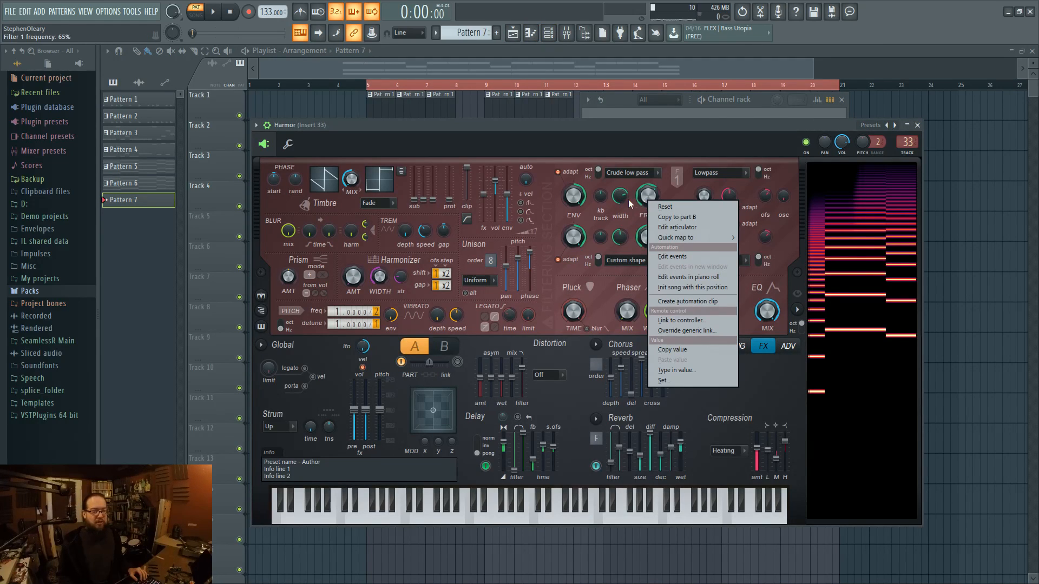
pyautogui.click(669, 302)
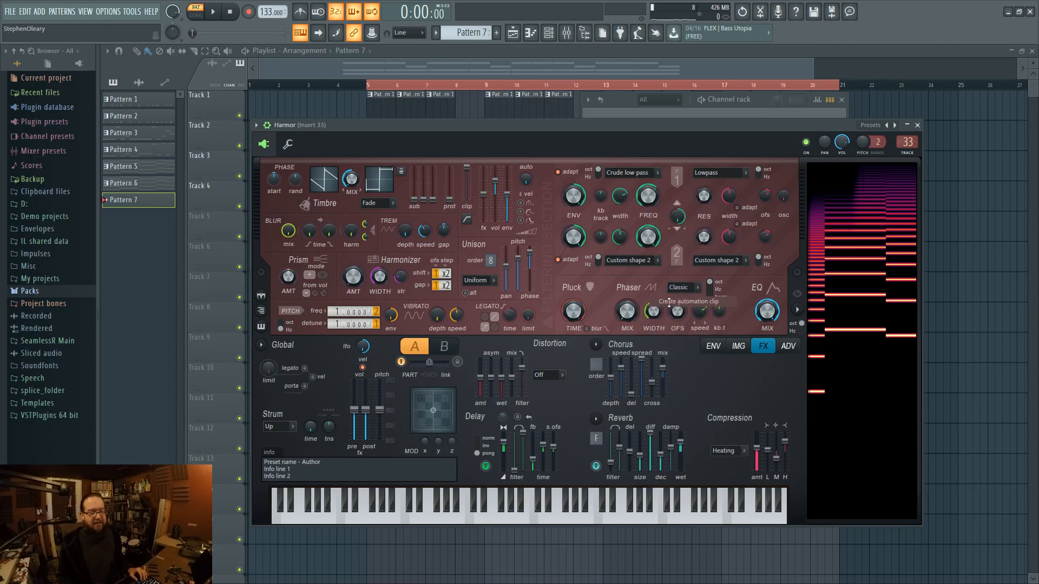
pyautogui.click(917, 125)
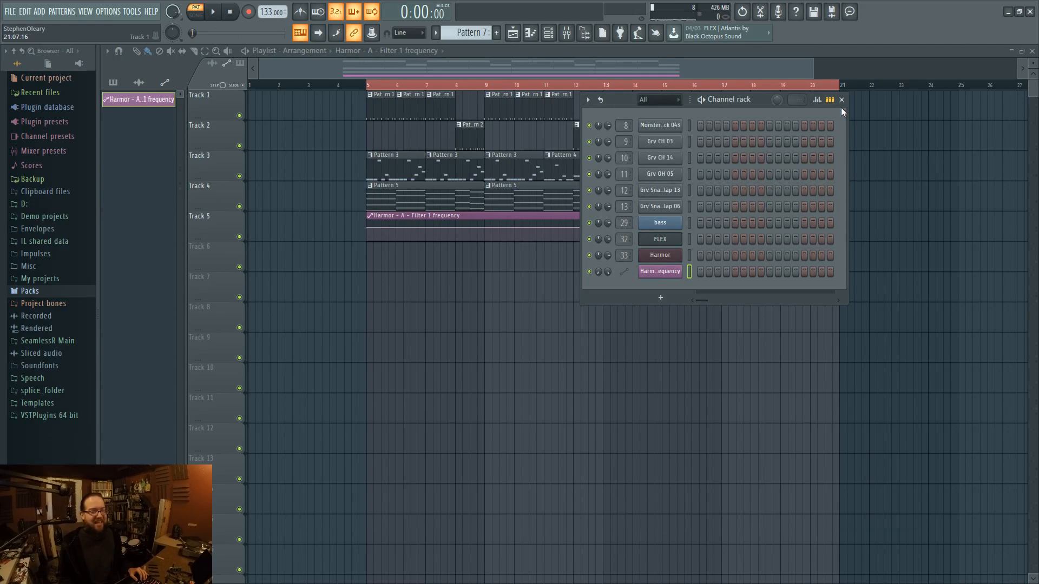
pyautogui.click(841, 100)
pyautogui.moveTo(1033, 64); pyautogui.dragTo(1033, 38)
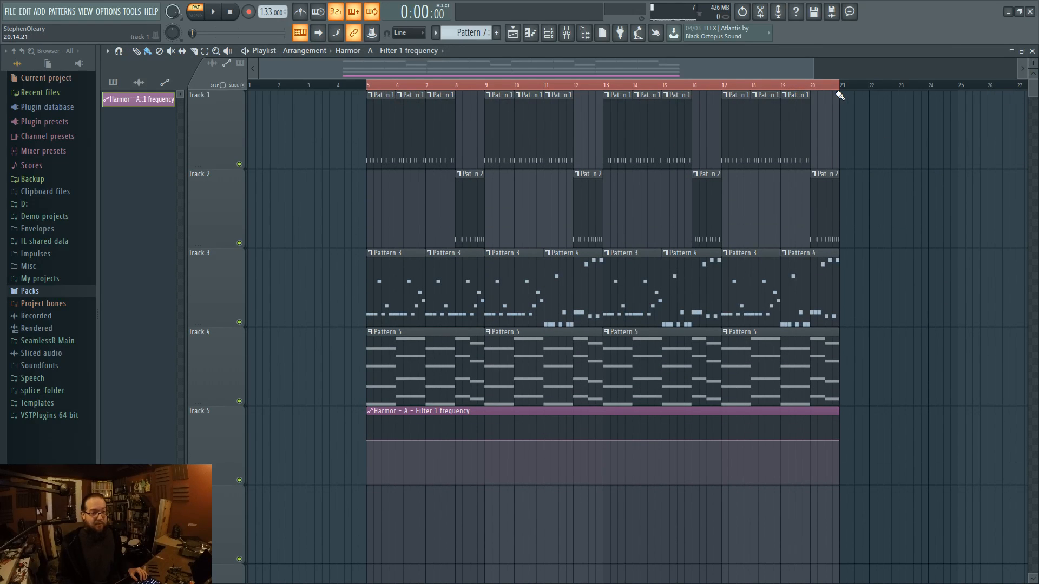
# - Lengthen the filter 1 frequency automation clip on Track 5 by four bars while starting it at bar 5
pyautogui.moveTo(392, 412)
pyautogui.mouseDown()
pyautogui.moveTo(479, 412)
pyautogui.moveTo(395, 410)
pyautogui.mouseUp()
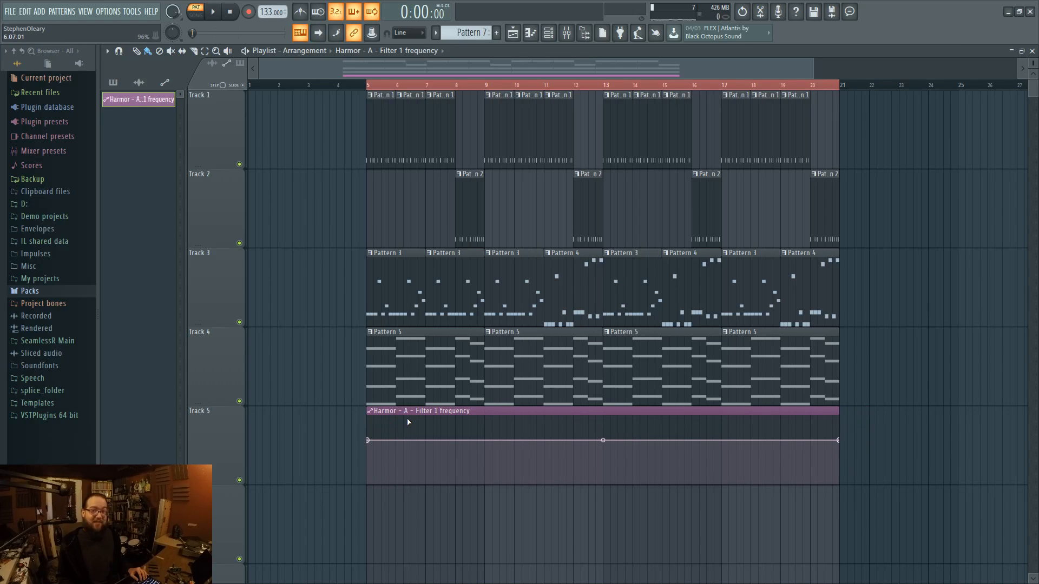
pyautogui.scroll(-2, 409, 422)
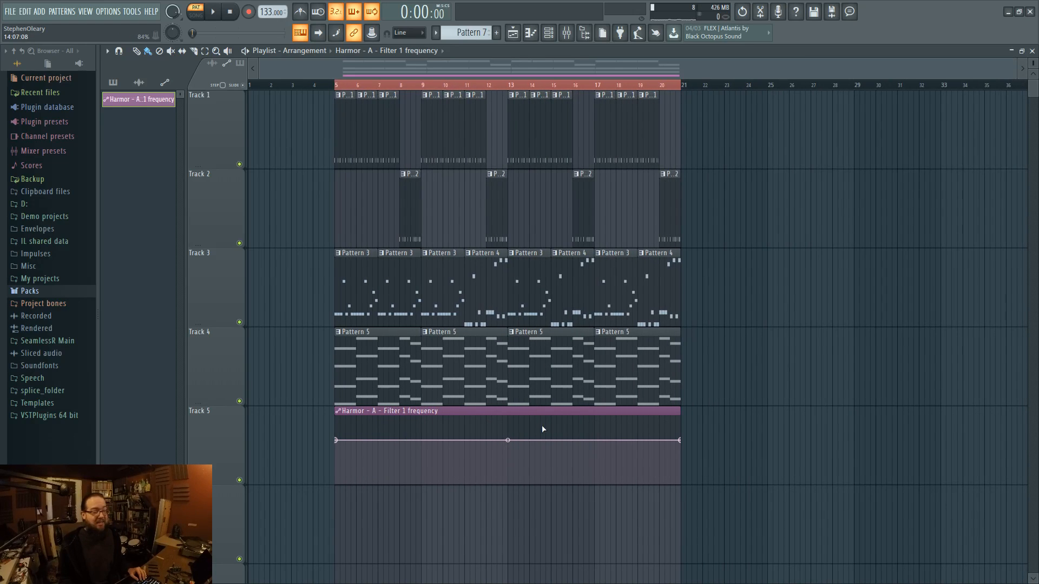
pyautogui.moveTo(552, 410); pyautogui.dragTo(466, 412)
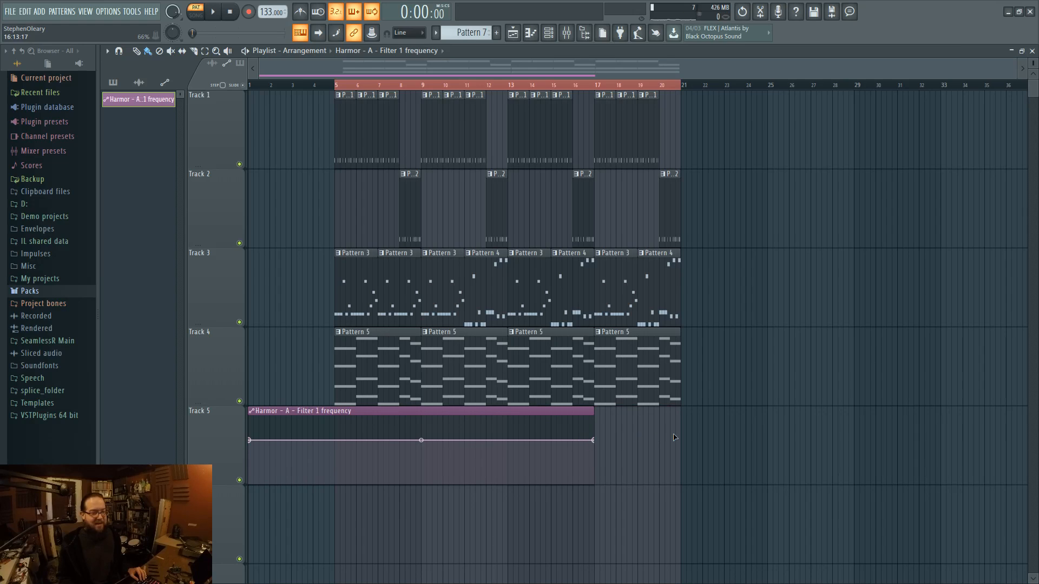
pyautogui.moveTo(593, 441); pyautogui.dragTo(681, 439)
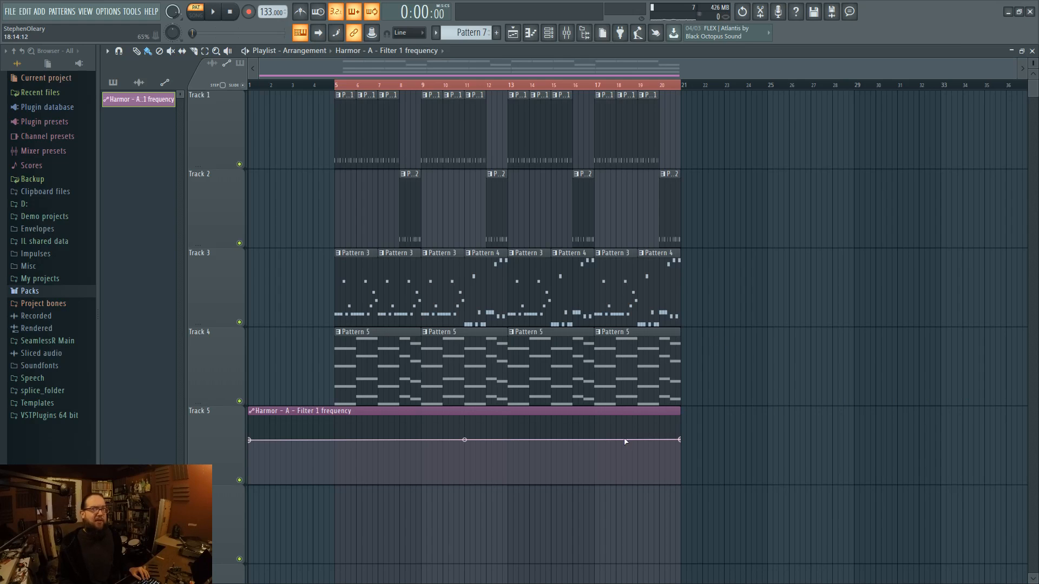
pyautogui.moveTo(376, 410); pyautogui.dragTo(462, 408)
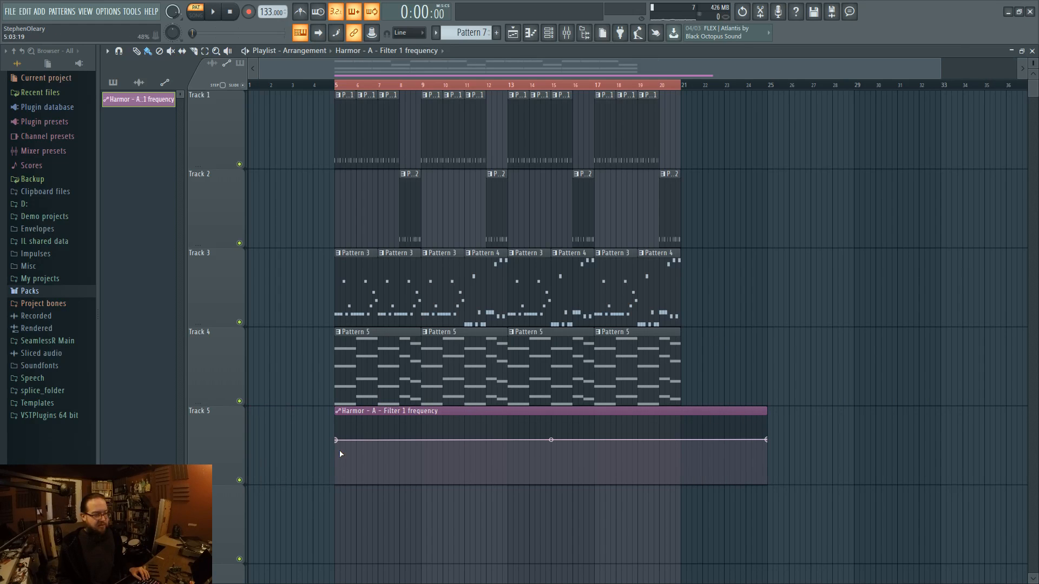
# - Shape the filter automation to start low, peak at bar 9, dip near bar 13 and rise to bar 21, deleting the bar 25 point
pyautogui.moveTo(336, 440); pyautogui.dragTo(336, 470)
pyautogui.rightClick(421, 435)
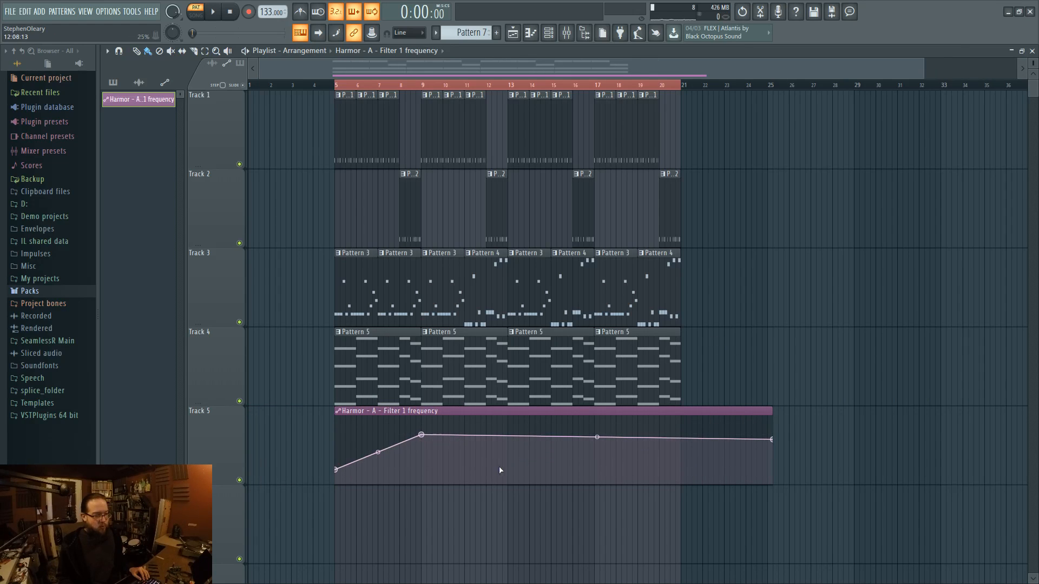
pyautogui.rightClick(502, 474)
pyautogui.moveTo(679, 428); pyautogui.dragTo(675, 427)
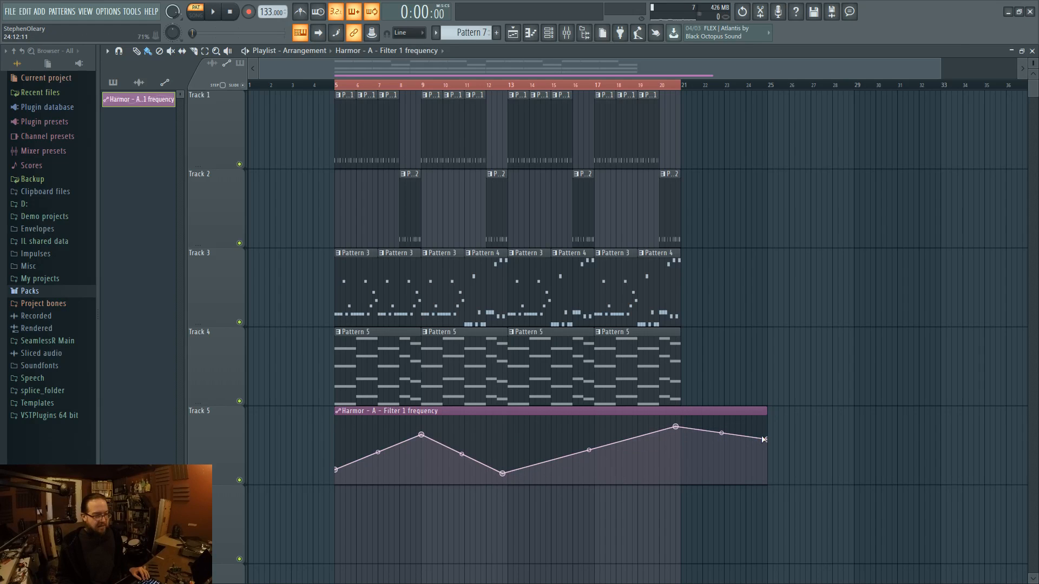
pyautogui.rightClick(766, 440)
pyautogui.click(785, 394)
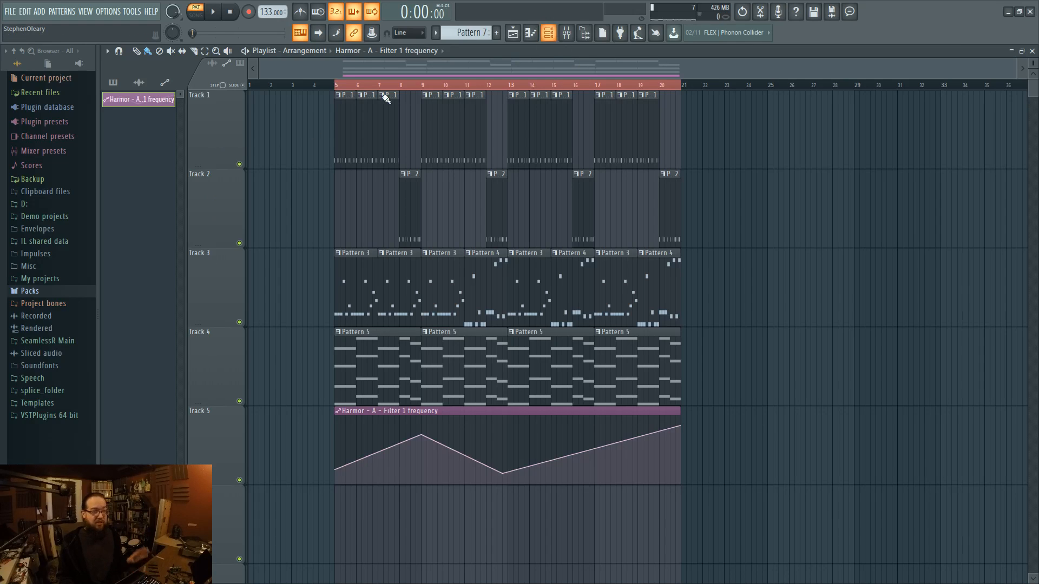
pyautogui.click(552, 36)
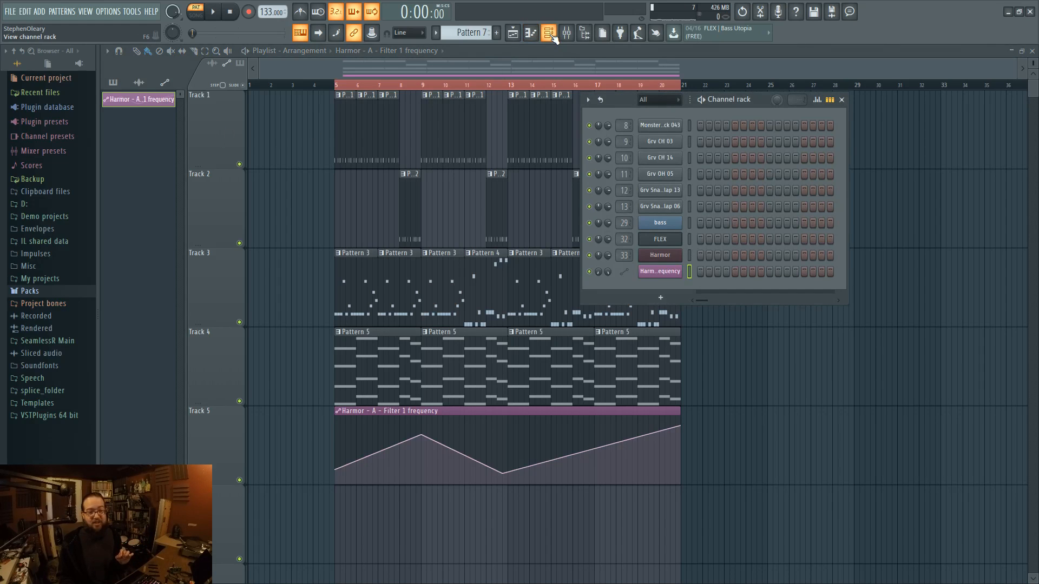
pyautogui.click(551, 35)
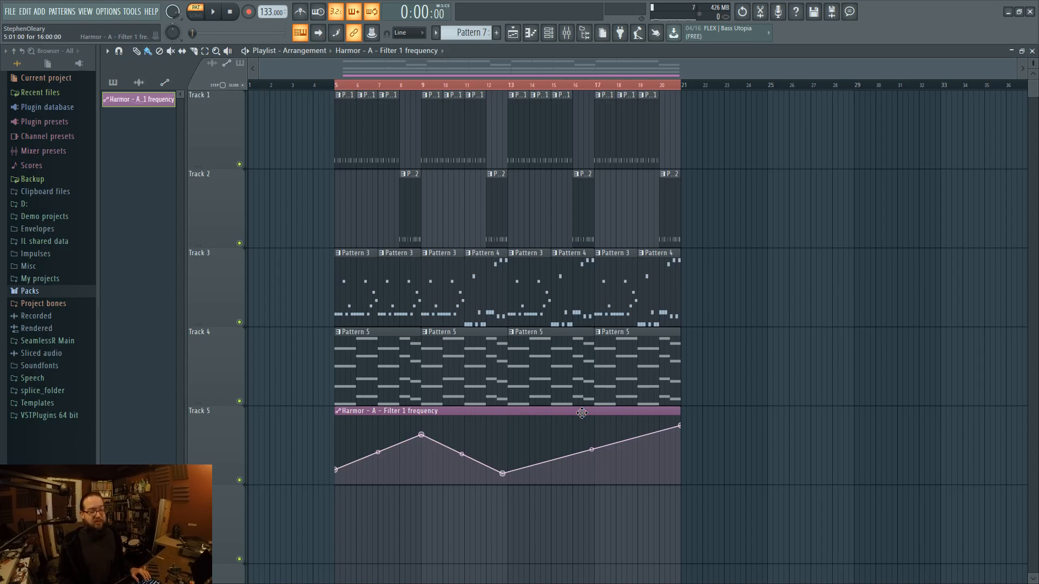
pyautogui.click(365, 349)
pyautogui.moveTo(441, 411)
pyautogui.mouseDown()
pyautogui.moveTo(812, 411)
pyautogui.moveTo(435, 411)
pyautogui.moveTo(446, 411)
pyautogui.moveTo(441, 251)
pyautogui.moveTo(441, 411)
pyautogui.mouseUp()
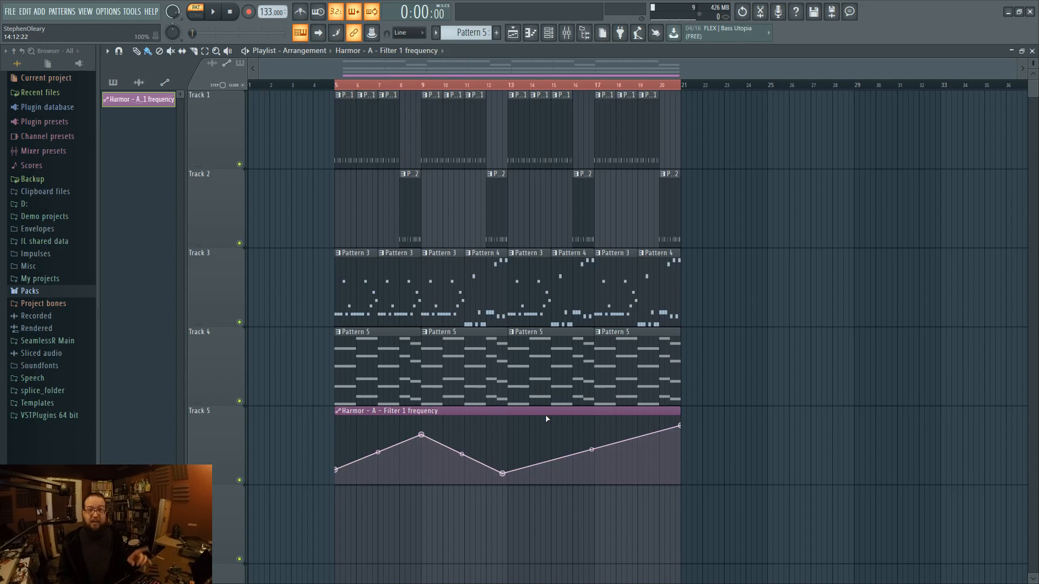
# - Review Pattern 2's drum steps in the piano roll and channel rack, and return to the playlist
pyautogui.doubleClick(499, 194)
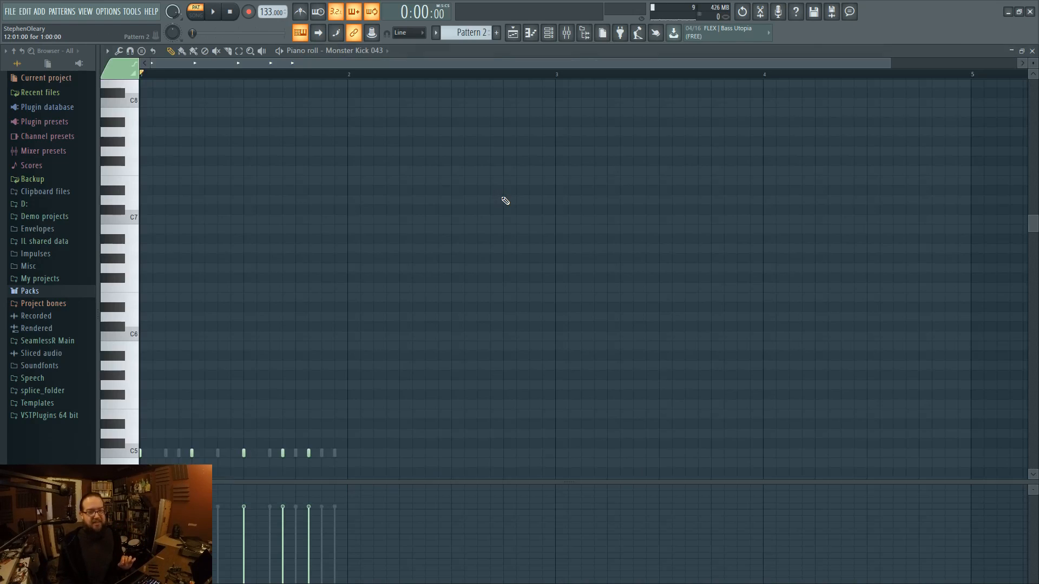
pyautogui.click(549, 33)
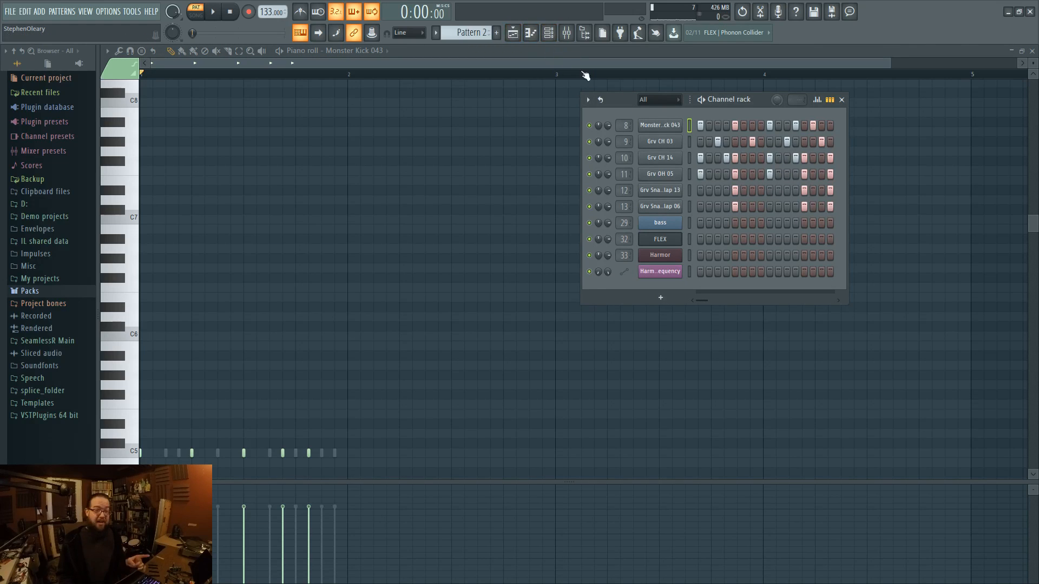
pyautogui.moveTo(758, 102); pyautogui.dragTo(739, 143)
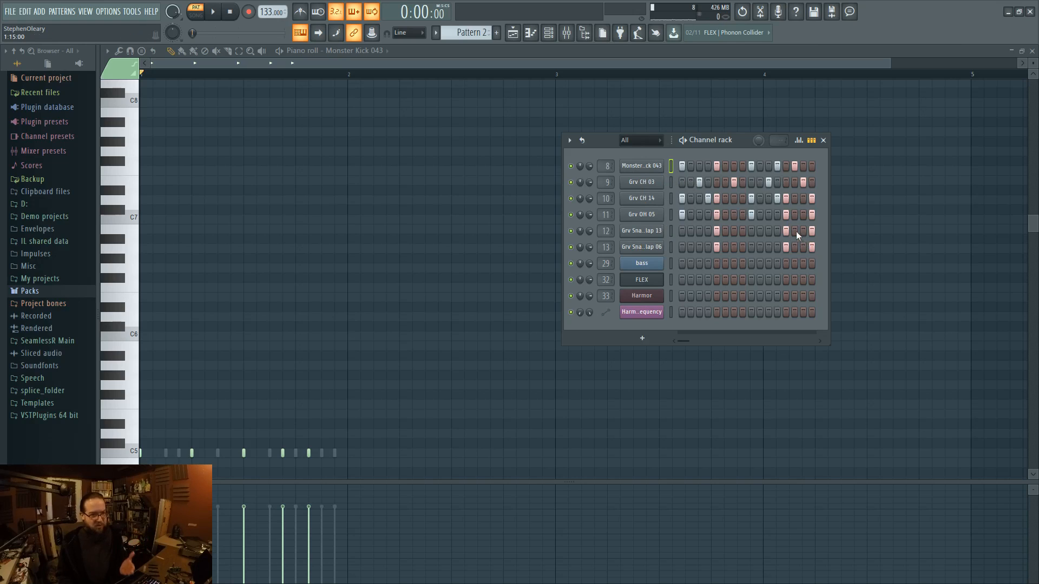
pyautogui.click(513, 33)
pyautogui.moveTo(620, 351); pyautogui.dragTo(622, 125)
pyautogui.moveTo(622, 192); pyautogui.dragTo(617, 358)
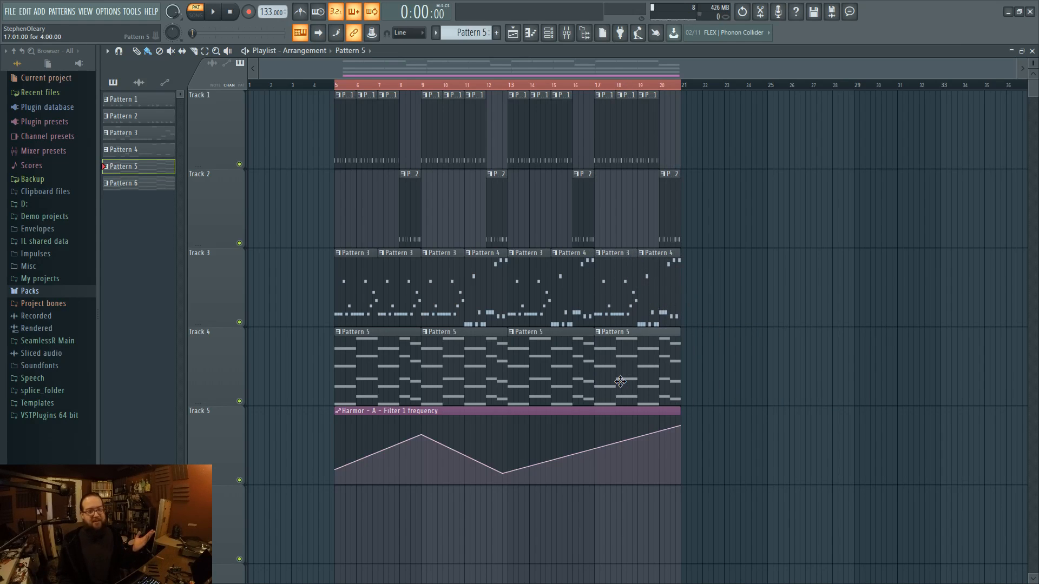
# - Play the arrangement from just before bar 5 to check for the Harmor part, and stop playback
pyautogui.click(330, 85)
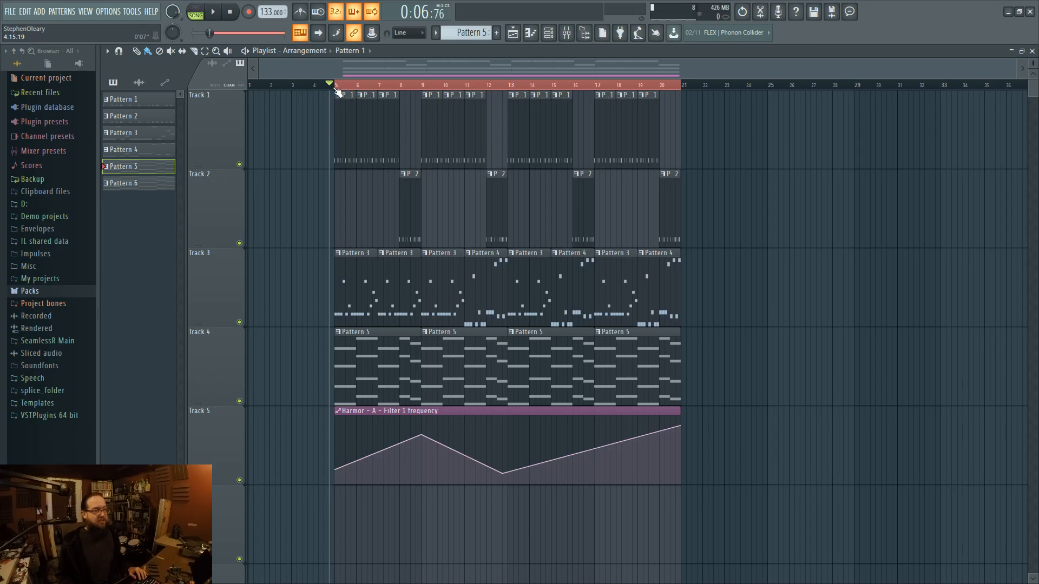
pyautogui.press('space')
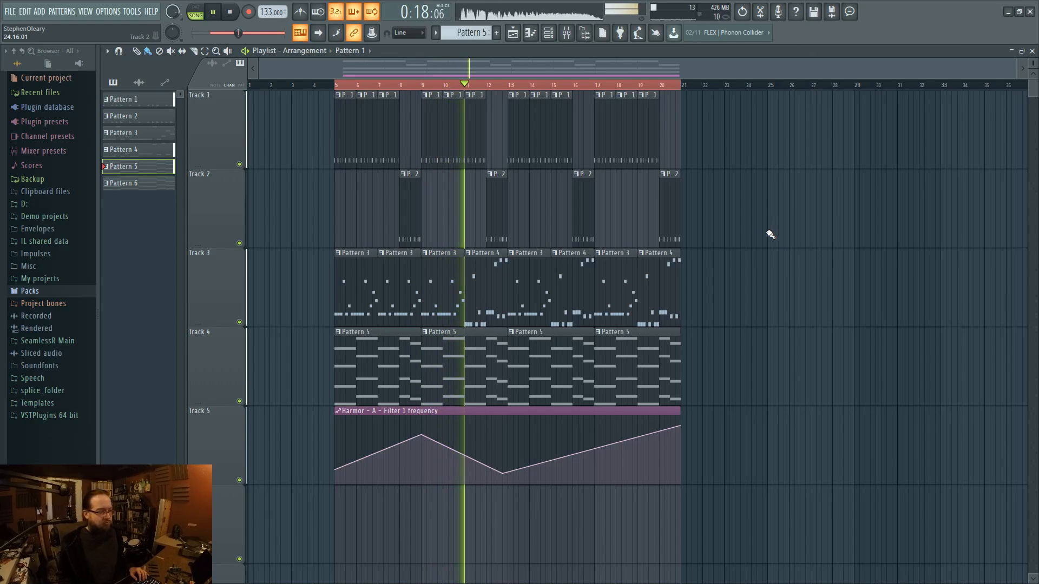
pyautogui.press('space')
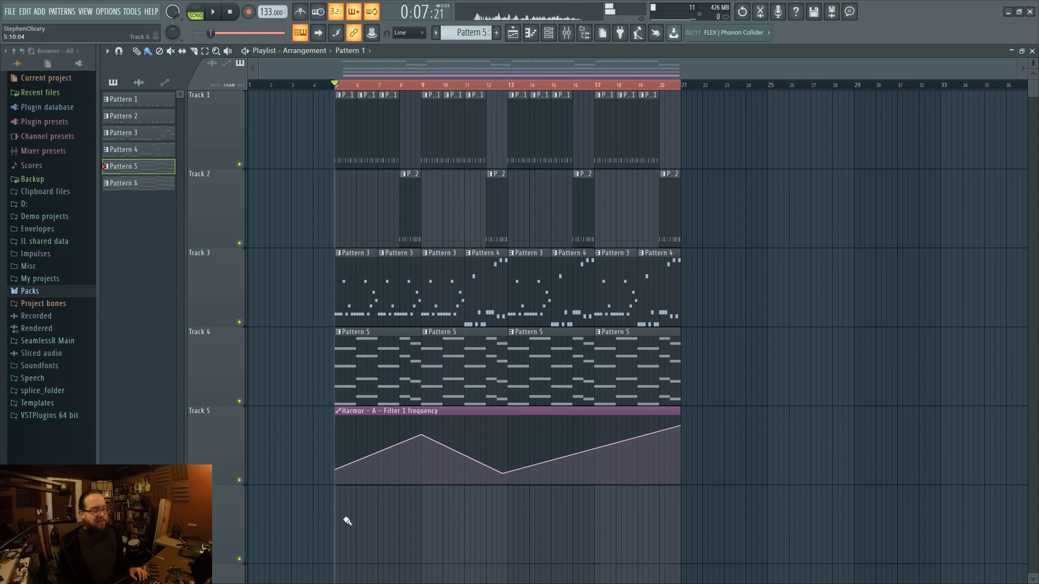
# - Select Pattern 6 and place it back to back on the sixth playlist track from bar 5 to bar 21
pyautogui.click(546, 33)
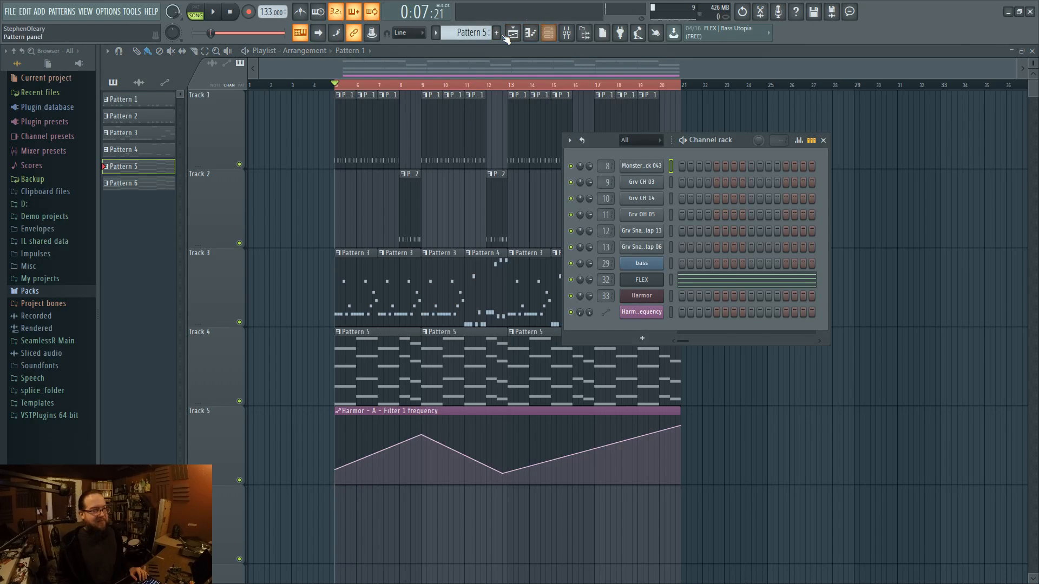
pyautogui.scroll(1, 468, 35)
pyautogui.scroll(-2, 468, 36)
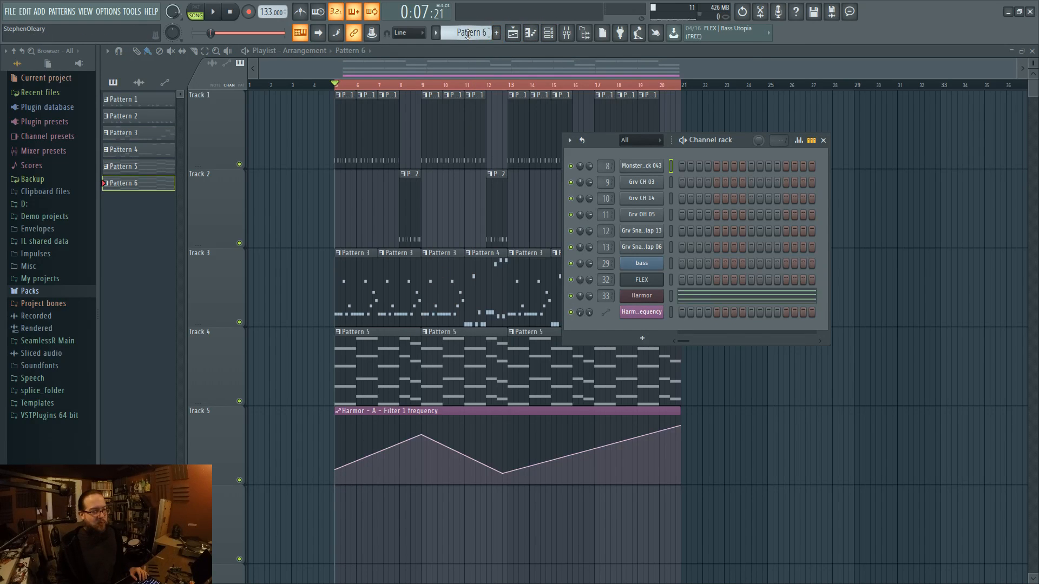
pyautogui.click(326, 520)
pyautogui.rightClick(353, 526)
pyautogui.click(336, 506)
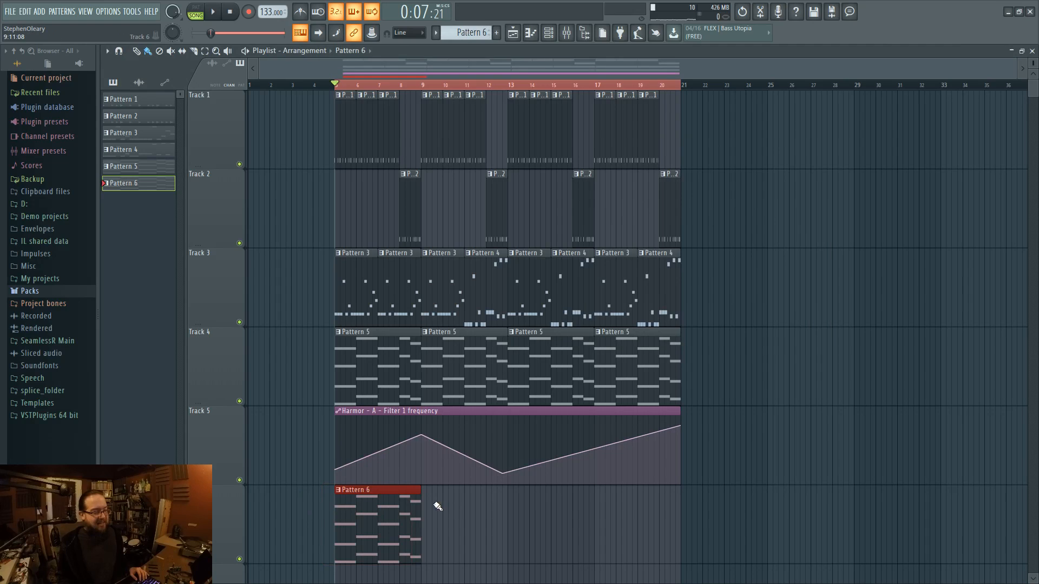
pyautogui.moveTo(428, 505); pyautogui.dragTo(668, 511)
# - During playback, route Harmor's mixer track Insert 33 only to the sidechain track and lower its fader to about -11.2 dB
pyautogui.press('space')
pyautogui.click(567, 33)
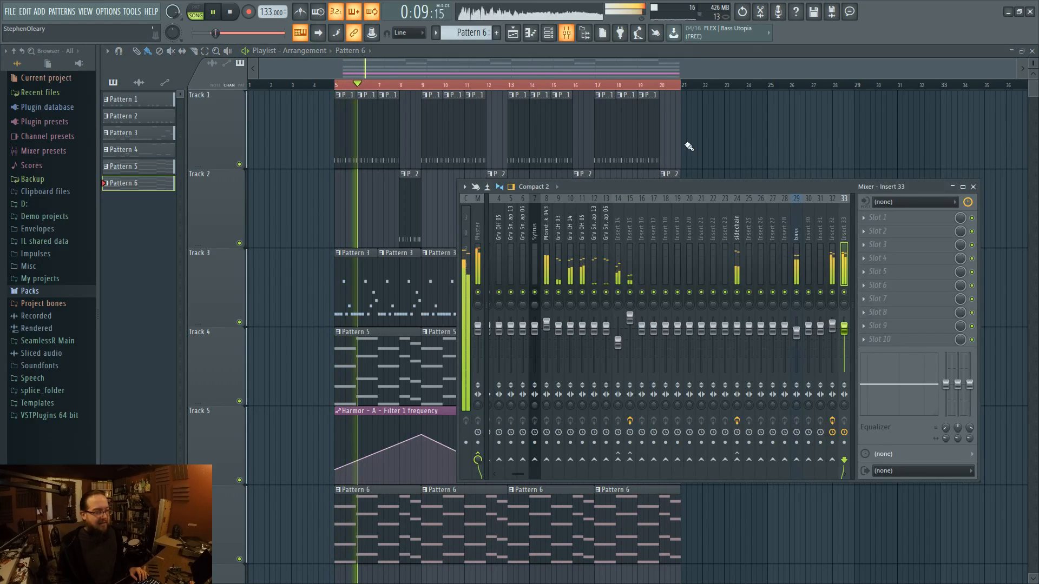
pyautogui.click(548, 33)
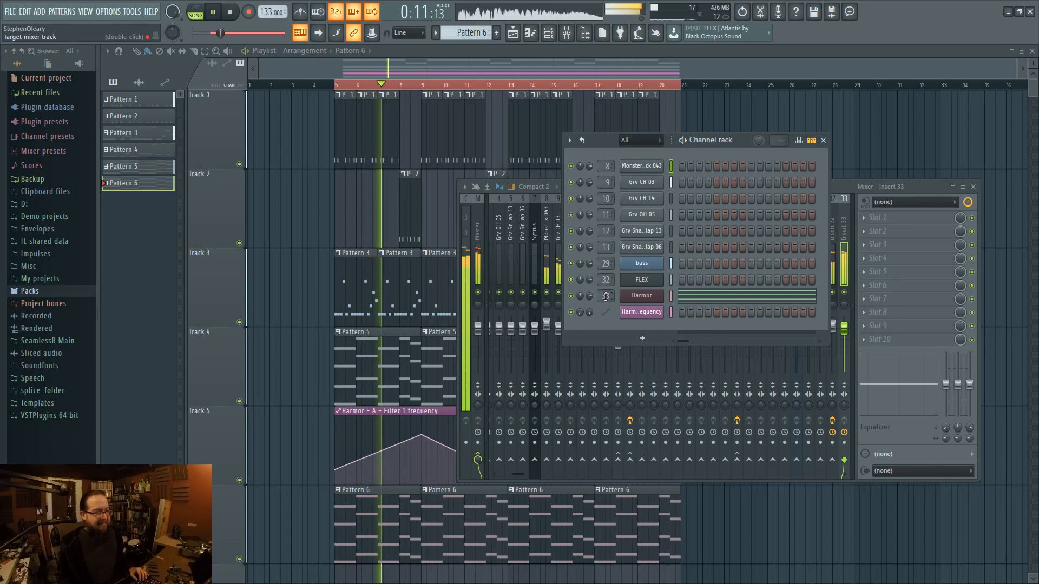
pyautogui.click(848, 225)
pyautogui.scroll(-6, 800, 245)
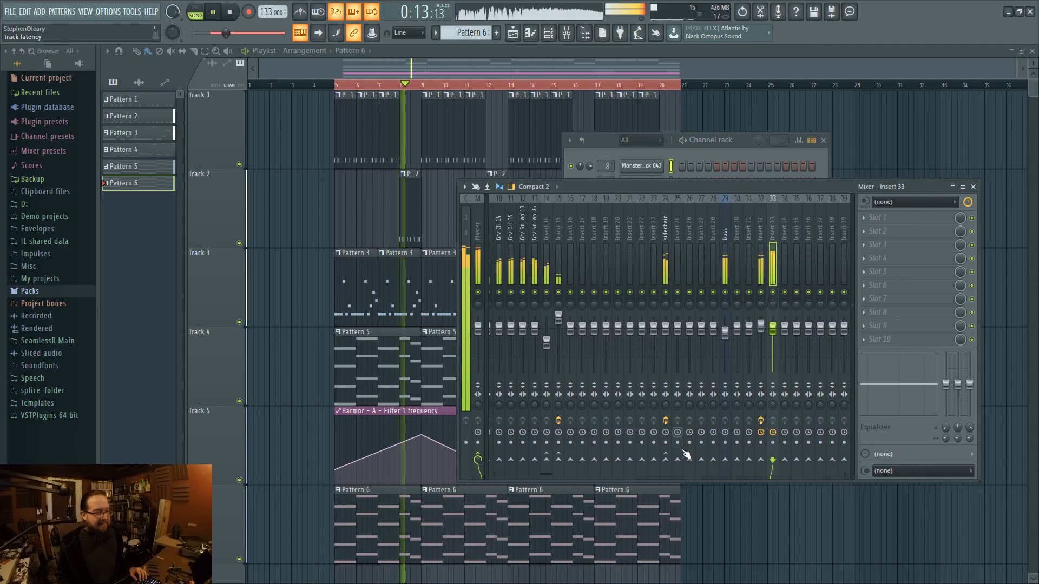
pyautogui.rightClick(667, 460)
pyautogui.click(698, 467)
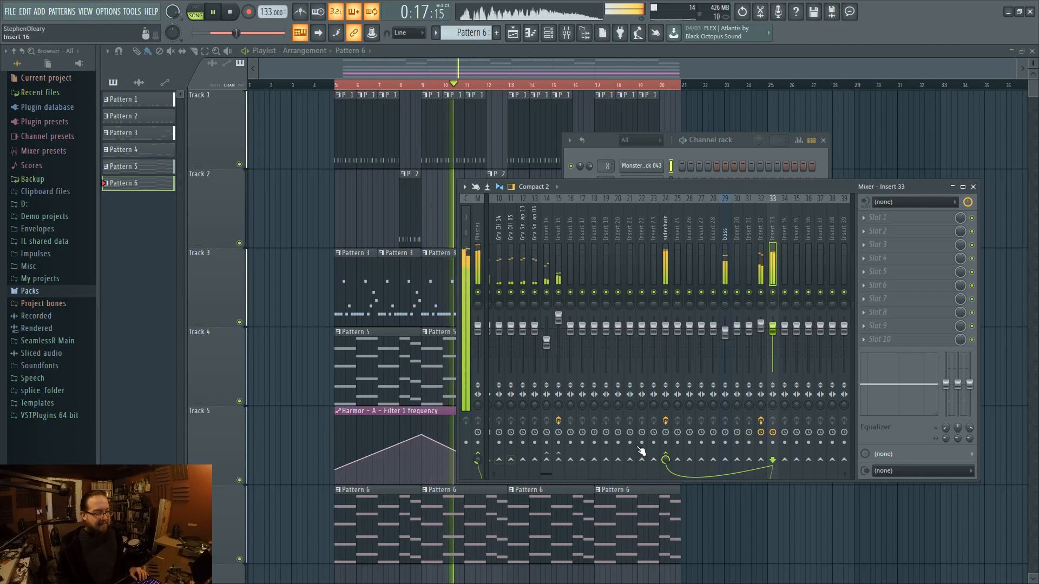
pyautogui.moveTo(773, 328); pyautogui.dragTo(775, 350)
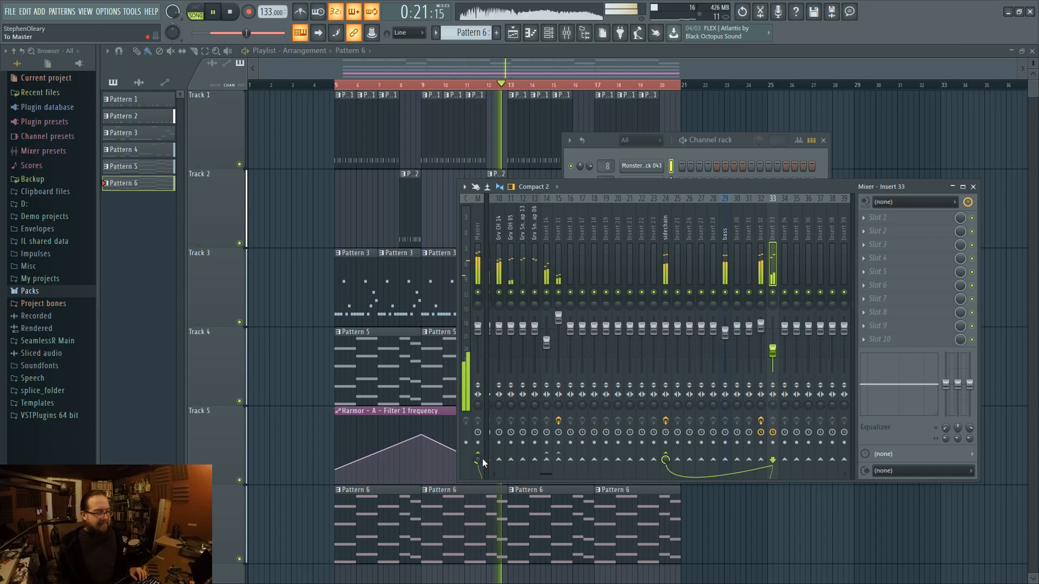
pyautogui.moveTo(774, 354); pyautogui.dragTo(777, 352)
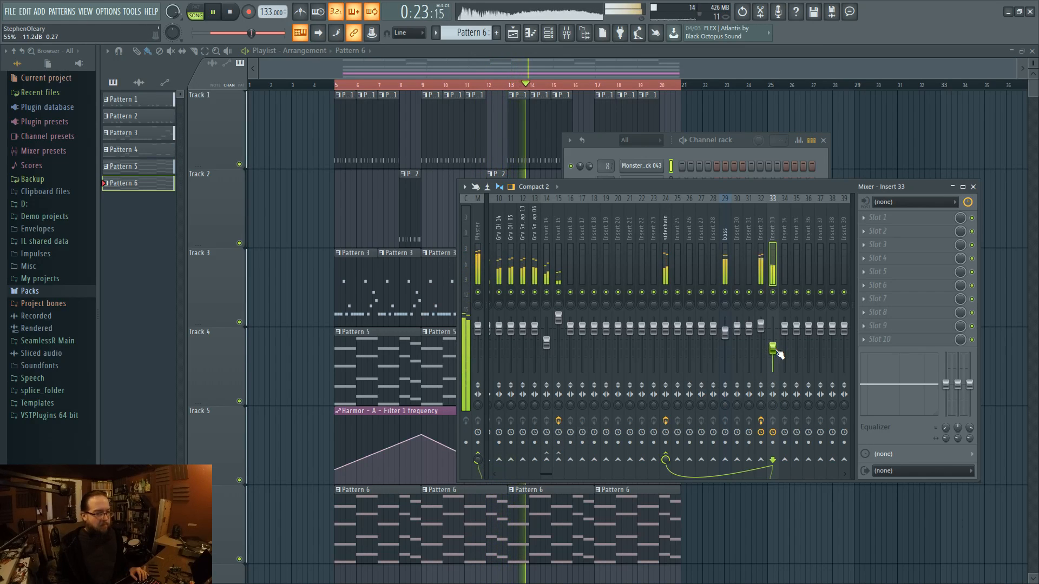
pyautogui.click(877, 217)
pyautogui.moveTo(893, 231)
pyautogui.click(811, 17)
pyautogui.press('space')
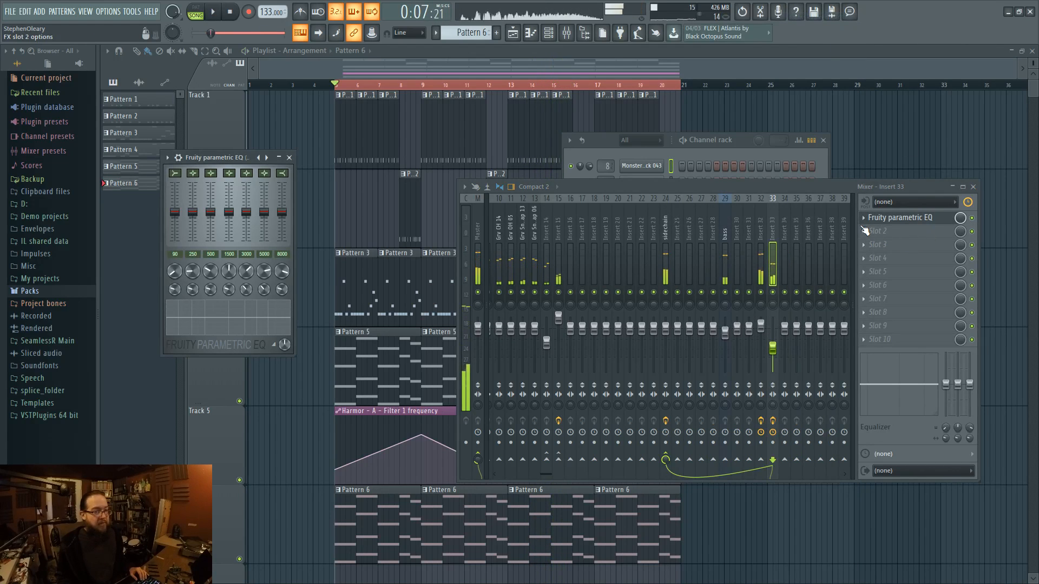
# - Put Fruity Parametric EQ 2 in the first effect slot of Insert 33
pyautogui.click(864, 219)
pyautogui.press('Escape')
pyautogui.click(865, 222)
pyautogui.moveTo(893, 231)
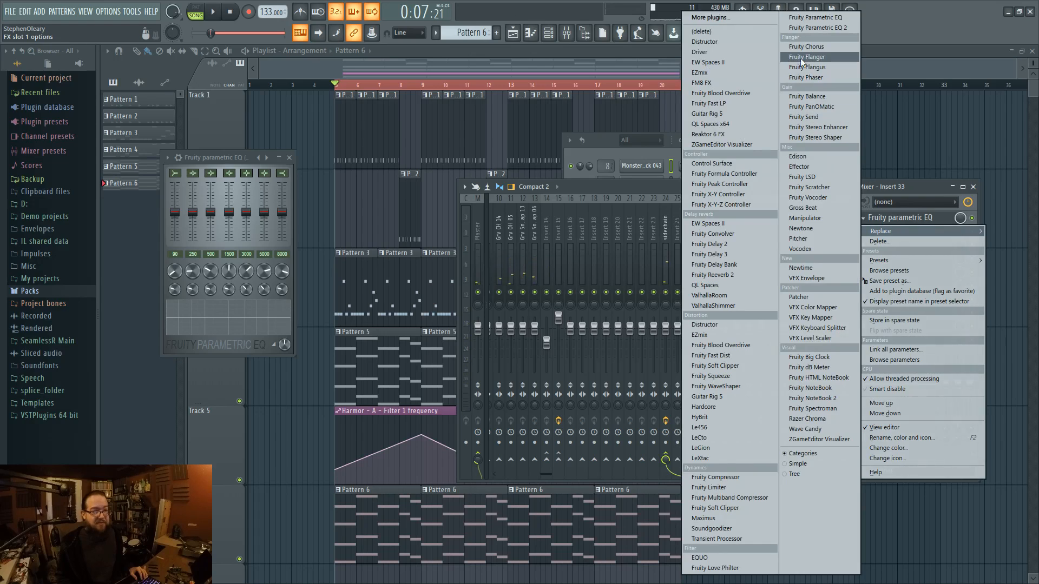
pyautogui.click(812, 26)
# - Shape Harmor's EQ during playback with a steep low cut on band 1, a slight mid dip and a gentle high-mid boost
pyautogui.rightClick(212, 245)
pyautogui.moveTo(228, 273)
pyautogui.click(287, 298)
pyautogui.rightClick(212, 245)
pyautogui.press('Escape')
pyautogui.press('space')
pyautogui.moveTo(213, 245); pyautogui.dragTo(261, 253)
pyautogui.moveTo(343, 245); pyautogui.dragTo(306, 258)
pyautogui.moveTo(347, 236); pyautogui.dragTo(355, 238)
# - Close the EQ, stop playback and clear the mixer and channel rack away from the playlist
pyautogui.moveTo(717, 184); pyautogui.dragTo(712, 178)
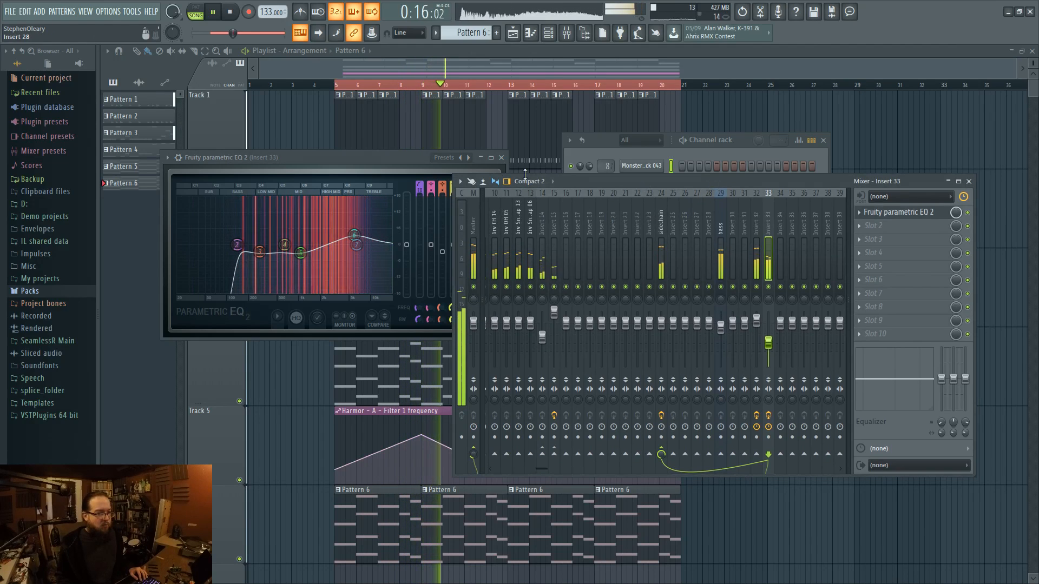
pyautogui.click(501, 157)
pyautogui.press('space')
pyautogui.click(851, 131)
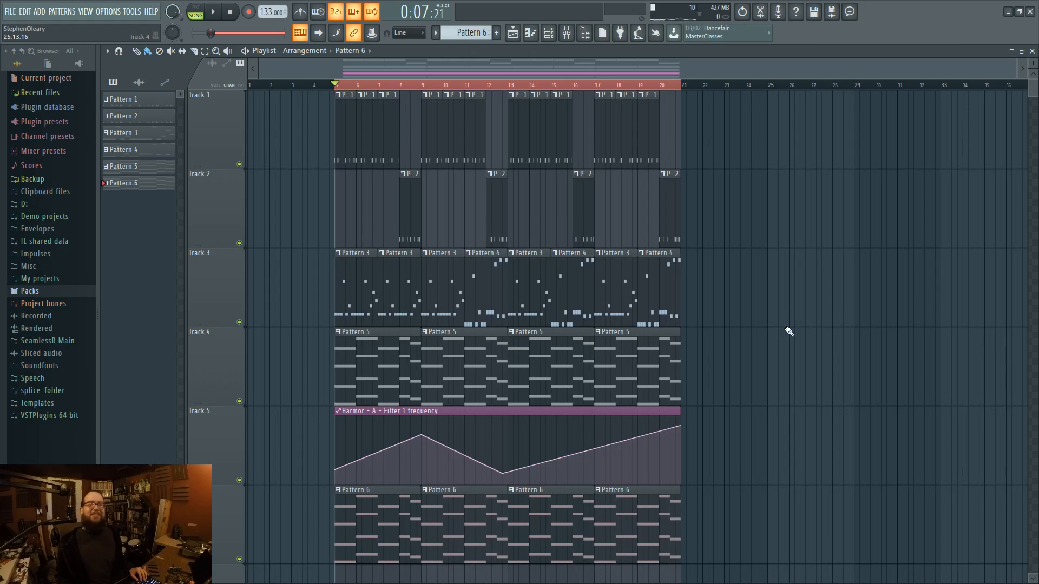
# - Reduce the playlist track height so every used track fits, and set the timeline loop selection to bars 5–21
pyautogui.scroll(-3, 785, 330)
pyautogui.scroll(3, 782, 326)
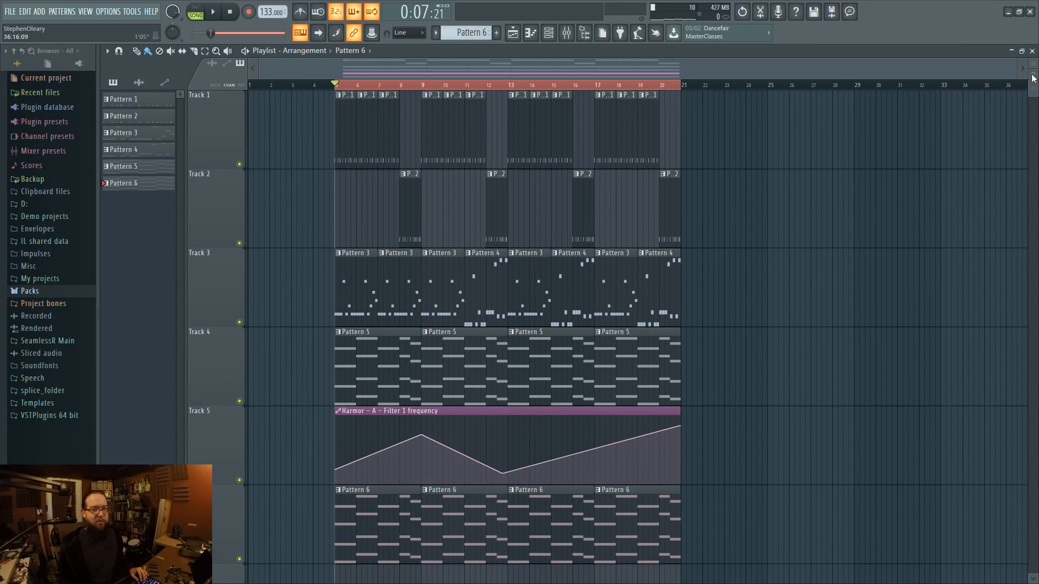
pyautogui.scroll(-3, 881, 199)
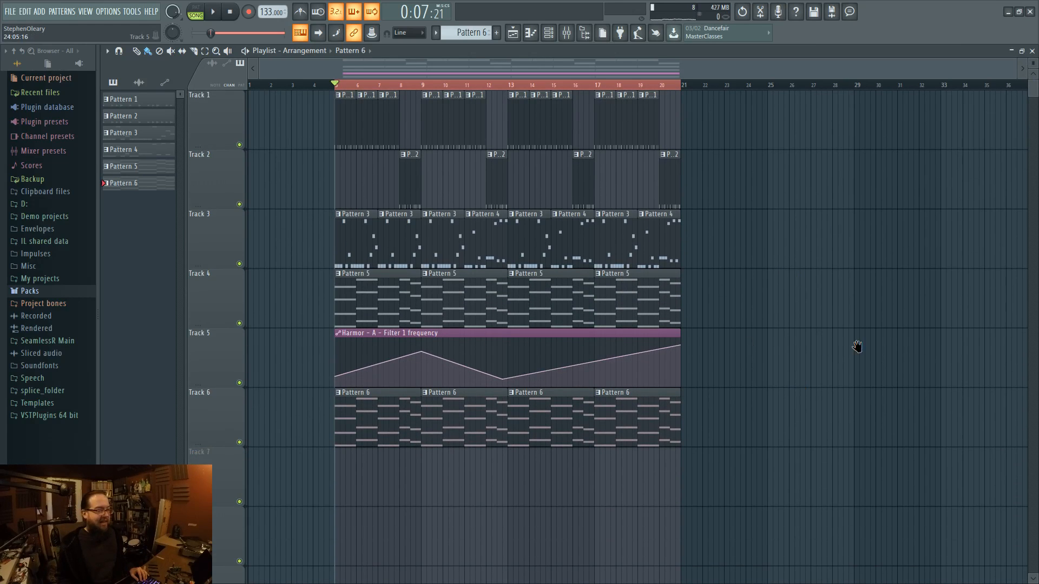
pyautogui.click(503, 87)
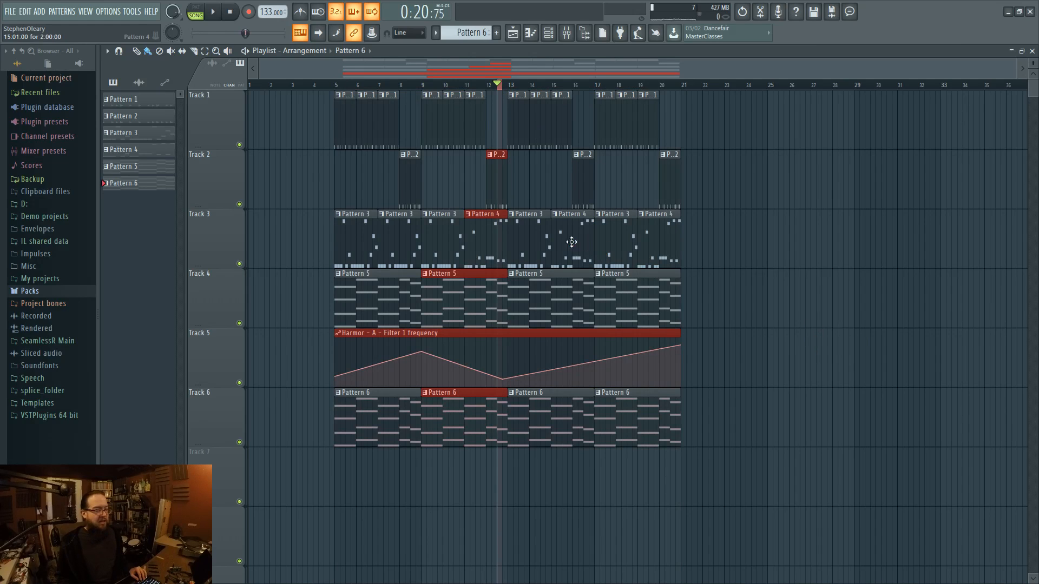
pyautogui.moveTo(329, 87); pyautogui.dragTo(681, 116)
pyautogui.click(889, 305)
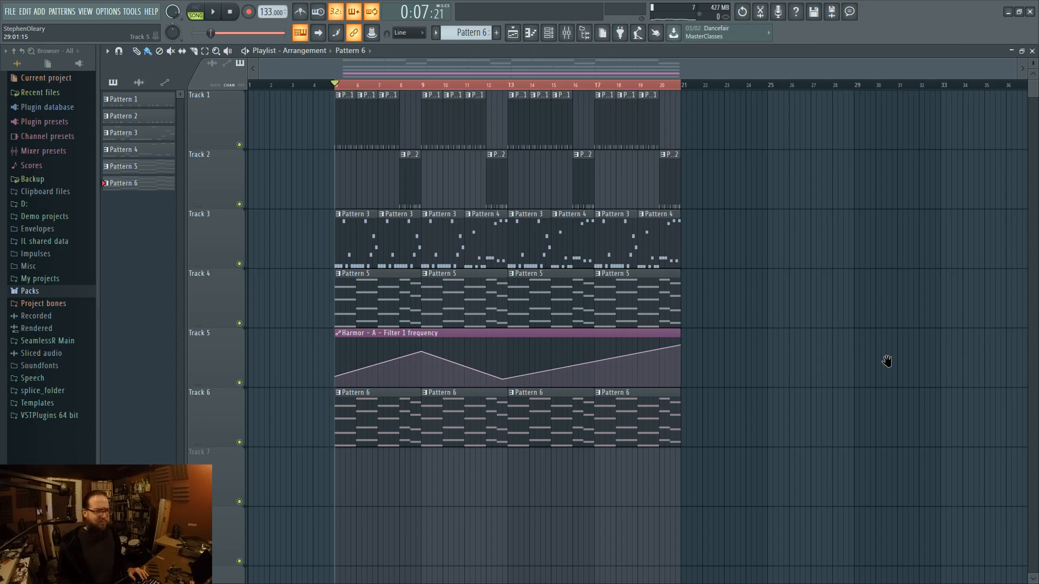
# - Create a new empty pattern and add a second FLEX synth as a new channel
pyautogui.click(549, 33)
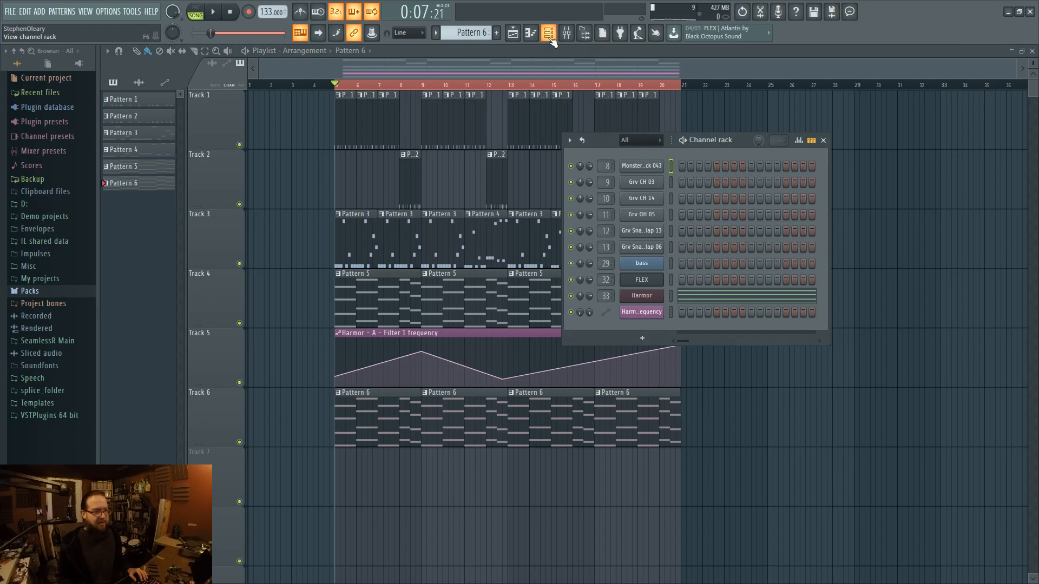
pyautogui.click(496, 33)
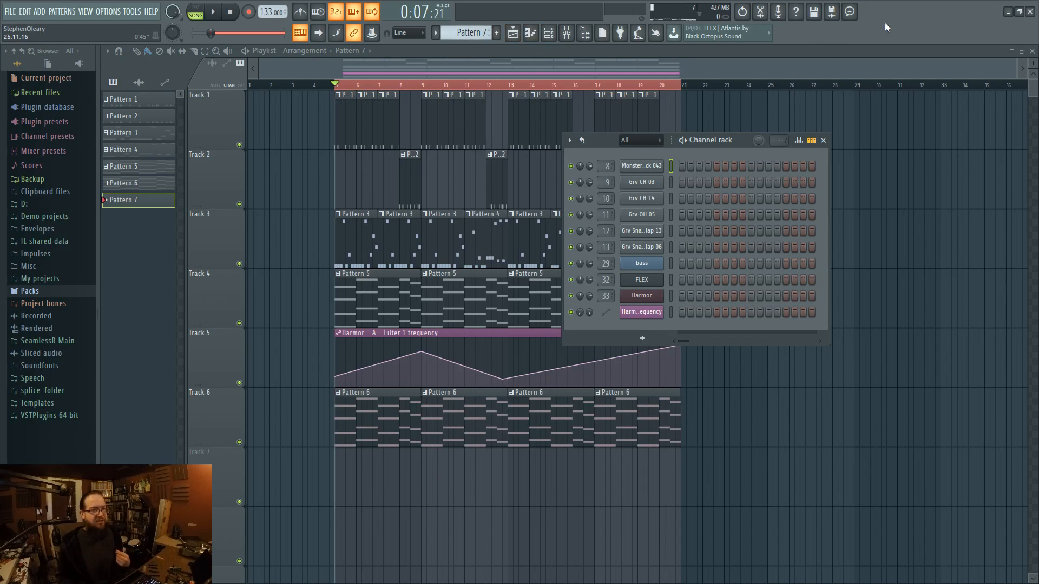
pyautogui.press('F8')
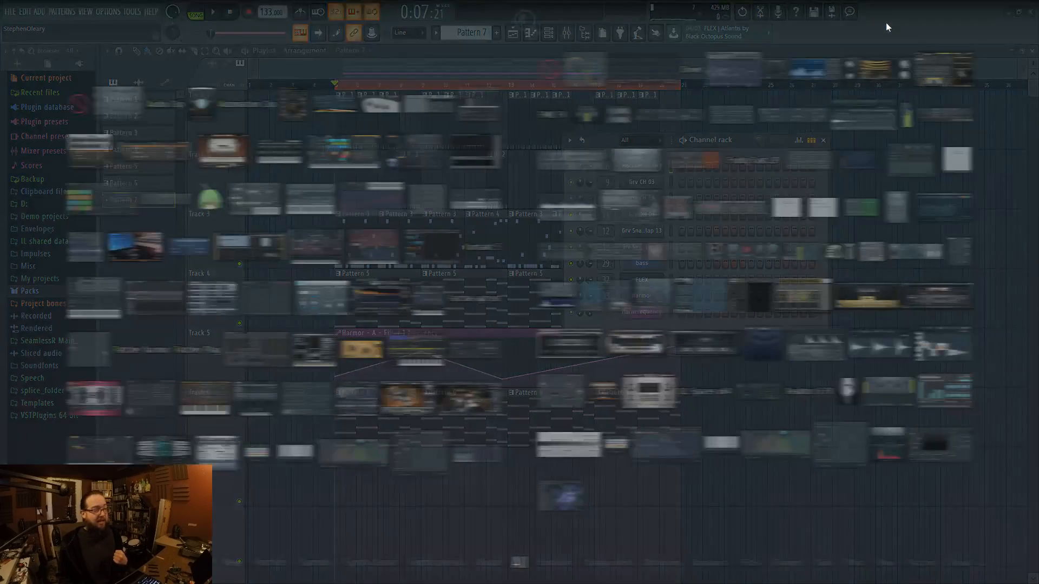
pyautogui.moveTo(408, 158); pyautogui.dragTo(721, 324)
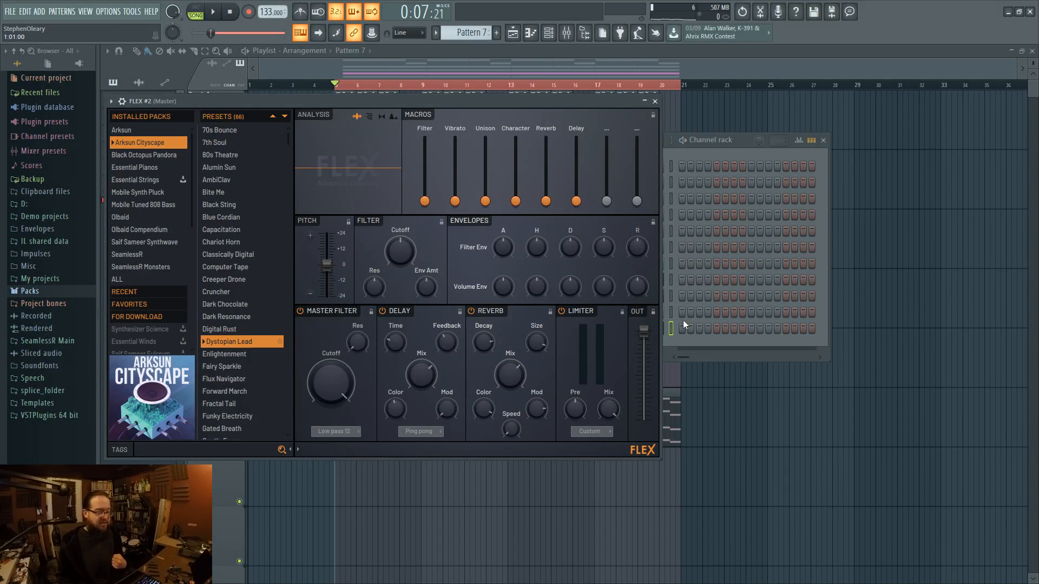
# - Assign the new FLEX channel to mixer track Insert 34, route it only to the sidechain track, and close the open windows
pyautogui.click(699, 338)
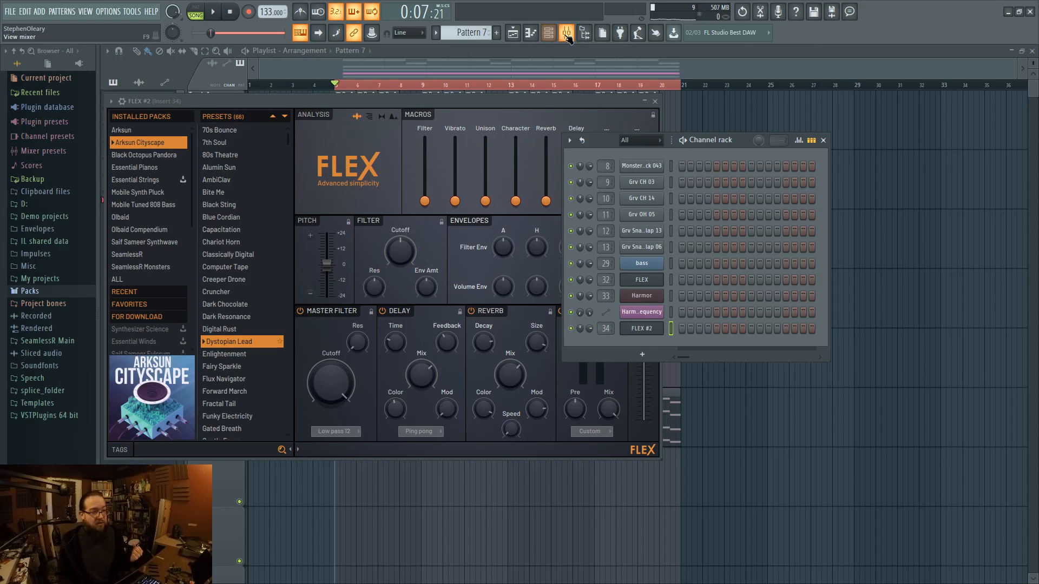
pyautogui.press('F9')
pyautogui.scroll(-3, 745, 273)
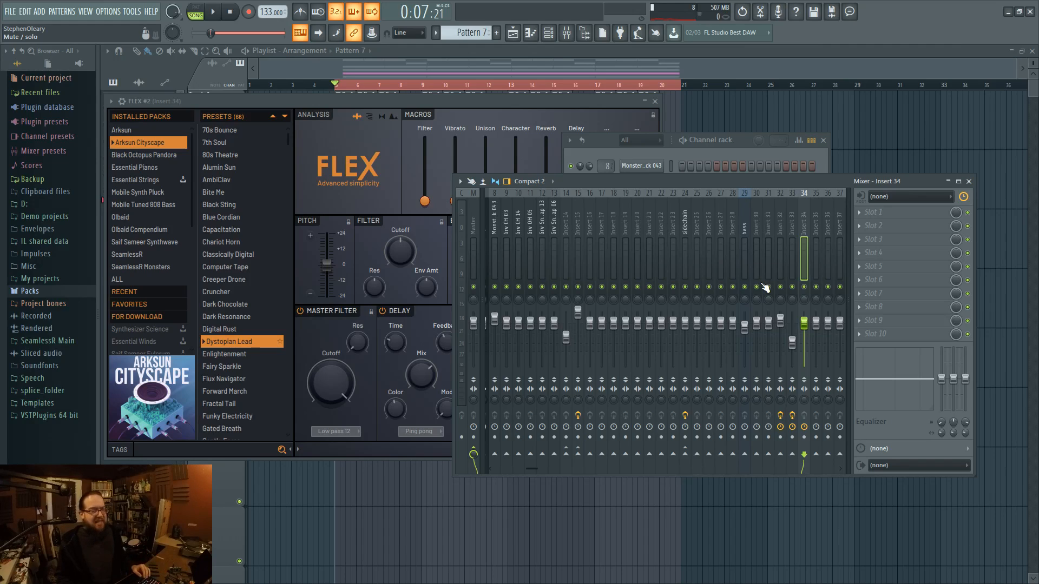
pyautogui.rightClick(686, 456)
pyautogui.click(699, 469)
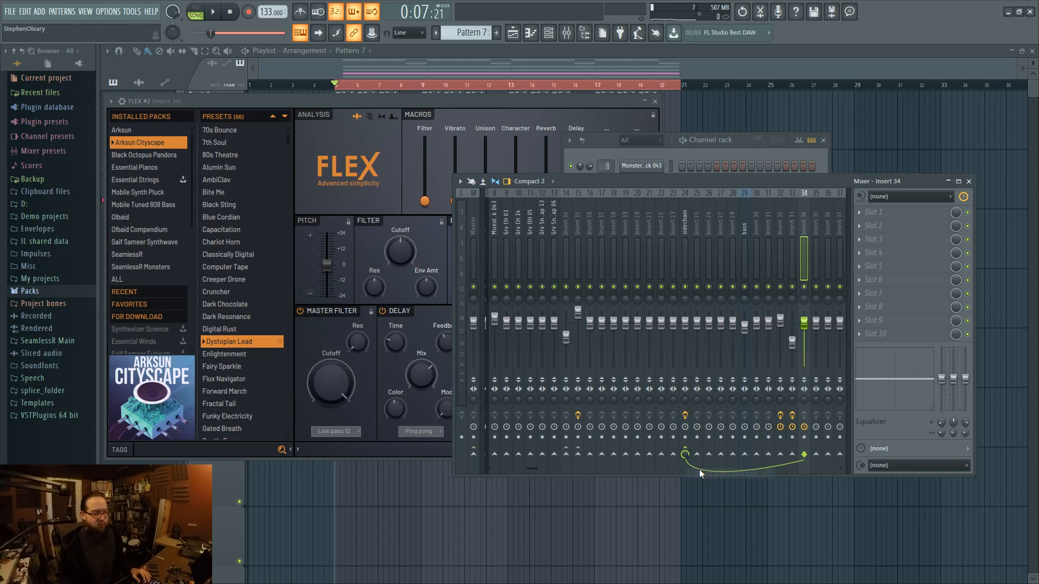
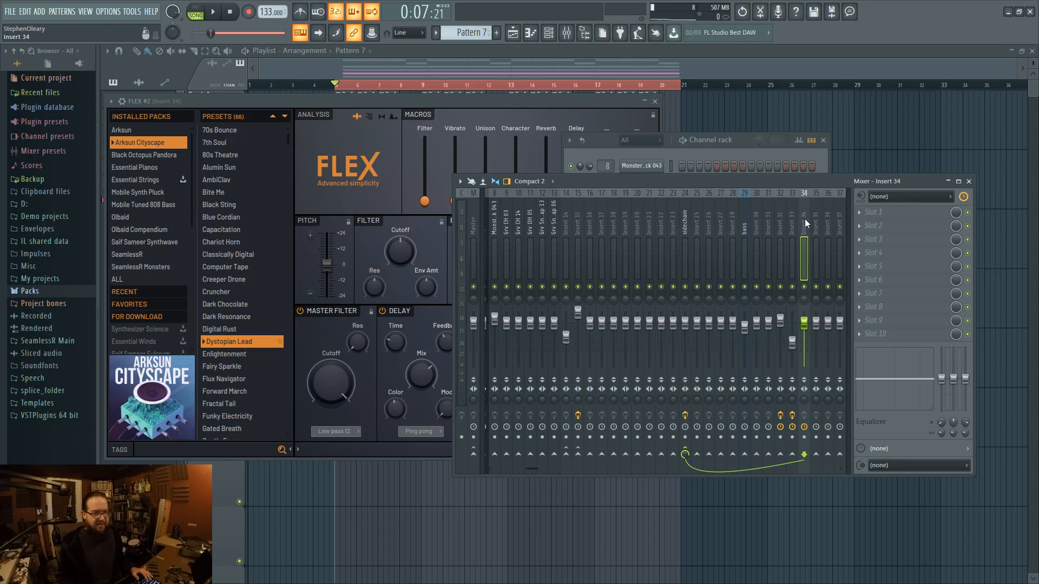
pyautogui.press('F12')
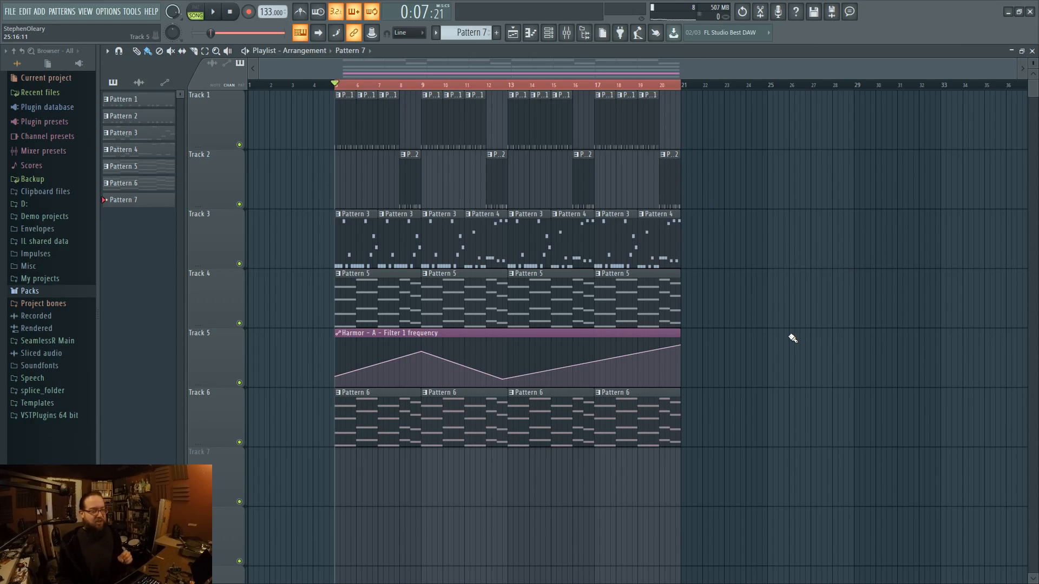
# - Review the sidechain track and Harmor's Insert 33 track in the mixer
pyautogui.click(574, 33)
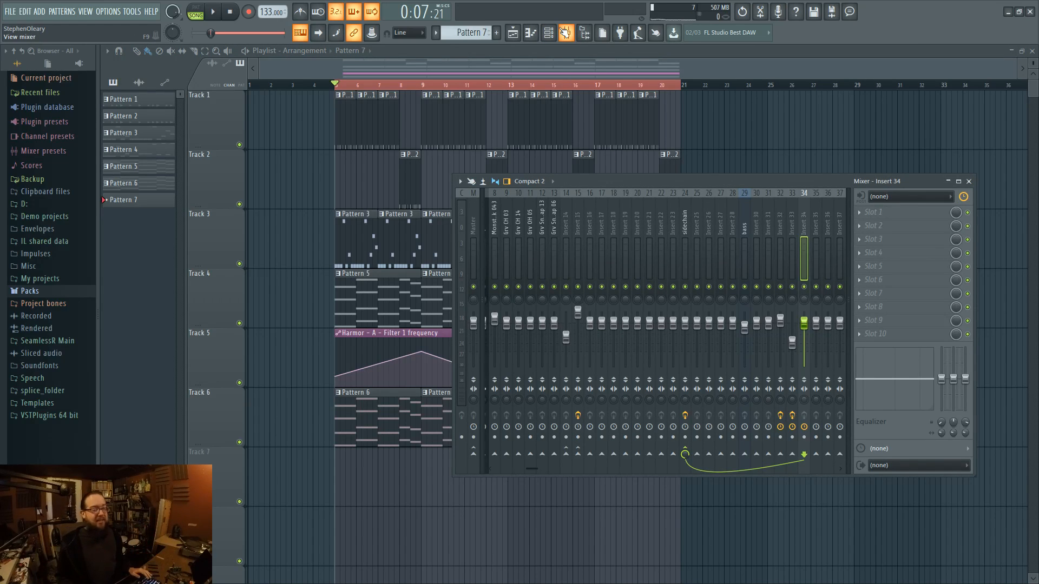
pyautogui.click(685, 227)
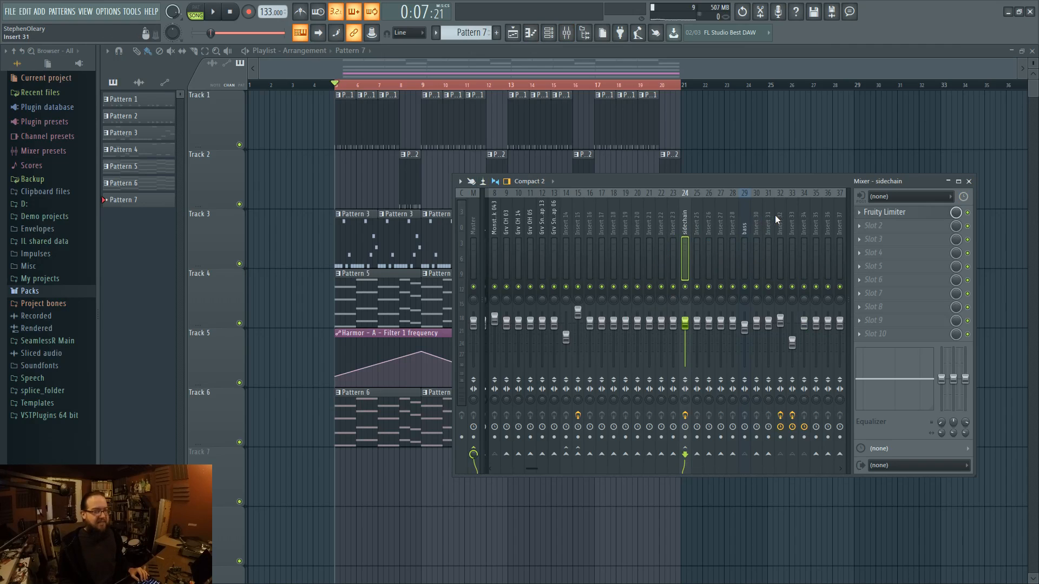
pyautogui.click(789, 220)
# - Load the Flasky preset from the Saif Sameer Synthwave pack into FLEX #2 and audition it with test notes
pyautogui.click(557, 38)
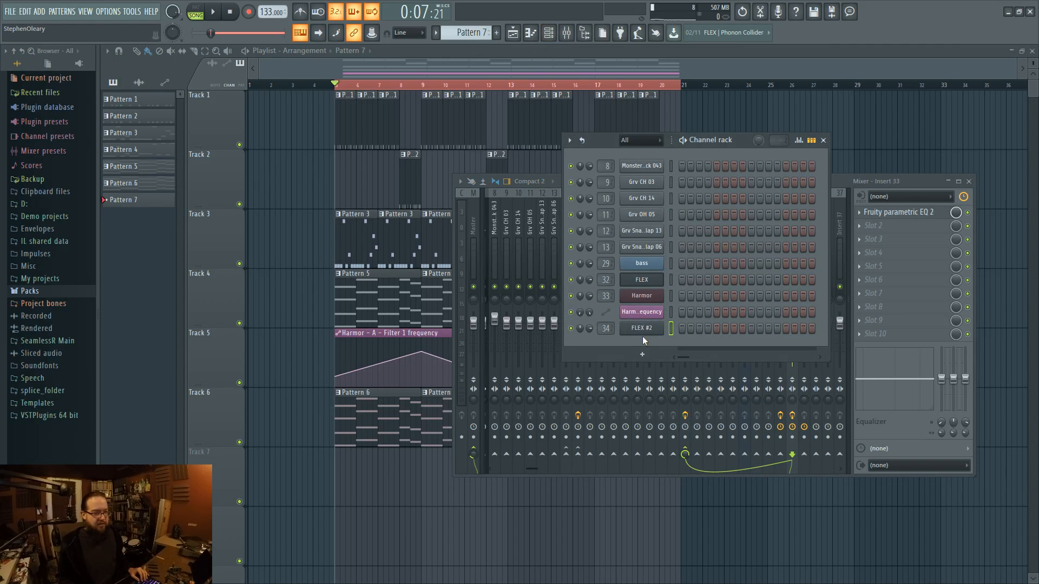
pyautogui.click(641, 329)
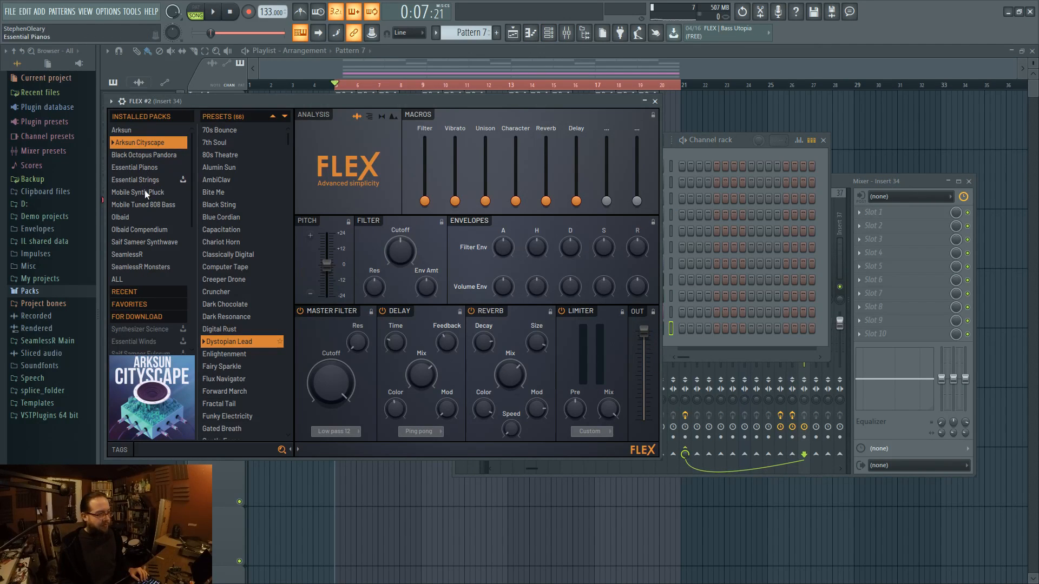
pyautogui.click(149, 242)
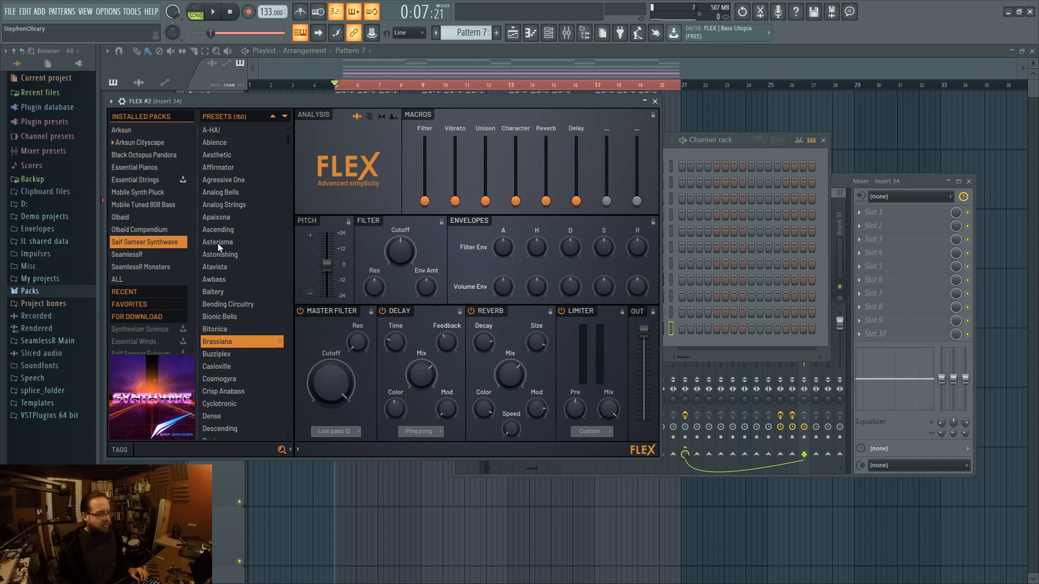
pyautogui.scroll(-7, 247, 234)
pyautogui.click(242, 358)
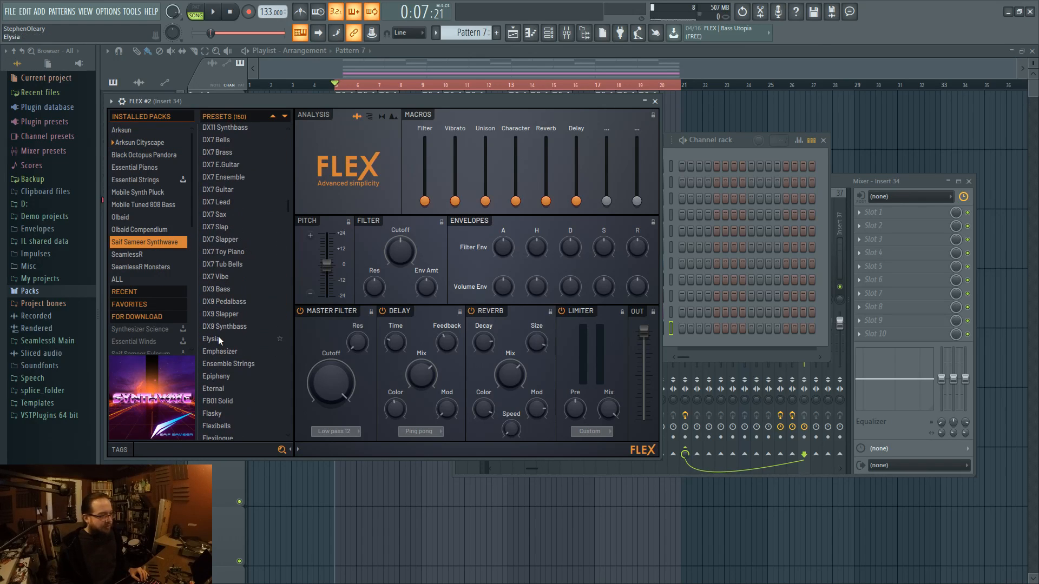
pyautogui.scroll(-8, 244, 368)
pyautogui.click(248, 380)
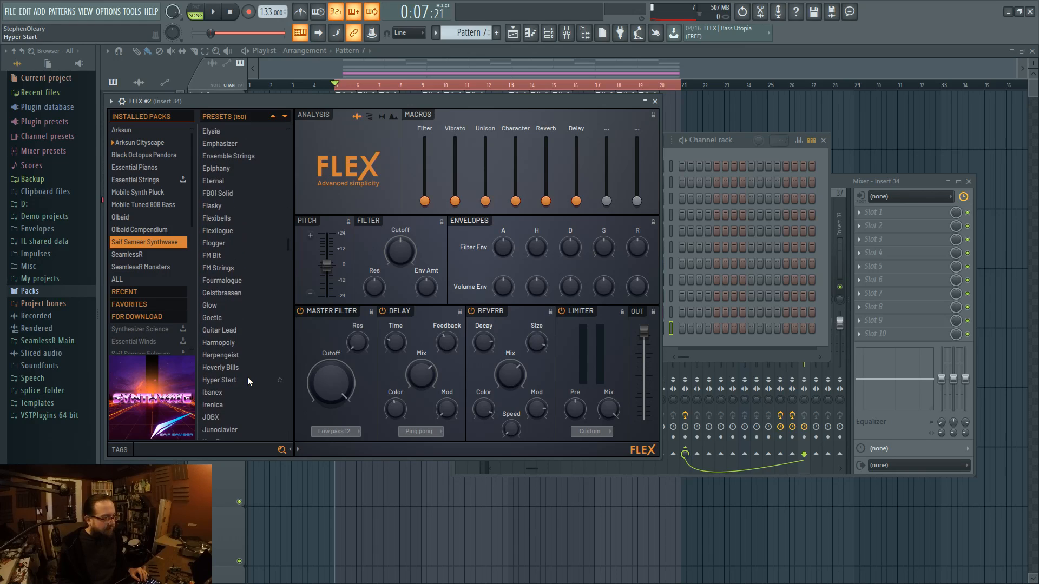
pyautogui.click(233, 206)
pyautogui.click(749, 145)
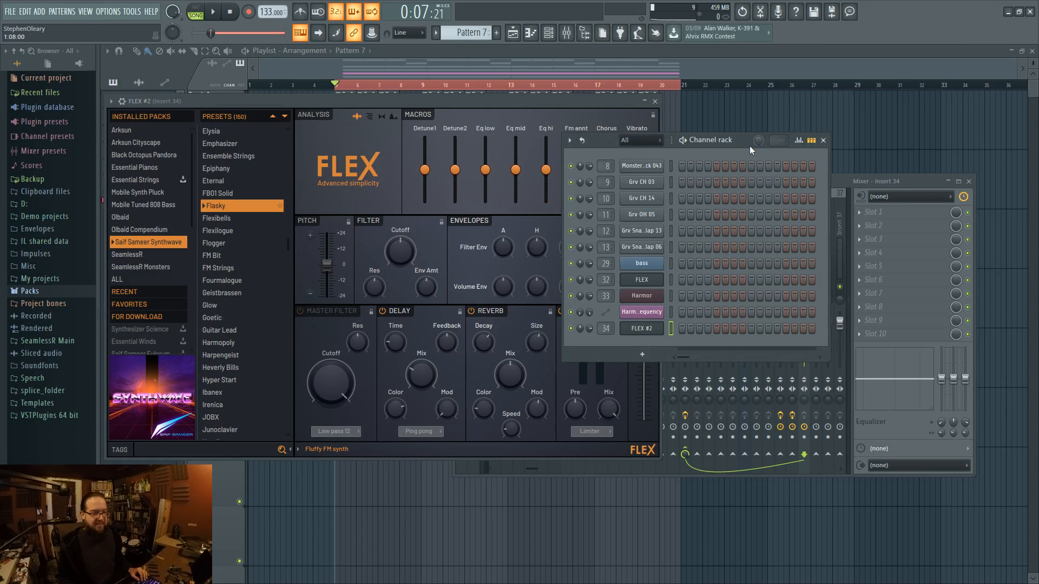
pyautogui.press('z')
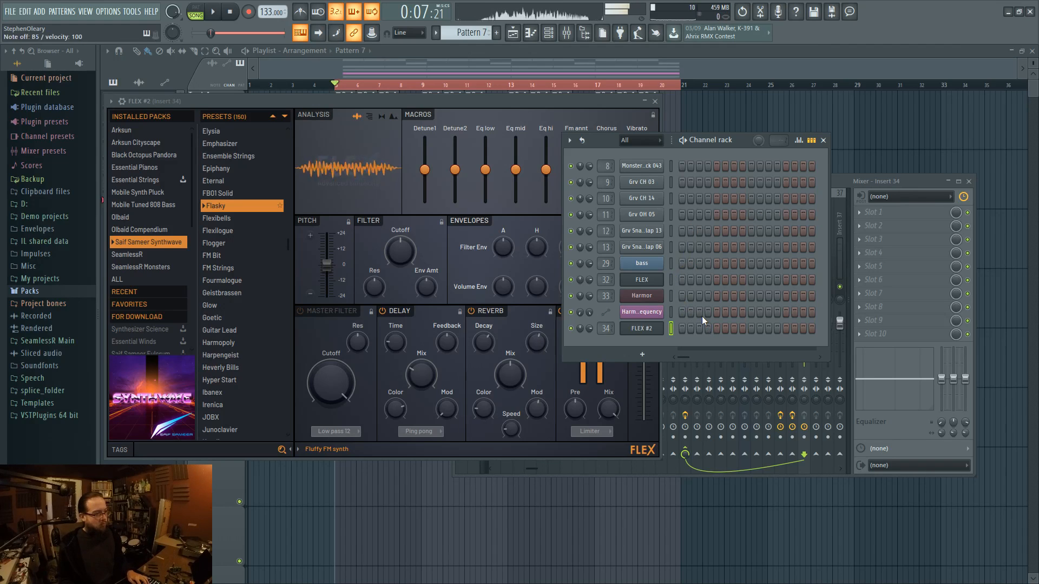
# - Start a melody in FLEX #2's piano roll with short notes E6, E7, C7 and B6 across bar 1
pyautogui.rightClick(655, 328)
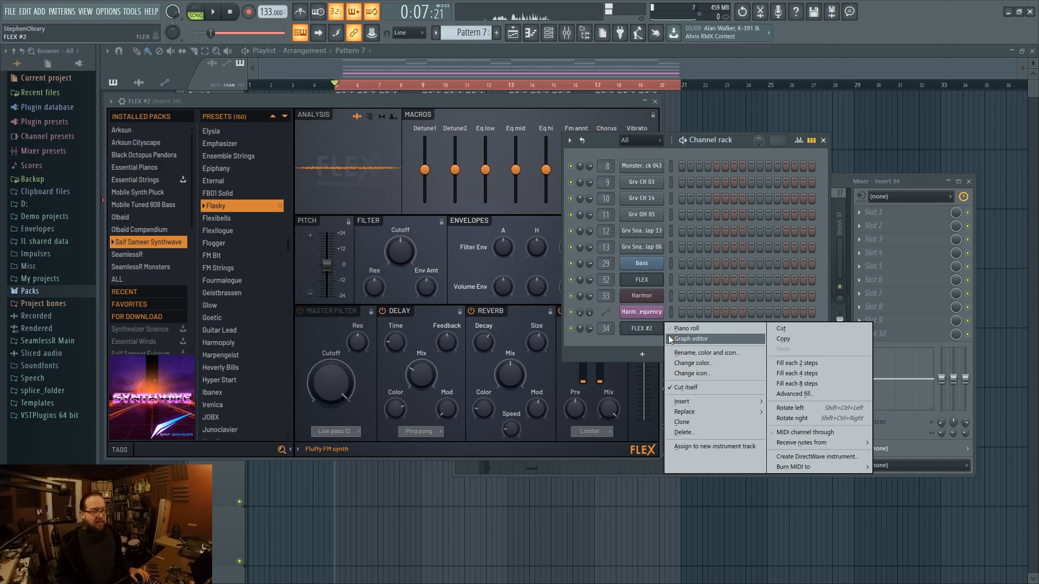
pyautogui.click(676, 329)
pyautogui.scroll(7, 430, 389)
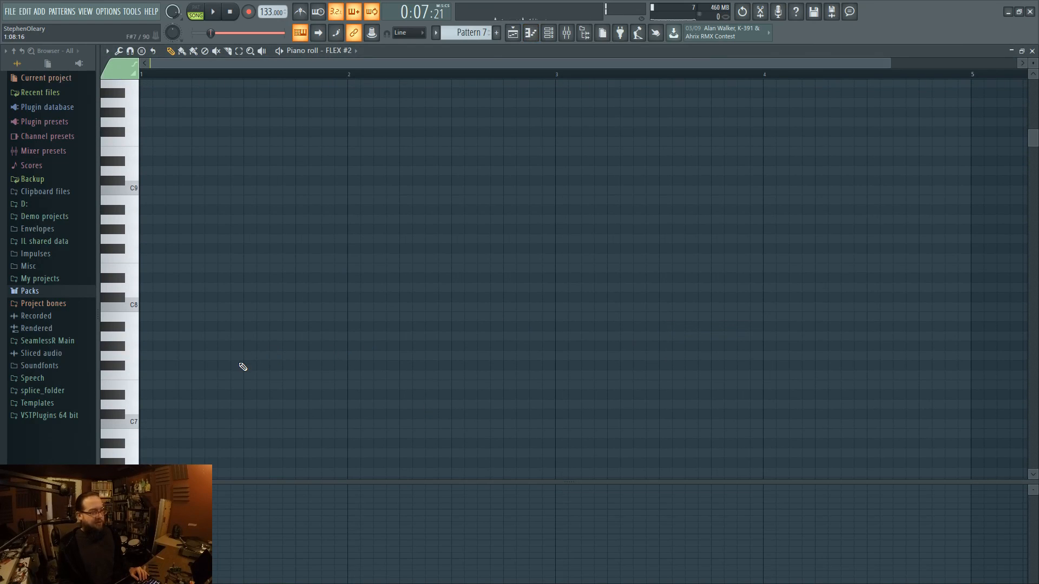
pyautogui.scroll(-2, 243, 364)
pyautogui.scroll(-2, 158, 329)
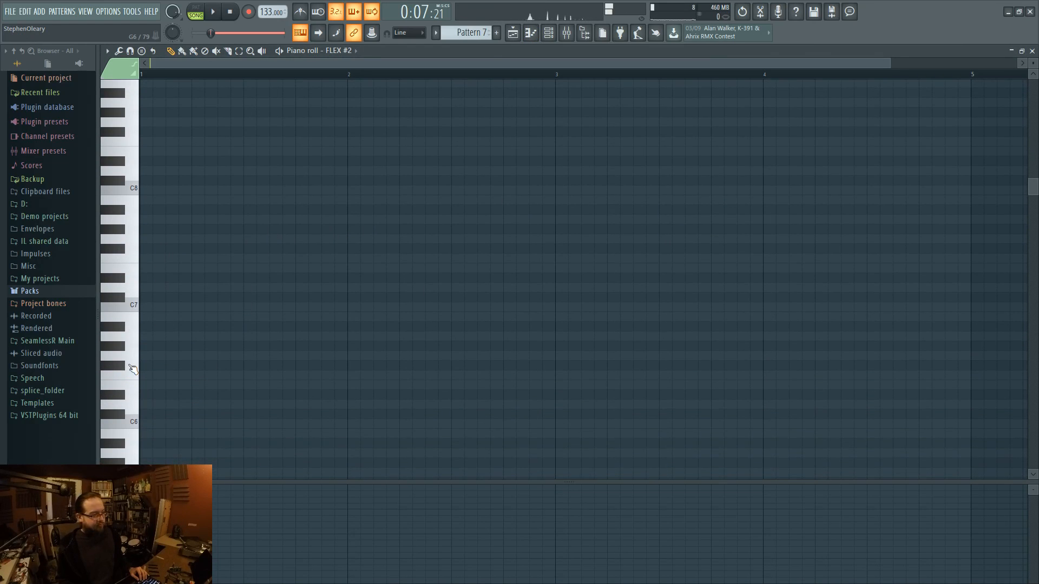
pyautogui.click(153, 385)
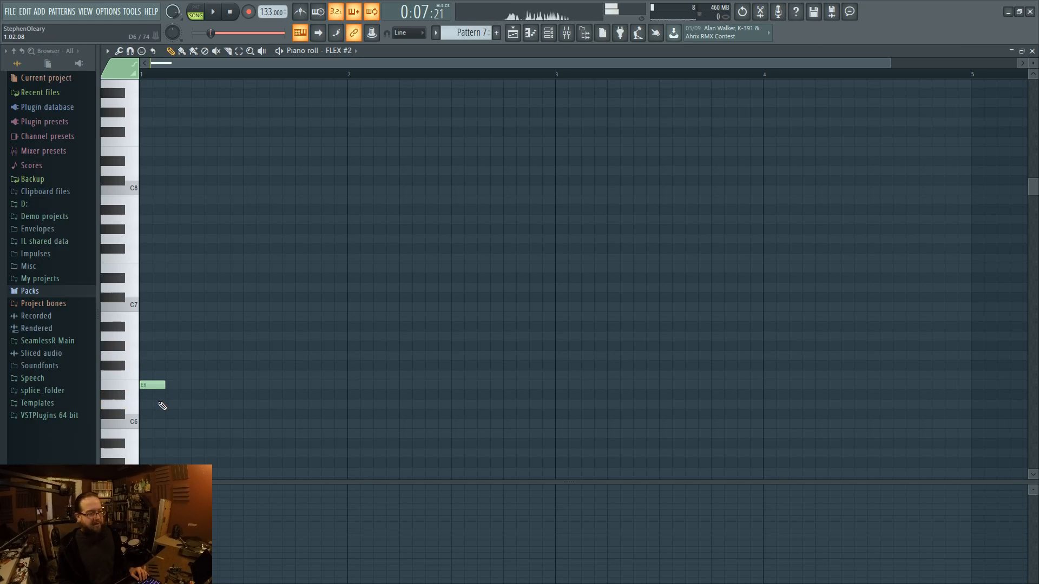
pyautogui.scroll(-2, 161, 403)
pyautogui.keyDown('ctrl'); pyautogui.scroll(2, 280, 353); pyautogui.keyUp('ctrl')
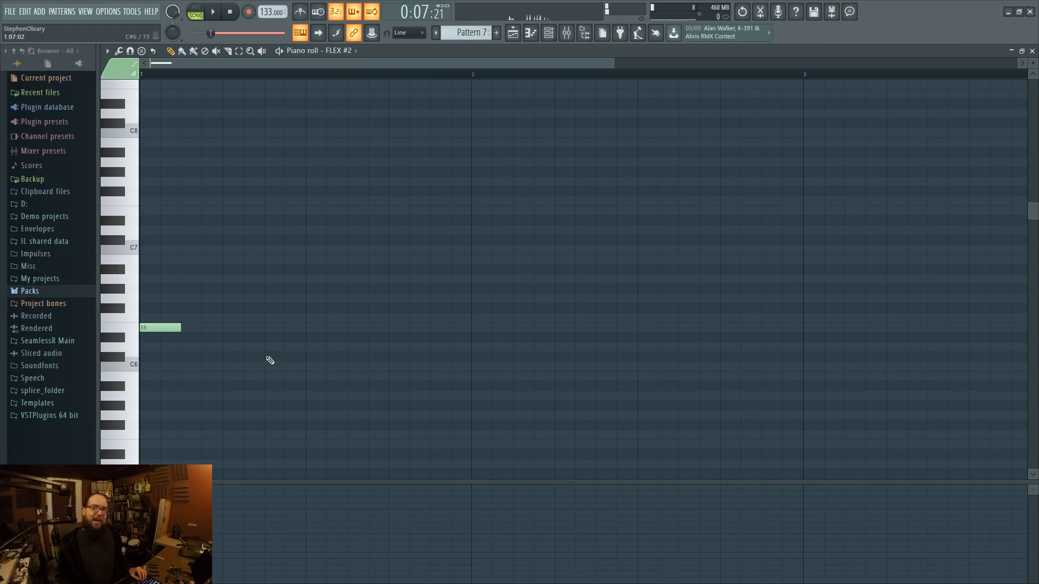
pyautogui.click(238, 212)
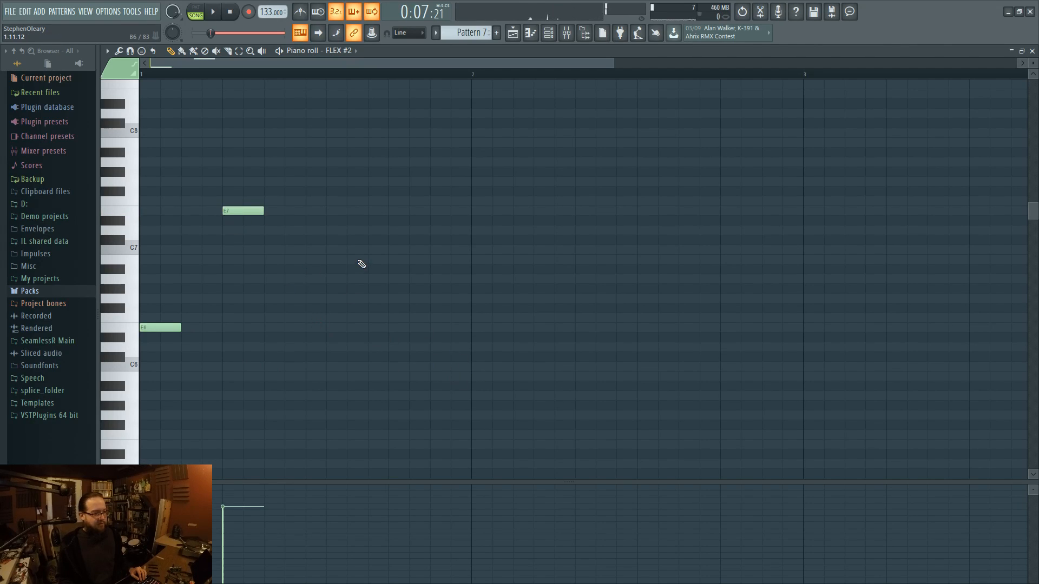
pyautogui.click(357, 250)
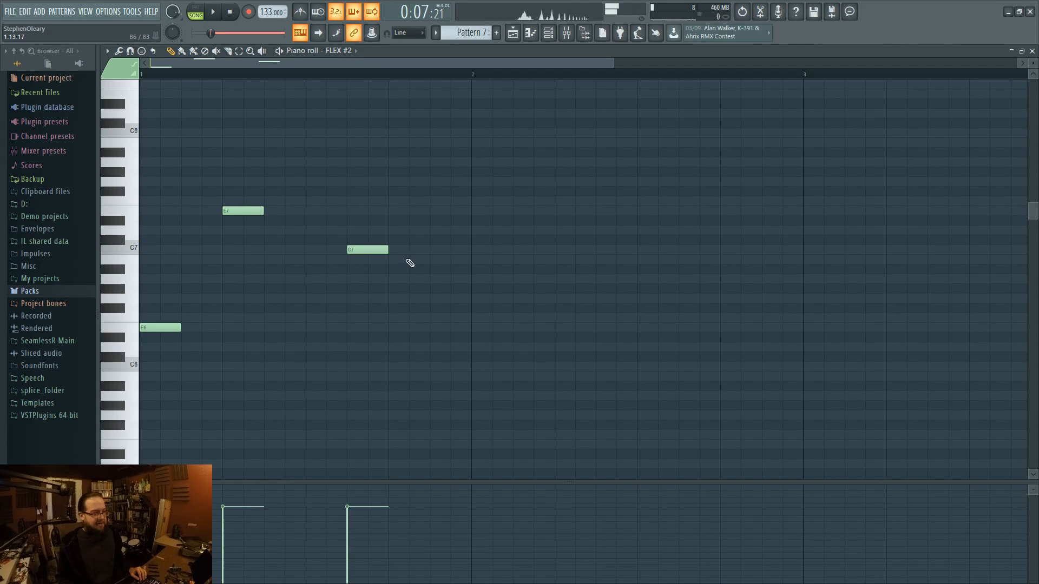
pyautogui.click(439, 259)
# - Continue the melody in bar 2 with short notes G6, E6, E6 and G7, one per beat
pyautogui.click(478, 298)
pyautogui.click(556, 328)
pyautogui.click(643, 328)
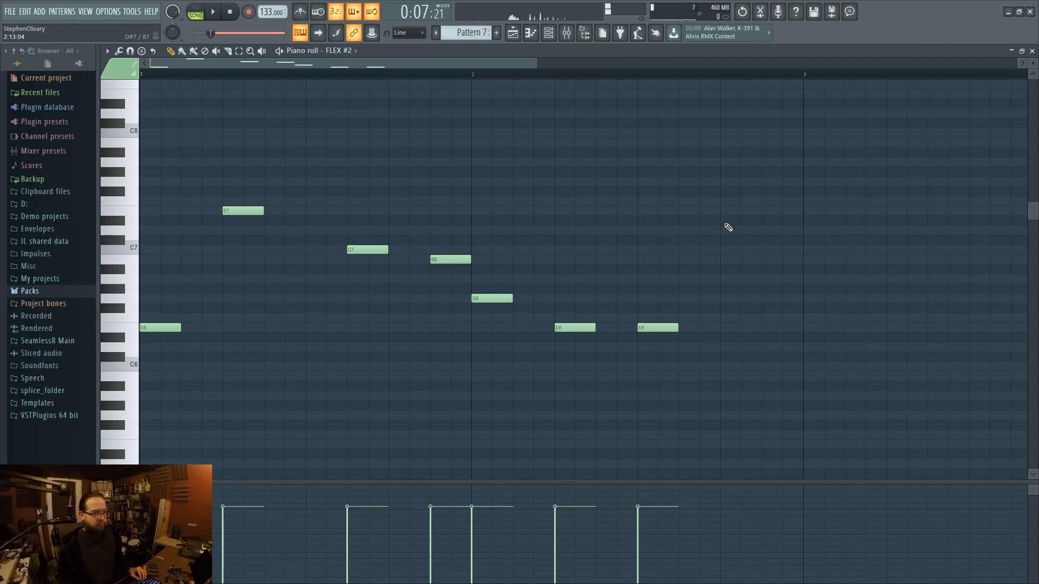
pyautogui.click(720, 184)
# - Transpose all the melody notes down one octave, then deselect them and play the melody in pattern mode
pyautogui.scroll(-2, 688, 278)
pyautogui.hotkey('ctrl', 'a')
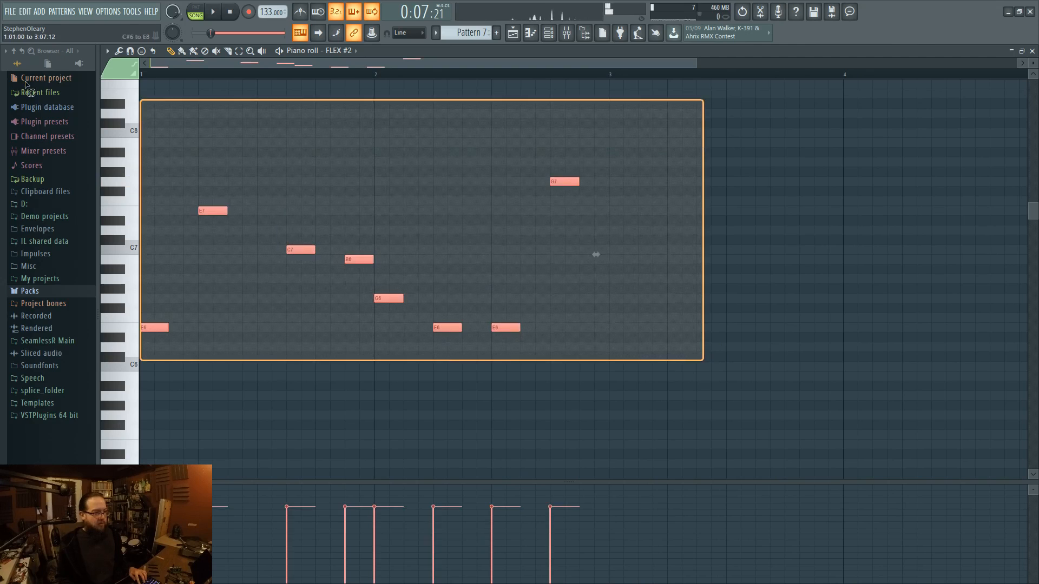
pyautogui.moveTo(143, 332); pyautogui.dragTo(144, 440)
pyautogui.hotkey('shift', 'Down')
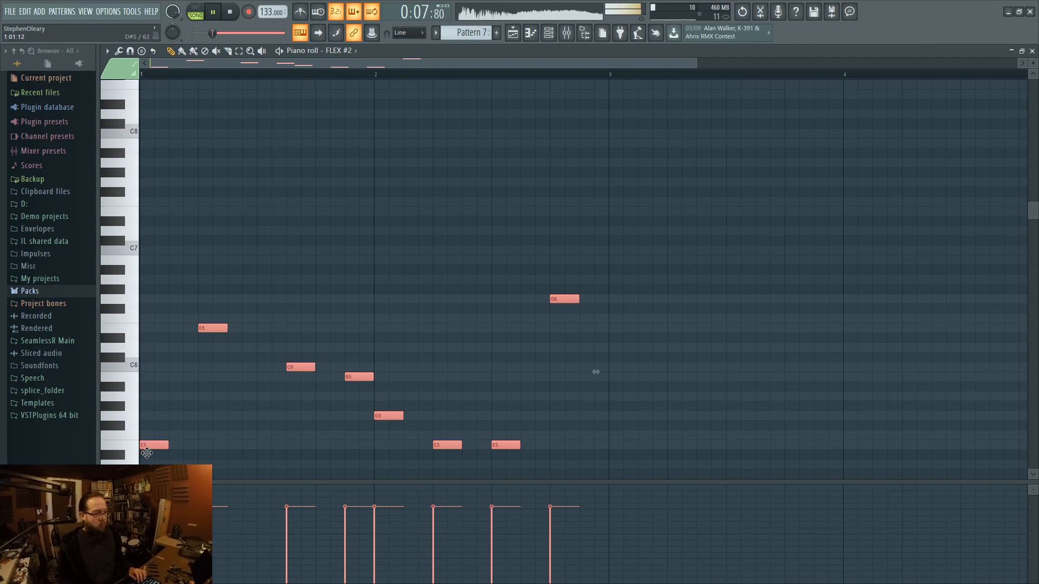
pyautogui.click(196, 15)
pyautogui.keyDown('ctrl'); pyautogui.click(364, 196); pyautogui.keyUp('ctrl')
pyautogui.scroll(-2, 394, 219)
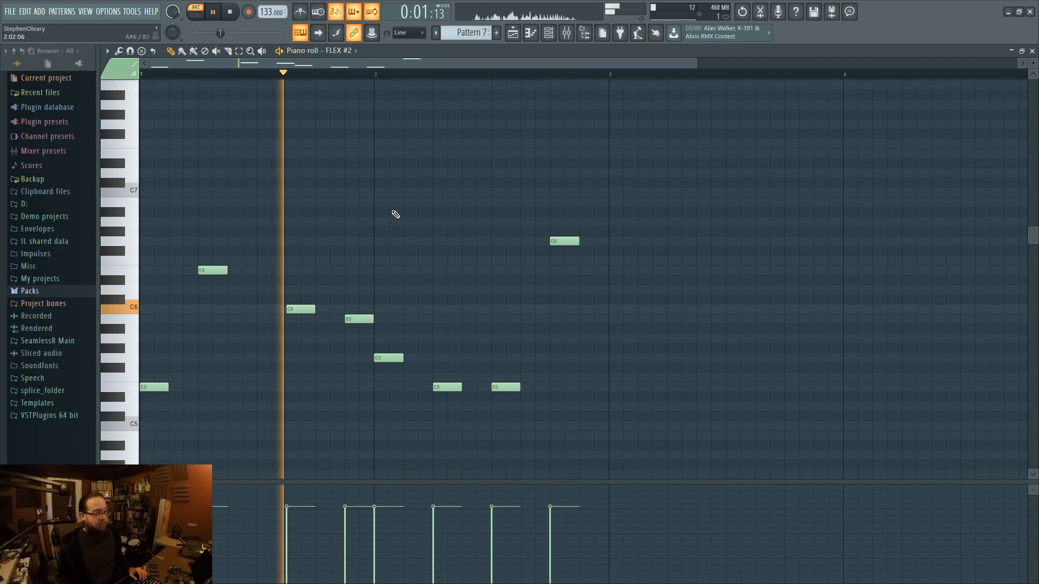
# - Duplicate the two-bar melody so the copy starts at bar 3, and raise the copy's second note to A6
pyautogui.moveTo(644, 457); pyautogui.dragTo(185, 206)
pyautogui.hotkey('ctrl', 'b')
pyautogui.scroll(-1, 521, 376)
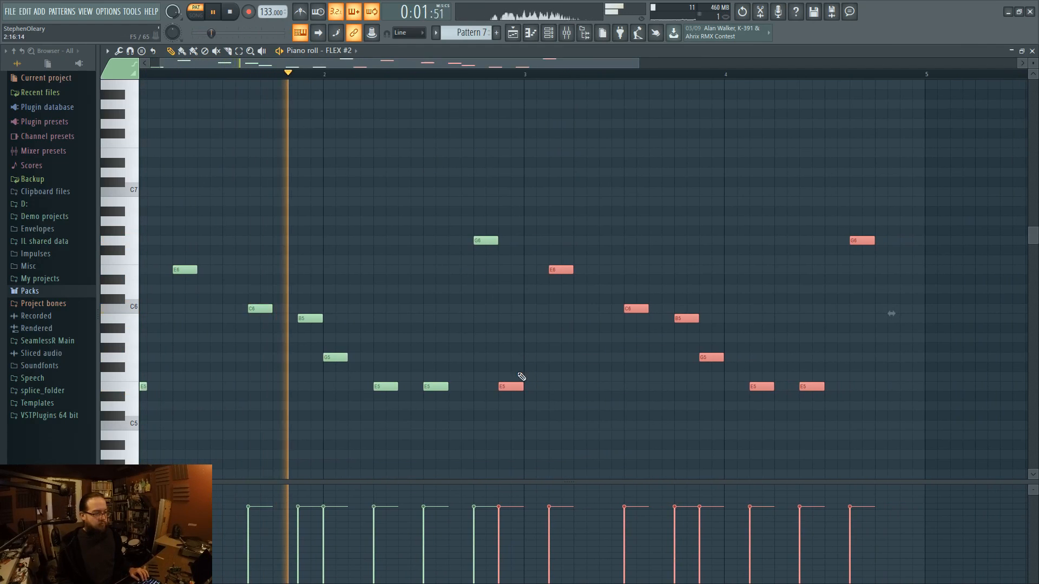
pyautogui.moveTo(500, 388); pyautogui.dragTo(526, 388)
pyautogui.keyDown('ctrl'); pyautogui.click(563, 336); pyautogui.keyUp('ctrl')
pyautogui.moveTo(588, 270); pyautogui.dragTo(588, 222)
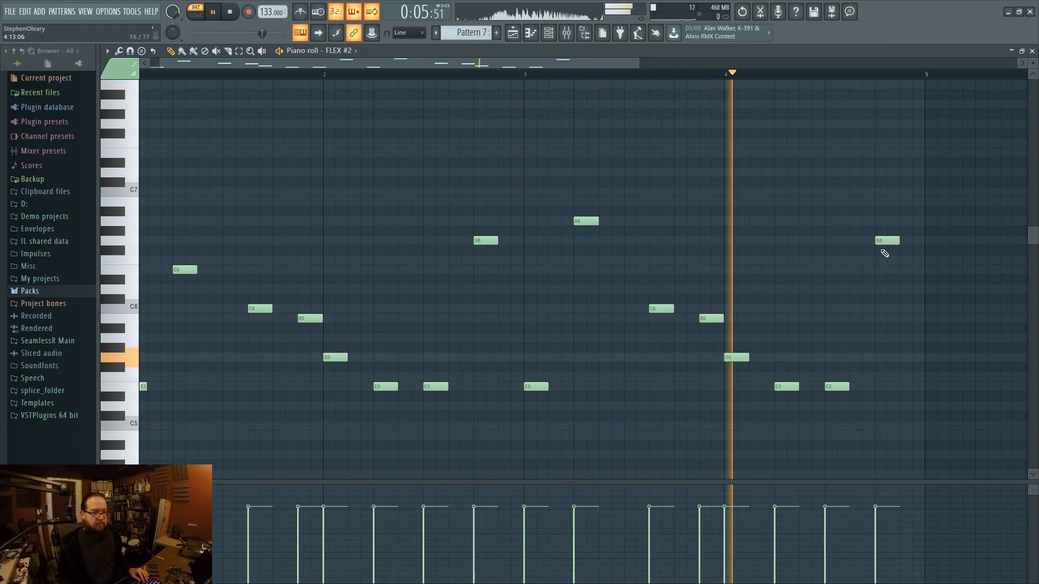
# - Duplicate the whole four-bar FLEX #2 melody so the copy starts at bar 5, and deselect the notes
pyautogui.scroll(-1, 834, 422)
pyautogui.hotkey('ctrl', 'a')
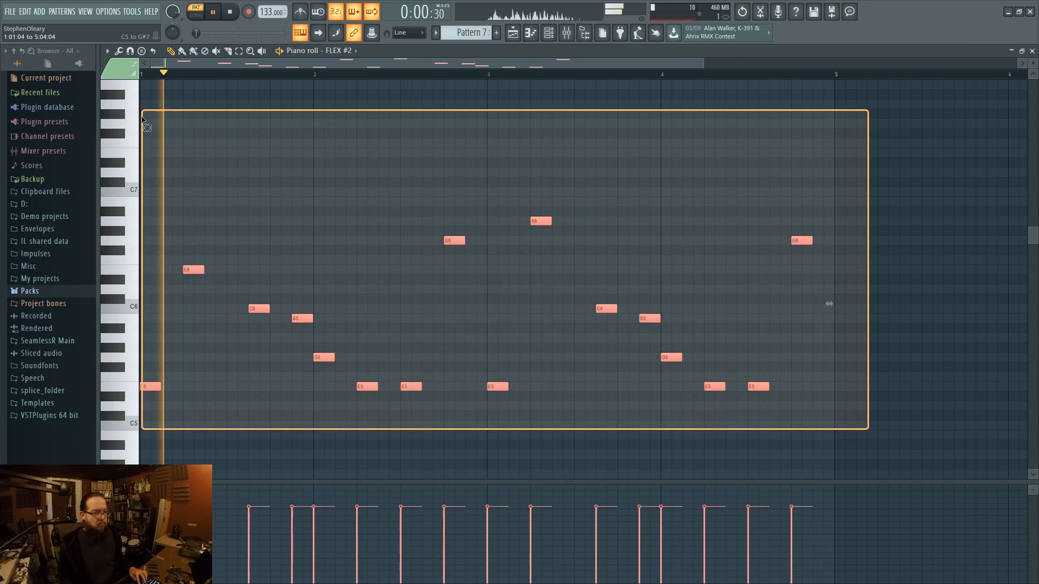
pyautogui.hotkey('ctrl', 'b')
pyautogui.scroll(-2, 505, 274)
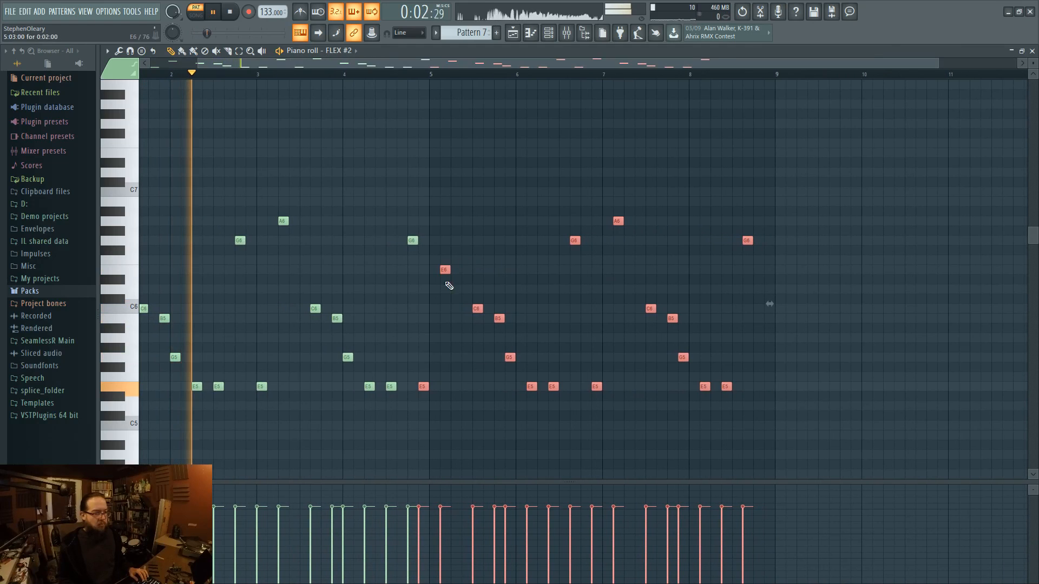
pyautogui.moveTo(425, 387); pyautogui.dragTo(434, 386)
pyautogui.moveTo(434, 290); pyautogui.dragTo(494, 285)
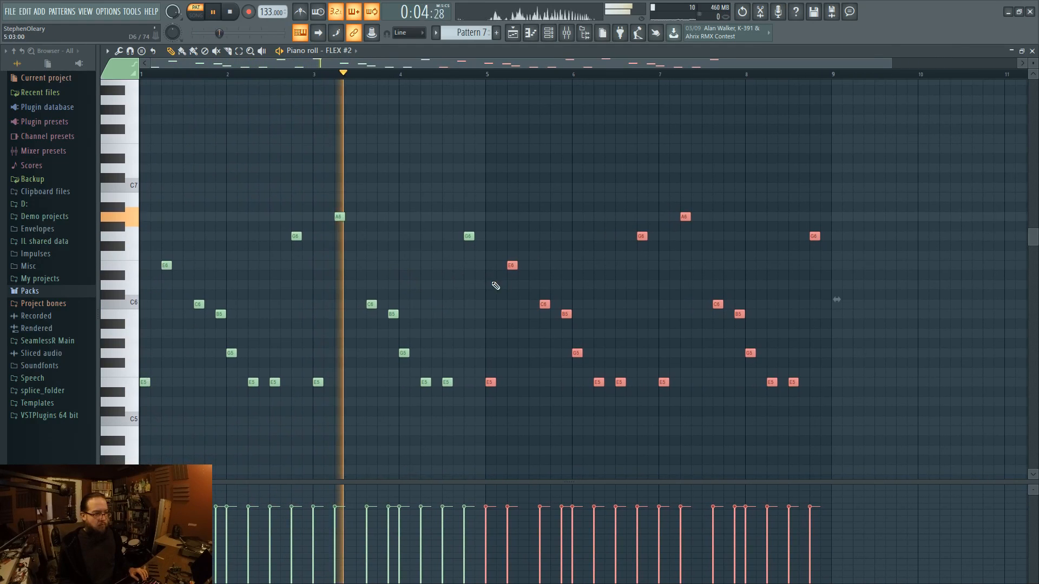
pyautogui.hotkey('ctrl', 'd')
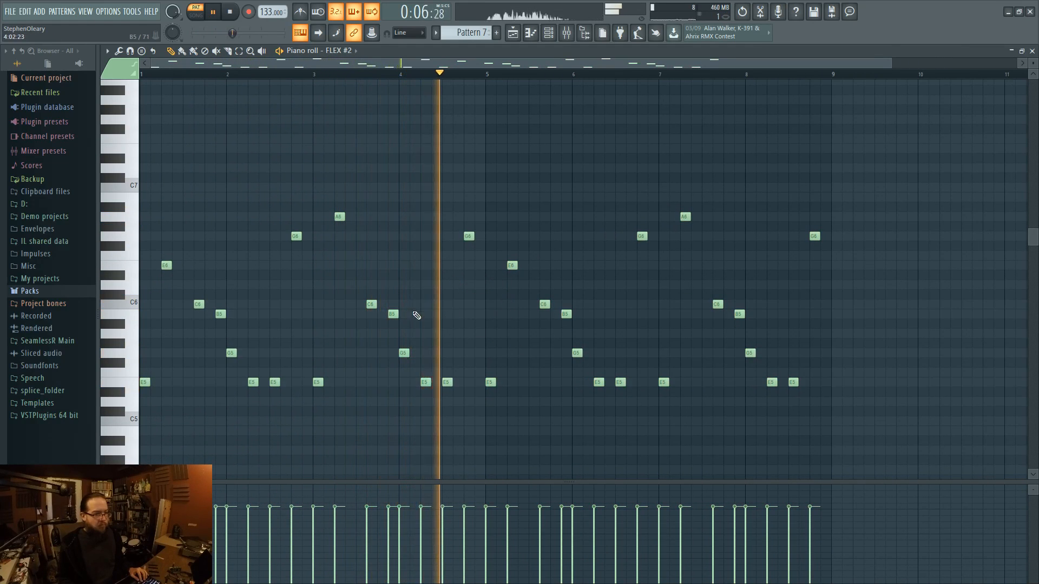
# - Vary the melody: lower bar 3's A6 to G6, swap bars 6 and 7's high notes to A6 and G6, and lower the last note to D6
pyautogui.moveTo(339, 217); pyautogui.dragTo(339, 236)
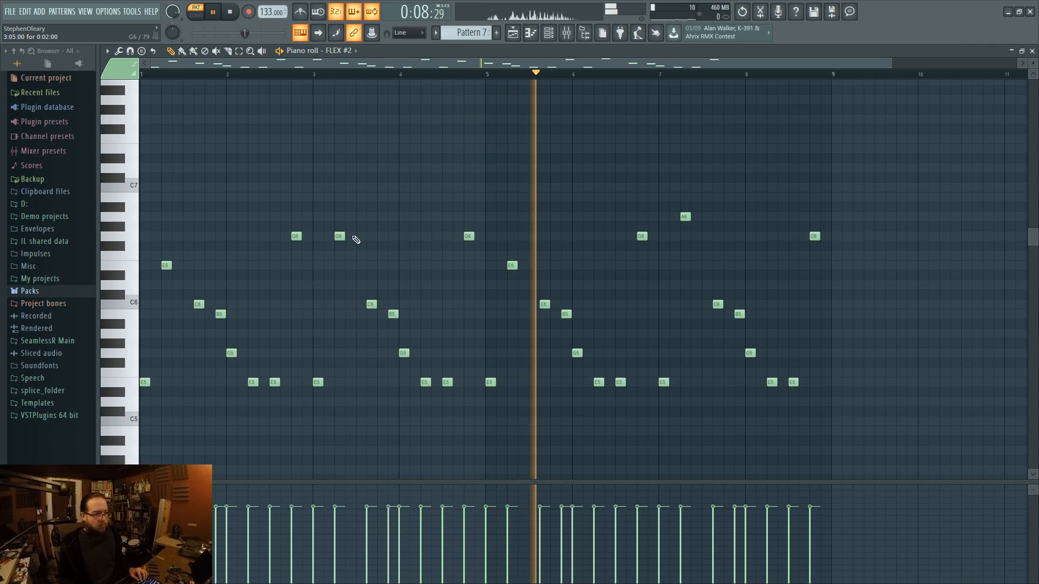
pyautogui.moveTo(640, 238); pyautogui.dragTo(684, 236)
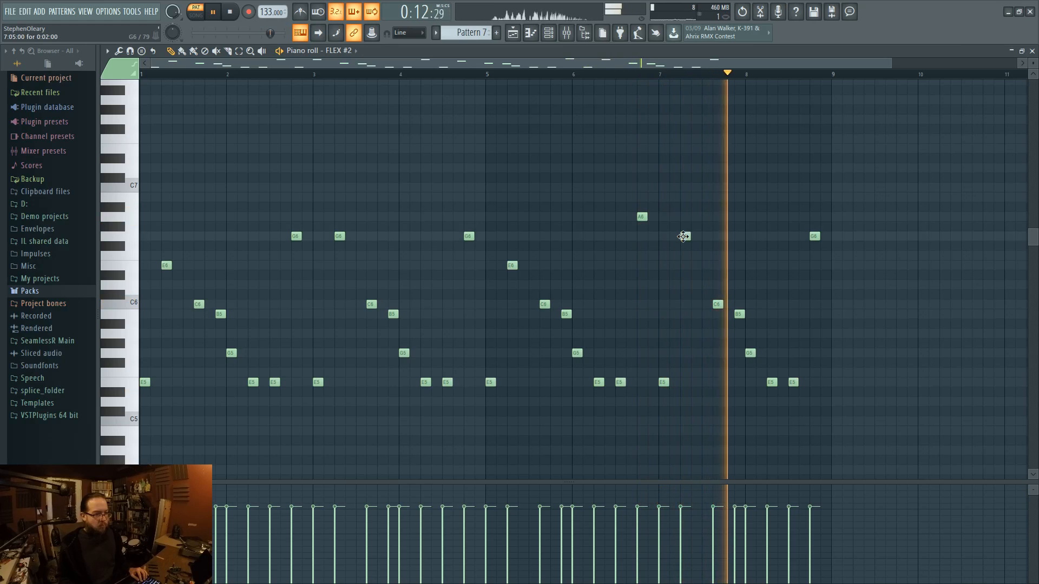
pyautogui.moveTo(814, 236); pyautogui.dragTo(814, 285)
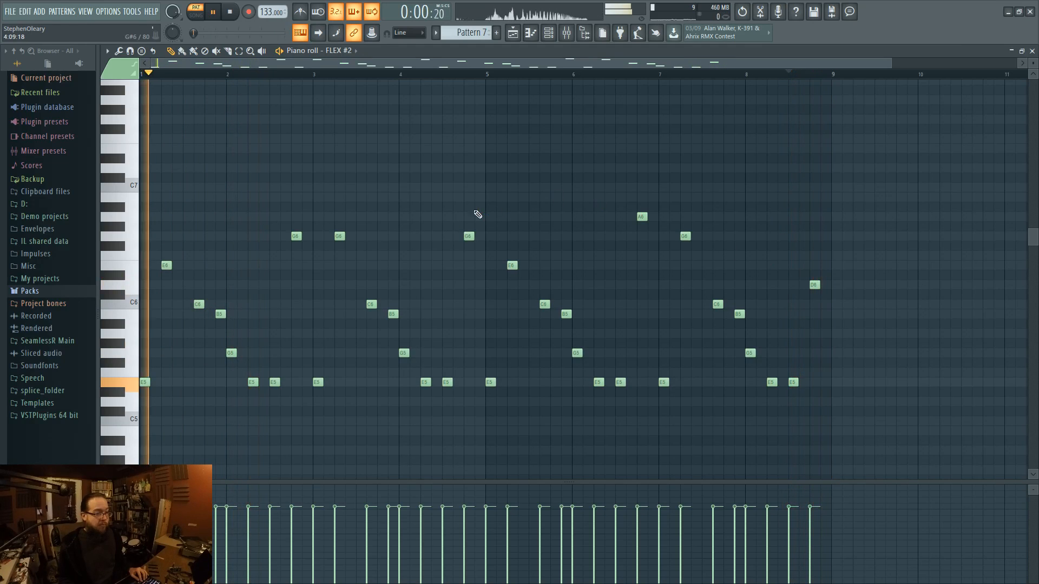
# - Place Pattern 7 on Track 7 at bars 5 and 13 in the playlist, and switch to song playback
pyautogui.scroll(-3, 518, 131)
pyautogui.press('F5')
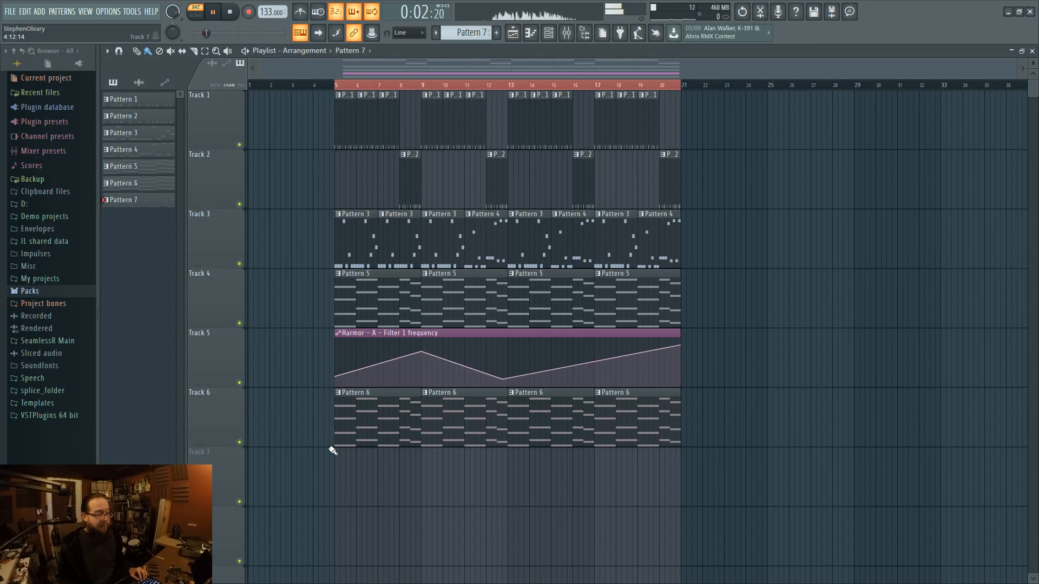
pyautogui.click(345, 458)
pyautogui.moveTo(343, 456); pyautogui.dragTo(567, 466)
pyautogui.keyDown('ctrl'); pyautogui.click(807, 392); pyautogui.keyUp('ctrl')
pyautogui.press('l')
# - Try routing FLEX #2 to mixer insert 35 while playing the song, and return it to insert 34
pyautogui.press('F9')
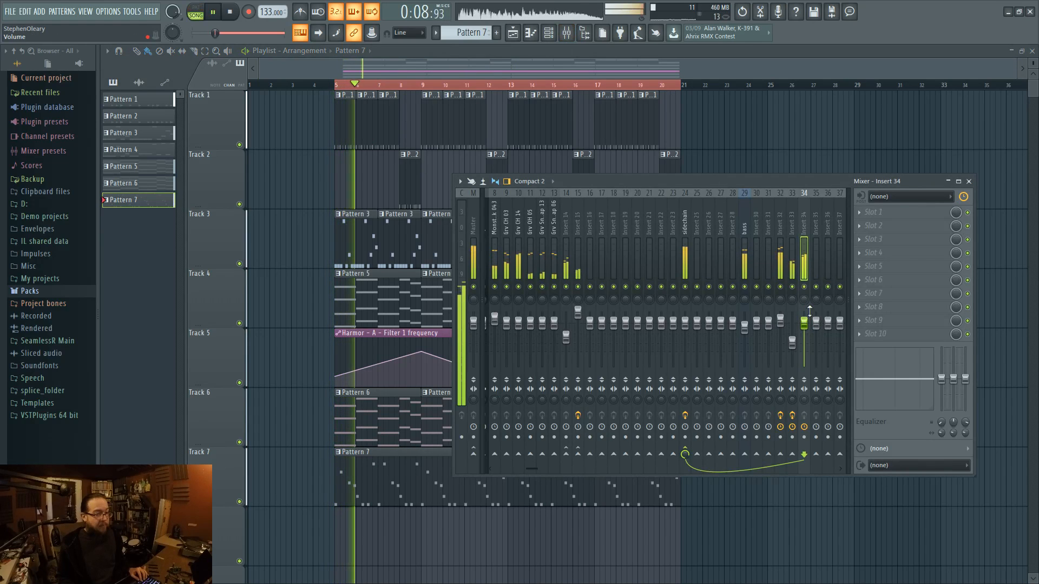
pyautogui.press('space')
pyautogui.press('F6')
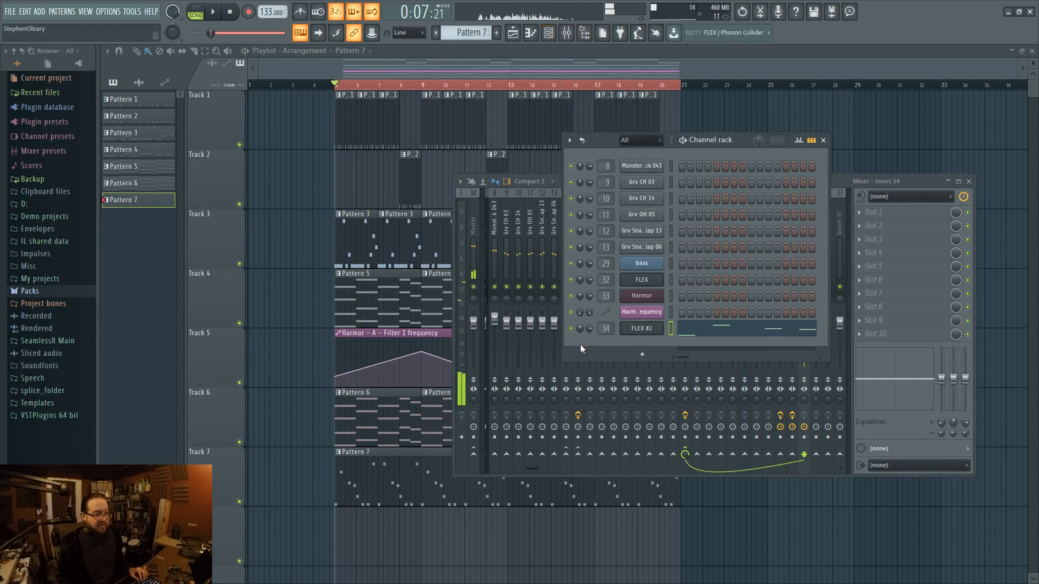
pyautogui.scroll(1, 608, 327)
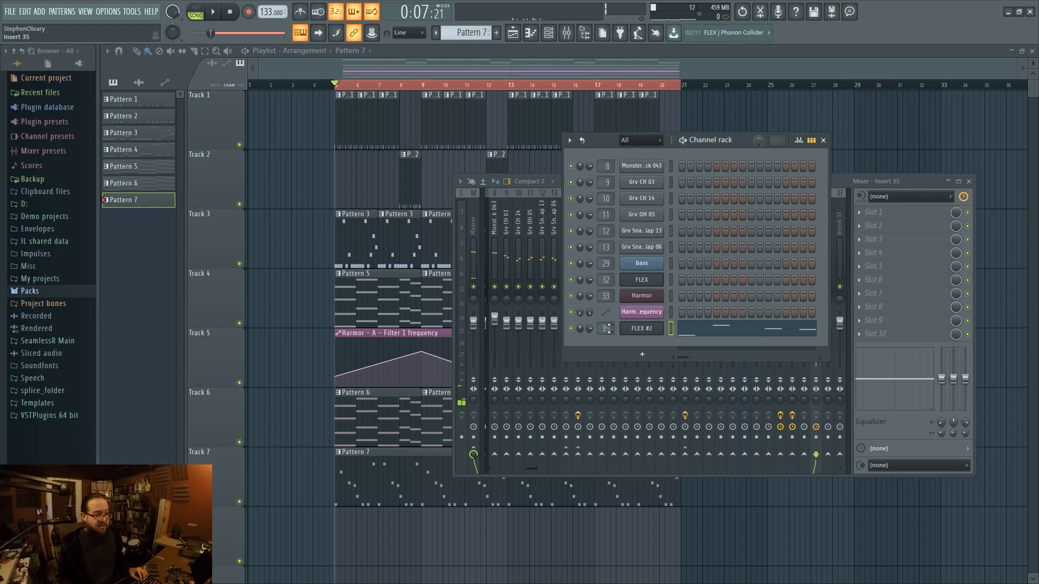
pyautogui.press('space')
pyautogui.press('space')
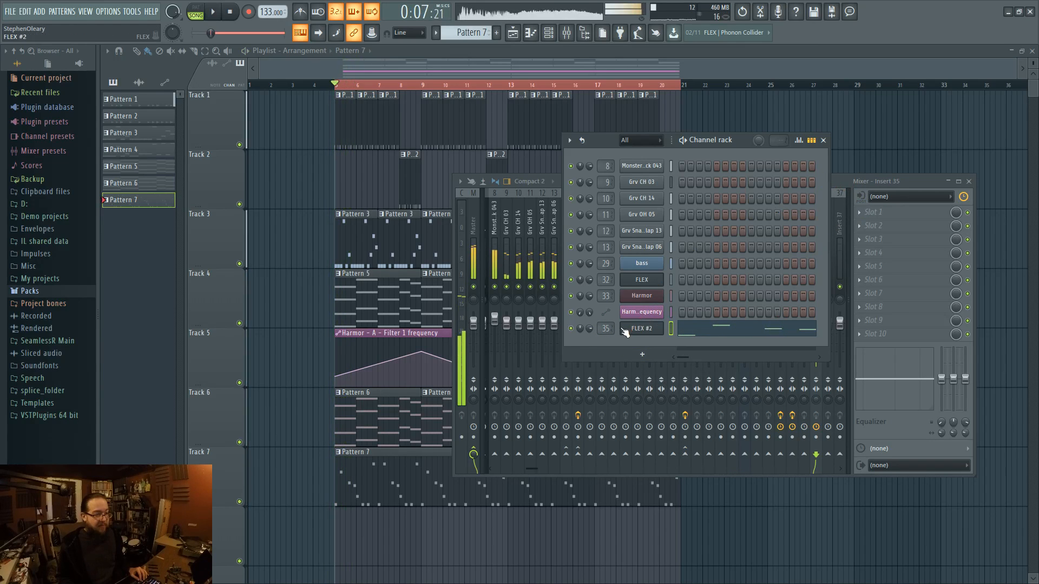
pyautogui.scroll(-1, 604, 329)
# - Send mixer insert 34 to the master at about 74% alongside its sidechain routing, and play the song
pyautogui.press('F9')
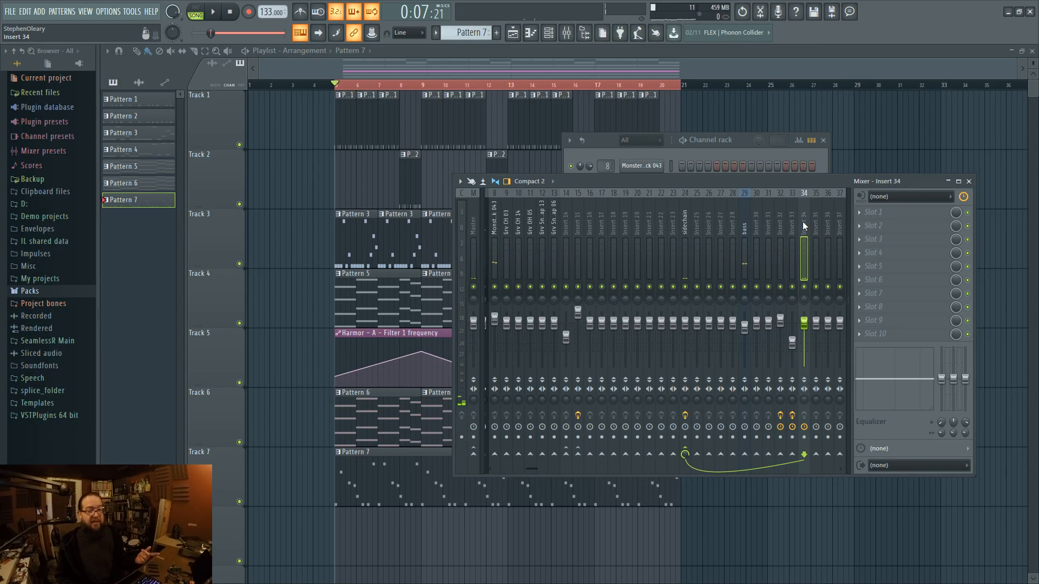
pyautogui.click(474, 457)
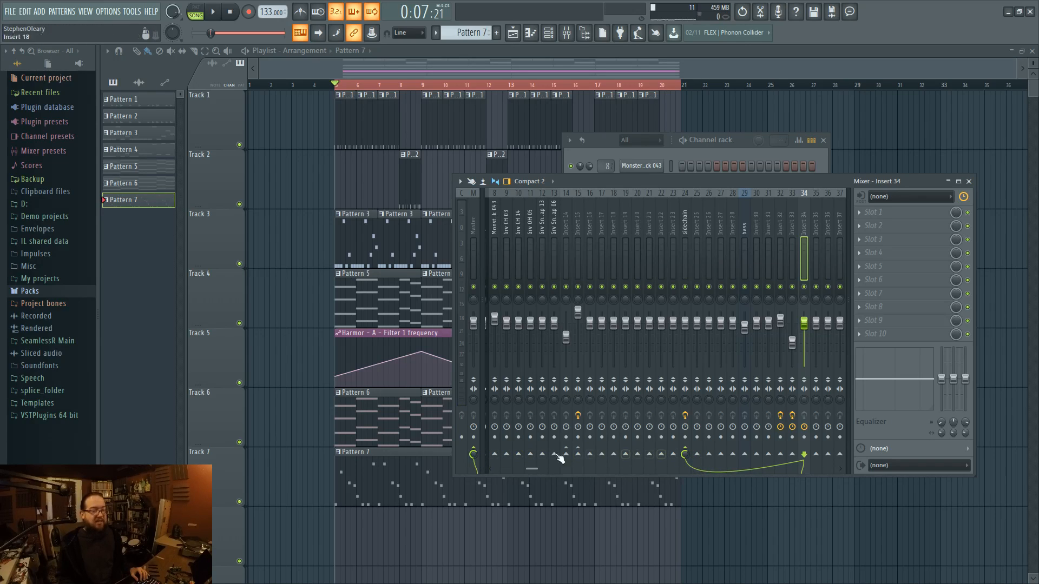
pyautogui.press('space')
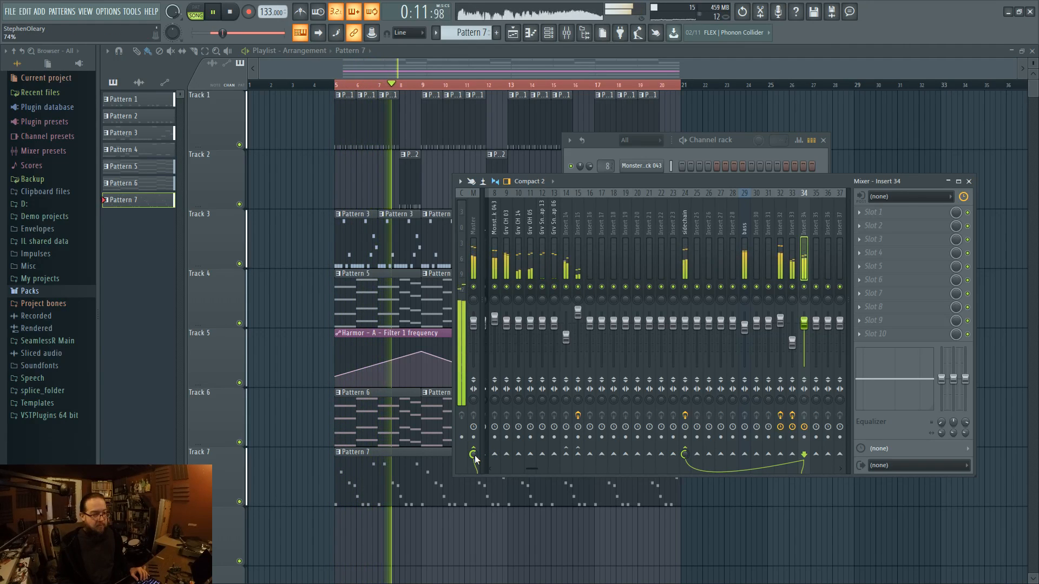
# - Load Fruity Parametric EQ 2 in the first effect slot of mixer insert 34
pyautogui.click(876, 212)
pyautogui.moveTo(873, 226)
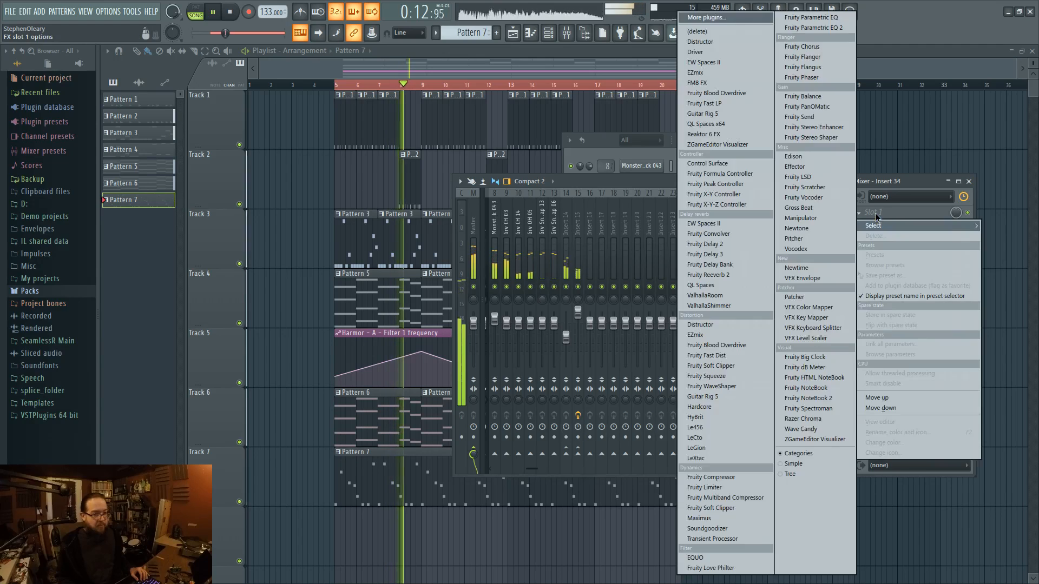
pyautogui.click(823, 28)
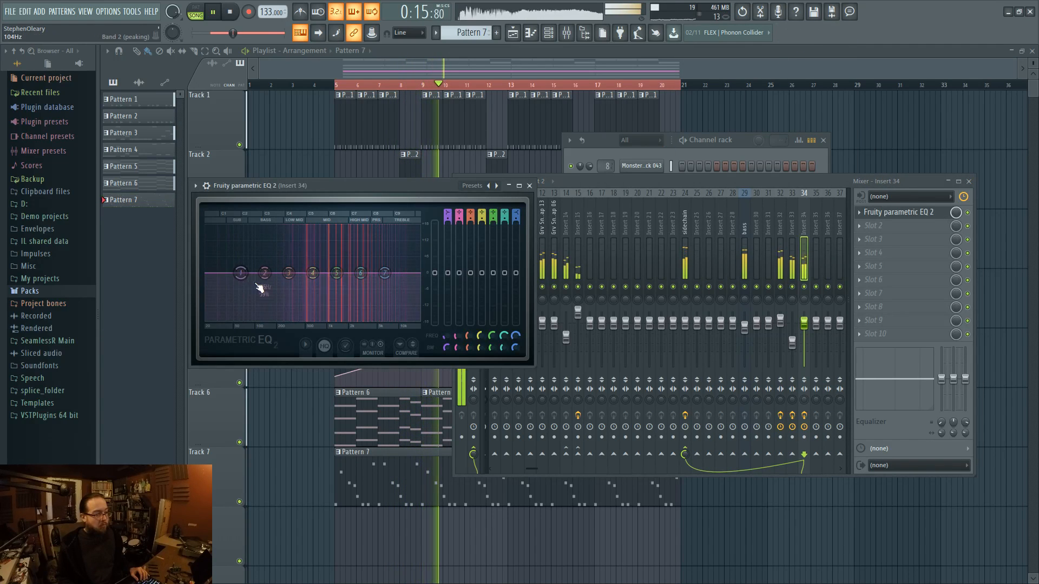
# - Shape the EQ by cutting the lows with band 1, slightly lowering band 4 and boosting band 6, and close the open windows
pyautogui.moveTo(262, 290); pyautogui.dragTo(249, 305)
pyautogui.moveTo(314, 274); pyautogui.dragTo(348, 257)
pyautogui.moveTo(249, 306); pyautogui.dragTo(262, 309)
pyautogui.click(652, 179)
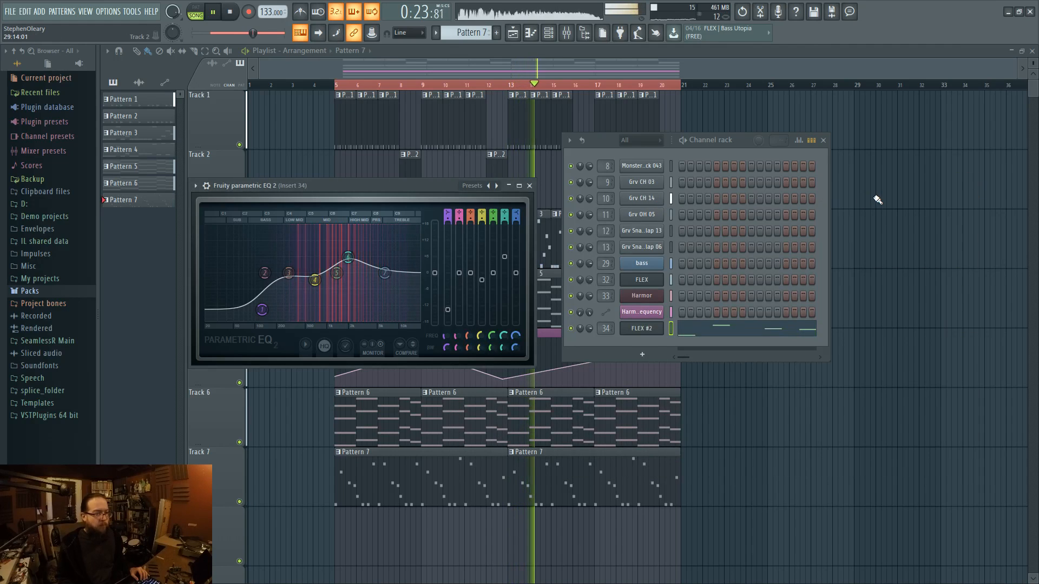
pyautogui.press('F12')
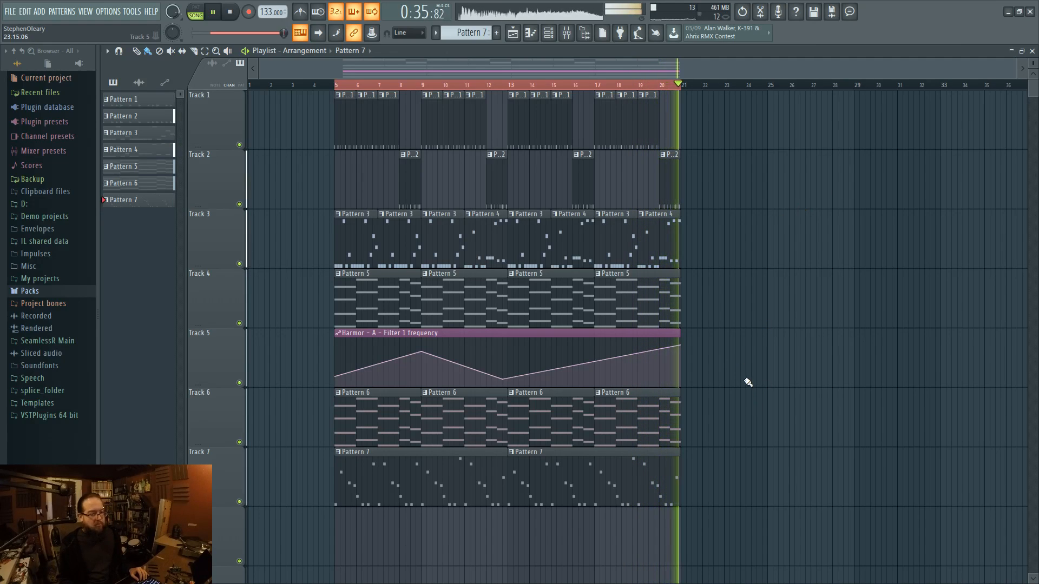
# - Stop playback, open Pattern 7 in the piano roll and raise the last melody note to E6
pyautogui.press('space')
pyautogui.doubleClick(657, 471)
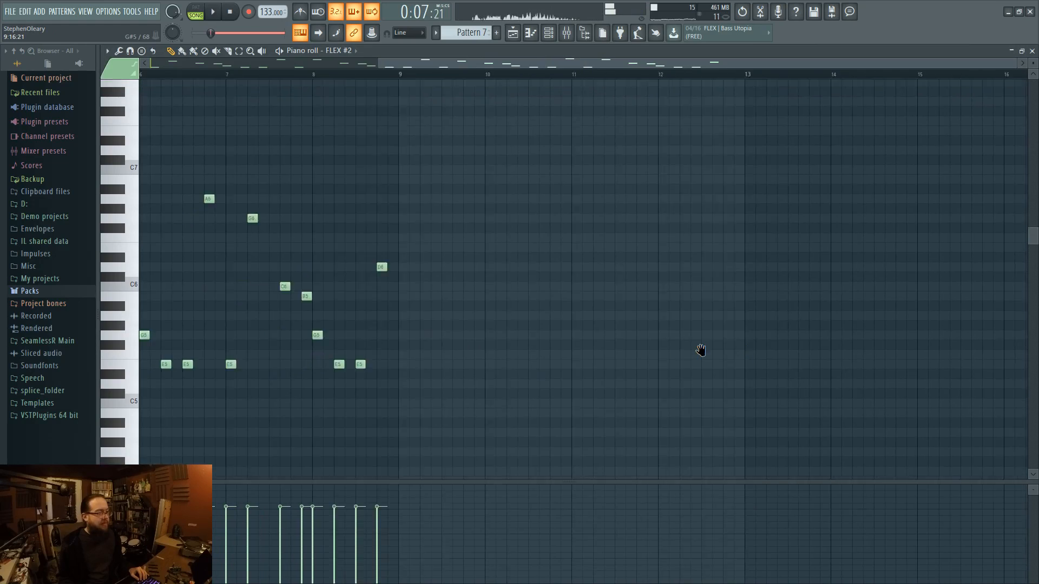
pyautogui.click(680, 267)
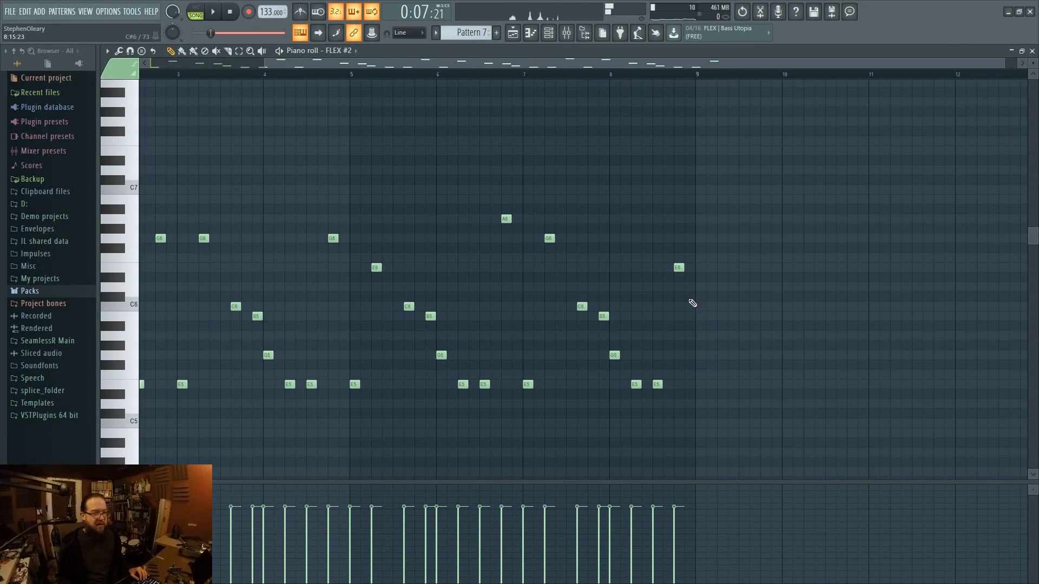
pyautogui.click(700, 289)
pyautogui.click(722, 268)
pyautogui.rightClick(723, 269)
pyautogui.rightClick(701, 287)
# - Return to the playlist and clear the time selection covering bars 5 to 20
pyautogui.moveTo(620, 368); pyautogui.dragTo(756, 357)
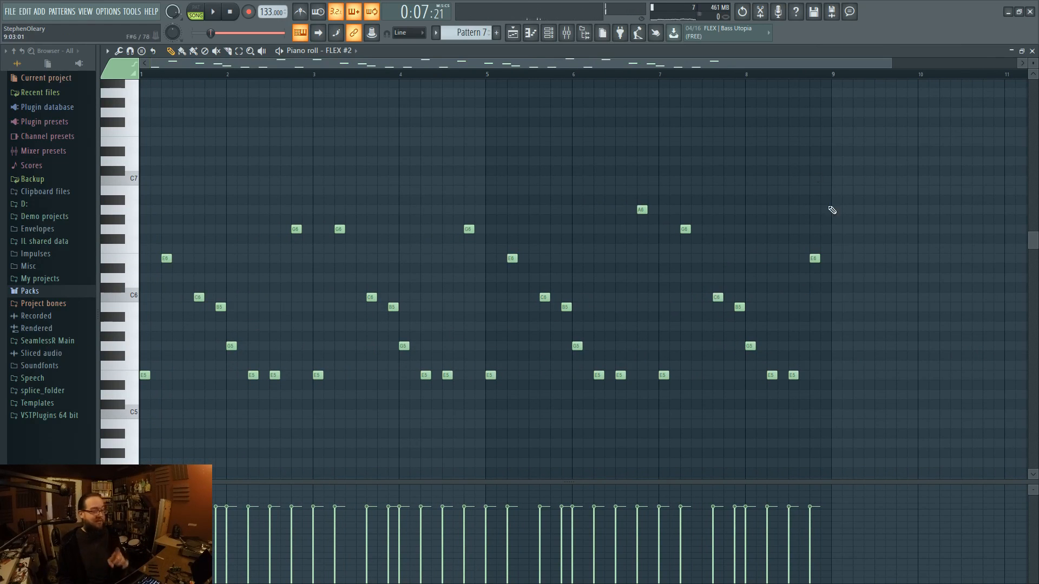
pyautogui.press('F5')
pyautogui.scroll(-1, 747, 377)
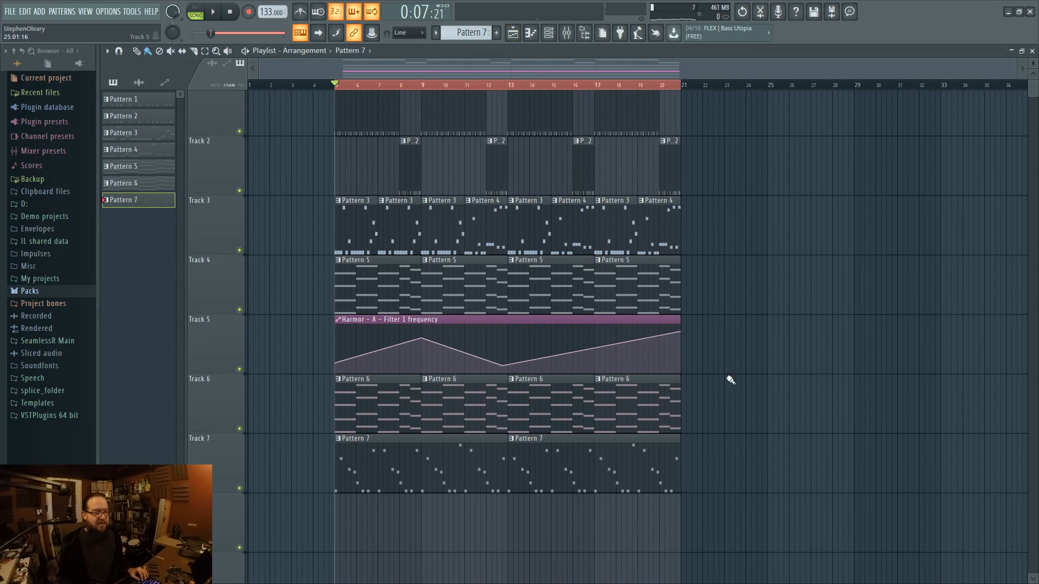
pyautogui.scroll(1, 768, 401)
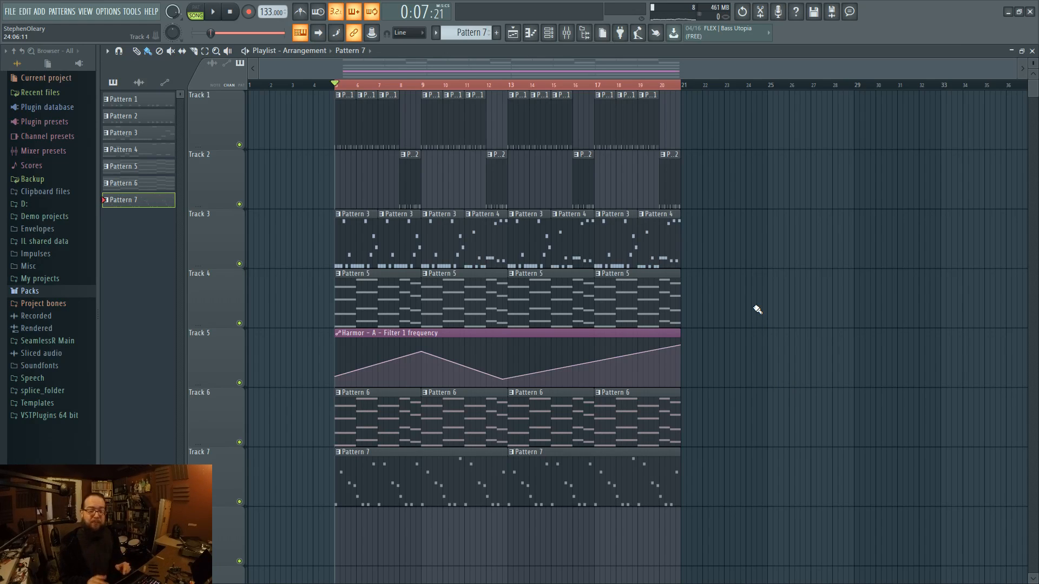
pyautogui.doubleClick(542, 89)
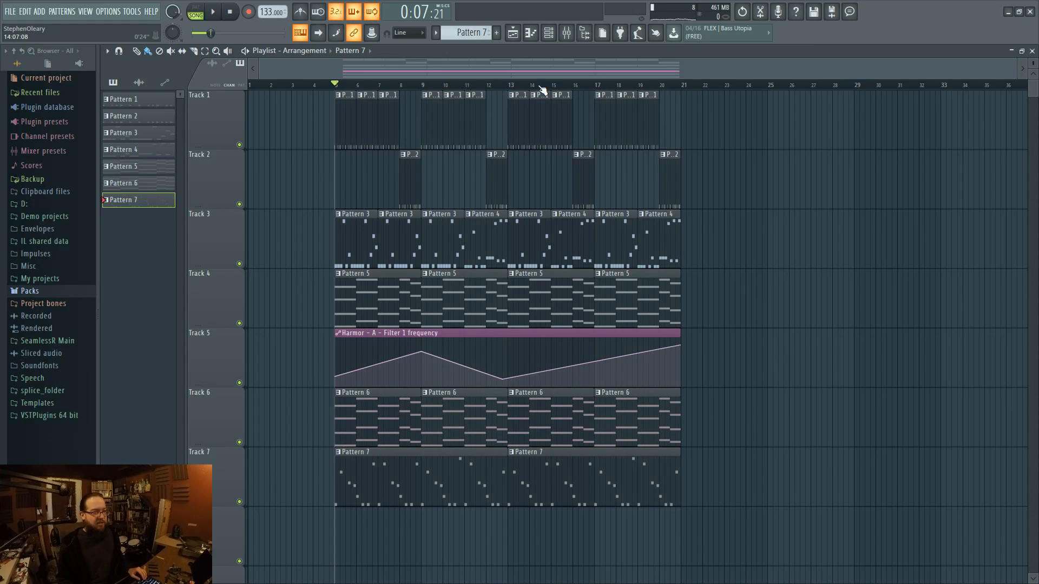
pyautogui.scroll(1, 758, 330)
pyautogui.scroll(-1, 755, 340)
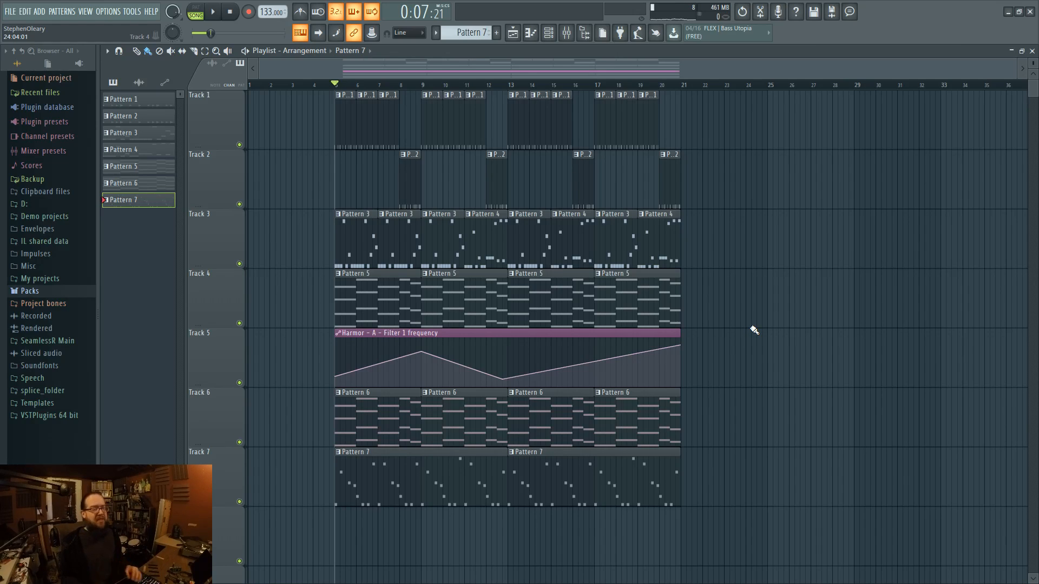
# - Select all the playlist clips and duplicate them so the copy starts at bar 21
pyautogui.moveTo(319, 130); pyautogui.dragTo(848, 529)
pyautogui.hotkey('ctrl', 'b')
pyautogui.scroll(-1, 777, 455)
pyautogui.scroll(-1, 771, 449)
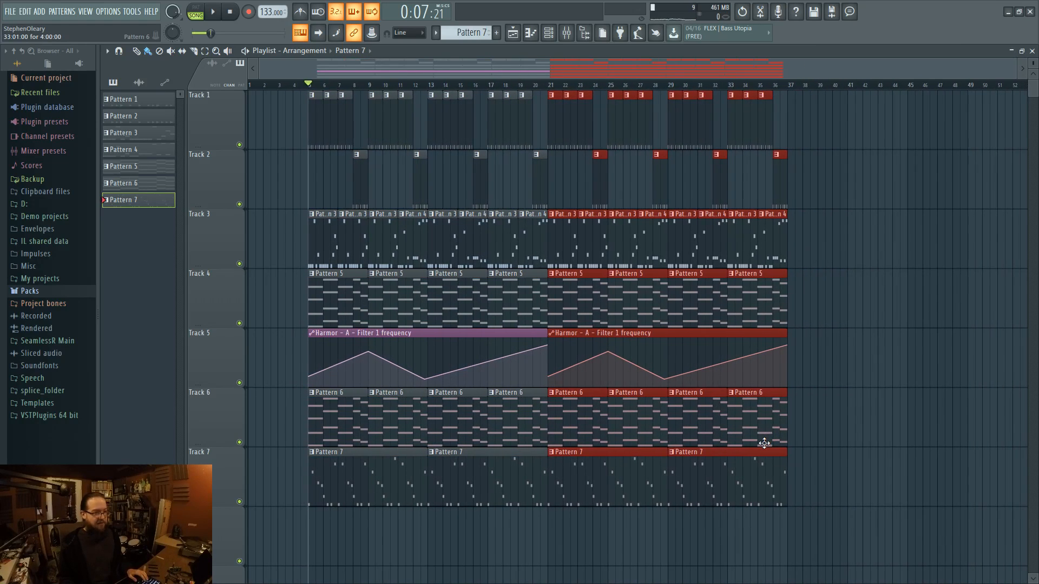
# - Select all the playlist clips, move the whole block to start at bar 49 and deselect it
pyautogui.moveTo(292, 126); pyautogui.dragTo(947, 503)
pyautogui.moveTo(331, 475); pyautogui.dragTo(748, 470)
pyautogui.scroll(-3, 748, 470)
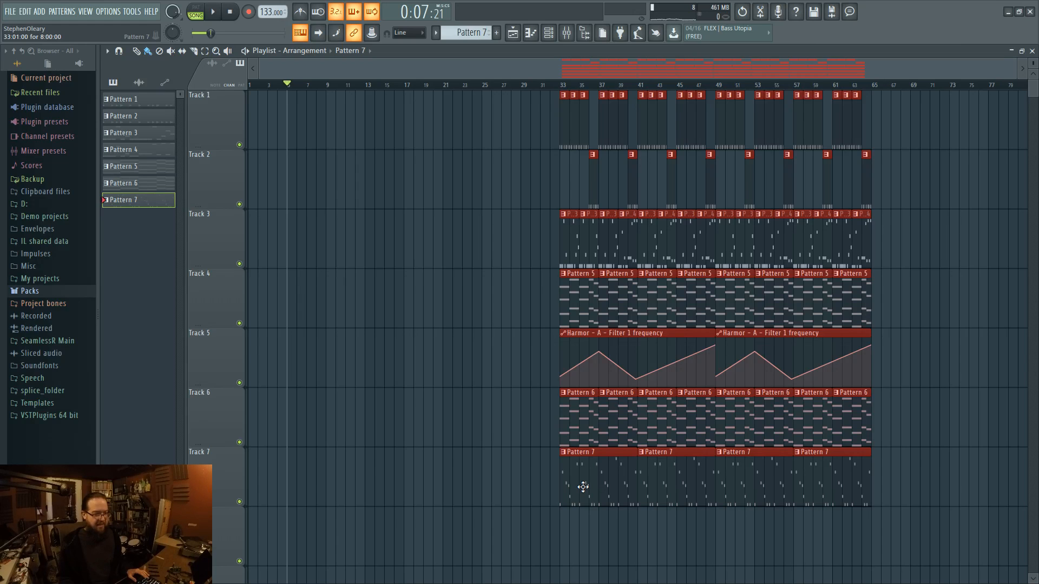
pyautogui.moveTo(582, 487); pyautogui.dragTo(738, 479)
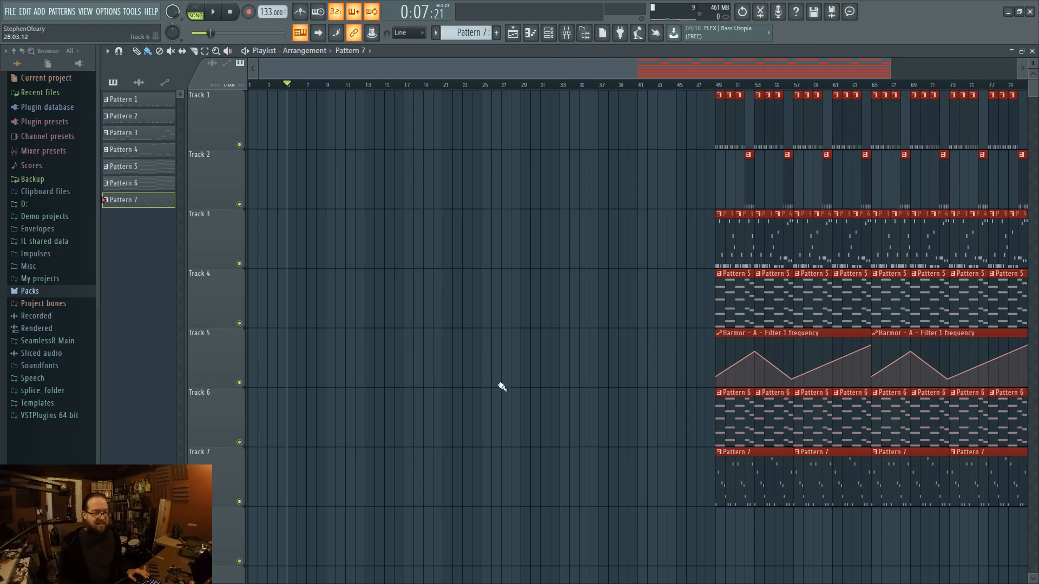
pyautogui.scroll(-2, 498, 370)
pyautogui.scroll(-1, 497, 371)
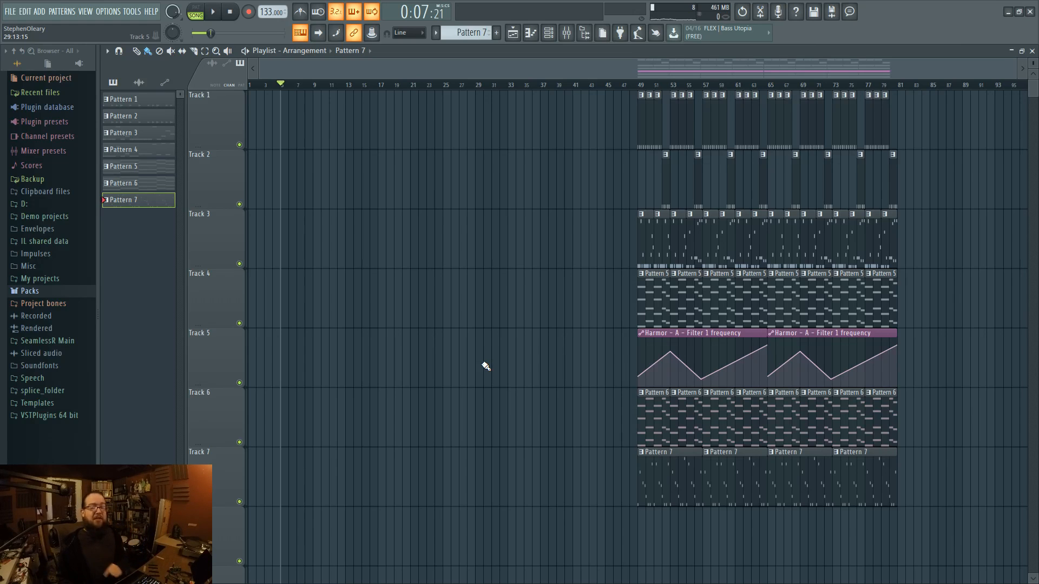
# - Make the Pattern 5 clip at bar 65 on Track 4 unique and open it in the piano roll
pyautogui.scroll(5, 952, 340)
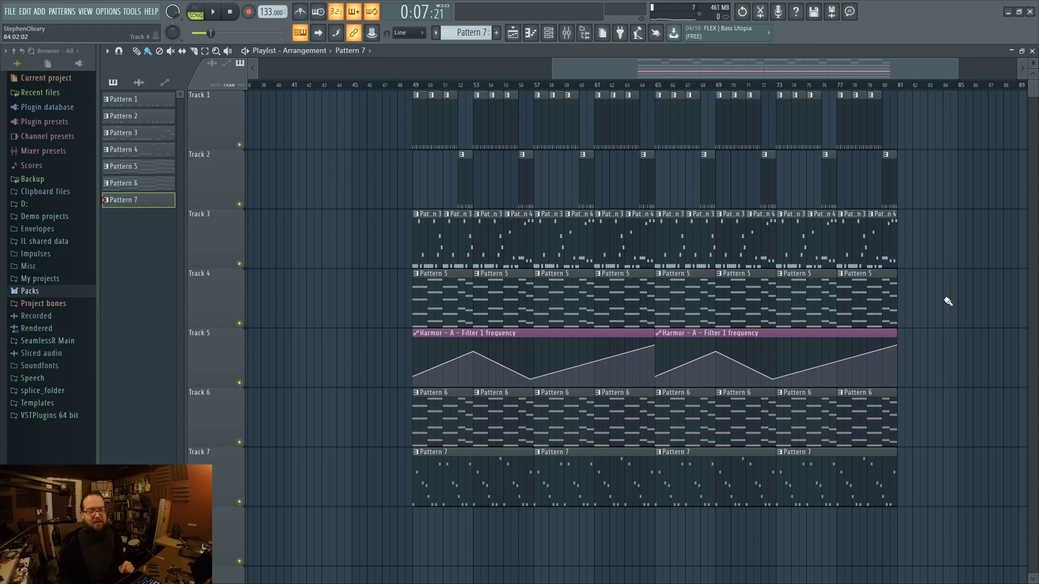
pyautogui.keyDown('ctrl'); pyautogui.scroll(2, 951, 312); pyautogui.keyUp('ctrl')
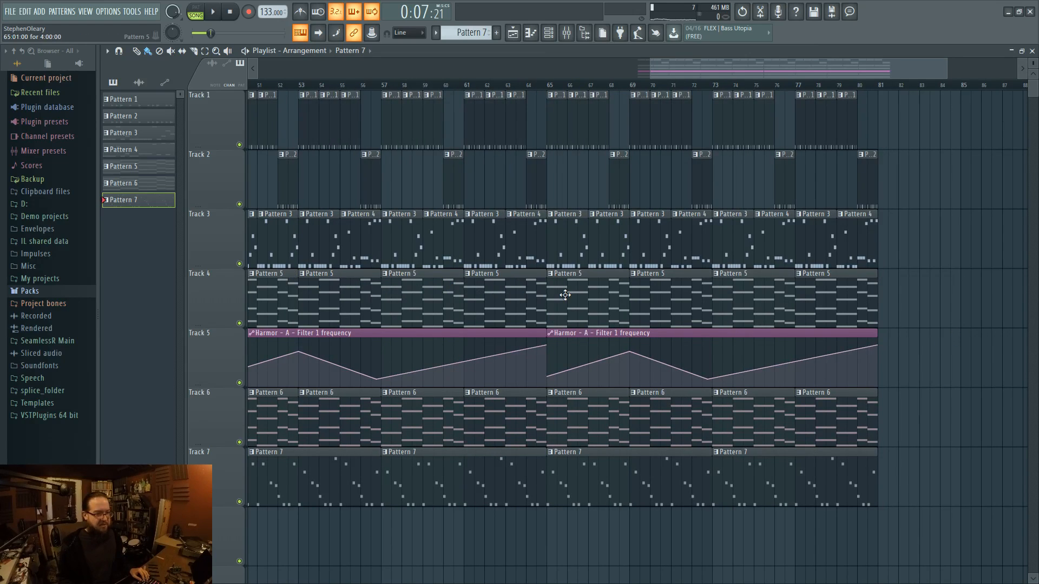
pyautogui.hscroll(-1, 897, 302)
pyautogui.moveTo(635, 345)
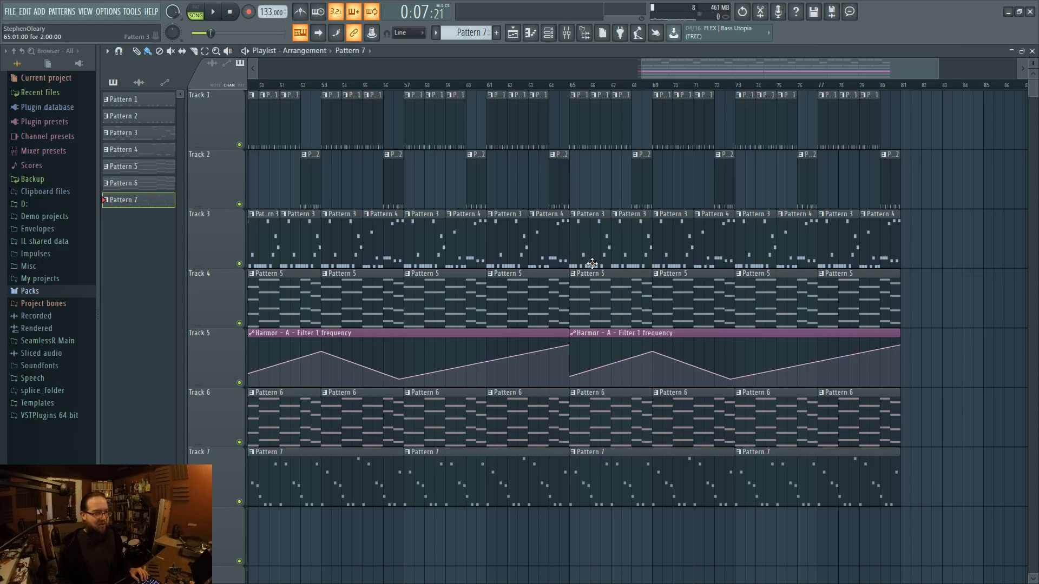
pyautogui.click(575, 273)
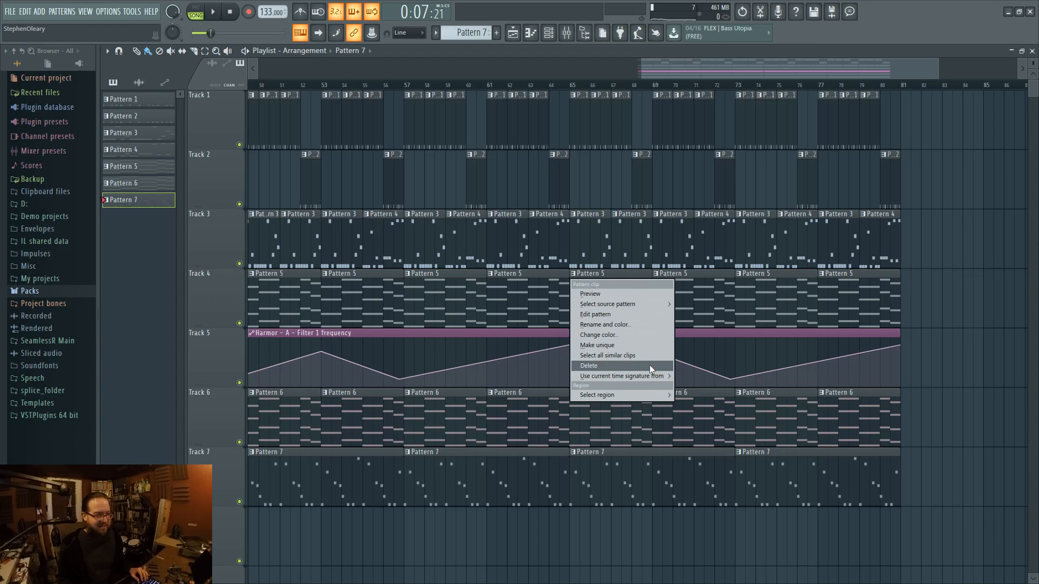
pyautogui.click(647, 346)
pyautogui.doubleClick(617, 320)
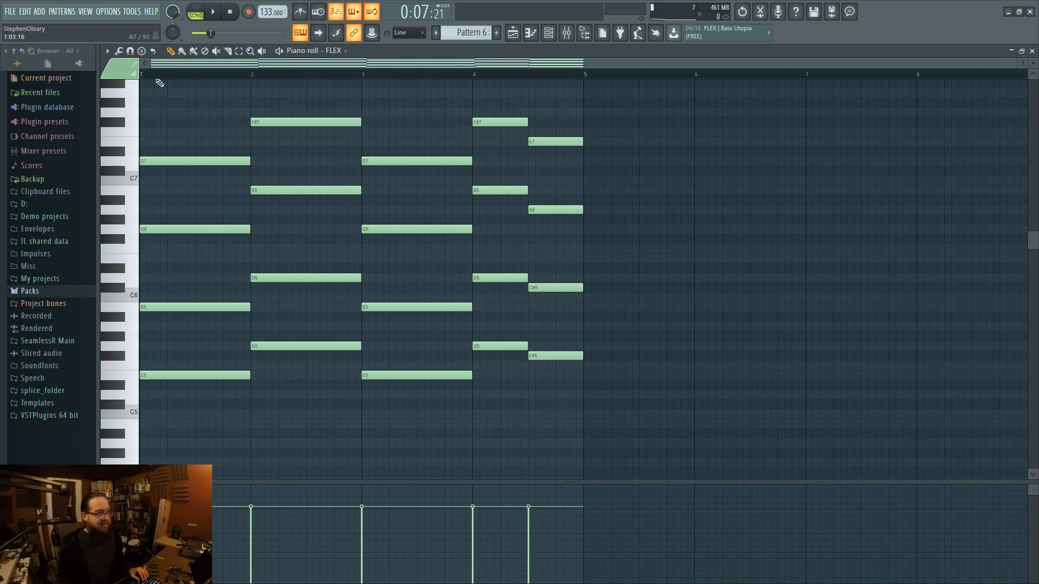
# - Switch to pattern playback, preview the FLEX chords of Pattern 6 and return to the playlist
pyautogui.click(195, 12)
pyautogui.press('space')
pyautogui.scroll(2, 612, 355)
pyautogui.scroll(-1, 619, 346)
pyautogui.press('space')
pyautogui.click(512, 34)
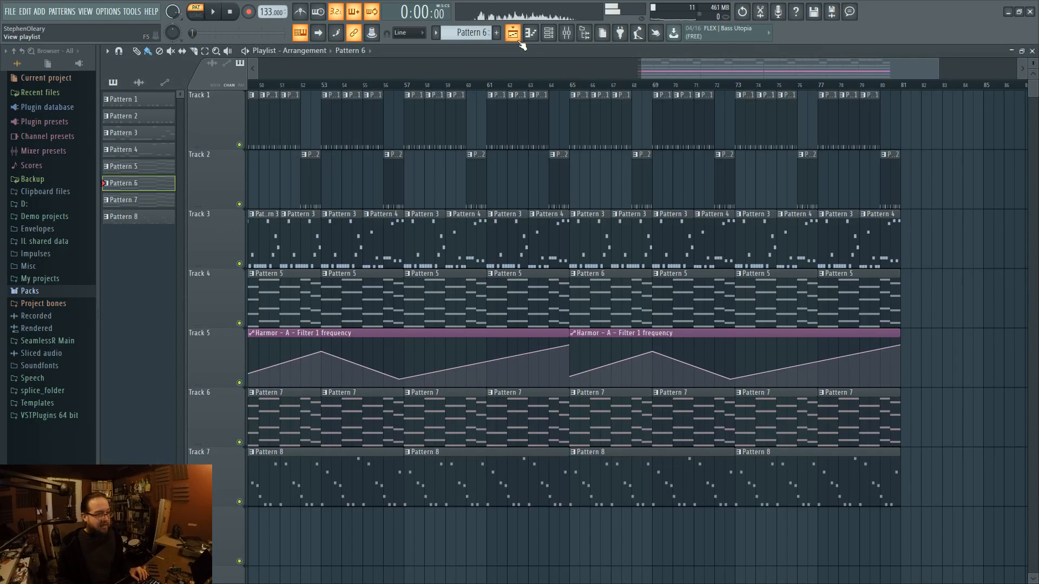
# - Move the Pattern 6 and Pattern 7 clips at bar 65 down to Tracks 8 and 9 and make the Track 9 clip unique
pyautogui.moveTo(601, 296); pyautogui.dragTo(601, 530)
pyautogui.moveTo(595, 414); pyautogui.dragTo(595, 569)
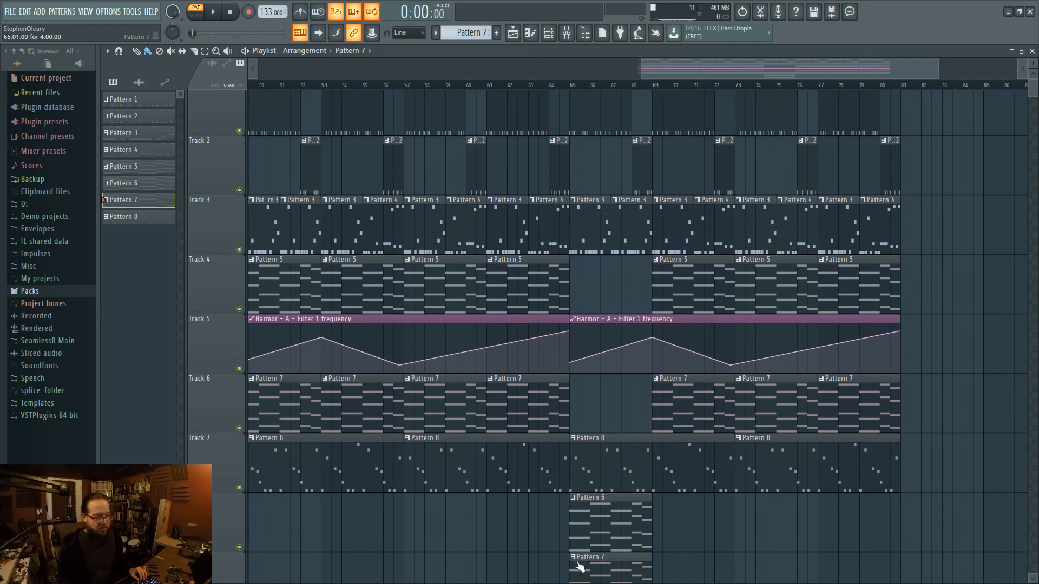
pyautogui.click(573, 558)
pyautogui.click(595, 519)
pyautogui.scroll(-3, 573, 503)
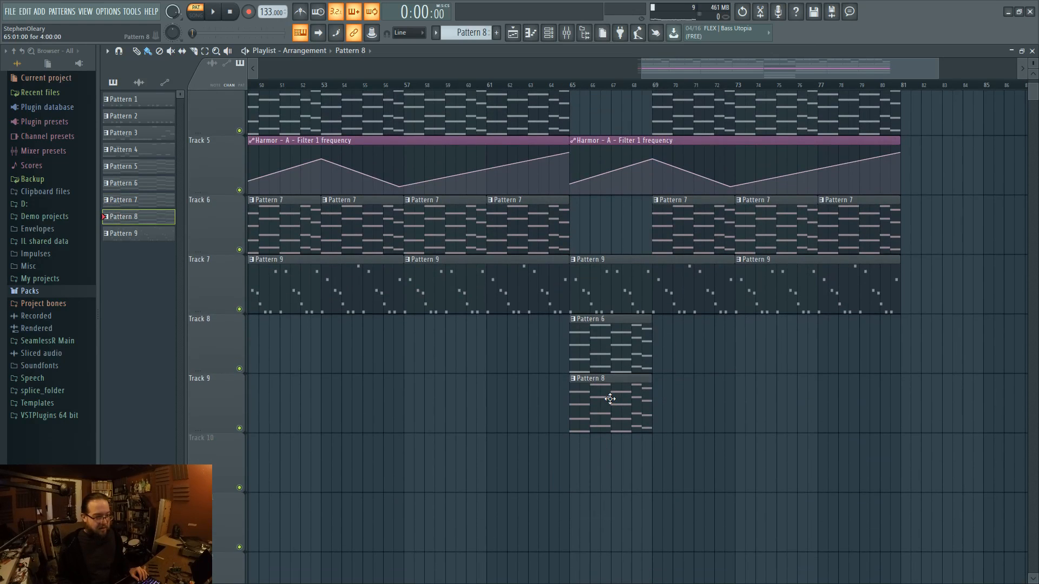
# - Open the Track 9 Harmor pattern and lower the first chord's bottom note to C5 and its top note to C7
pyautogui.doubleClick(614, 398)
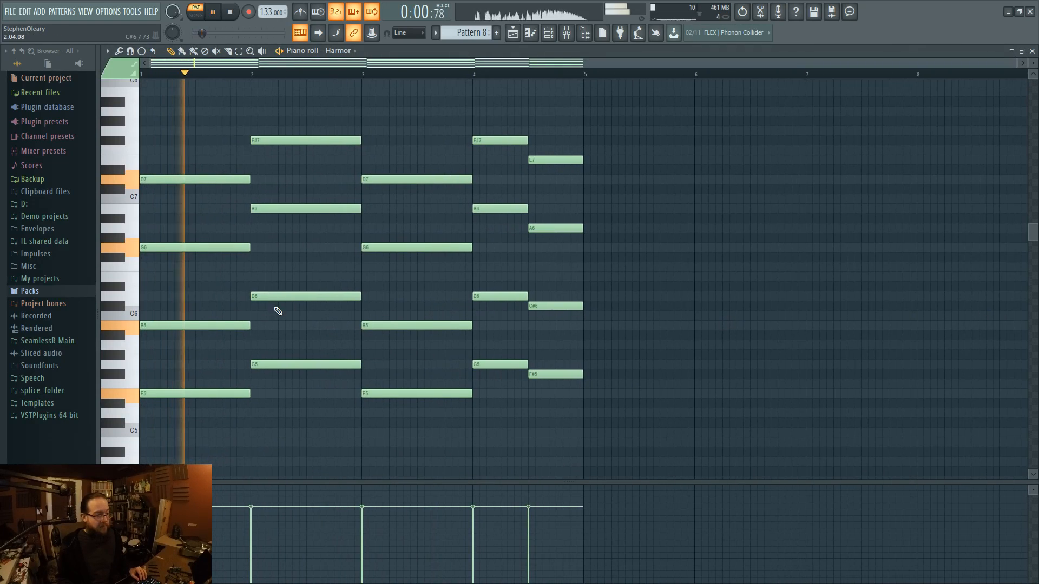
pyautogui.moveTo(156, 144); pyautogui.dragTo(224, 433)
pyautogui.keyDown('ctrl'); pyautogui.click(181, 439); pyautogui.keyUp('ctrl')
pyautogui.click(157, 443)
pyautogui.rightClick(162, 444)
pyautogui.moveTo(167, 396); pyautogui.dragTo(158, 442)
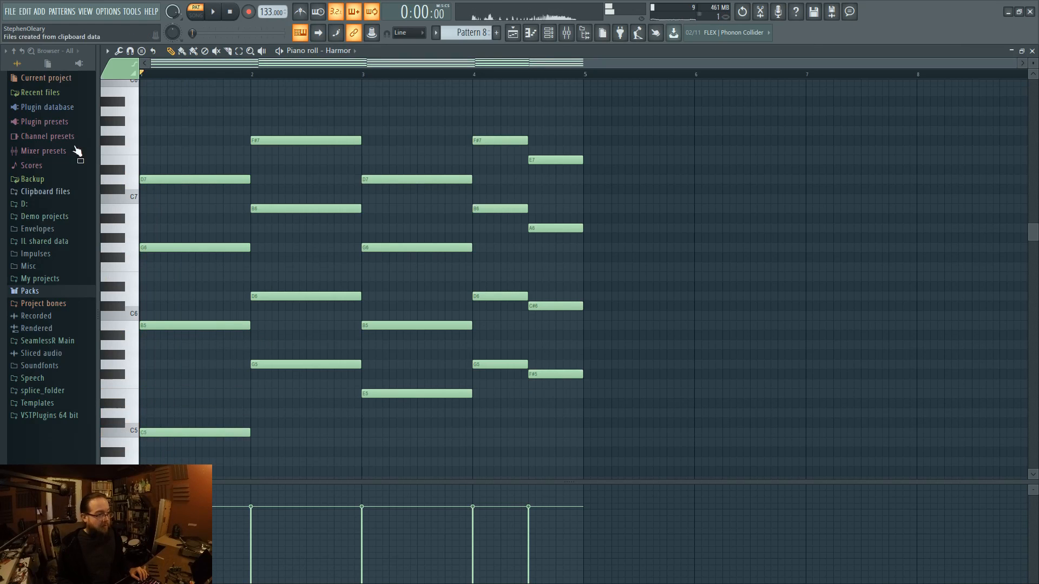
pyautogui.moveTo(163, 180); pyautogui.dragTo(165, 200)
pyautogui.press('space')
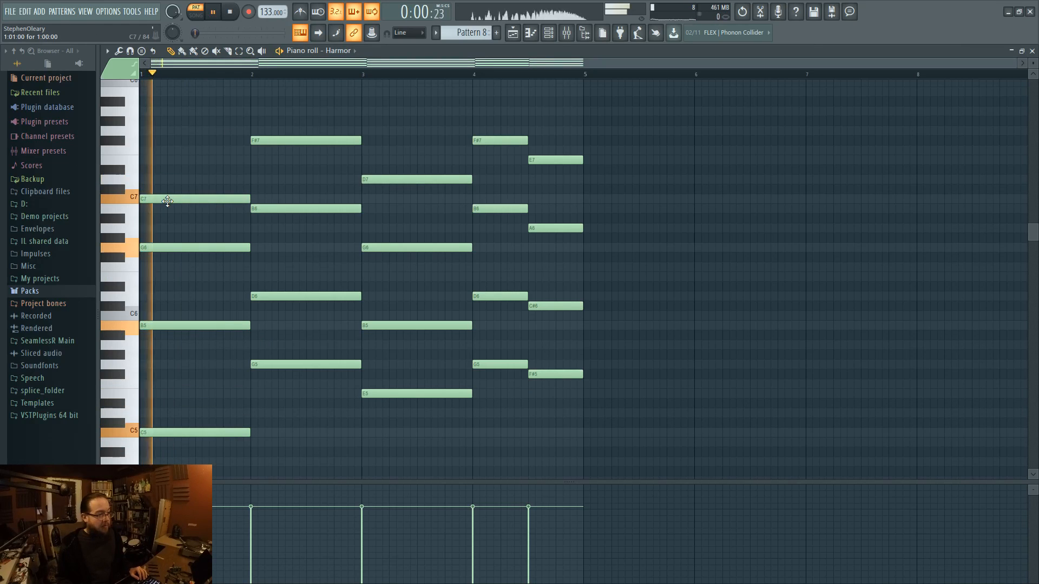
# - Raise the first chord's B5 note to C6 and audition the chord
pyautogui.press('space')
pyautogui.click(171, 249)
pyautogui.moveTo(172, 248)
pyautogui.mouseDown()
pyautogui.moveTo(166, 281)
pyautogui.moveTo(166, 249)
pyautogui.mouseUp()
pyautogui.press('space')
pyautogui.press('space')
pyautogui.press('space')
pyautogui.press('space')
pyautogui.press('space')
pyautogui.press('space')
pyautogui.moveTo(165, 327)
pyautogui.mouseDown()
pyautogui.moveTo(161, 302)
pyautogui.moveTo(158, 372)
pyautogui.moveTo(158, 316)
pyautogui.mouseUp()
pyautogui.press('space')
pyautogui.press('space')
pyautogui.press('space')
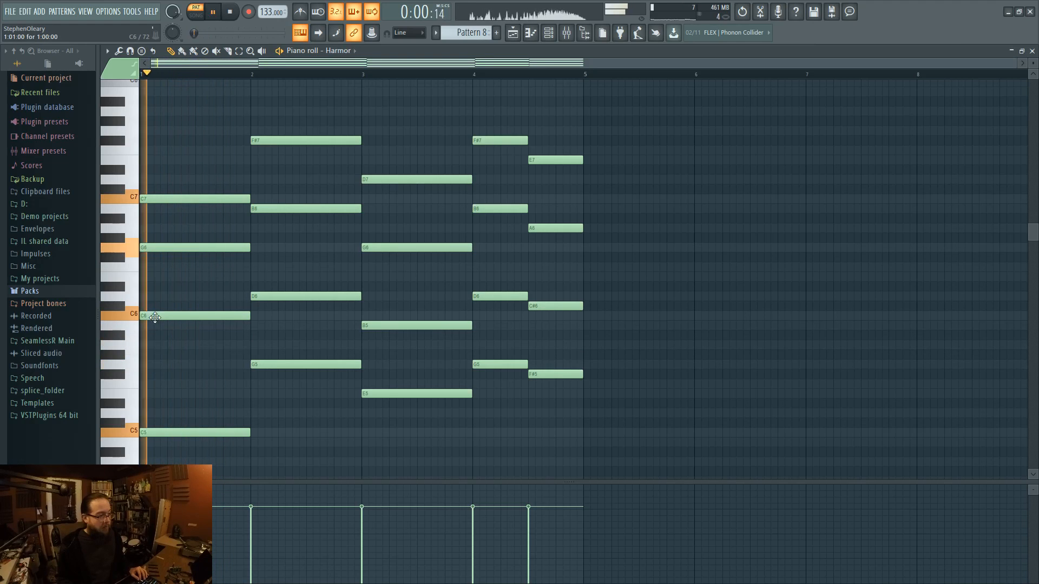
pyautogui.press('space')
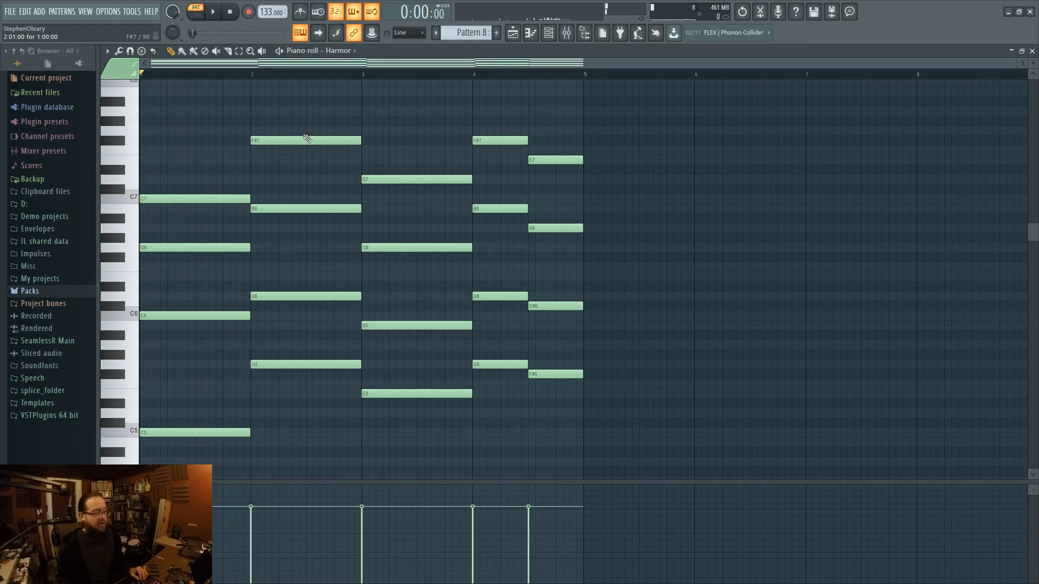
# - Lower the second chord's notes to D5, A5, A6 and D7 and play the progression
pyautogui.moveTo(255, 365); pyautogui.dragTo(261, 414)
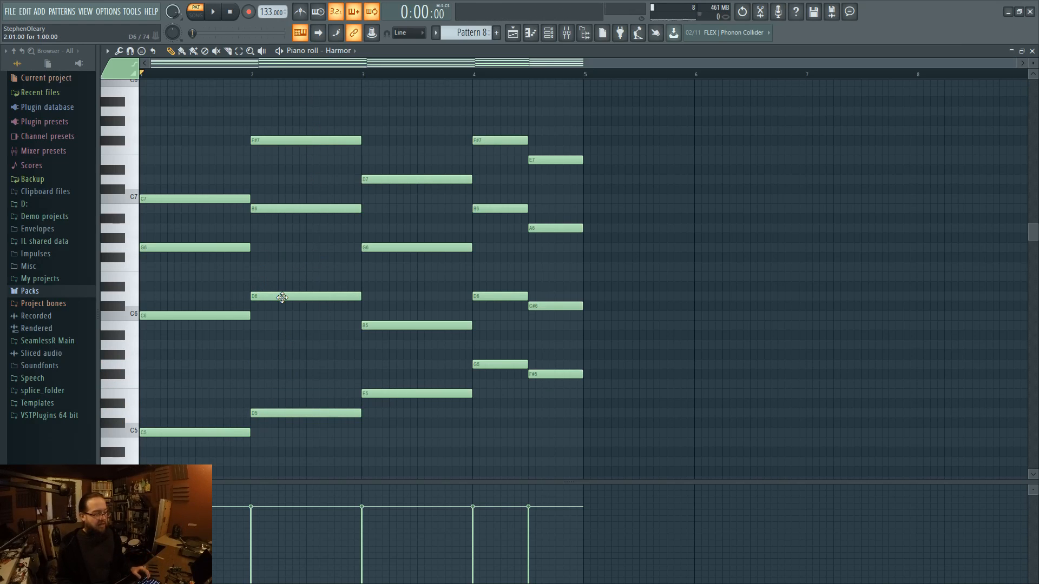
pyautogui.moveTo(282, 297); pyautogui.dragTo(284, 344)
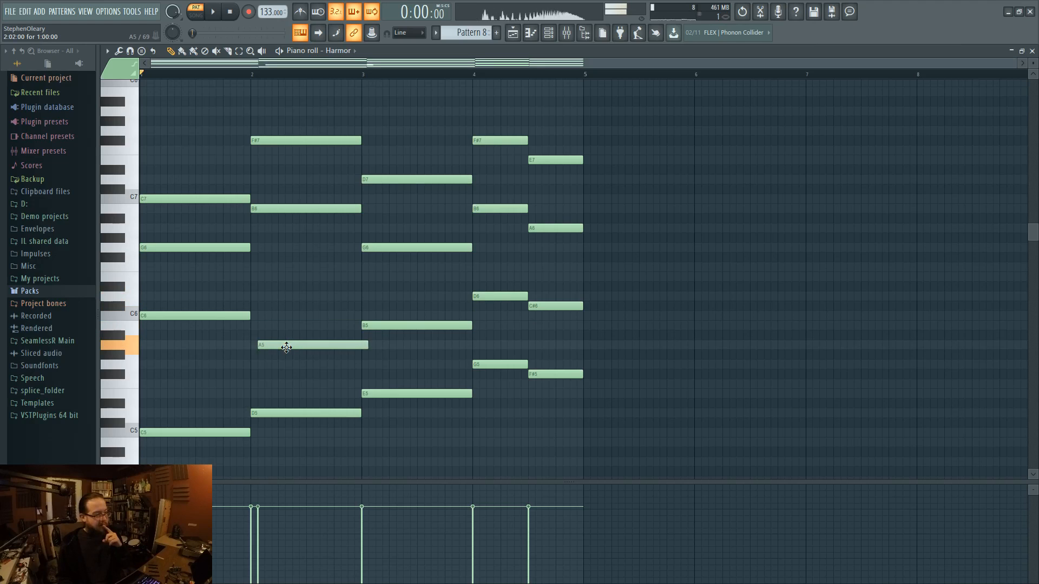
pyautogui.moveTo(265, 210); pyautogui.dragTo(268, 229)
pyautogui.moveTo(266, 142); pyautogui.dragTo(272, 190)
pyautogui.press('space')
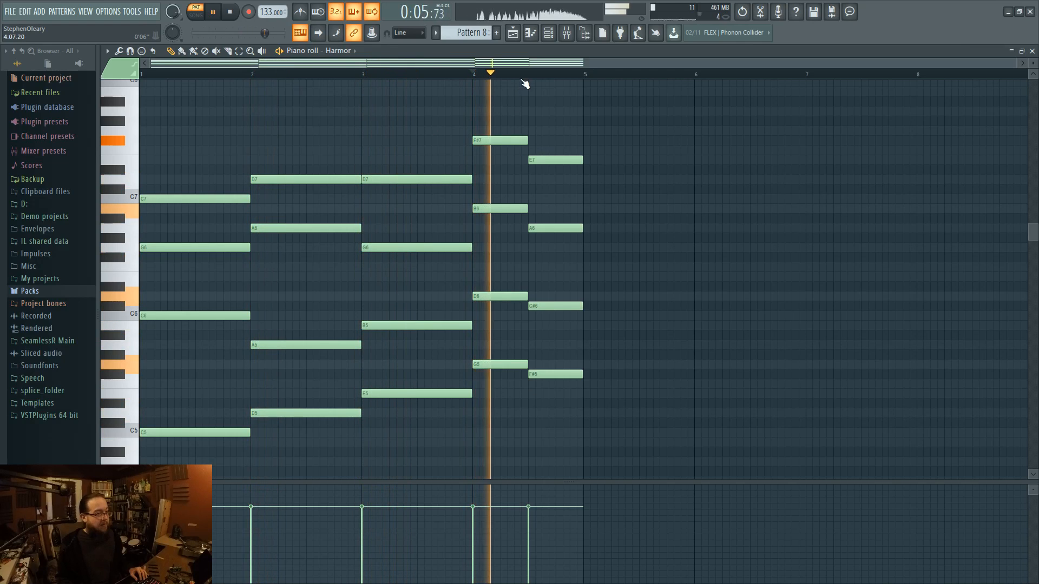
pyautogui.press('space')
# - Duplicate the whole four-bar chord progression into bars 5 to 8, deselect it and play it
pyautogui.moveTo(221, 107); pyautogui.dragTo(640, 447)
pyautogui.hotkey('ctrl', 'b')
pyautogui.keyDown('ctrl'); pyautogui.click(706, 131); pyautogui.keyUp('ctrl')
pyautogui.press('space')
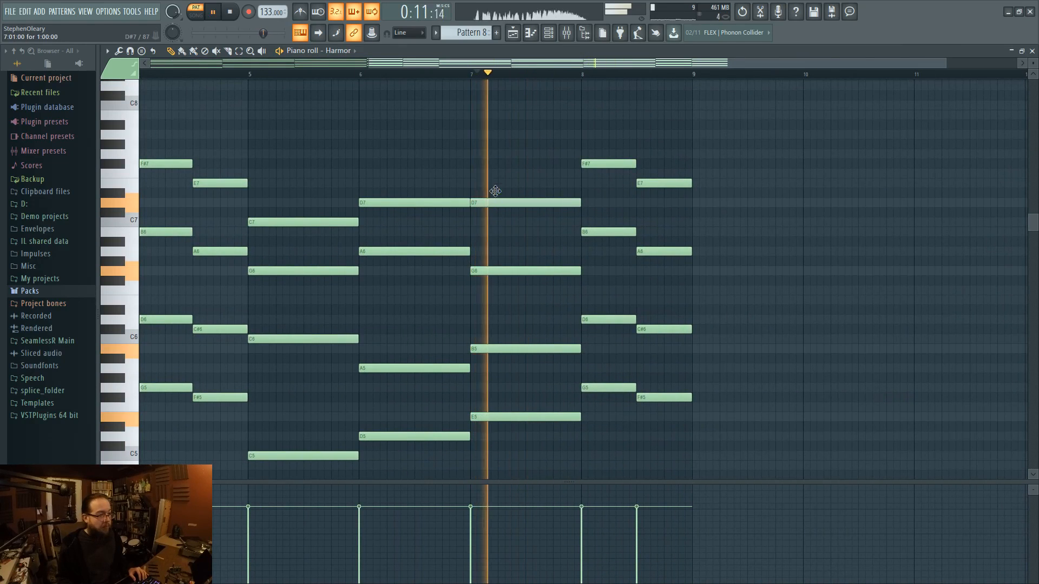
# - Raise the top note of the bar 7 chord to E7 and replace the bar 8 chords with a copy of that chord
pyautogui.moveTo(553, 202); pyautogui.dragTo(550, 183)
pyautogui.rightClick(607, 162)
pyautogui.moveTo(512, 139); pyautogui.dragTo(673, 447)
pyautogui.hotkey('ctrl', 'b')
pyautogui.hotkey('ctrl', 'd')
pyautogui.click(512, 33)
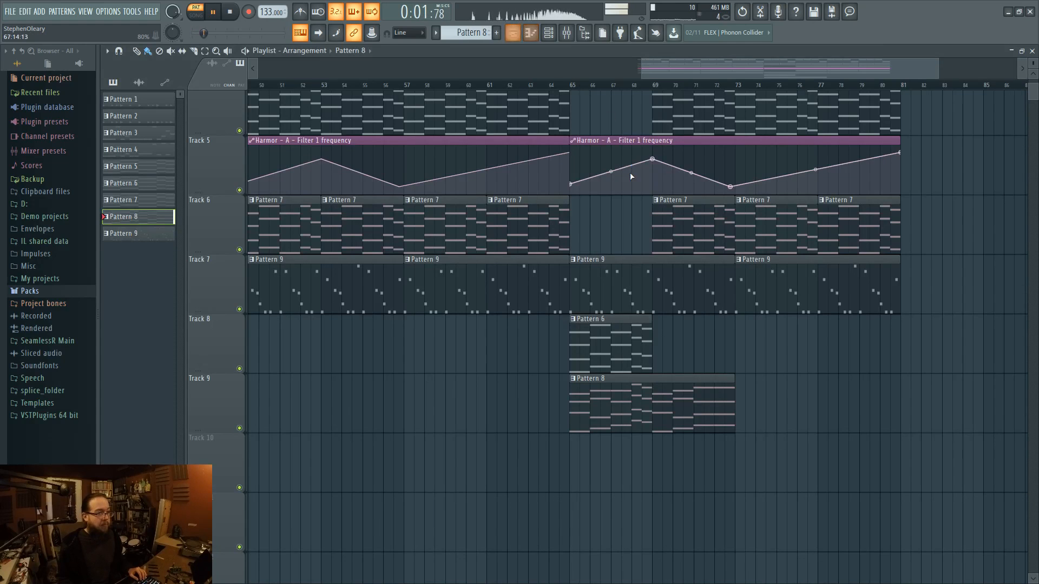
# - Copy all the Harmor chord notes of Pattern 8 from the clip on Track 9
pyautogui.scroll(-3, 645, 395)
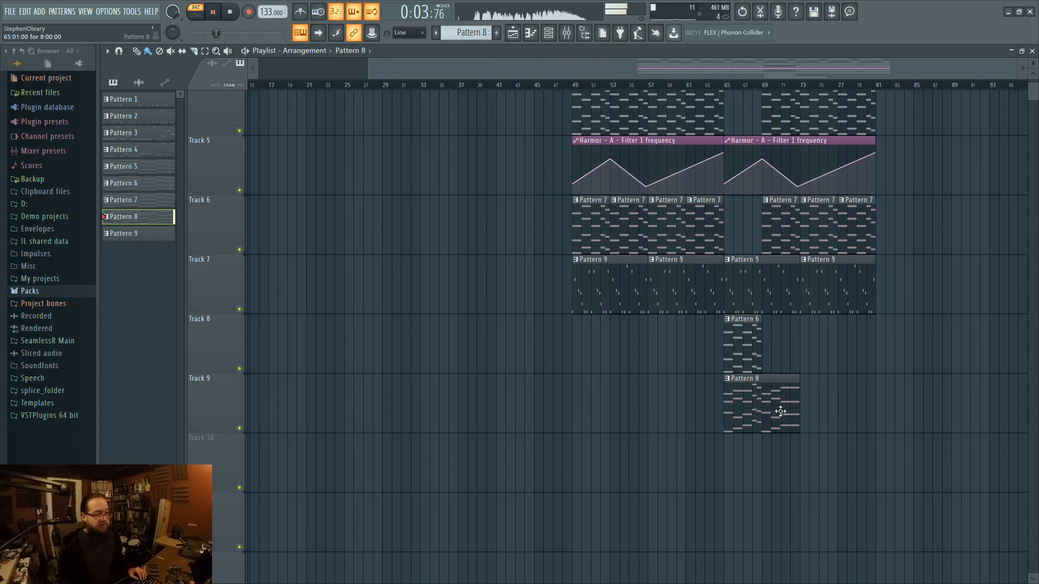
pyautogui.doubleClick(762, 410)
pyautogui.scroll(-3, 758, 413)
pyautogui.moveTo(154, 108); pyautogui.dragTo(676, 495)
pyautogui.click(513, 34)
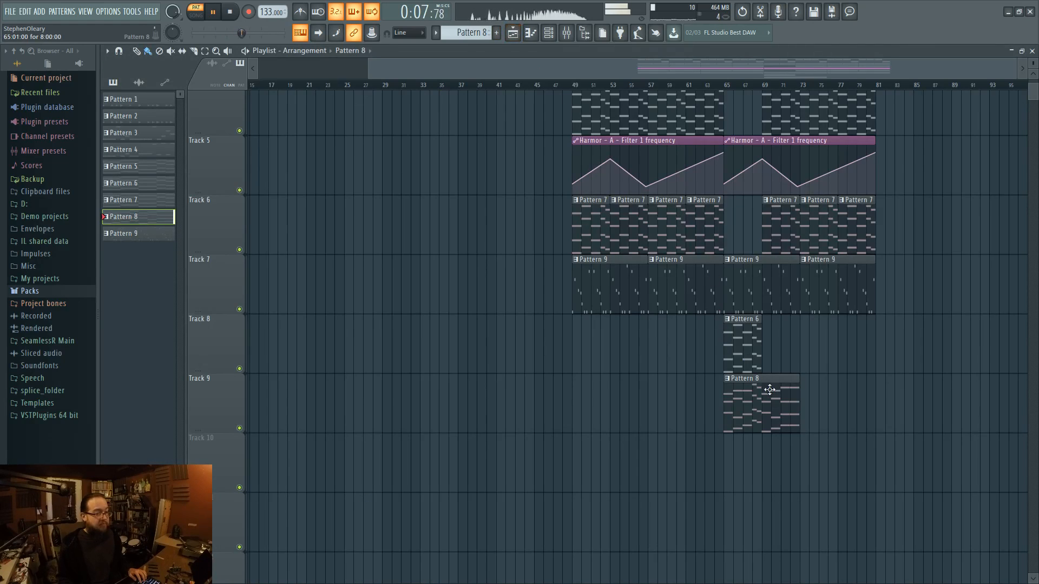
# - Replace all the FLEX notes in Pattern 6 with the copied eight-bar progression and return to the playlist
pyautogui.click(752, 348)
pyautogui.doubleClick(743, 346)
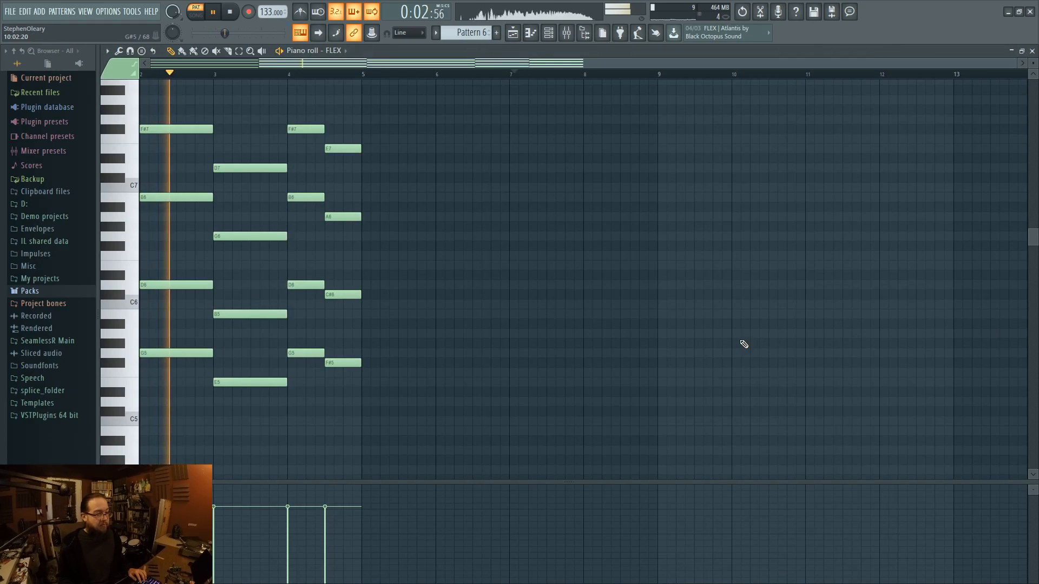
pyautogui.press('space')
pyautogui.moveTo(190, 106); pyautogui.dragTo(680, 463)
pyautogui.press('Delete')
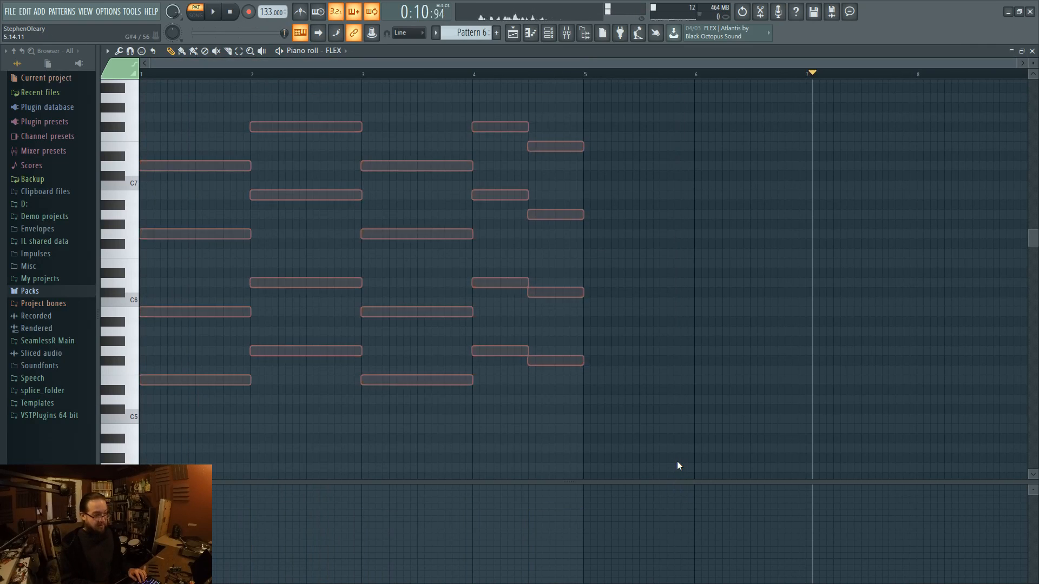
pyautogui.hotkey('ctrl', 'v')
pyautogui.scroll(-3, 524, 380)
pyautogui.keyDown('ctrl'); pyautogui.click(755, 271); pyautogui.keyUp('ctrl')
pyautogui.click(512, 32)
# - Duplicate the Pattern 6 and Pattern 8 clips to bar 73 and delete the Pattern 5 and Pattern 7 clips from bar 69 on
pyautogui.scroll(3, 873, 369)
pyautogui.moveTo(668, 351); pyautogui.dragTo(760, 473)
pyautogui.hotkey('ctrl', 'b')
pyautogui.scroll(-3, 759, 491)
pyautogui.scroll(3, 953, 467)
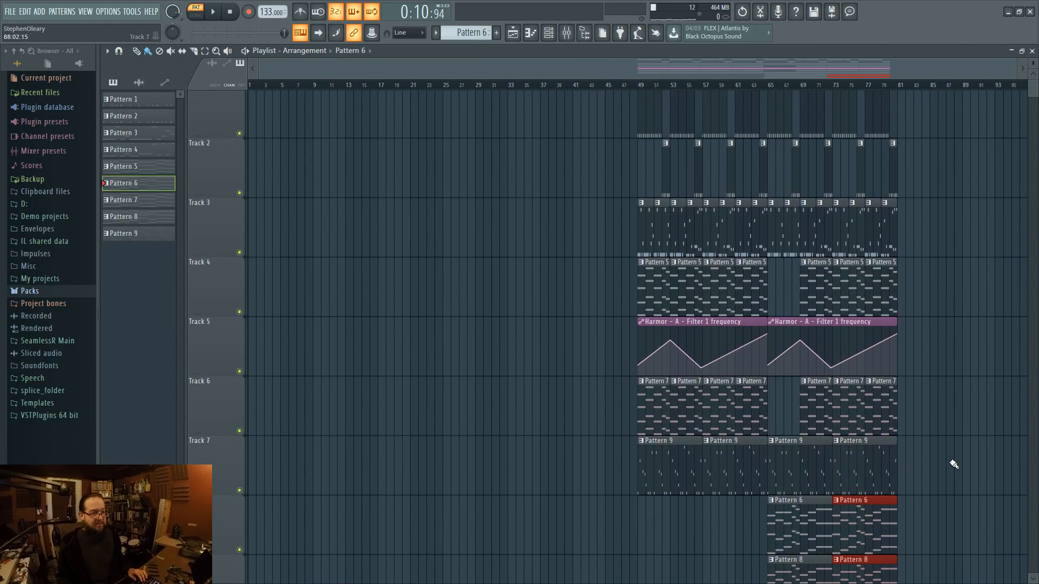
pyautogui.scroll(2, 923, 364)
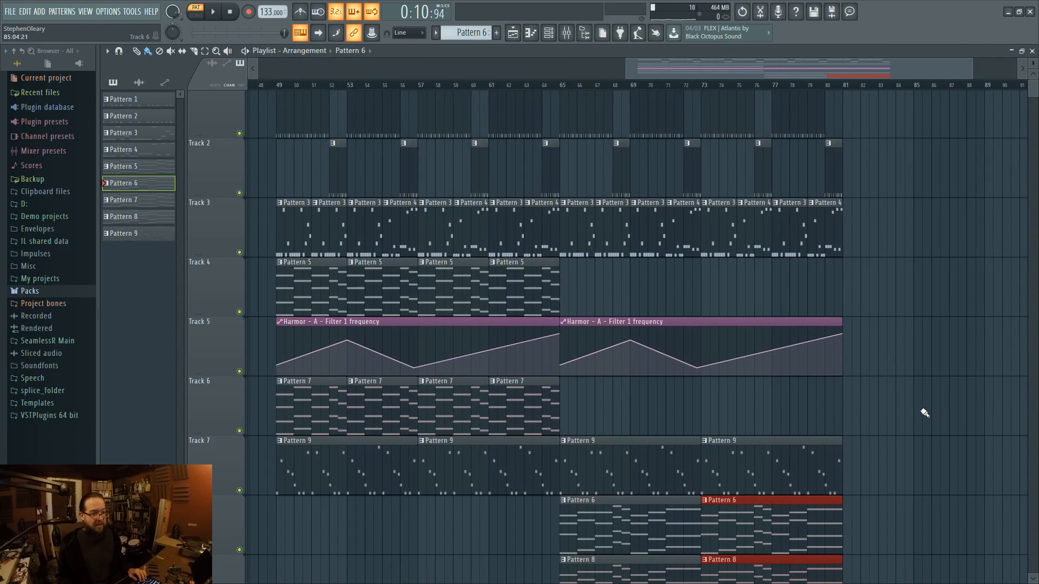
pyautogui.scroll(-2, 942, 406)
pyautogui.scroll(2, 940, 413)
pyautogui.scroll(-1, 591, 509)
# - Move both Pattern 6 clips up to Track 4 and both Pattern 8 clips up to Track 6, starting at bar 65
pyautogui.moveTo(555, 487); pyautogui.dragTo(896, 465)
pyautogui.moveTo(617, 478); pyautogui.dragTo(617, 205)
pyautogui.moveTo(549, 528); pyautogui.dragTo(763, 512)
pyautogui.moveTo(638, 514); pyautogui.dragTo(642, 344)
pyautogui.keyDown('ctrl'); pyautogui.click(623, 515); pyautogui.keyUp('ctrl')
# - Move the bass clips starting at bar 65 from Track 3 to Track 8 and merge them into one pattern
pyautogui.moveTo(576, 175); pyautogui.dragTo(568, 461)
pyautogui.keyDown('ctrl'); pyautogui.click(519, 459); pyautogui.keyUp('ctrl')
pyautogui.keyDown('ctrl'); pyautogui.scroll(-2, 498, 461); pyautogui.keyUp('ctrl')
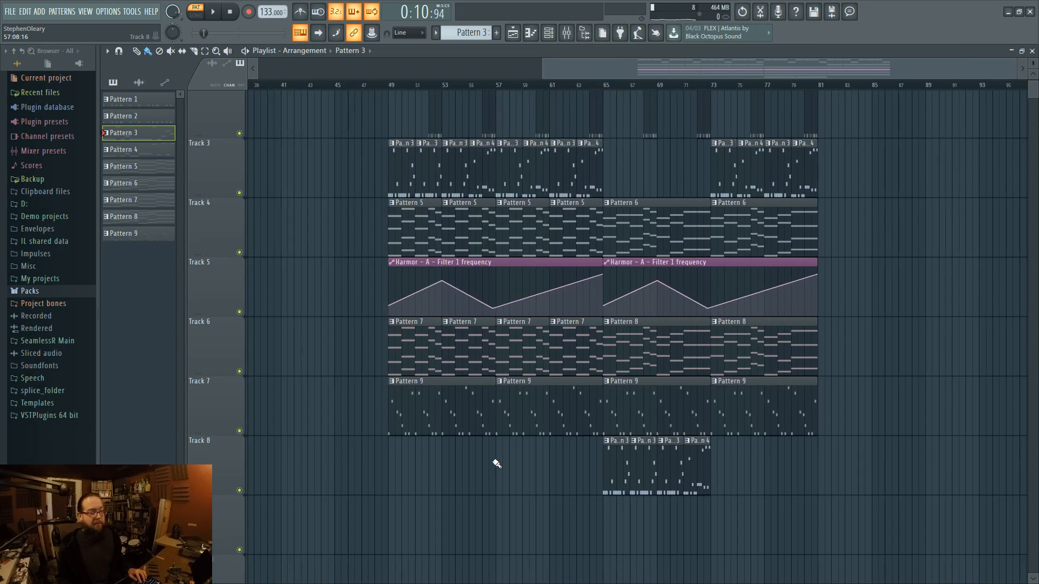
pyautogui.rightClick(209, 453)
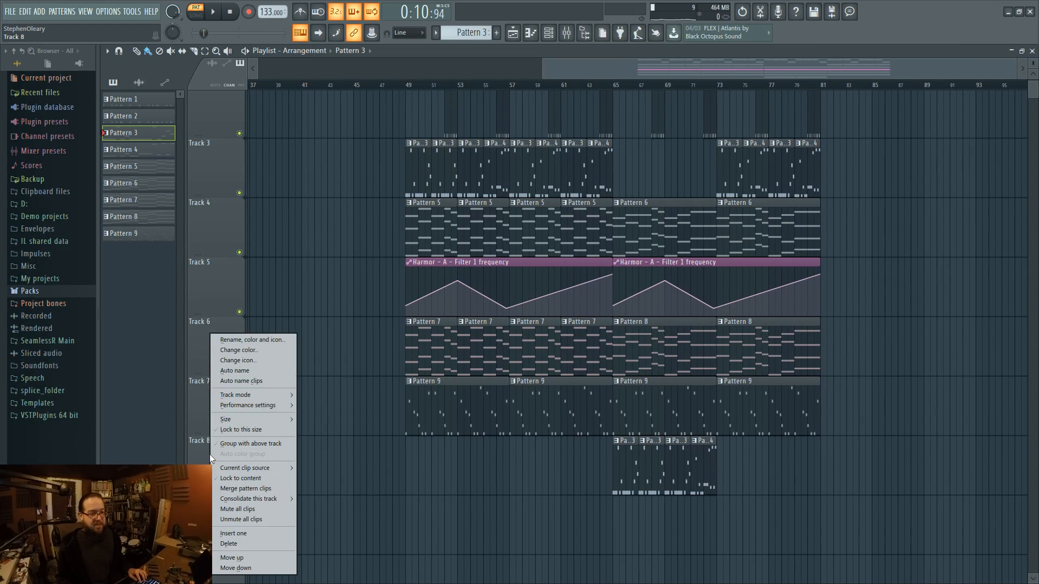
pyautogui.click(241, 489)
pyautogui.keyDown('ctrl'); pyautogui.moveTo(517, 162); pyautogui.dragTo(628, 172); pyautogui.keyUp('ctrl')
pyautogui.keyDown('ctrl'); pyautogui.click(628, 171); pyautogui.keyUp('ctrl')
# - Open the merged bass pattern and lower the E1 notes in bar 1 to C1 and those in bar 2 to D1
pyautogui.doubleClick(659, 473)
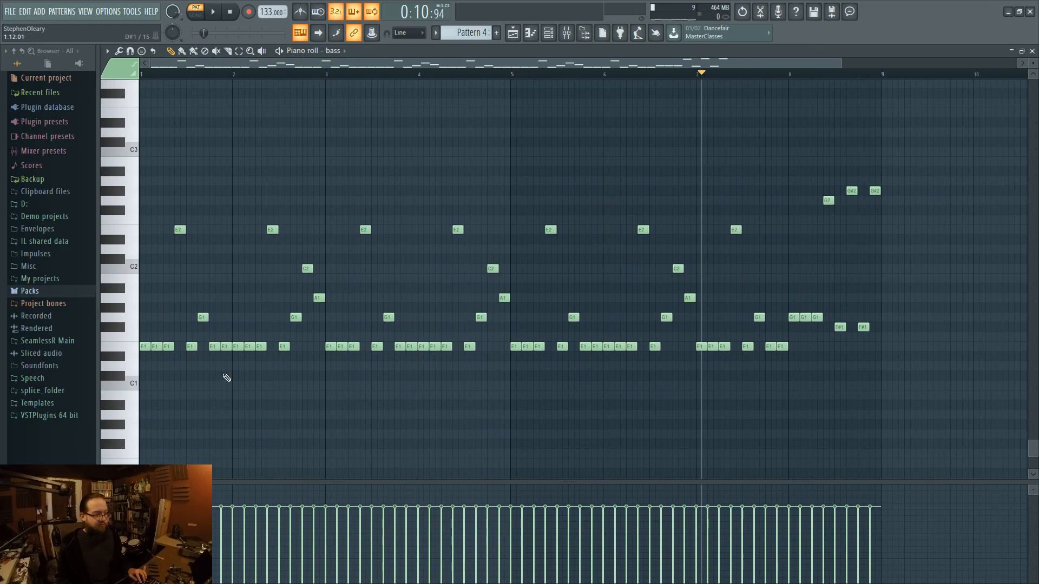
pyautogui.keyDown('ctrl'); pyautogui.click(133, 347); pyautogui.keyUp('ctrl')
pyautogui.keyDown('ctrl'); pyautogui.click(174, 359); pyautogui.keyUp('ctrl')
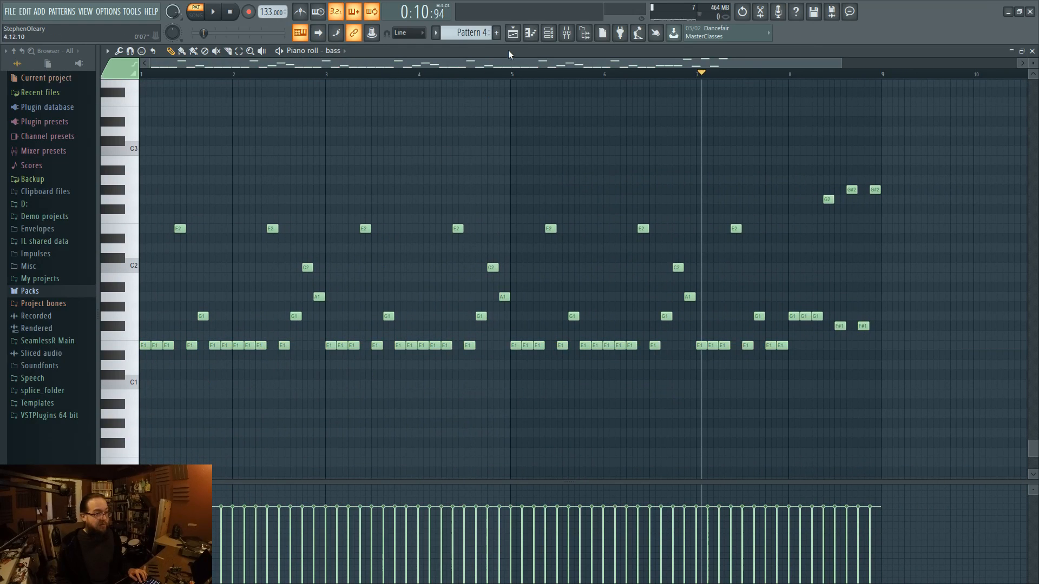
pyautogui.keyDown('ctrl'); pyautogui.moveTo(224, 348); pyautogui.dragTo(143, 386); pyautogui.keyUp('ctrl')
pyautogui.keyDown('ctrl'); pyautogui.moveTo(303, 361); pyautogui.dragTo(236, 371); pyautogui.keyUp('ctrl')
pyautogui.keyDown('ctrl'); pyautogui.click(249, 311); pyautogui.keyUp('ctrl')
# - Move bar 2's E2 and C2 bass notes to D2 and its G1 note to F#1
pyautogui.moveTo(180, 228)
pyautogui.mouseDown()
pyautogui.moveTo(180, 257)
pyautogui.moveTo(180, 224)
pyautogui.mouseUp()
pyautogui.moveTo(272, 229); pyautogui.dragTo(307, 247)
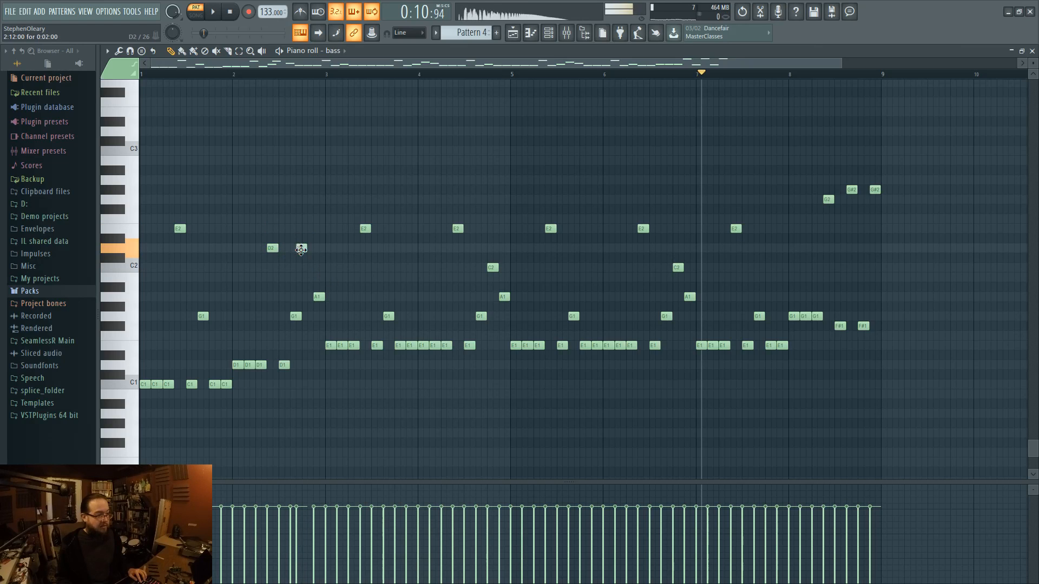
pyautogui.moveTo(298, 315)
pyautogui.mouseDown()
pyautogui.moveTo(295, 334)
pyautogui.moveTo(295, 322)
pyautogui.mouseUp()
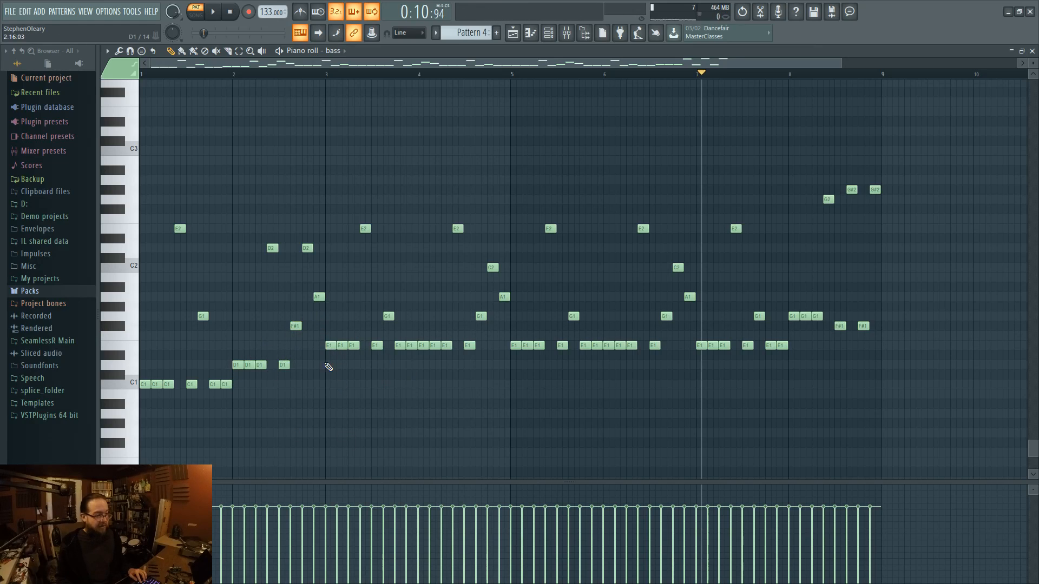
# - Set the first three bass notes of bar 4 to G1 and its last four notes to F#1
pyautogui.moveTo(425, 346); pyautogui.dragTo(432, 314)
pyautogui.moveTo(469, 347); pyautogui.dragTo(480, 326)
pyautogui.moveTo(491, 266); pyautogui.dragTo(503, 327)
pyautogui.keyDown('ctrl'); pyautogui.click(479, 286); pyautogui.keyUp('ctrl')
pyautogui.moveTo(491, 227); pyautogui.dragTo(491, 326)
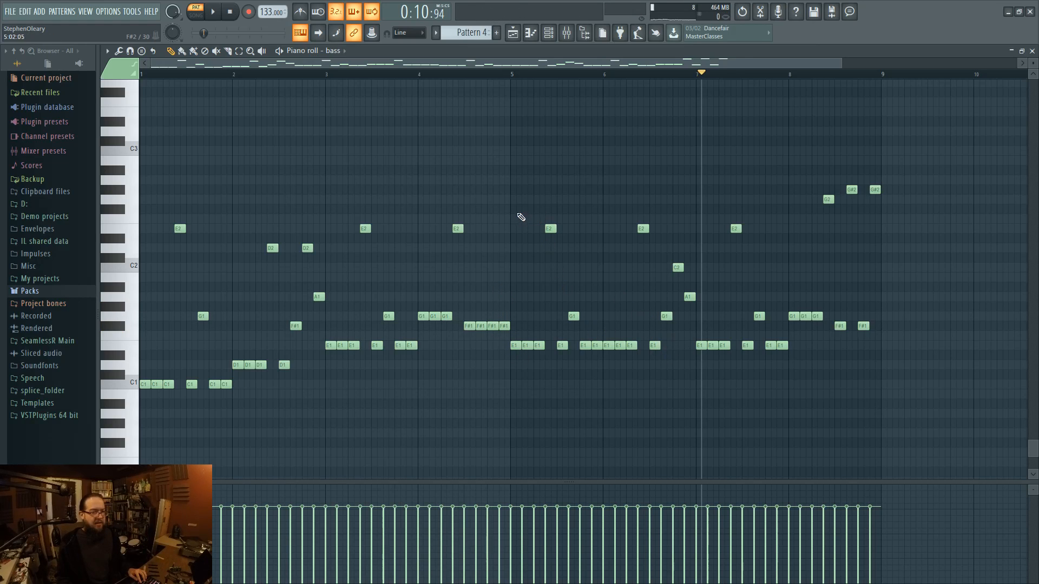
# - Replace the bass notes in bar 8 with a copy of the bar 7 notes
pyautogui.moveTo(822, 188)
pyautogui.mouseDown()
pyautogui.moveTo(954, 348)
pyautogui.moveTo(922, 176)
pyautogui.moveTo(801, 311)
pyautogui.moveTo(884, 329)
pyautogui.mouseUp()
pyautogui.moveTo(698, 203); pyautogui.dragTo(813, 394)
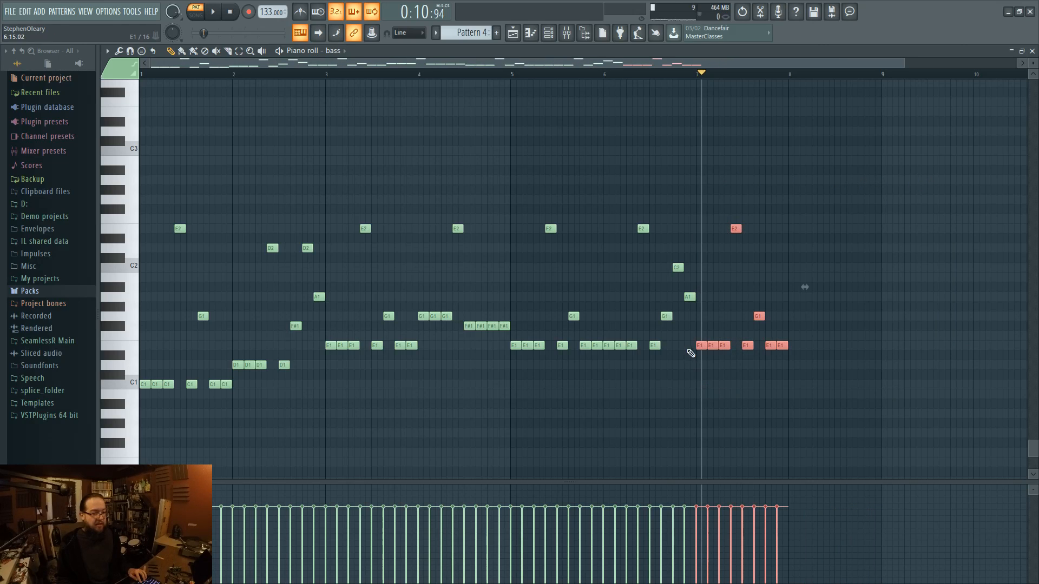
pyautogui.moveTo(702, 346); pyautogui.dragTo(794, 346)
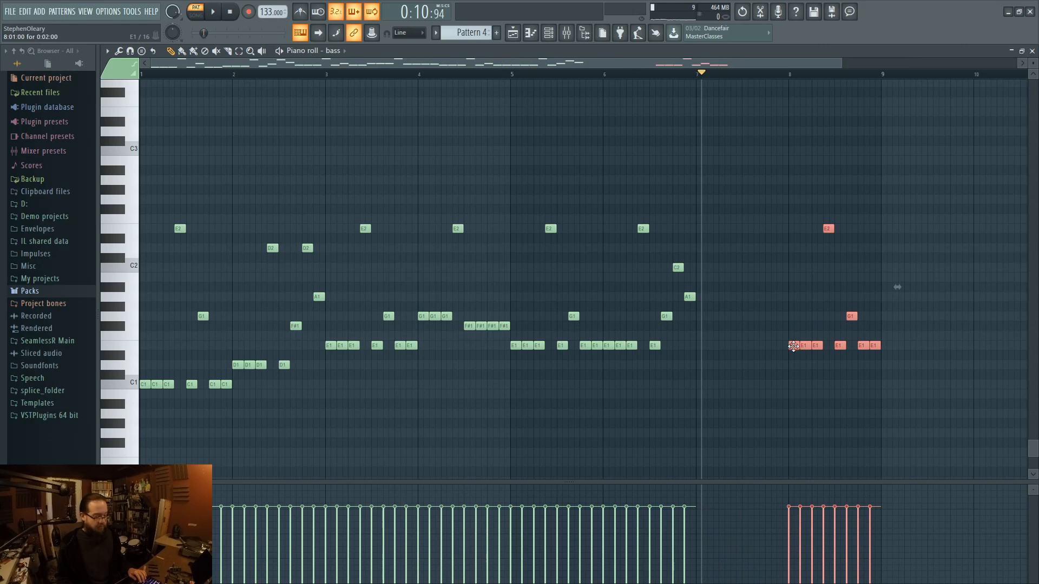
pyautogui.hotkey('ctrl', 'b')
pyautogui.moveTo(880, 345); pyautogui.dragTo(695, 340)
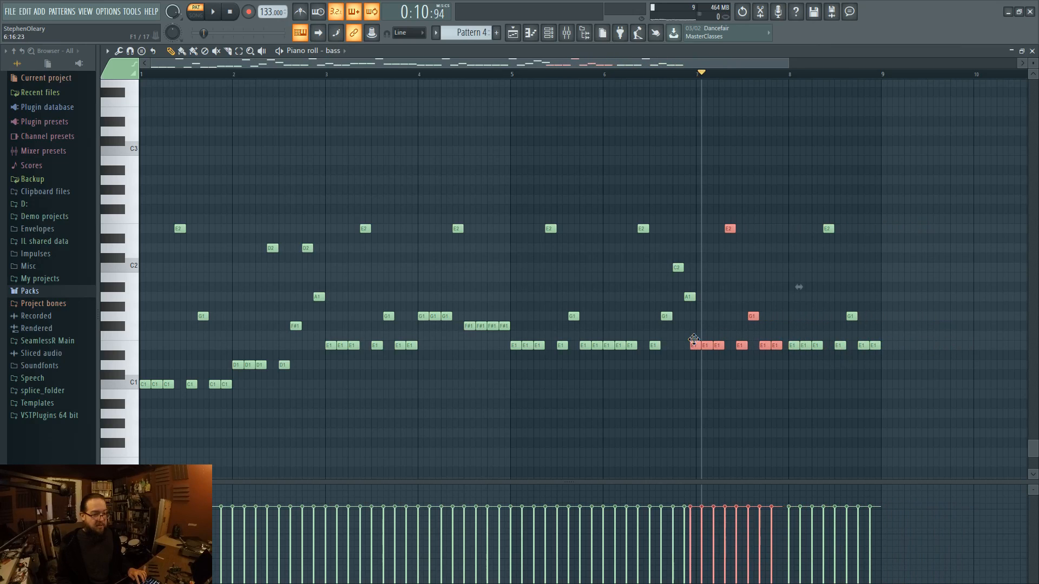
pyautogui.click(678, 321)
# - Lower all the bass notes in bar 5 by four semitones, so the E1 notes become C1
pyautogui.moveTo(515, 186); pyautogui.dragTo(600, 369)
pyautogui.press('Down')
pyautogui.press('Down')
pyautogui.press('Down')
pyautogui.press('Down')
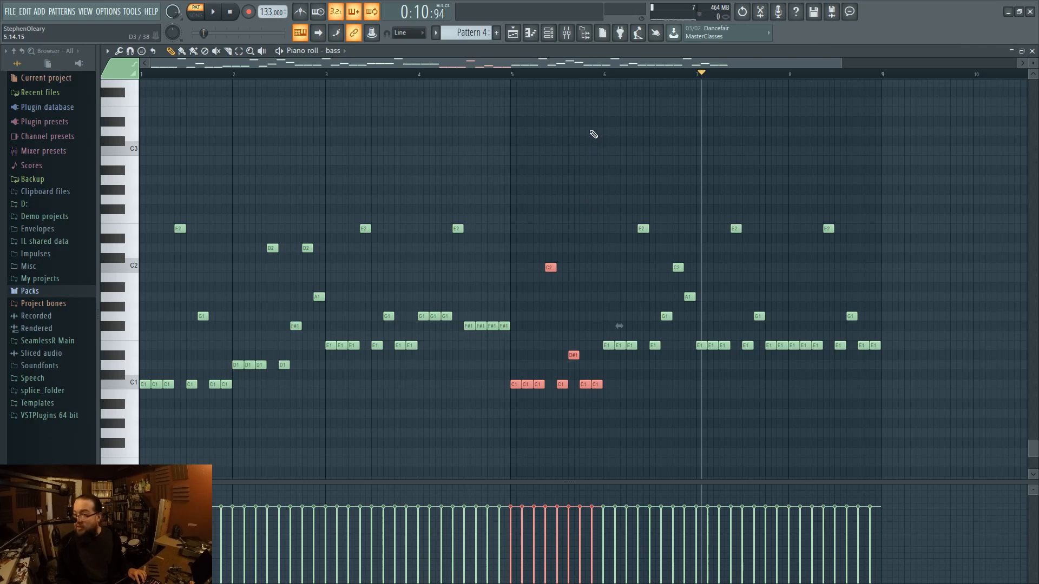
# - Lower all the bass notes in bar 6 by two semitones, so the E1 notes become D1, and return to the playlist
pyautogui.moveTo(608, 204); pyautogui.dragTo(699, 356)
pyautogui.moveTo(610, 344); pyautogui.dragTo(610, 364)
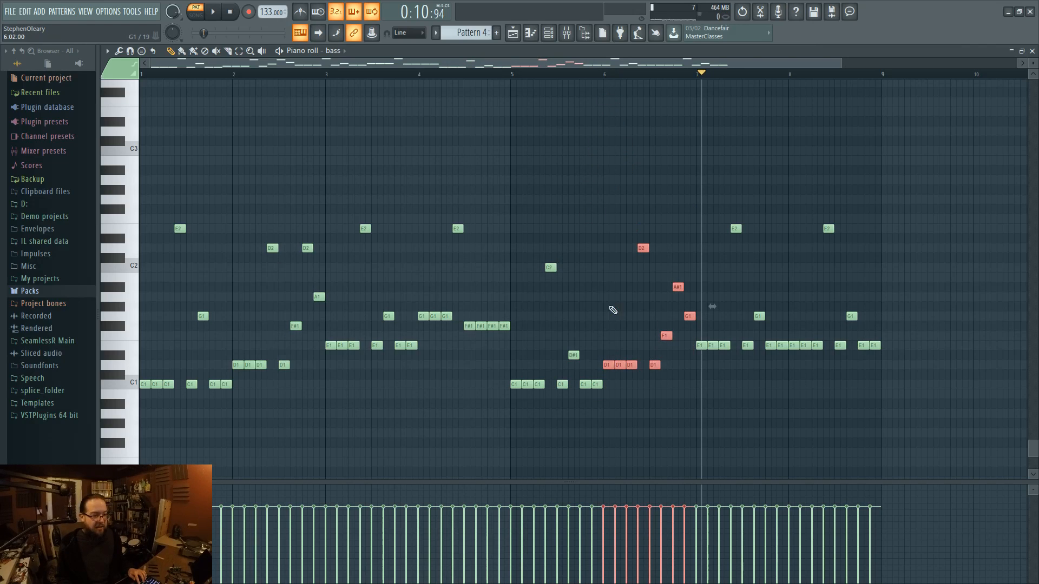
pyautogui.click(611, 324)
pyautogui.scroll(-3, 538, 251)
pyautogui.press('space')
pyautogui.press('space')
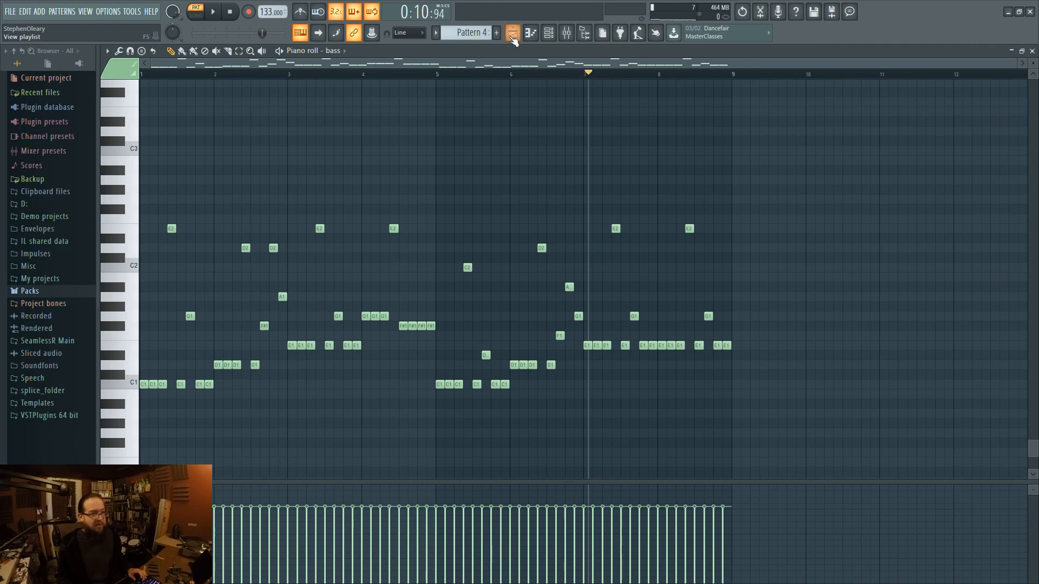
pyautogui.click(512, 34)
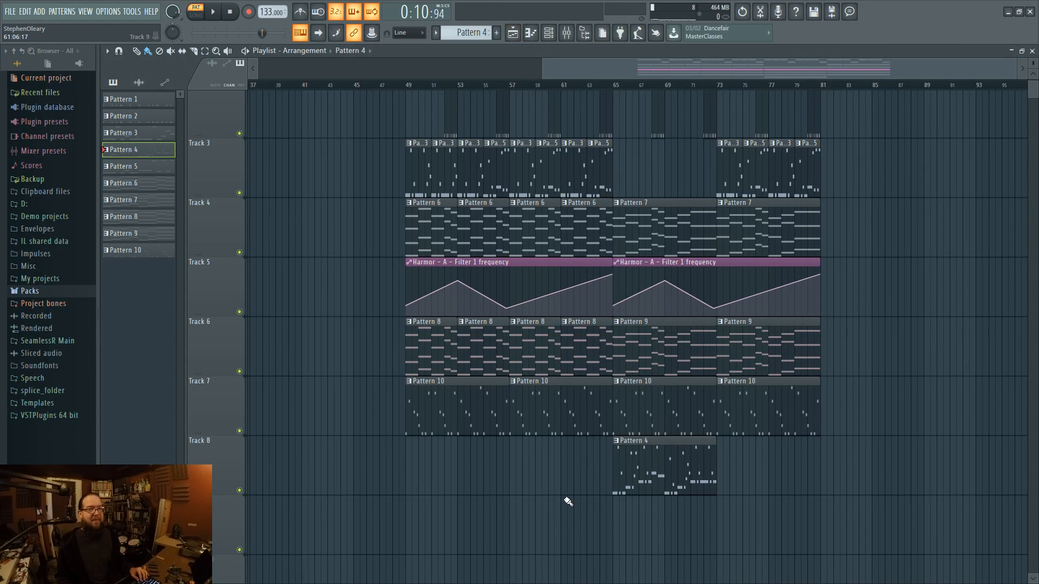
# - Move the Pattern 4 bass clip up to Track 3 at bar 65 and replace the old clips at bar 73 with a copy
pyautogui.moveTo(670, 483); pyautogui.dragTo(679, 165)
pyautogui.scroll(1, 758, 206)
pyautogui.moveTo(651, 243)
pyautogui.keyDown('shift'); pyautogui.mouseDown()
pyautogui.moveTo(766, 244)
pyautogui.moveTo(754, 245)
pyautogui.mouseUp(); pyautogui.keyUp('shift')
# - Switch to song playback, clear the clip selection and listen to the section starting at bar 65
pyautogui.press('space')
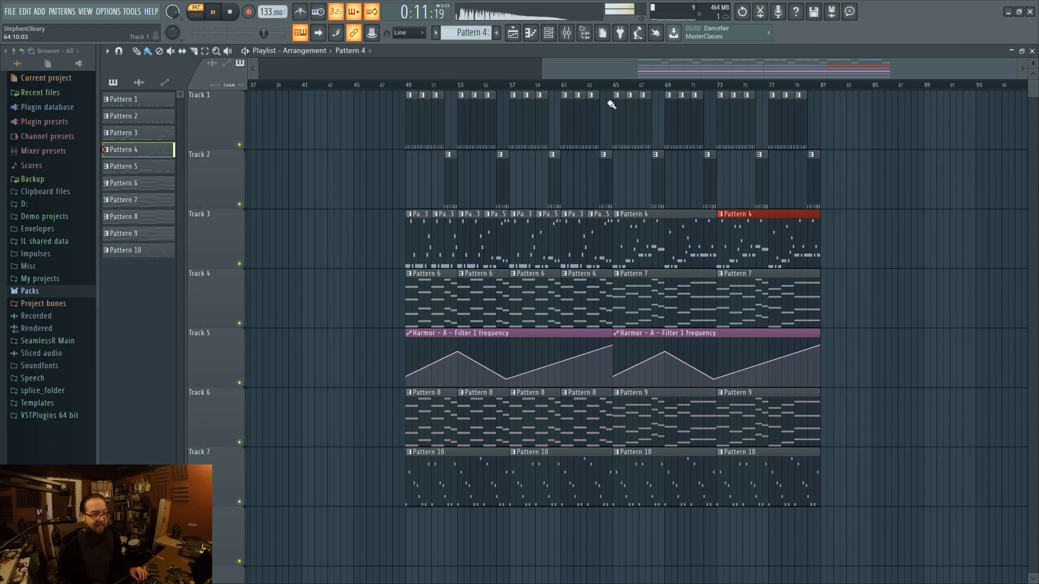
pyautogui.press('l')
pyautogui.keyDown('ctrl'); pyautogui.click(891, 216); pyautogui.keyUp('ctrl')
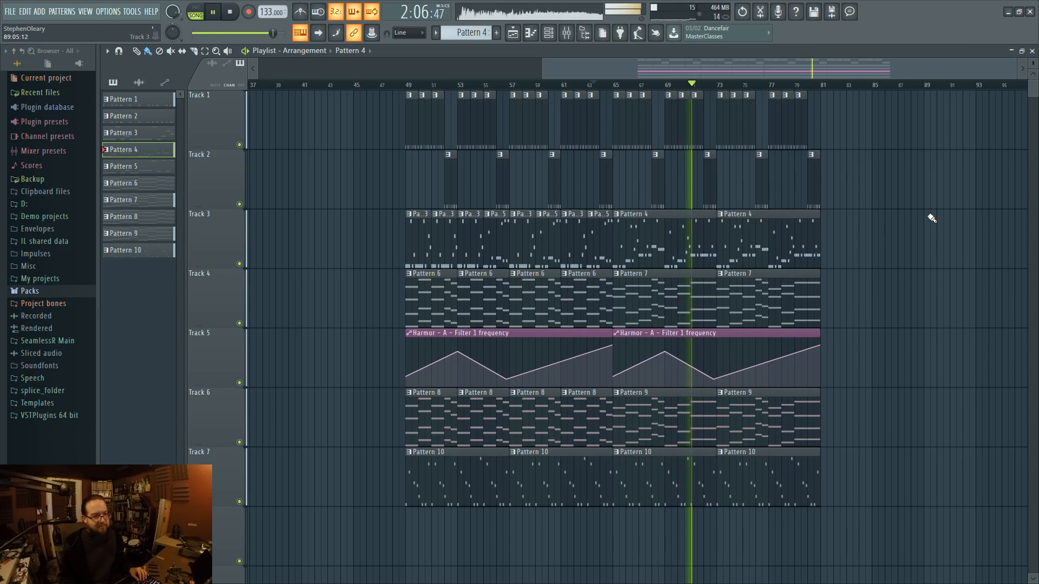
# - Raise all the C1 bass notes in Pattern 4 by one octave to C2 and return to the playlist
pyautogui.press('space')
pyautogui.doubleClick(673, 244)
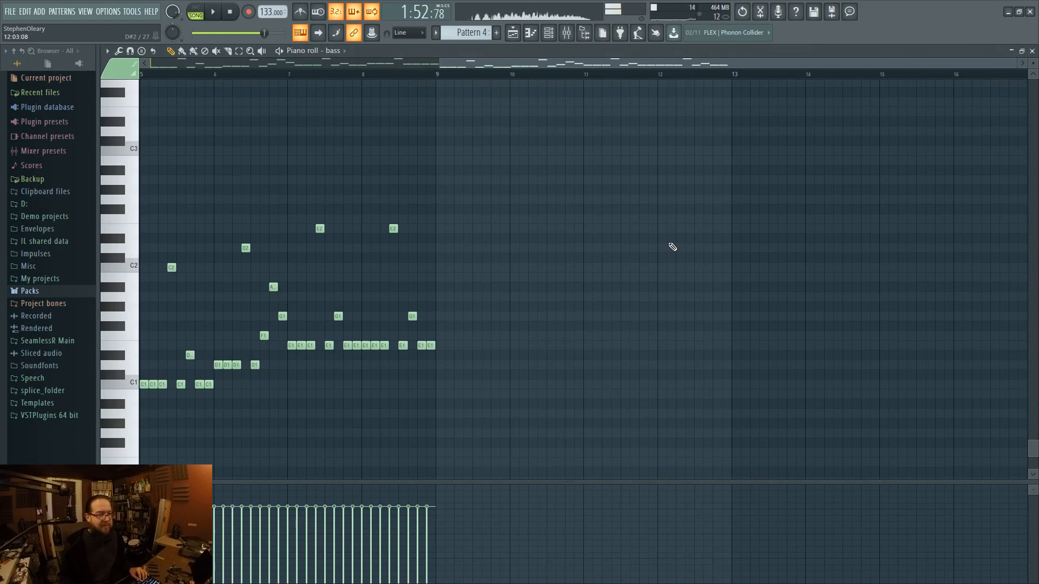
pyautogui.doubleClick(120, 385)
pyautogui.moveTo(140, 384); pyautogui.dragTo(140, 270)
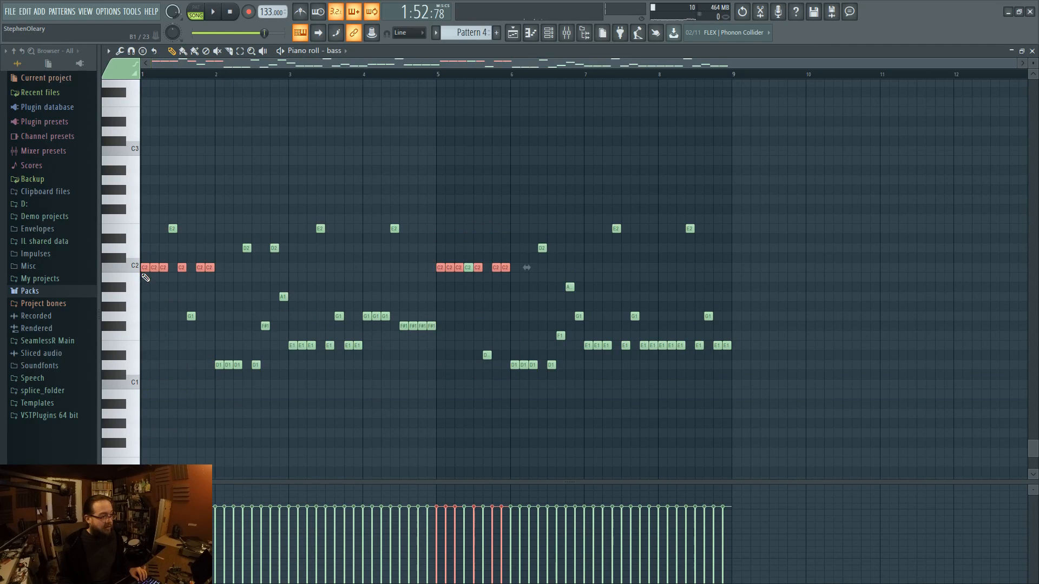
pyautogui.click(513, 32)
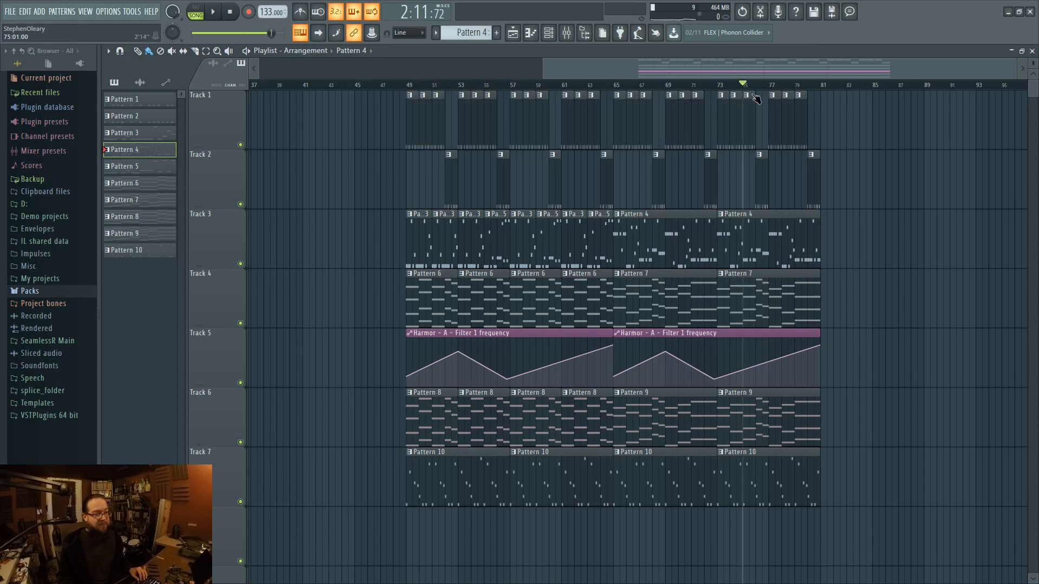
# - Select the playlist range from bar 49 to bar 81 and load Maximus into the first effect slot of the Master track
pyautogui.moveTo(410, 85); pyautogui.dragTo(820, 85)
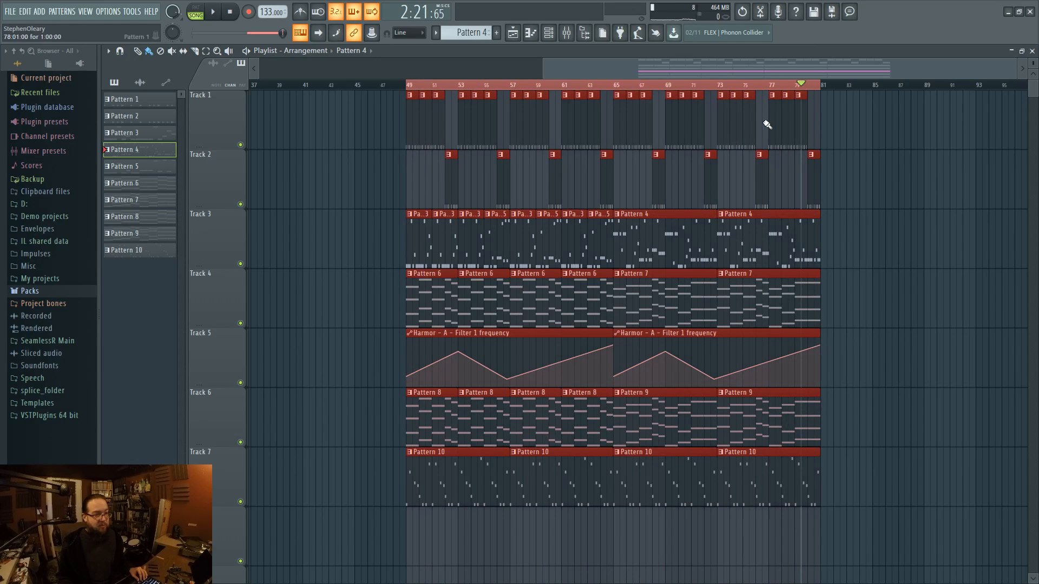
pyautogui.click(566, 33)
pyautogui.moveTo(625, 183); pyautogui.dragTo(537, 180)
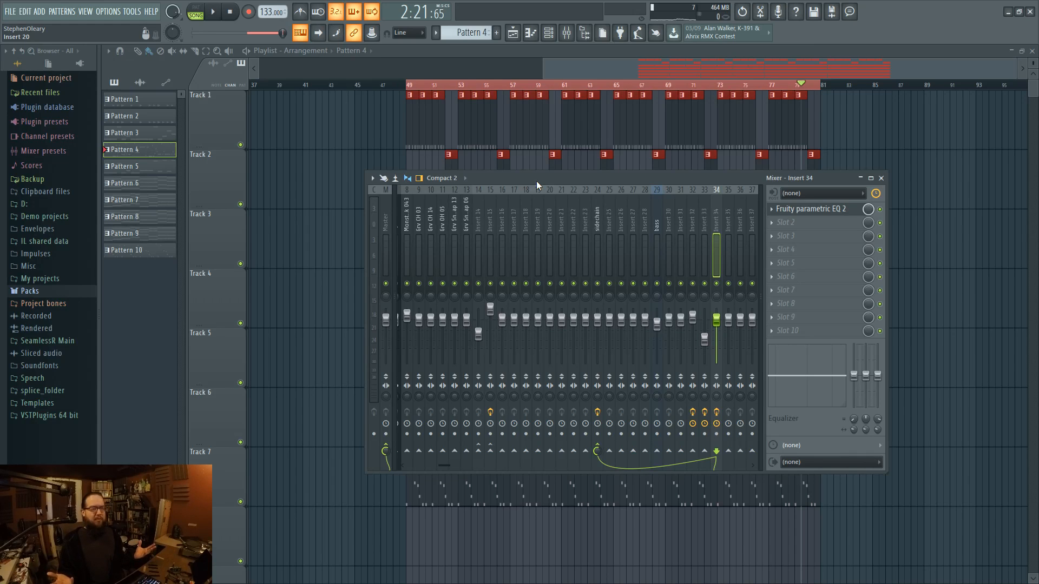
pyautogui.click(382, 232)
pyautogui.click(794, 214)
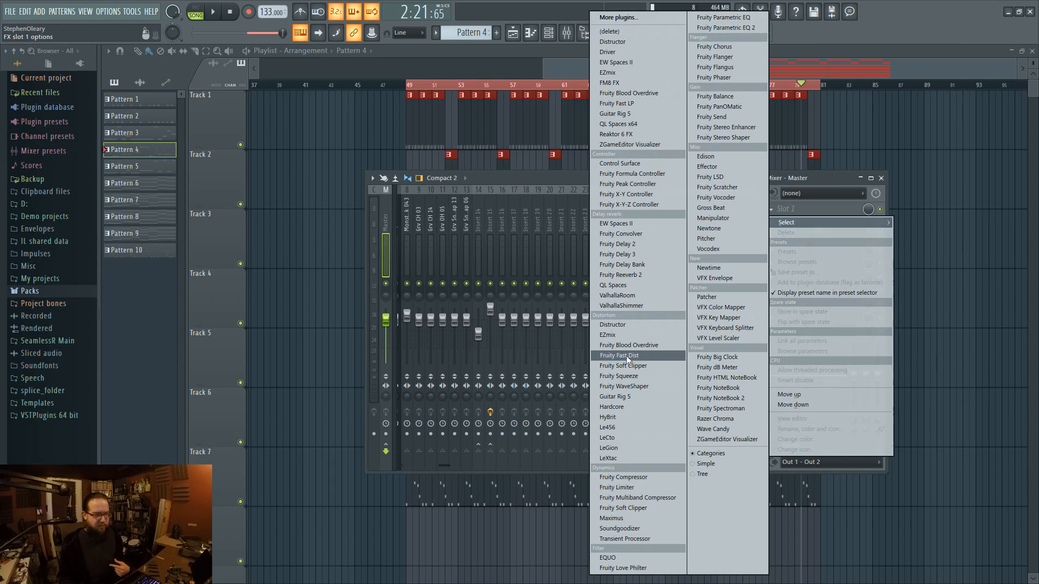
pyautogui.click(644, 518)
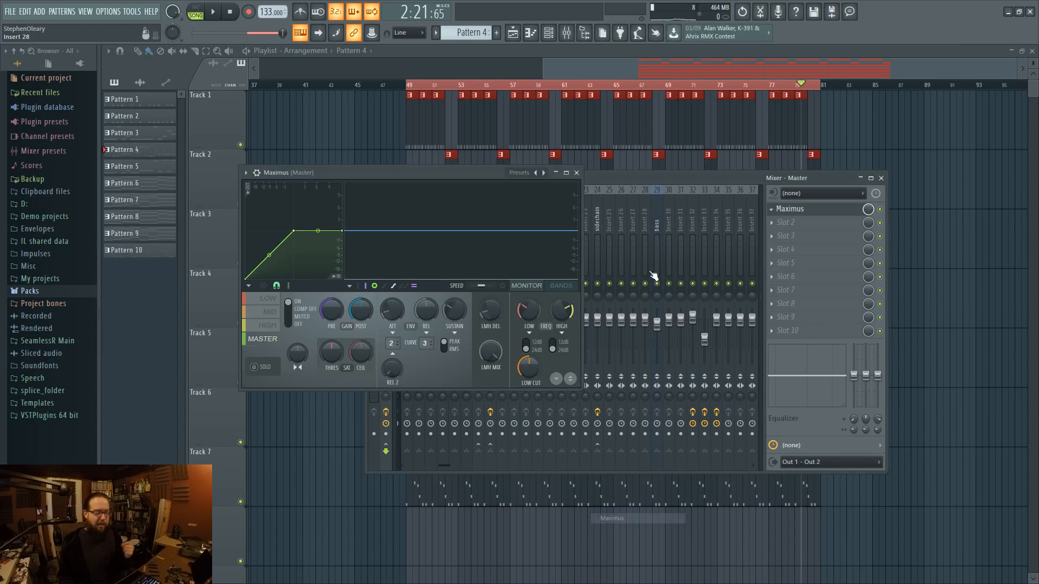
pyautogui.moveTo(474, 178); pyautogui.dragTo(524, 171)
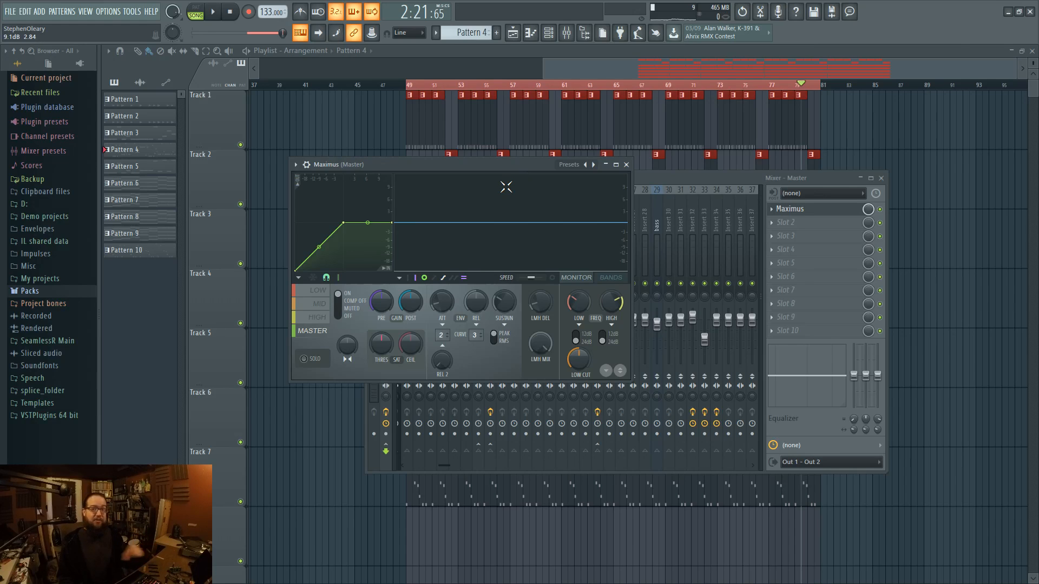
# - Slightly raise the high band frequency in Maximus's band view, check the bands during playback and return to the monitor view
pyautogui.click(621, 281)
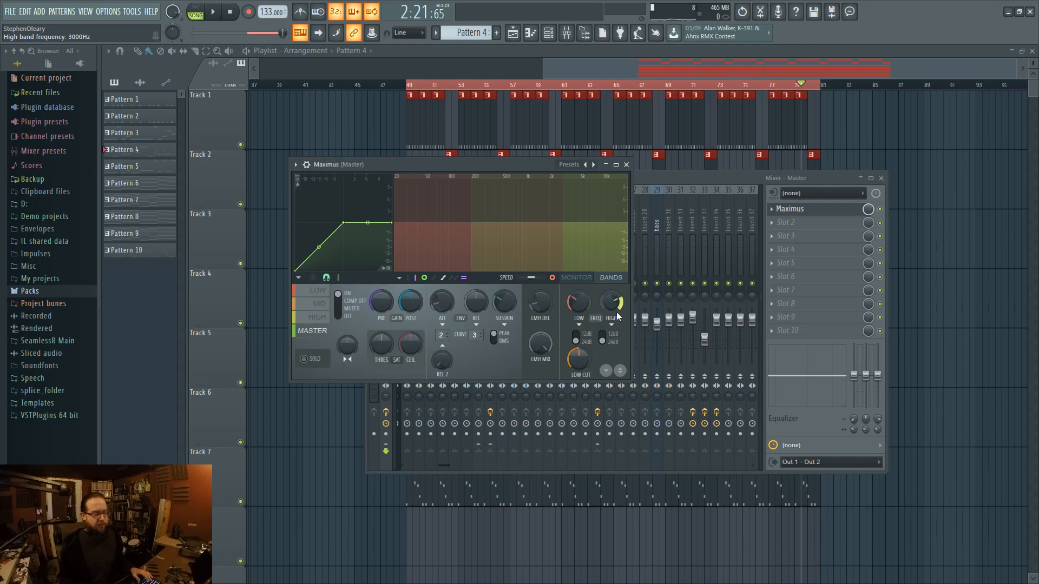
pyautogui.moveTo(613, 313); pyautogui.dragTo(613, 308)
pyautogui.press('space')
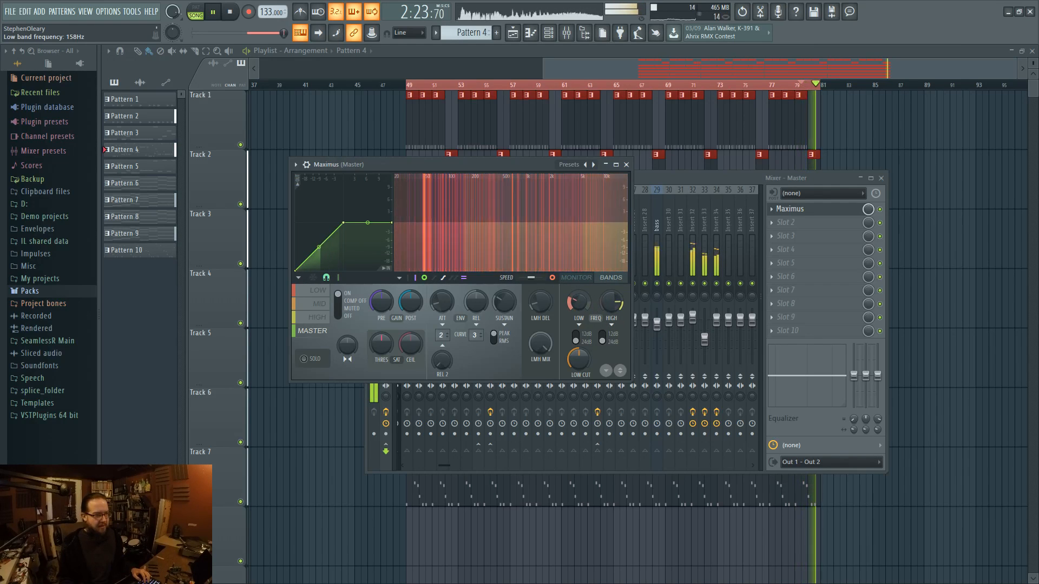
pyautogui.press('space')
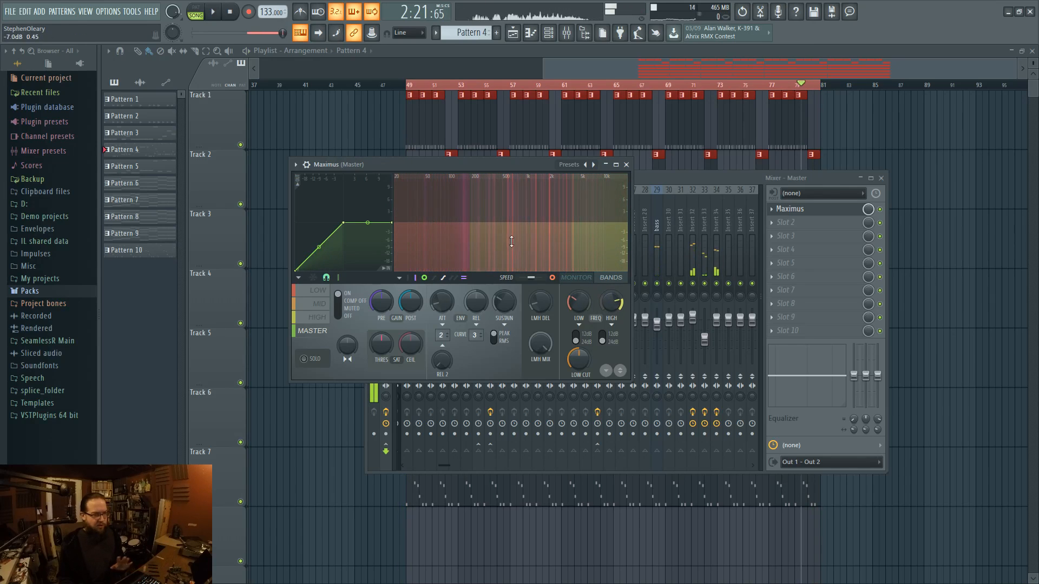
pyautogui.click(553, 279)
pyautogui.click(553, 280)
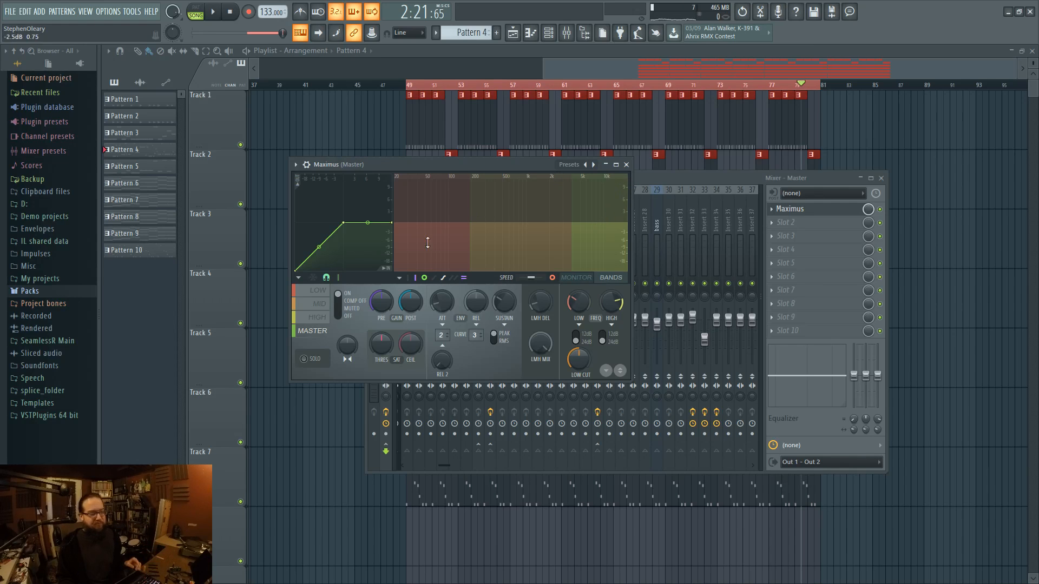
pyautogui.click(575, 279)
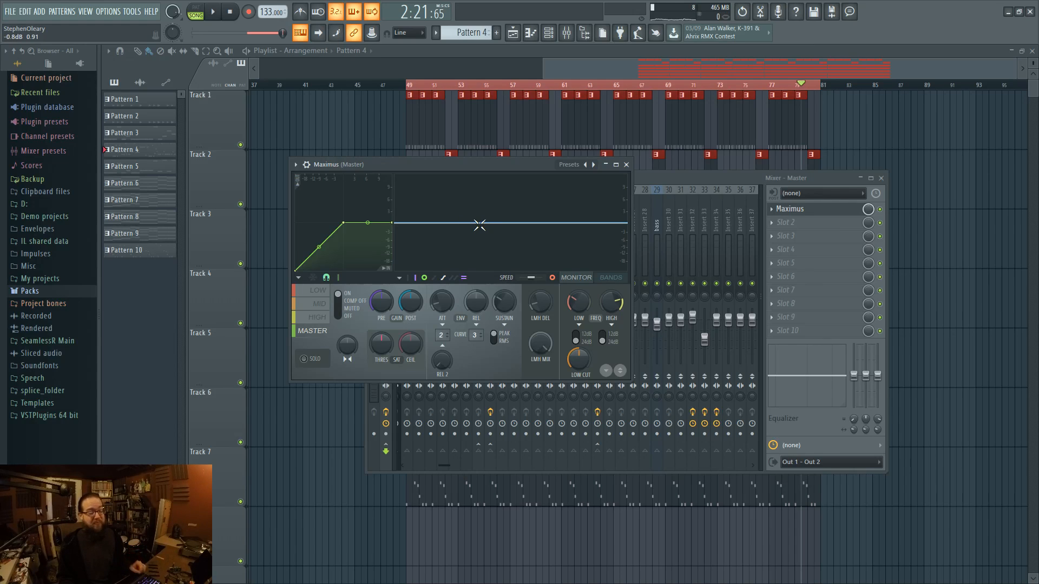
# - Raise the pre gain of Maximus's master band while the song plays, and stop playback
pyautogui.press('space')
pyautogui.moveTo(385, 301); pyautogui.dragTo(388, 299)
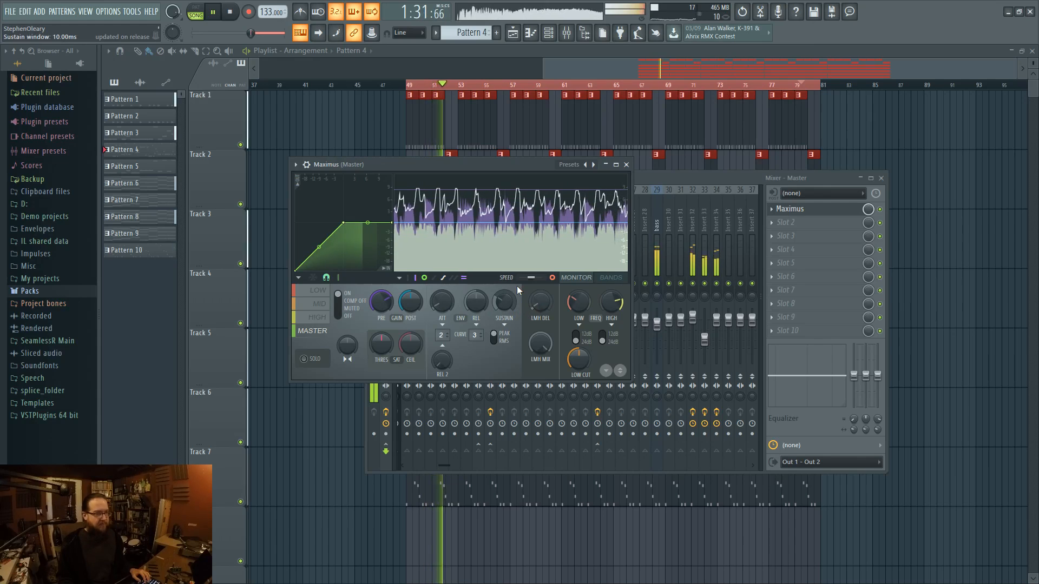
pyautogui.press('space')
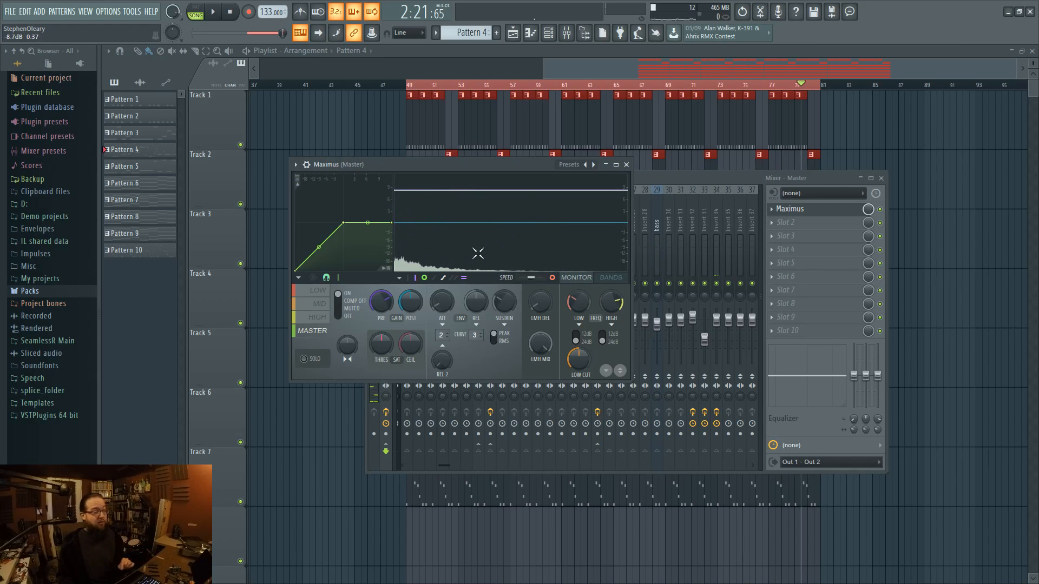
# - Compare long and short release times on Maximus's master band during playback, ending at about 390 ms
pyautogui.rightClick(475, 310)
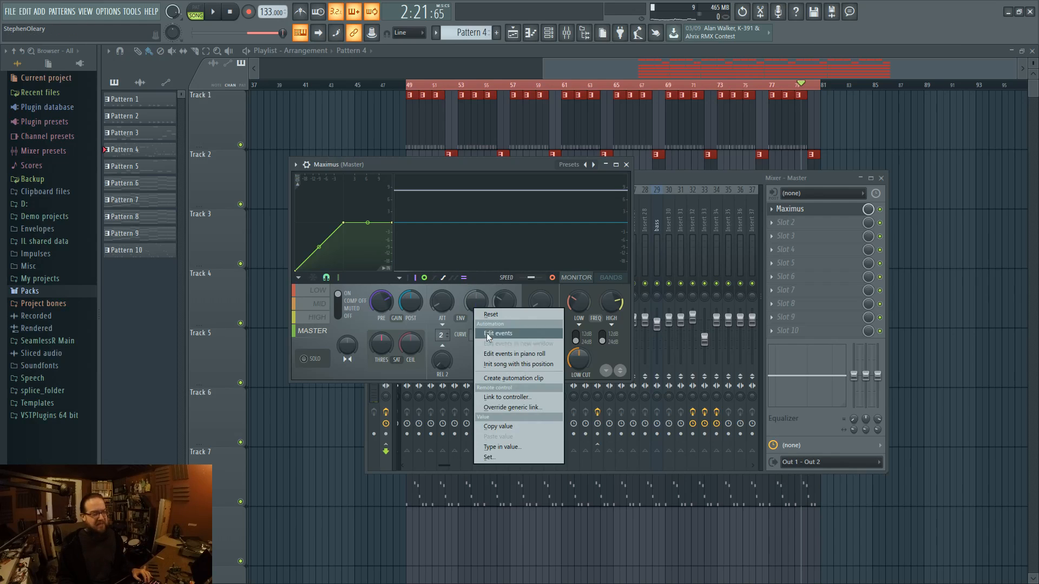
pyautogui.click(470, 306)
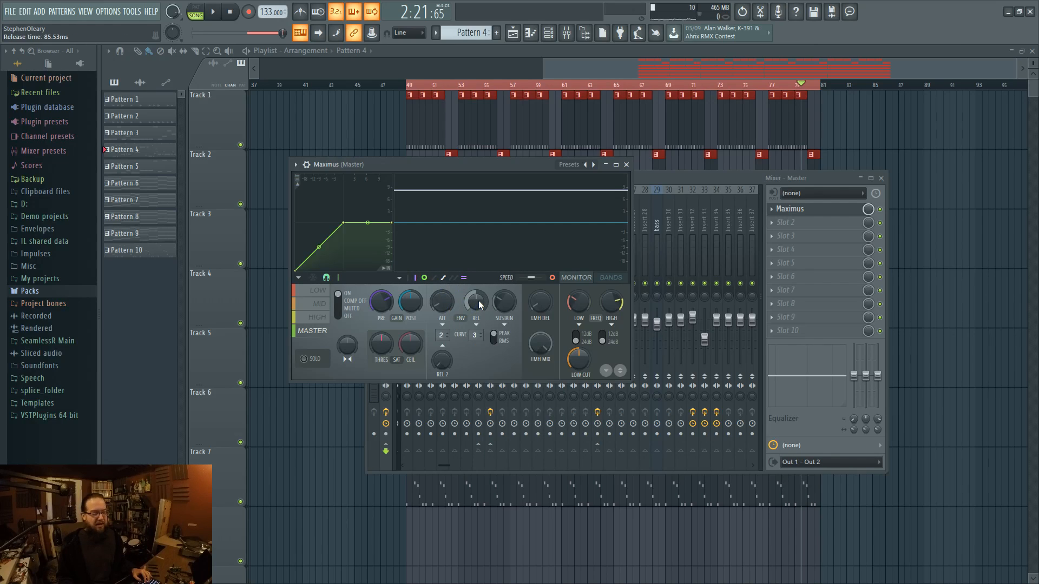
pyautogui.moveTo(478, 300); pyautogui.dragTo(478, 281)
pyautogui.press('space')
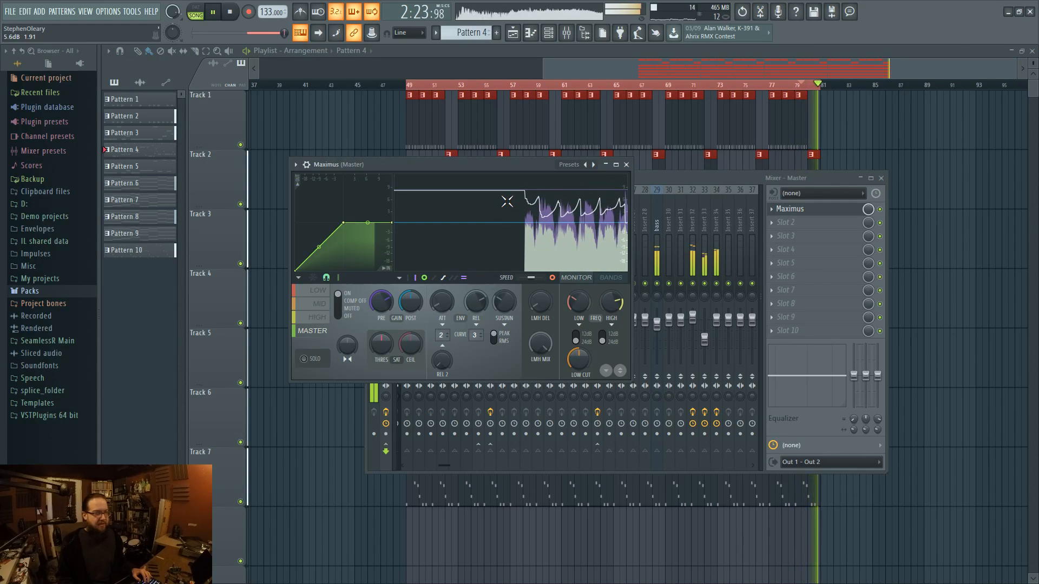
pyautogui.press('space')
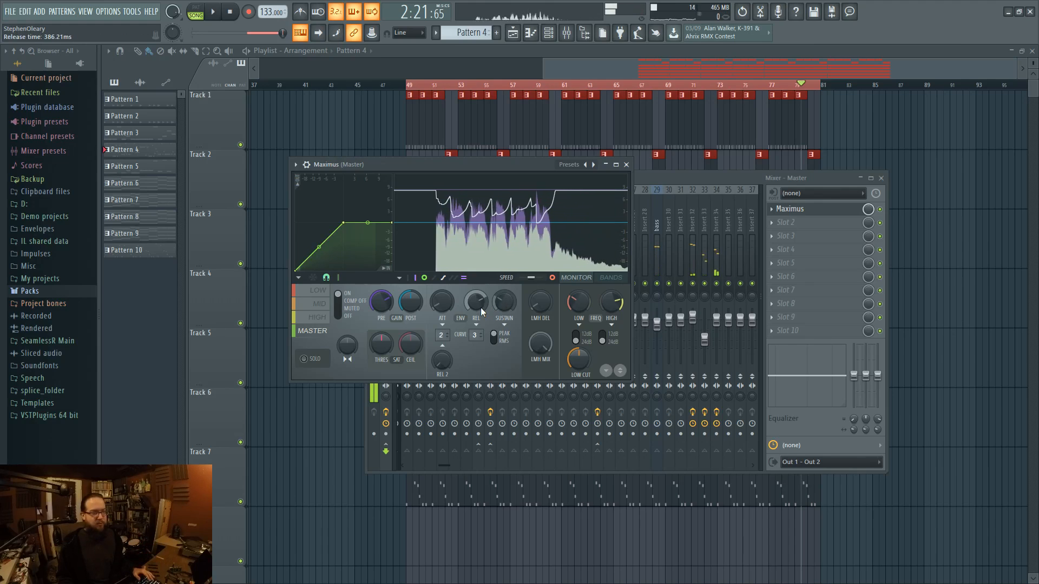
pyautogui.moveTo(476, 302); pyautogui.dragTo(476, 325)
pyautogui.press('space')
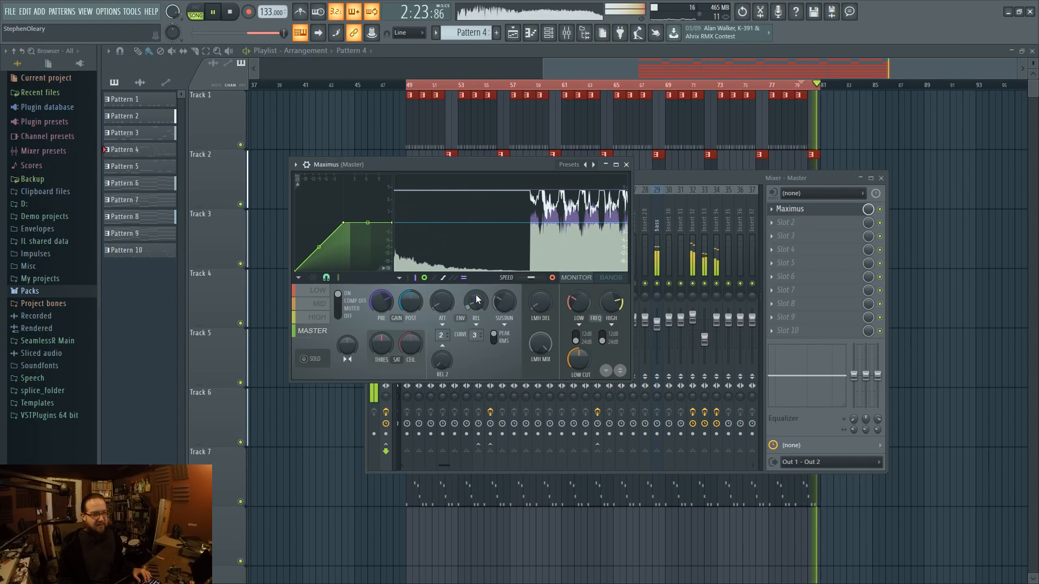
pyautogui.press('space')
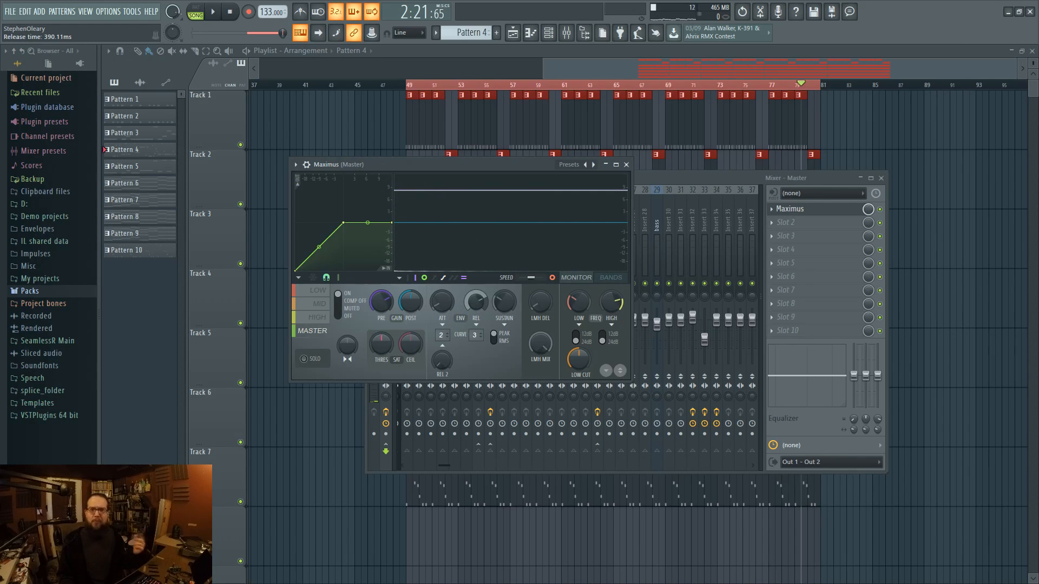
# - Create an automation clip for the Maximus master release time, starting at zero and rising to its end point within one beat at bar 49
pyautogui.rightClick(476, 301)
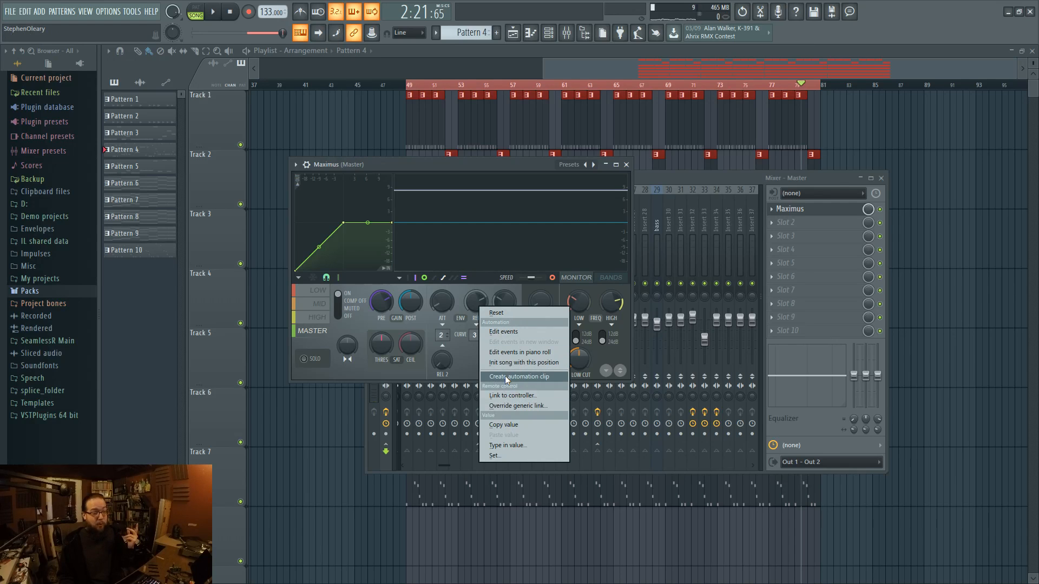
pyautogui.click(520, 396)
pyautogui.moveTo(404, 529); pyautogui.dragTo(407, 565)
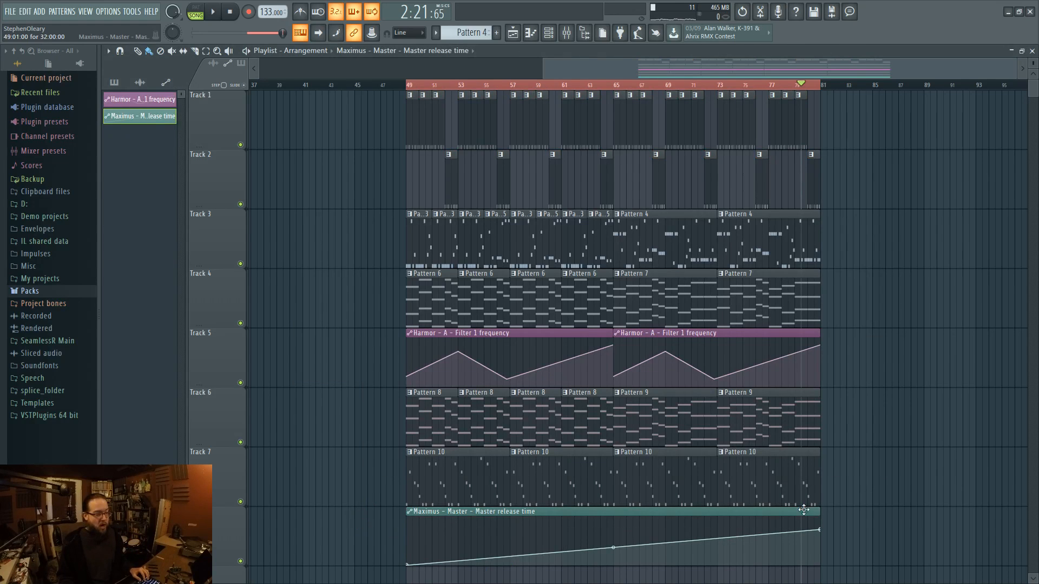
pyautogui.moveTo(818, 536); pyautogui.dragTo(409, 534)
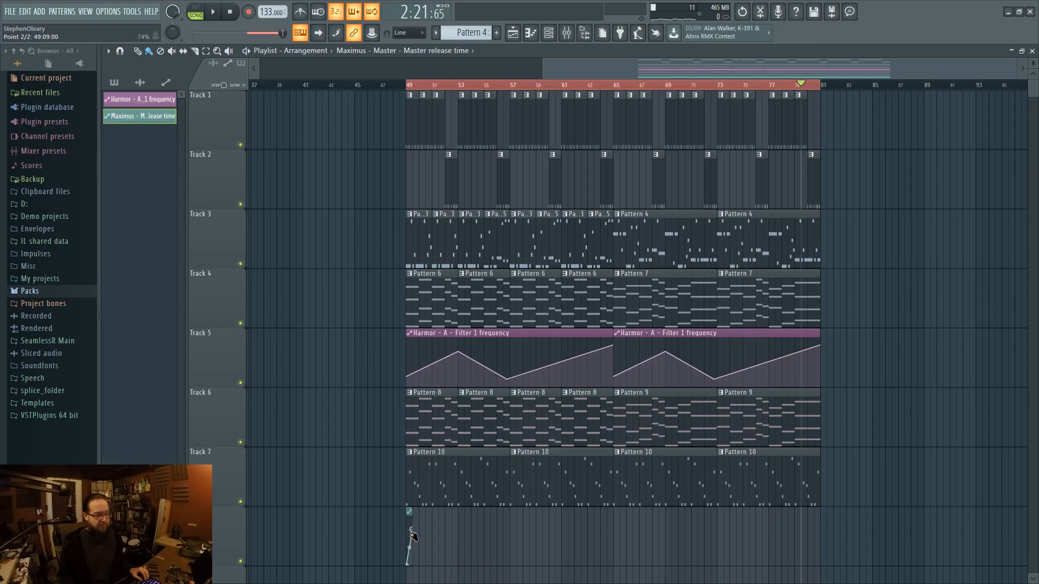
# - Shape the one-beat release time clip as a curve and repeat it along Track 8 from bar 49 to bar 81
pyautogui.keyDown('ctrl'); pyautogui.scroll(3, 417, 538); pyautogui.keyUp('ctrl')
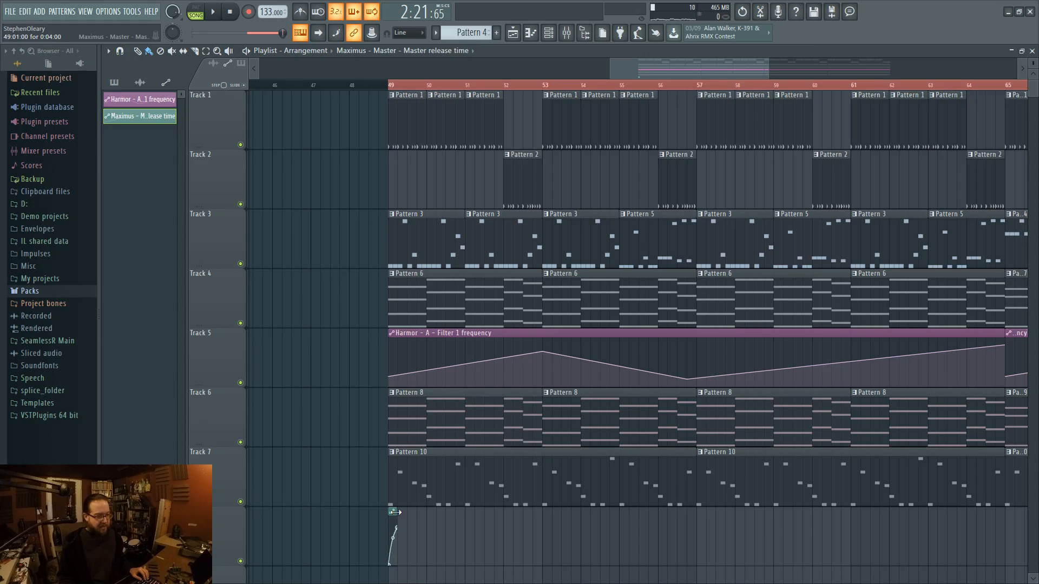
pyautogui.moveTo(402, 516)
pyautogui.mouseDown()
pyautogui.moveTo(1019, 544)
pyautogui.moveTo(828, 498)
pyautogui.moveTo(581, 500)
pyautogui.mouseUp()
pyautogui.scroll(-2, 582, 500)
pyautogui.moveTo(519, 472); pyautogui.dragTo(941, 473)
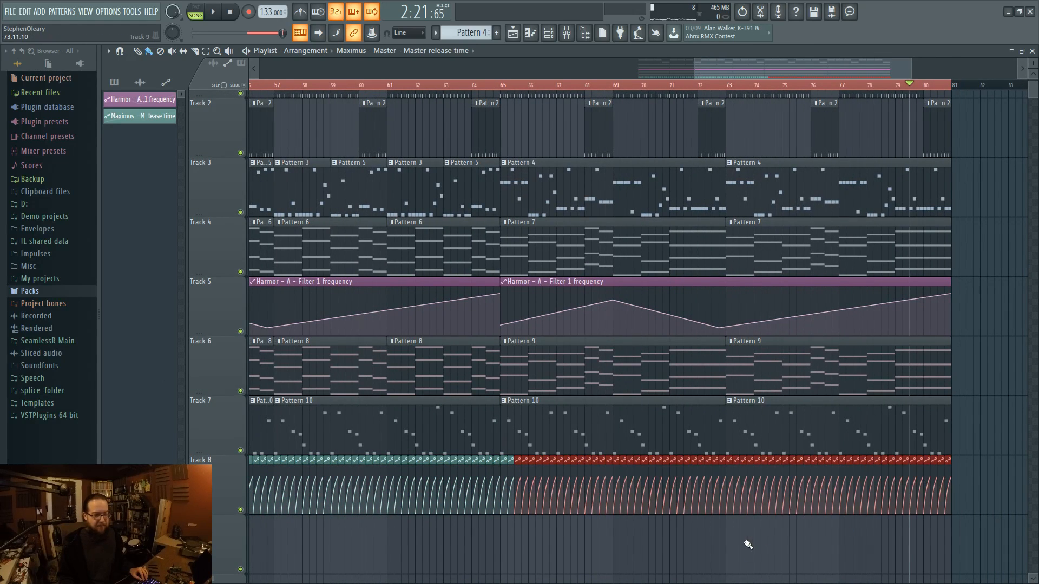
pyautogui.scroll(-2, 703, 527)
# - Play the song with the master's Maximus reopened, adjust its monitor scrolling speed, and enlarge and reposition its window
pyautogui.click(567, 33)
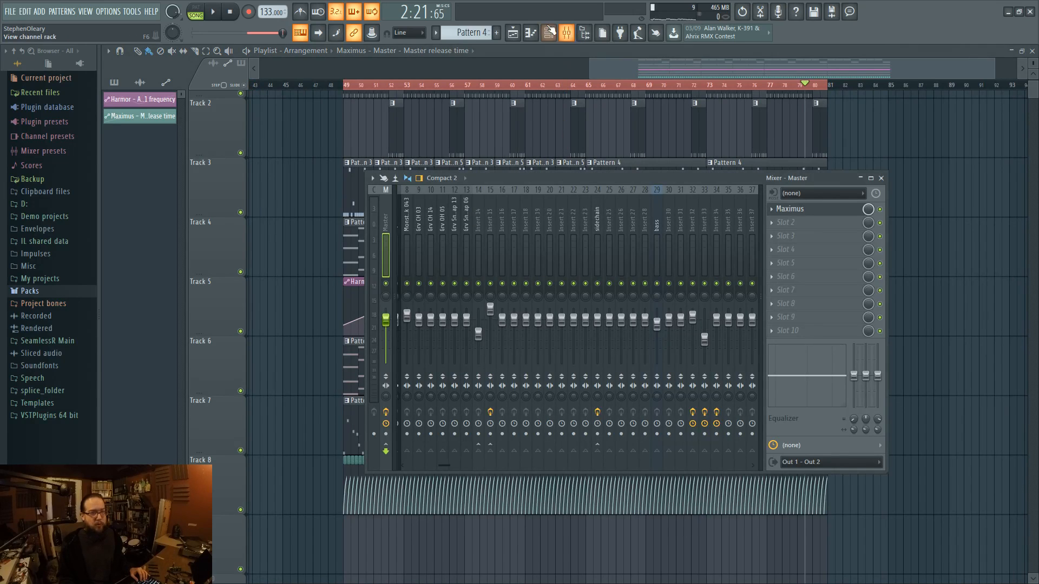
pyautogui.click(790, 209)
pyautogui.press('space')
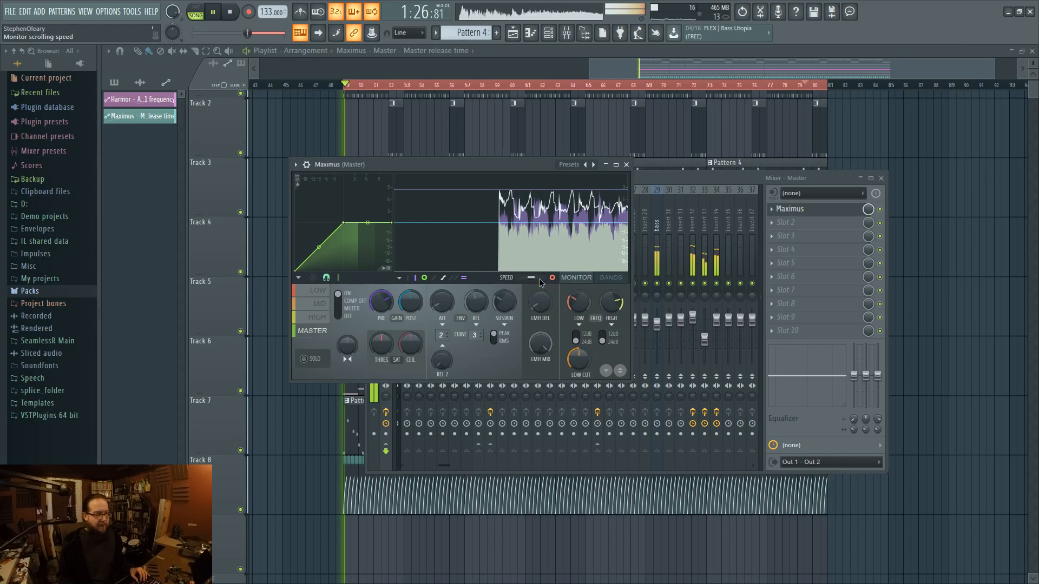
pyautogui.moveTo(532, 279); pyautogui.dragTo(538, 278)
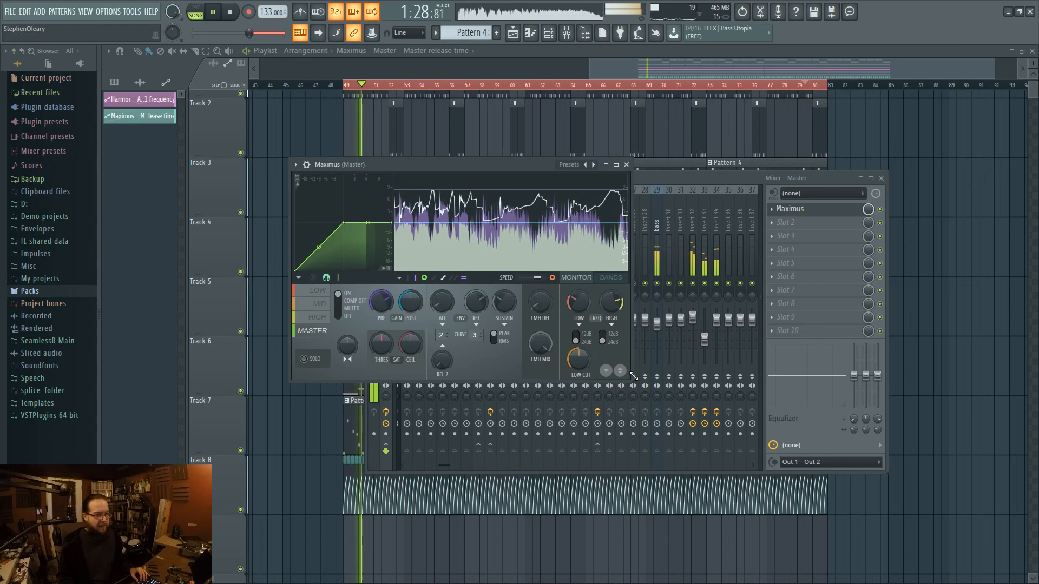
pyautogui.moveTo(633, 376); pyautogui.dragTo(1000, 556)
pyautogui.moveTo(719, 165); pyautogui.dragTo(618, 153)
# - Adjust the pre gain, raise the post gain and change the saturation ceiling of Maximus's master band, and close the plugin
pyautogui.moveTo(451, 419); pyautogui.dragTo(451, 417)
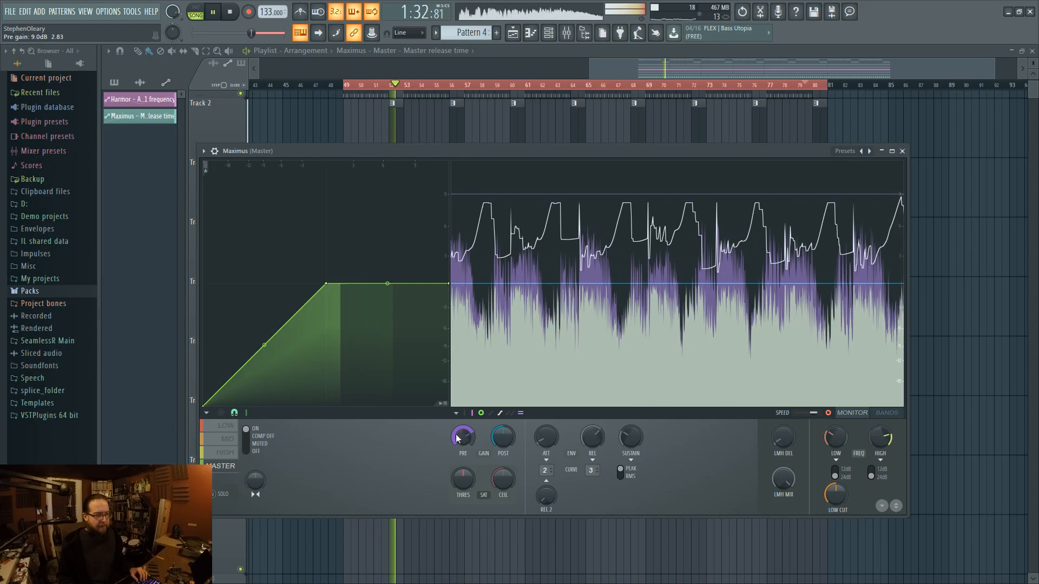
pyautogui.moveTo(500, 444); pyautogui.dragTo(501, 439)
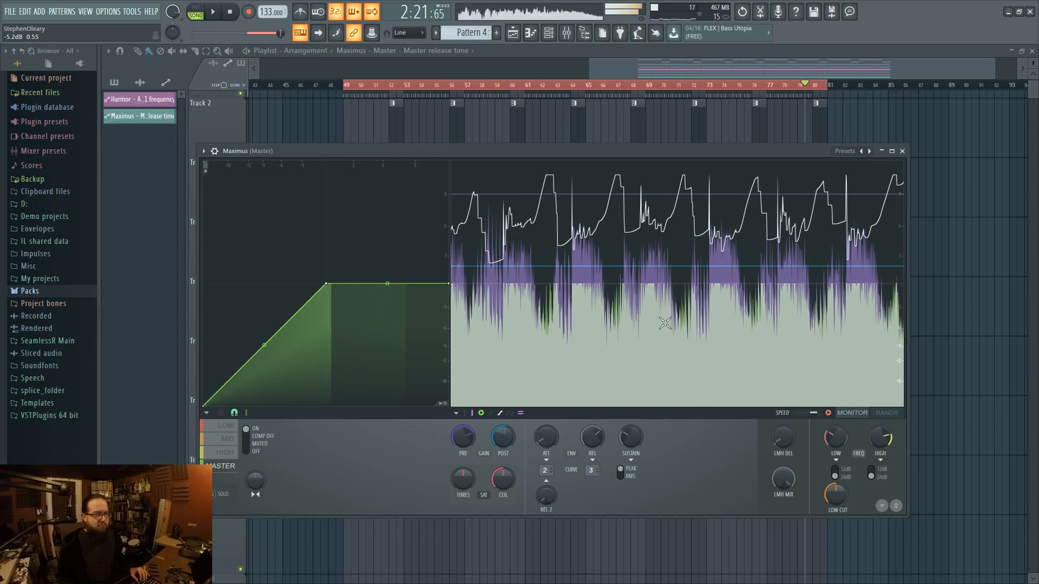
pyautogui.click(665, 323)
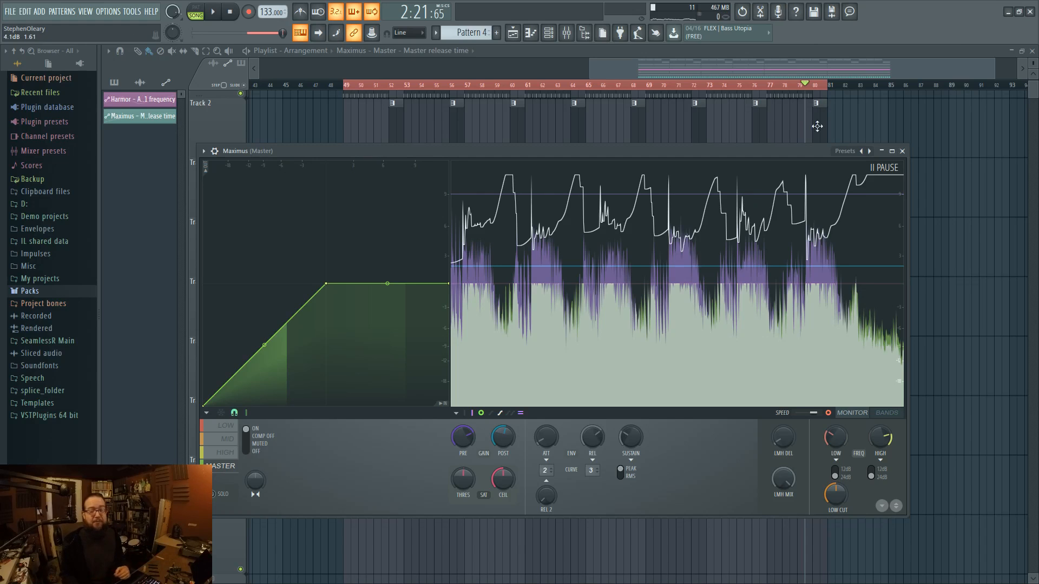
pyautogui.click(901, 151)
pyautogui.scroll(-3, 825, 270)
pyautogui.scroll(2, 842, 346)
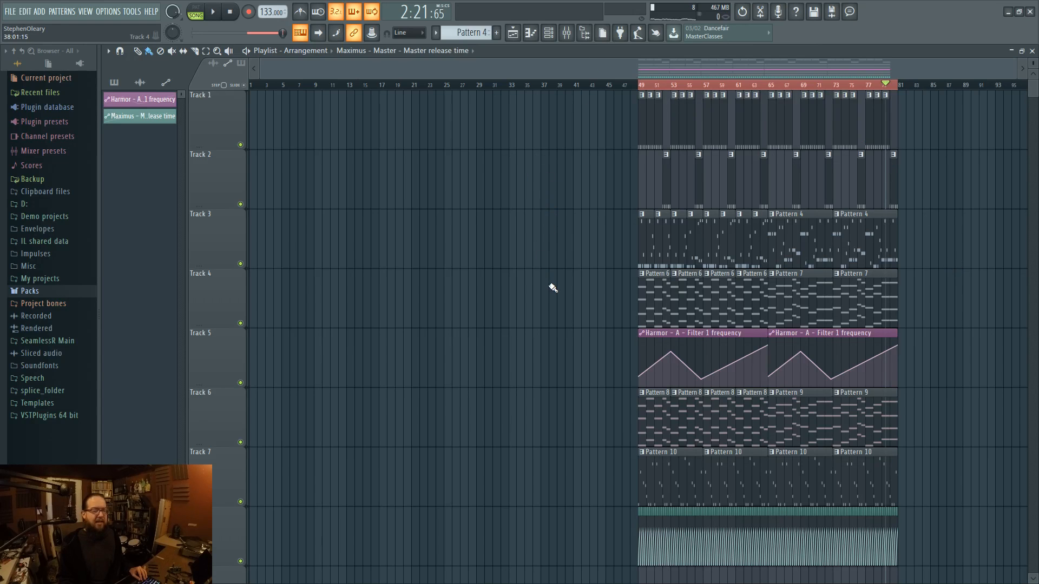
pyautogui.moveTo(523, 280); pyautogui.dragTo(408, 308)
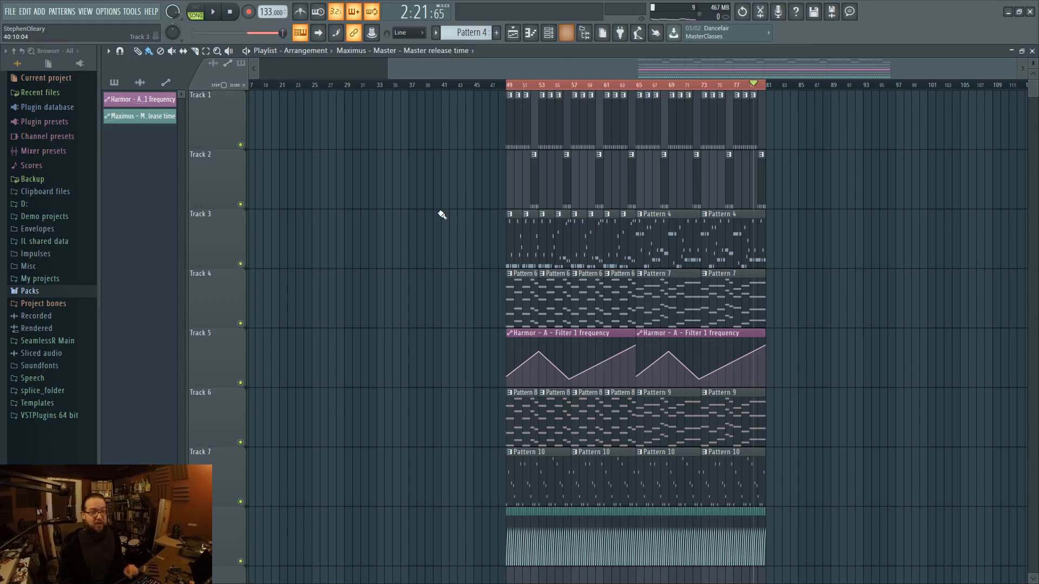
pyautogui.hscroll(-4, 448, 214)
pyautogui.scroll(1, 476, 201)
pyautogui.scroll(-1, 460, 233)
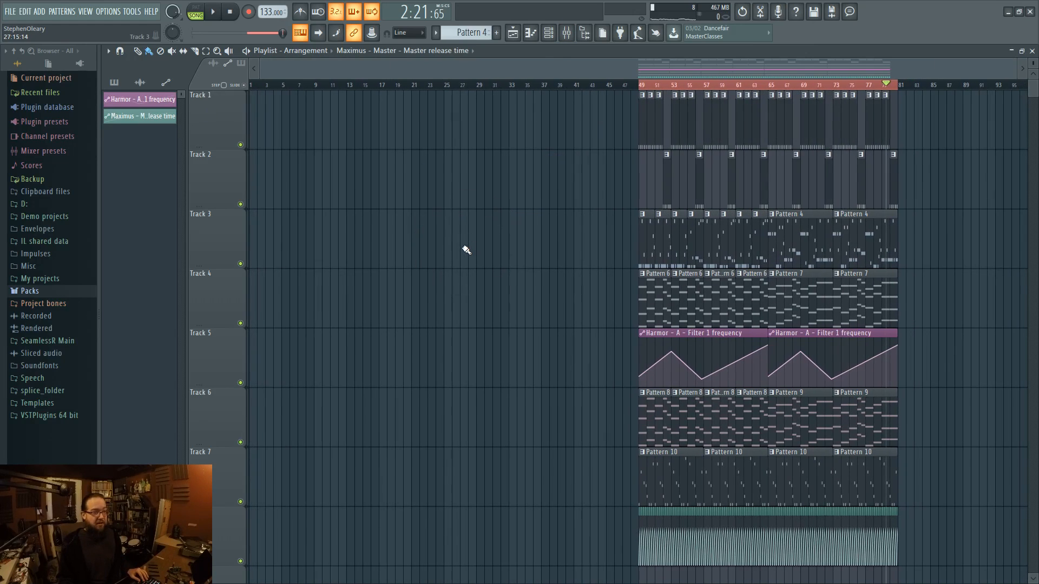
# - Paint Pattern 1 along Track 1 from bar 1 to bar 17 and along Track 2 from bar 17 to bar 33
pyautogui.click(643, 238)
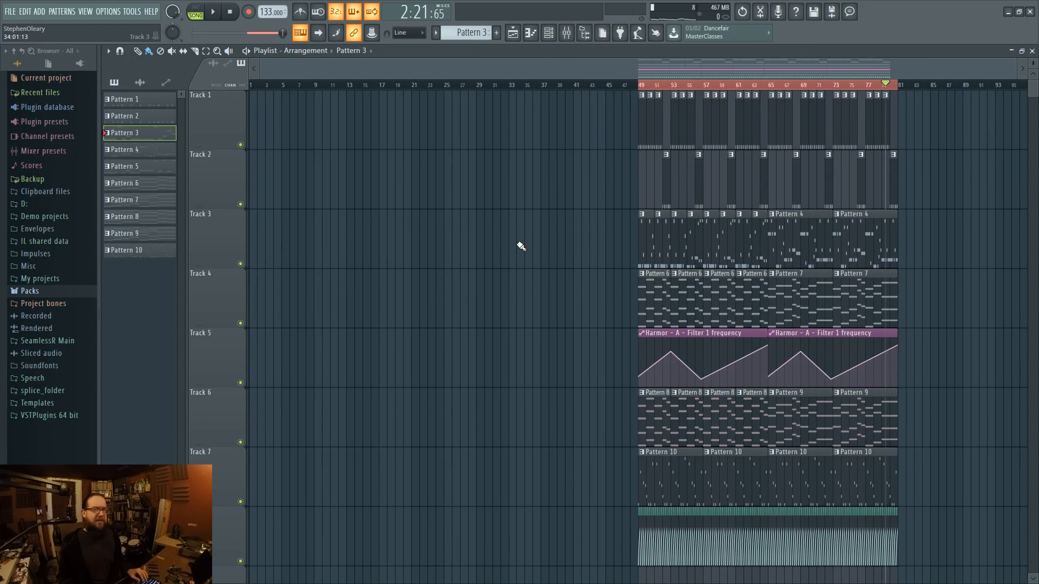
pyautogui.click(642, 112)
pyautogui.moveTo(256, 119); pyautogui.dragTo(405, 122)
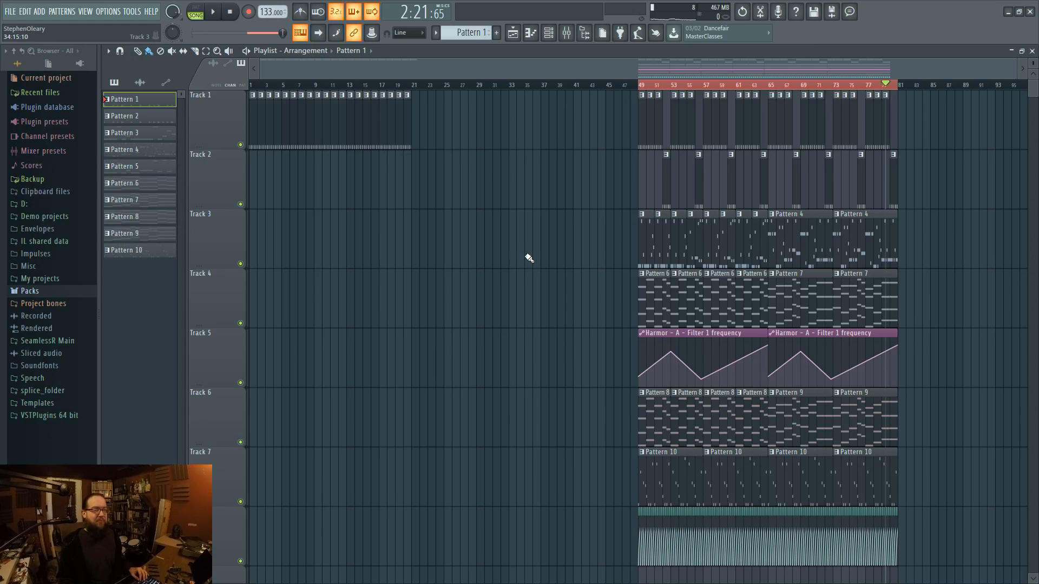
pyautogui.moveTo(422, 132)
pyautogui.mouseDown()
pyautogui.moveTo(385, 137)
pyautogui.moveTo(382, 158)
pyautogui.moveTo(506, 178)
pyautogui.mouseUp()
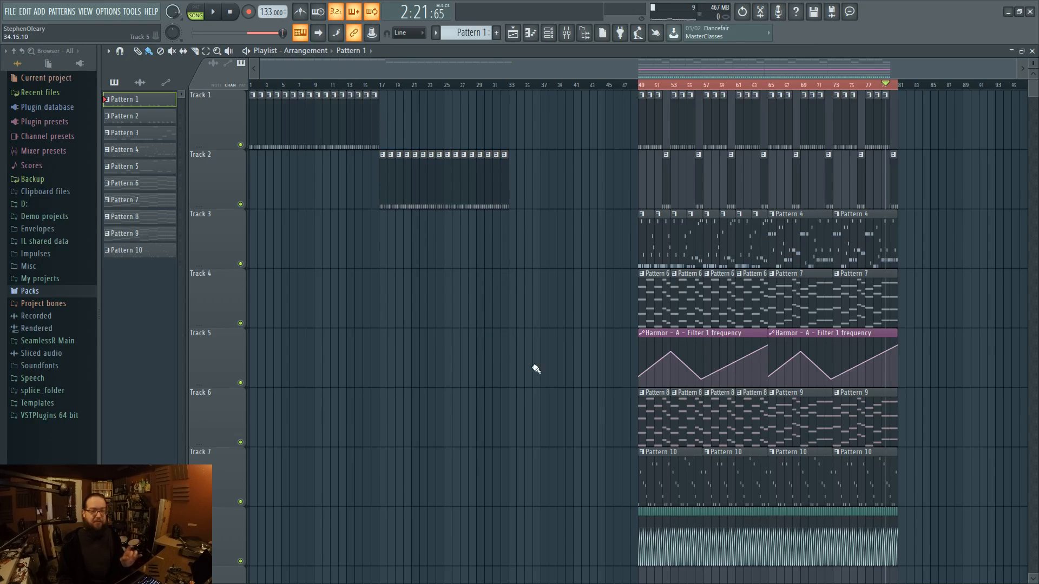
# - Fill Track 3 with Pattern 6 from bar 17 to bar 33 by duplicating its first eight bars, and clear the selection
pyautogui.click(648, 297)
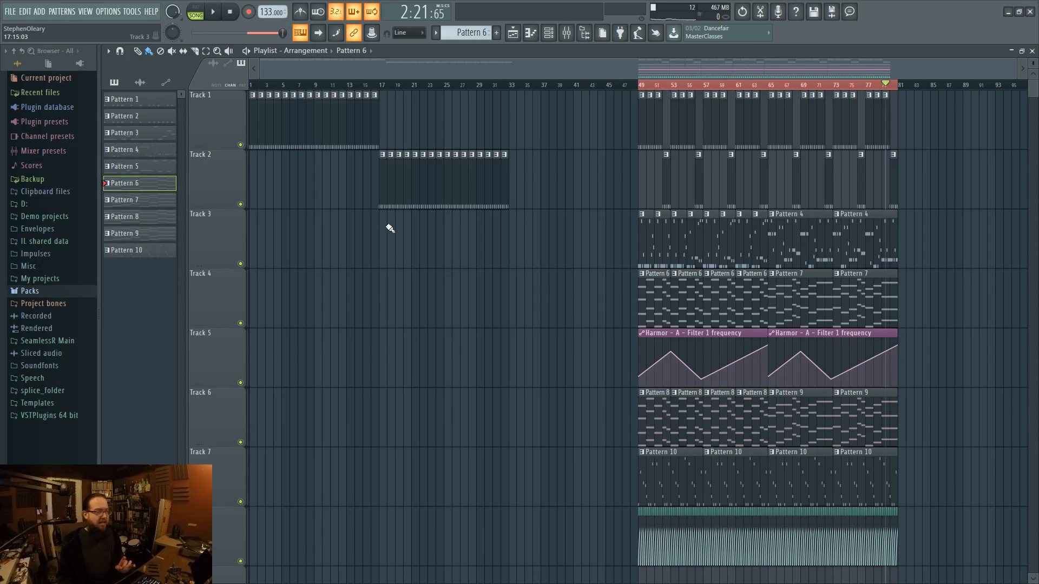
pyautogui.moveTo(382, 229)
pyautogui.mouseDown()
pyautogui.moveTo(465, 235)
pyautogui.moveTo(515, 258)
pyautogui.moveTo(394, 245)
pyautogui.moveTo(444, 246)
pyautogui.mouseUp()
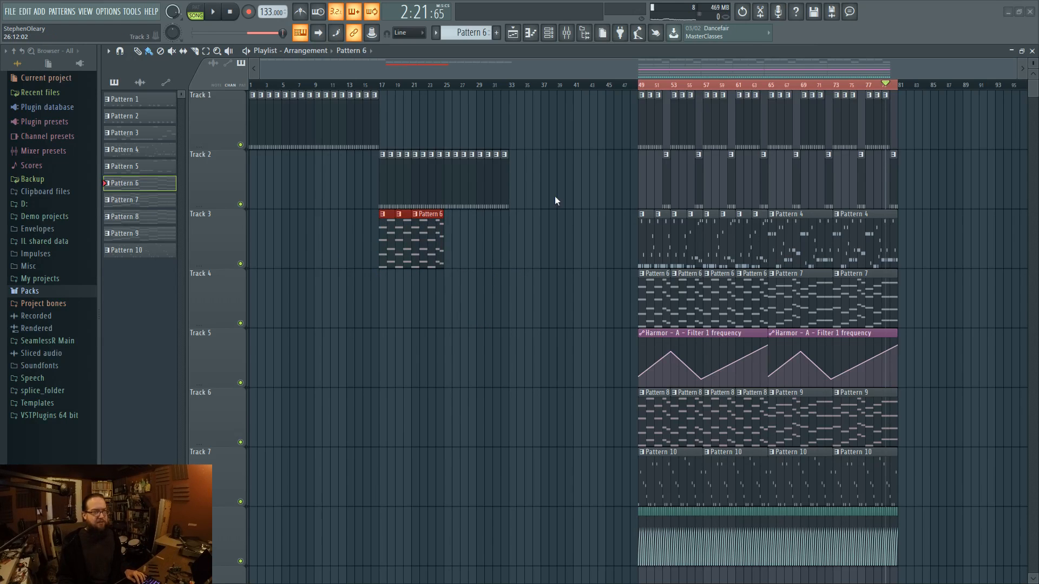
pyautogui.moveTo(482, 316); pyautogui.dragTo(318, 238)
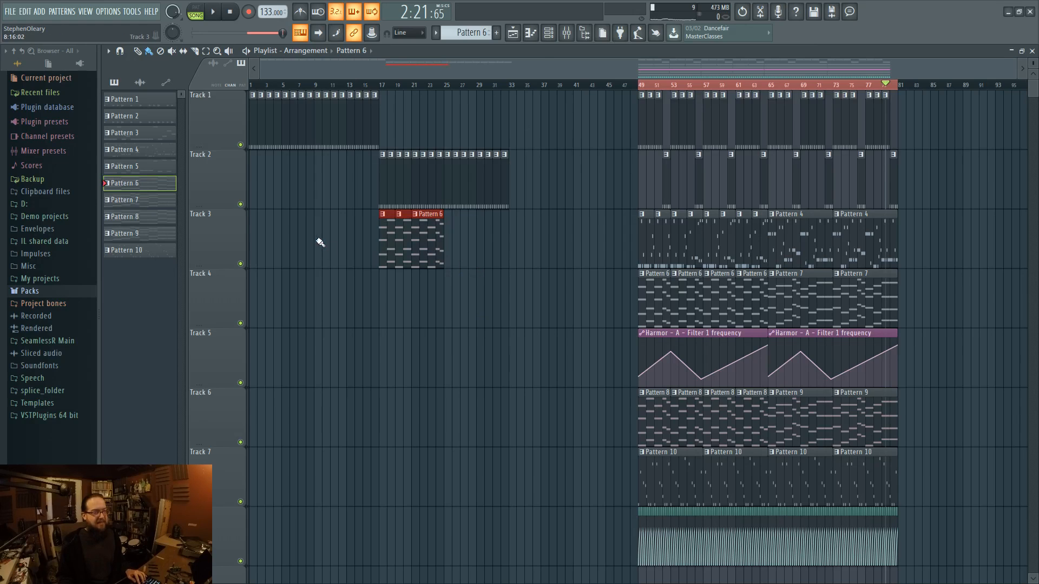
pyautogui.hotkey('ctrl', 'b')
pyautogui.moveTo(674, 235); pyautogui.dragTo(494, 225)
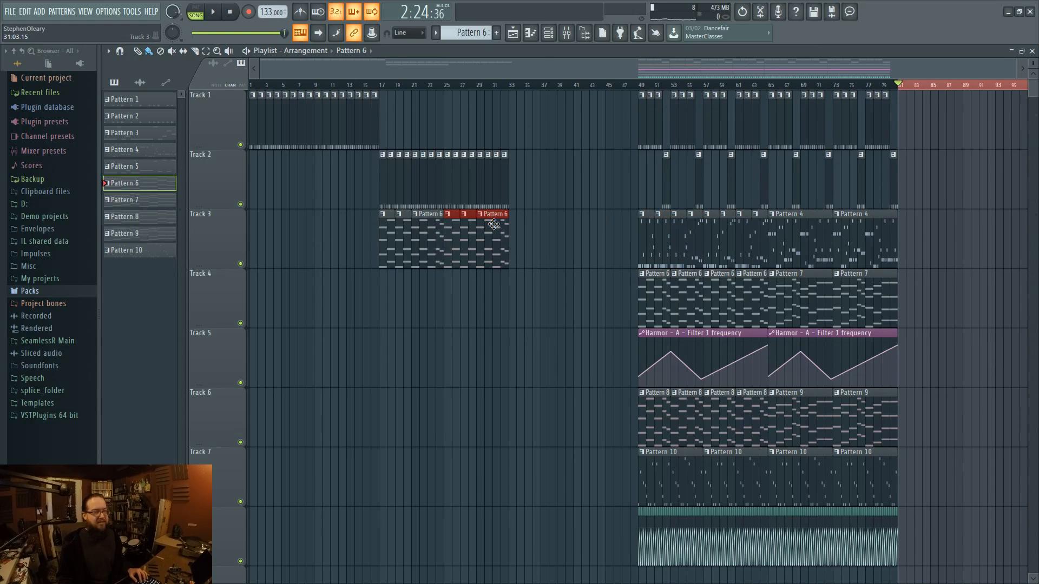
pyautogui.click(918, 89)
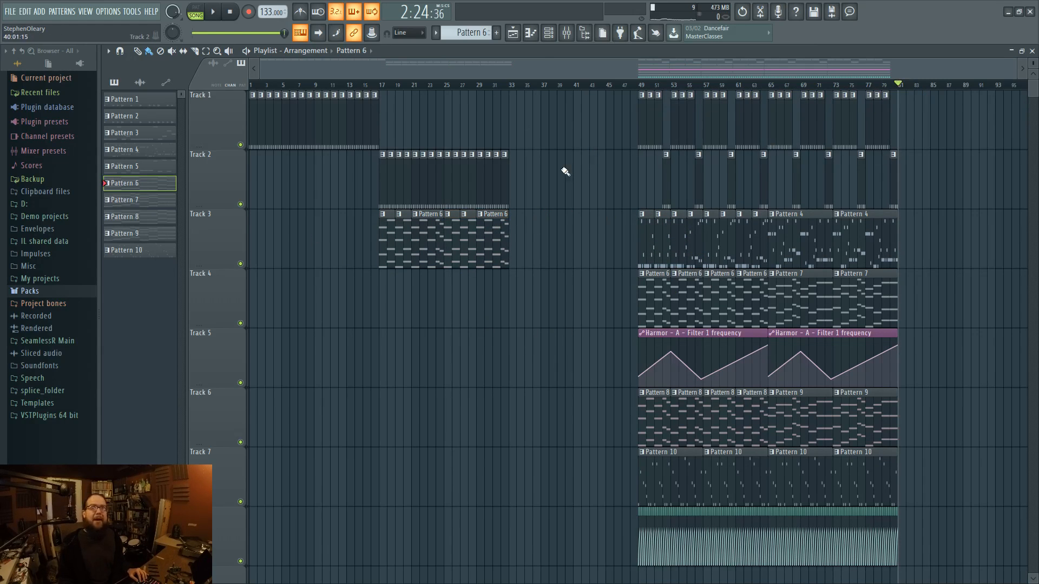
# - Look through the SFX and Risers sample packs for transition sounds, close the Packs folder, and review the arrangement
pyautogui.scroll(1, 544, 198)
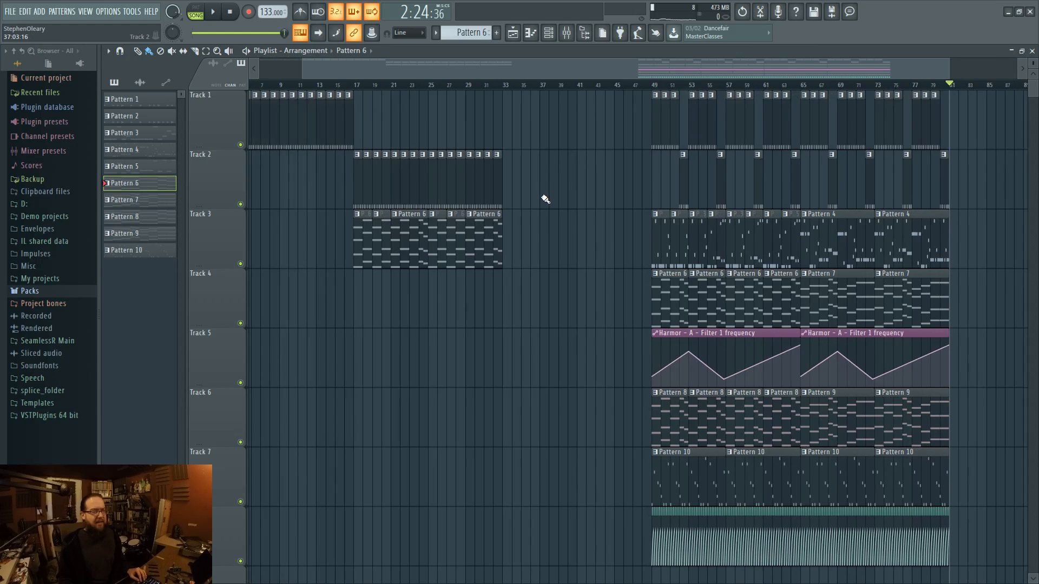
pyautogui.moveTo(554, 225); pyautogui.dragTo(477, 229)
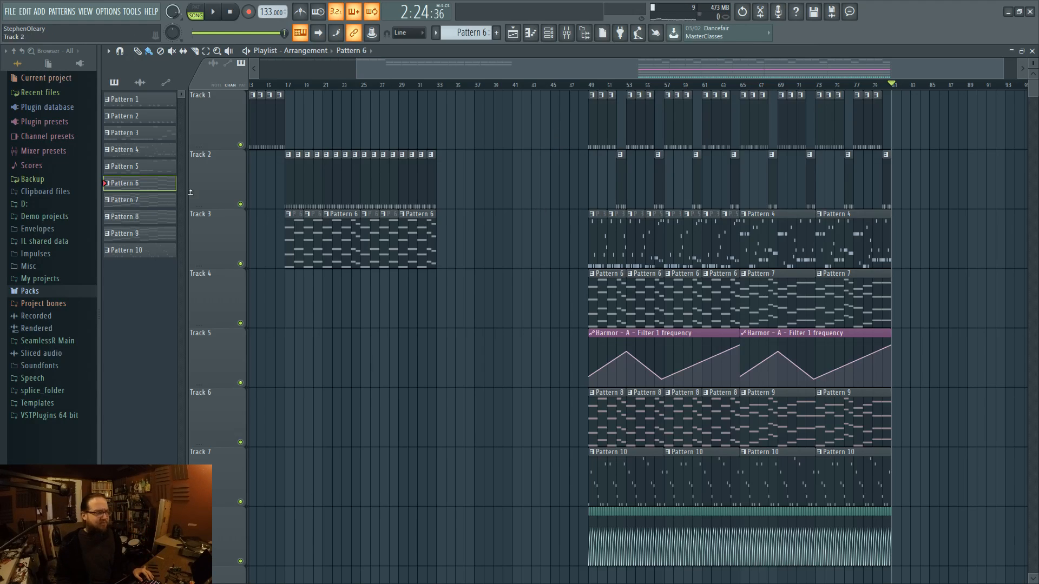
pyautogui.click(48, 292)
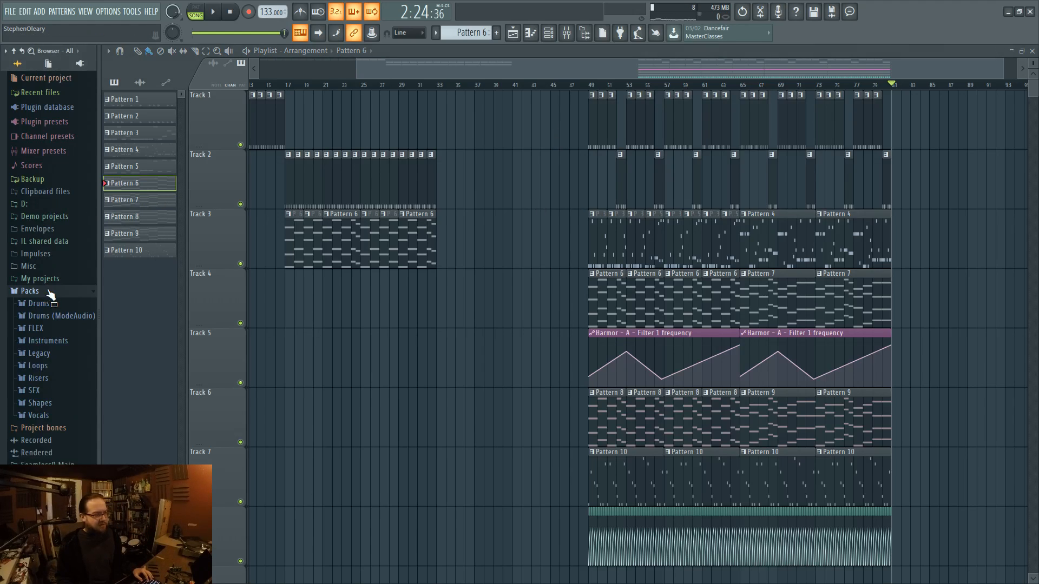
pyautogui.click(54, 390)
pyautogui.click(55, 323)
pyautogui.click(52, 378)
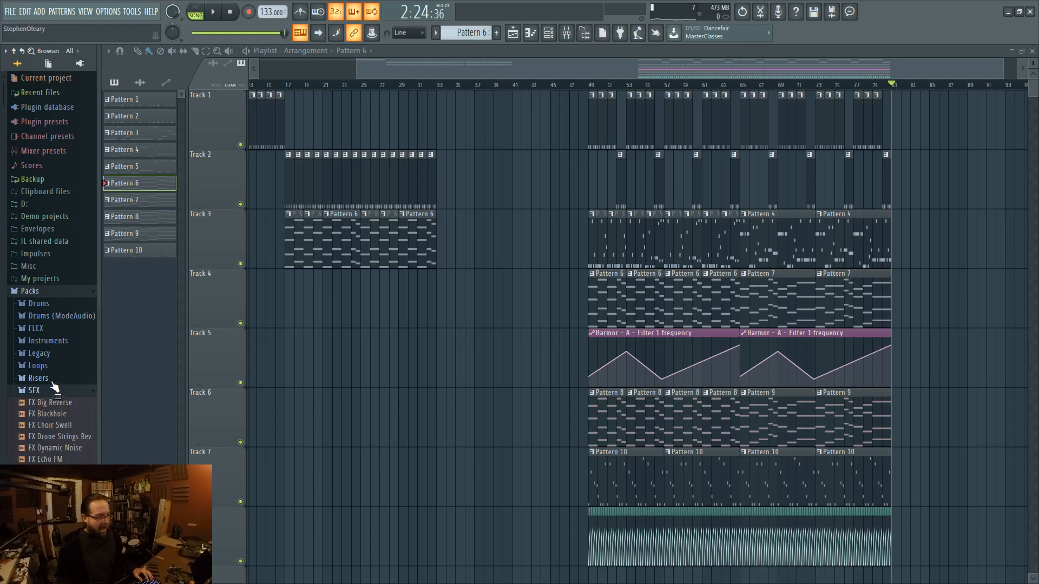
pyautogui.scroll(5, 69, 354)
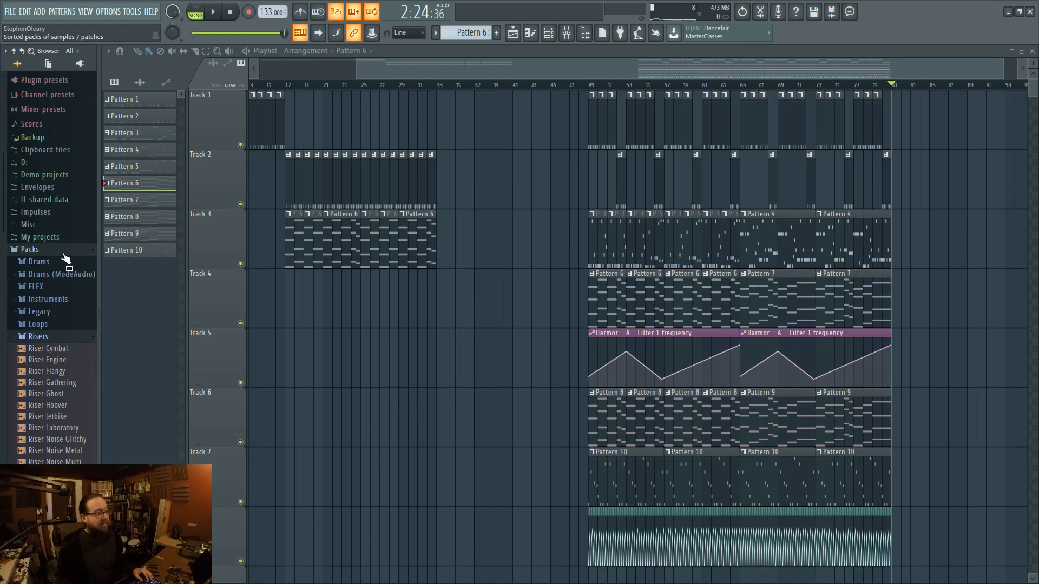
pyautogui.click(62, 253)
pyautogui.scroll(-2, 518, 353)
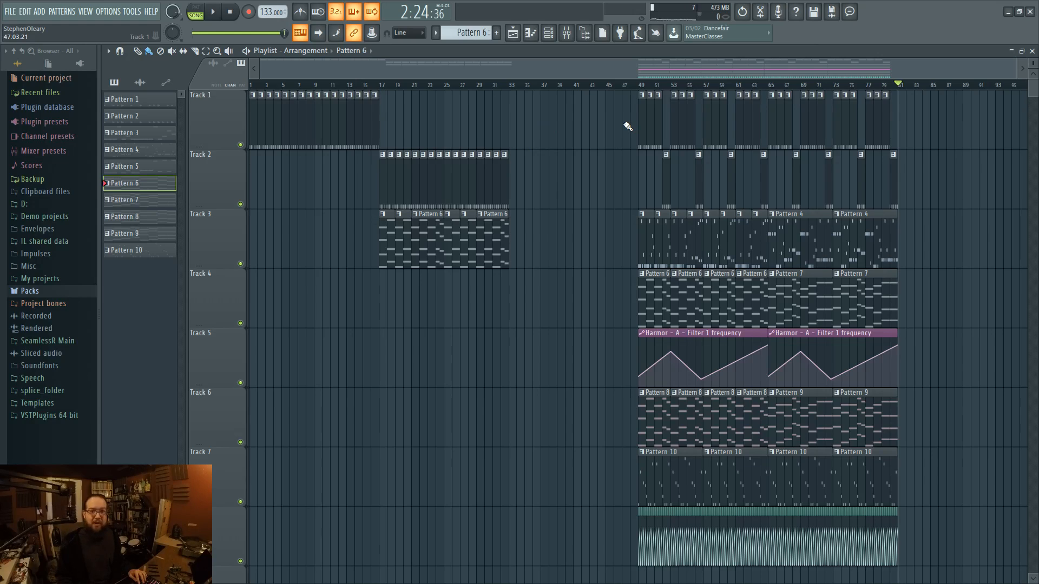
pyautogui.hscroll(4, 473, 245)
pyautogui.hscroll(-4, 473, 244)
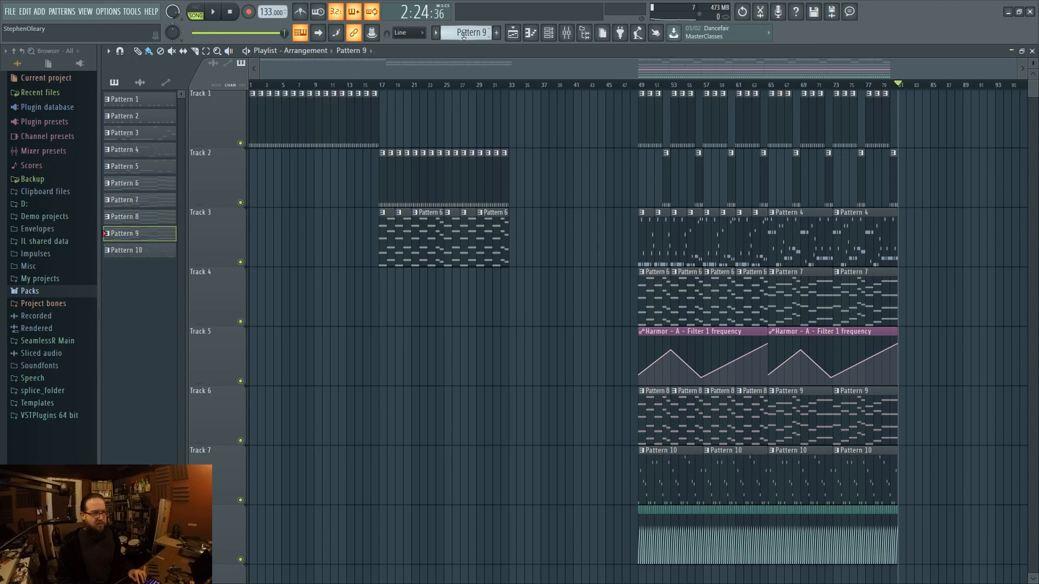
# - Create a new empty Pattern 11 and place it on Track 4 as a placeholder from bar 33 to bar 49
pyautogui.press('F4')
pyautogui.click(509, 297)
pyautogui.rightClick(506, 291)
pyautogui.click(511, 291)
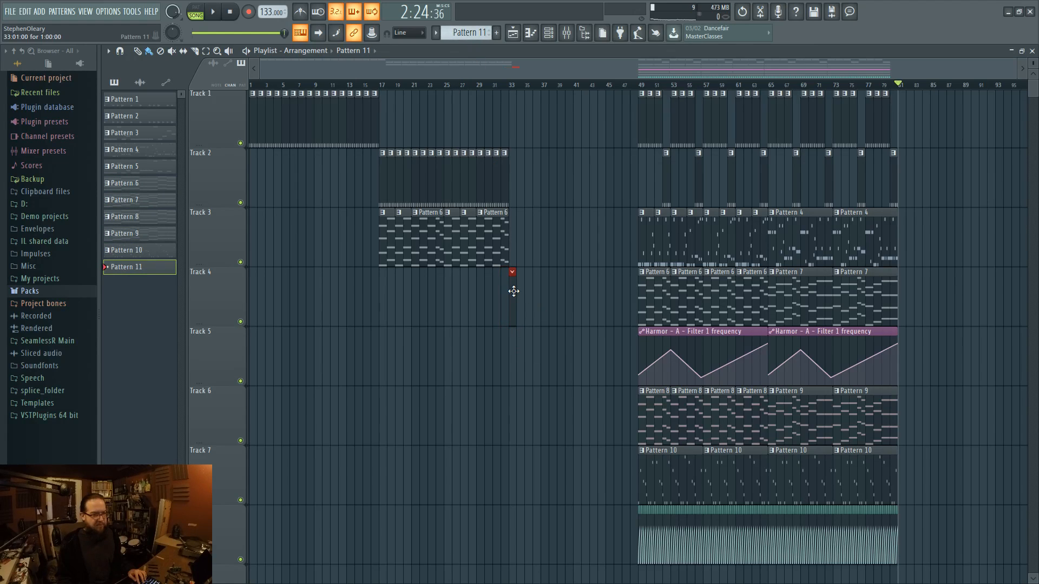
pyautogui.moveTo(516, 293); pyautogui.dragTo(637, 295)
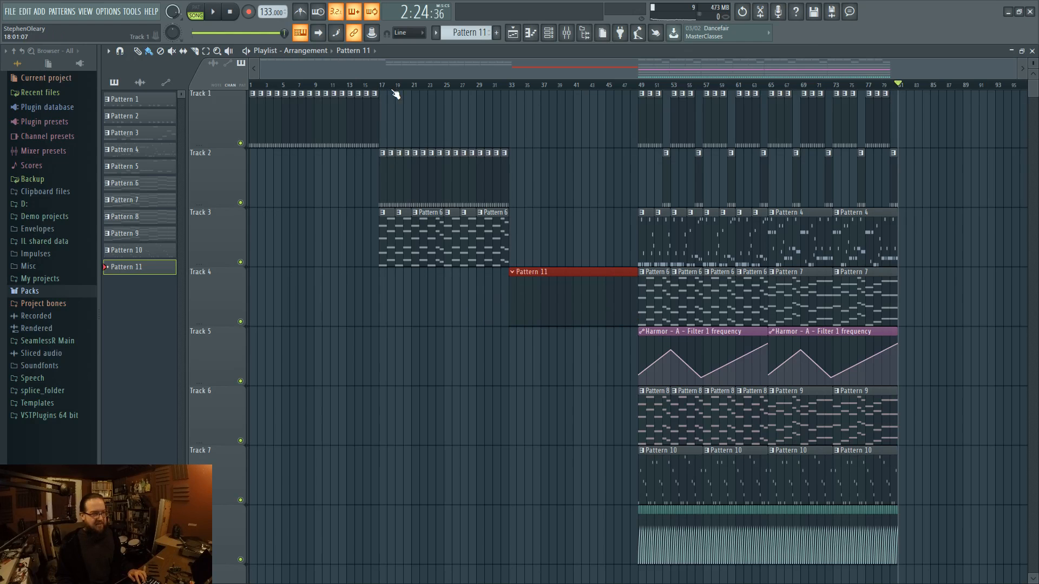
# - Duplicate all clips between bars 17 and 81 across every track so the copy starts at bar 81, and deselect them
pyautogui.moveTo(388, 119); pyautogui.dragTo(1017, 571)
pyautogui.hotkey('ctrl', 'b')
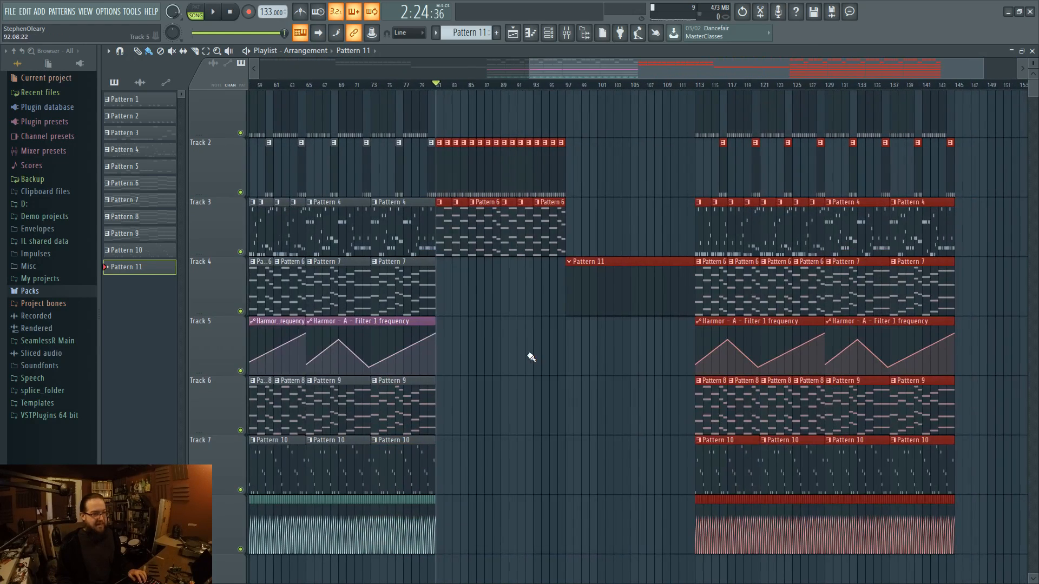
pyautogui.scroll(-3, 685, 395)
pyautogui.scroll(1, 685, 395)
pyautogui.hotkey('ctrl', 'd')
# - Move the song position through the extended arrangement to check its total length
pyautogui.moveTo(639, 89); pyautogui.dragTo(626, 90)
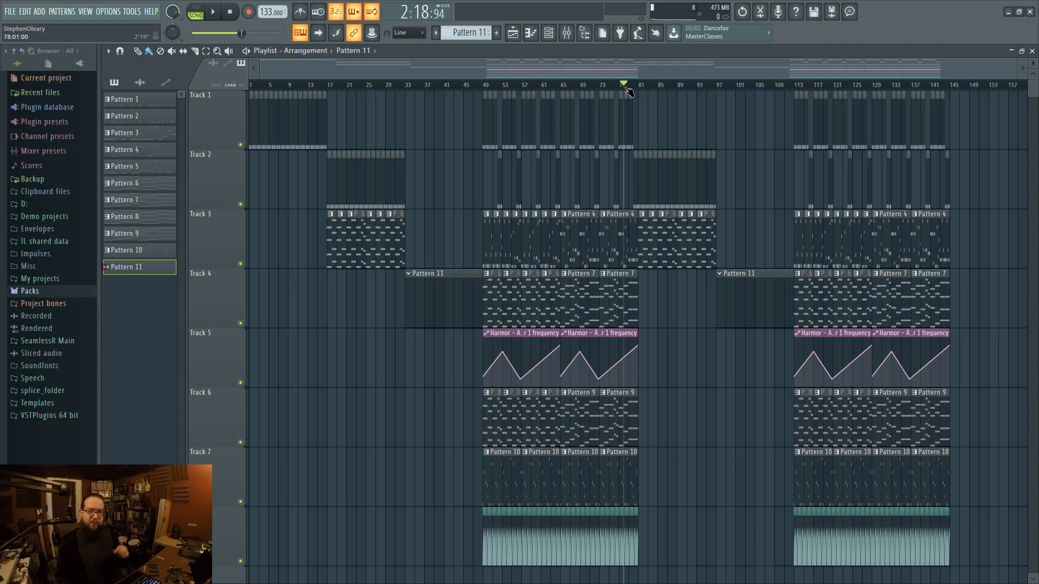
pyautogui.moveTo(627, 92); pyautogui.dragTo(975, 126)
pyautogui.moveTo(958, 129); pyautogui.dragTo(595, 138)
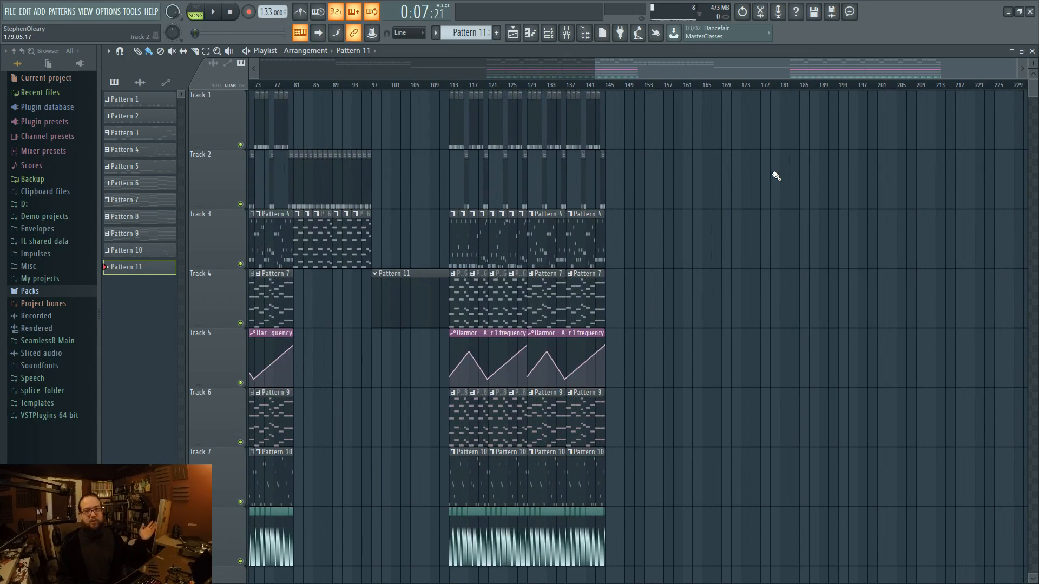
pyautogui.moveTo(774, 179); pyautogui.dragTo(863, 202)
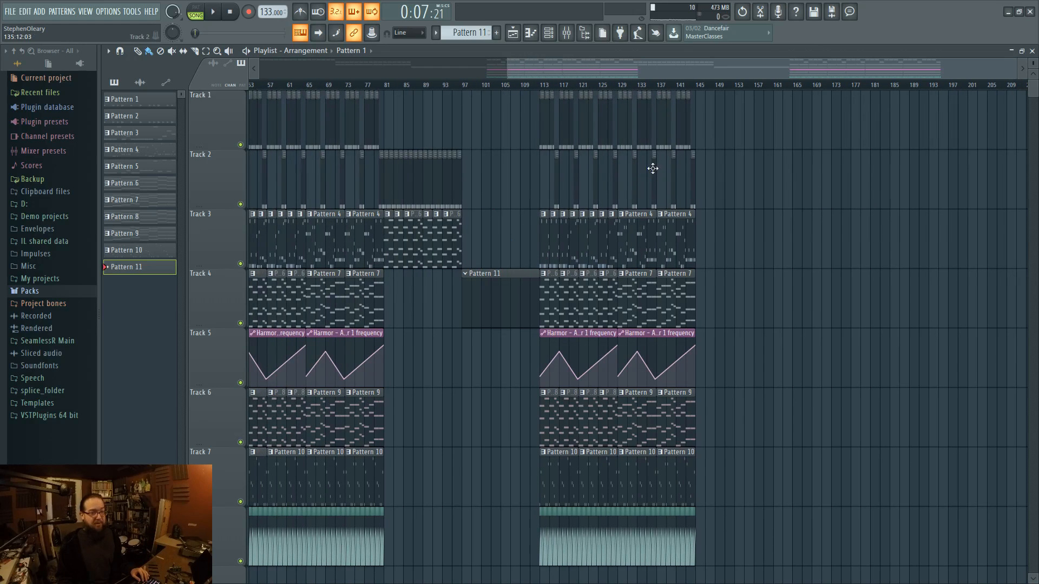
pyautogui.moveTo(790, 237); pyautogui.dragTo(986, 231)
pyautogui.scroll(1, 668, 381)
pyautogui.moveTo(424, 86); pyautogui.dragTo(579, 94)
pyautogui.rightClick(671, 326)
pyautogui.hotkey('ctrl', 'z')
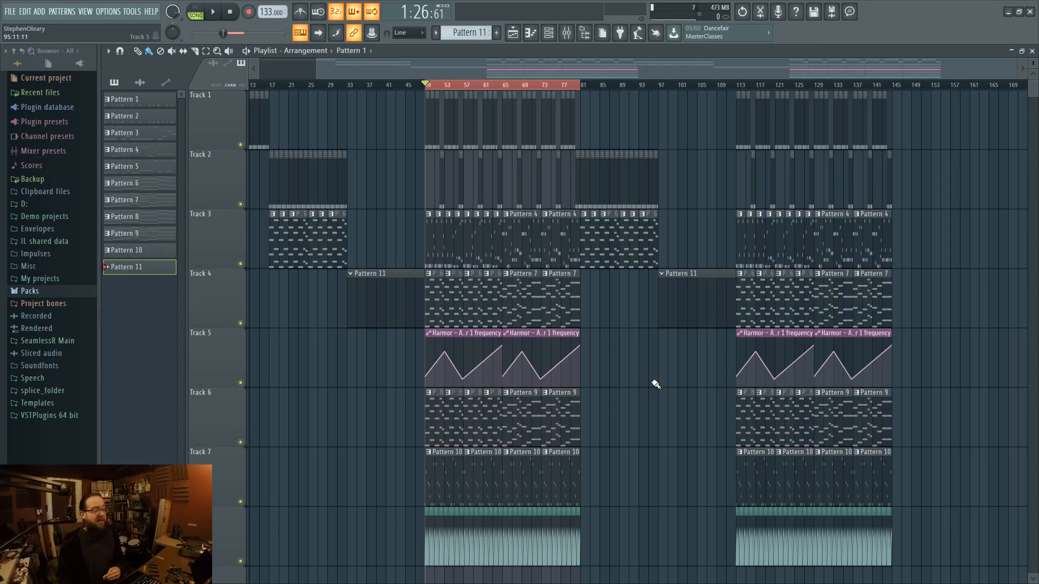
pyautogui.hscroll(-4, 655, 384)
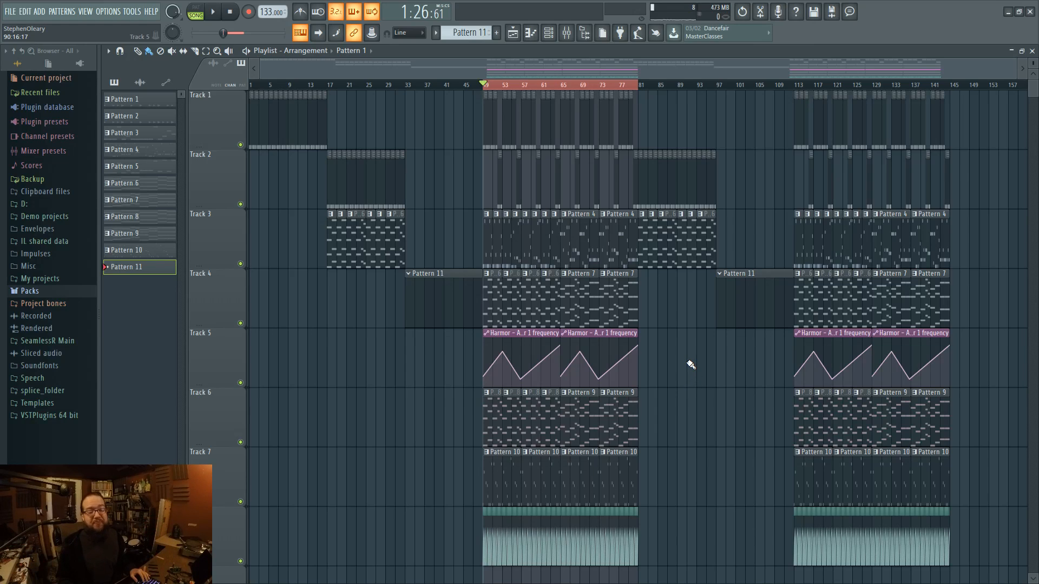
pyautogui.keyDown('ctrl'); pyautogui.click(549, 88); pyautogui.keyUp('ctrl')
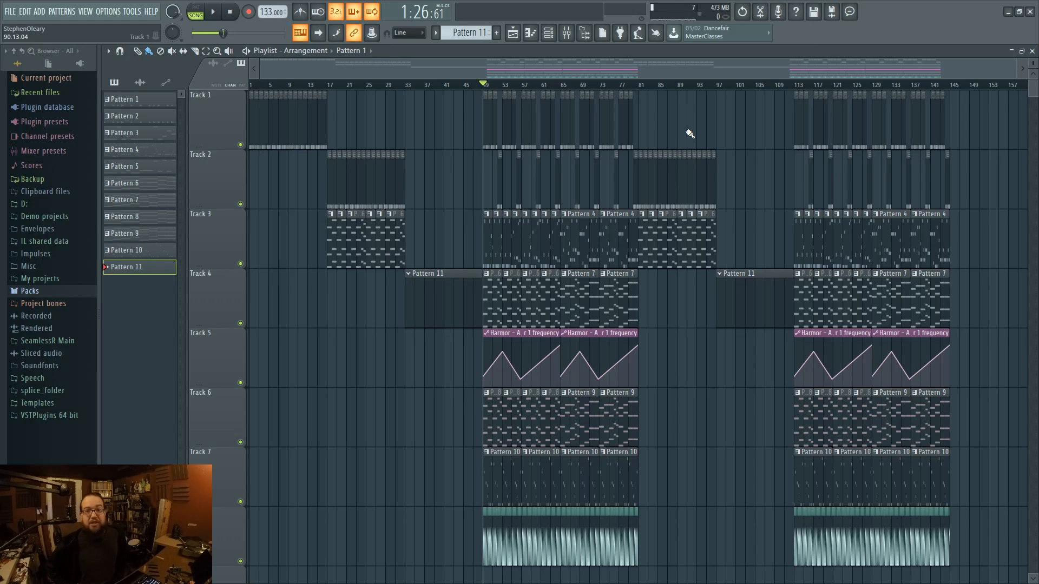
# - Open the mixer and view the effect plugins available for the first slot of insert 21
pyautogui.click(567, 33)
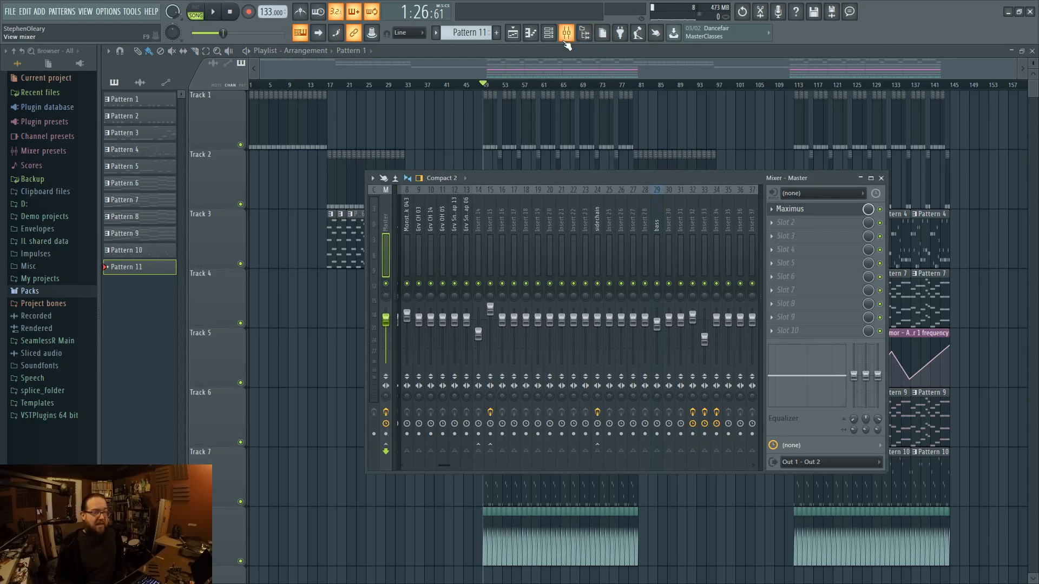
pyautogui.click(561, 216)
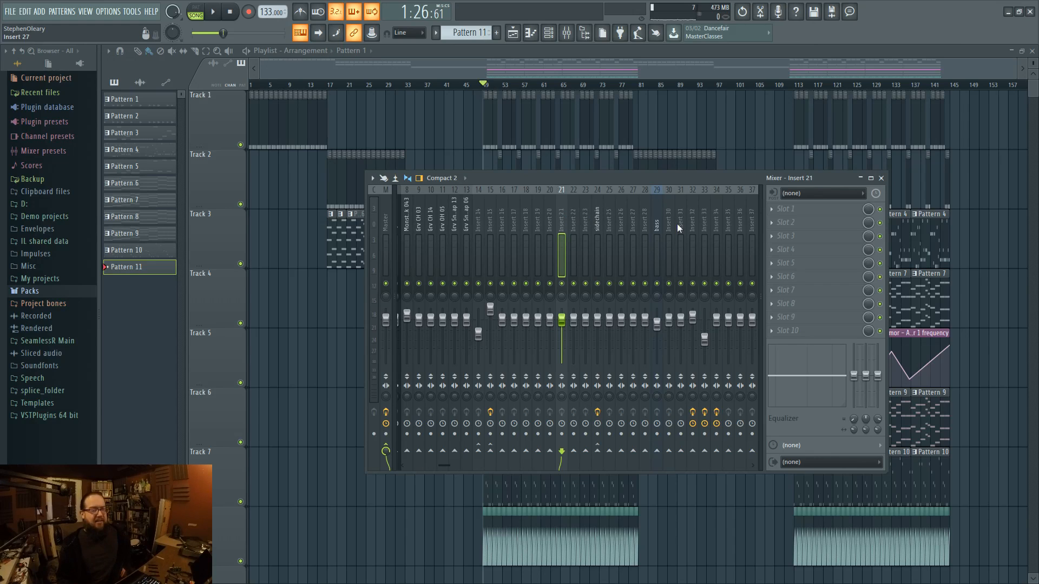
pyautogui.click(790, 209)
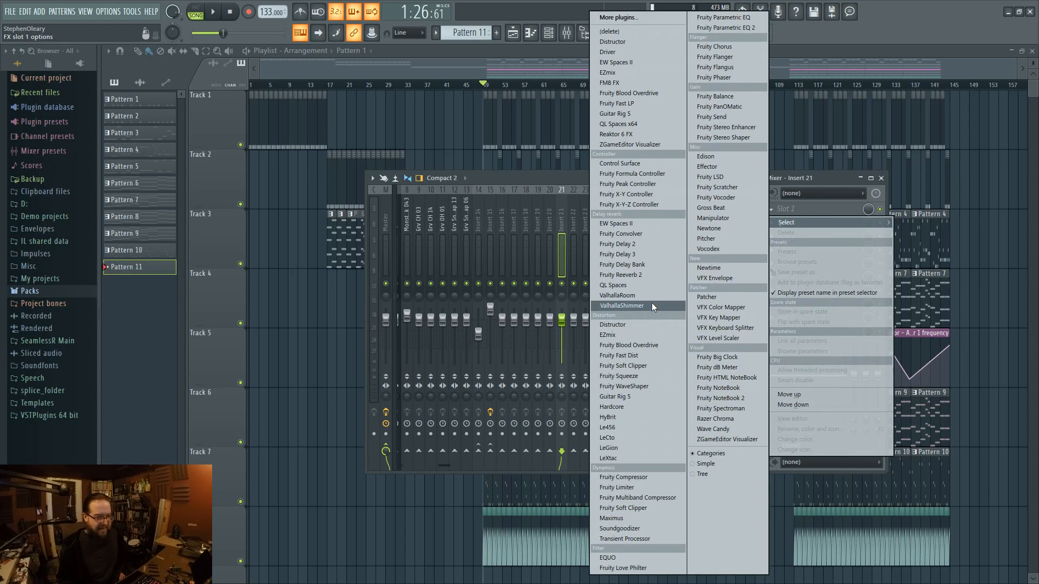
pyautogui.click(549, 186)
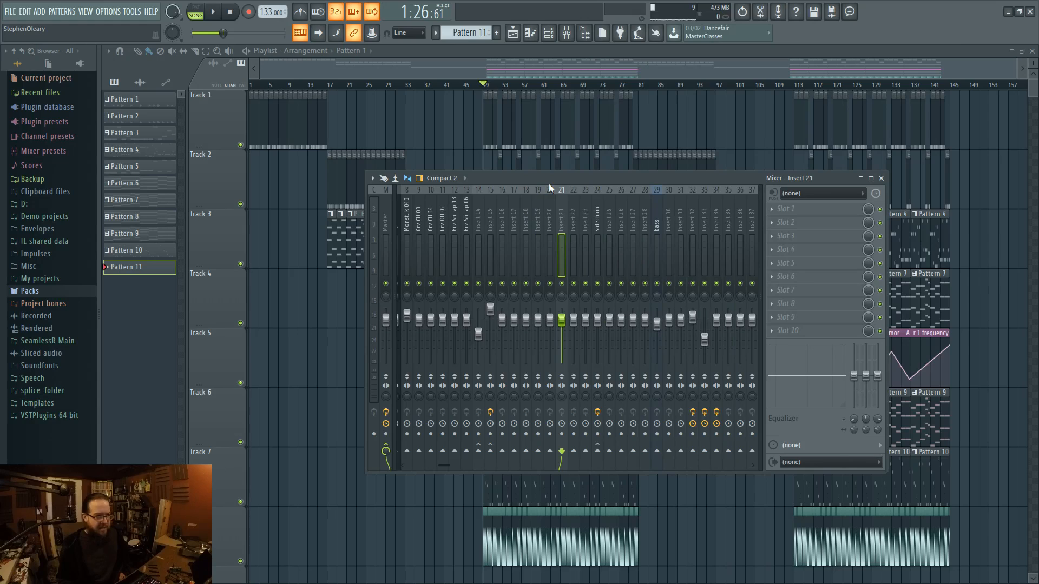
# - Open the controller link settings for insert 21's volume fader, enable smoothing, adjust its time, and close the dialog and the mixer
pyautogui.rightClick(566, 320)
pyautogui.click(601, 410)
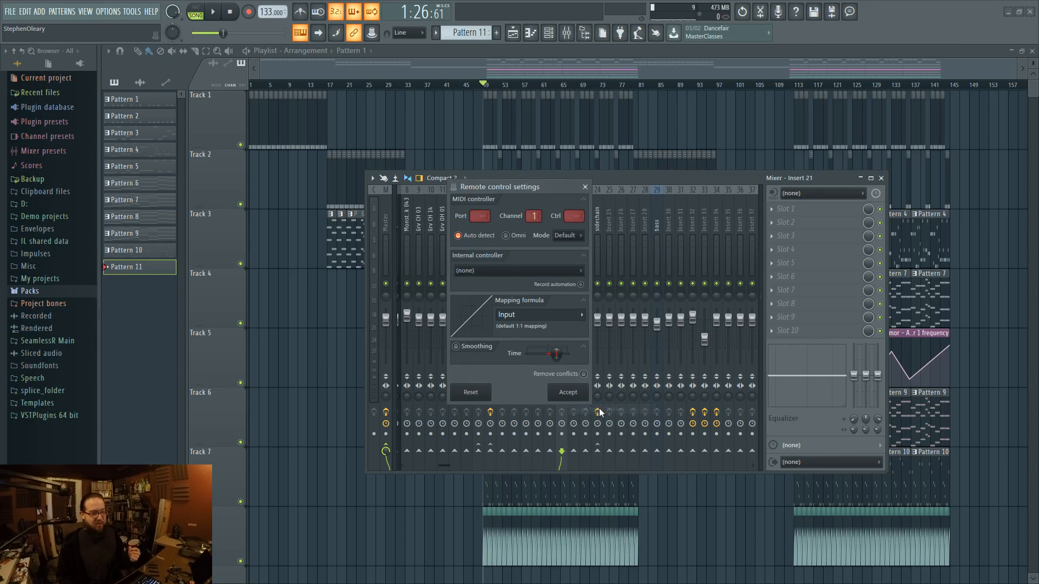
pyautogui.click(481, 350)
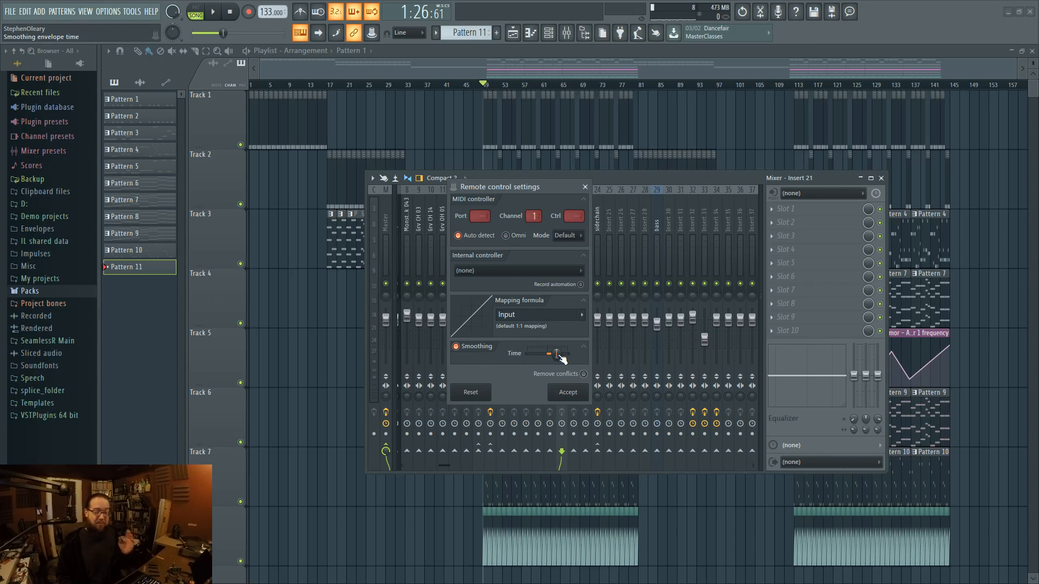
pyautogui.moveTo(556, 353); pyautogui.dragTo(556, 351)
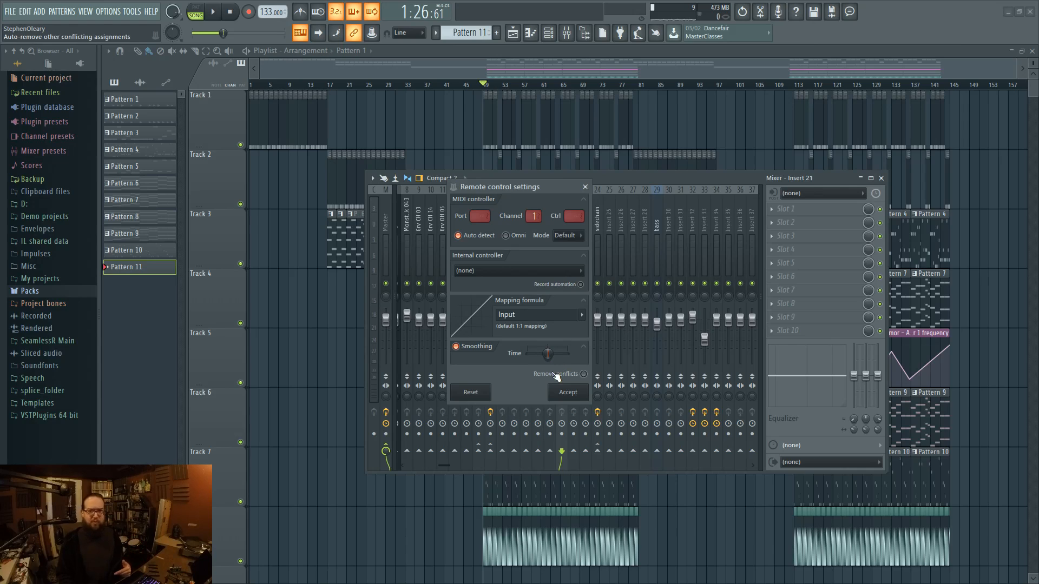
pyautogui.click(584, 188)
pyautogui.moveTo(599, 177); pyautogui.dragTo(501, 169)
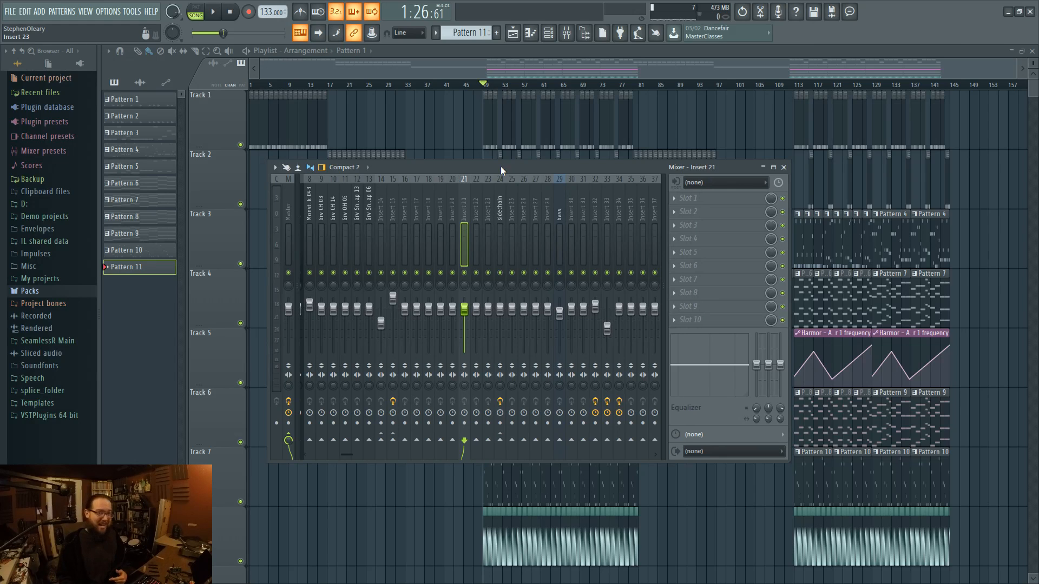
pyautogui.rightClick(412, 502)
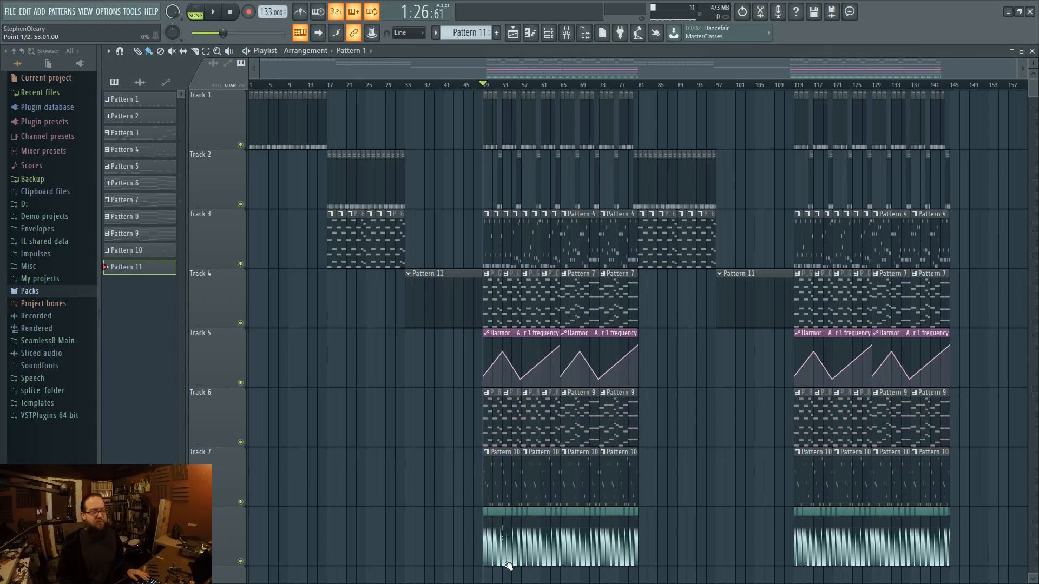
pyautogui.scroll(5, 498, 562)
pyautogui.scroll(2, 499, 562)
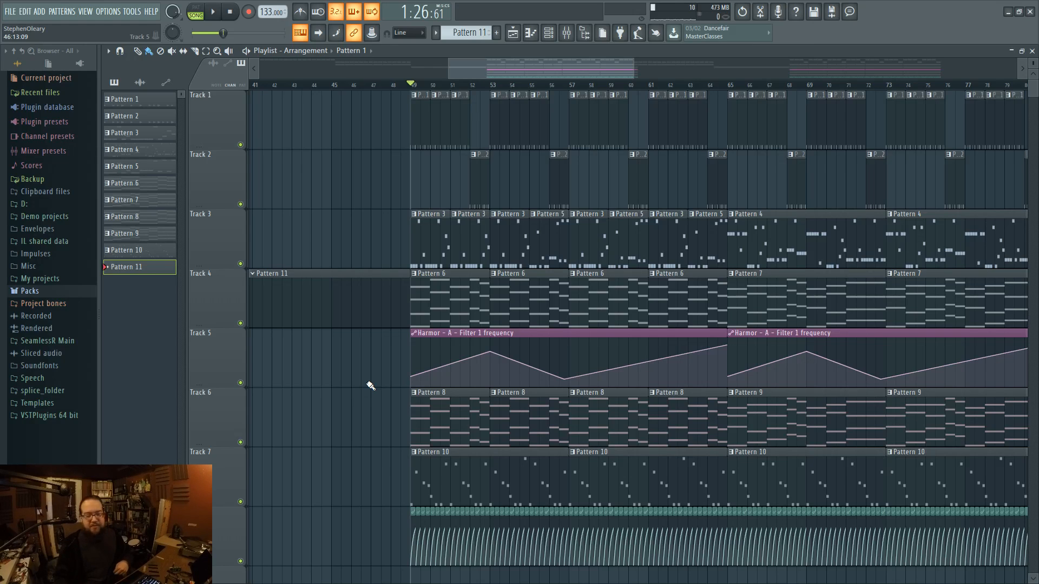
pyautogui.scroll(-3, 369, 380)
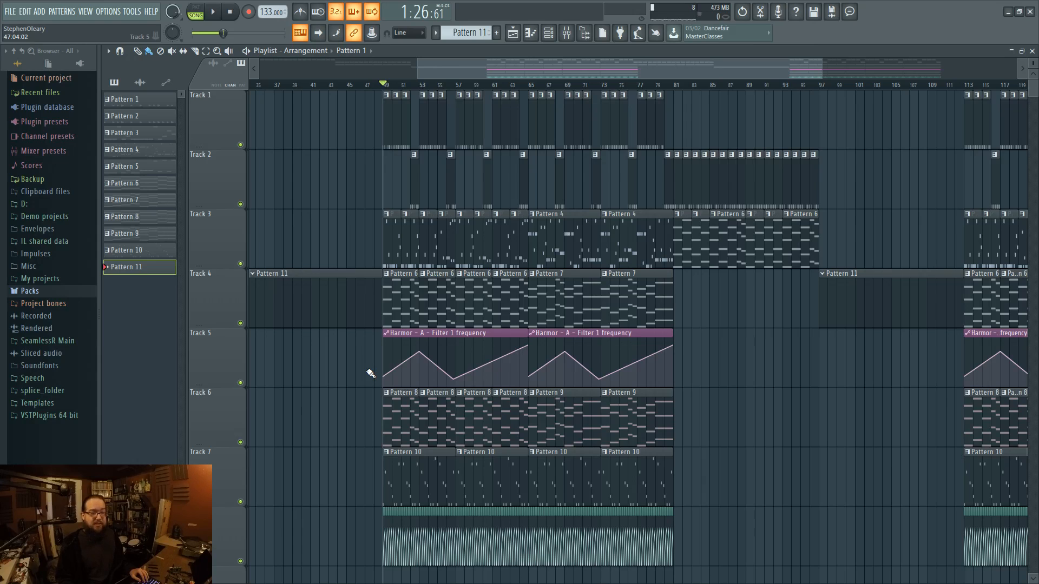
# - Mark bars 49 to about 64 of the playlist timeline as a time selection, and clear the selection
pyautogui.scroll(-2, 369, 373)
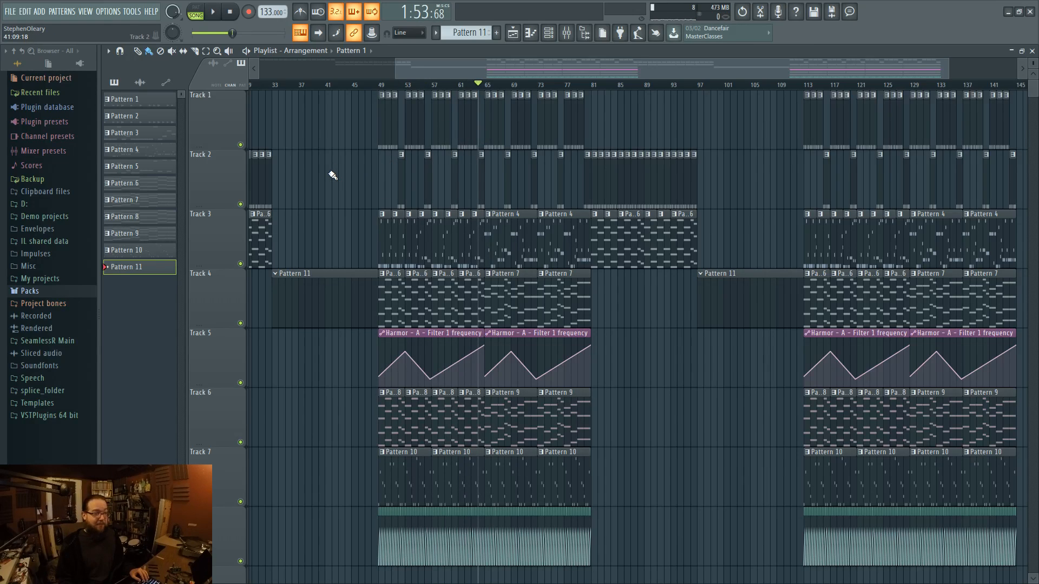
pyautogui.scroll(5, 342, 173)
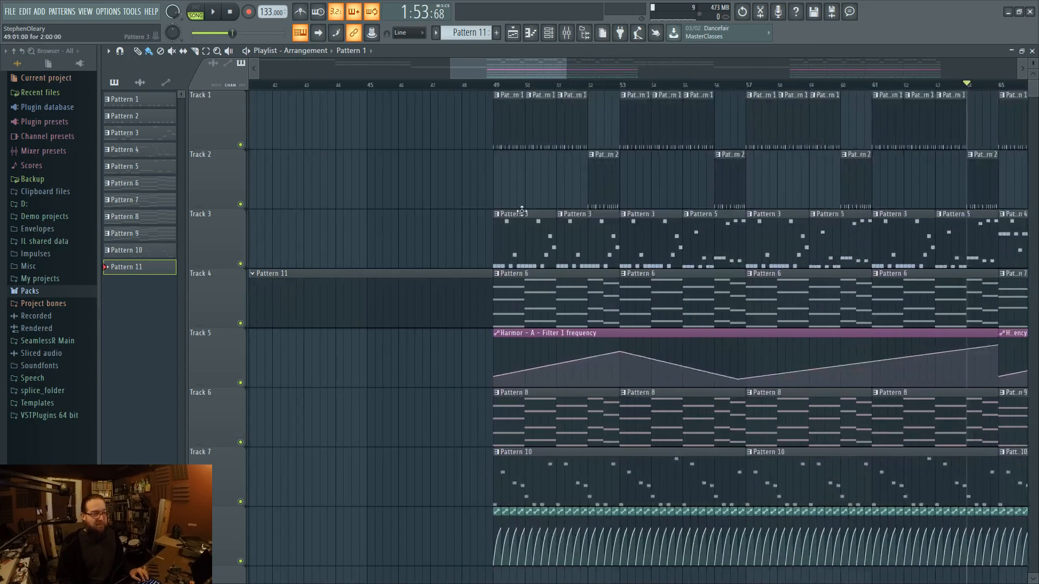
pyautogui.moveTo(498, 87); pyautogui.dragTo(983, 108)
pyautogui.keyDown('ctrl'); pyautogui.click(464, 139); pyautogui.keyUp('ctrl')
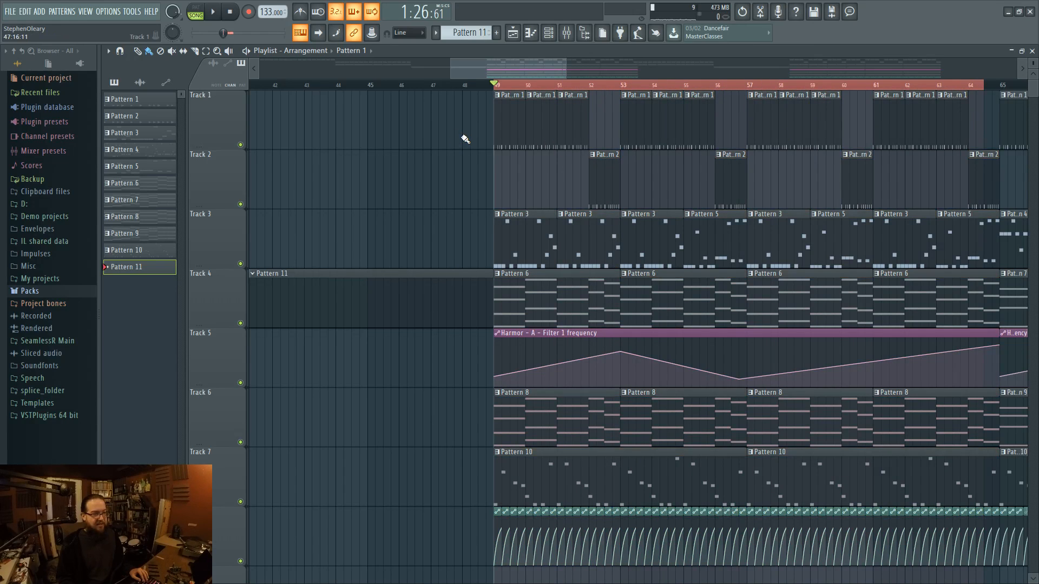
pyautogui.keyDown('ctrl'); pyautogui.click(549, 87); pyautogui.keyUp('ctrl')
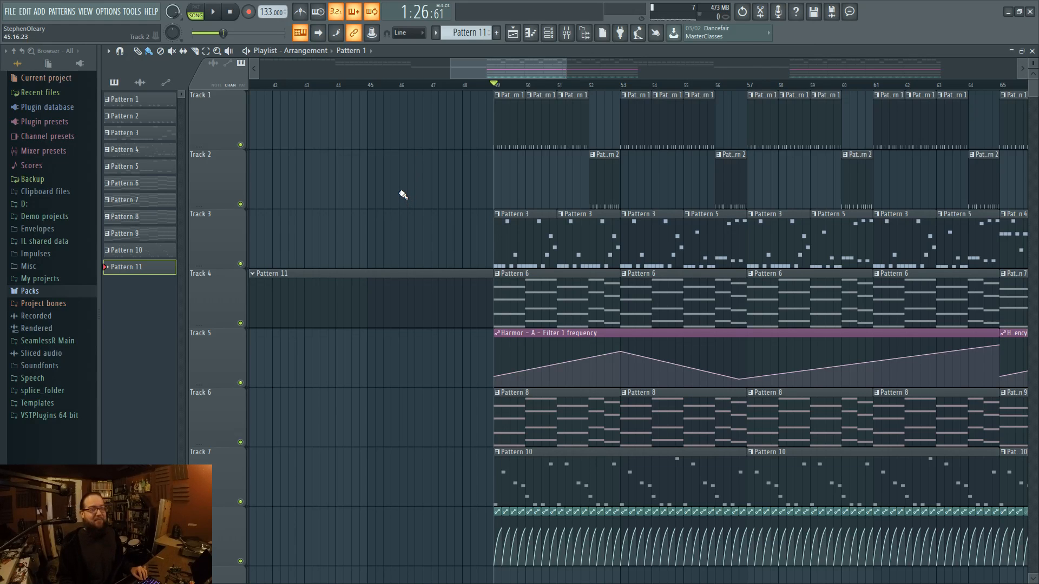
pyautogui.scroll(-4, 403, 195)
pyautogui.moveTo(393, 169); pyautogui.dragTo(516, 219)
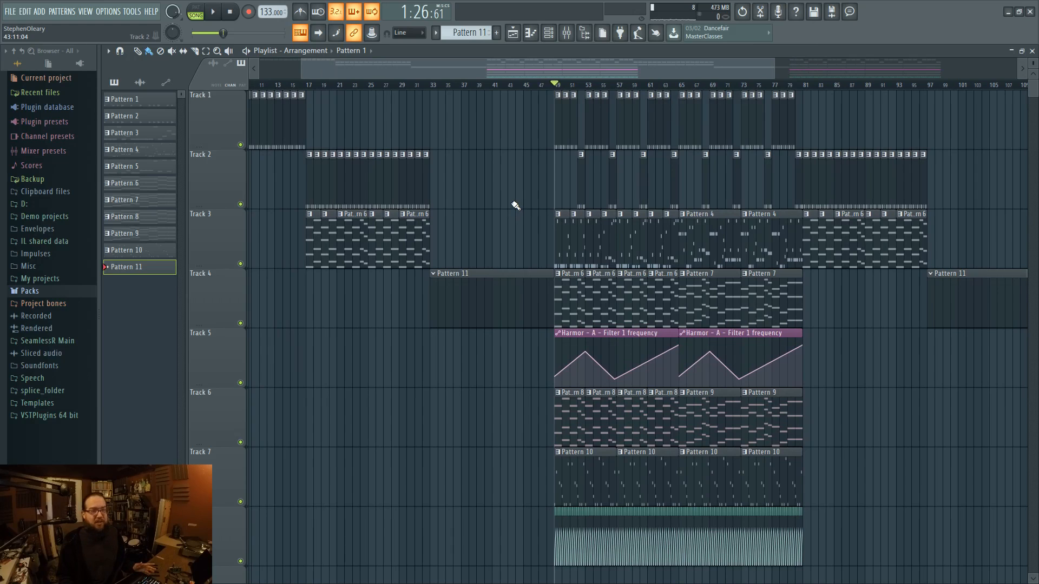
pyautogui.moveTo(482, 170); pyautogui.dragTo(549, 184)
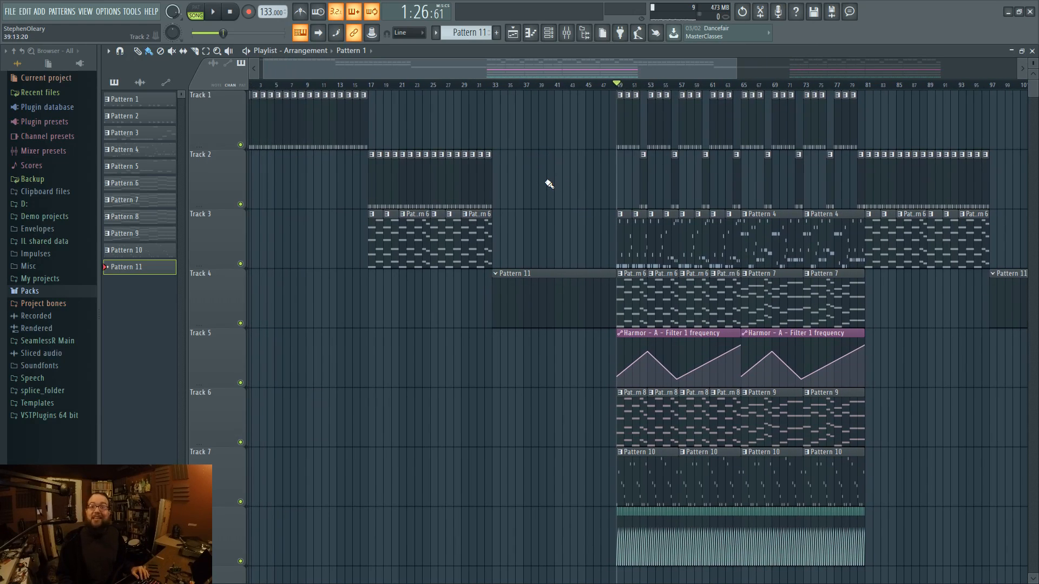
pyautogui.scroll(-4, 556, 180)
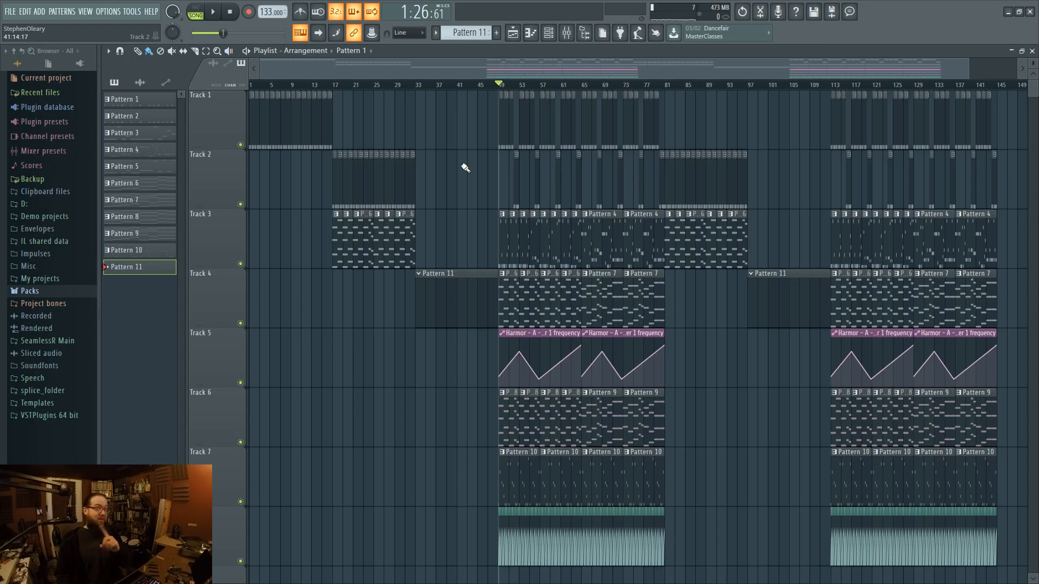
# - Open the mixer and view the effect slots of the bass track and insert 33
pyautogui.click(566, 33)
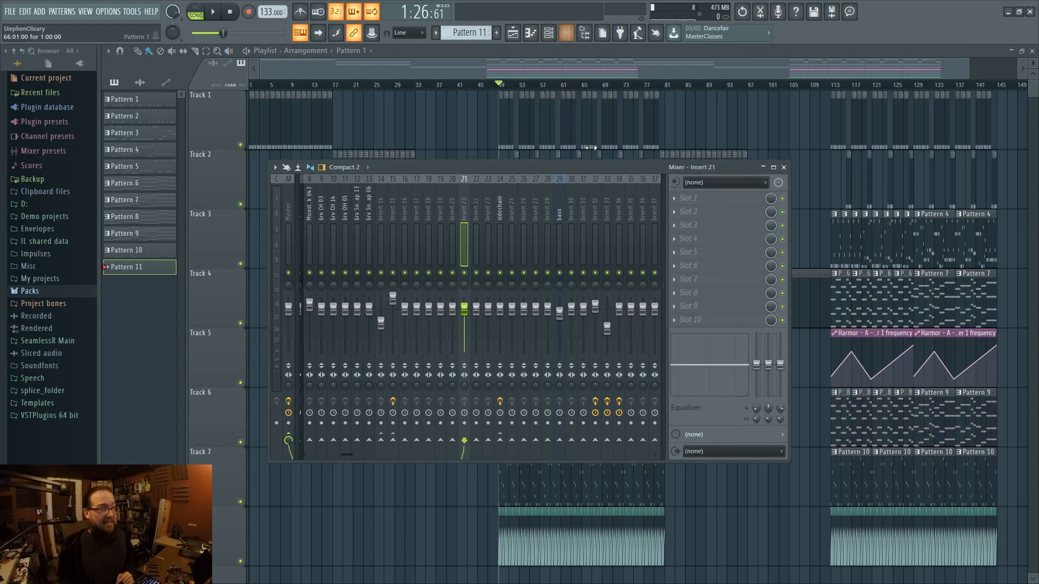
pyautogui.click(557, 199)
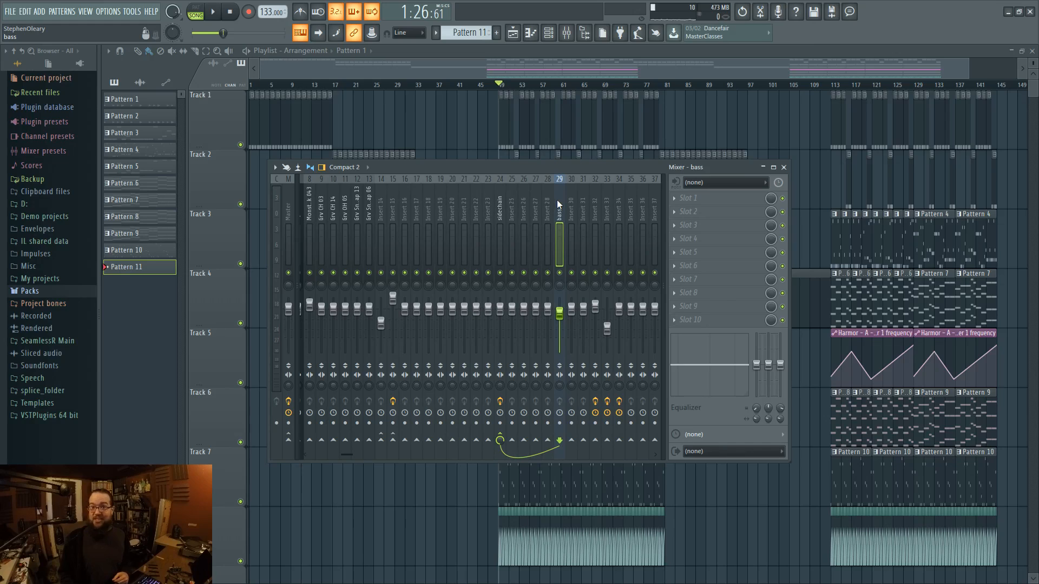
pyautogui.click(607, 214)
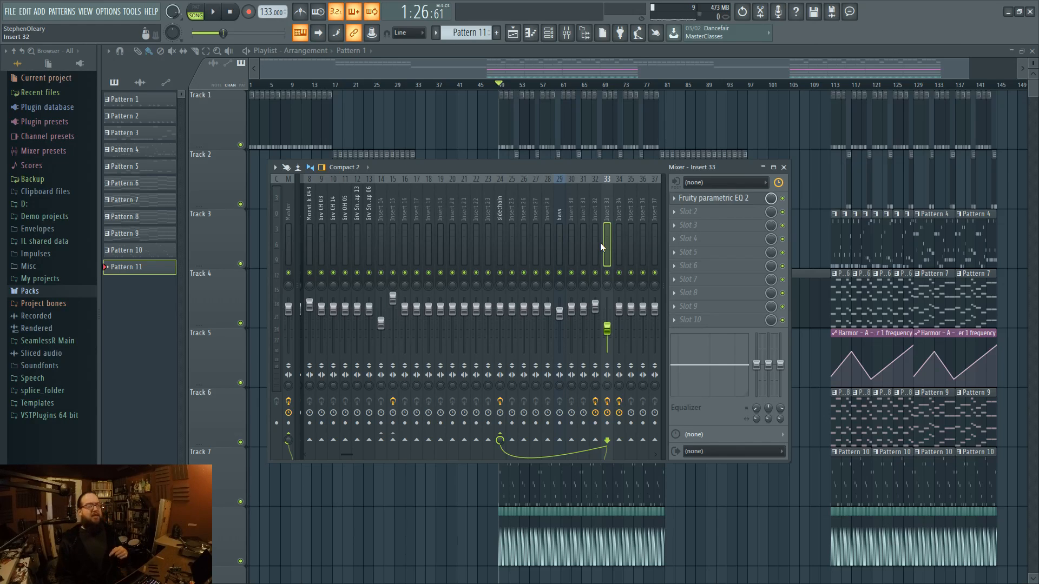
# - Load Fruity Parametric EQ 2 into the first effect slot of mixer insert 20 and move its window over the mixer
pyautogui.click(447, 213)
pyautogui.click(694, 197)
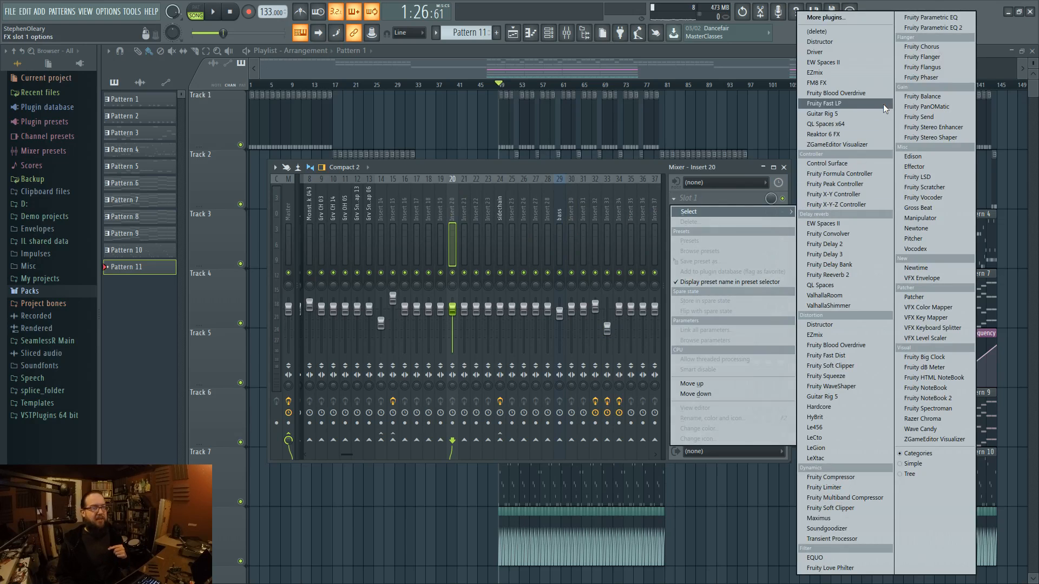
pyautogui.click(927, 28)
pyautogui.moveTo(371, 162); pyautogui.dragTo(586, 223)
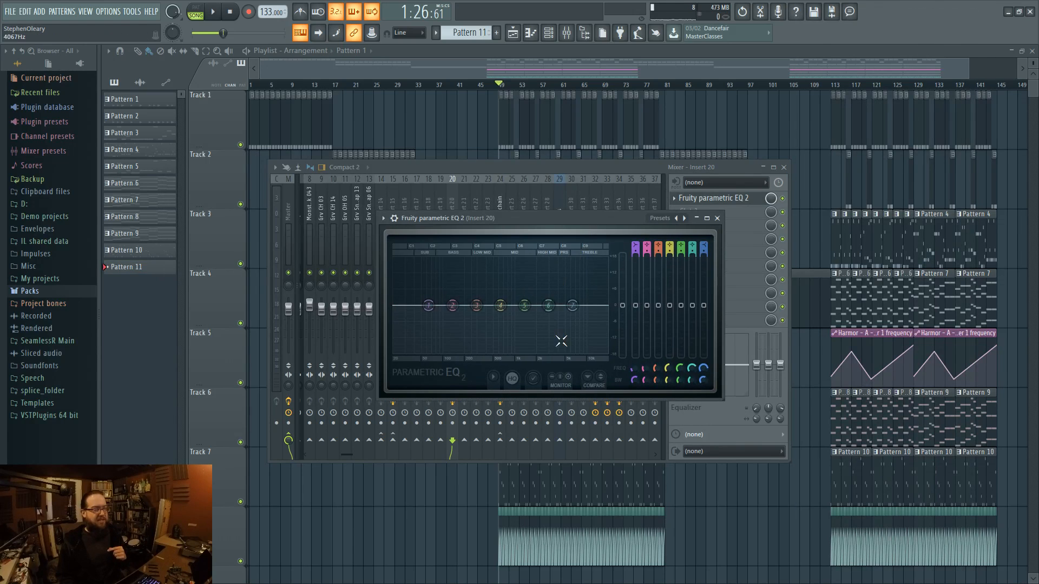
# - Change EQ band 5 on insert 20 to a band pass filter and set its frequency to about 959 Hz
pyautogui.rightClick(525, 306)
pyautogui.moveTo(541, 334)
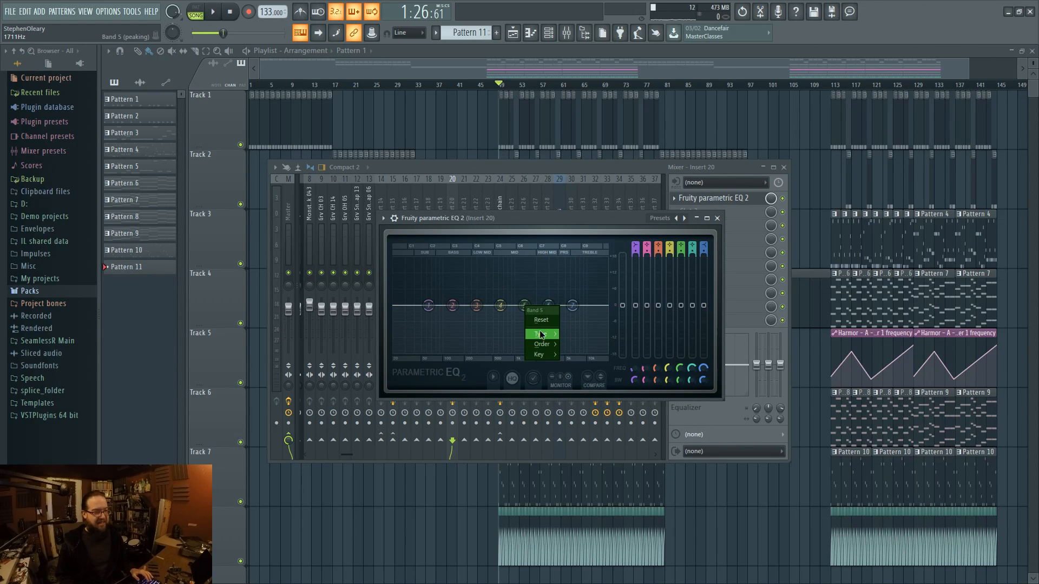
pyautogui.click(583, 355)
pyautogui.moveTo(524, 306); pyautogui.dragTo(555, 305)
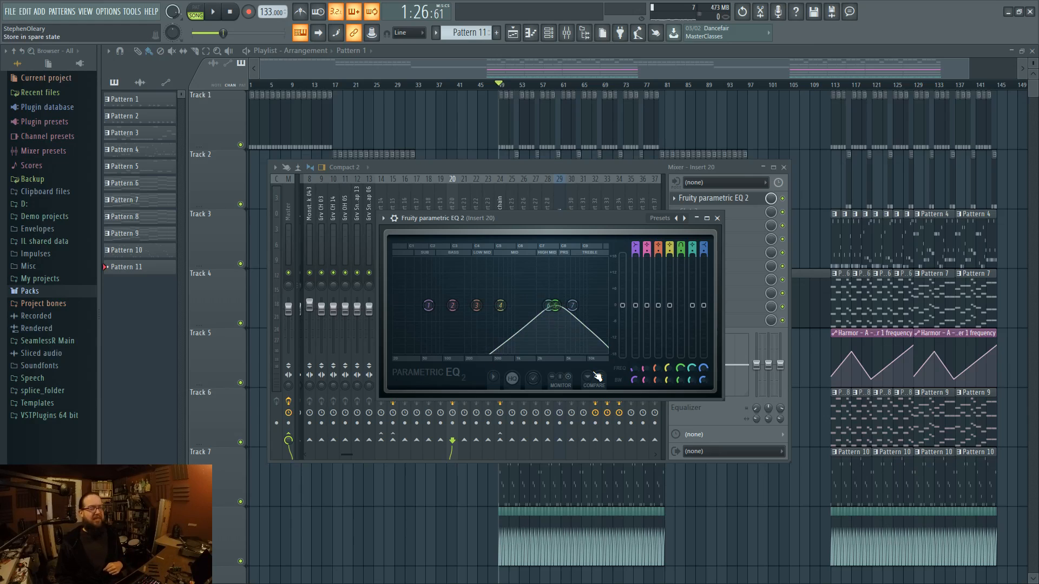
pyautogui.moveTo(576, 220); pyautogui.dragTo(806, 230)
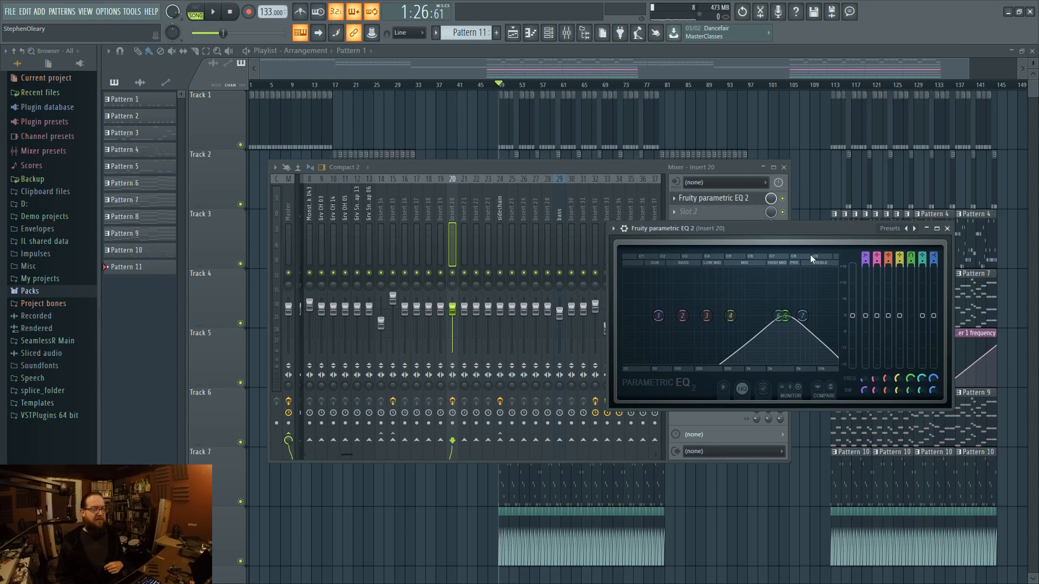
pyautogui.moveTo(787, 324); pyautogui.dragTo(744, 316)
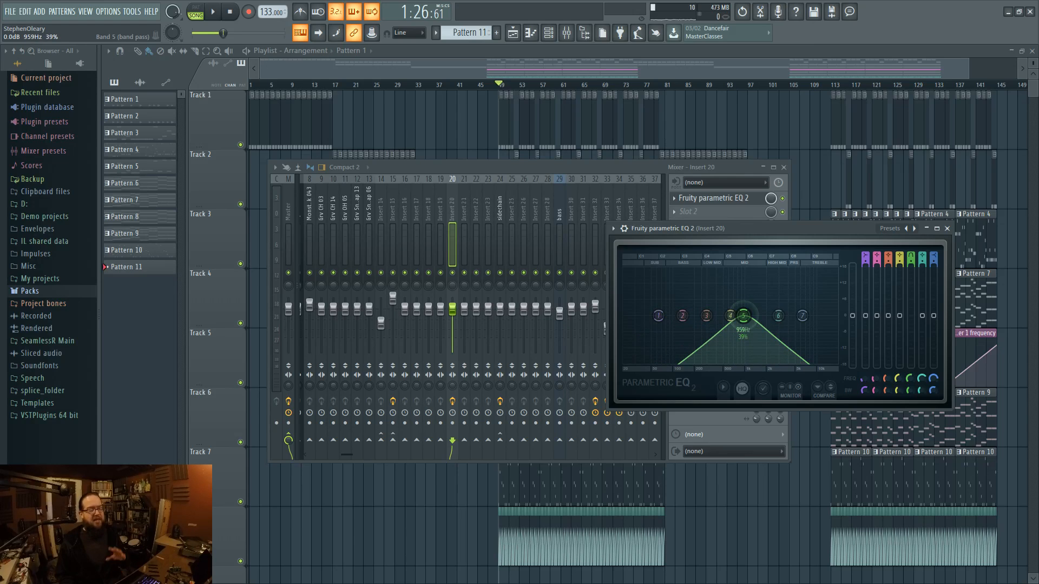
pyautogui.click(618, 234)
pyautogui.click(651, 301)
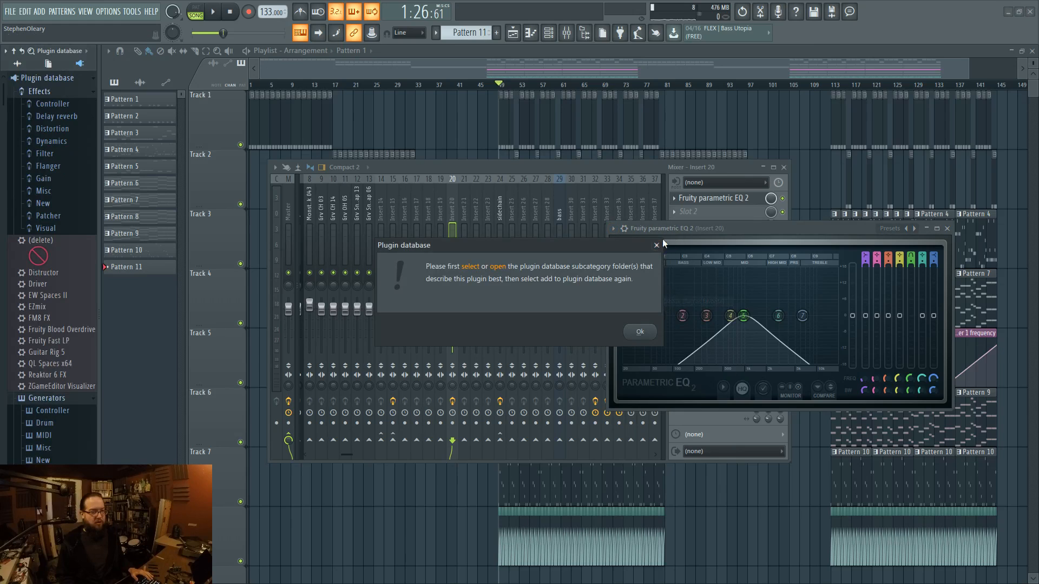
pyautogui.click(656, 246)
# - Copy the EQ with its current settings into insert 20's second effect slot, and place both EQ windows side by side
pyautogui.click(614, 229)
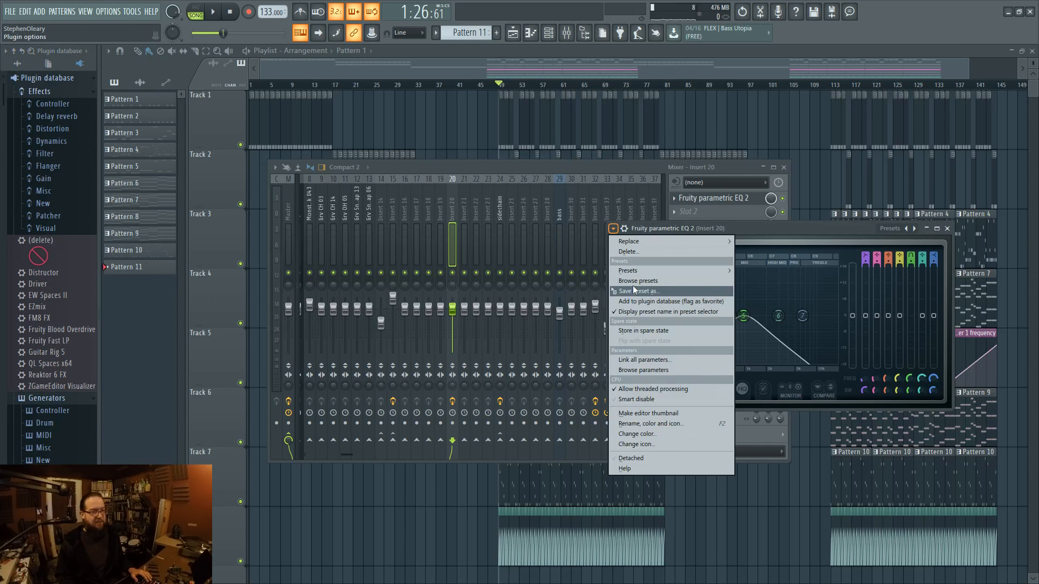
pyautogui.moveTo(641, 292); pyautogui.dragTo(528, 191)
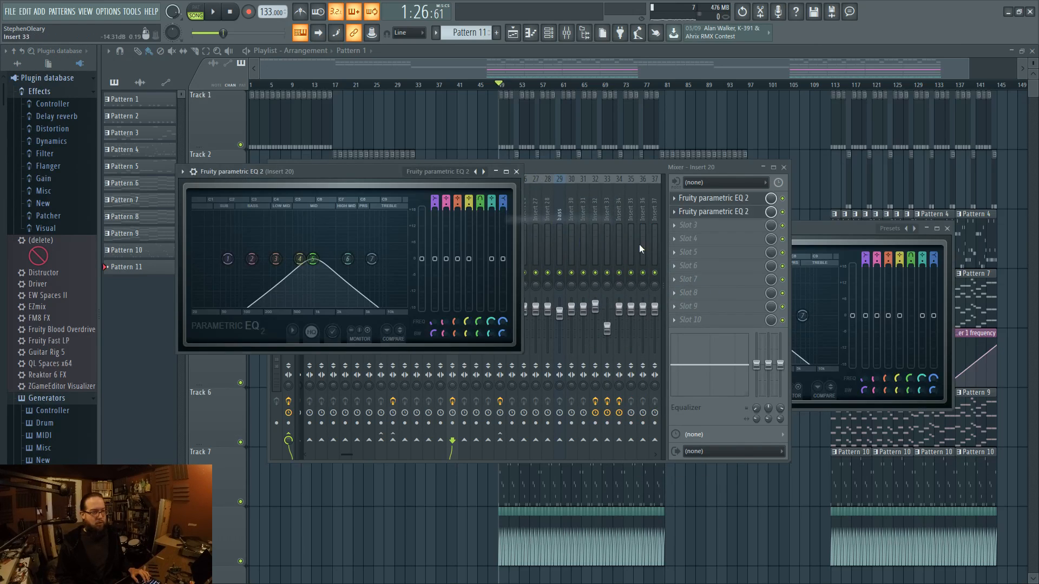
pyautogui.moveTo(852, 234); pyautogui.dragTo(783, 173)
# - Move the copied EQ's band 5 to a slightly higher frequency, try its main level slider, and close its window
pyautogui.moveTo(421, 258); pyautogui.dragTo(422, 237)
pyautogui.moveTo(313, 259)
pyautogui.mouseDown()
pyautogui.moveTo(324, 250)
pyautogui.moveTo(309, 265)
pyautogui.moveTo(303, 259)
pyautogui.moveTo(357, 261)
pyautogui.moveTo(332, 268)
pyautogui.moveTo(340, 261)
pyautogui.moveTo(326, 258)
pyautogui.mouseUp()
pyautogui.moveTo(422, 238); pyautogui.dragTo(422, 258)
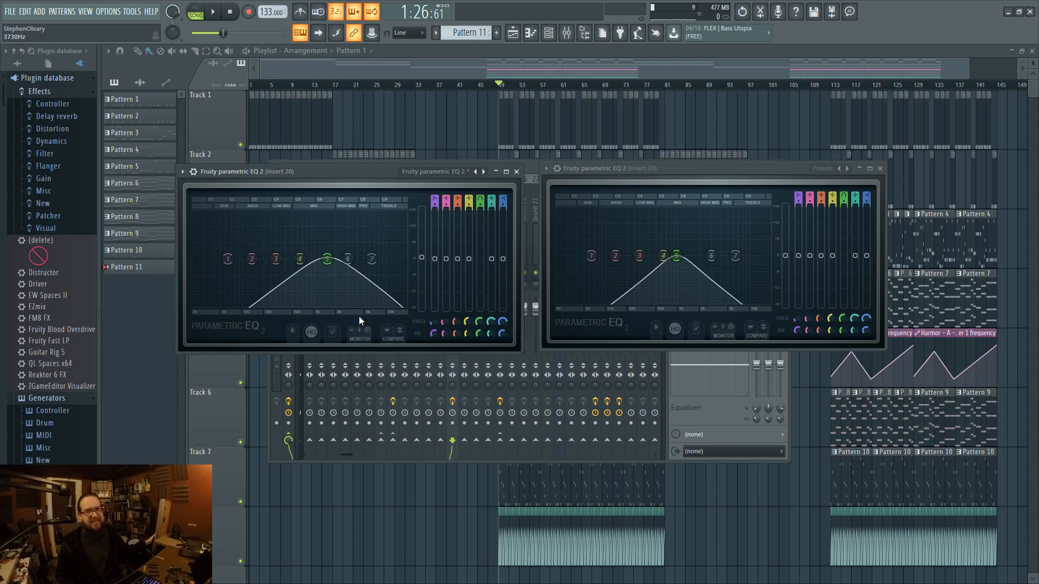
pyautogui.click(517, 171)
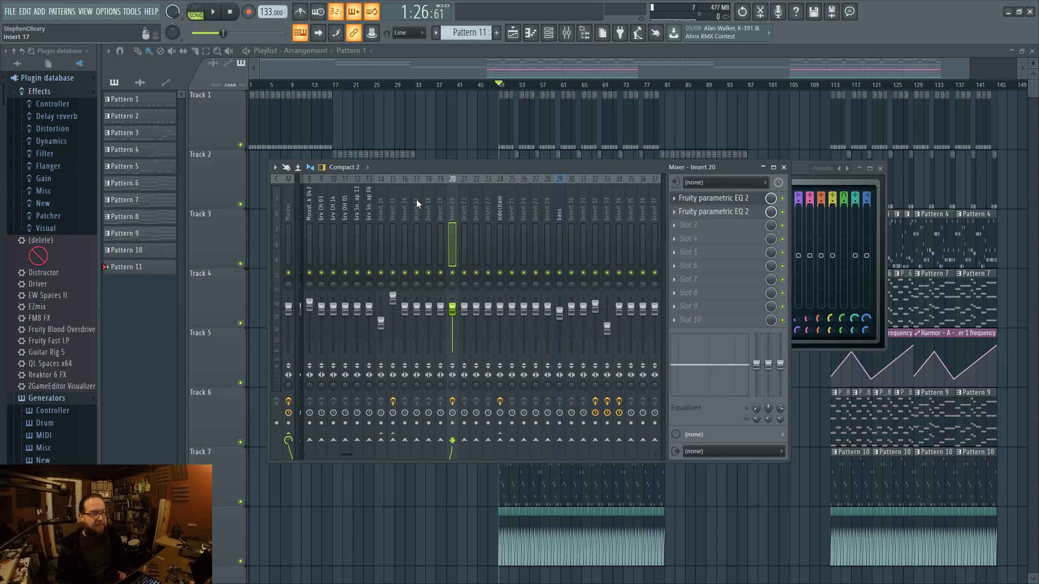
# - Open Maximus on the master track and reposition its window
pyautogui.press('Home')
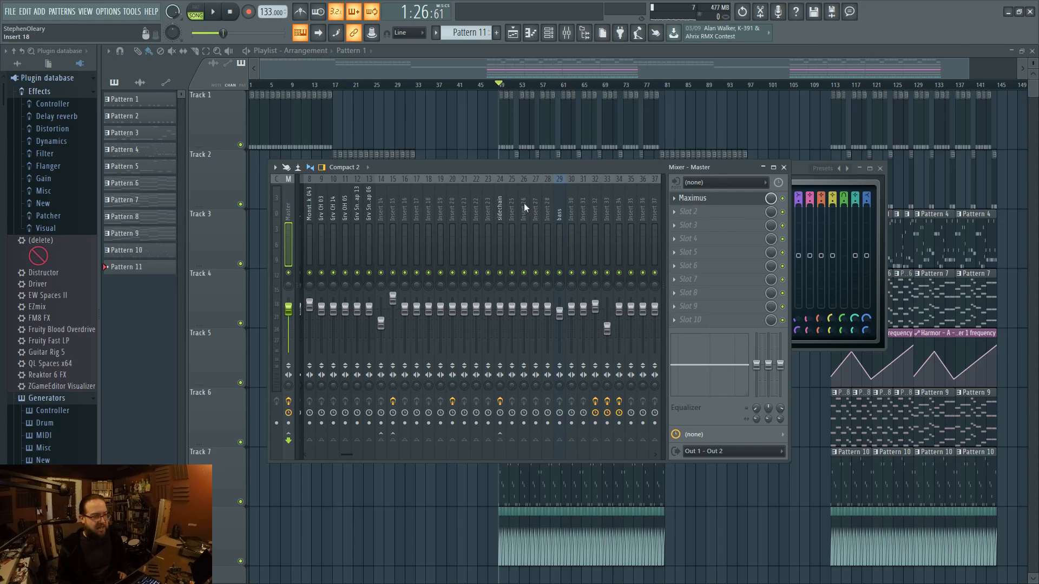
pyautogui.click(711, 199)
pyautogui.moveTo(715, 154); pyautogui.dragTo(653, 147)
# - Return the browser to its full folder list, and bring up the mixer in front of Maximus
pyautogui.click(68, 80)
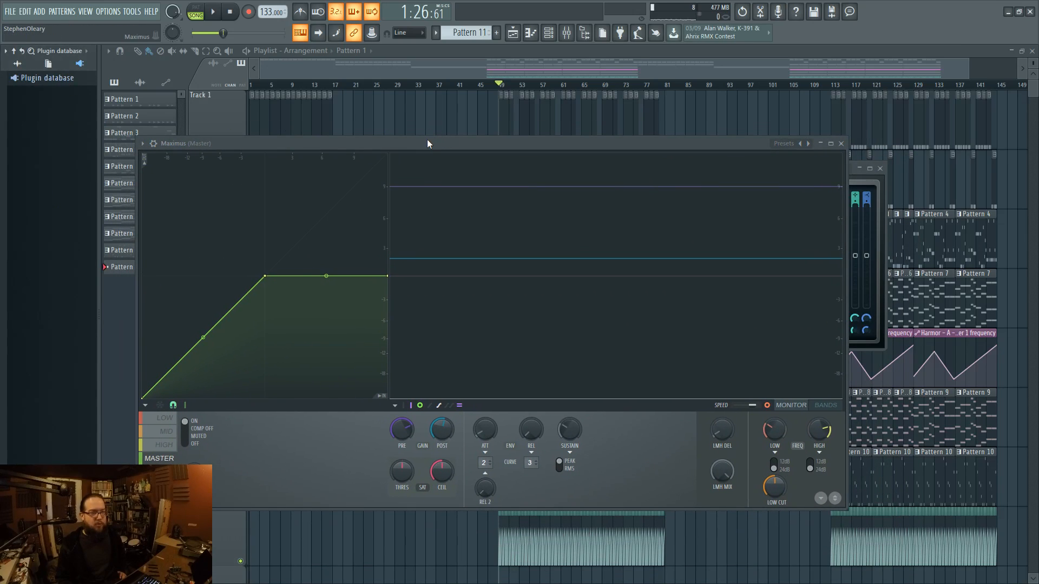
pyautogui.click(17, 63)
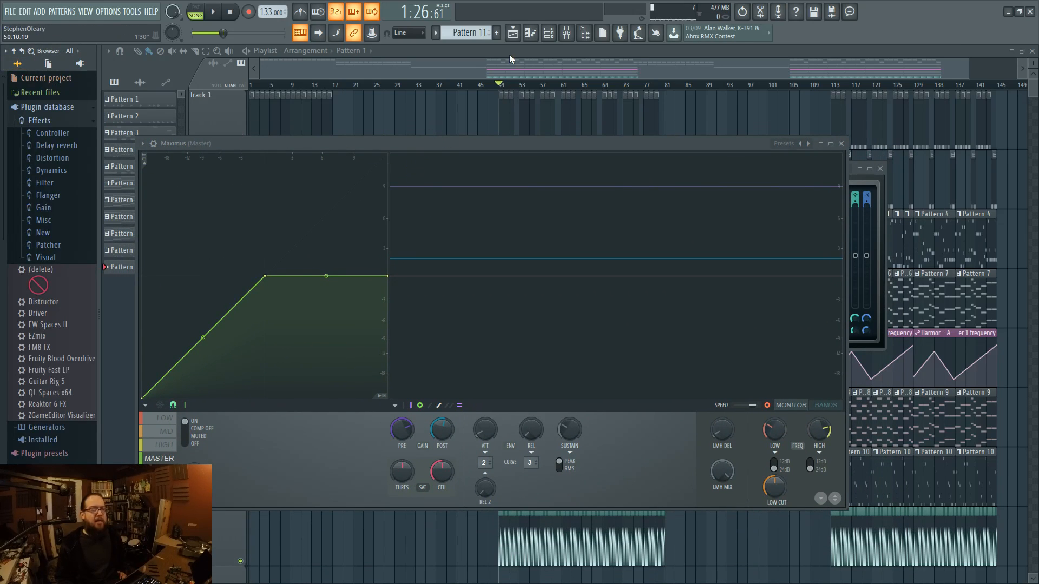
pyautogui.click(567, 33)
pyautogui.moveTo(656, 164); pyautogui.dragTo(722, 177)
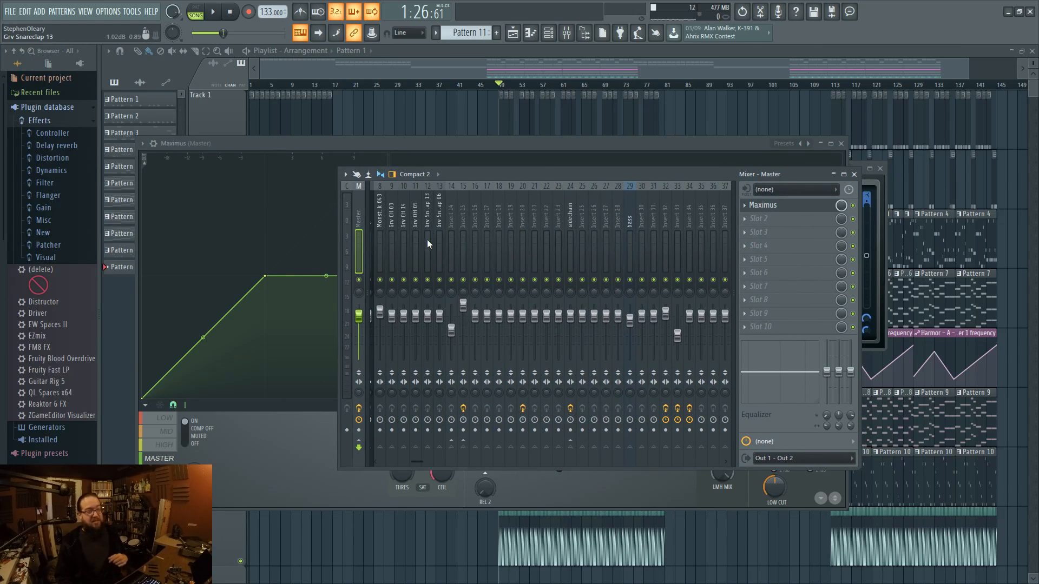
# - Play the song briefly and examine the Monster Kick 043, sidechain and bass tracks in the mixer
pyautogui.click(380, 206)
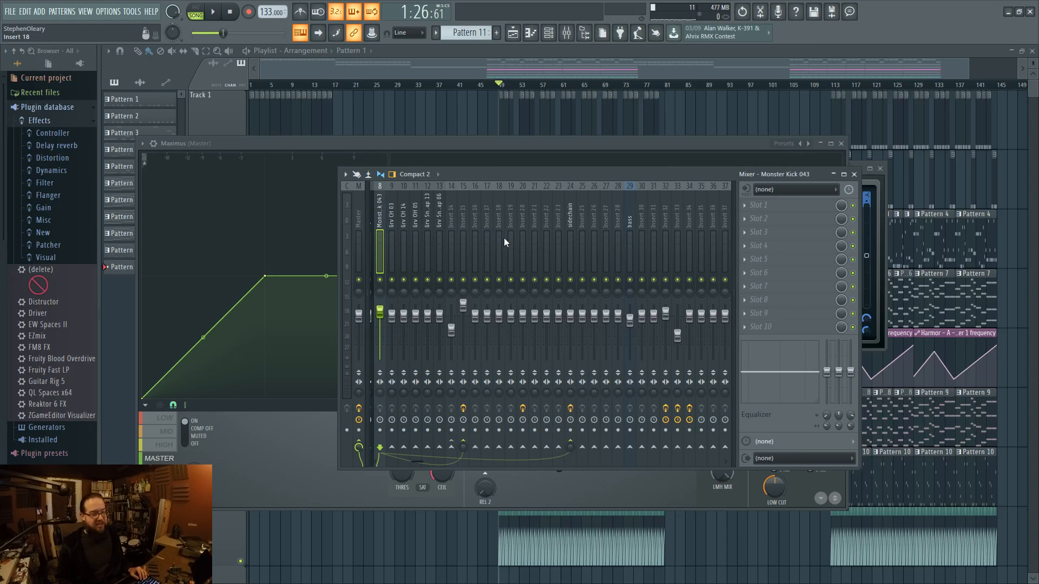
pyautogui.press('space')
pyautogui.press('space')
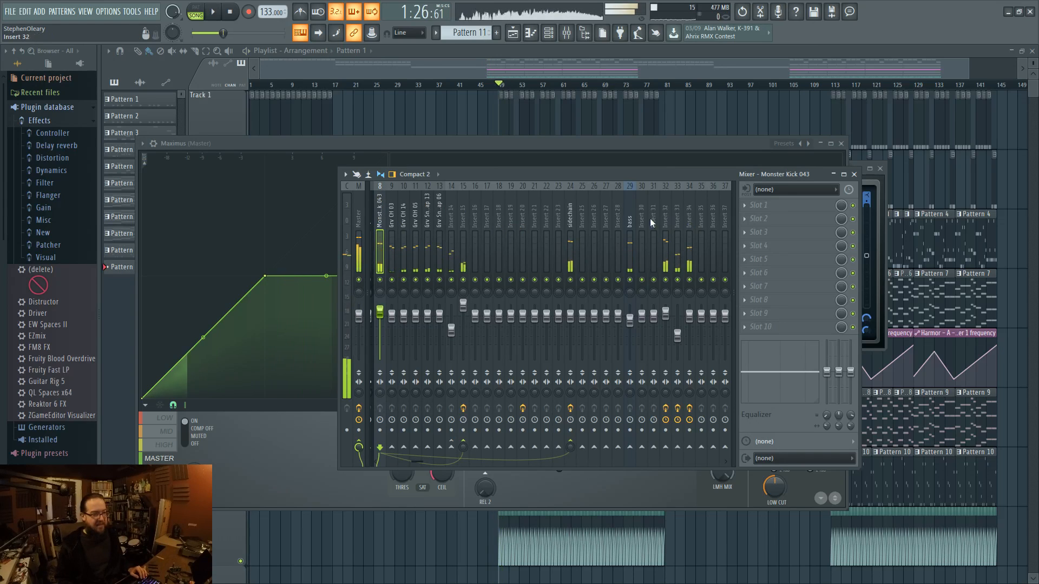
pyautogui.click(570, 249)
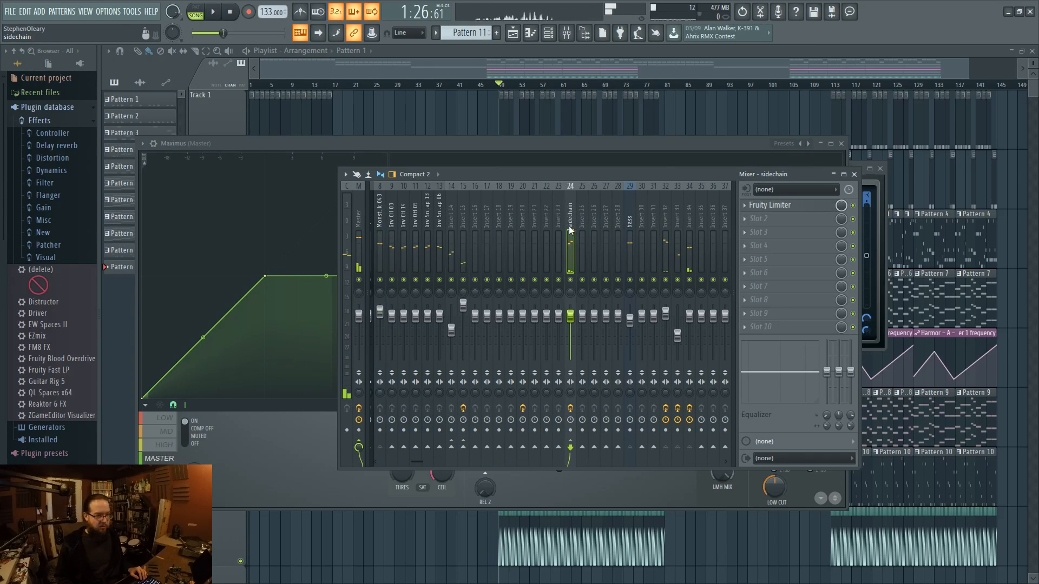
pyautogui.click(628, 246)
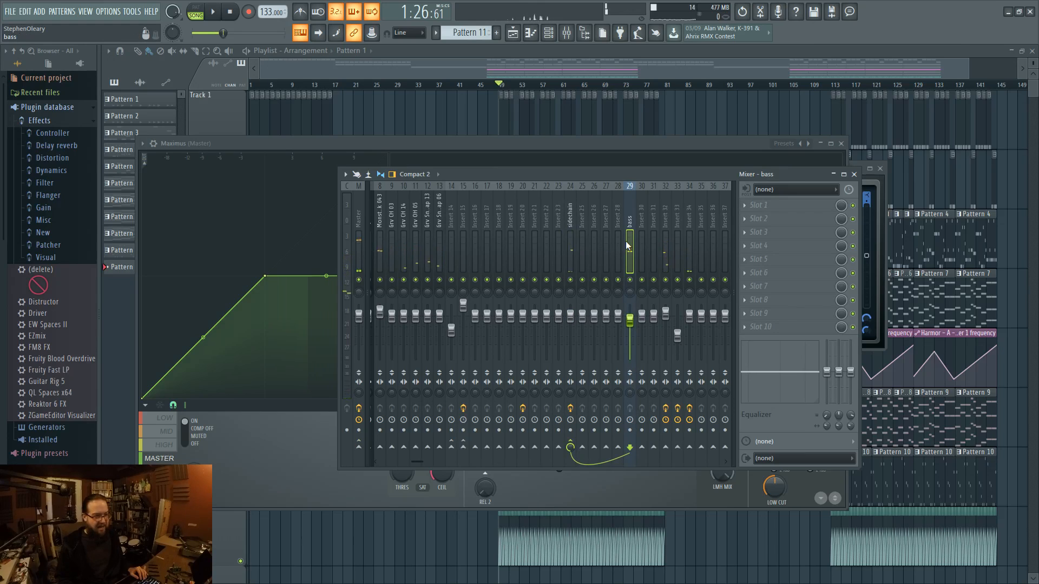
pyautogui.click(381, 252)
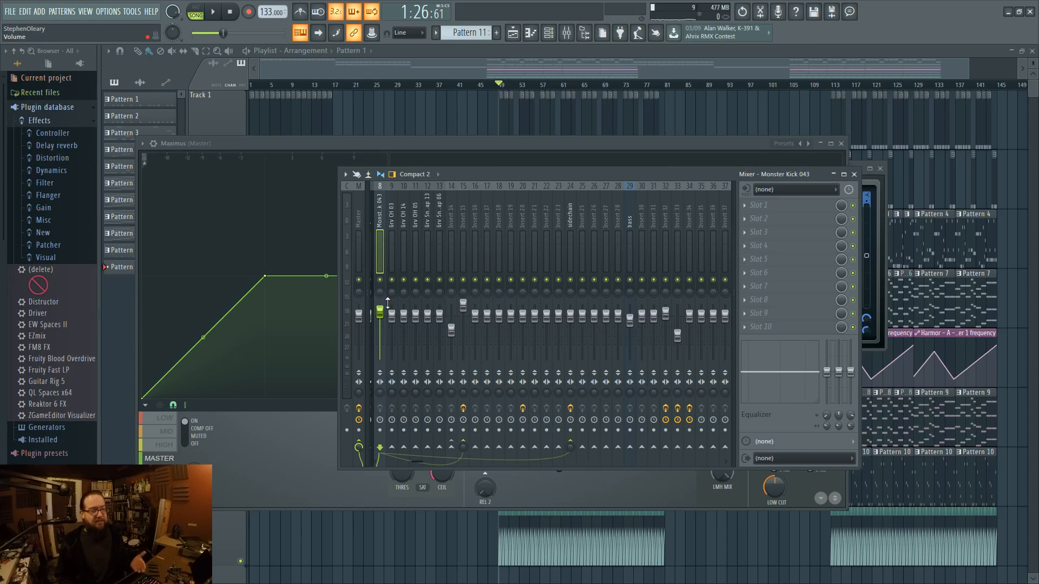
# - Look across the mixer tracks, view Maximus on the master track, and close its window
pyautogui.scroll(4, 460, 227)
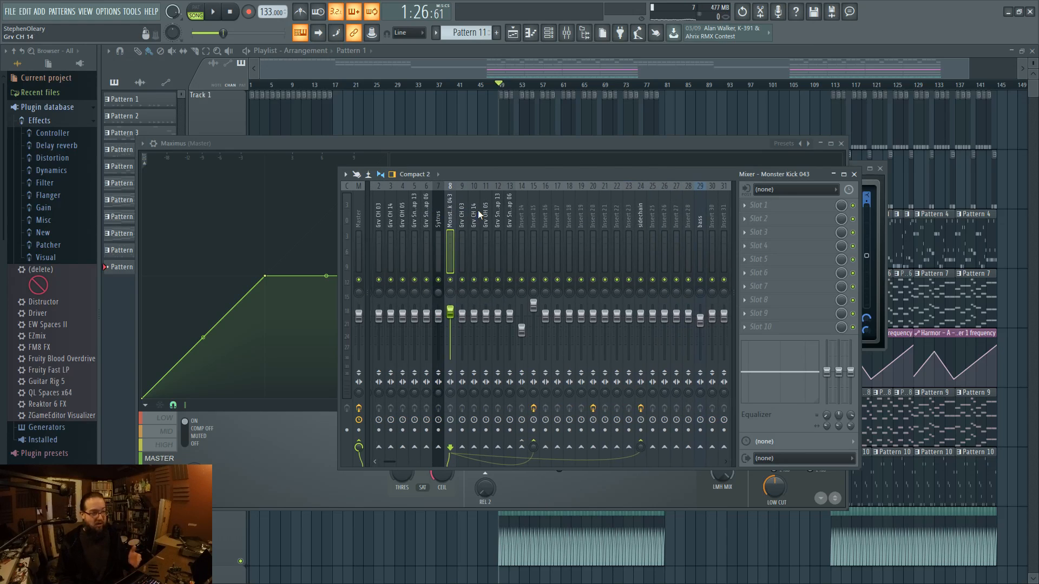
pyautogui.scroll(-3, 523, 216)
pyautogui.scroll(3, 551, 227)
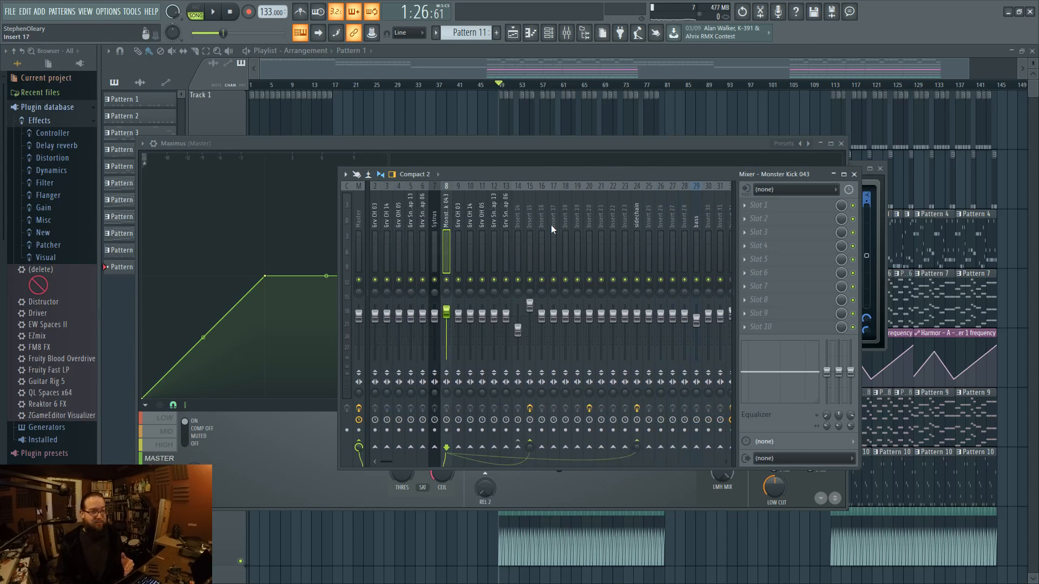
pyautogui.click(359, 227)
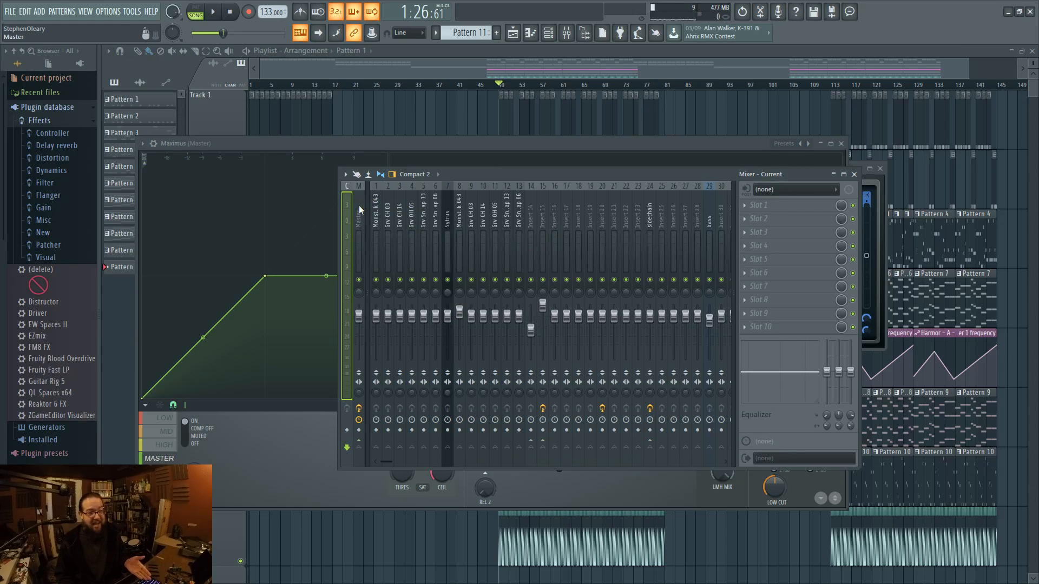
pyautogui.click(784, 205)
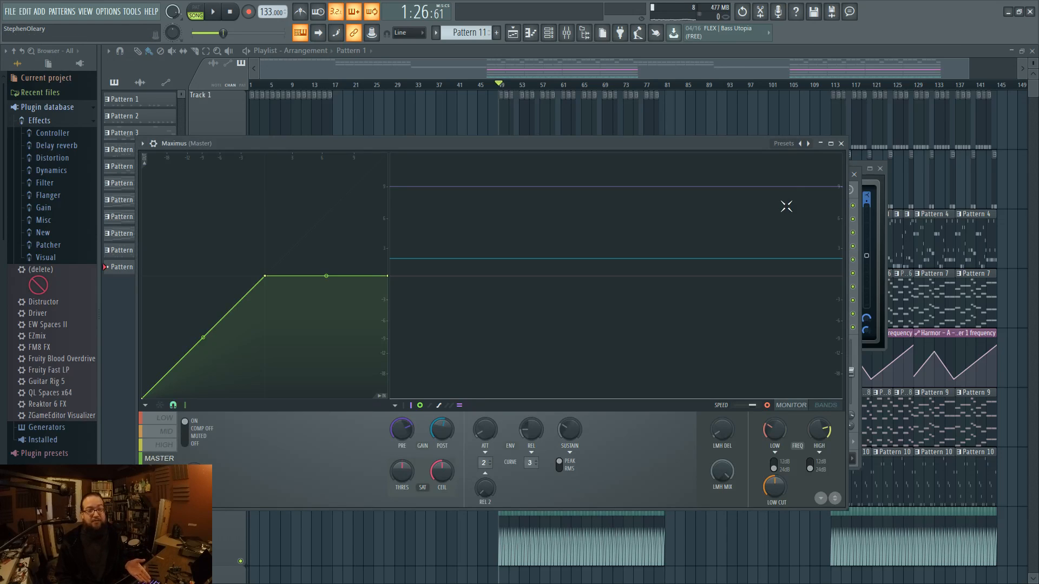
pyautogui.click(840, 143)
pyautogui.moveTo(816, 177); pyautogui.dragTo(803, 164)
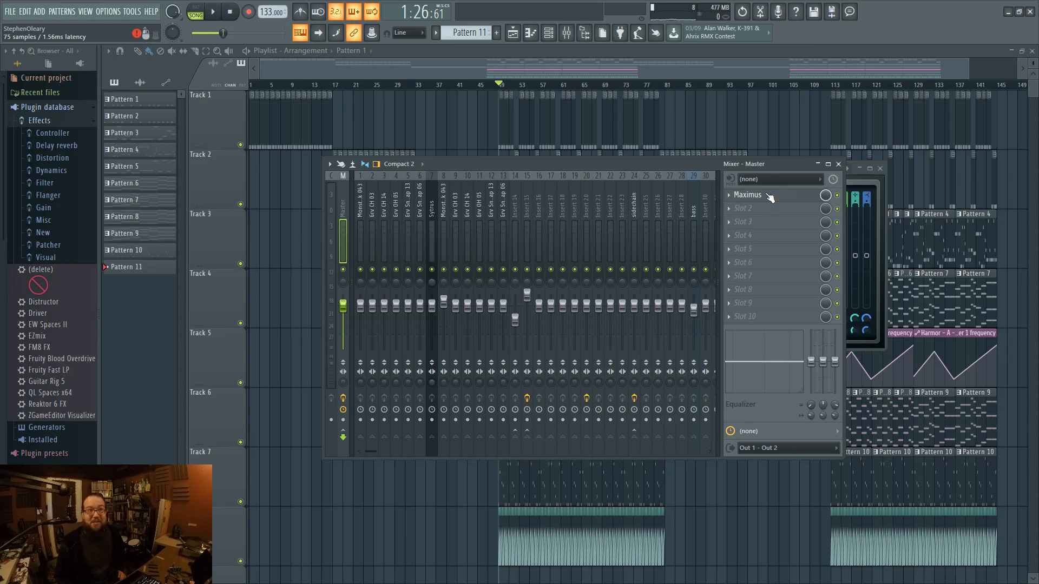
# - Reposition the mixer window and clear the mixer and plugin windows away from the playlist
pyautogui.moveTo(674, 167); pyautogui.dragTo(664, 173)
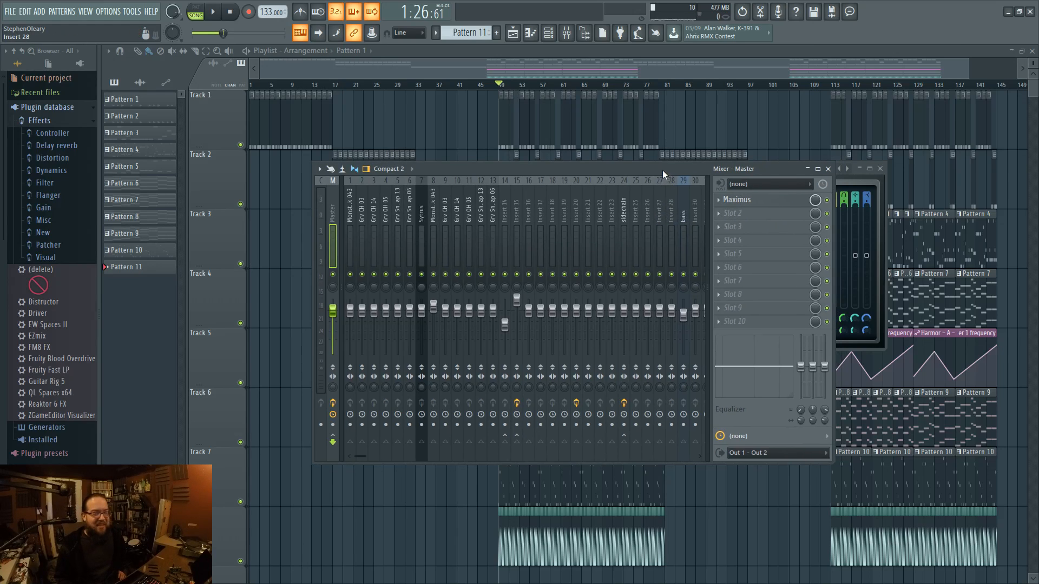
pyautogui.moveTo(539, 174); pyautogui.dragTo(547, 180)
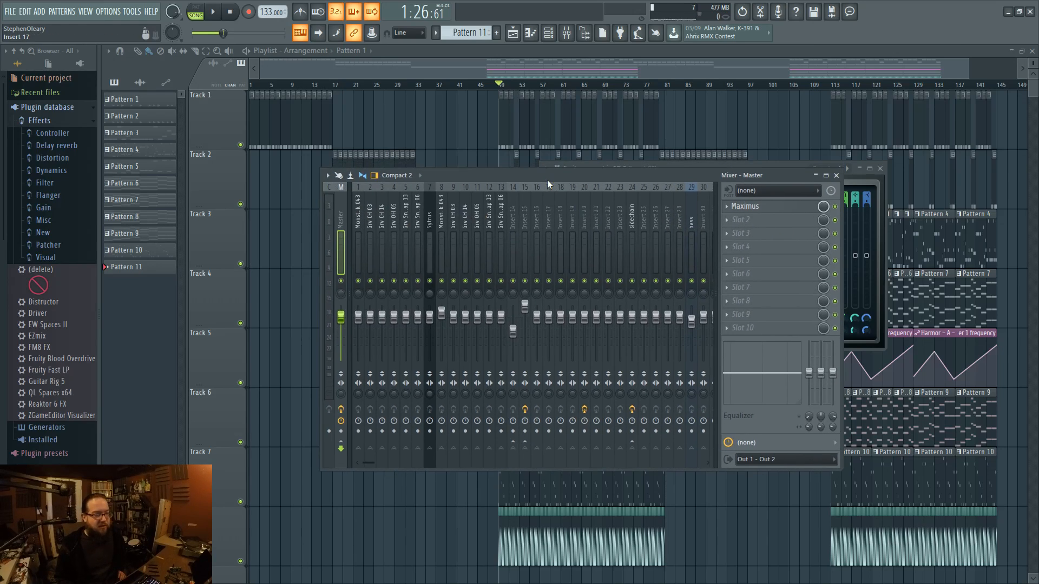
pyautogui.press('F9')
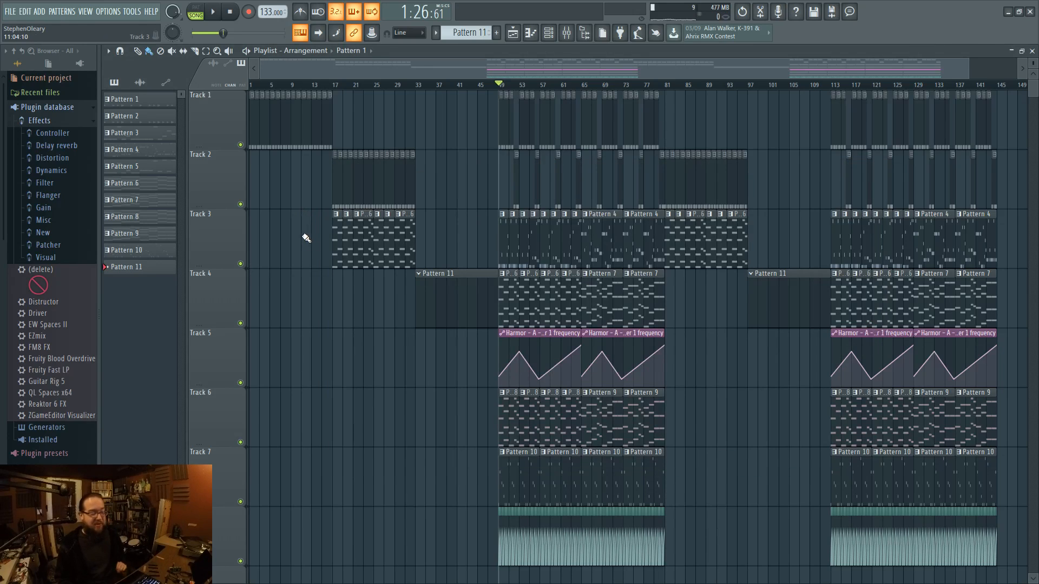
pyautogui.scroll(-1, 306, 262)
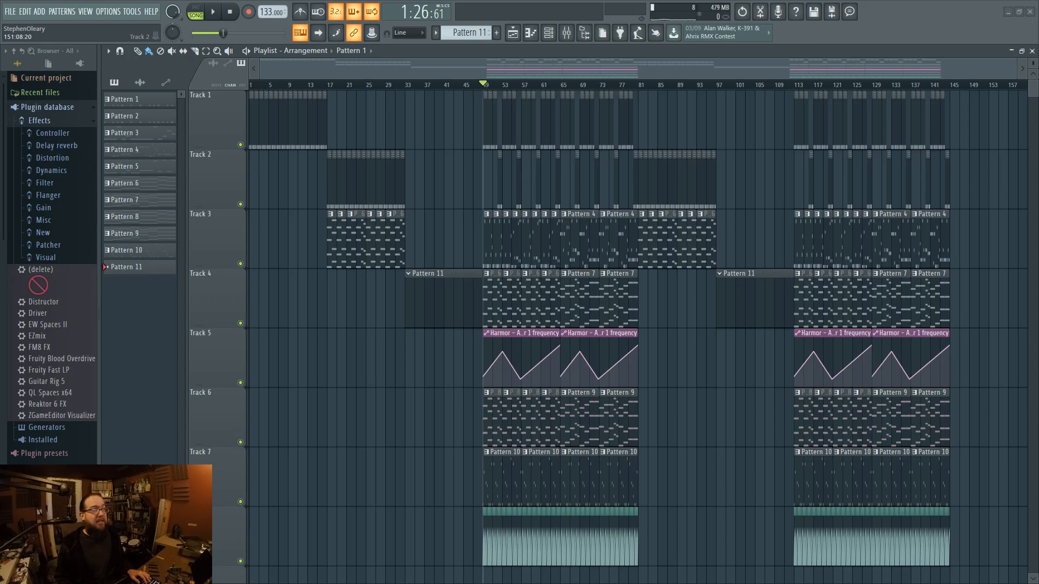
# - Start a WAV export of the song as untitled.wav and reposition the rendering dialog
pyautogui.moveTo(622, 0); pyautogui.dragTo(605, 0)
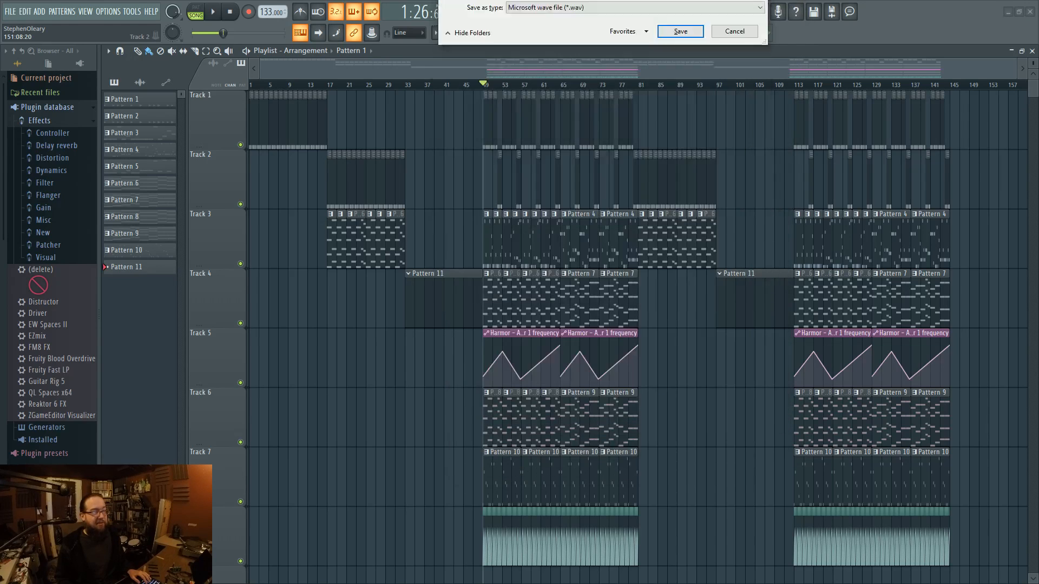
pyautogui.press('Return')
pyautogui.moveTo(557, 138); pyautogui.dragTo(585, 162)
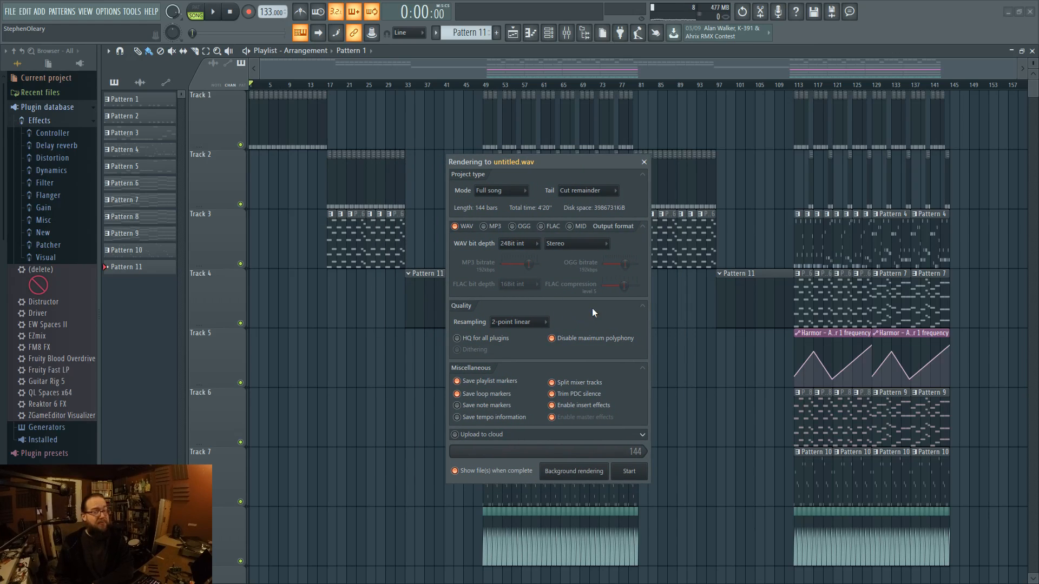
# - Examine the resampling interpolation options in the render quality settings, keeping 2-point linear
pyautogui.click(539, 323)
pyautogui.click(539, 324)
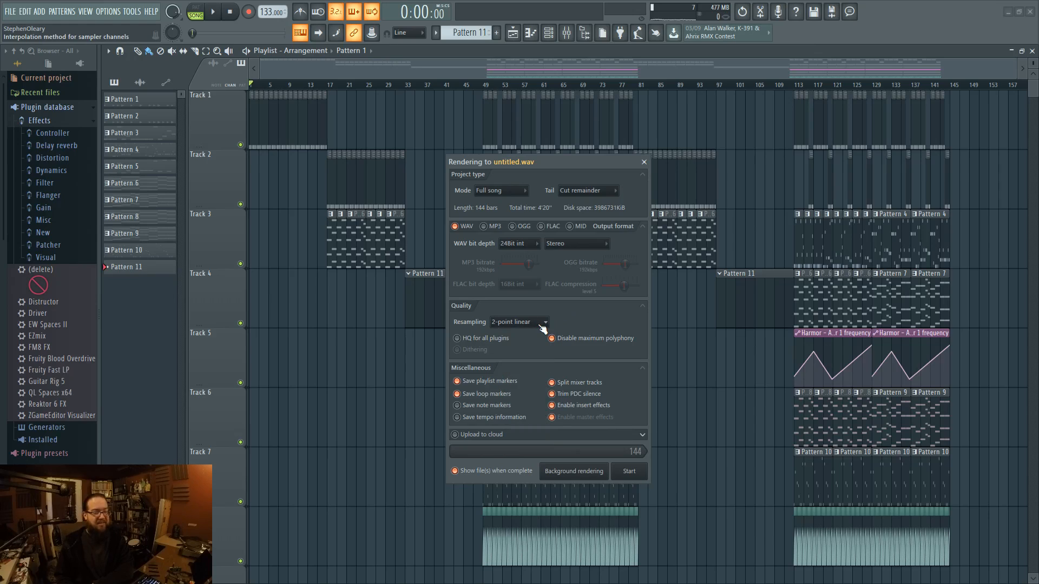
pyautogui.click(539, 323)
pyautogui.click(540, 322)
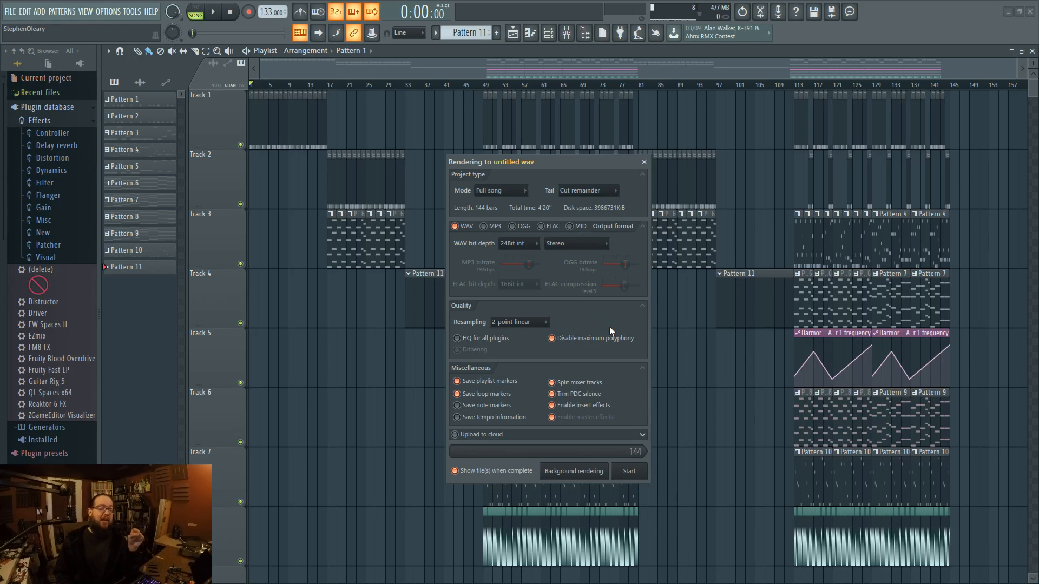
pyautogui.click(516, 323)
pyautogui.click(517, 324)
pyautogui.click(521, 323)
pyautogui.click(525, 324)
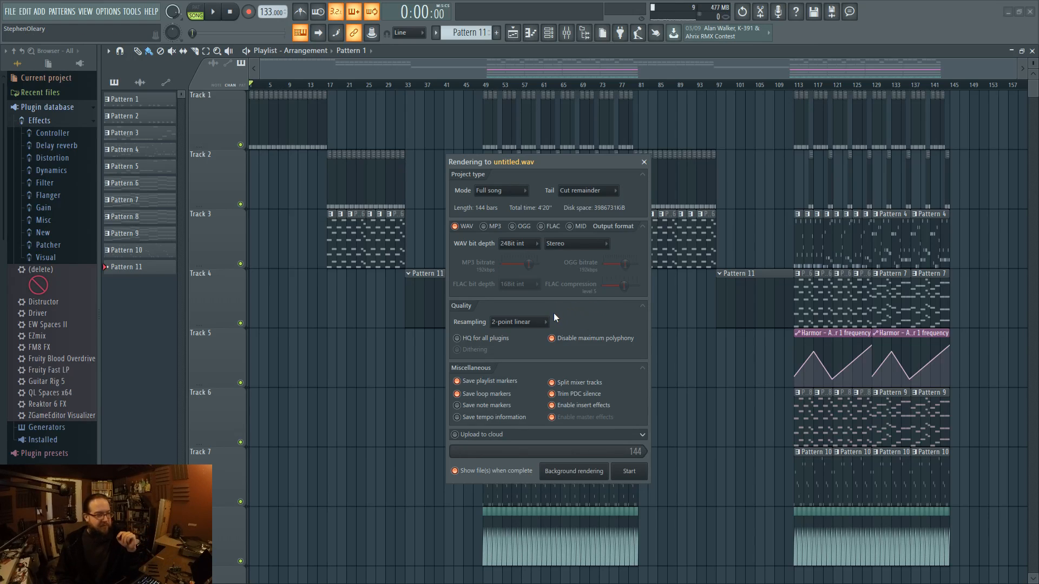
# - Switch the render output format to MP3 and back to WAV
pyautogui.click(483, 226)
pyautogui.click(465, 227)
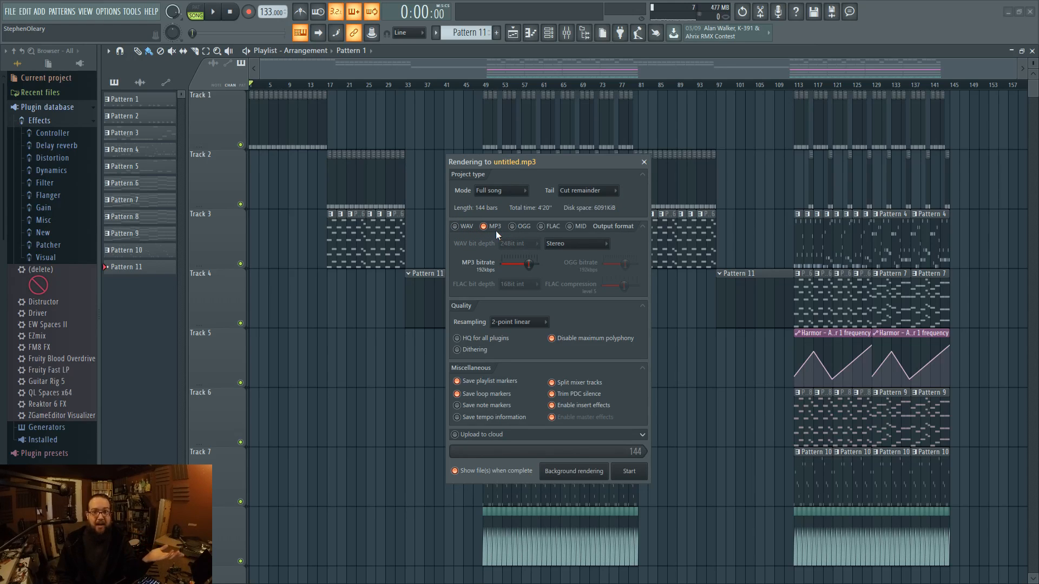
pyautogui.click(482, 230)
pyautogui.click(502, 230)
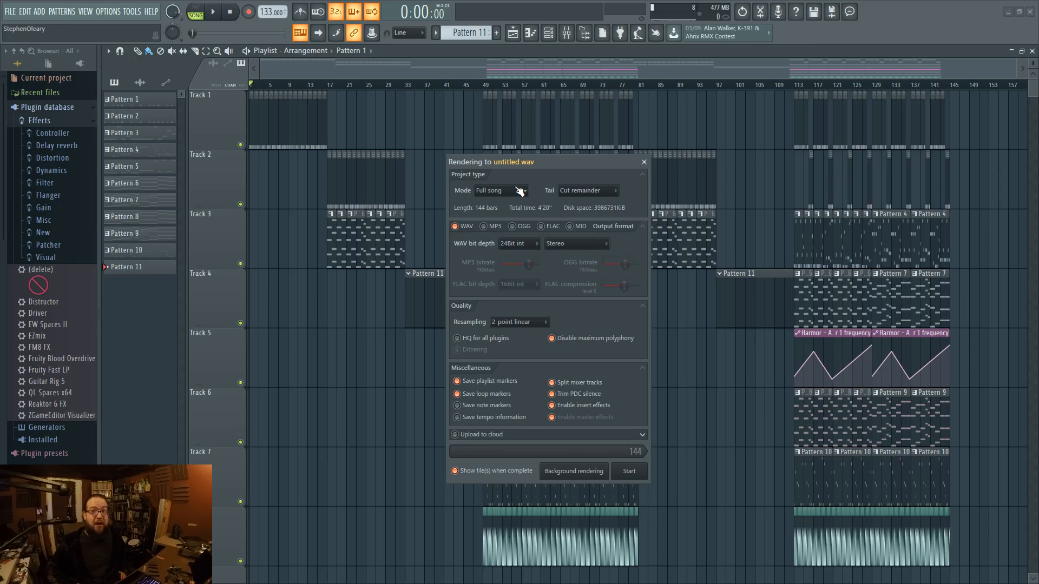
# - View the WAV bit depth and cloud upload options, and close the rendering dialog without exporting
pyautogui.click(529, 243)
pyautogui.click(528, 241)
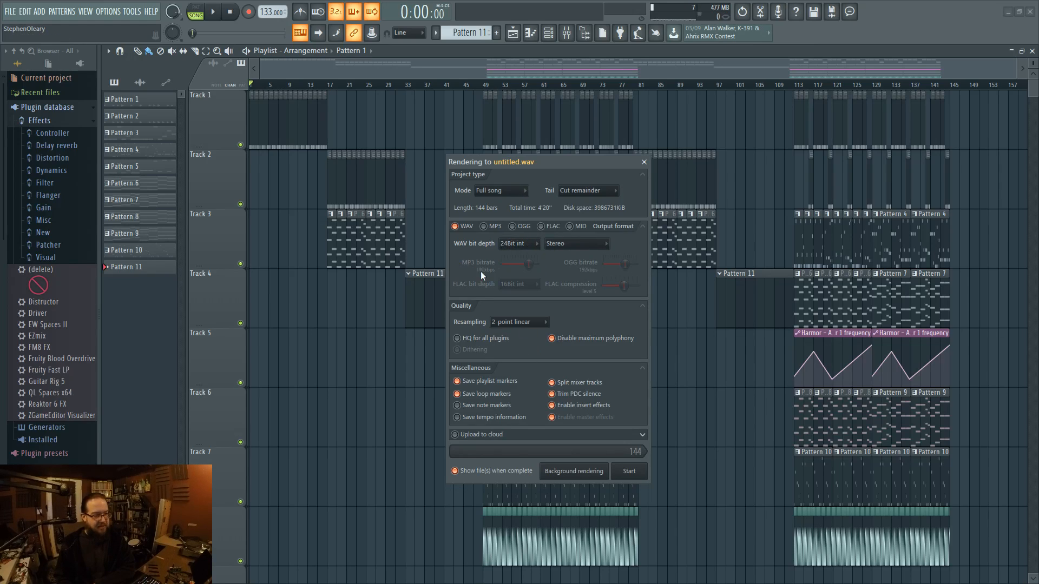
pyautogui.click(642, 436)
pyautogui.click(642, 435)
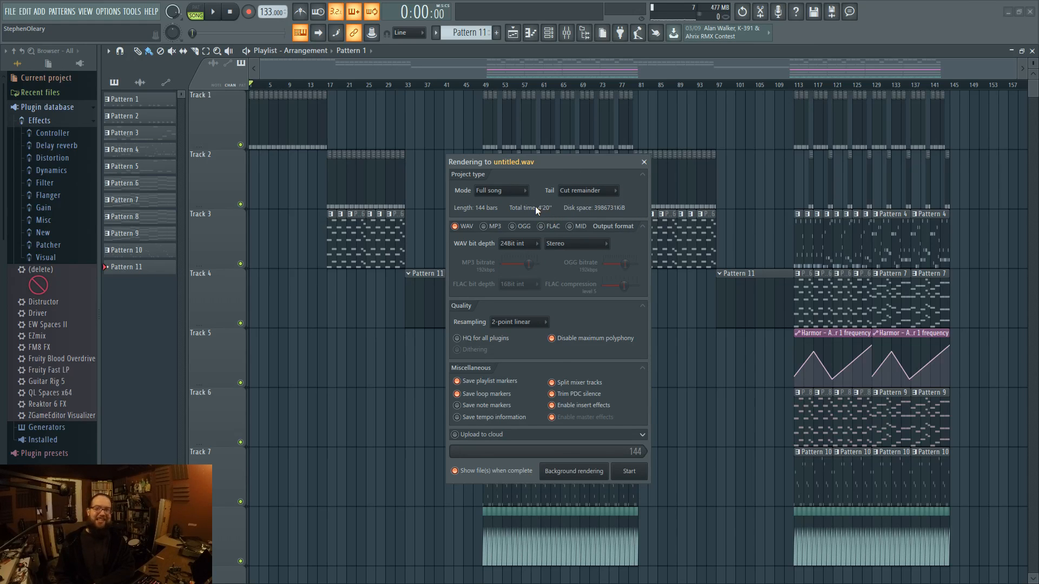
pyautogui.click(643, 162)
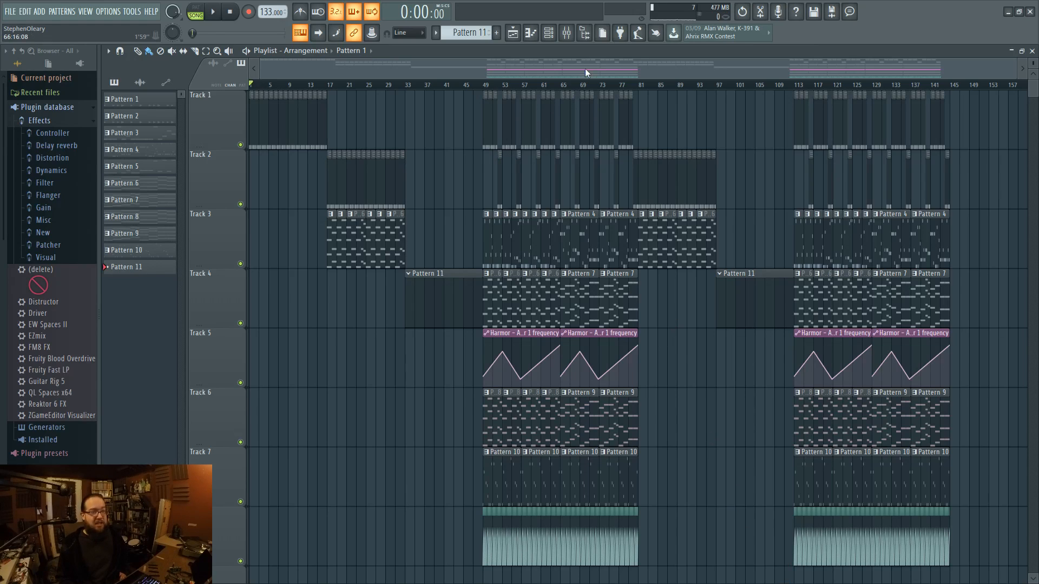
# - Show the mixer and open Maximus from the master track's effect slots
pyautogui.click(566, 33)
pyautogui.press('F9')
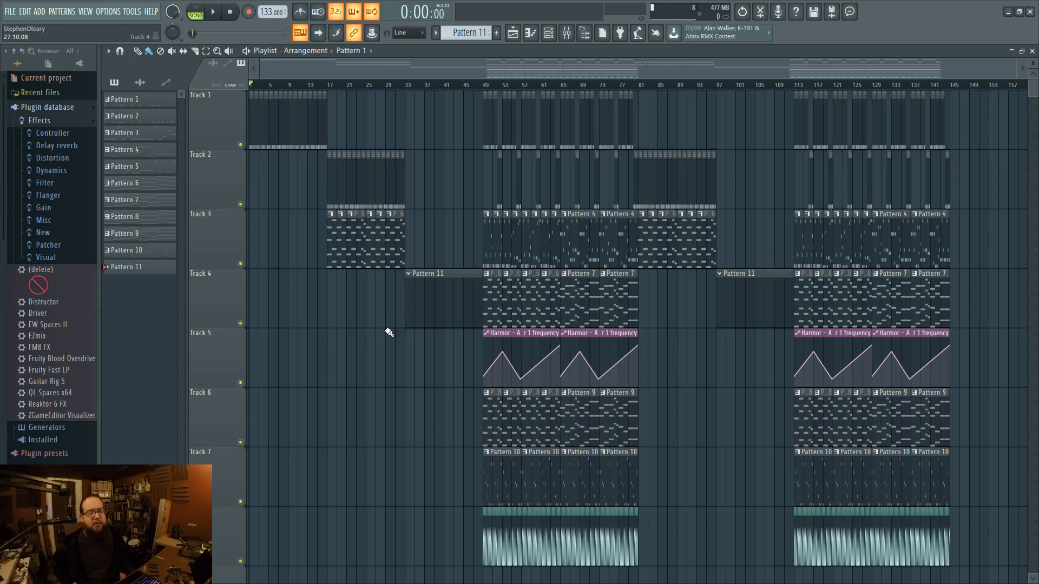
pyautogui.press('F9')
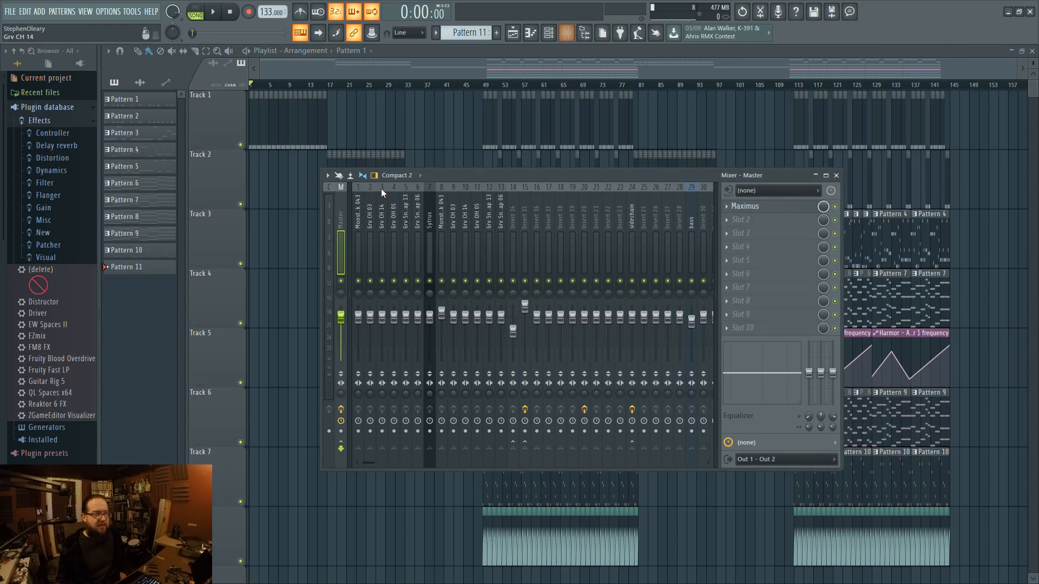
pyautogui.click(787, 207)
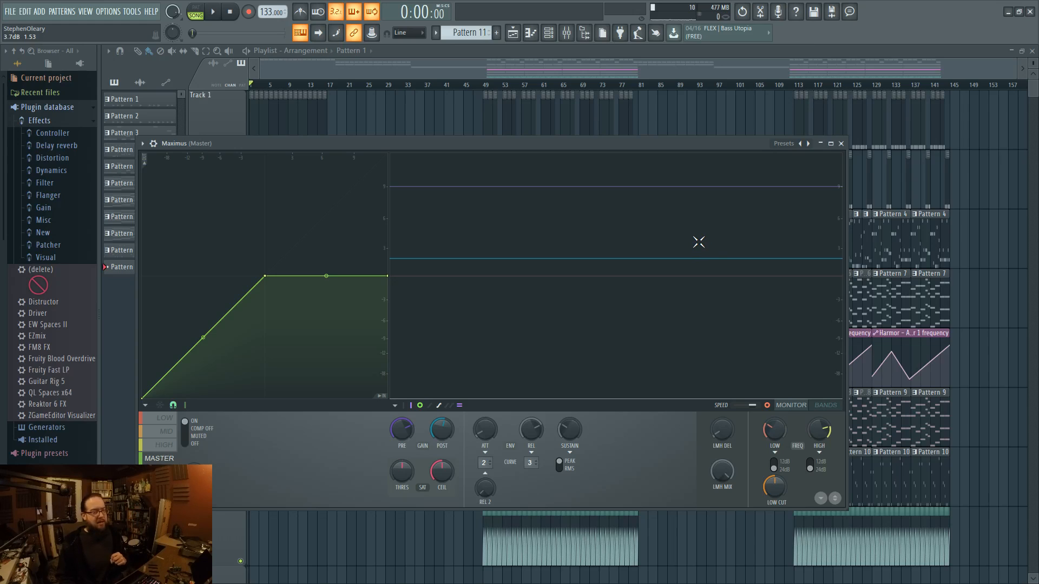
# - Look at Insert 19 and the master track in the mixer, and close the mixer and Maximus windows
pyautogui.click(565, 34)
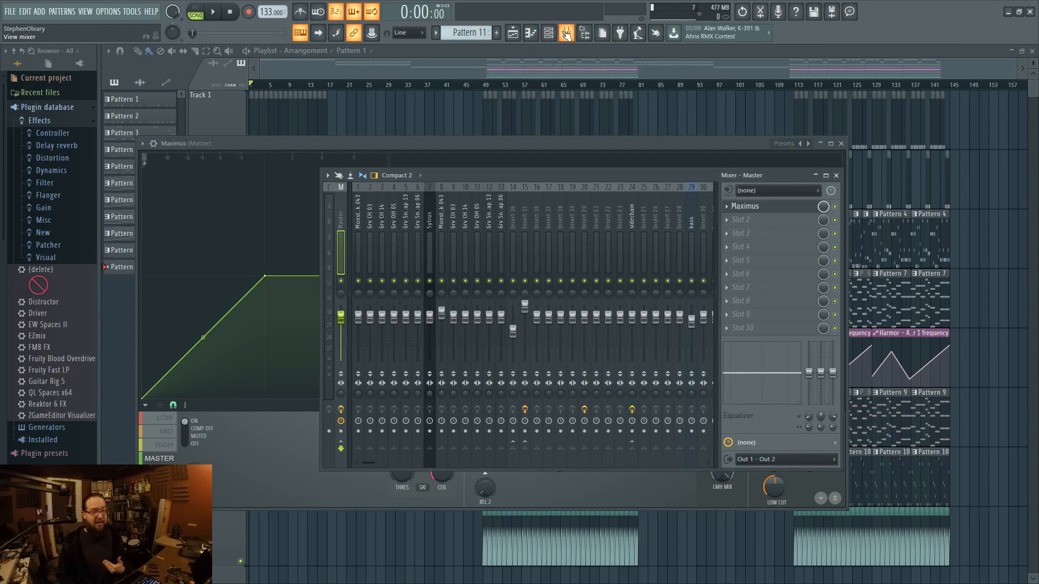
pyautogui.click(571, 222)
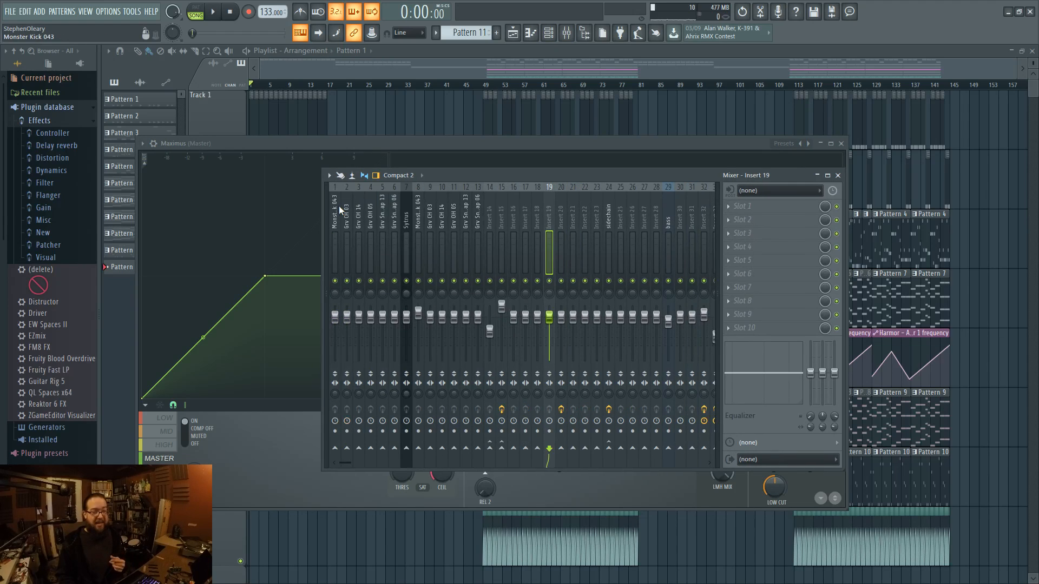
pyautogui.moveTo(326, 193); pyautogui.dragTo(351, 197)
pyautogui.click(344, 212)
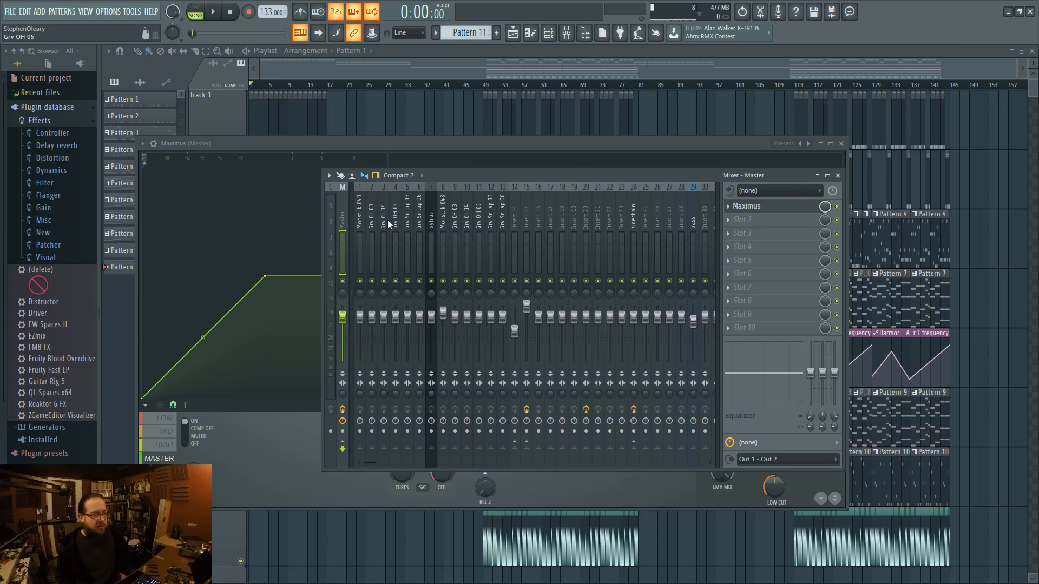
pyautogui.click(837, 175)
pyautogui.click(841, 143)
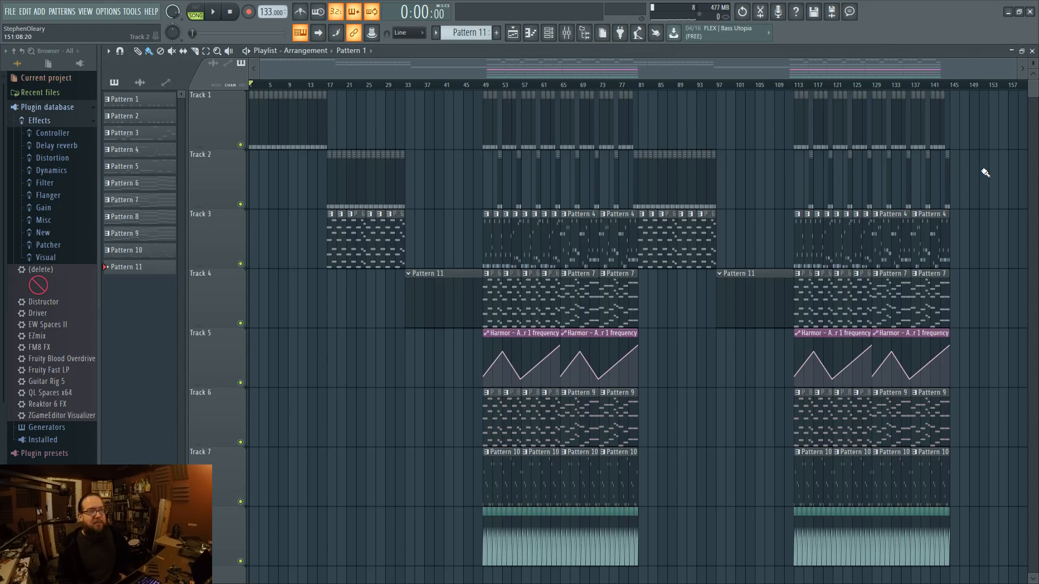